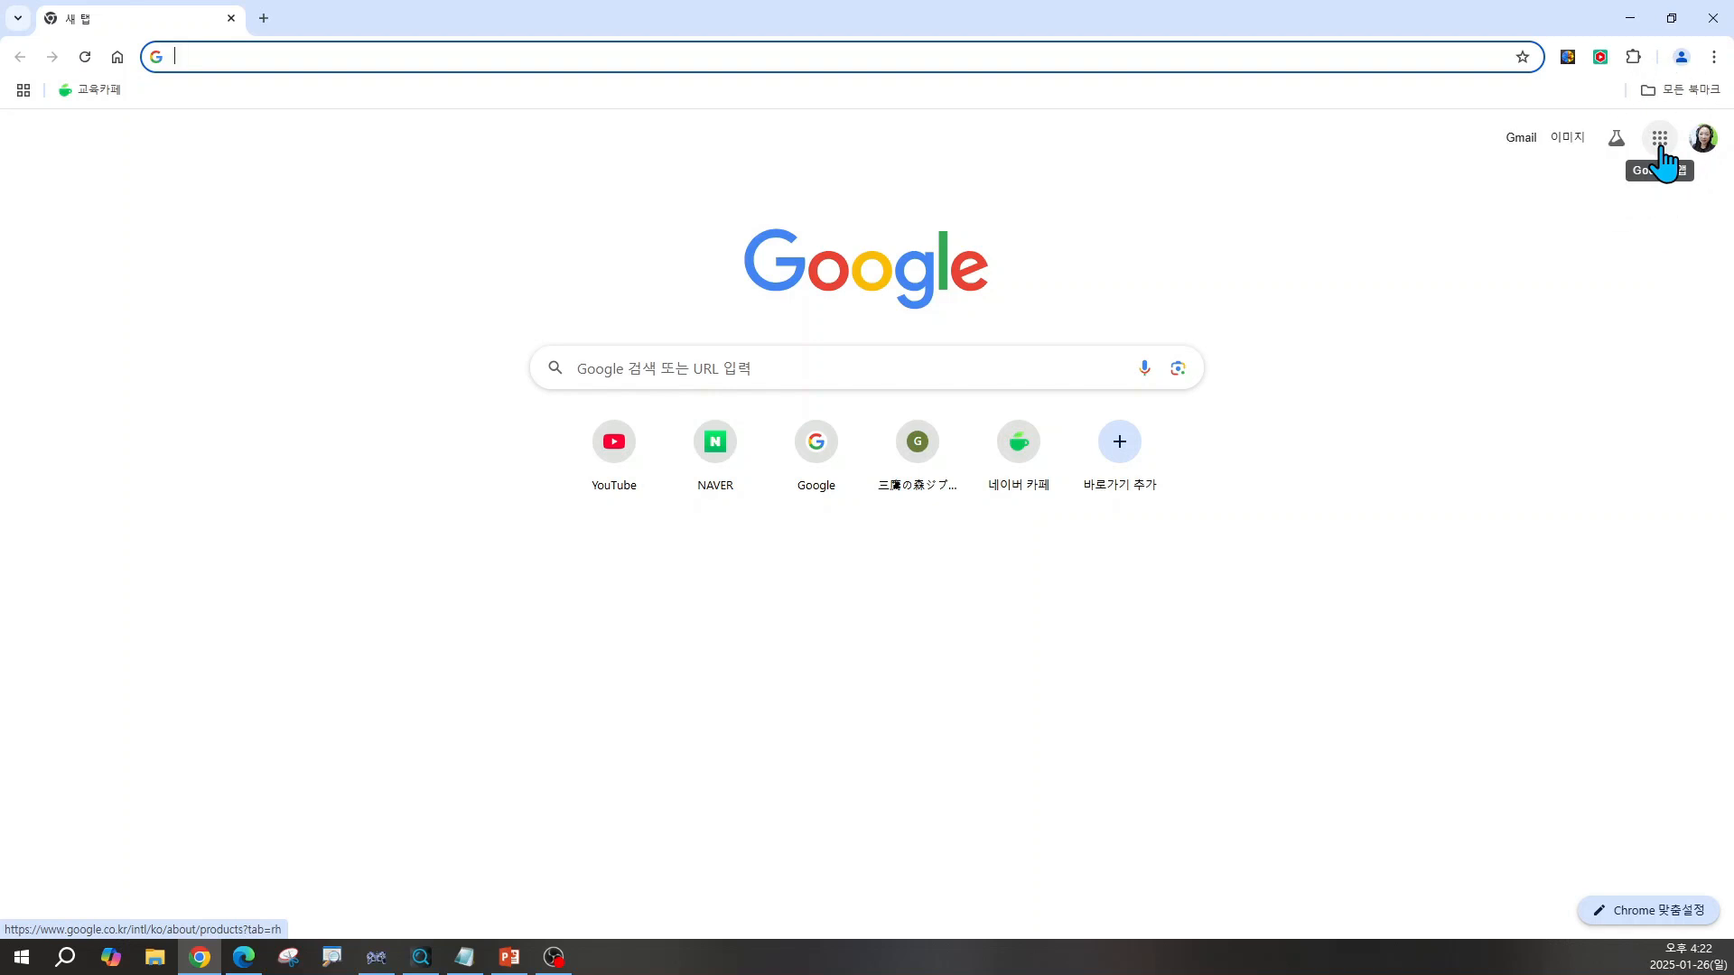
Step: Browse the Google apps list and open the Chrome Web Store
{"action": "left_click", "coordinate": [1661, 148]}
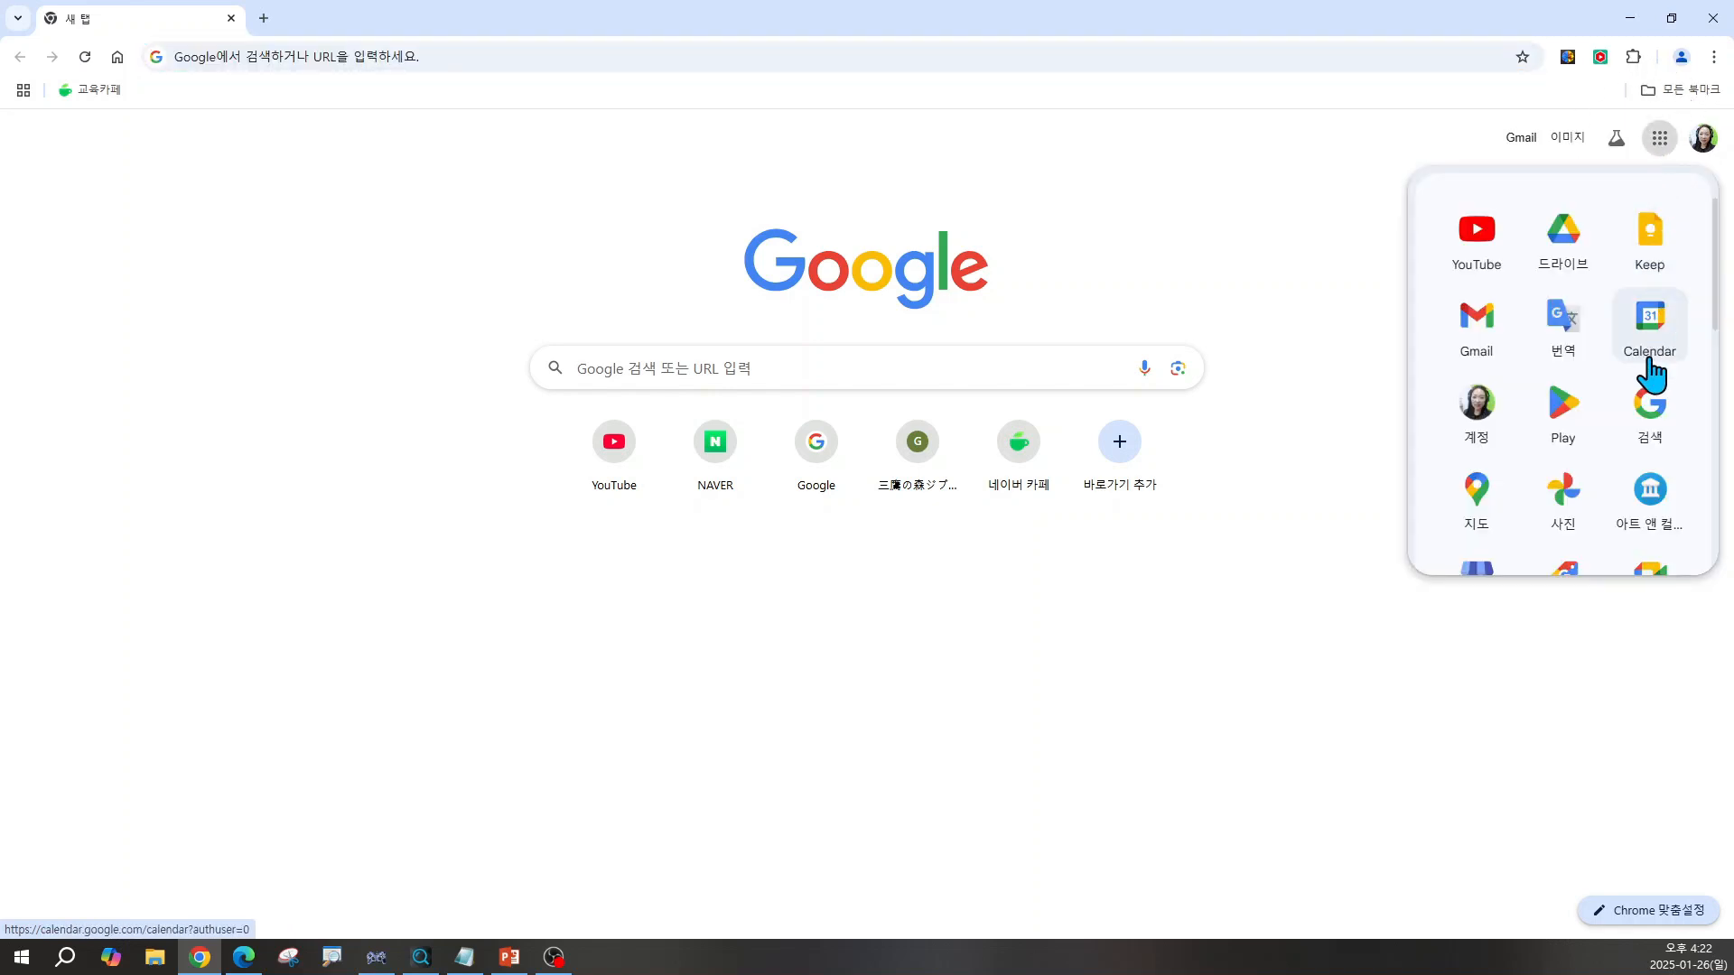
{"action": "scroll", "coordinate": [1648, 379], "scroll_direction": "down", "scroll_amount": 1}
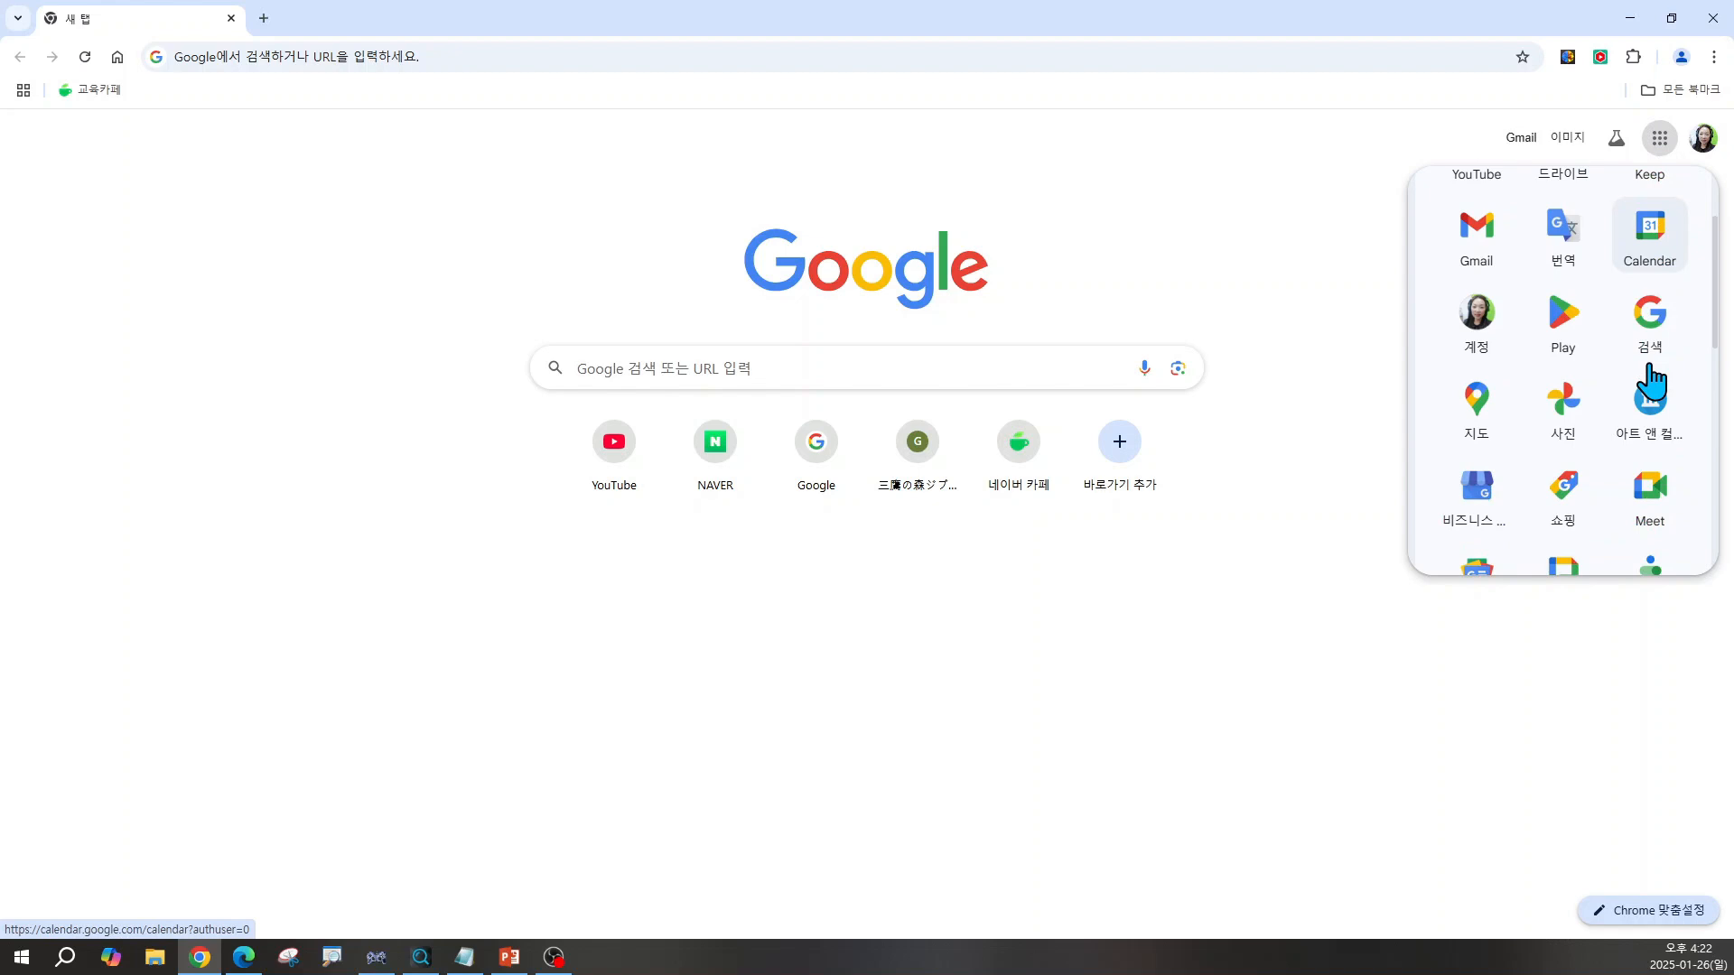
{"action": "scroll", "coordinate": [1651, 380], "scroll_direction": "down", "scroll_amount": 3}
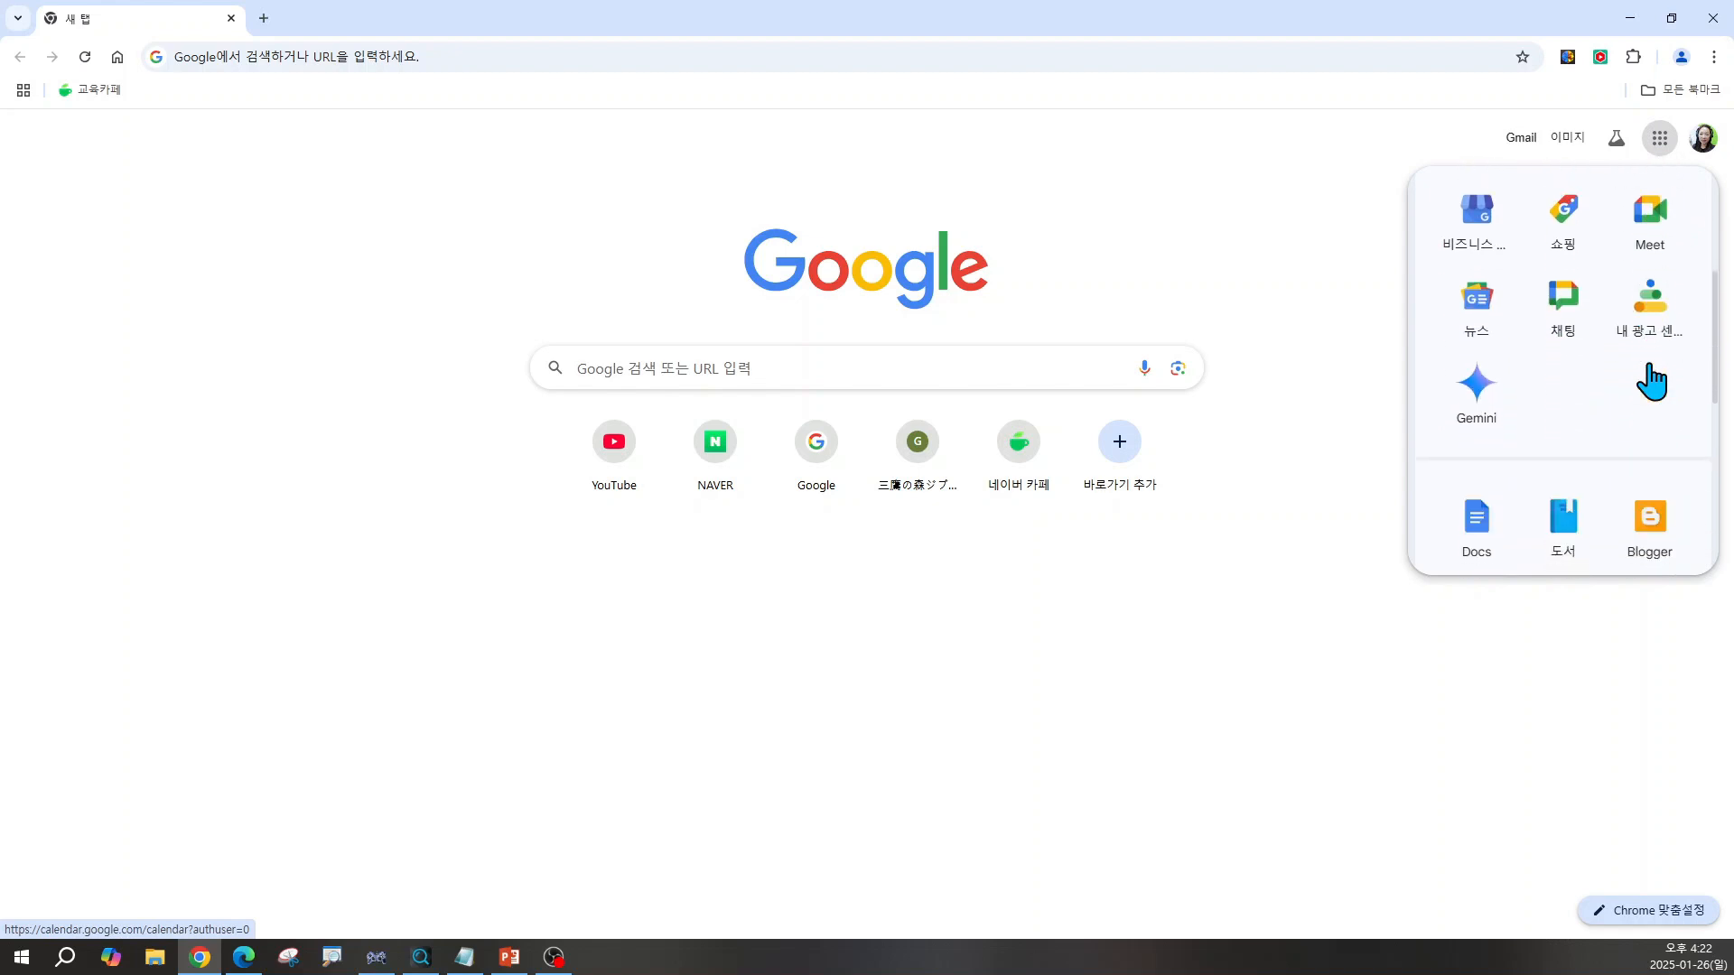
{"action": "scroll", "coordinate": [1651, 380], "scroll_direction": "down", "scroll_amount": 5}
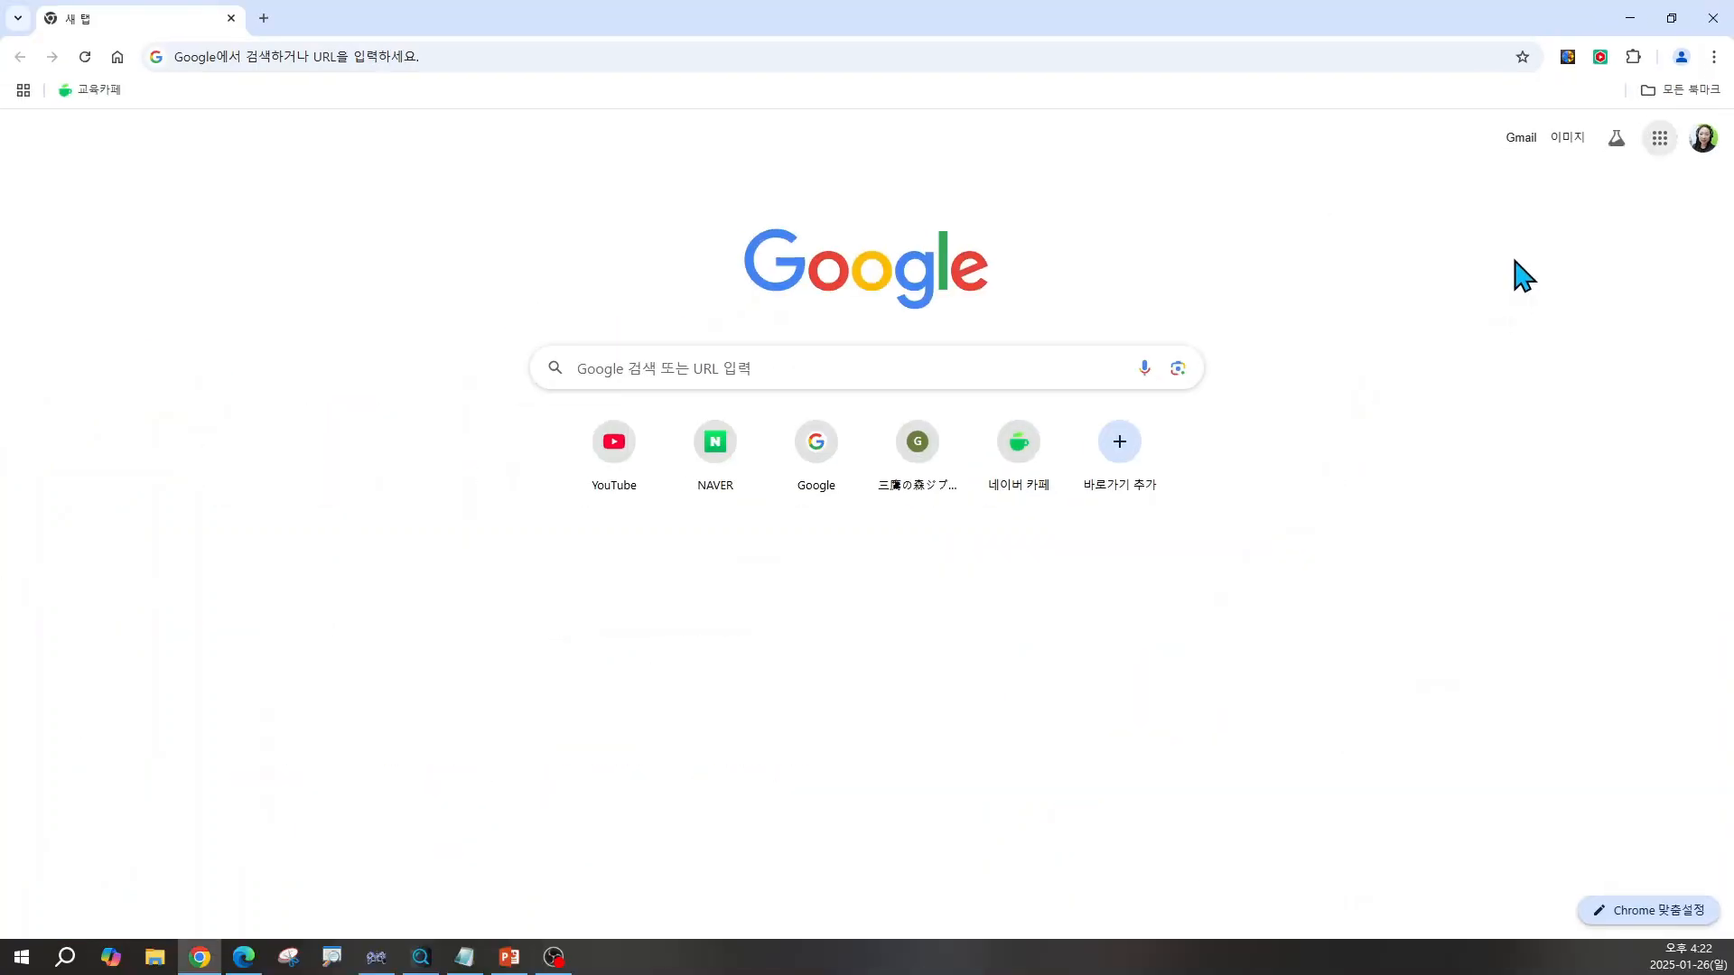
{"action": "left_click", "coordinate": [1660, 140]}
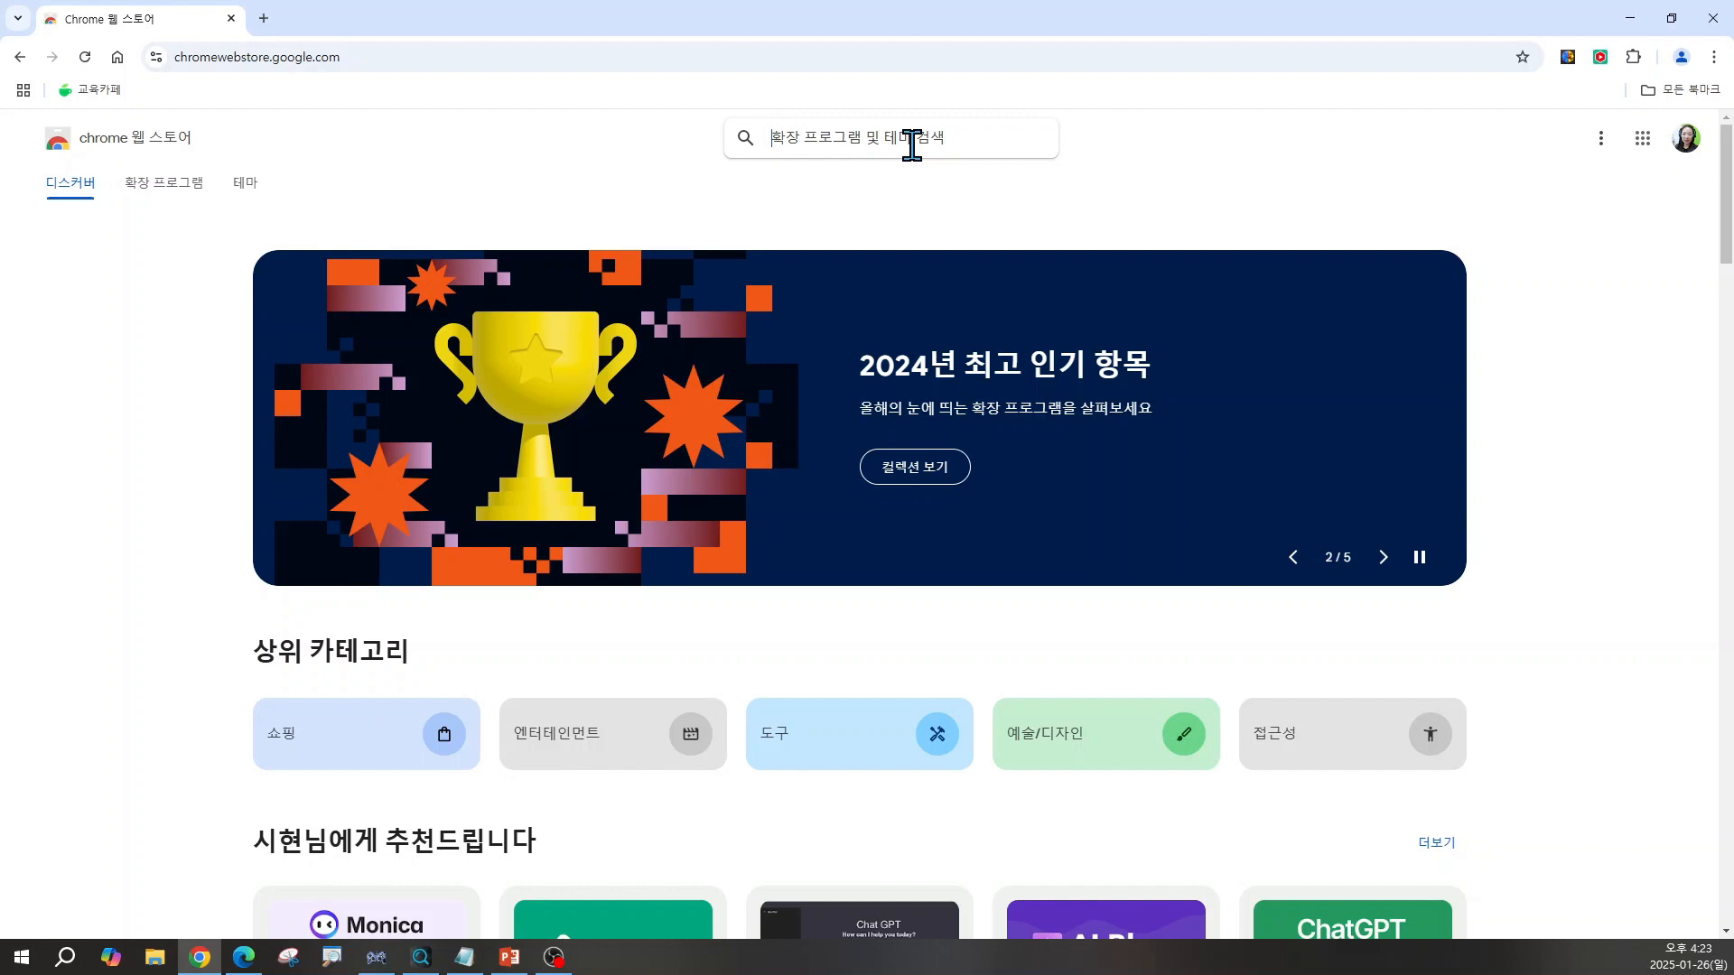
Step: Search the Chrome Web Store for "chathub" and add the "ChatHub - GPT-4, Gemini, Claude" extension to Chrome
{"action": "left_click", "coordinate": [912, 145]}
{"action": "type", "text": "chathub"}
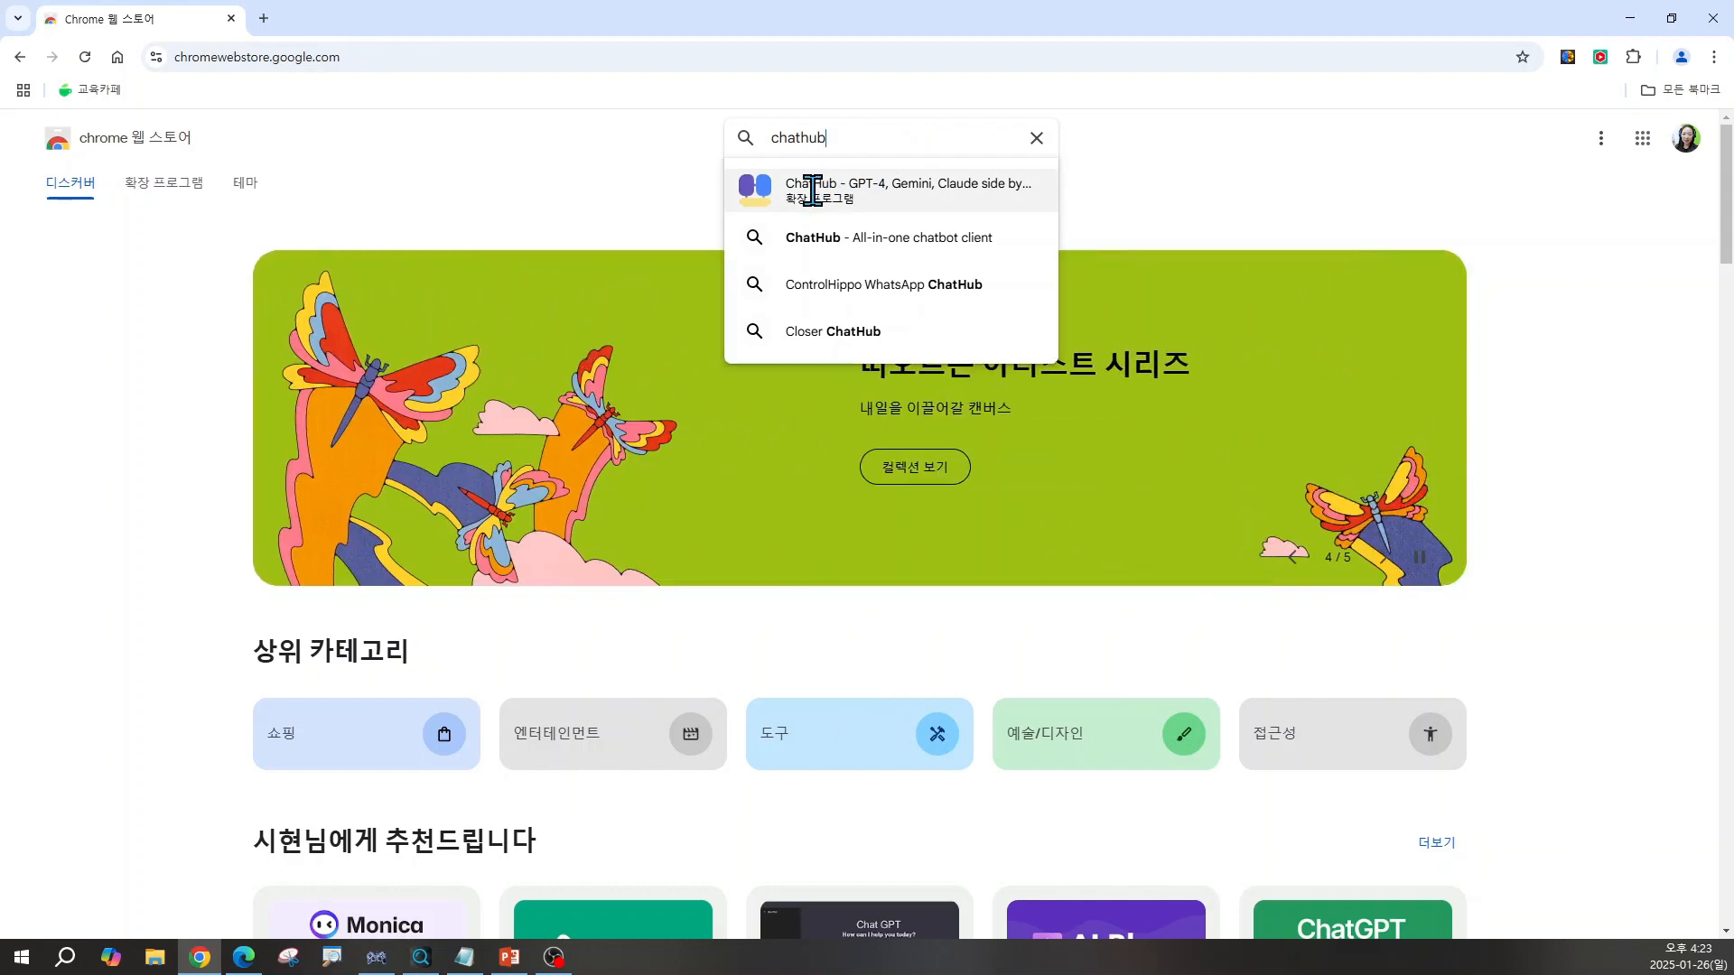
{"action": "left_click", "coordinate": [812, 191]}
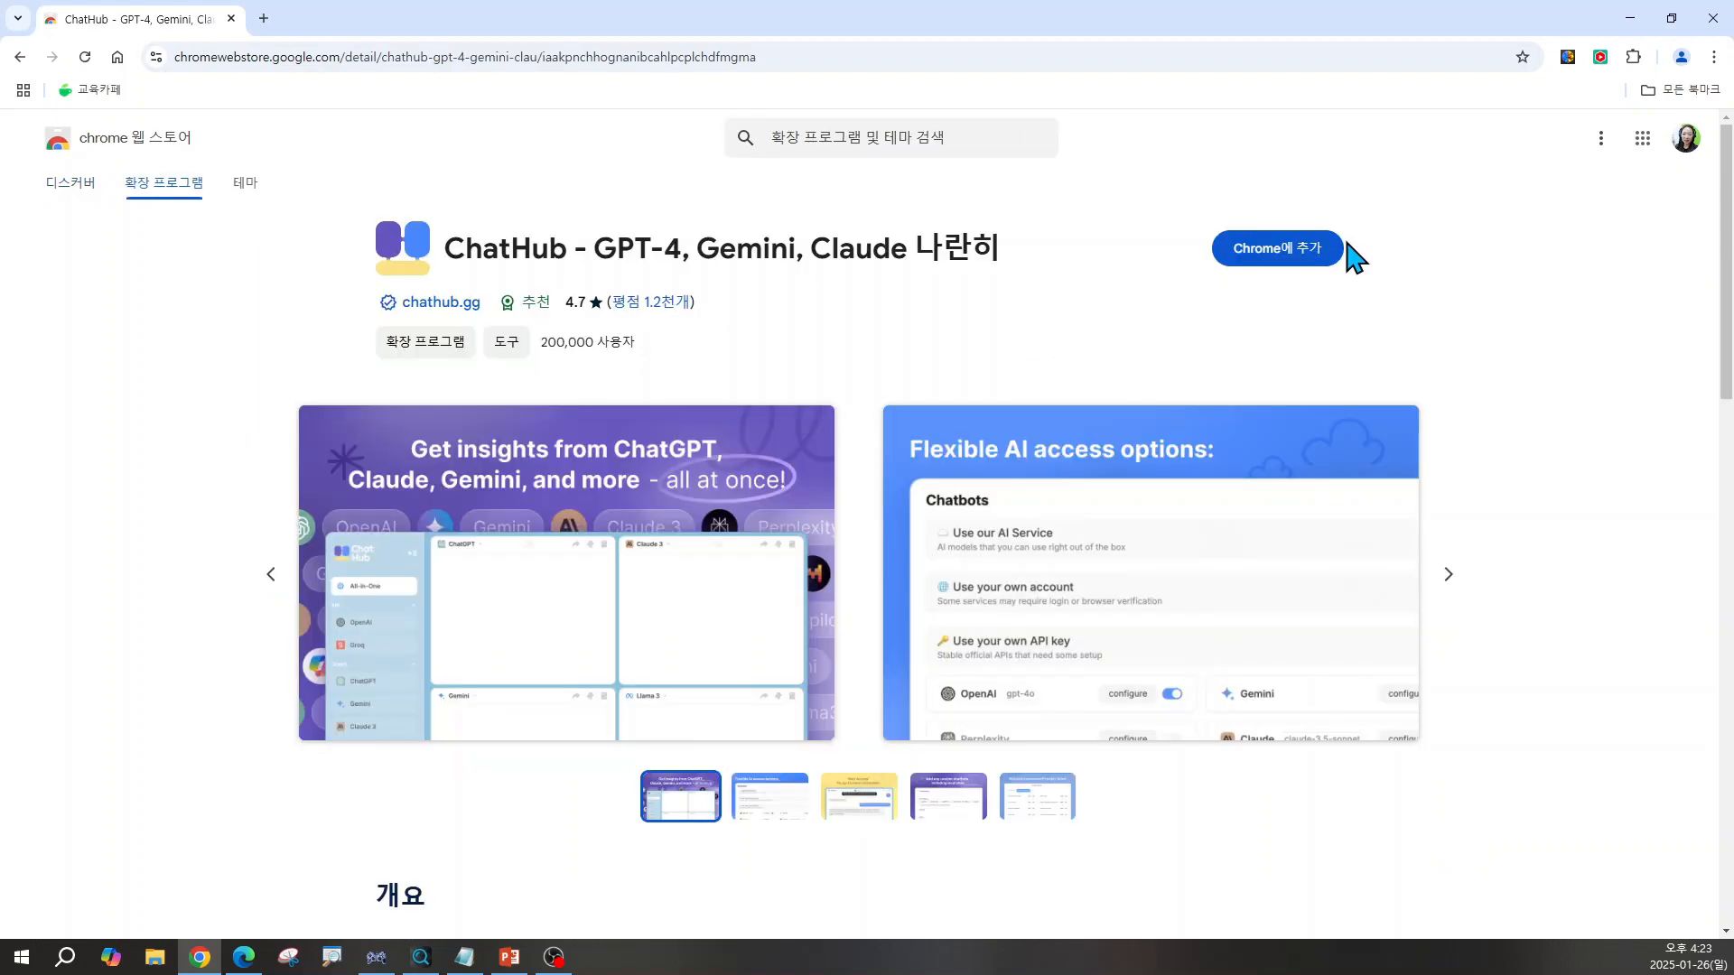
{"action": "left_click", "coordinate": [1301, 256]}
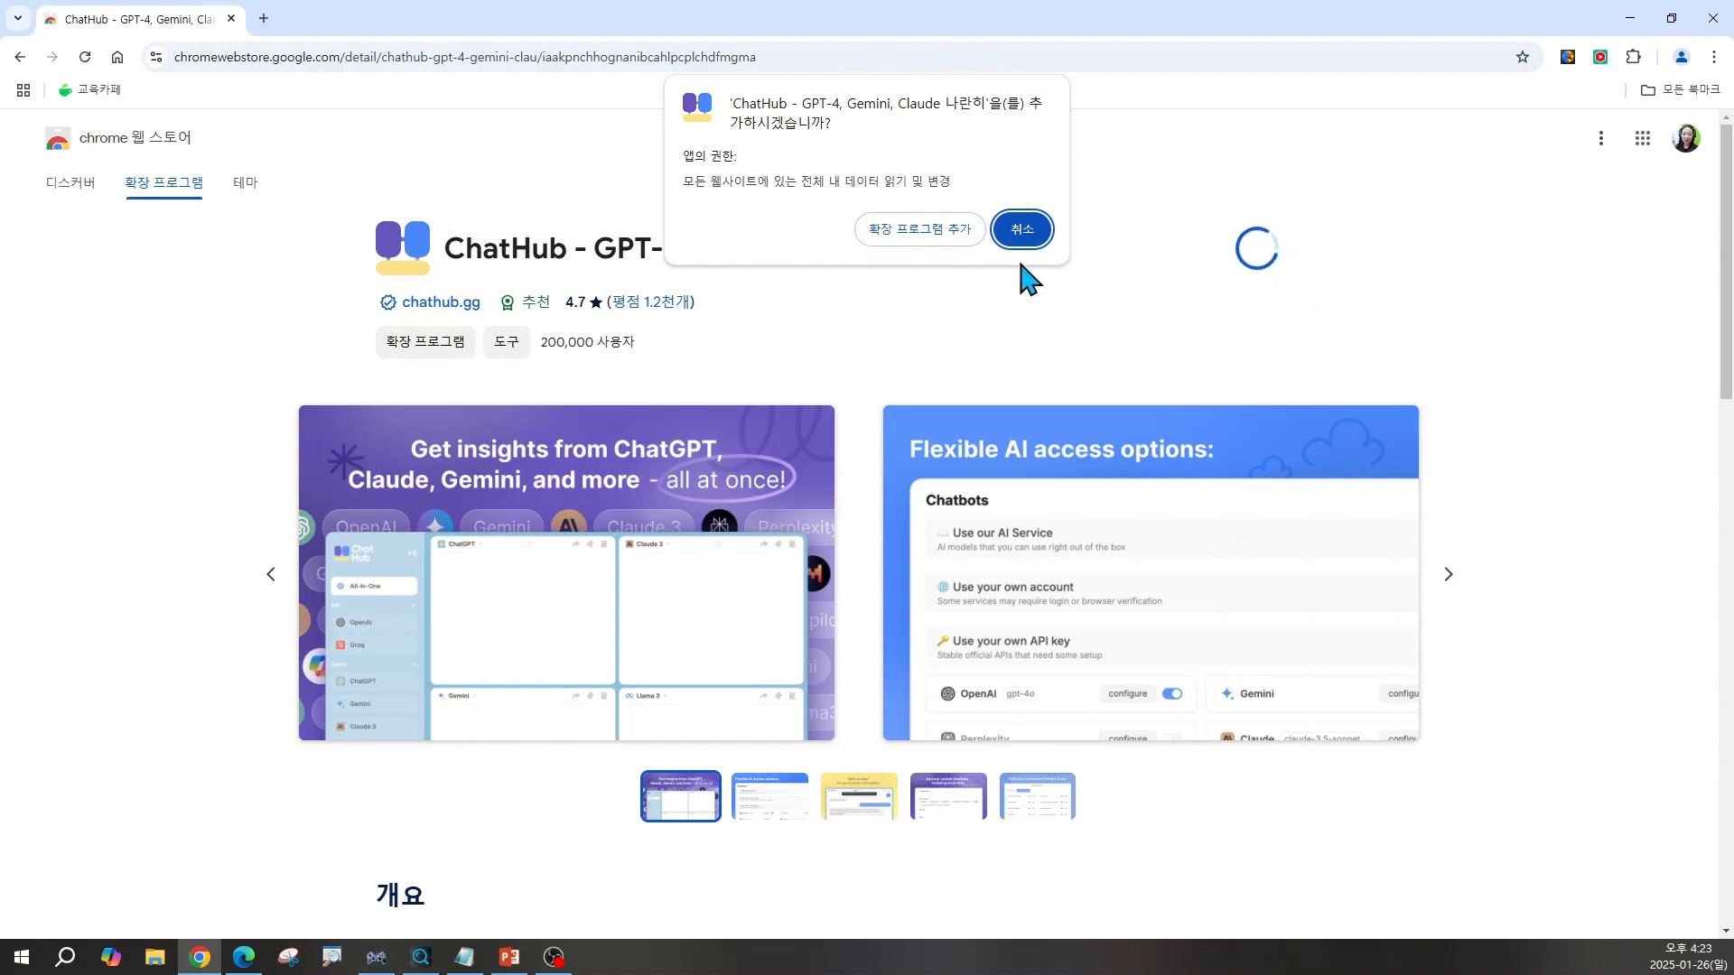
{"action": "left_click", "coordinate": [923, 237]}
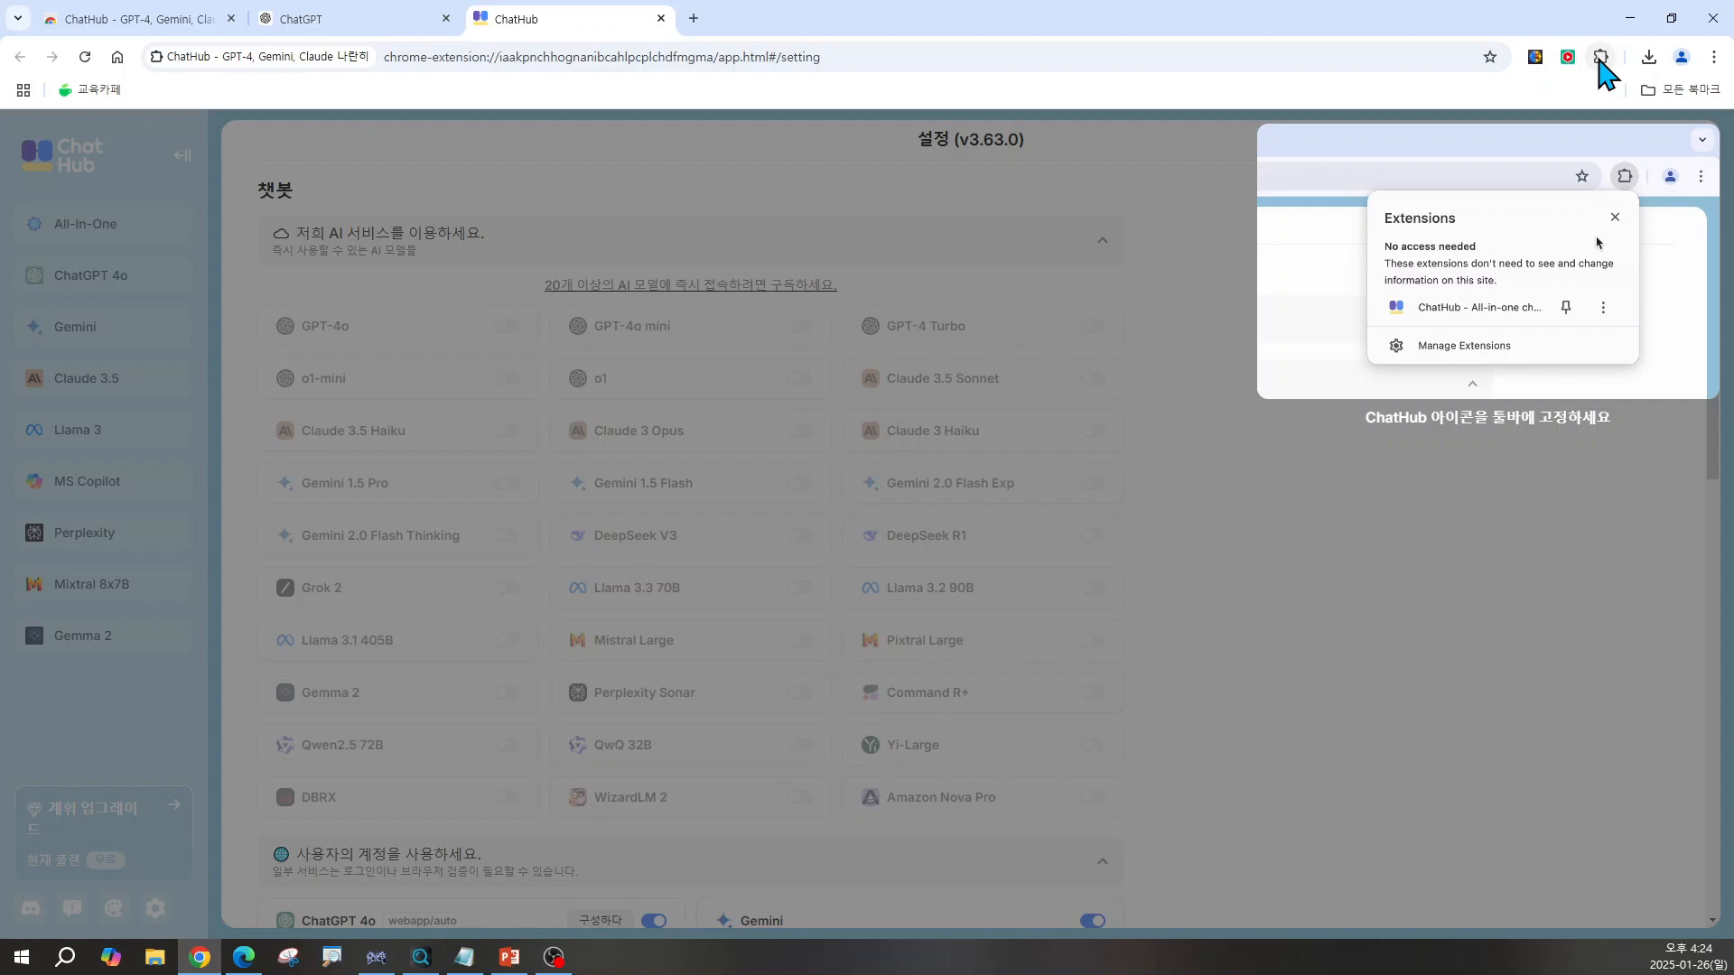
Step: Pin the ChatHub extension to the browser toolbar and dismiss the pinning hint on the ChatHub settings page
{"action": "key", "text": "ctrl"}
{"action": "key", "text": "ctrl"}
{"action": "left_click", "coordinate": [1601, 57]}
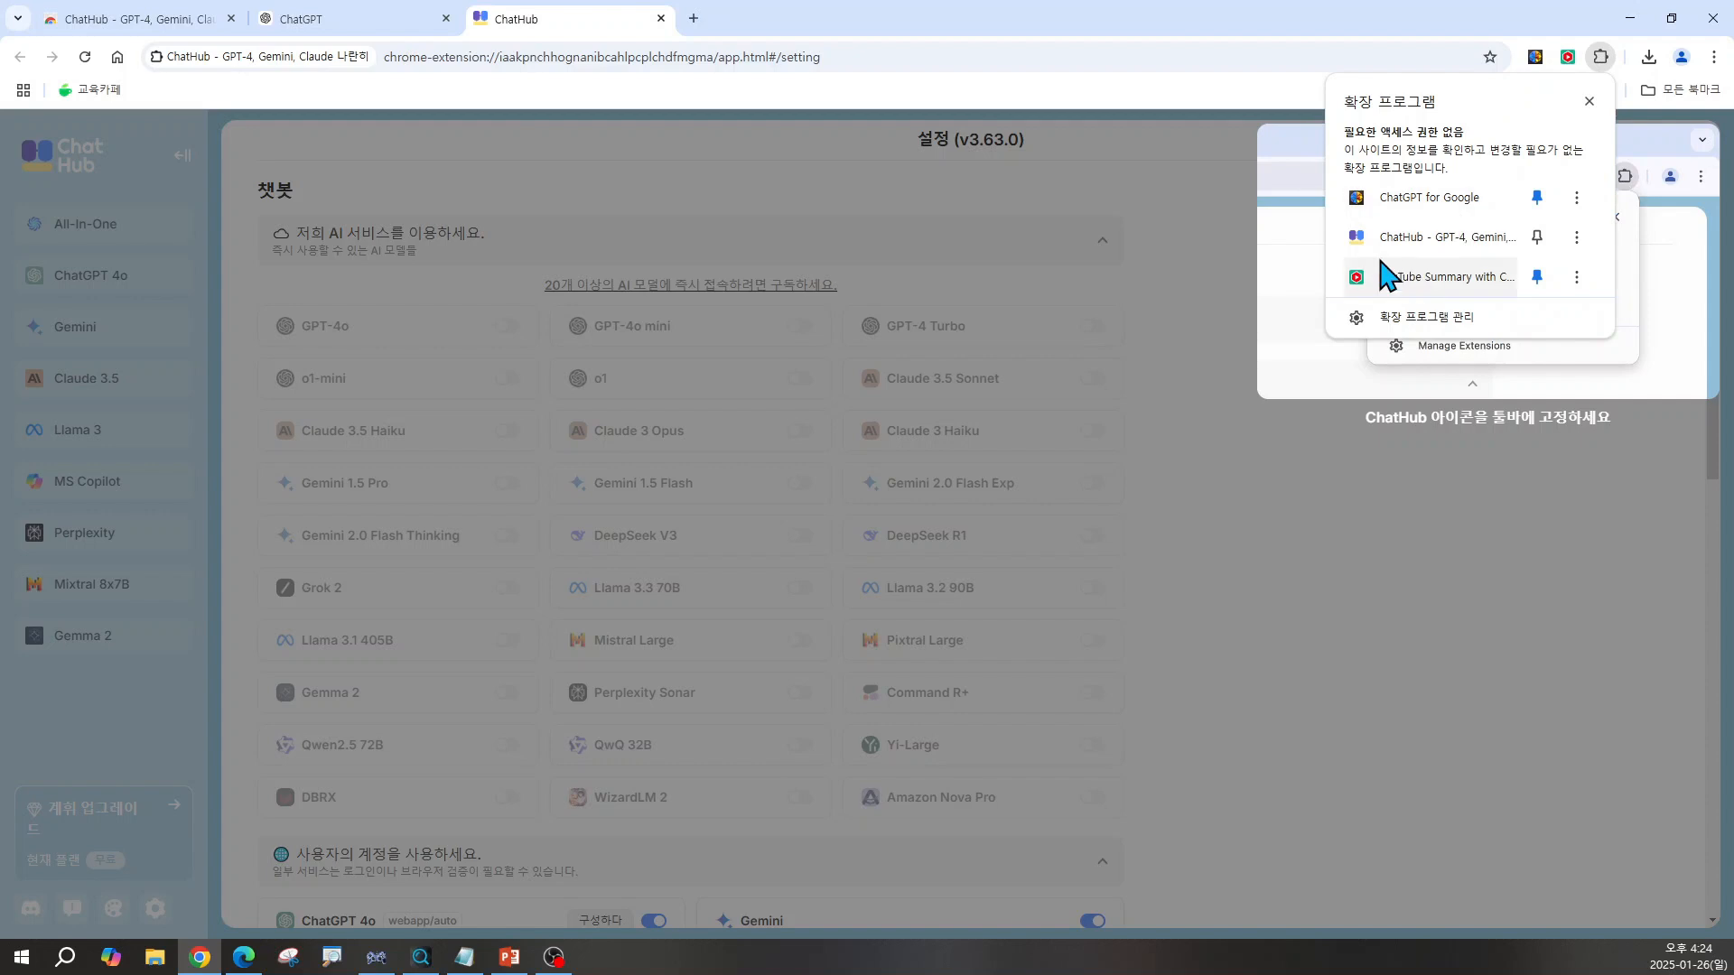
{"action": "left_click", "coordinate": [1538, 235]}
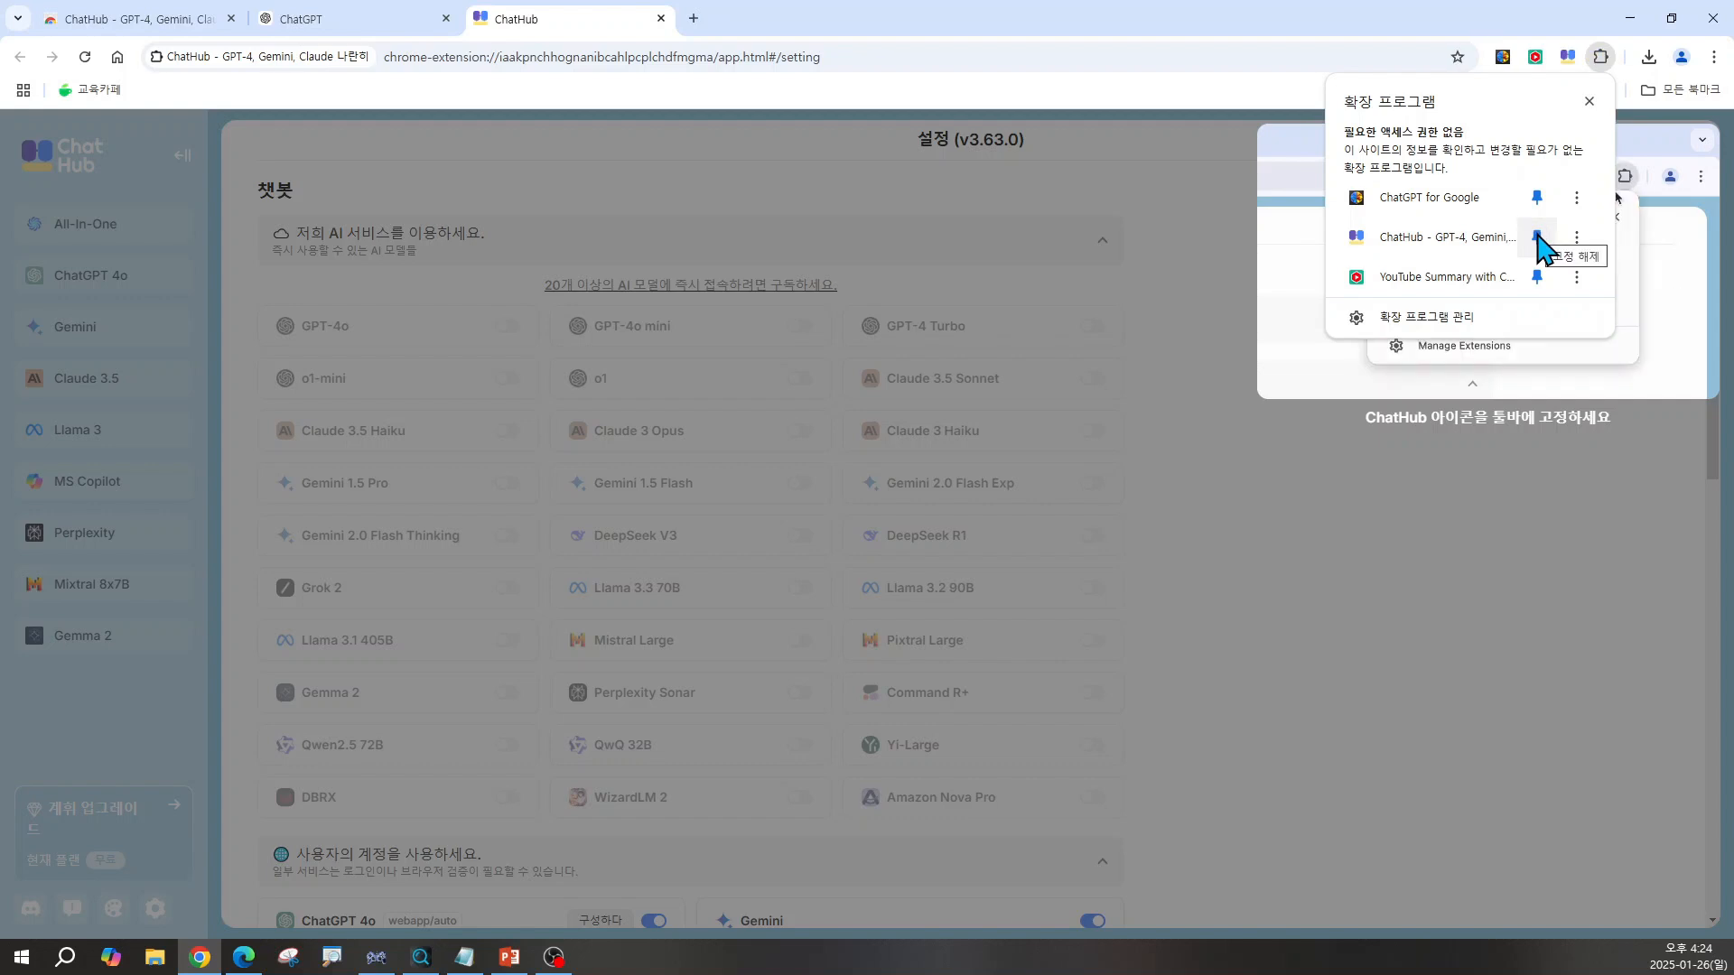
{"action": "left_click", "coordinate": [1301, 116]}
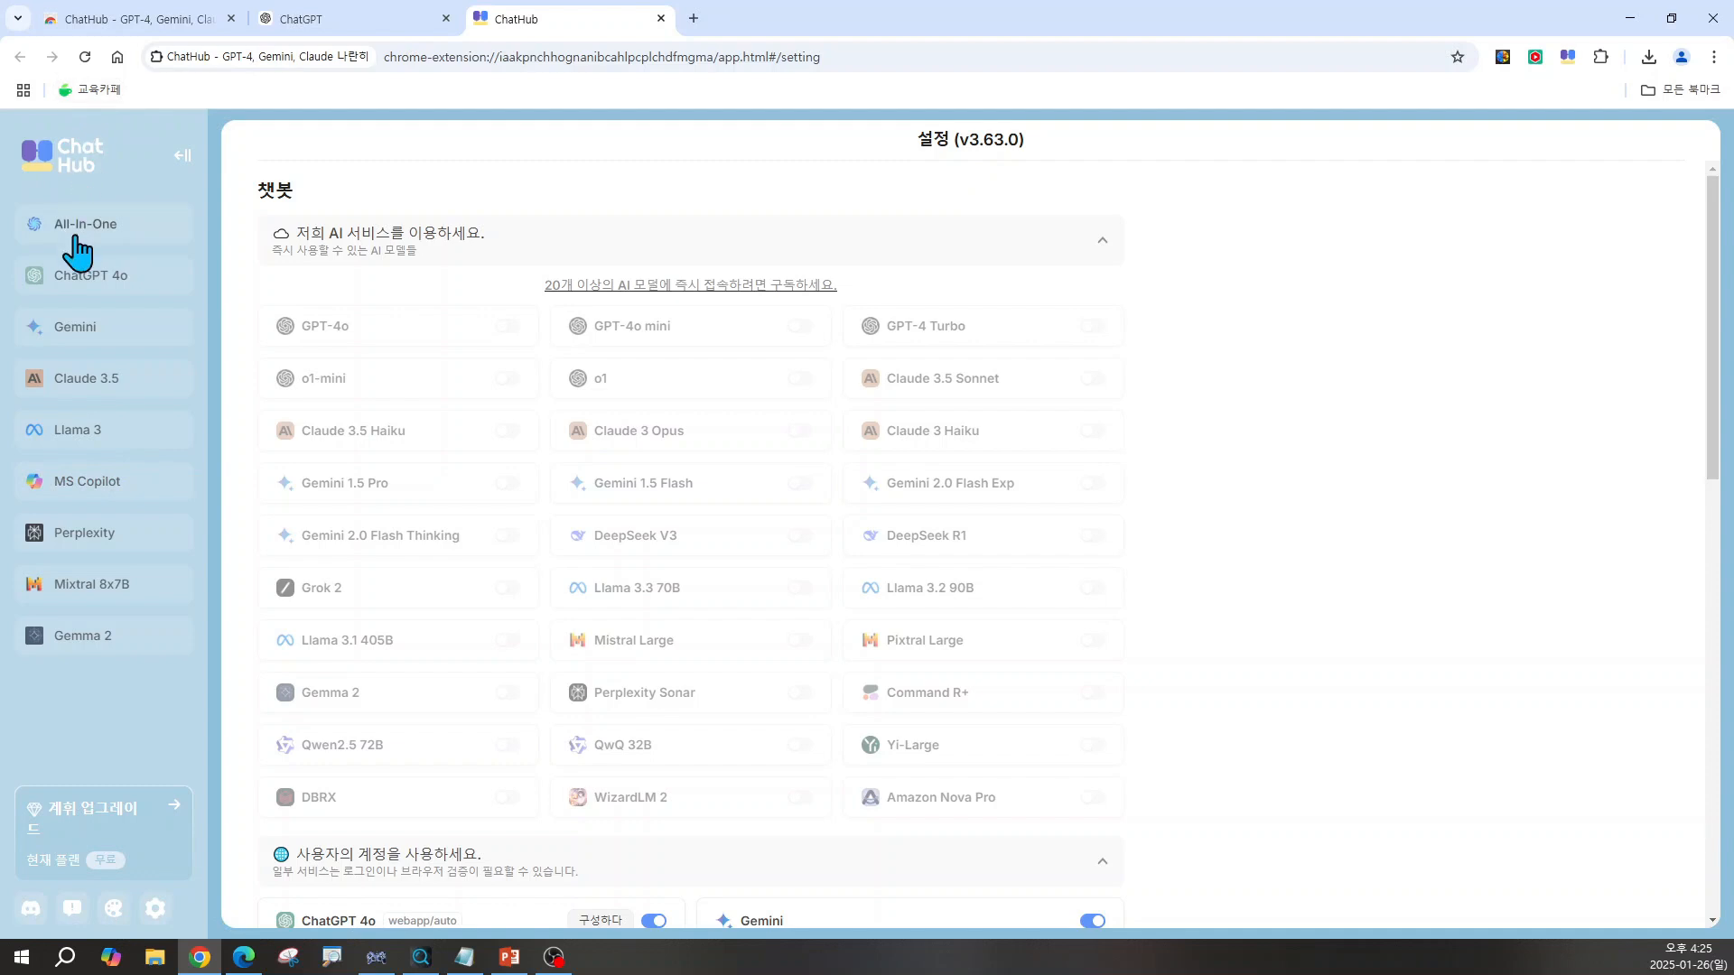
Step: Open ChatHub's All-In-One chat view
{"action": "left_click", "coordinate": [76, 237]}
{"action": "key", "text": "ctrl"}
{"action": "key", "text": "ctrl"}
{"action": "key", "text": "ctrl"}
{"action": "key", "text": "ctrl"}
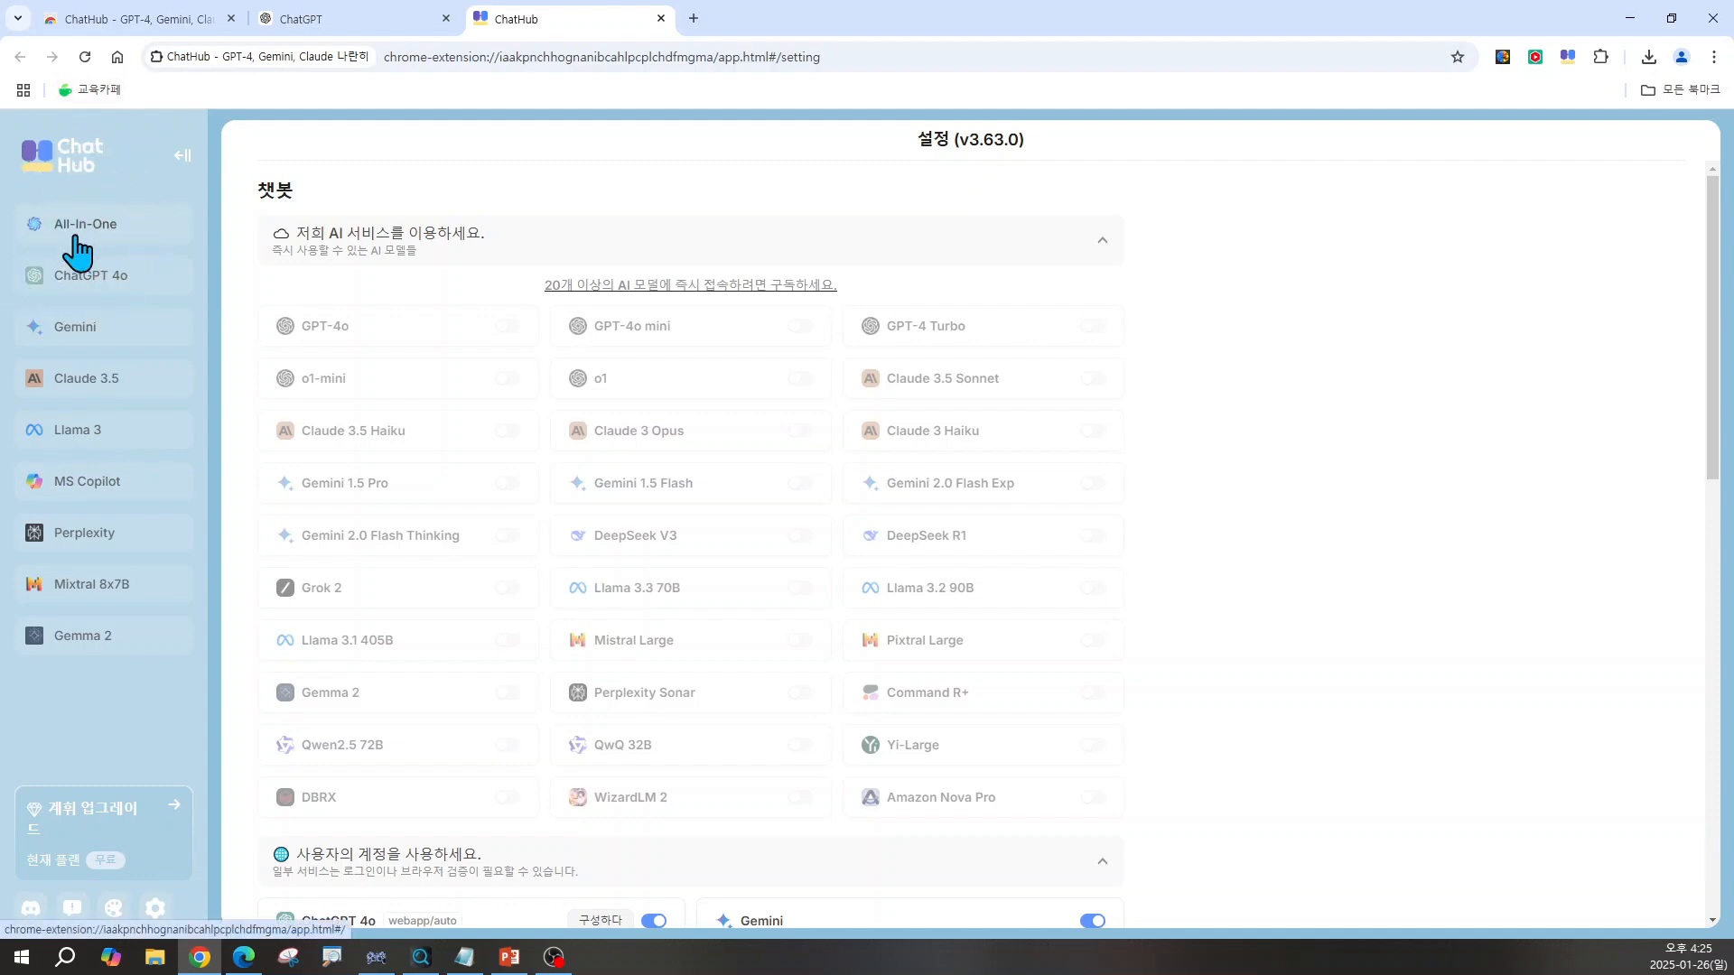
{"action": "left_click", "coordinate": [78, 234]}
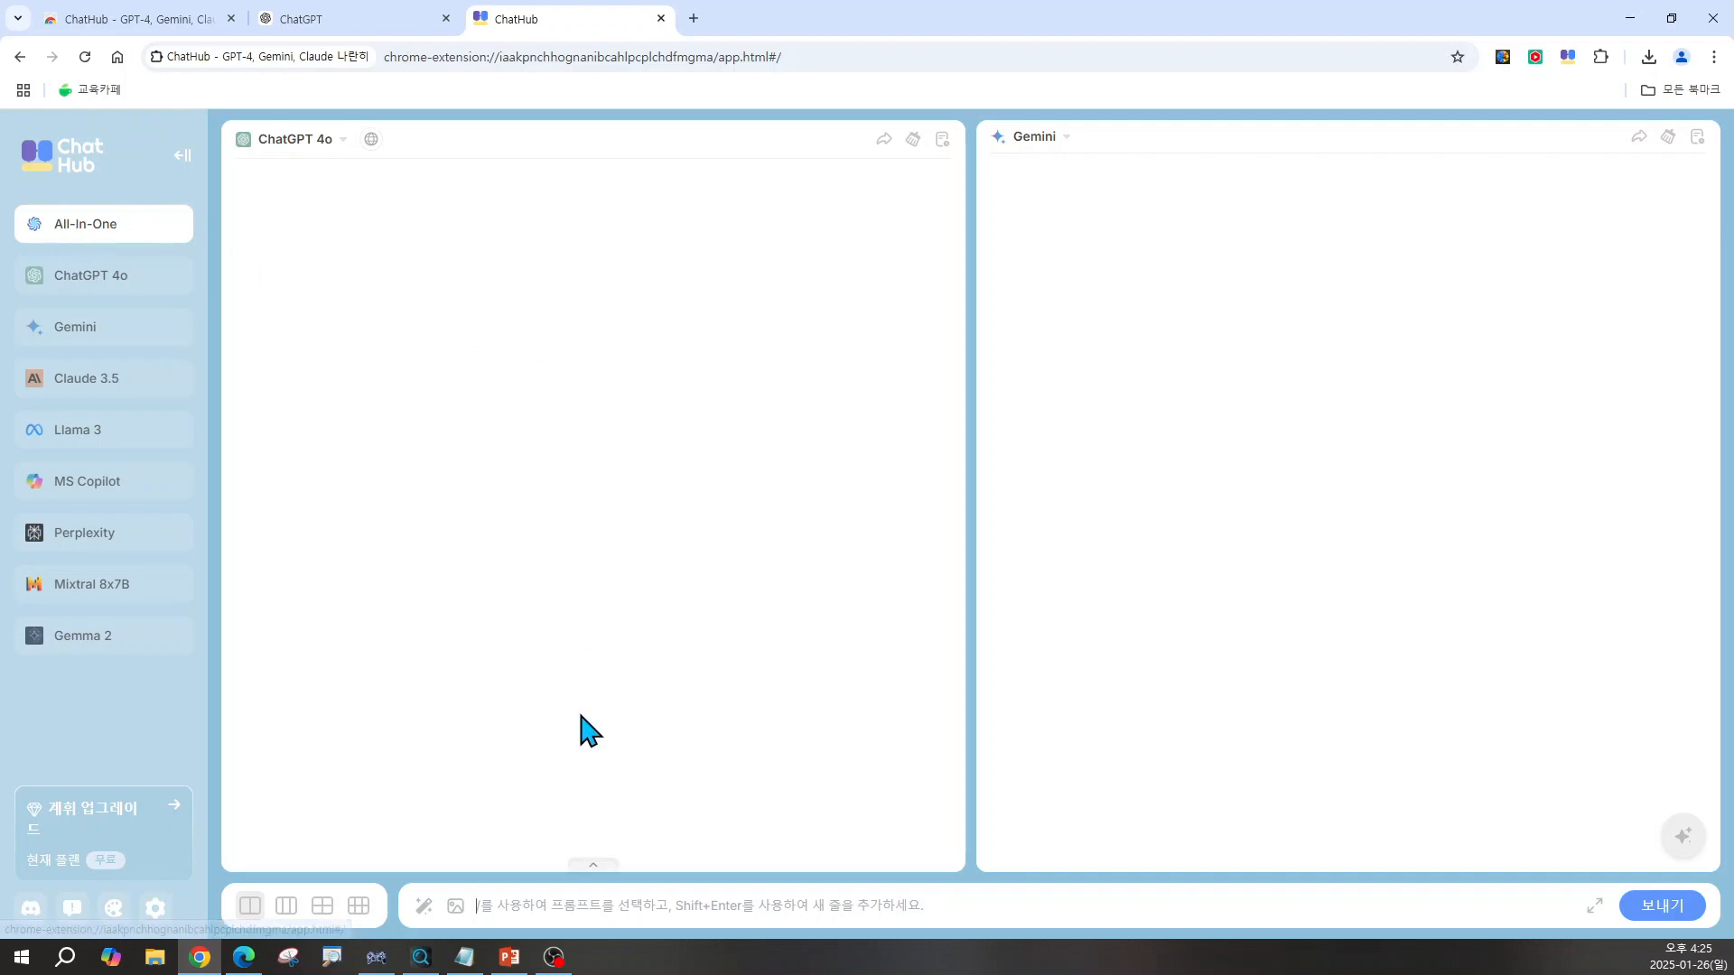
Step: Switch to PowerPoint to review the ChatHub feature slide, and return to ChatHub in Chrome
{"action": "left_click", "coordinate": [509, 957]}
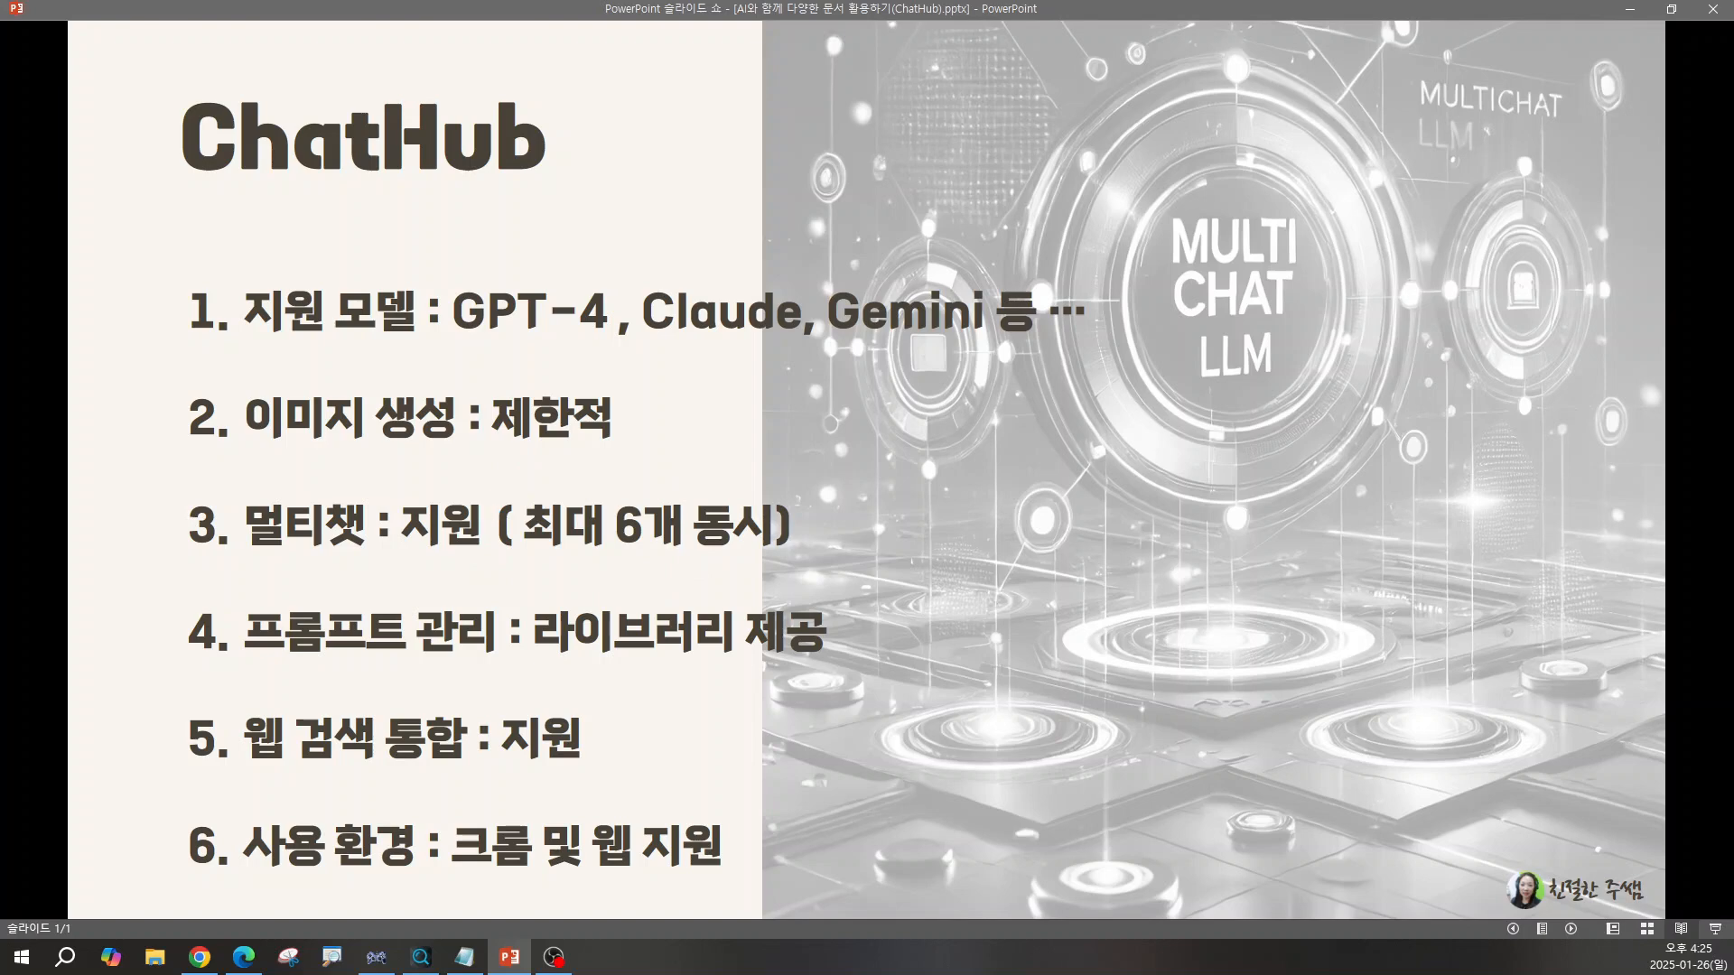
{"action": "left_click", "coordinate": [1631, 11]}
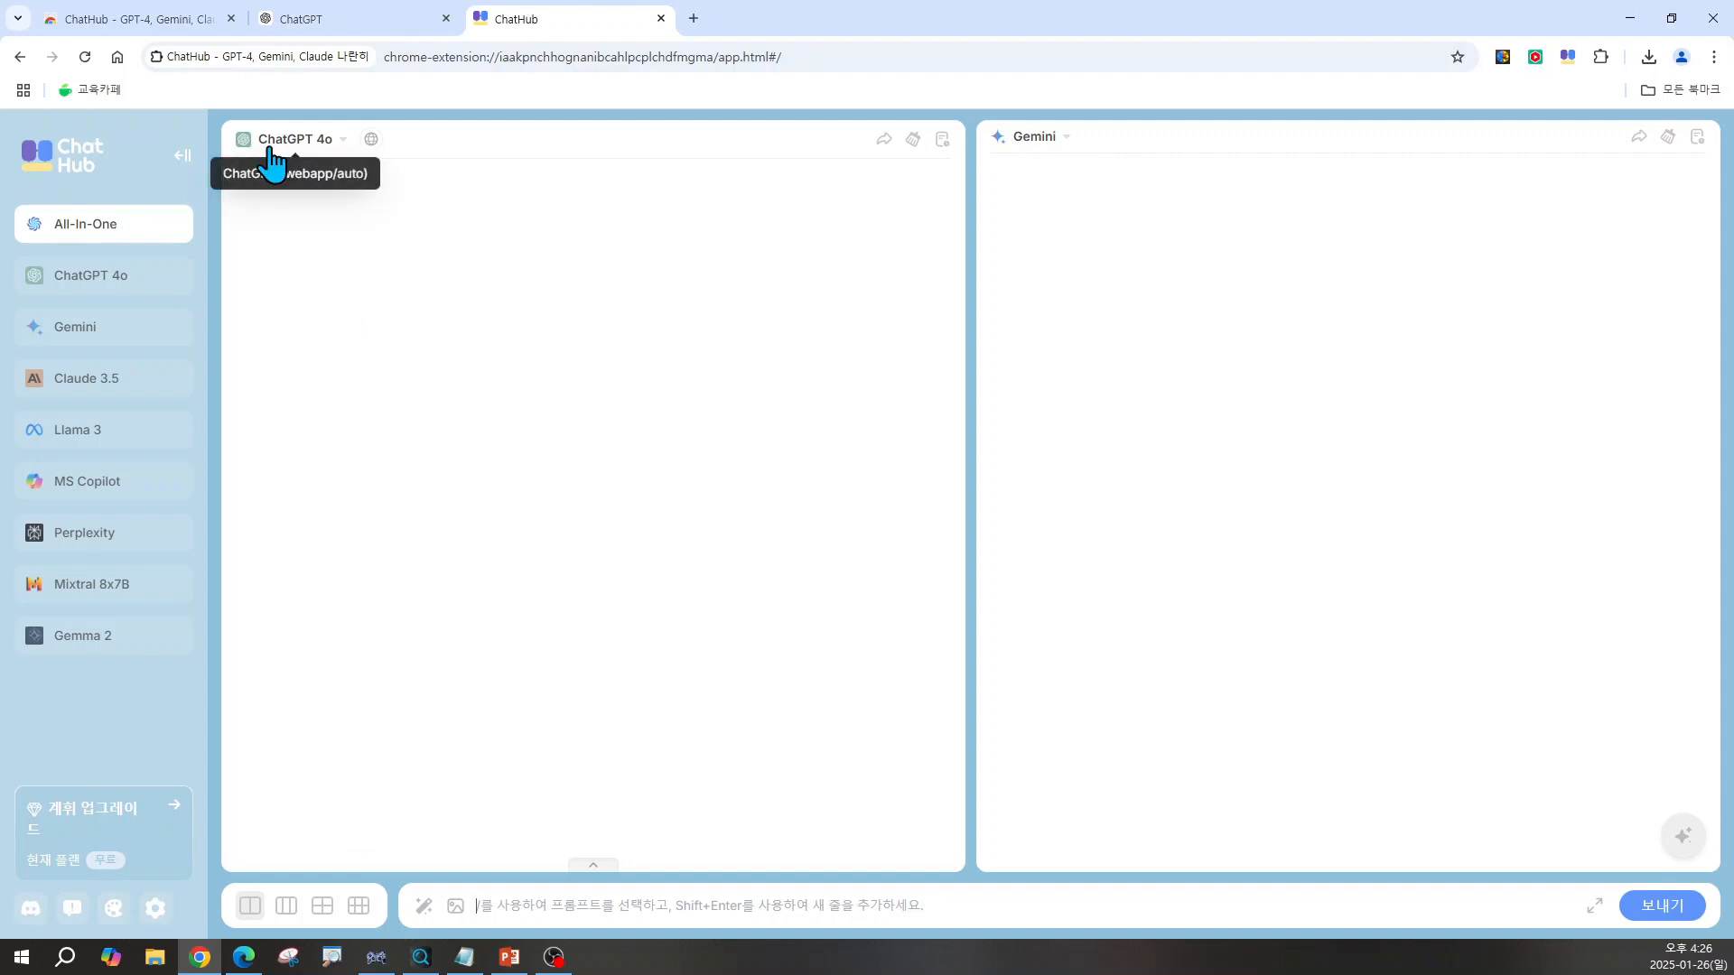
Step: Check the model choices for the ChatGPT 4o pane and change the Gemini pane's model to MS Copilot
{"action": "left_click", "coordinate": [312, 154]}
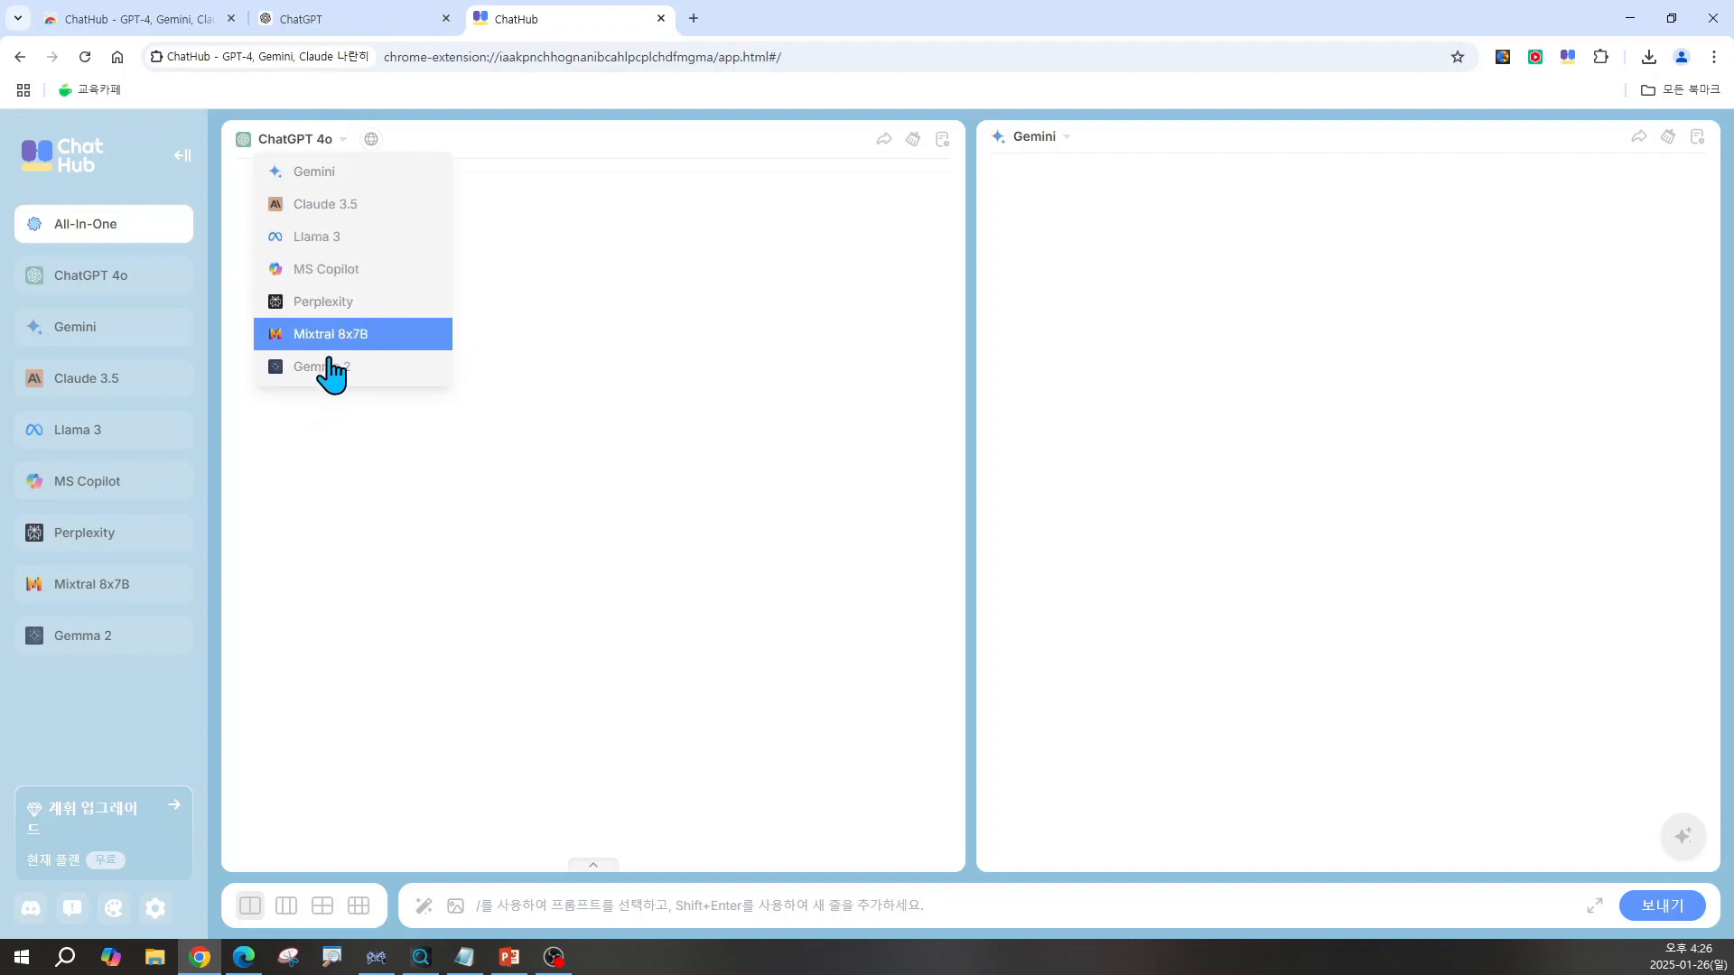
{"action": "left_click", "coordinate": [1039, 140]}
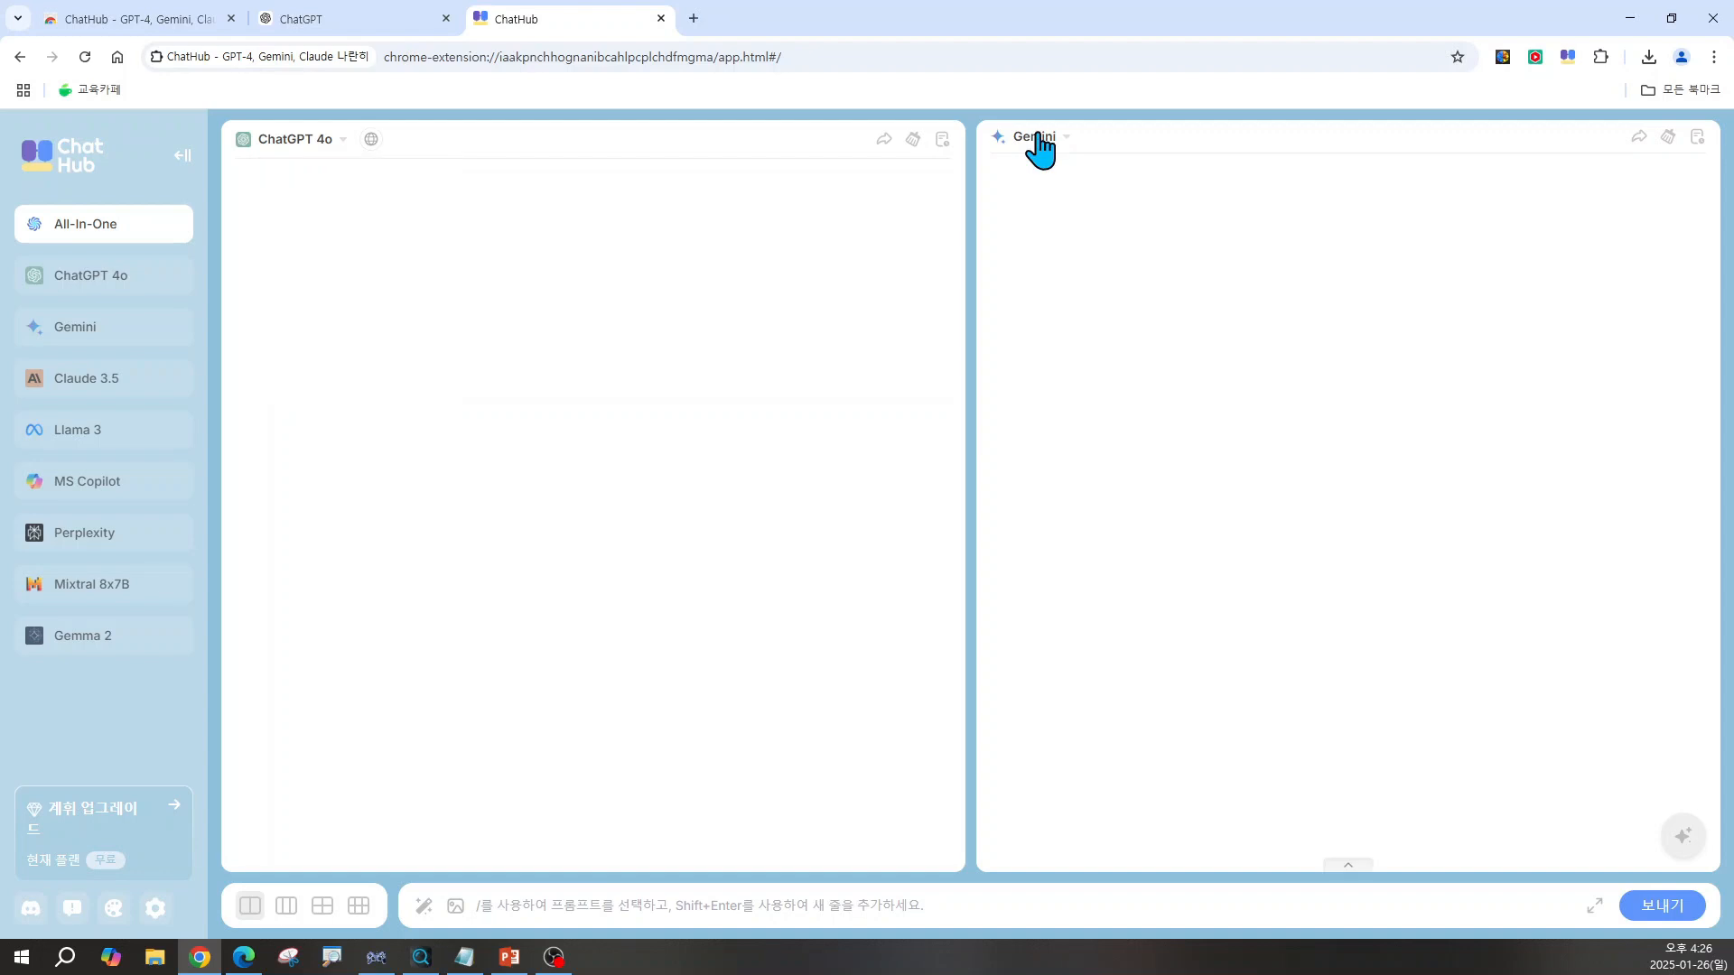
{"action": "left_click", "coordinate": [1036, 143]}
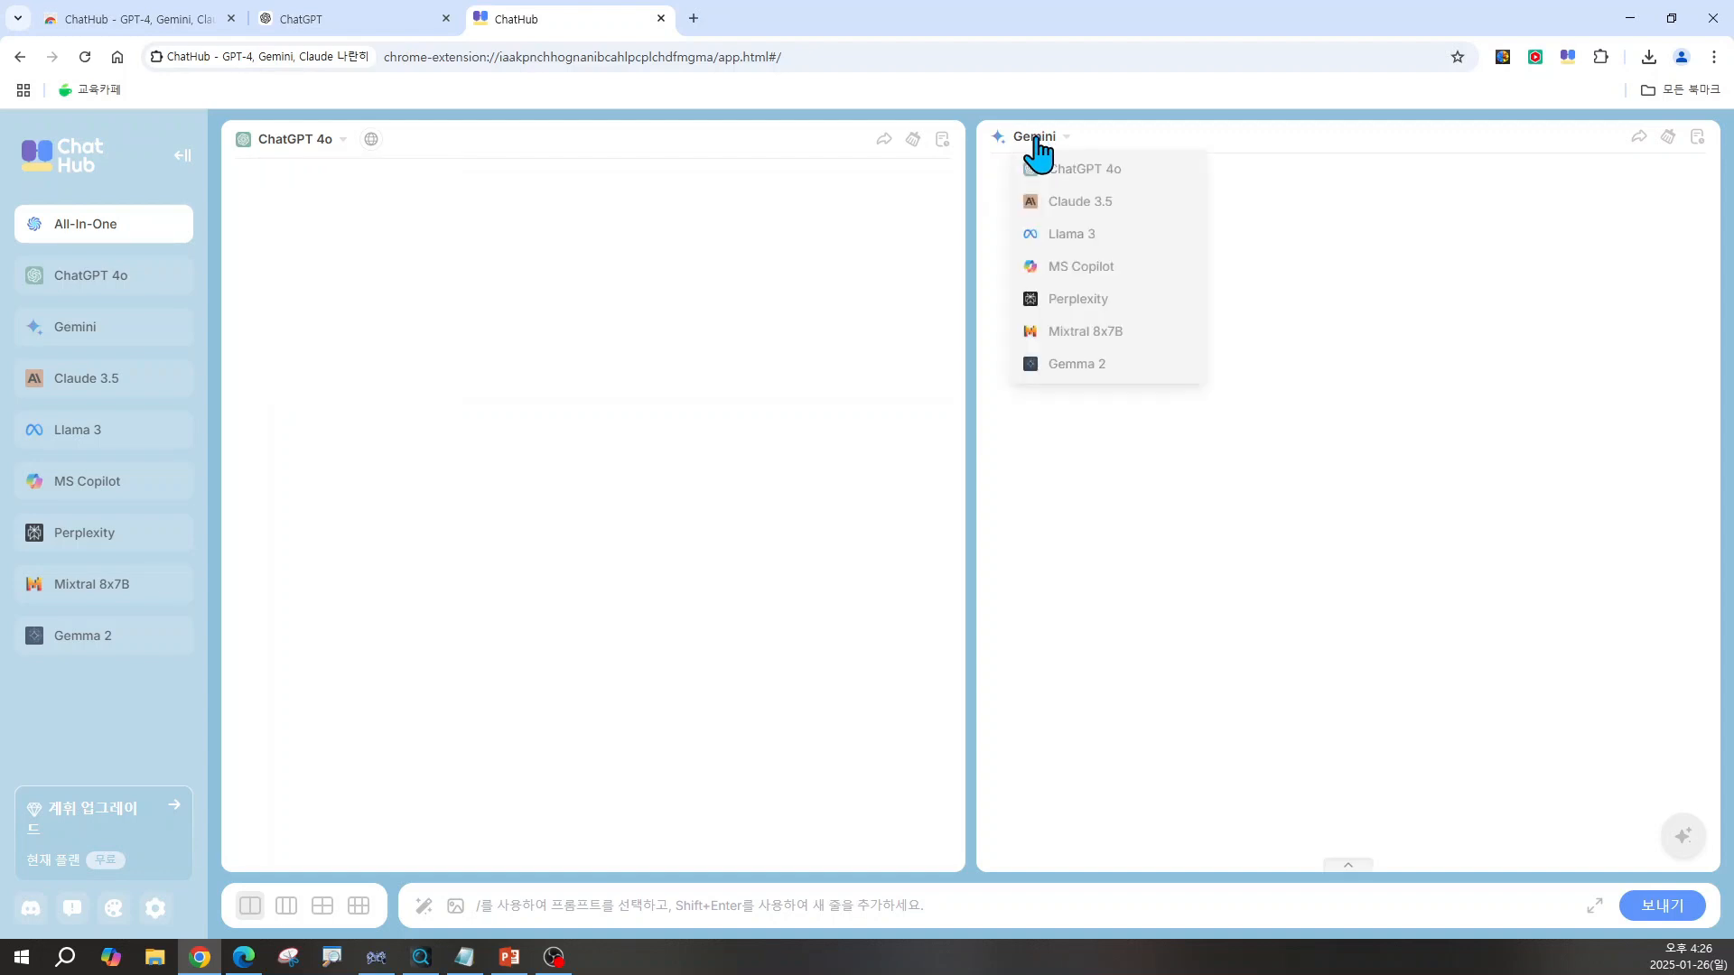
{"action": "left_click", "coordinate": [1065, 273]}
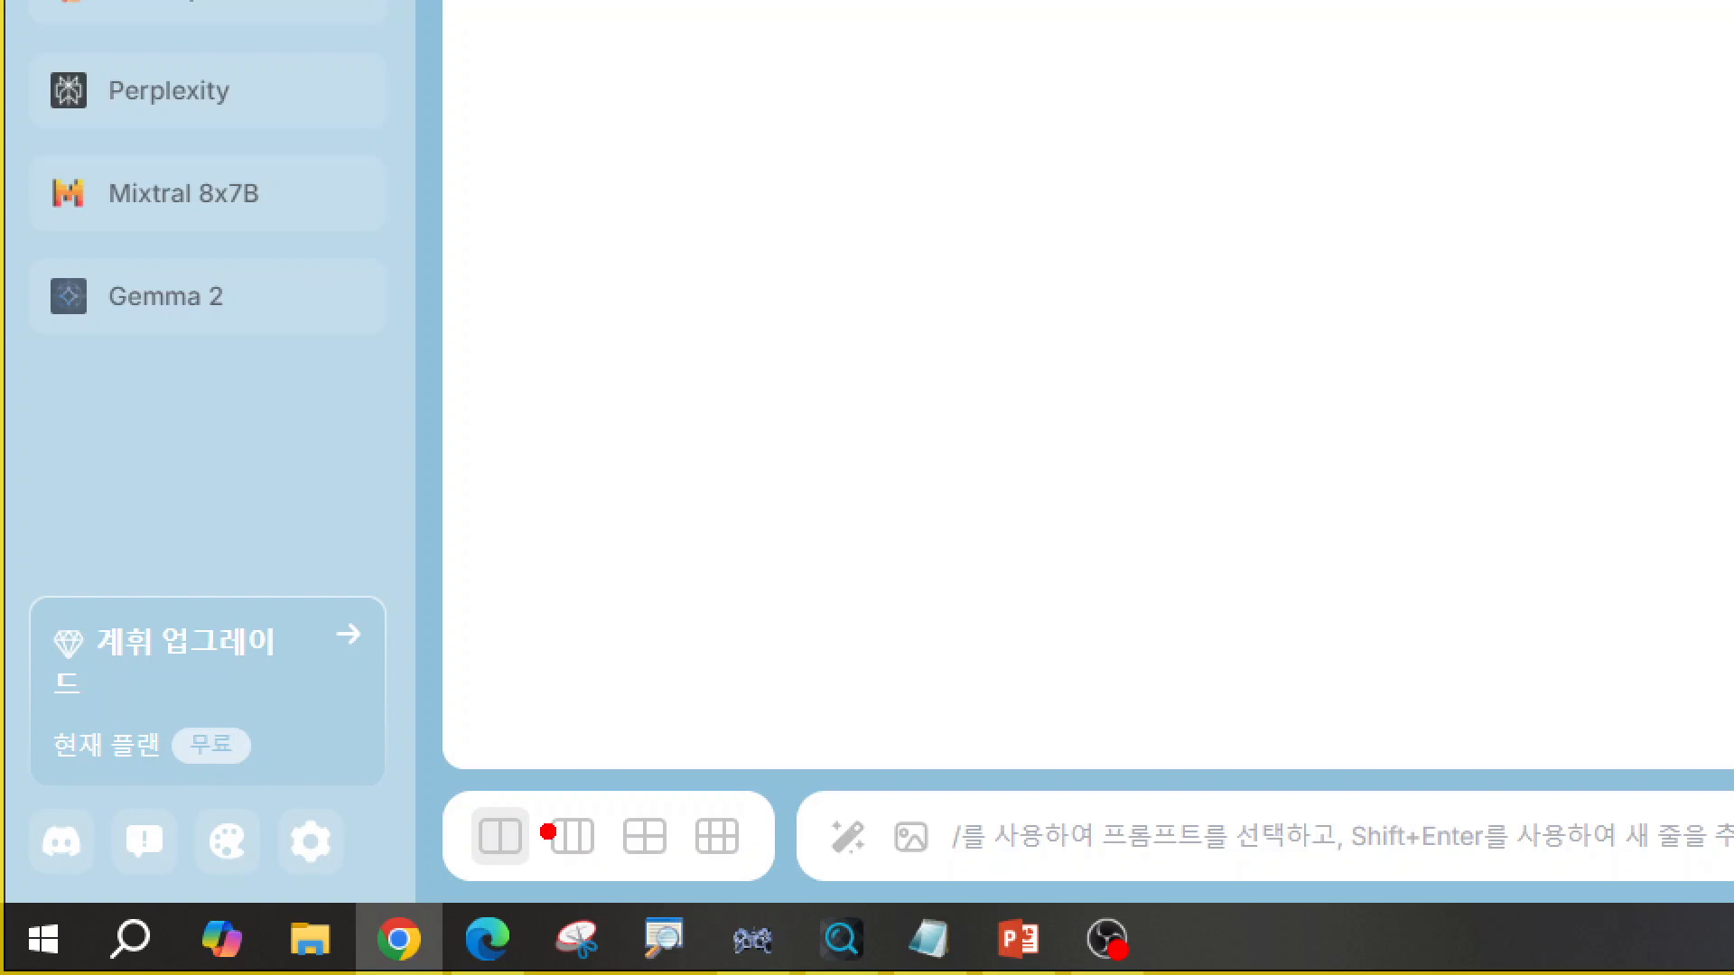
{"action": "mouse_move", "coordinate": [443, 774]}
{"action": "left_mouse_down"}
{"action": "mouse_move", "coordinate": [588, 908]}
{"action": "mouse_move", "coordinate": [799, 915]}
{"action": "left_mouse_up"}
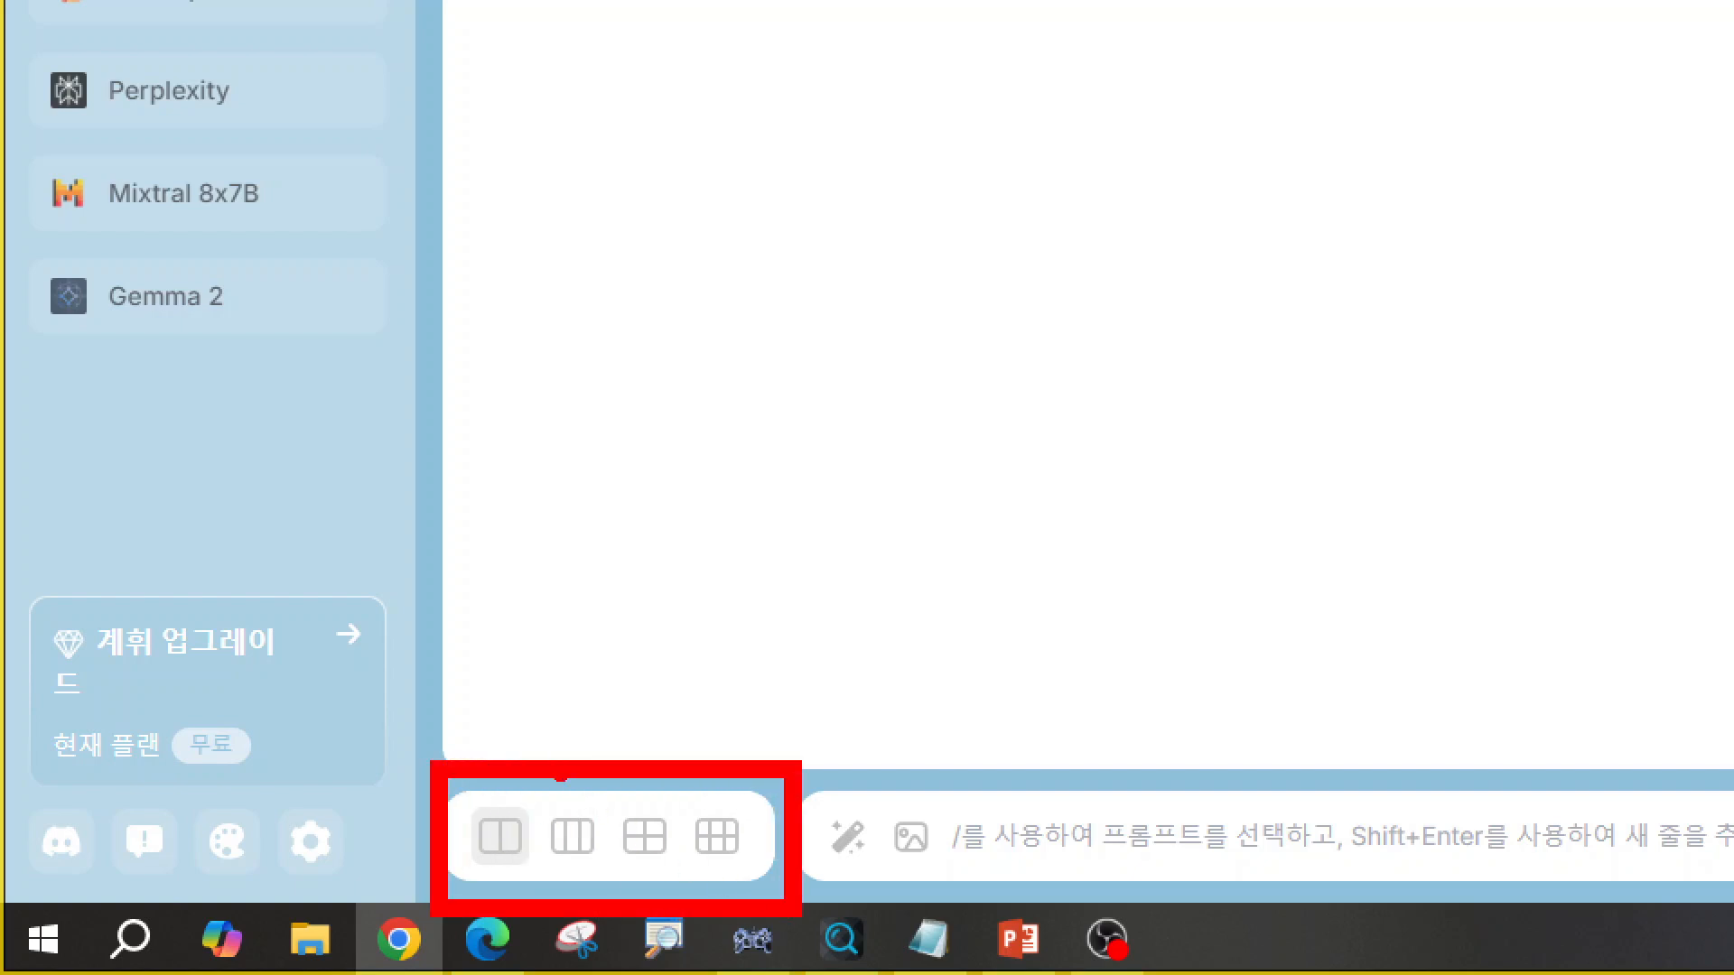
{"action": "left_click_drag", "start_coordinate": [495, 759], "coordinate": [495, 399]}
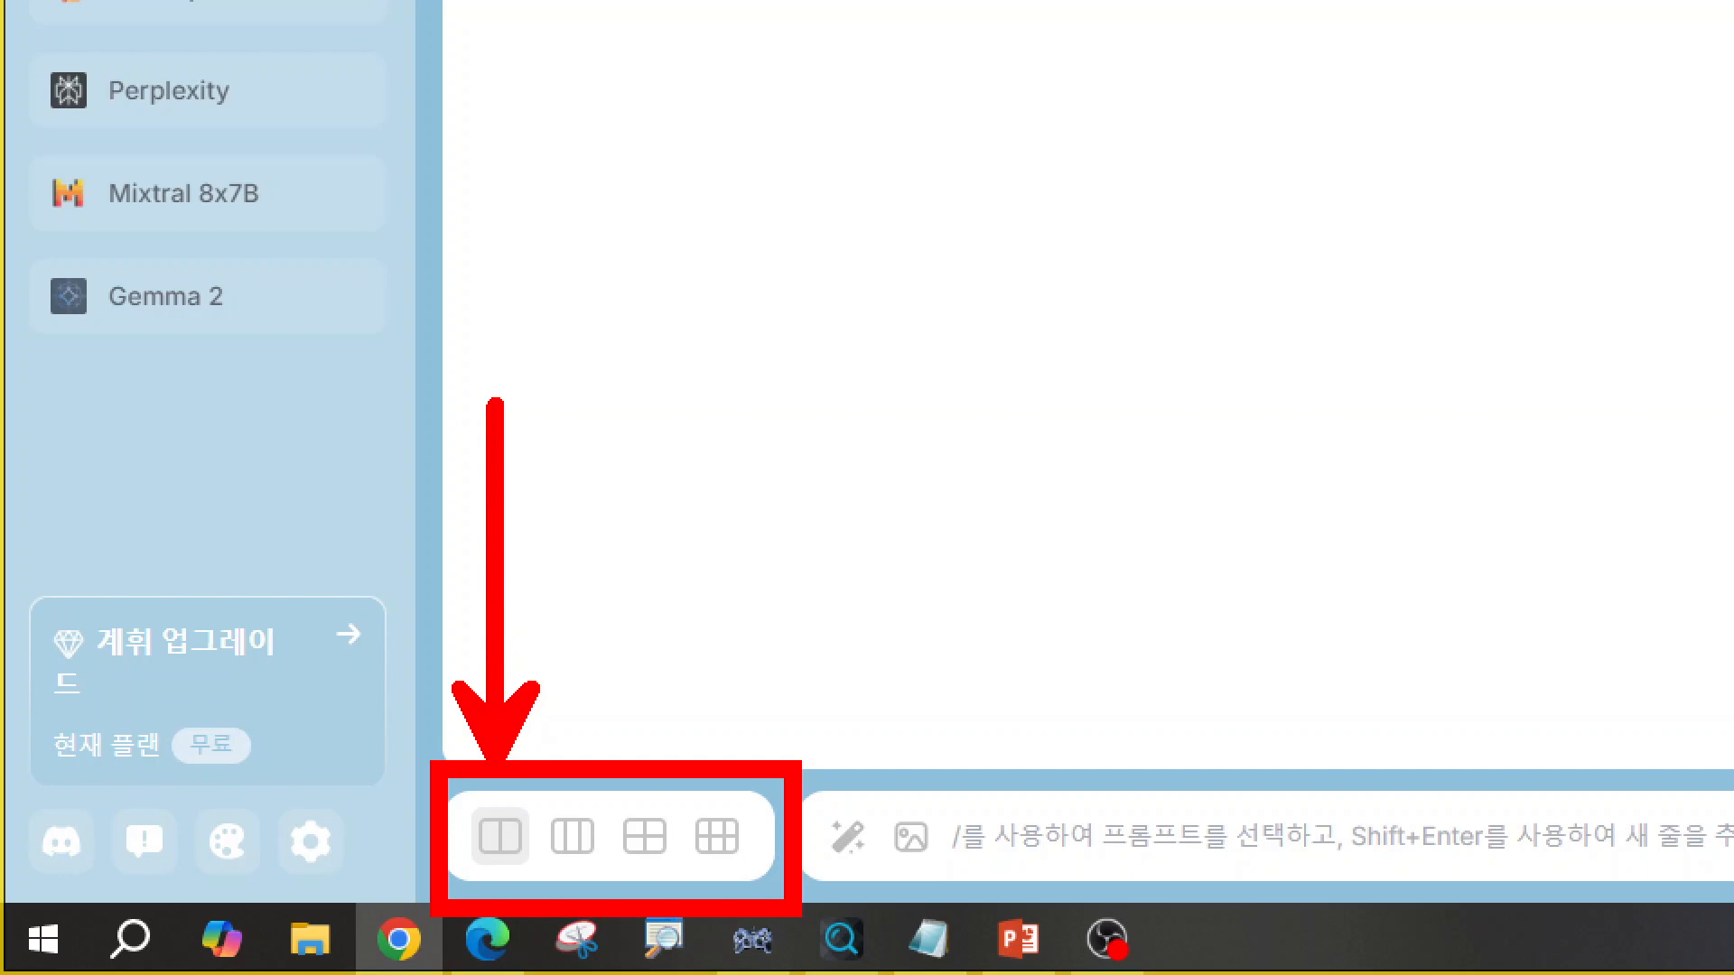
{"action": "key", "text": "Escape"}
Step: Preview the three-, four- and six-pane chat layouts, dismissing the premium plan offers, and return to the two-pane layout
{"action": "left_click", "coordinate": [569, 845]}
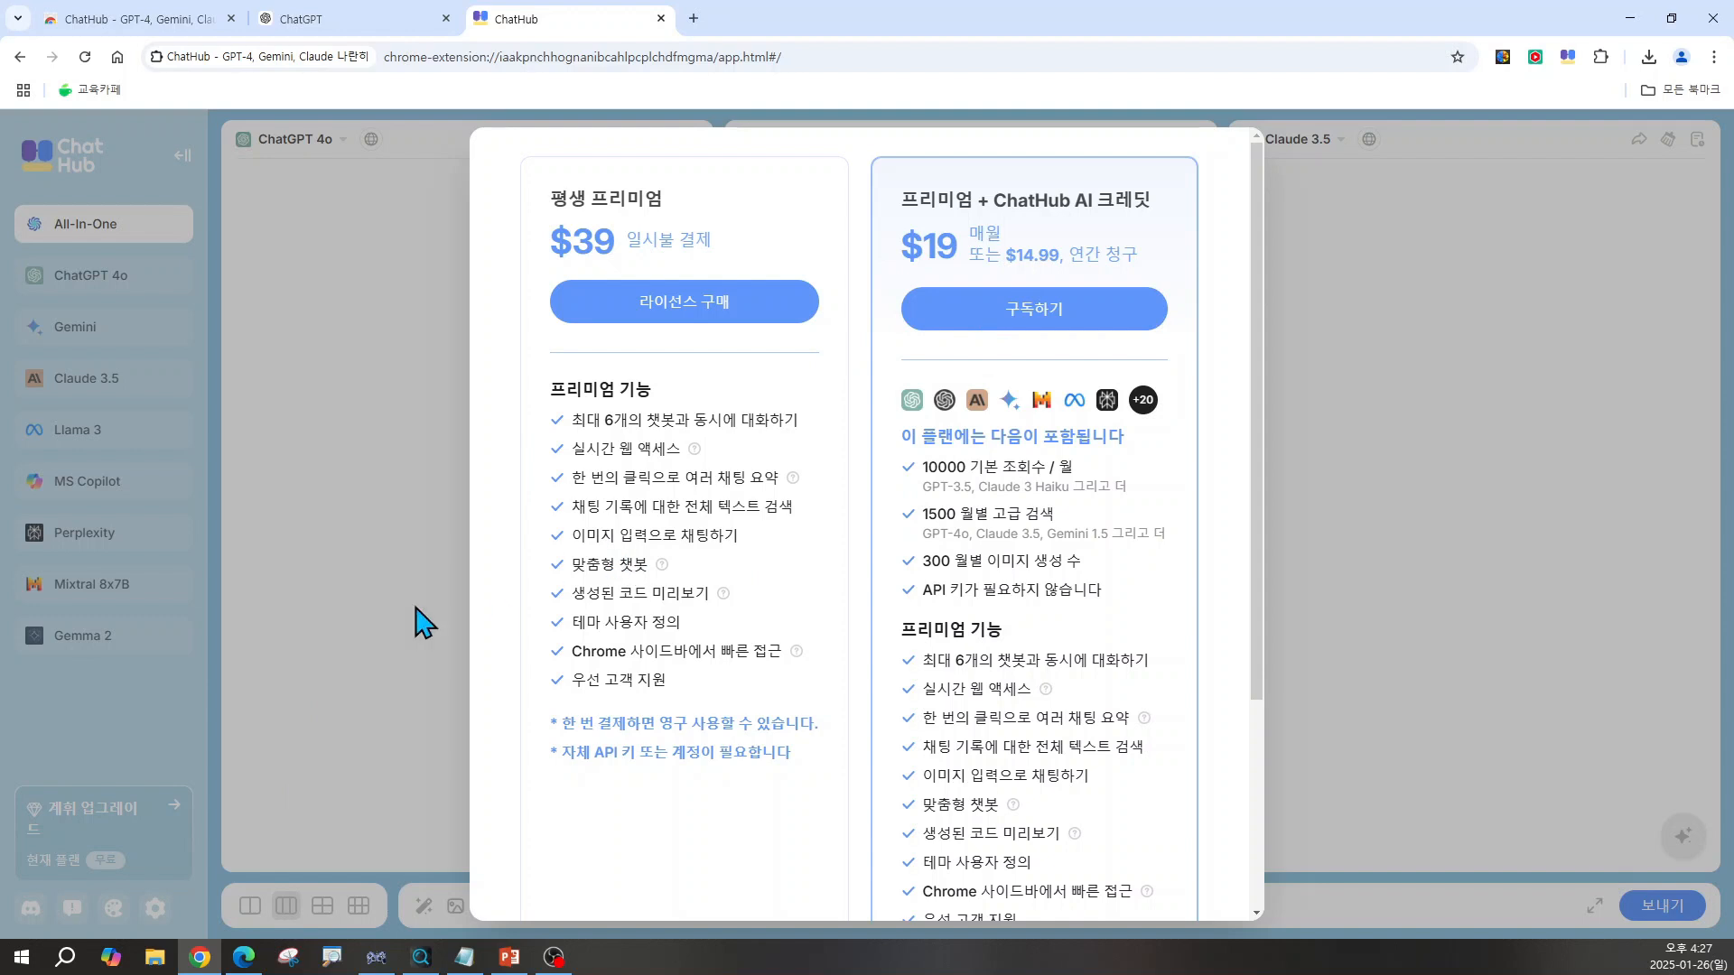
{"action": "left_click", "coordinate": [370, 632]}
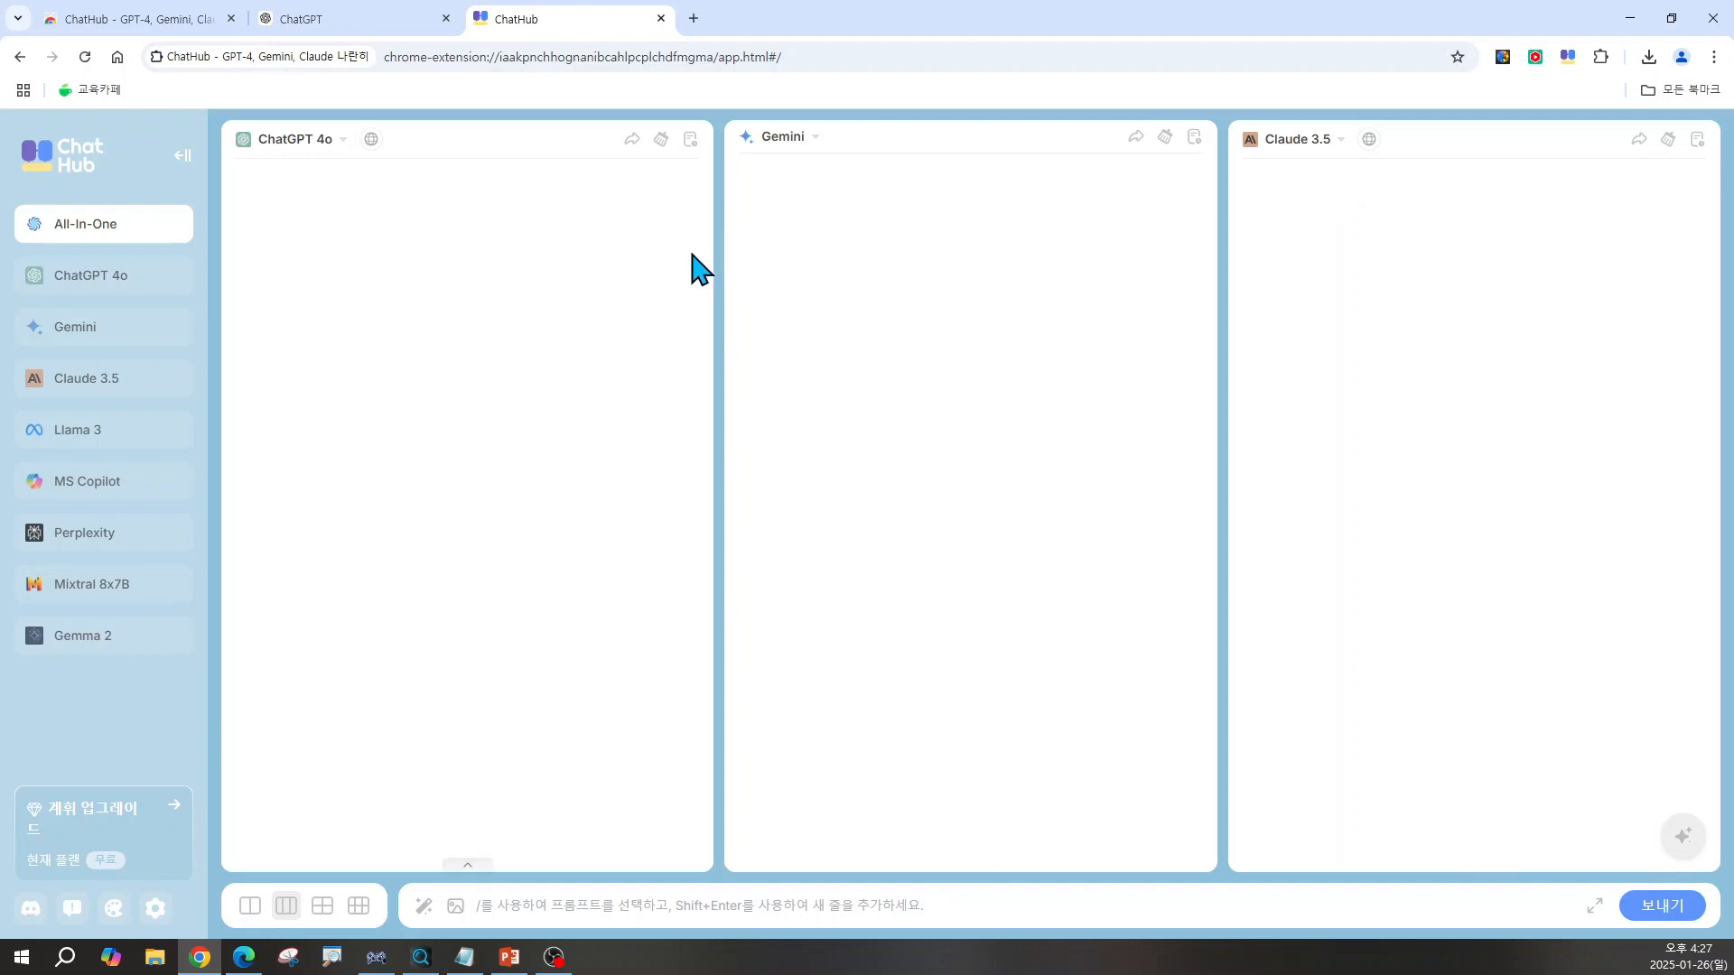
{"action": "left_click", "coordinate": [323, 906]}
{"action": "left_click", "coordinate": [359, 906]}
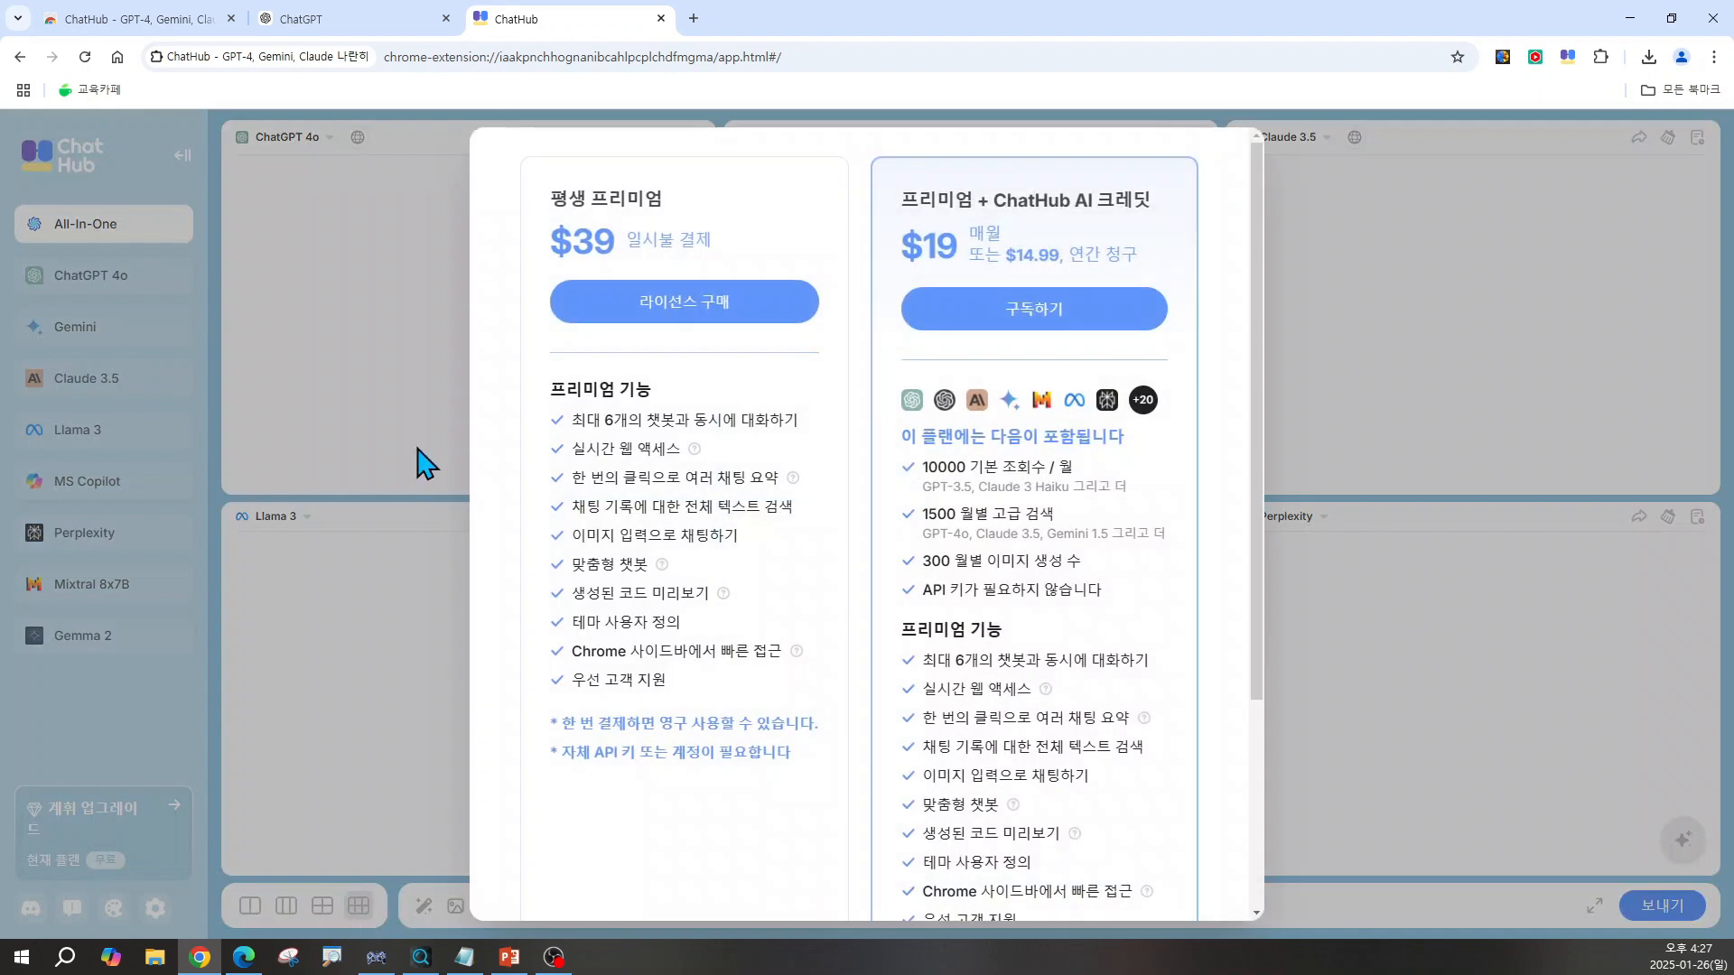
{"action": "left_click", "coordinate": [419, 689]}
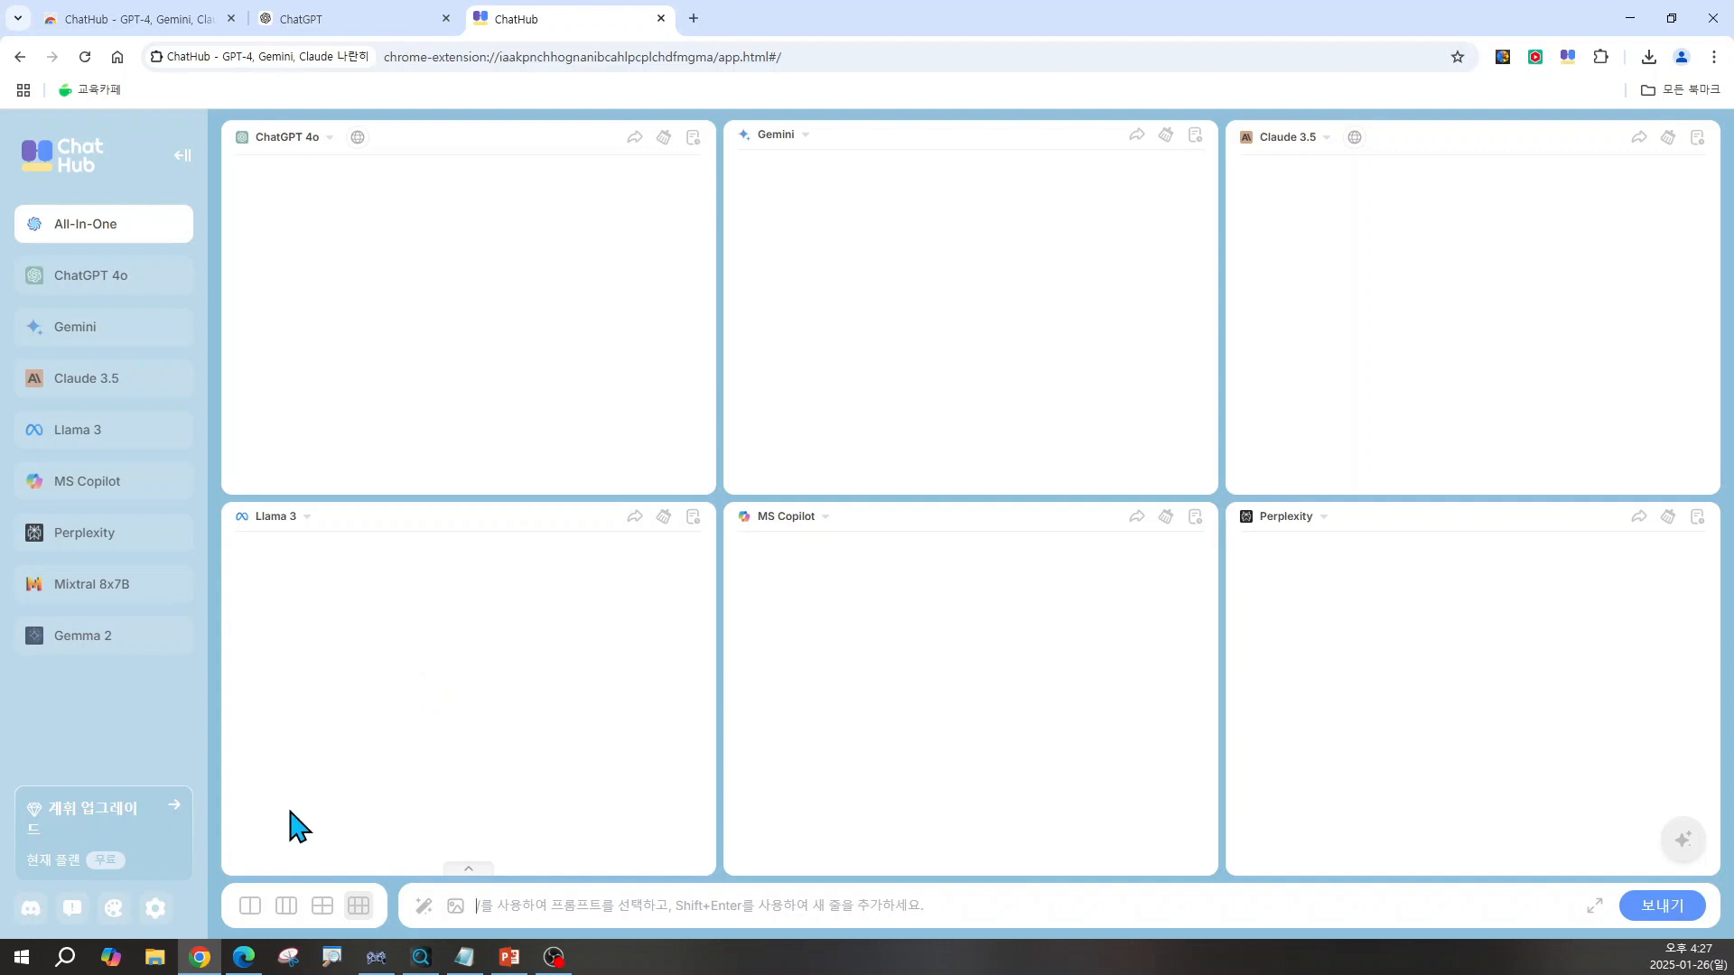
{"action": "left_click", "coordinate": [250, 907]}
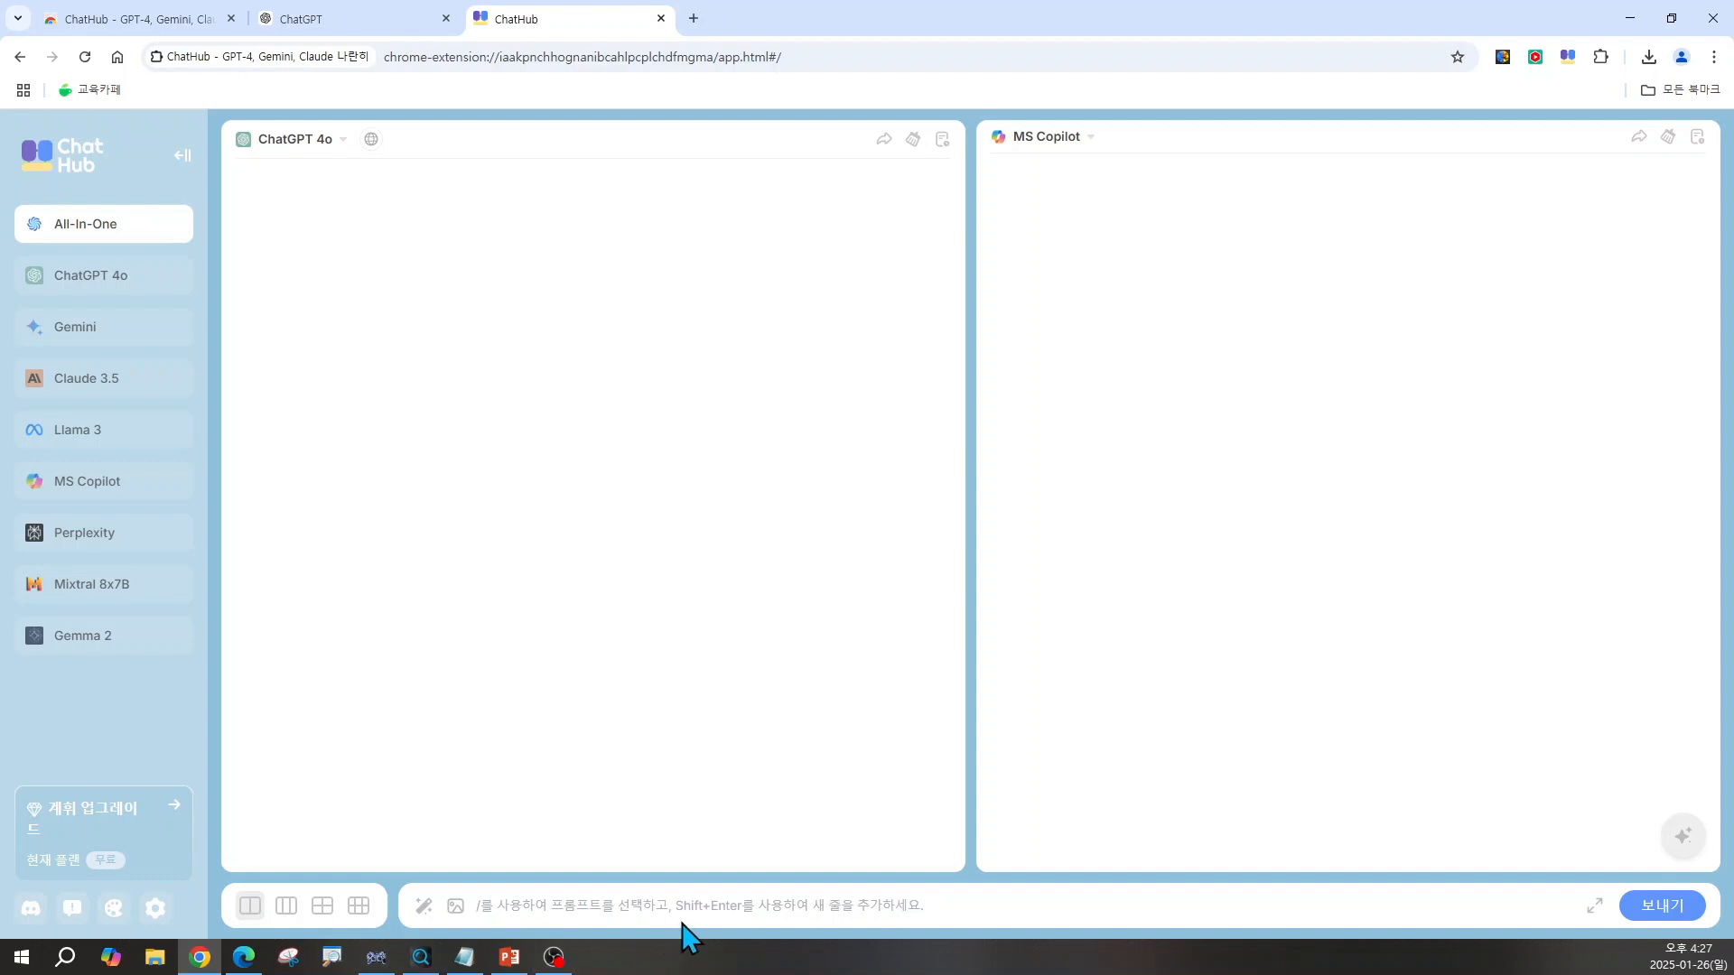
Step: Ask both chatbots: "미국인 친구가 다음달에 한국에 놀러와. 이 친구에게 한국의 전통 음식을 5가지 소개해 주고 싶어. 그런데 이 친구는 매운음식을 못먹어. 적절한 음식들을 5가지 소개해 줄래?"
{"action": "left_click", "coordinate": [604, 910]}
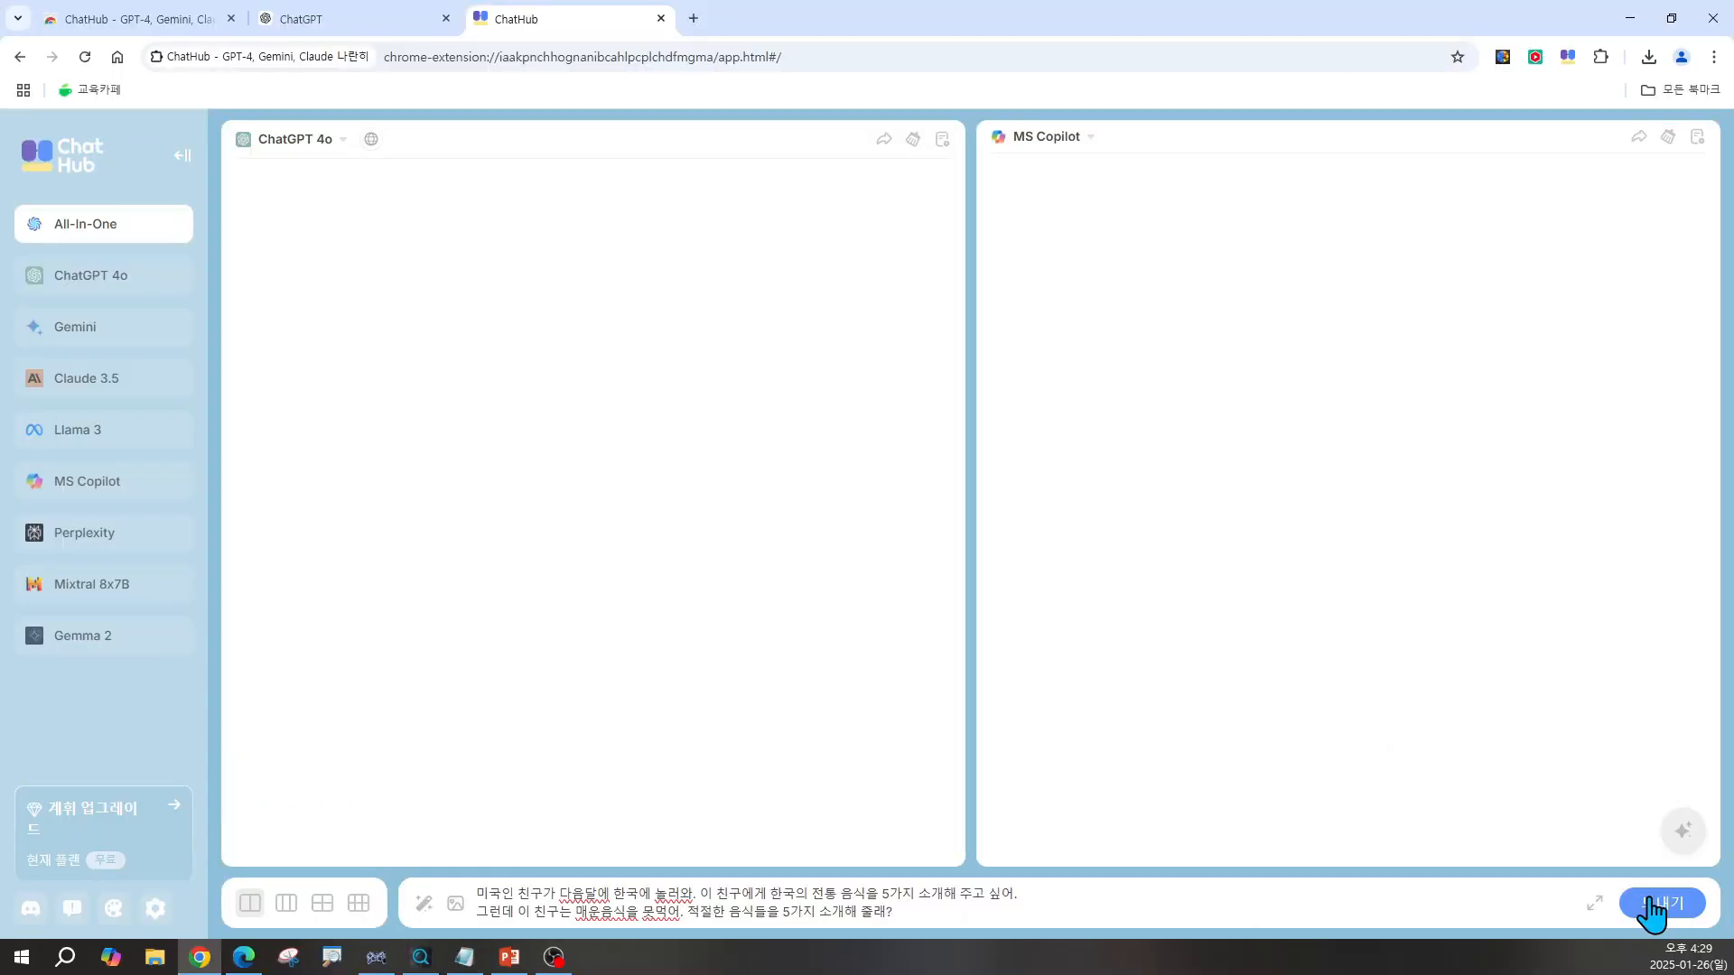
{"action": "left_click", "coordinate": [1649, 905]}
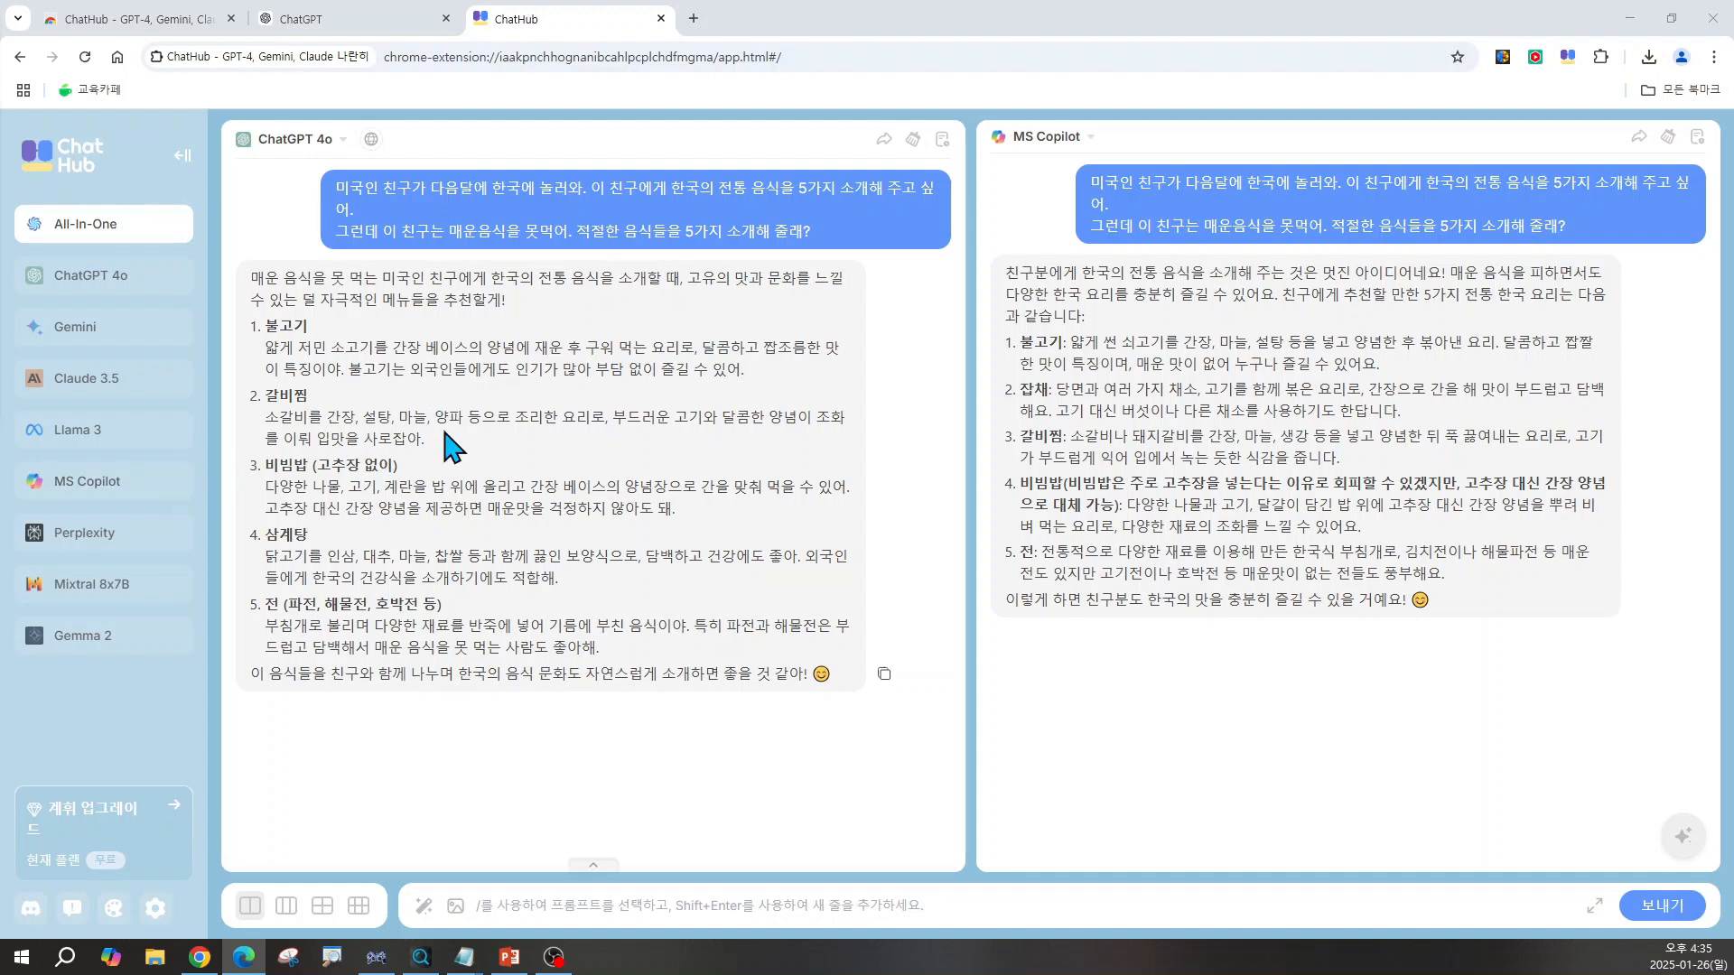
Step: Switch the MS Copilot pane to Gemini and ask both chatbots "감기에 좋은 음식 메뉴를 다양하게 추천해줘"
{"action": "left_click", "coordinate": [1056, 154]}
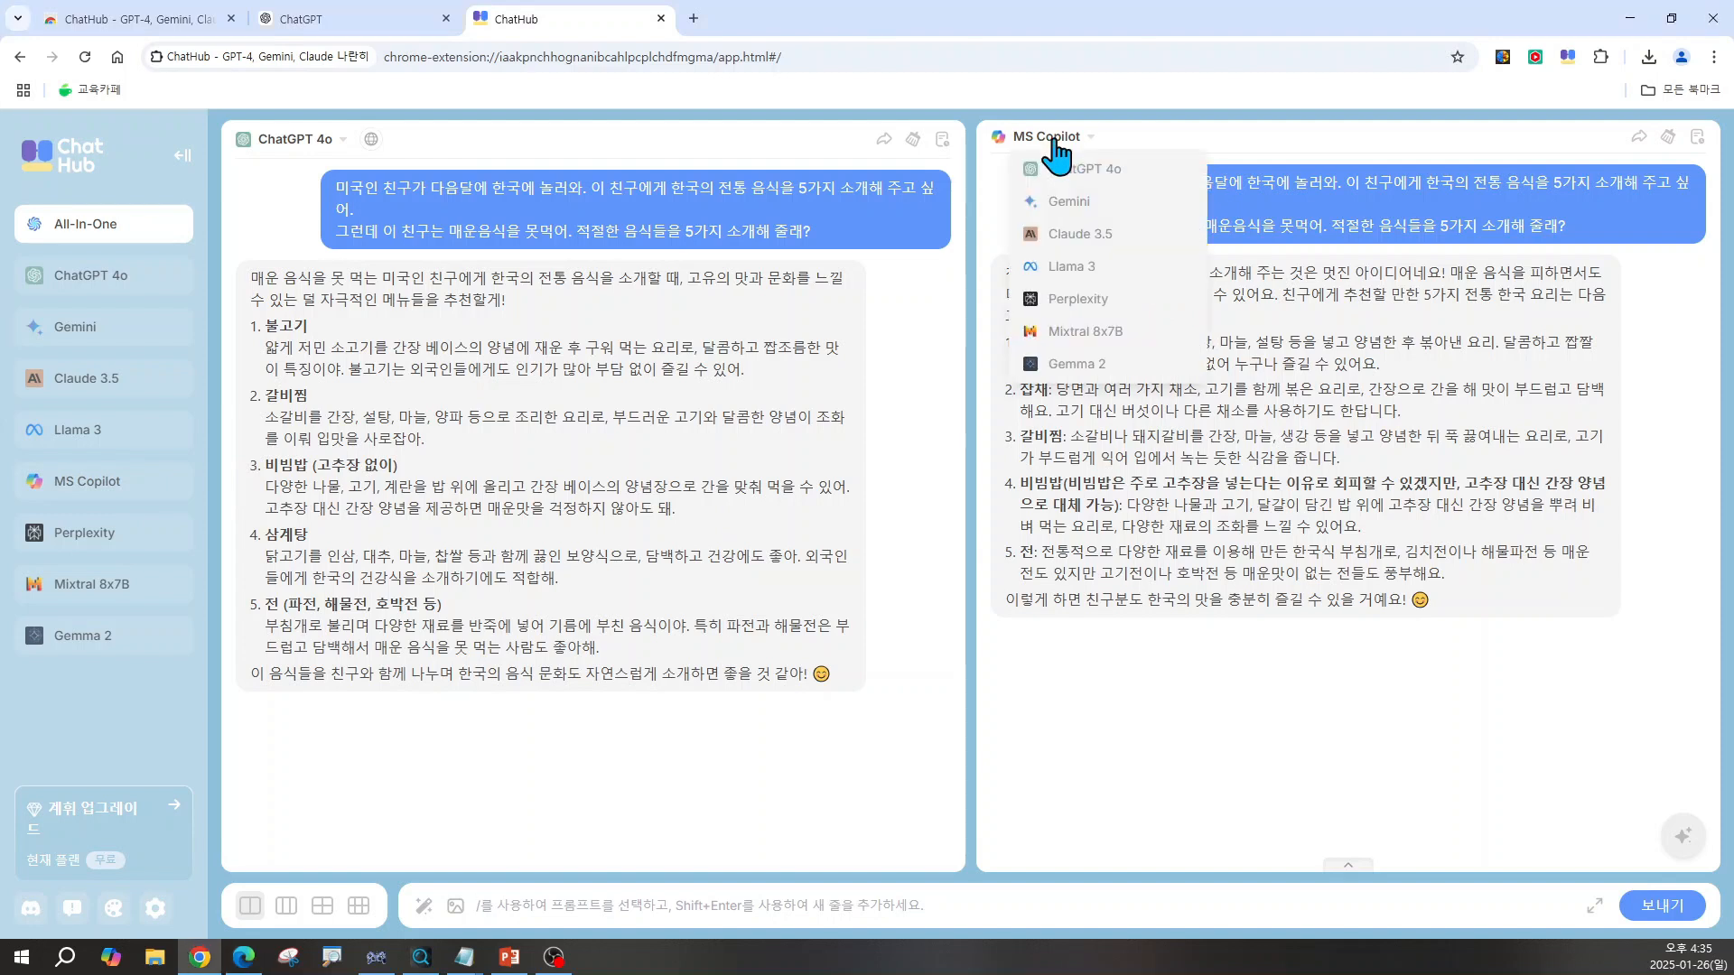
{"action": "left_click", "coordinate": [1069, 202]}
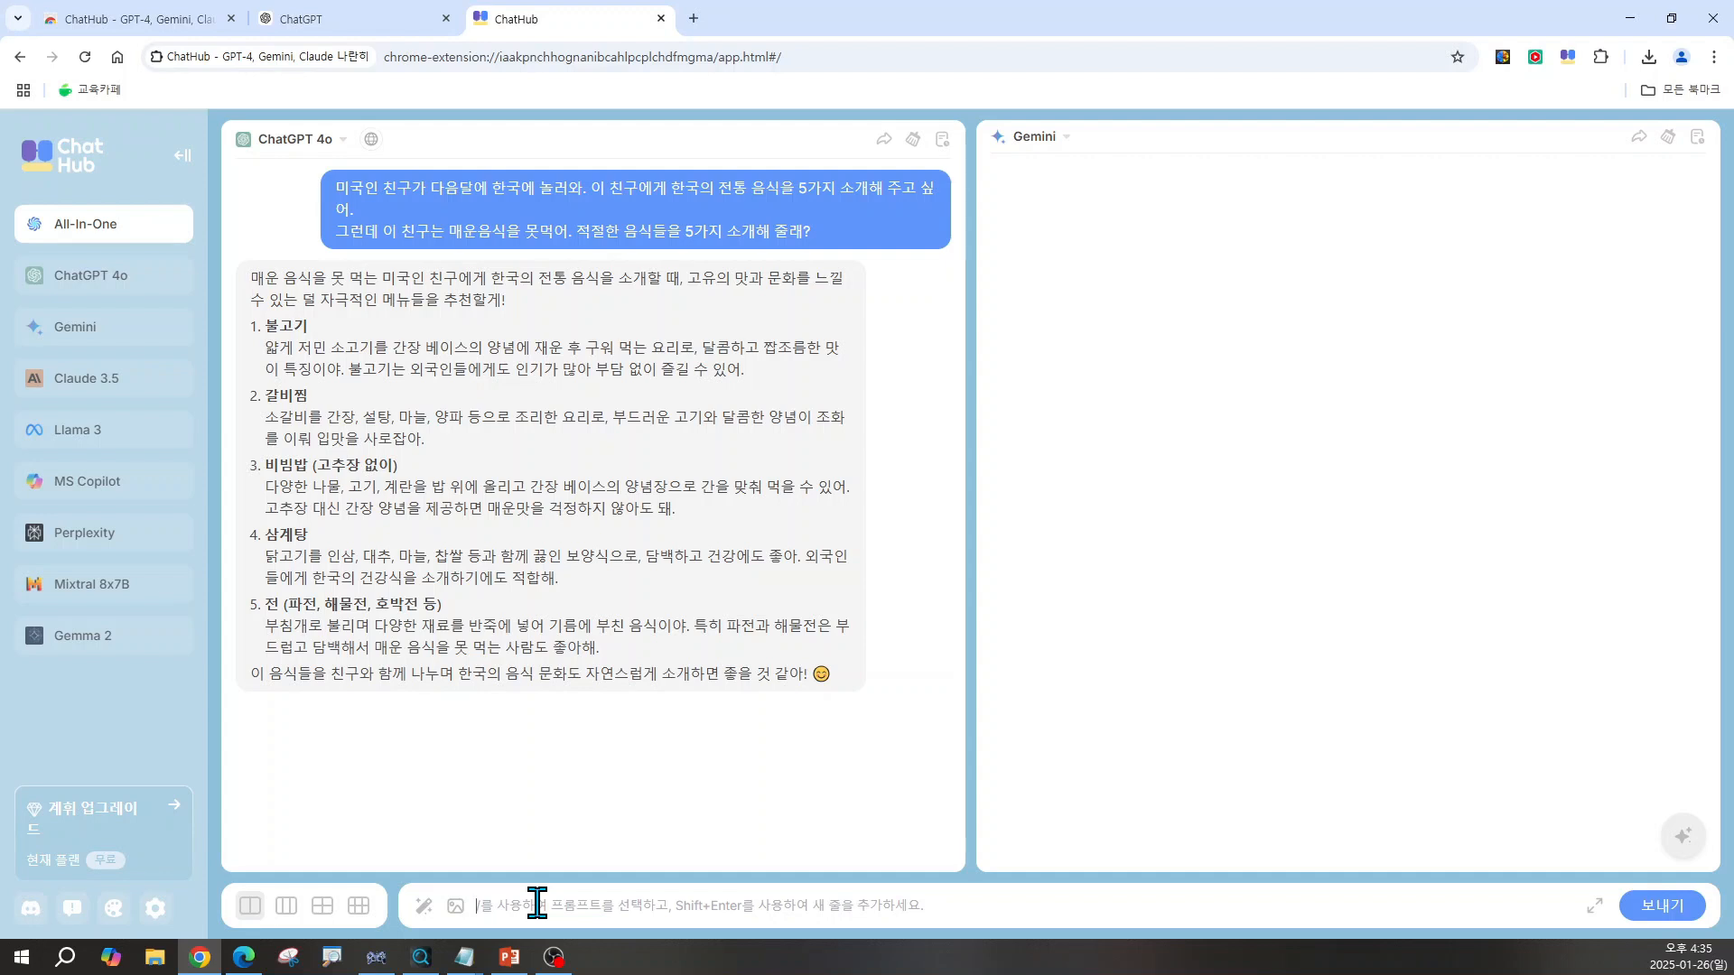
{"action": "type", "text": "감기에 좋은 음식 메뉴를 다양하게 추천해줘"}
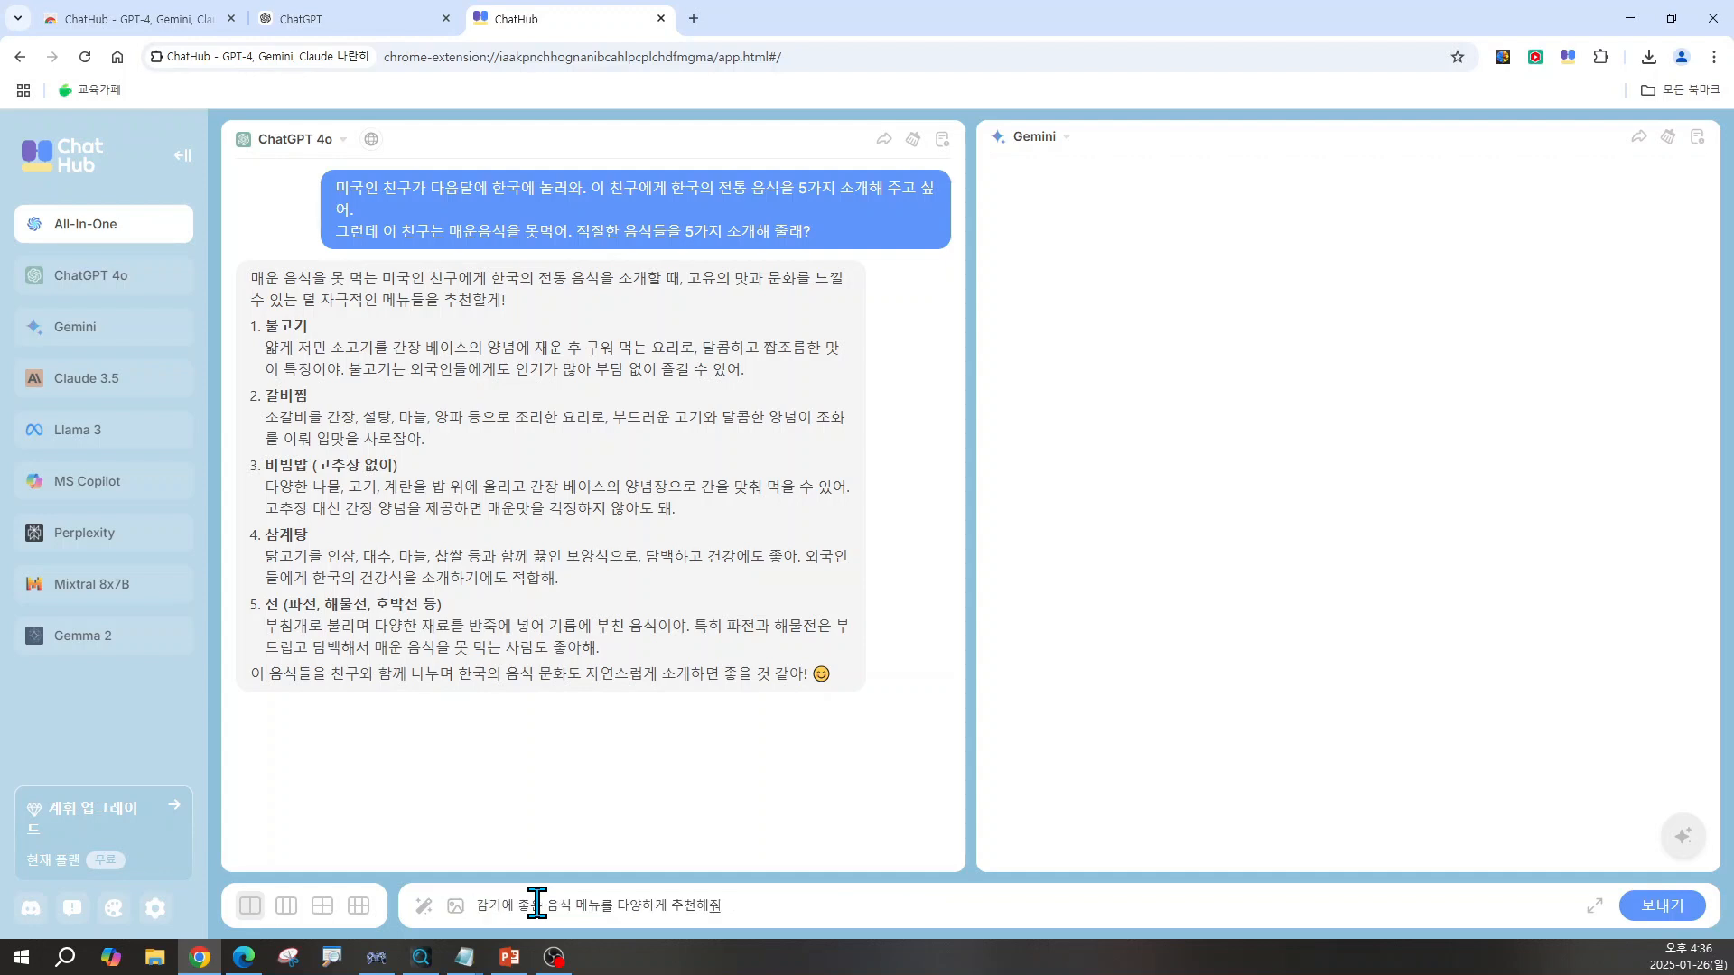
{"action": "key", "text": "Return"}
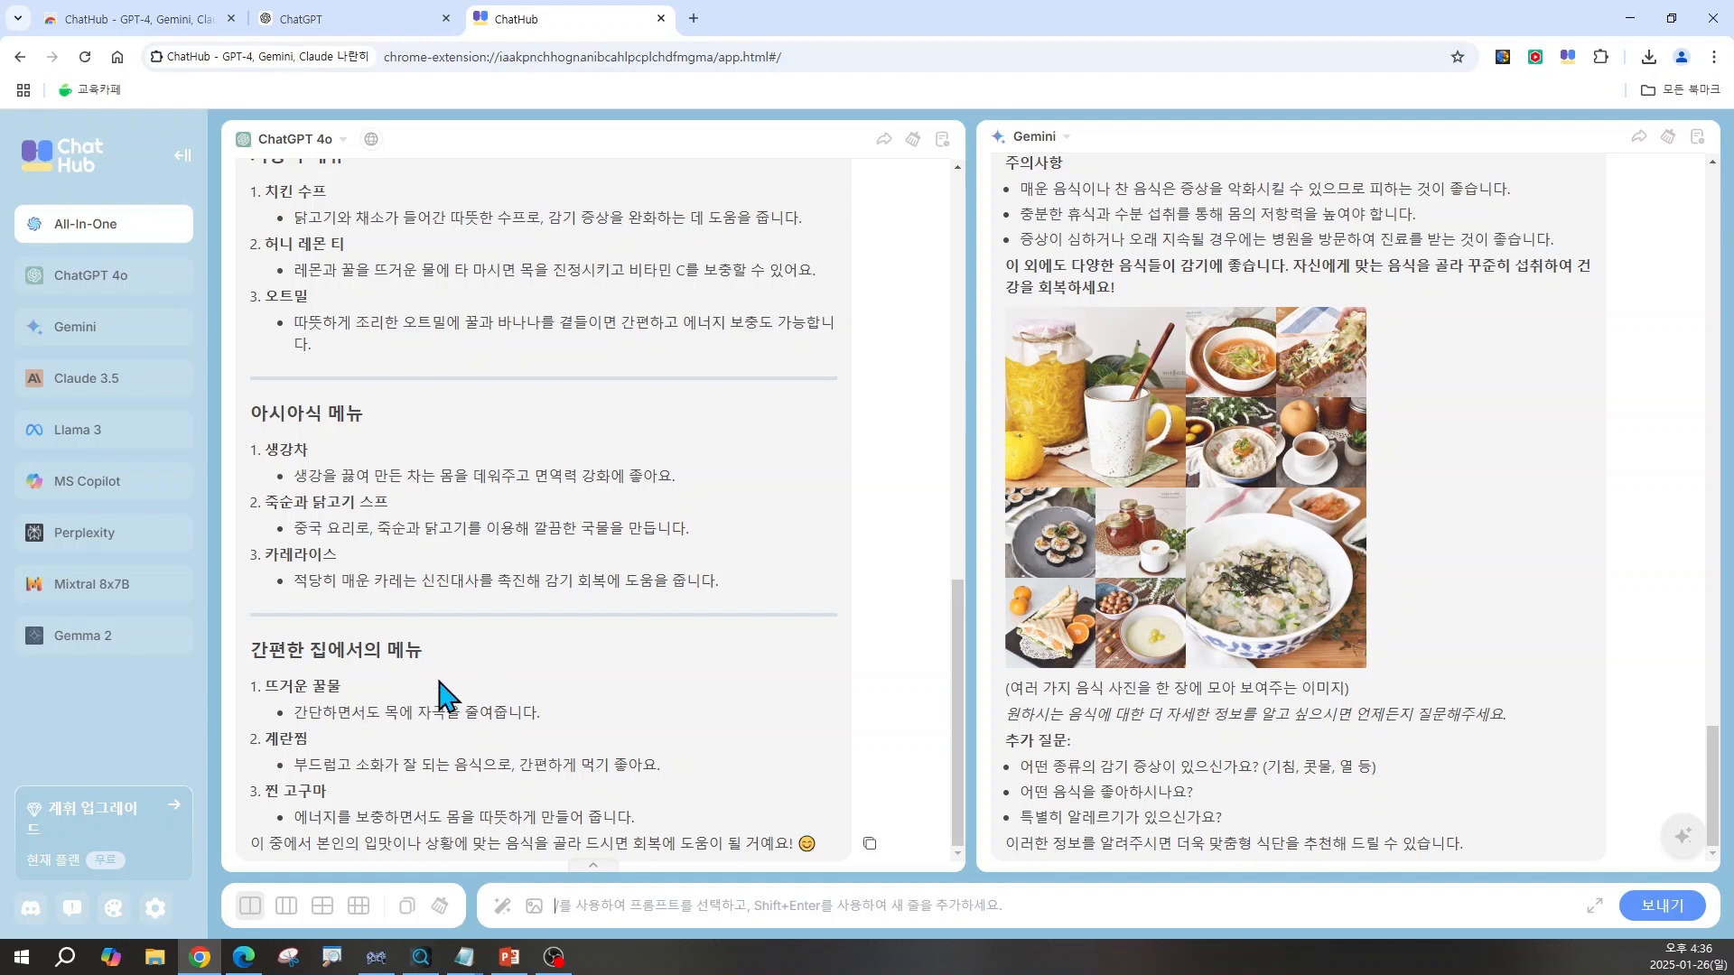
Step: Review ChatGPT 4o's answer about foods that are good for a cold, back up to its beginning
{"action": "scroll", "coordinate": [443, 695], "scroll_direction": "up", "scroll_amount": 4}
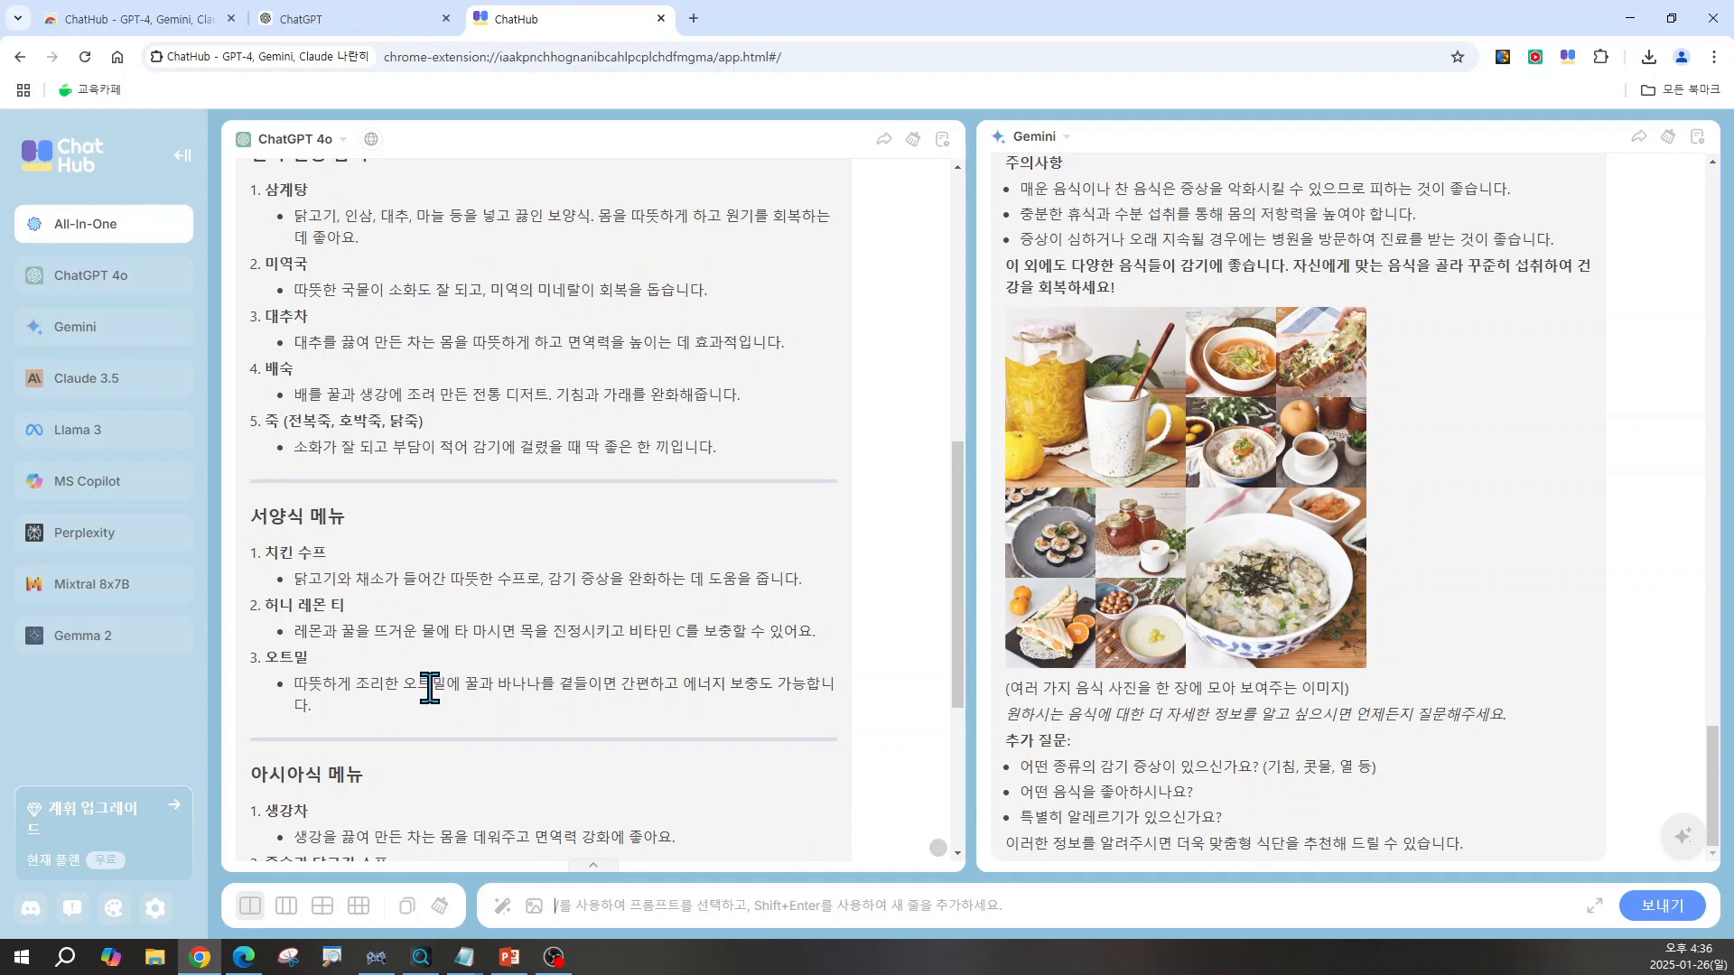
{"action": "scroll", "coordinate": [430, 690], "scroll_direction": "up", "scroll_amount": 3}
{"action": "scroll", "coordinate": [430, 688], "scroll_direction": "up", "scroll_amount": 1}
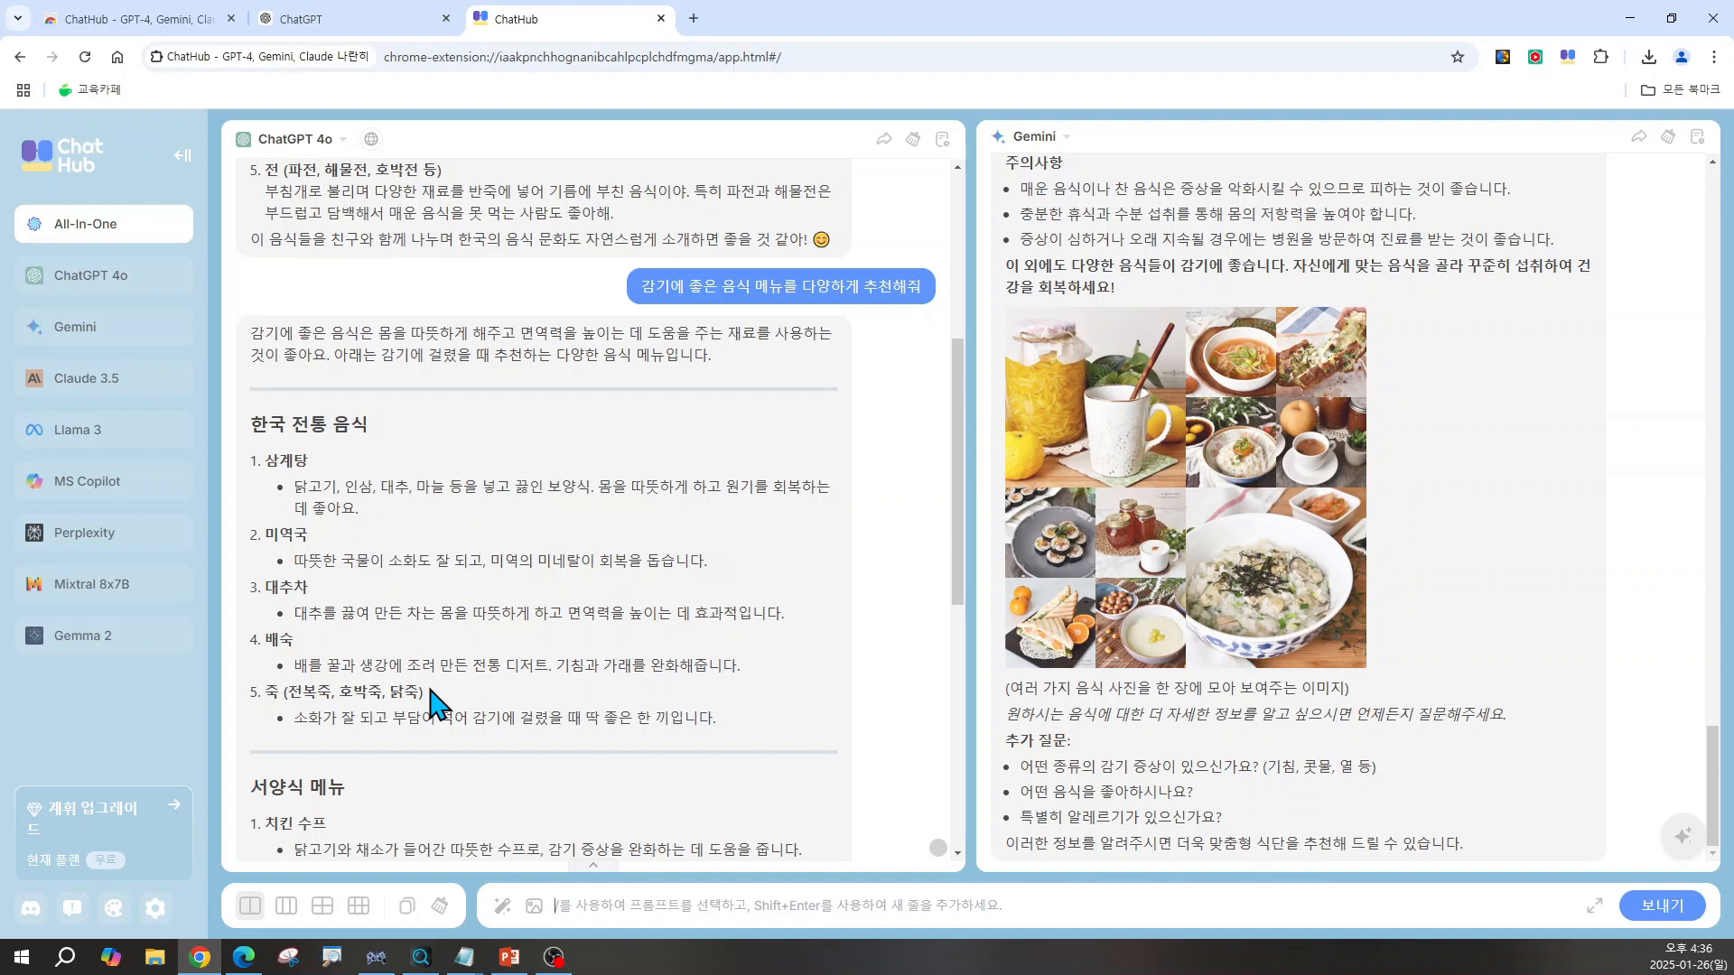
Step: Review ChatGPT 4o's and Gemini's full answers about cold-friendly foods, comparing their menu categories, explanations and pictures
{"action": "scroll", "coordinate": [440, 698], "scroll_direction": "down", "scroll_amount": 5}
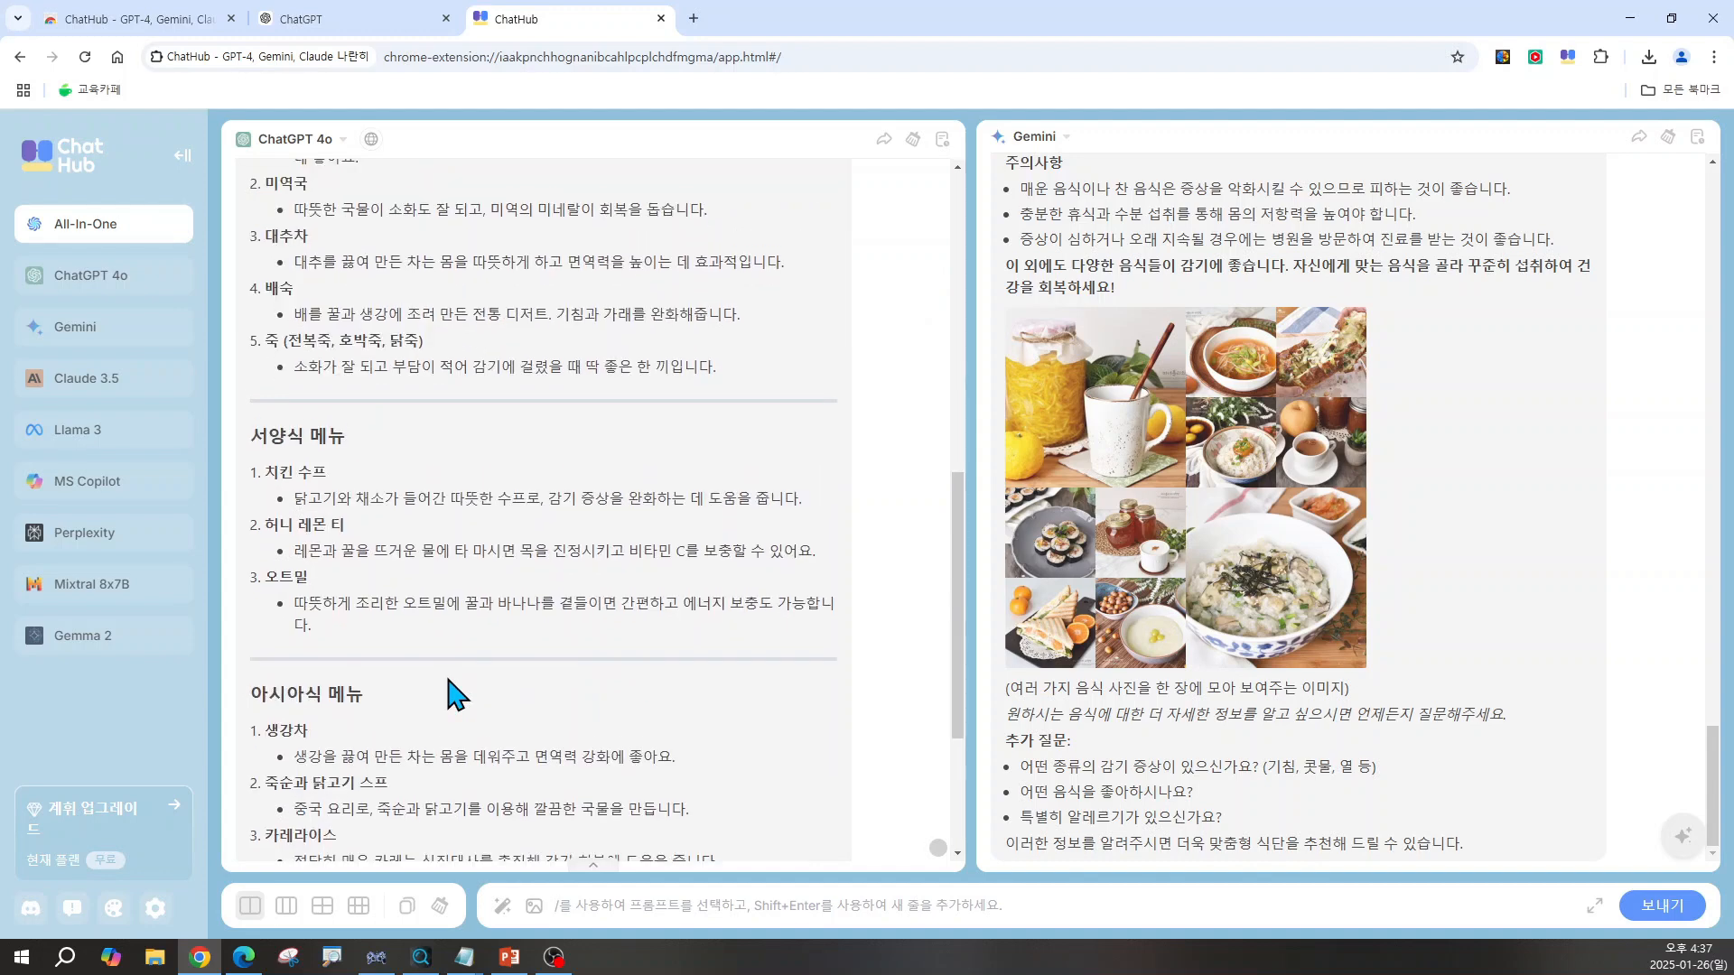
{"action": "scroll", "coordinate": [449, 696], "scroll_direction": "down", "scroll_amount": 2}
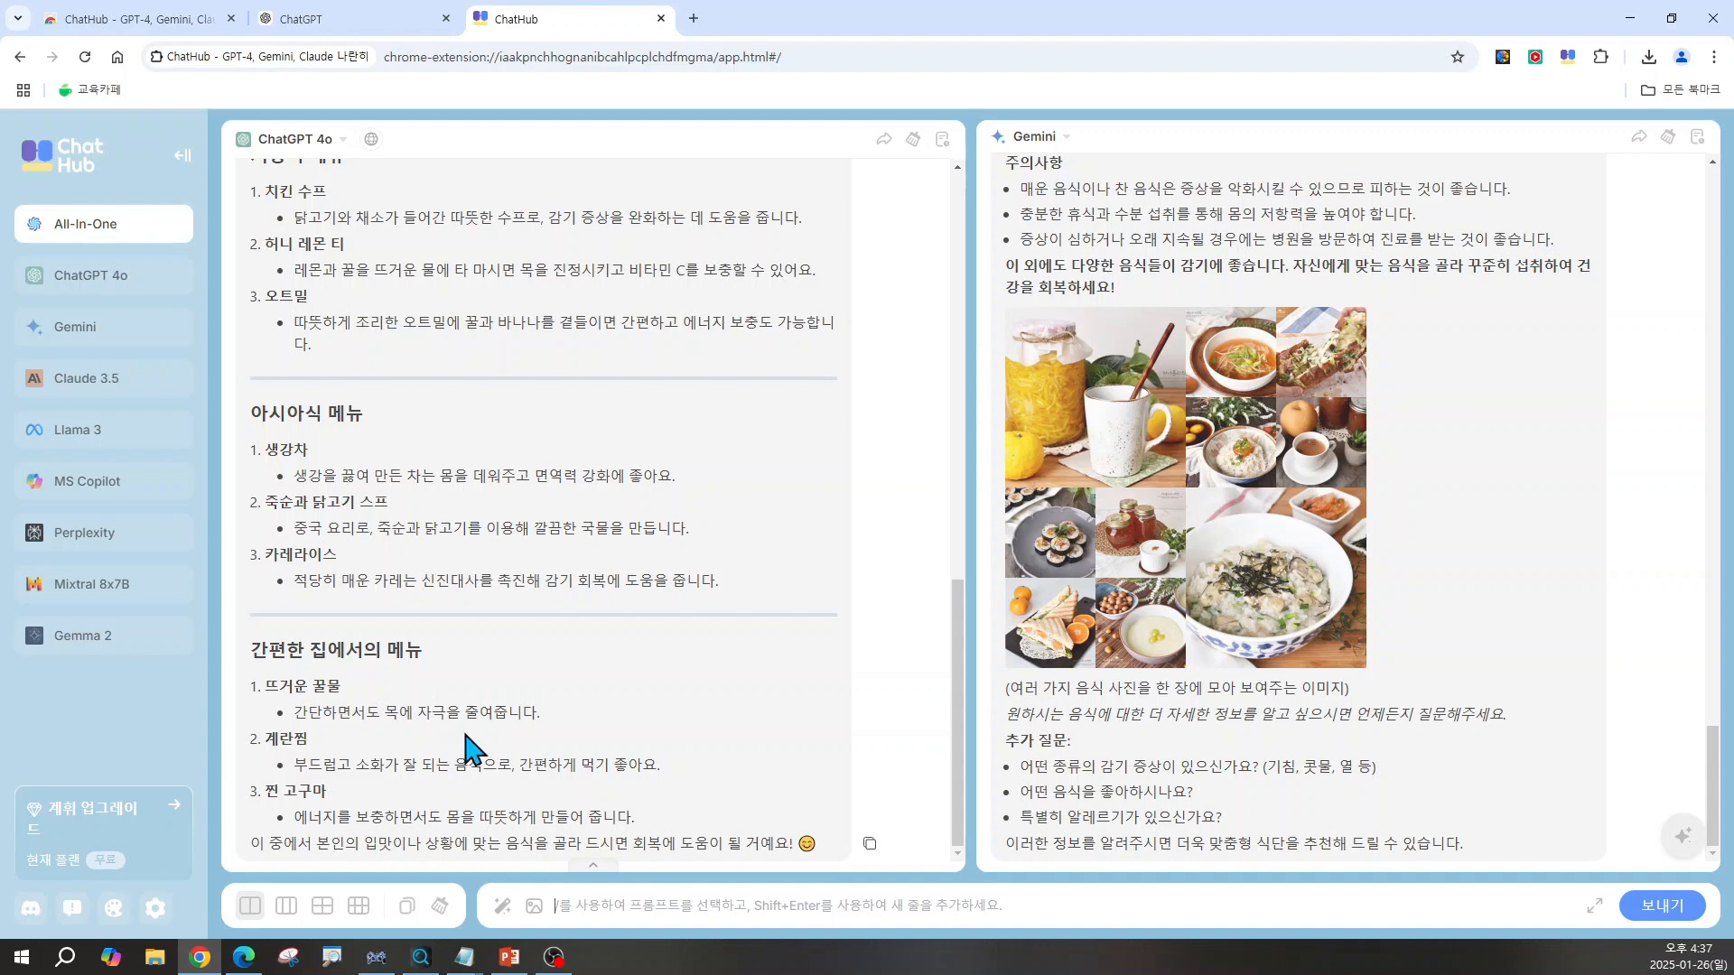
{"action": "scroll", "coordinate": [488, 745], "scroll_direction": "up", "scroll_amount": 10}
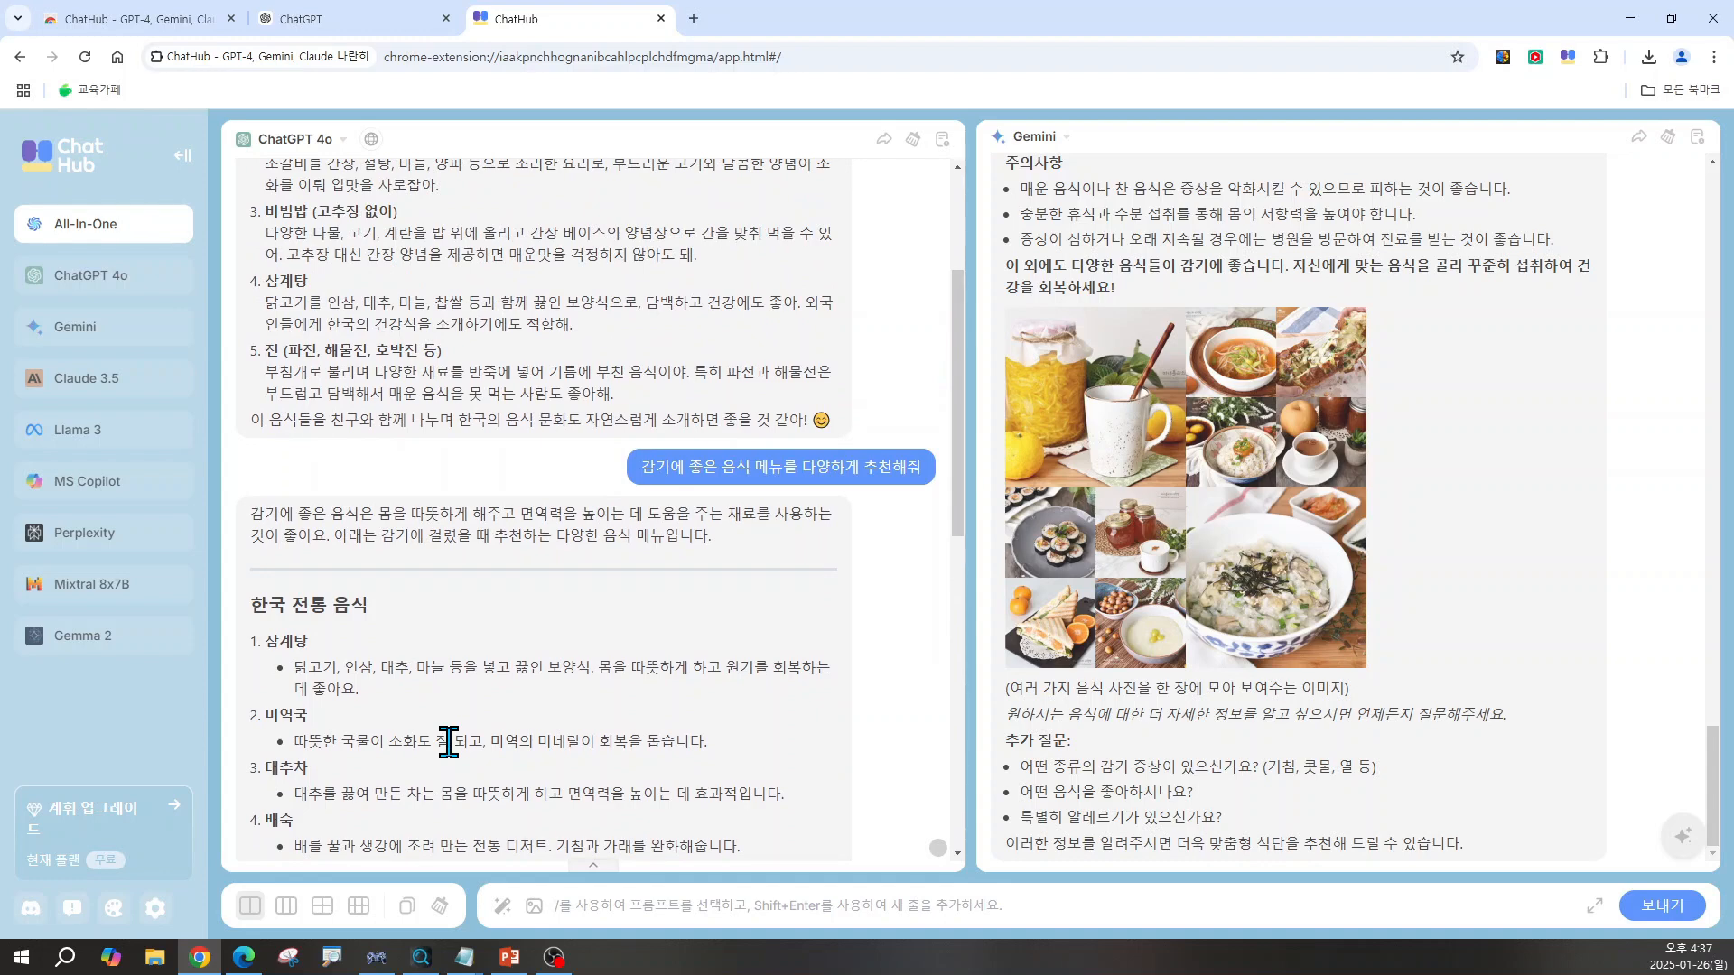
{"action": "scroll", "coordinate": [1495, 653], "scroll_direction": "up", "scroll_amount": 10}
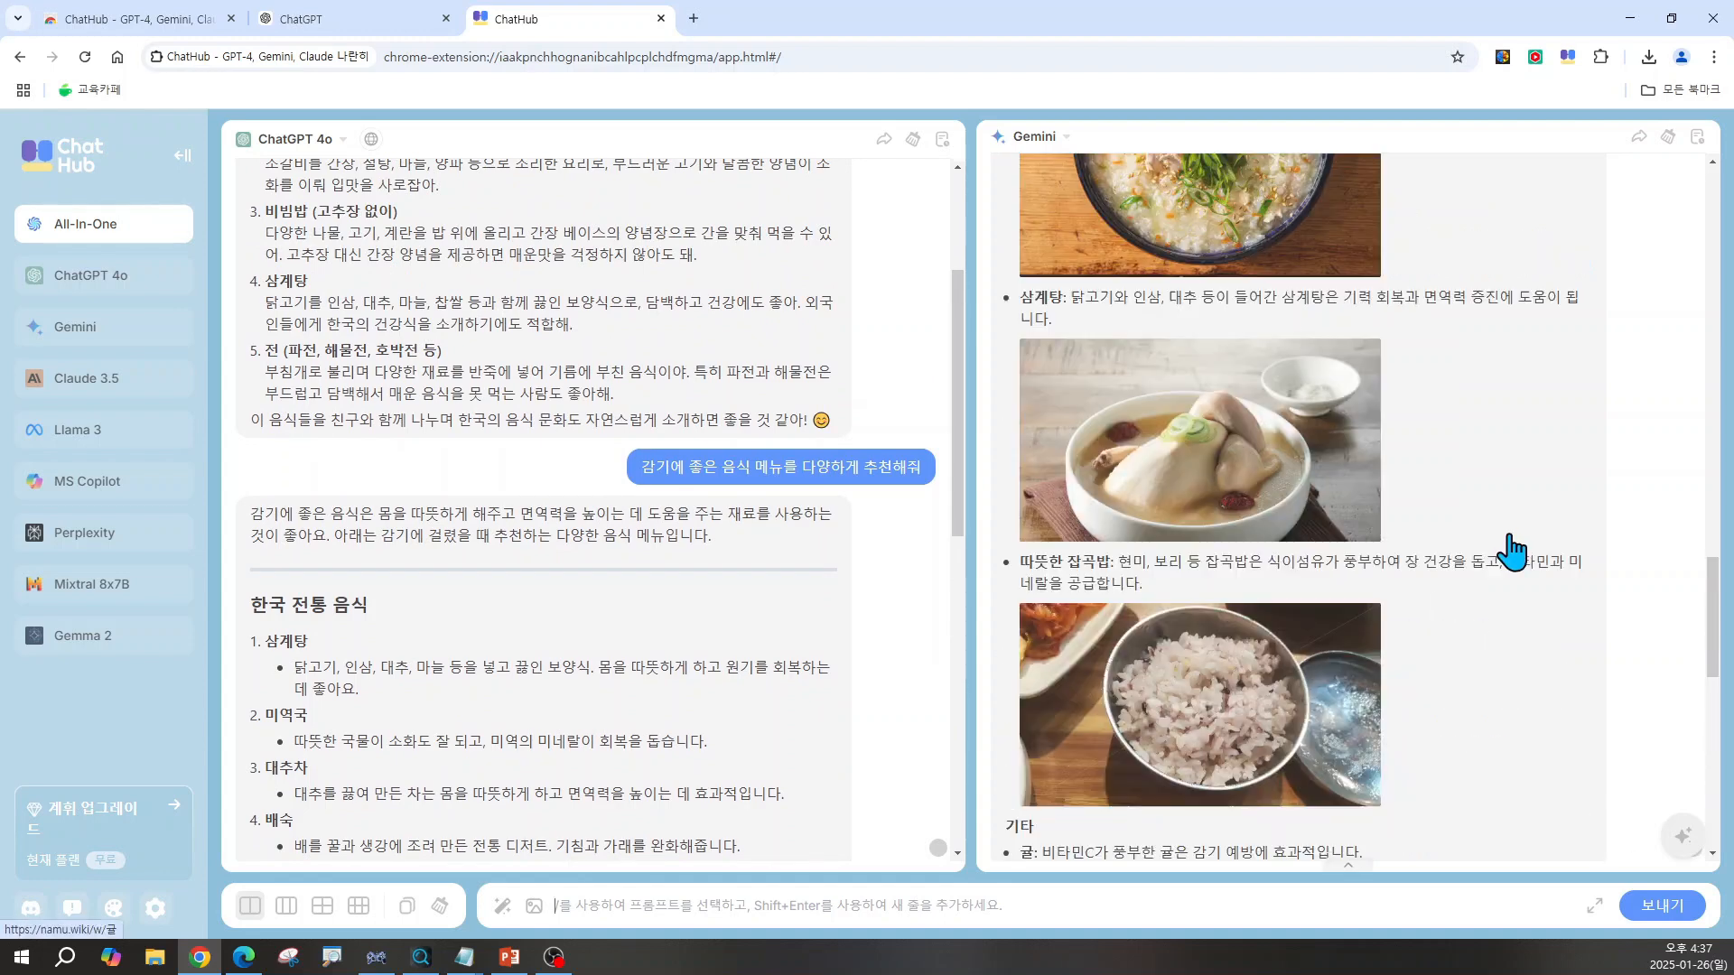
{"action": "scroll", "coordinate": [1510, 550], "scroll_direction": "up", "scroll_amount": 15}
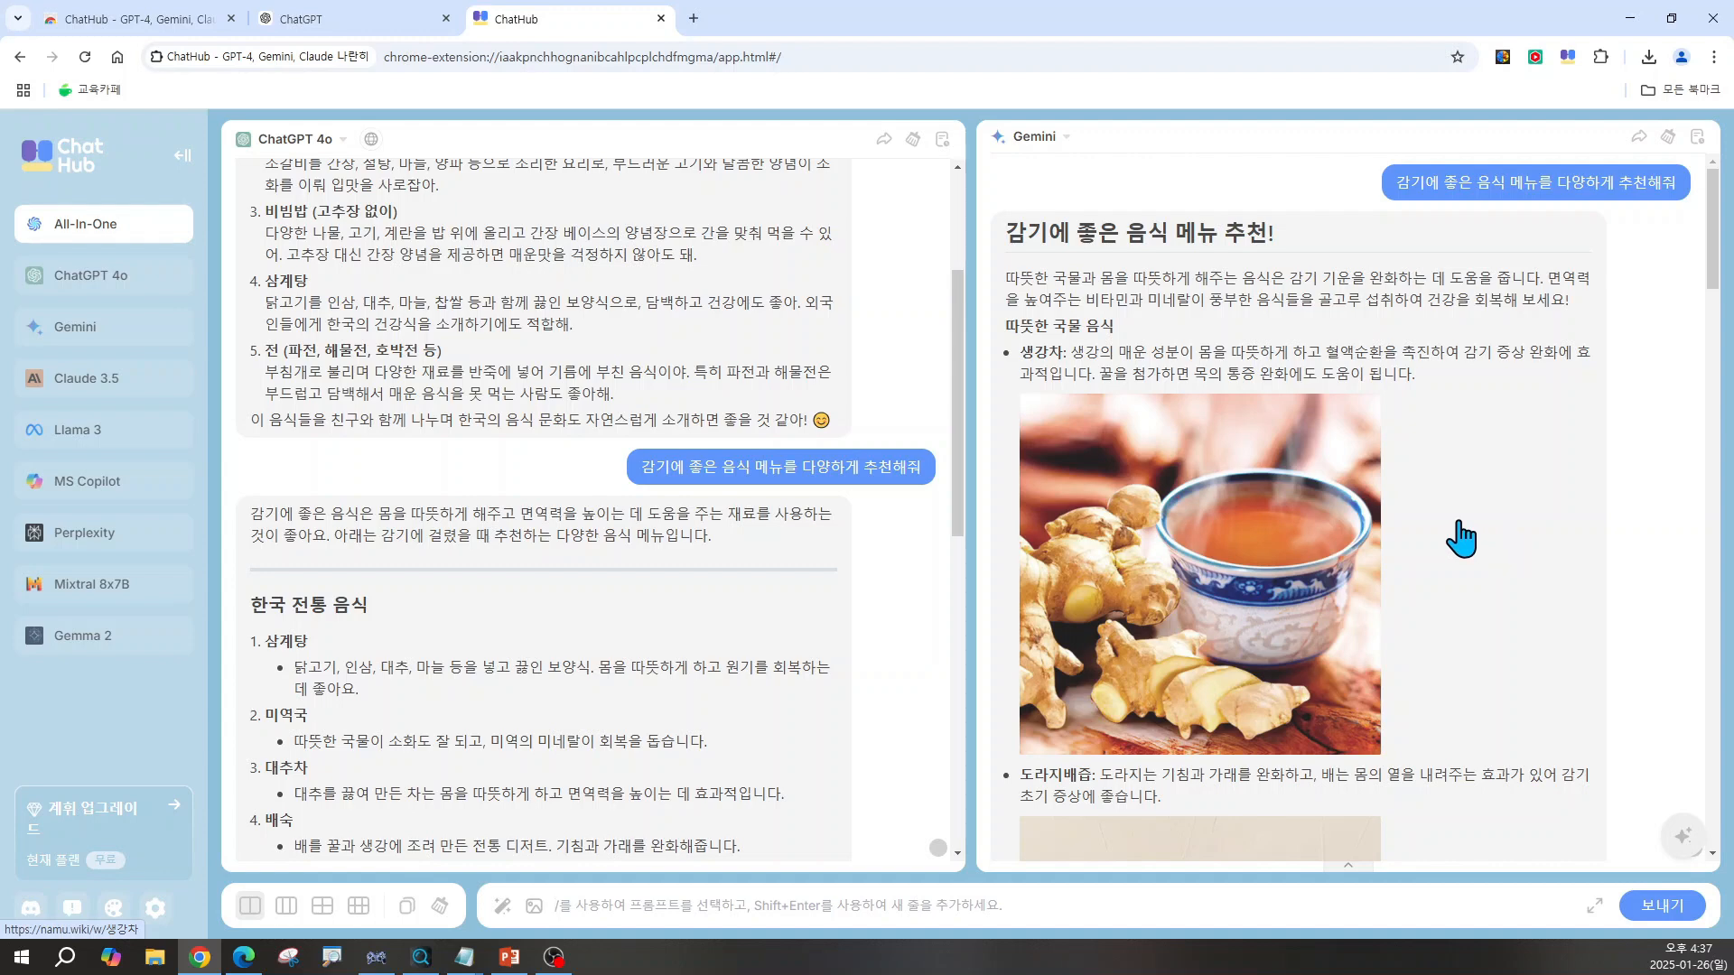
{"action": "scroll", "coordinate": [1461, 539], "scroll_direction": "down", "scroll_amount": 7}
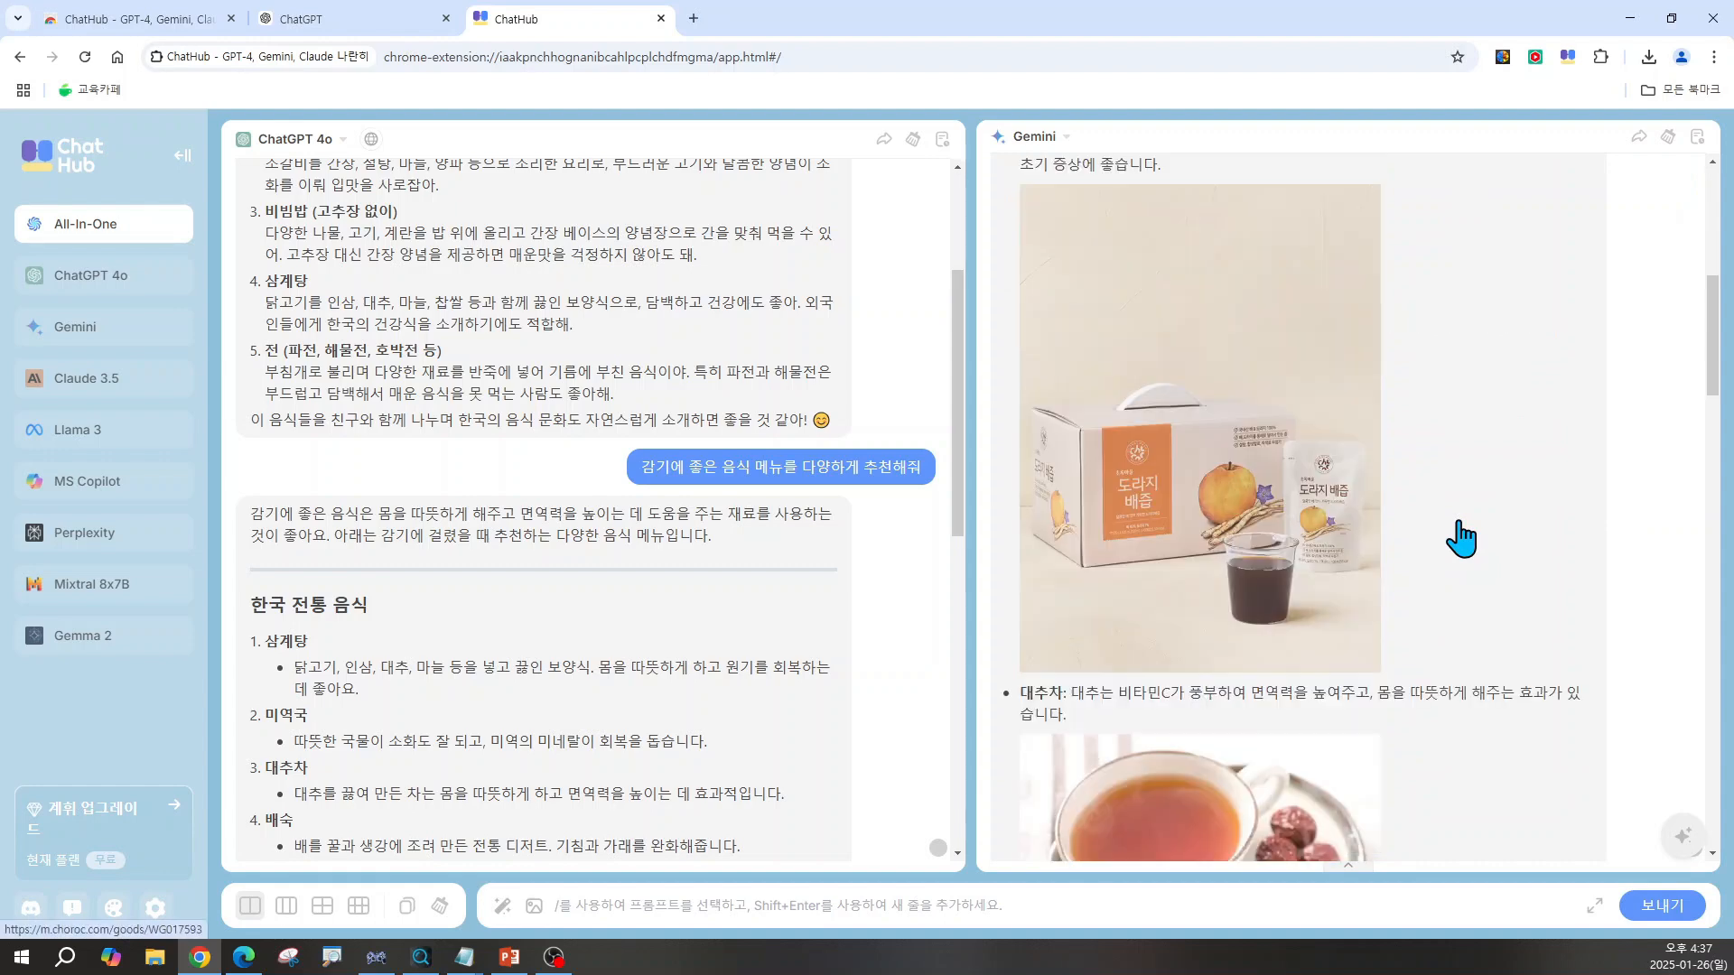
{"action": "scroll", "coordinate": [1461, 539], "scroll_direction": "down", "scroll_amount": 10}
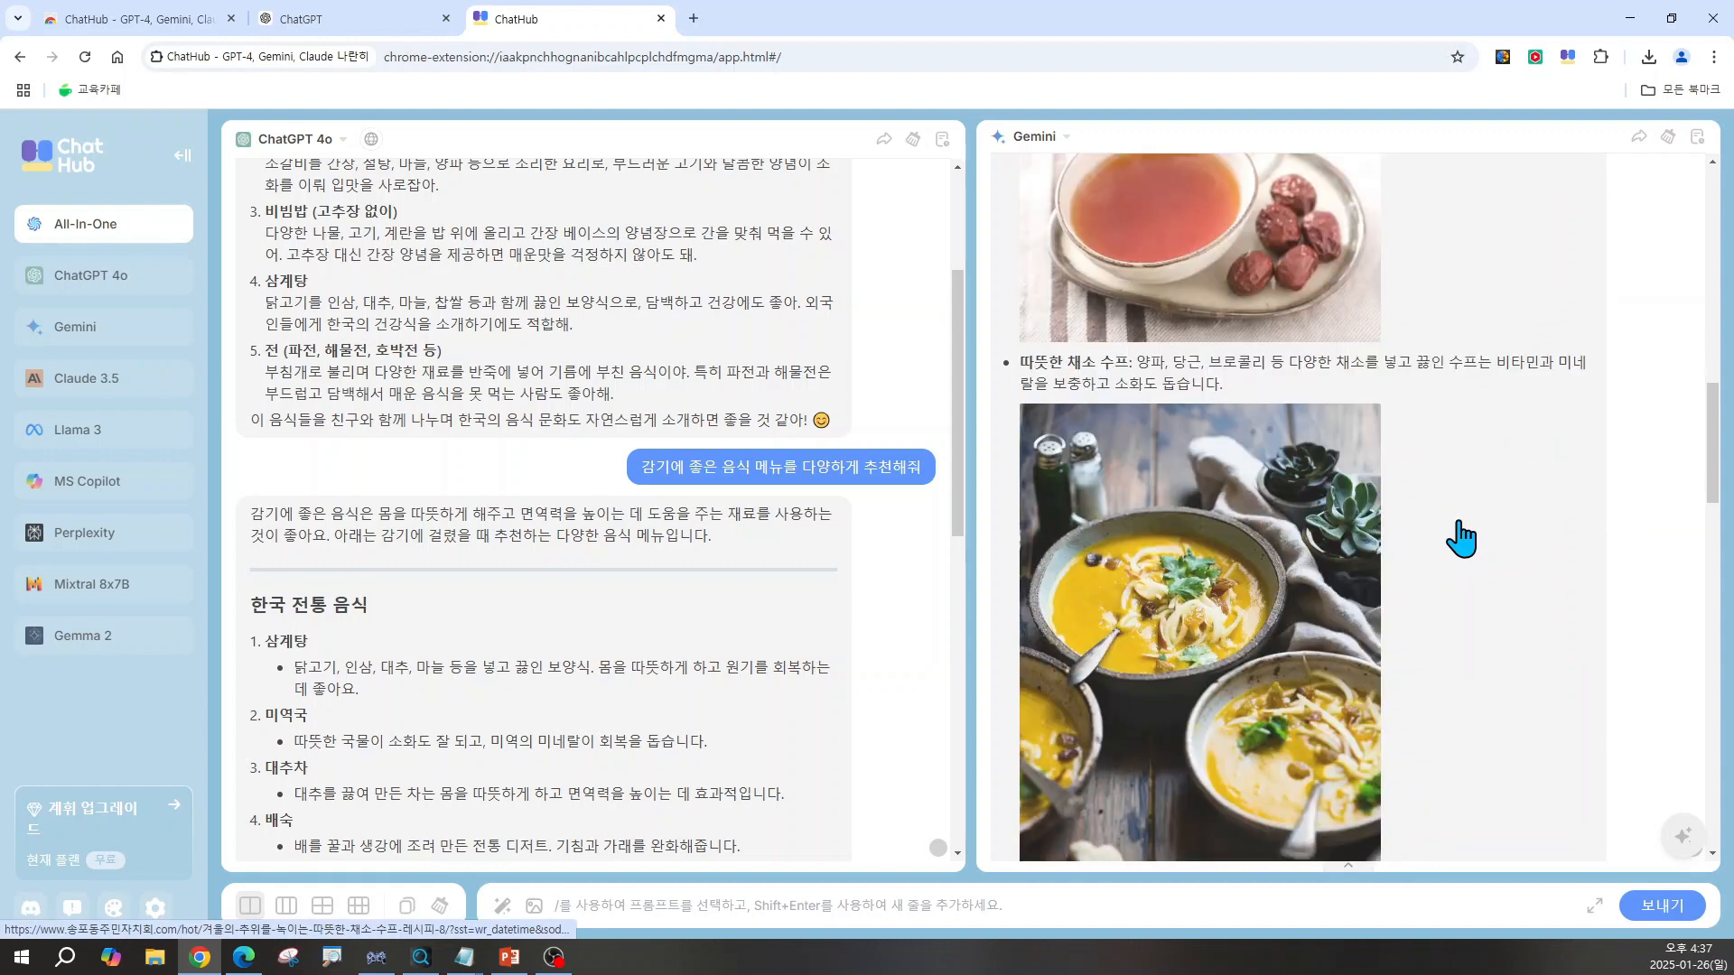
{"action": "scroll", "coordinate": [1461, 539], "scroll_direction": "down", "scroll_amount": 15}
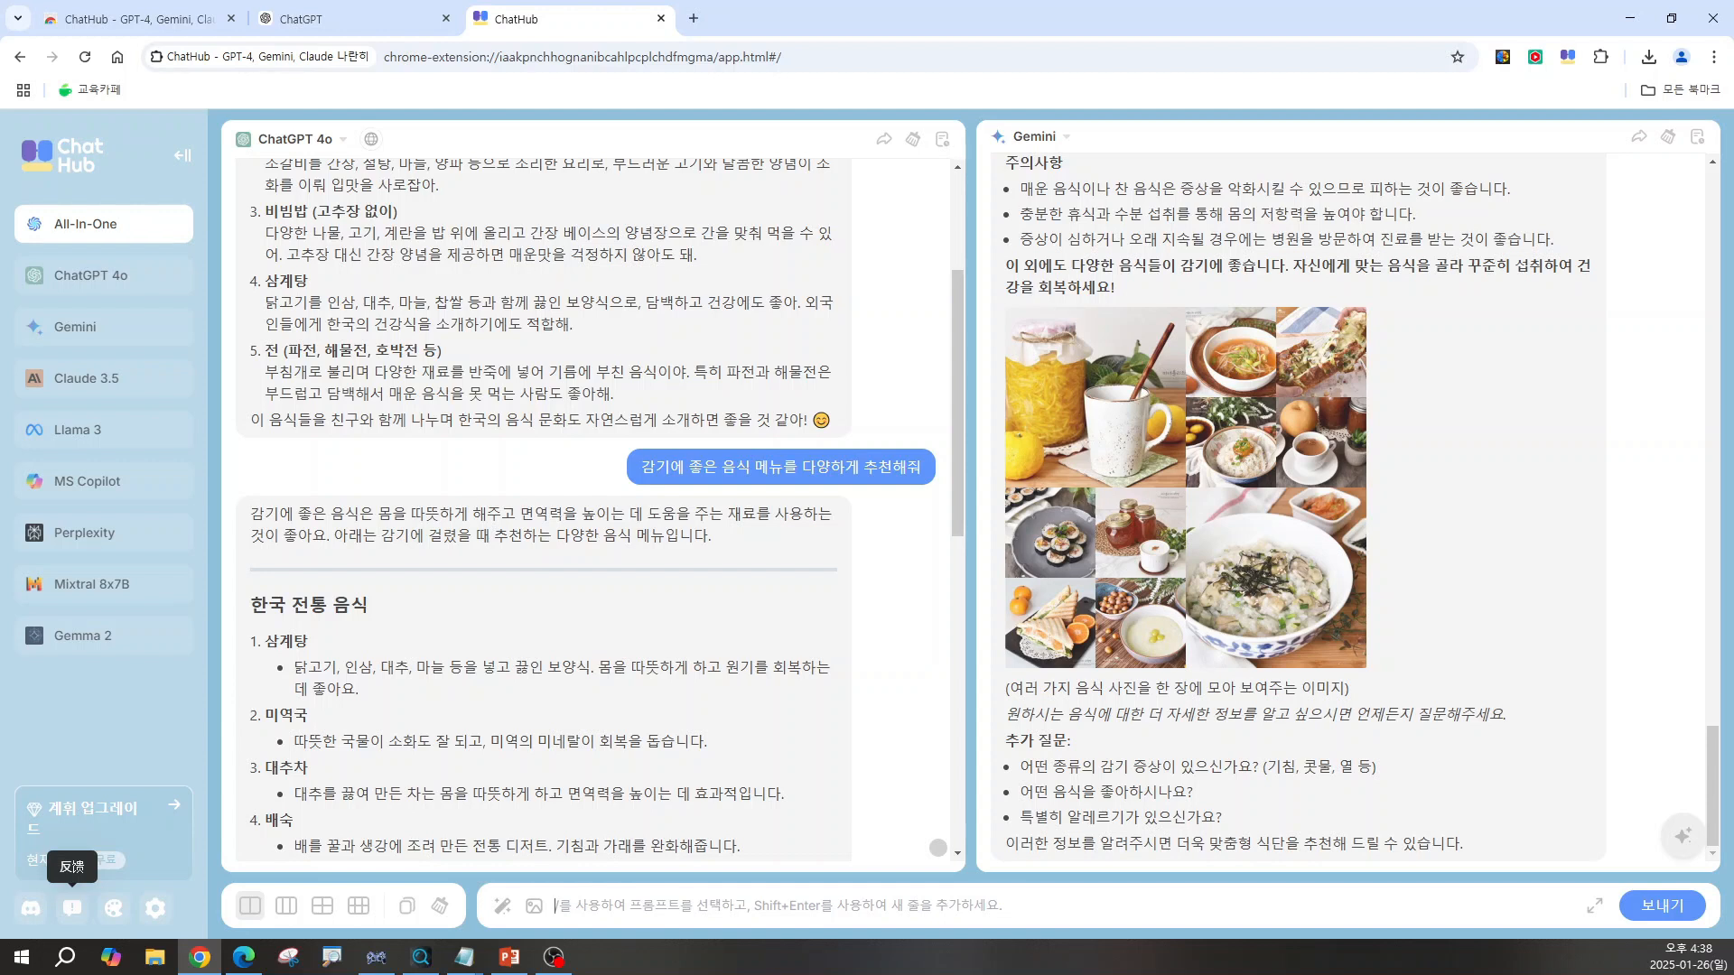
Step: Switch the Gemini pane to MS Copilot and ask: "올해 5월쯤 해외여행을 10박 11일로 다녀오려고해. 예산은 500만원이고, 총2명이야. 어디로 다녀오는 게 좋을까? 우리는 휴양보다는 액티비티를 좋아해"
{"action": "left_click", "coordinate": [1034, 137]}
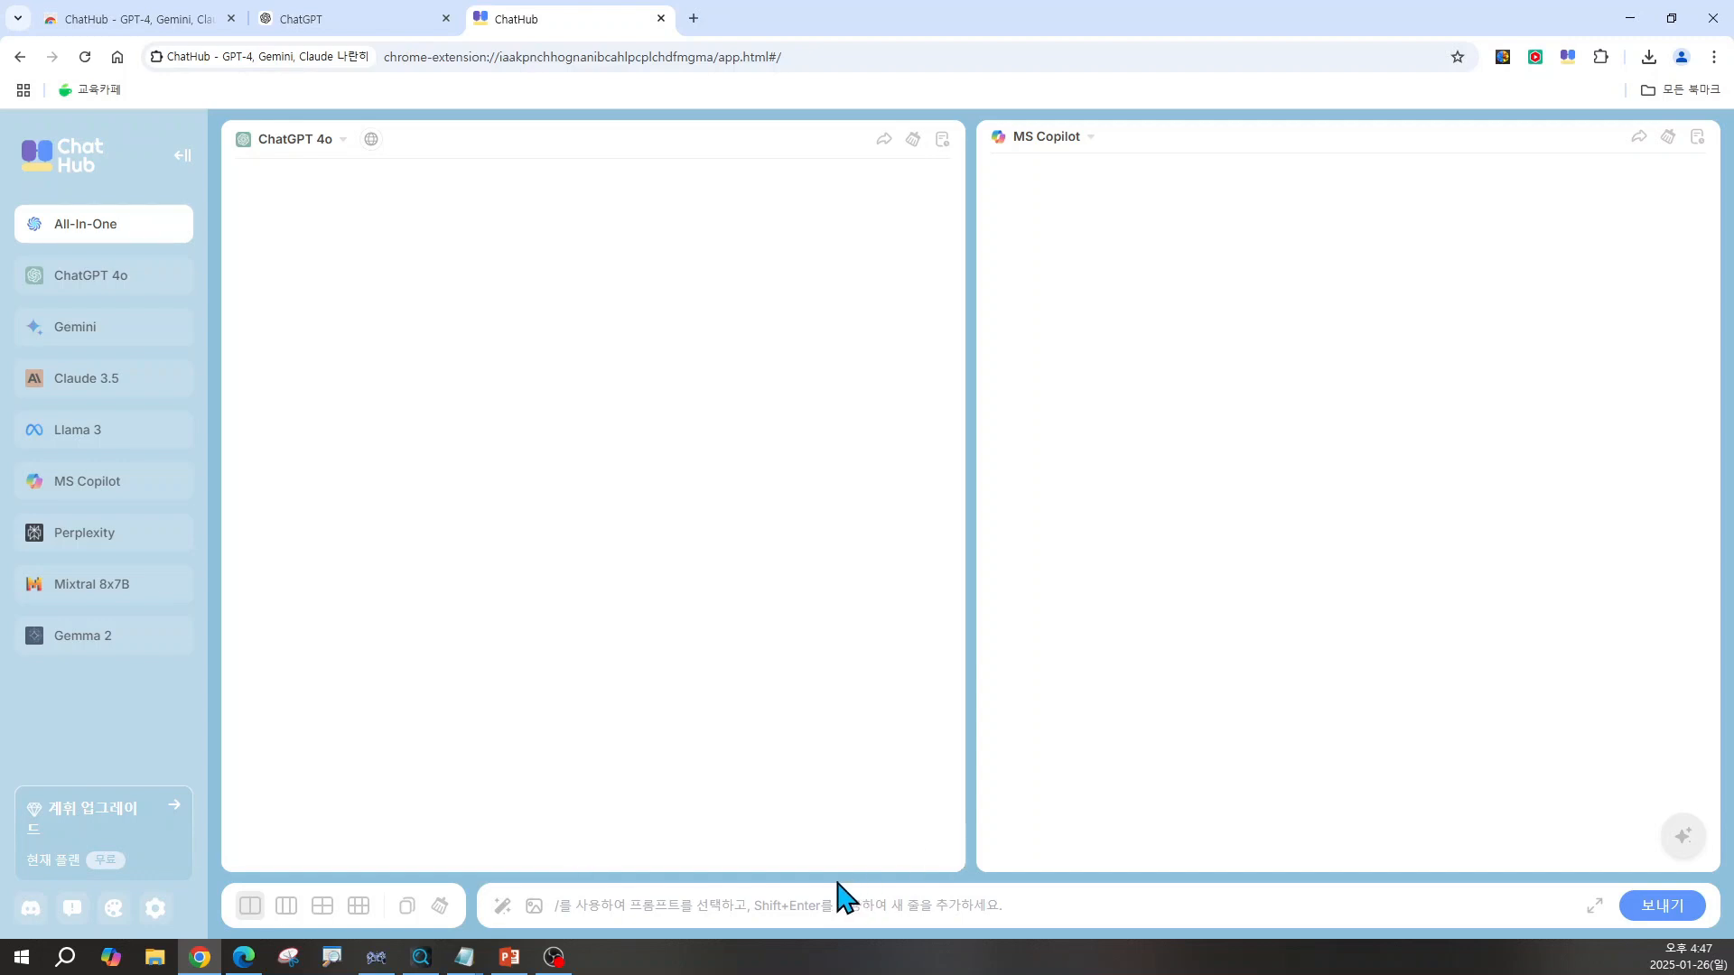
{"action": "left_click", "coordinate": [794, 905]}
{"action": "type", "text": "올해 5월쯤 해외여행을 10박 11일로 다녀오려고해."}
{"action": "key", "text": "shift+Return"}
{"action": "type", "text": "예산은 500만원이고, 총2명이야."}
{"action": "key", "text": "shift+Return"}
{"action": "type", "text": "어디로 다녀오는 게 좋을까? 우리는 휴양보다는 액티비티를 좋아해"}
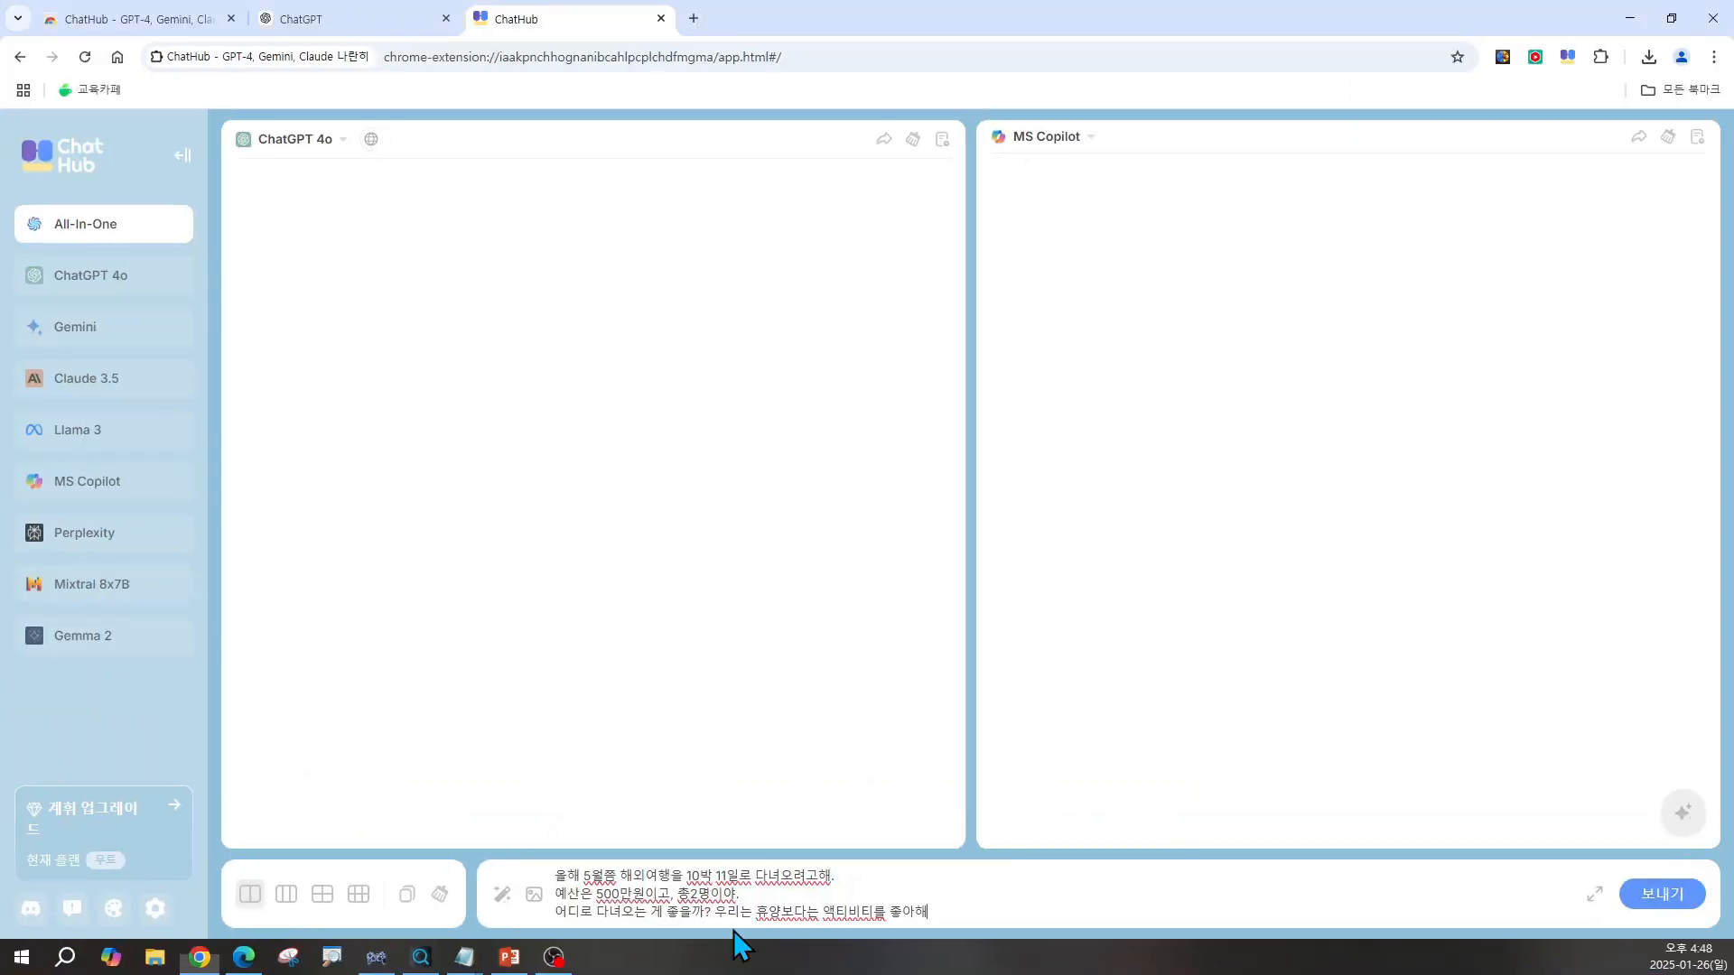
{"action": "left_click", "coordinate": [1660, 893]}
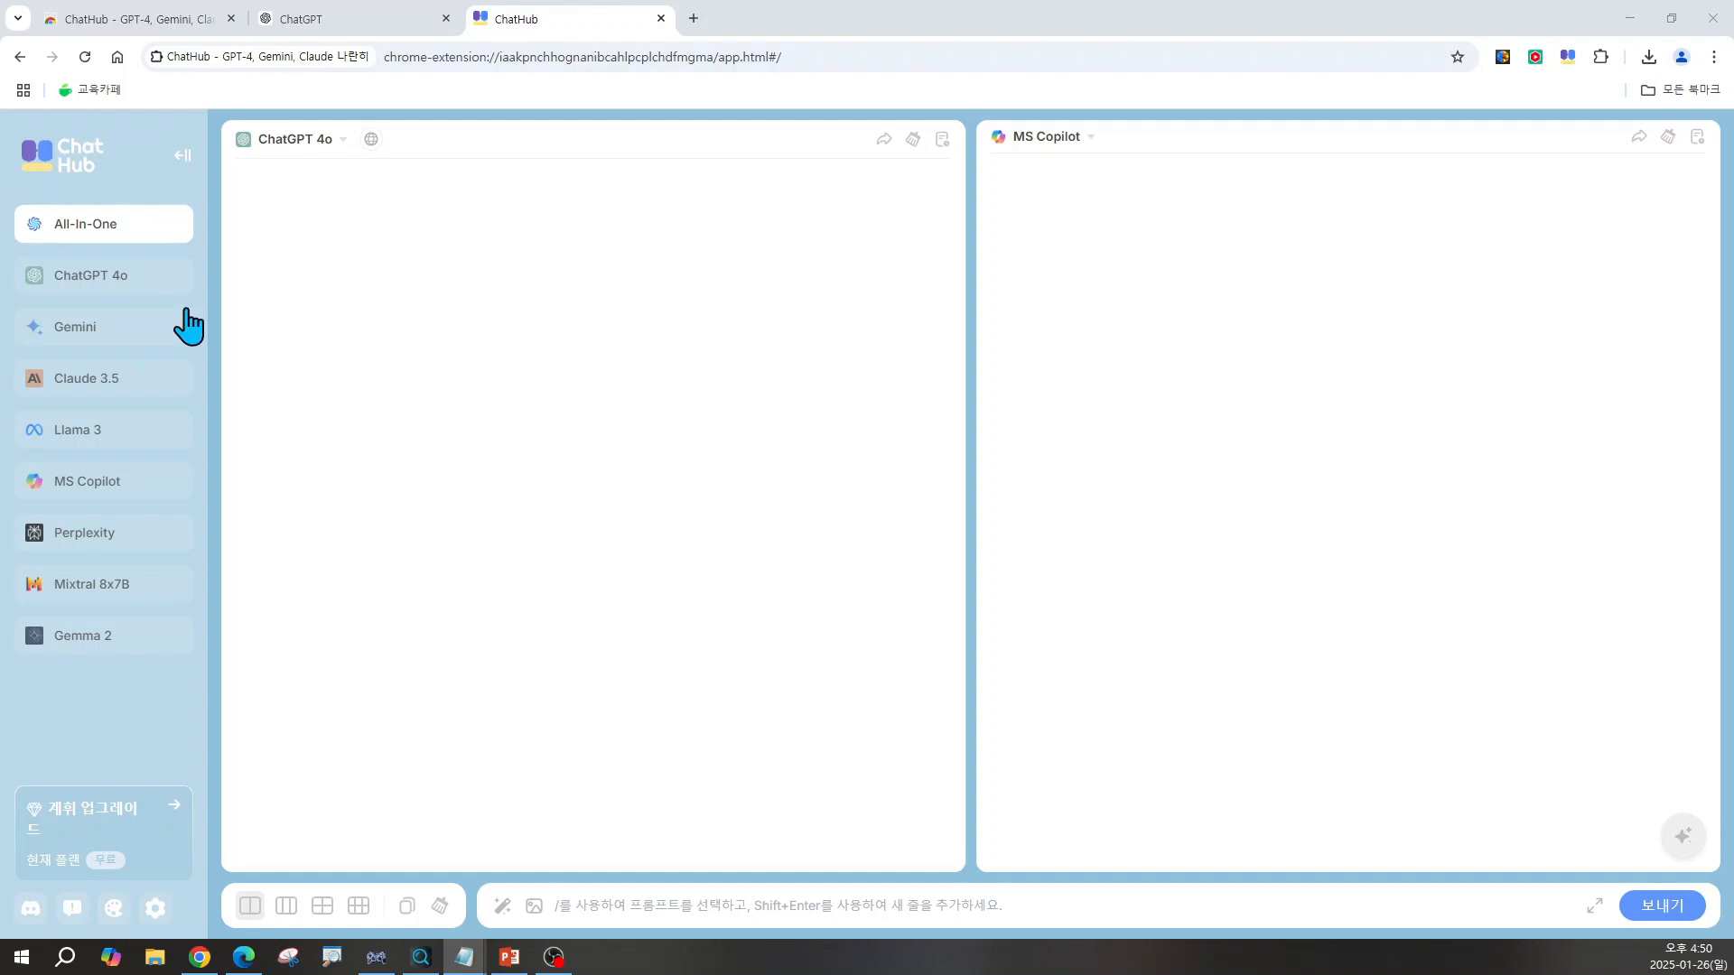
Step: Ask both chatbots: "2025년 시니어를 위한 여가 선용 방법을 보고서로 작성하려고해. 문서 구조를 고려하여 목차 및 개요별로 보고서를 멋있게 작성해줘."
{"action": "left_click", "coordinate": [684, 908]}
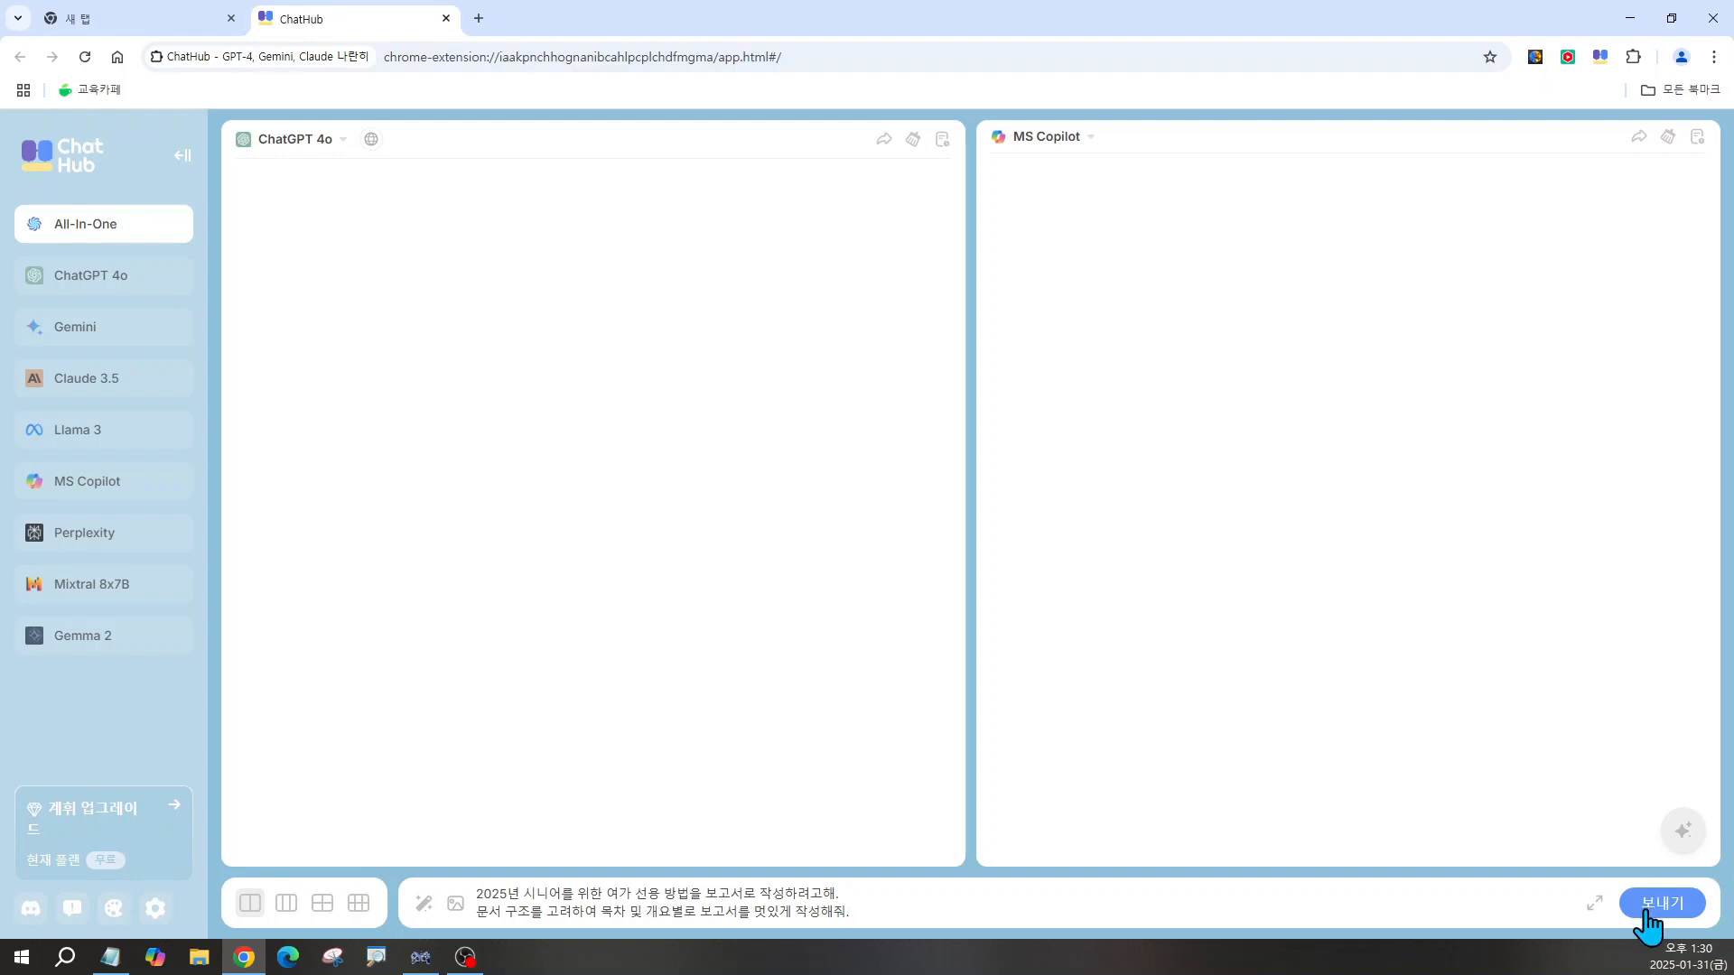
{"action": "left_click", "coordinate": [1653, 916]}
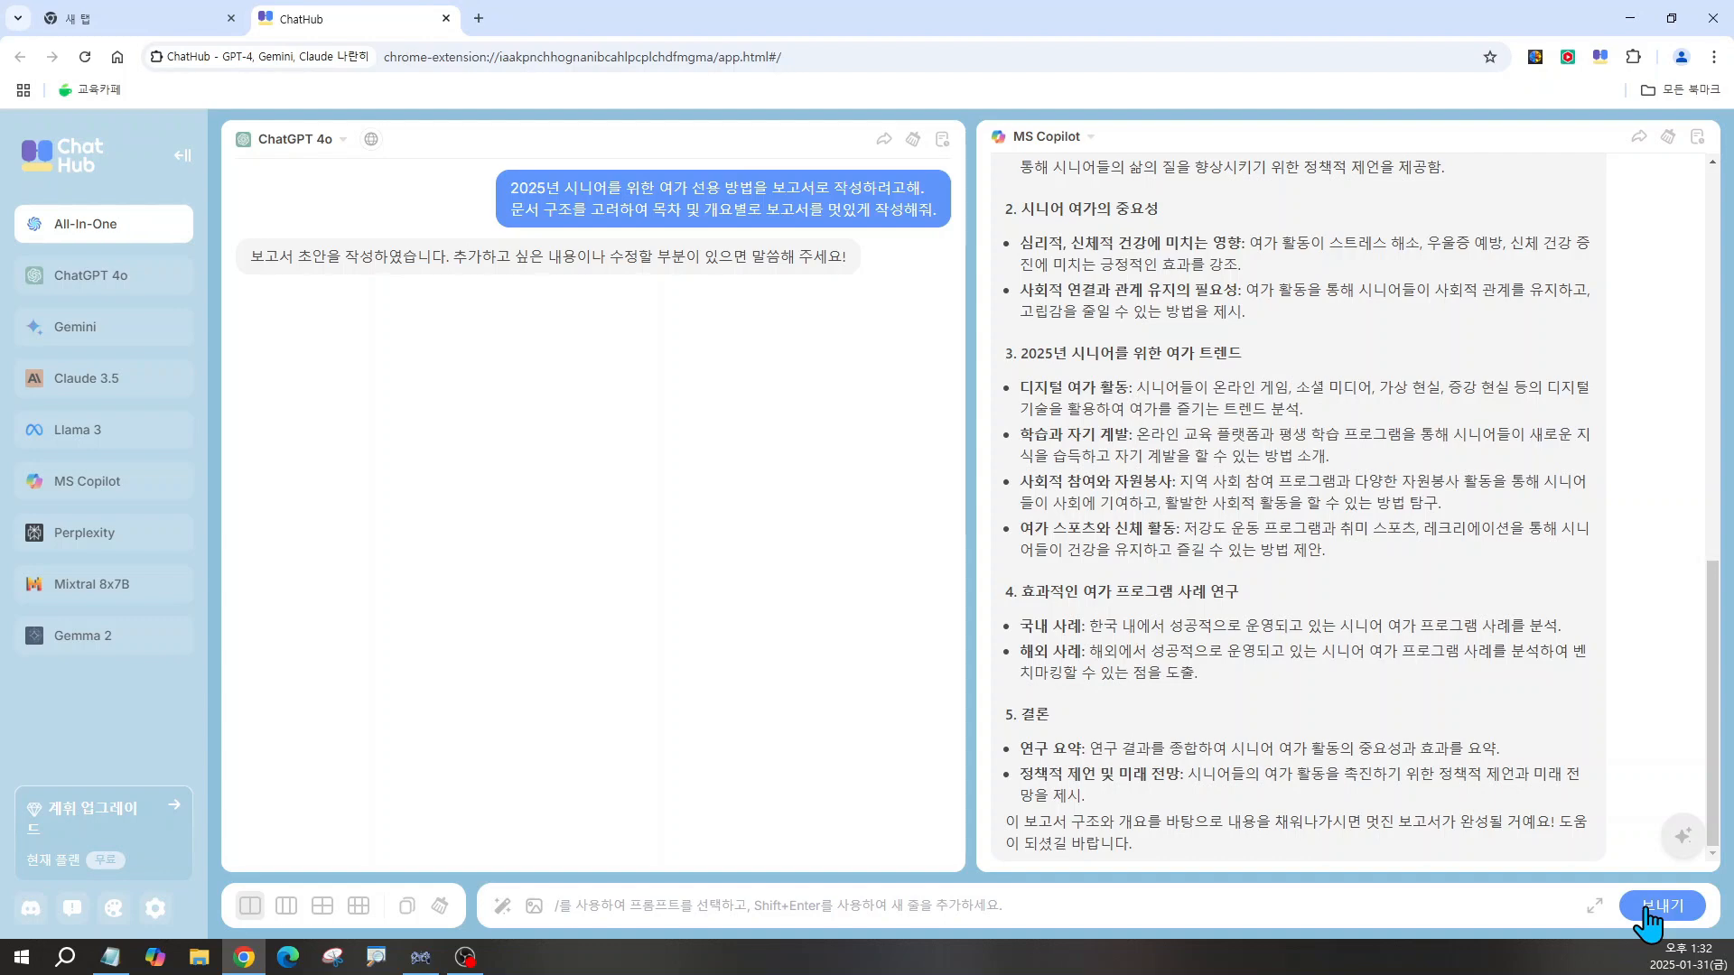
Step: Copy MS Copilot's report text from the 목차 heading through the last bullet of the 결론 section
{"action": "scroll", "coordinate": [1337, 560], "scroll_direction": "up", "scroll_amount": 15}
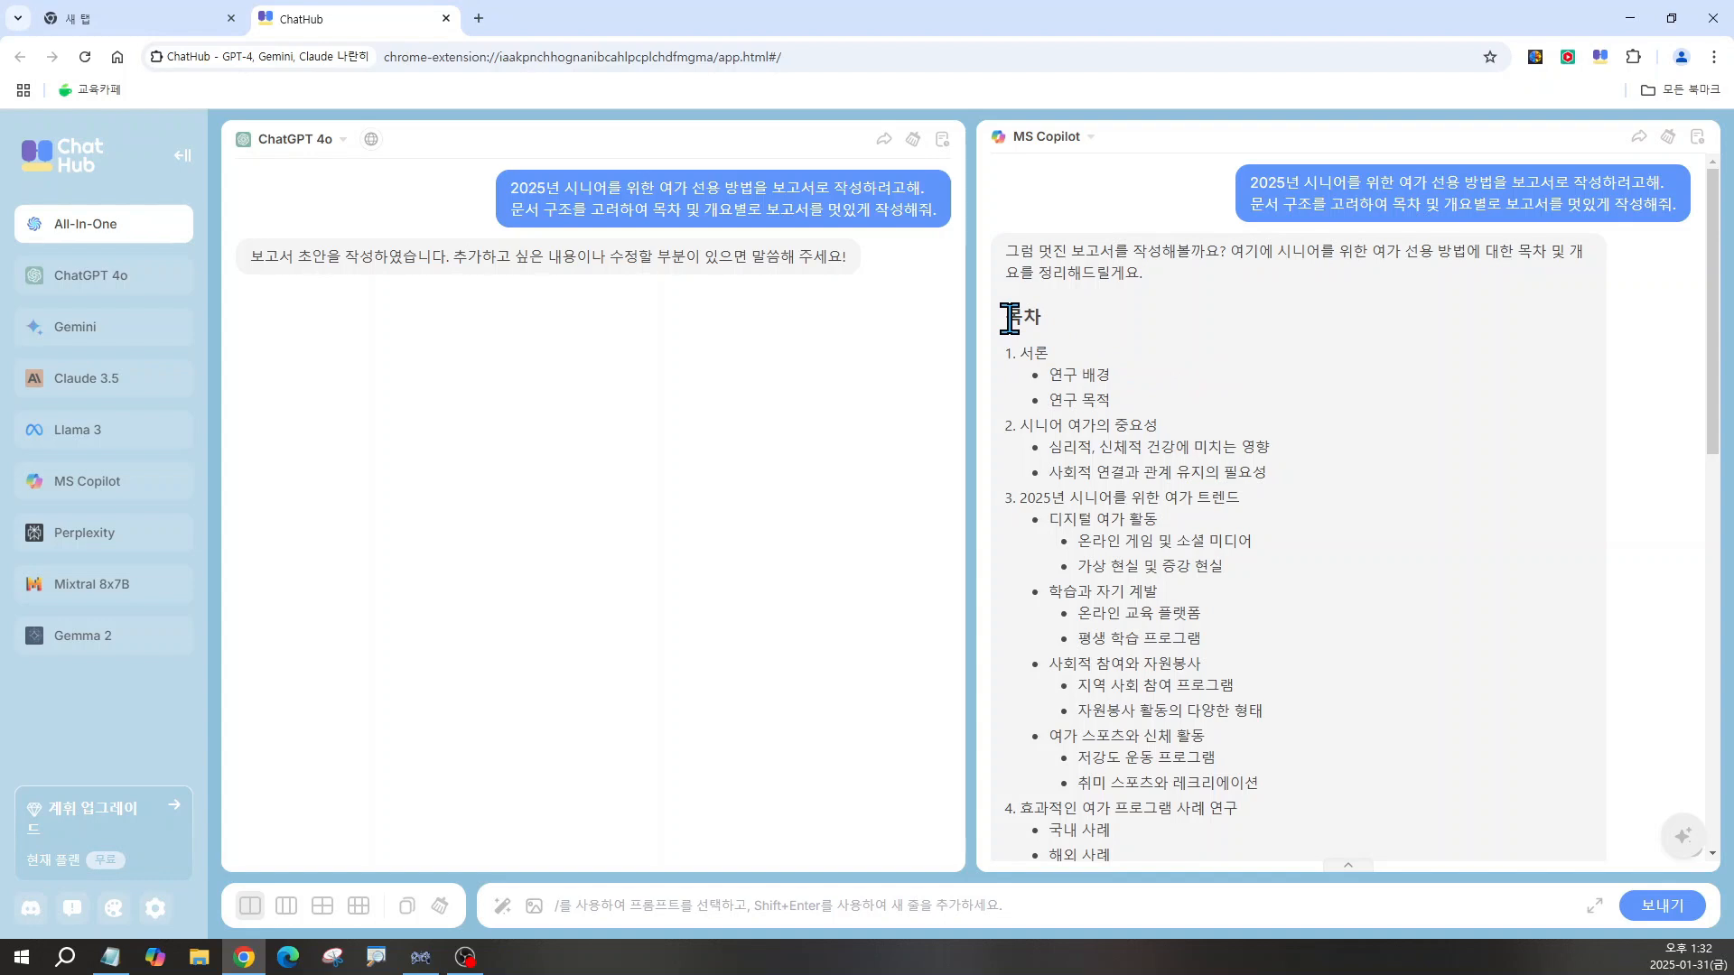
{"action": "left_click_drag", "start_coordinate": [1009, 316], "coordinate": [1256, 800]}
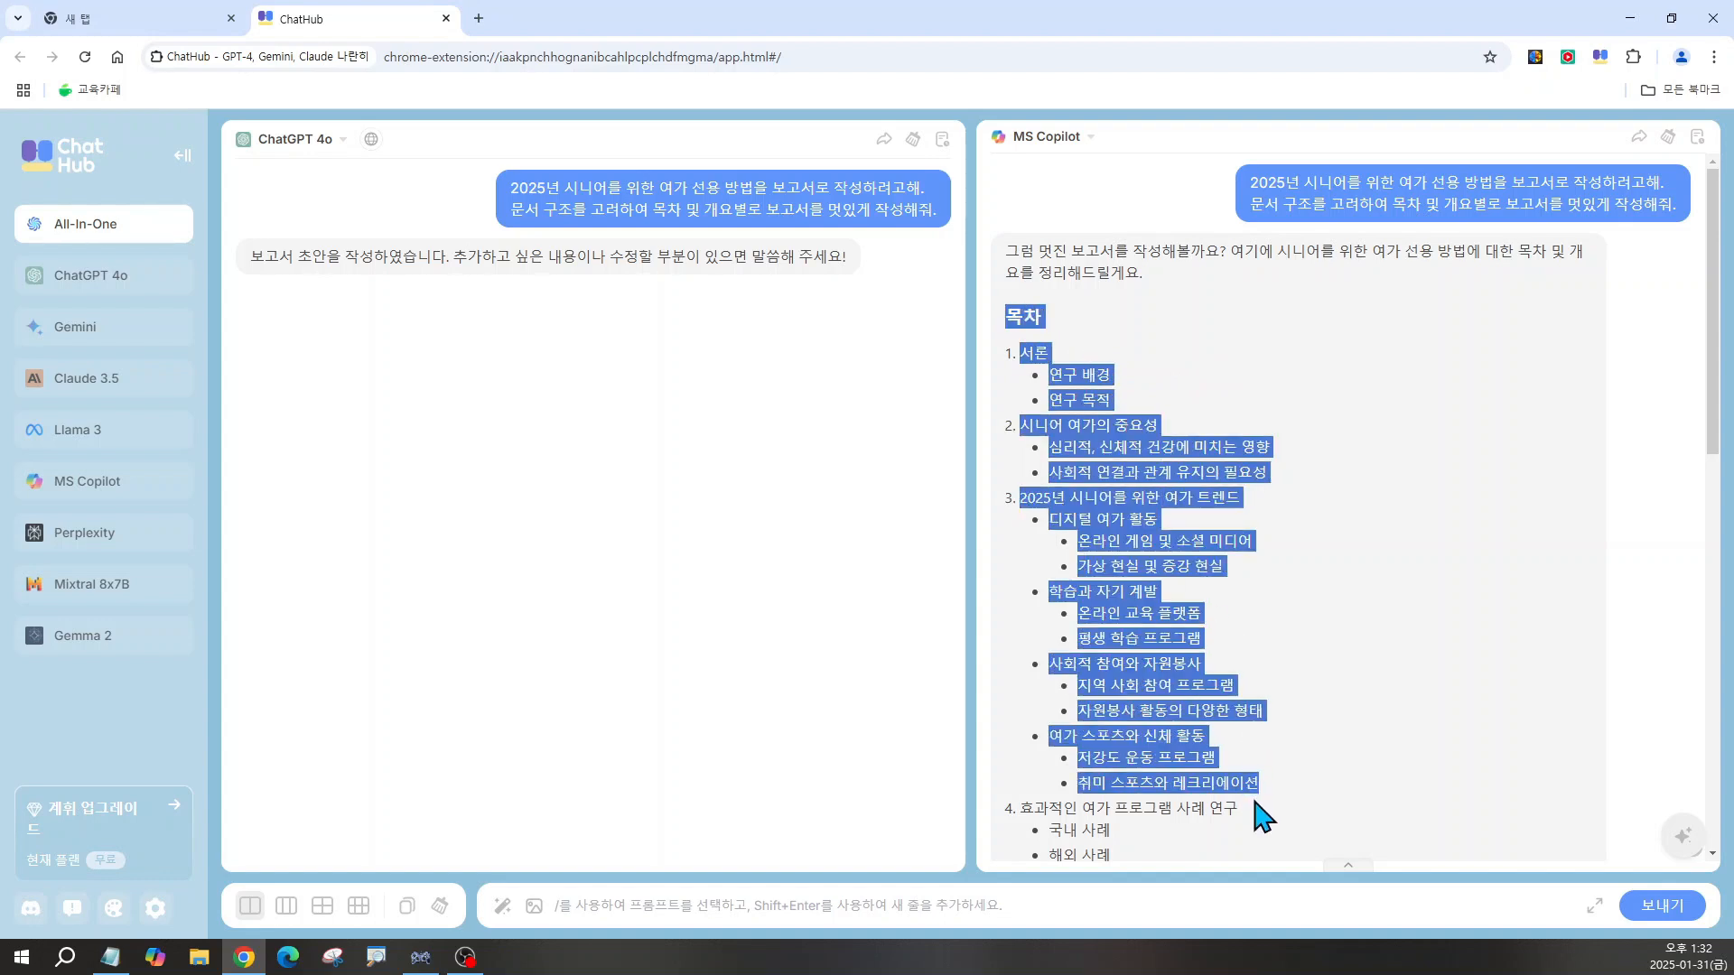
{"action": "mouse_move", "coordinate": [1261, 817]}
{"action": "left_mouse_down"}
{"action": "mouse_move", "coordinate": [1260, 849]}
{"action": "mouse_move", "coordinate": [1196, 360]}
{"action": "mouse_move", "coordinate": [1251, 872]}
{"action": "mouse_move", "coordinate": [1251, 830]}
{"action": "mouse_move", "coordinate": [1272, 819]}
{"action": "left_mouse_up"}
{"action": "left_click_drag", "start_coordinate": [1294, 818], "coordinate": [1118, 801]}
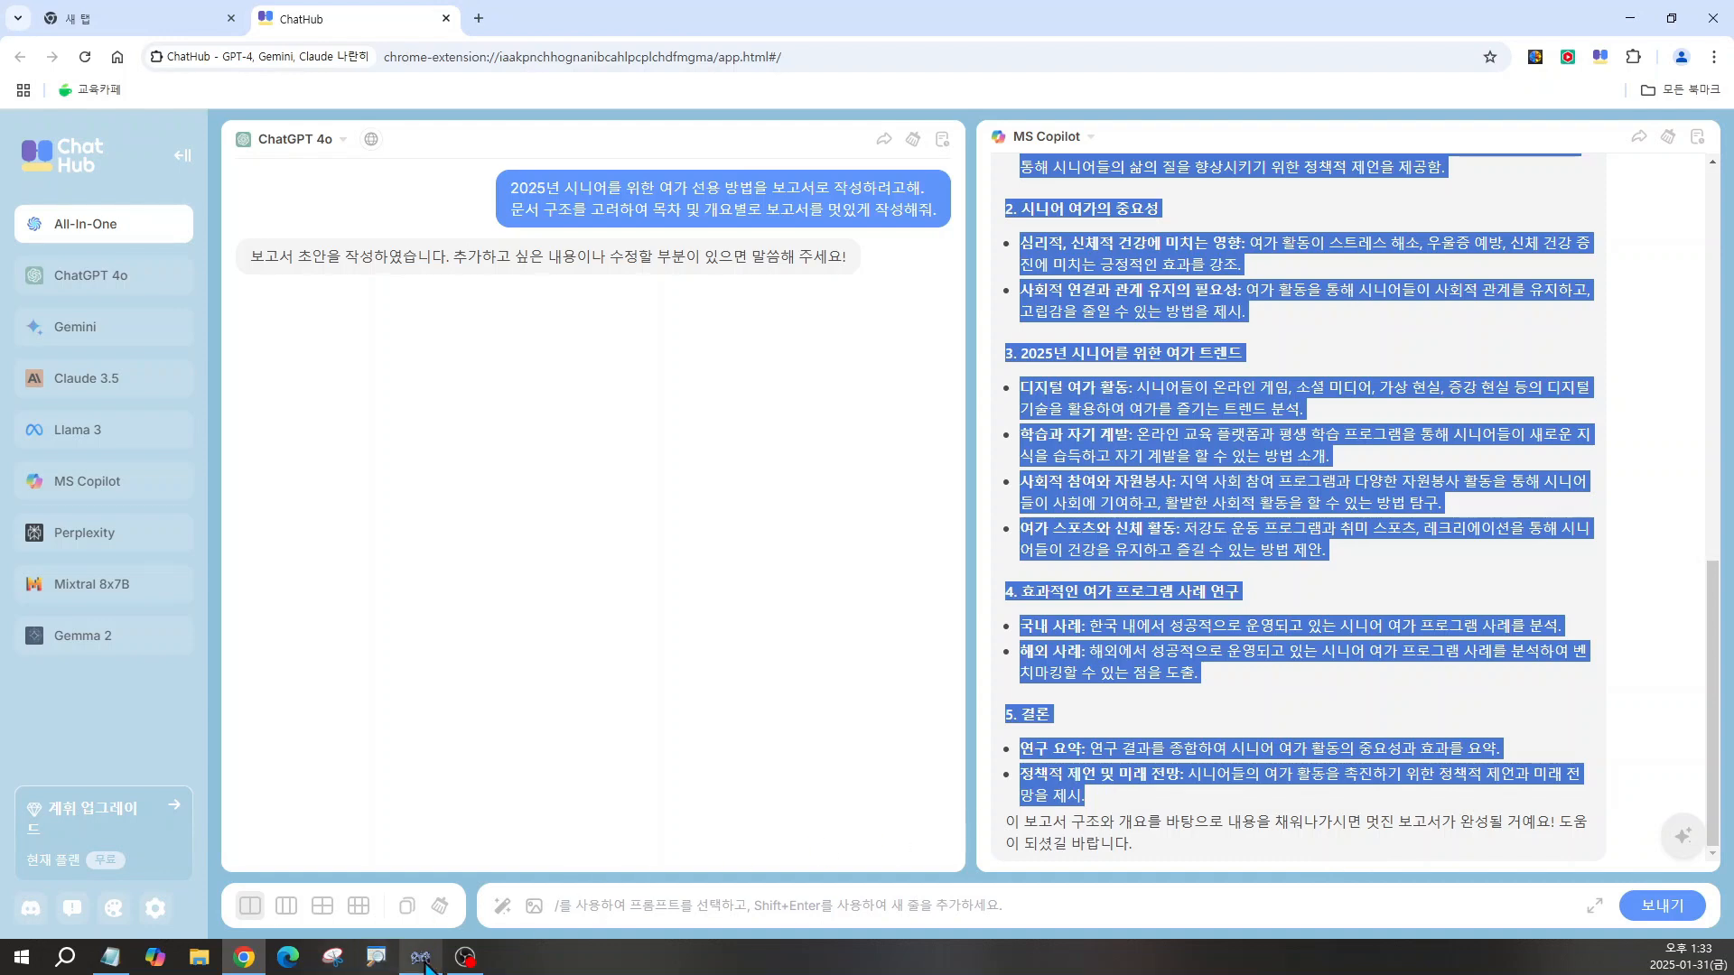
{"action": "left_click", "coordinate": [422, 961]}
{"action": "key", "text": "ctrl+c"}
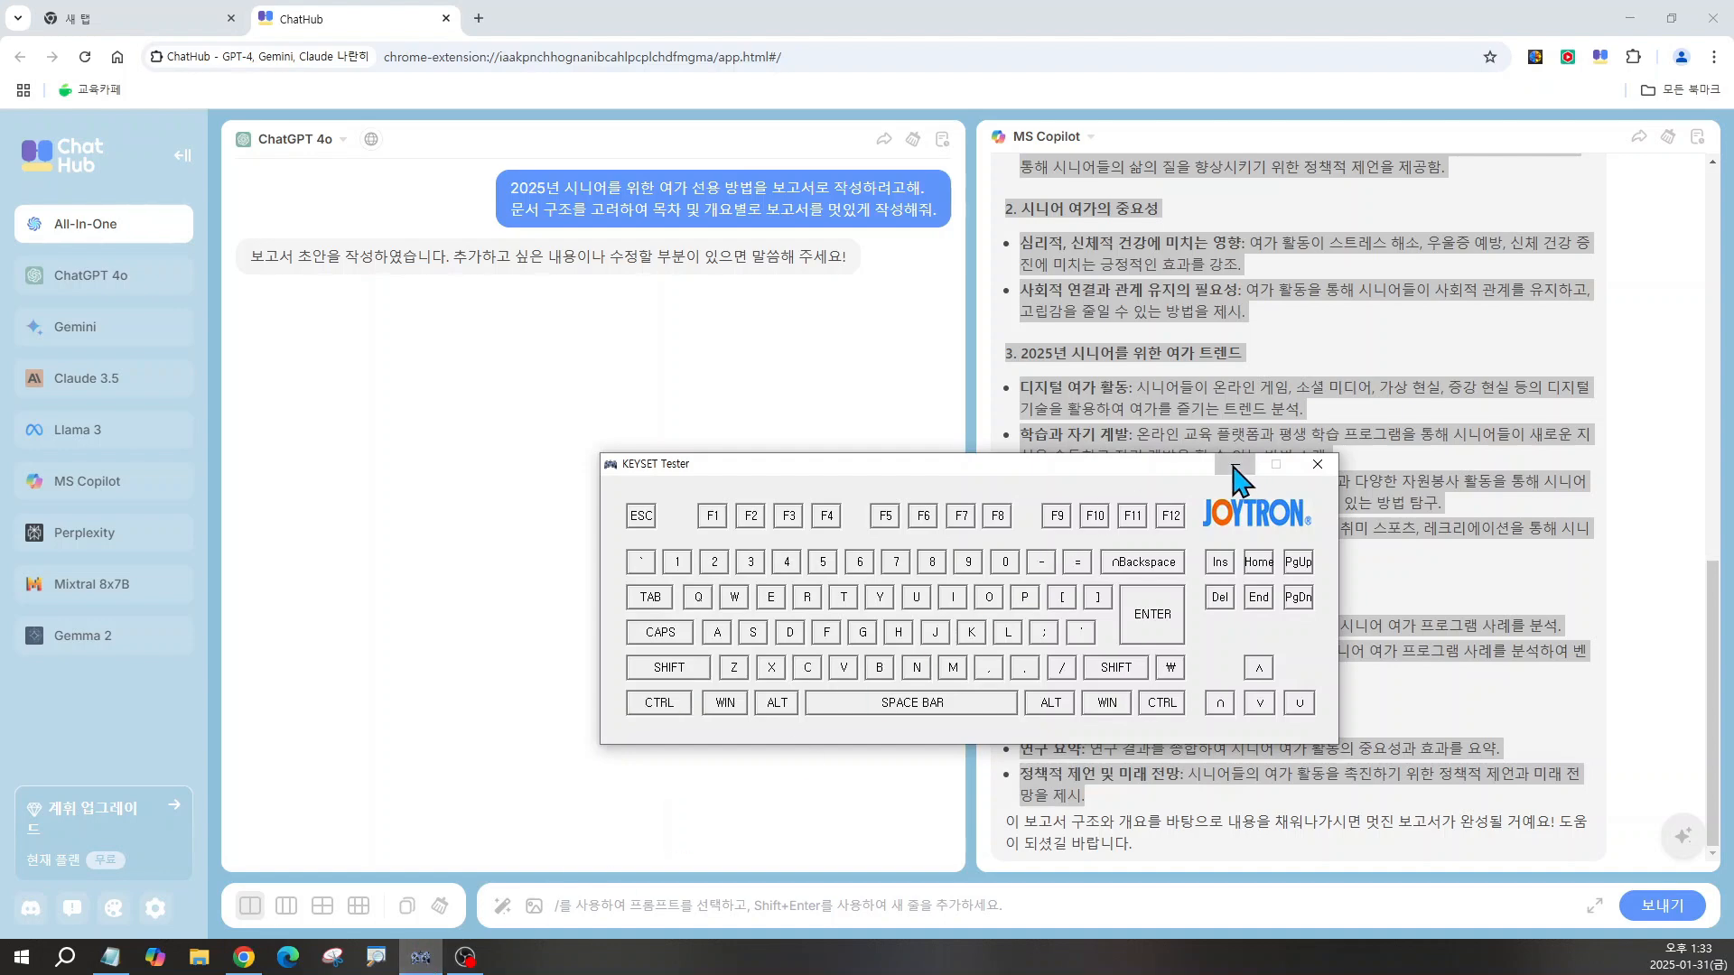
{"action": "left_click", "coordinate": [1235, 464]}
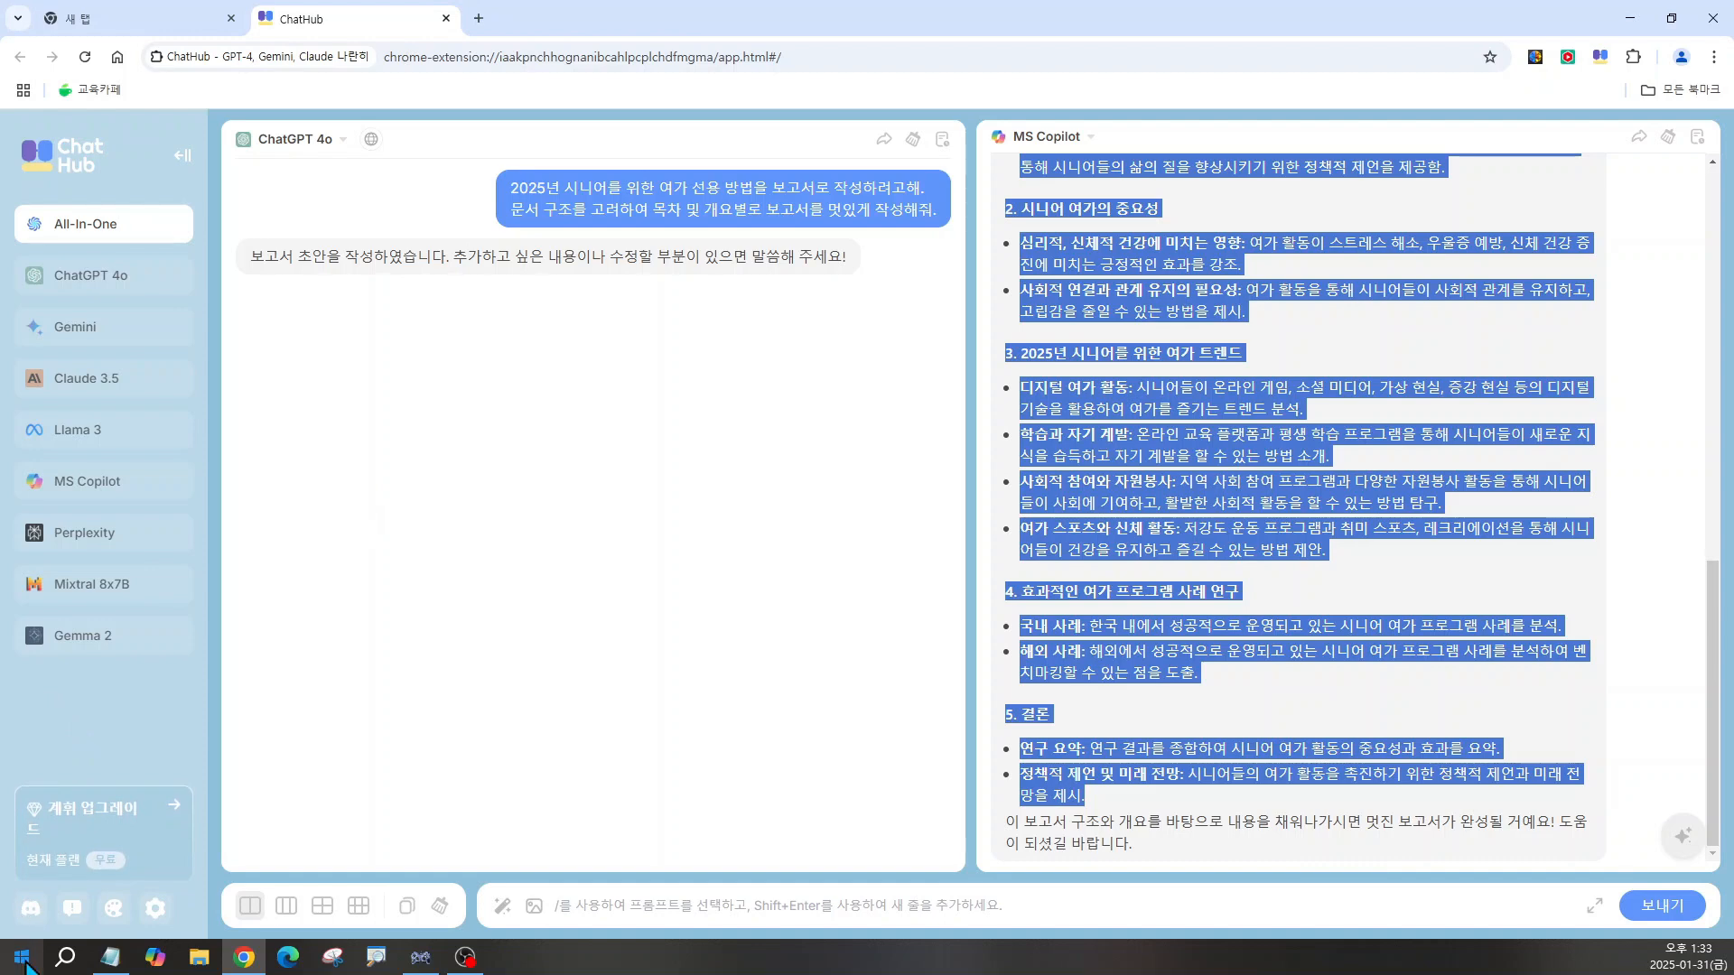
Step: Switch to Hangul and paste the copied report into the blank document 시니어를 위한 여가 선용 방법.hwp
{"action": "left_click", "coordinate": [24, 965]}
{"action": "left_click", "coordinate": [25, 964]}
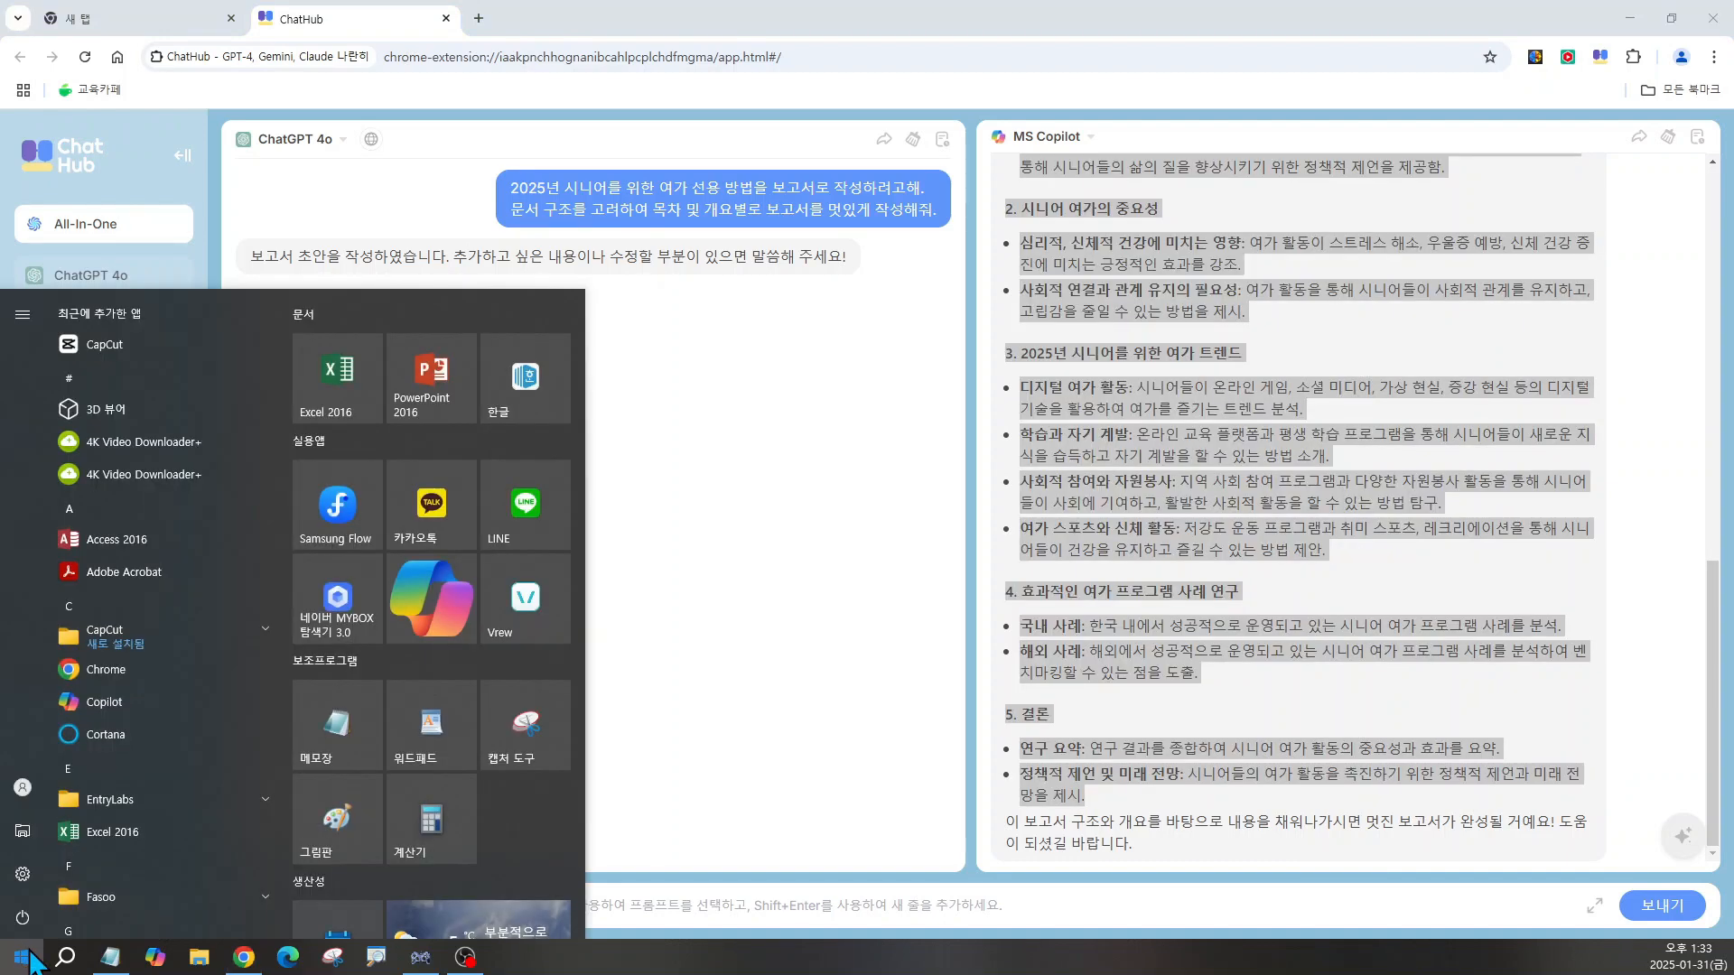
{"action": "left_click", "coordinate": [529, 389]}
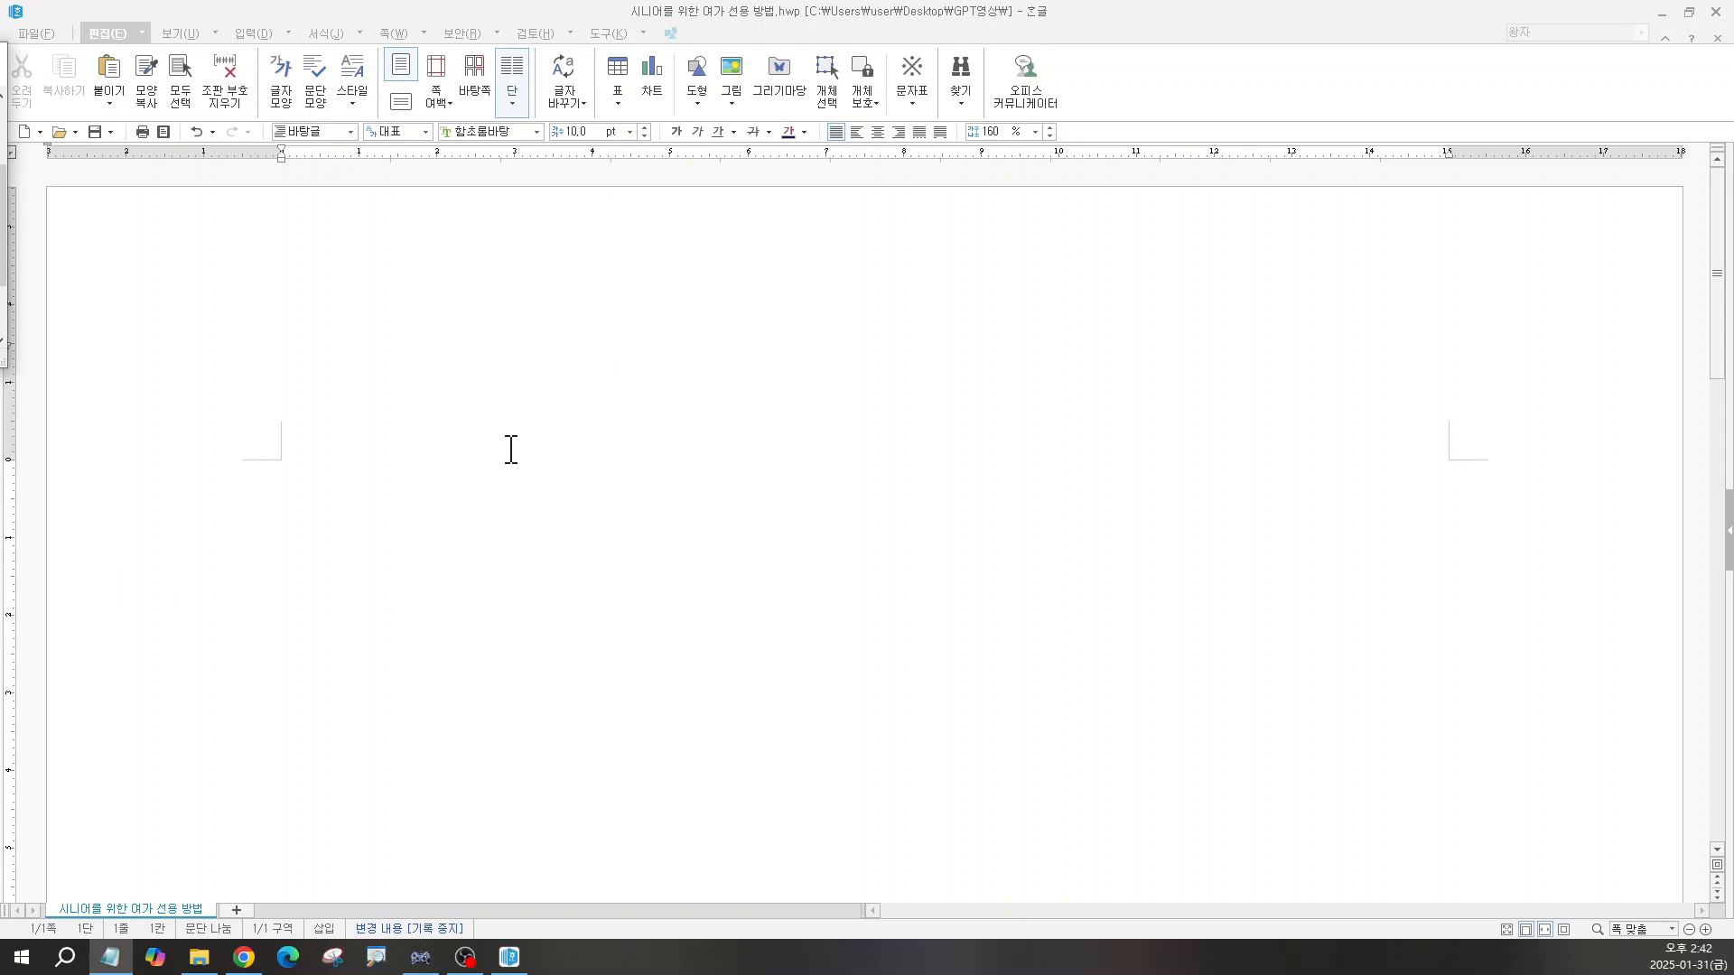
{"action": "left_click", "coordinate": [497, 488]}
{"action": "key", "text": "ctrl+v"}
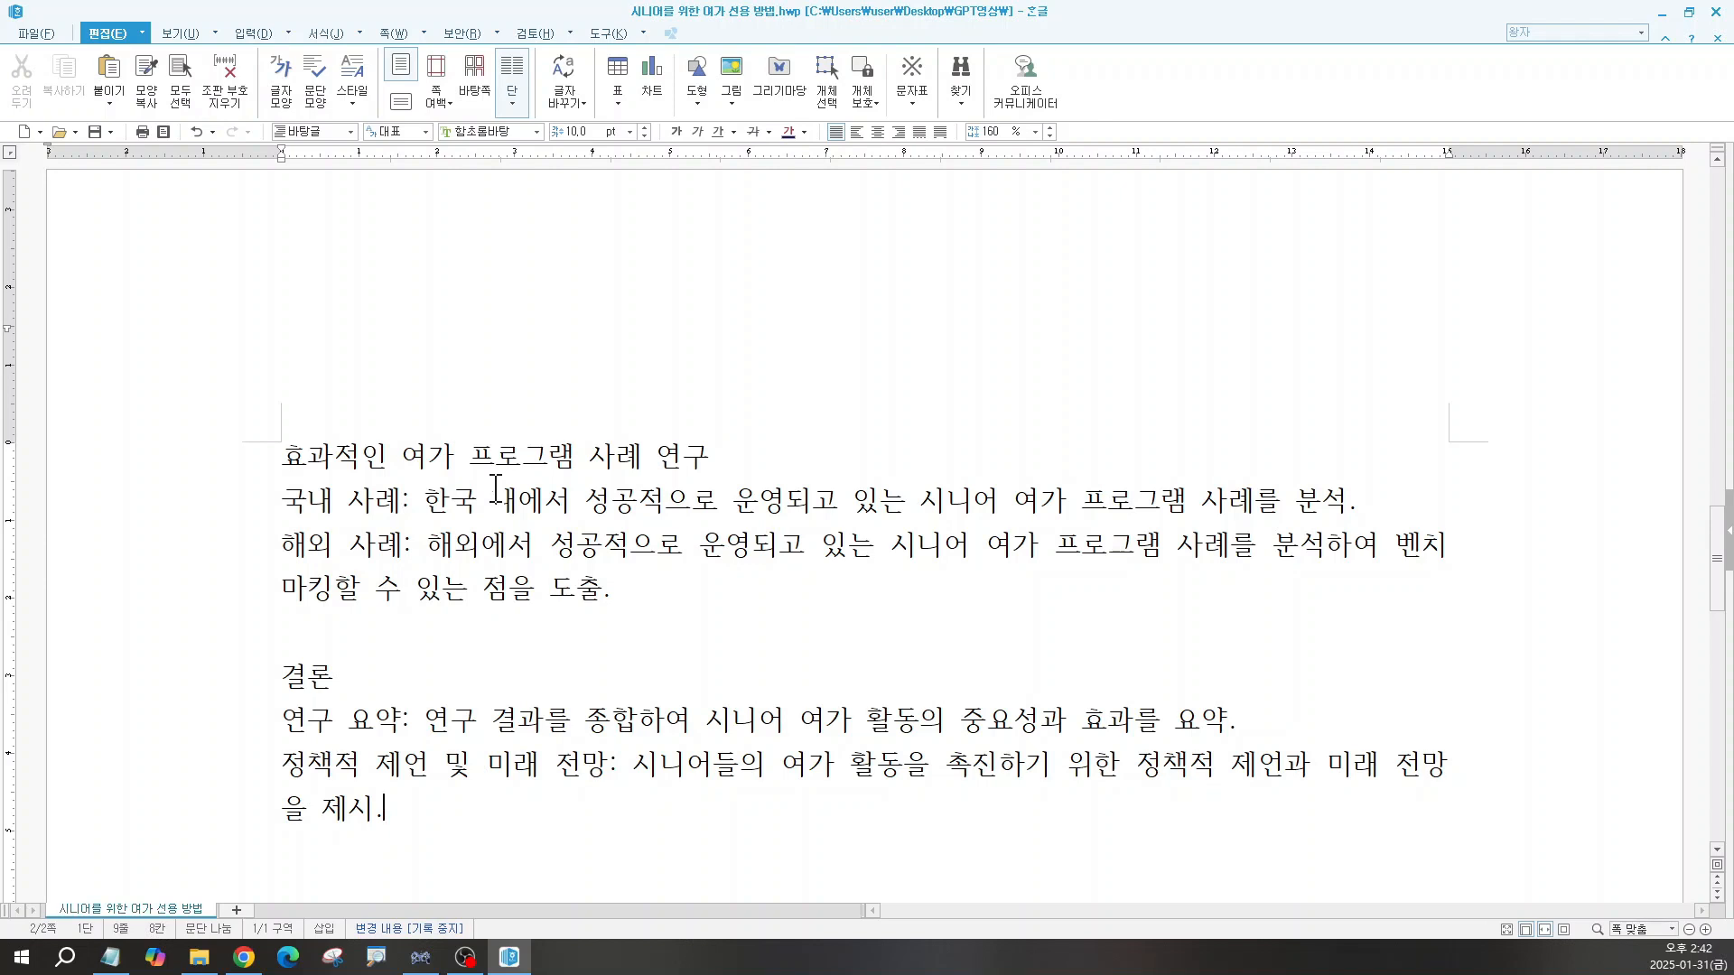
Step: Set the report document's page orientation to landscape
{"action": "scroll", "coordinate": [496, 489], "scroll_direction": "up", "scroll_amount": 15}
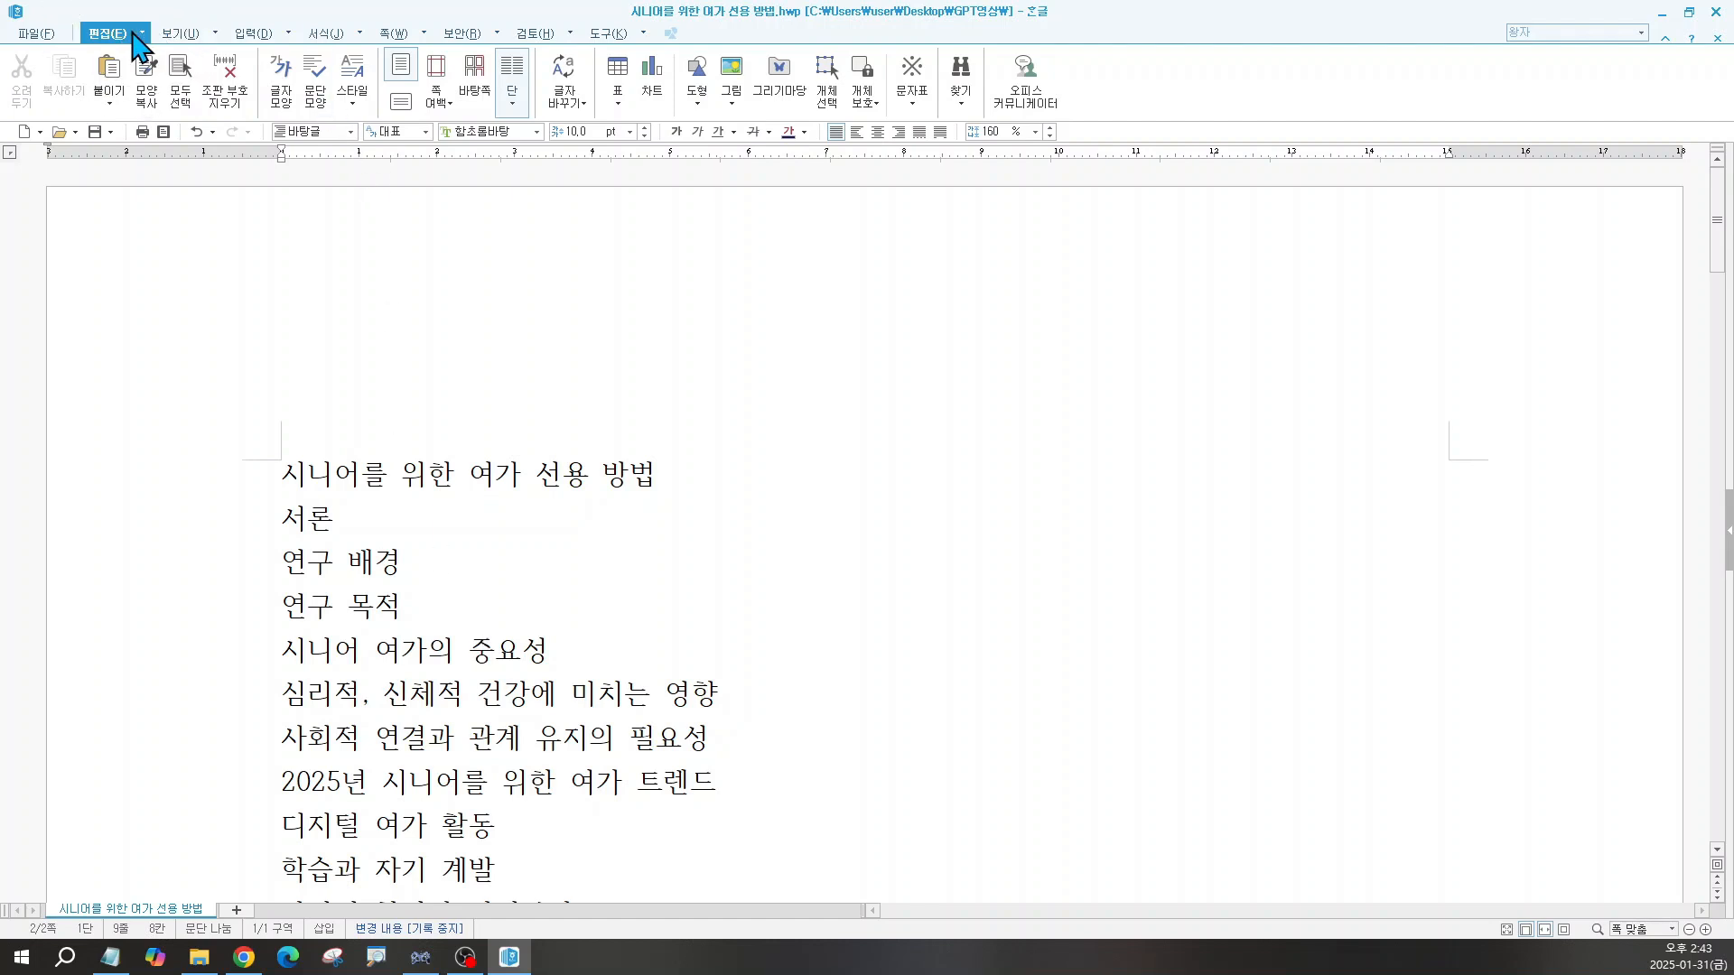
{"action": "key", "text": "ctrl"}
{"action": "key", "text": "ctrl"}
{"action": "key", "text": "ctrl"}
{"action": "left_click", "coordinate": [400, 103]}
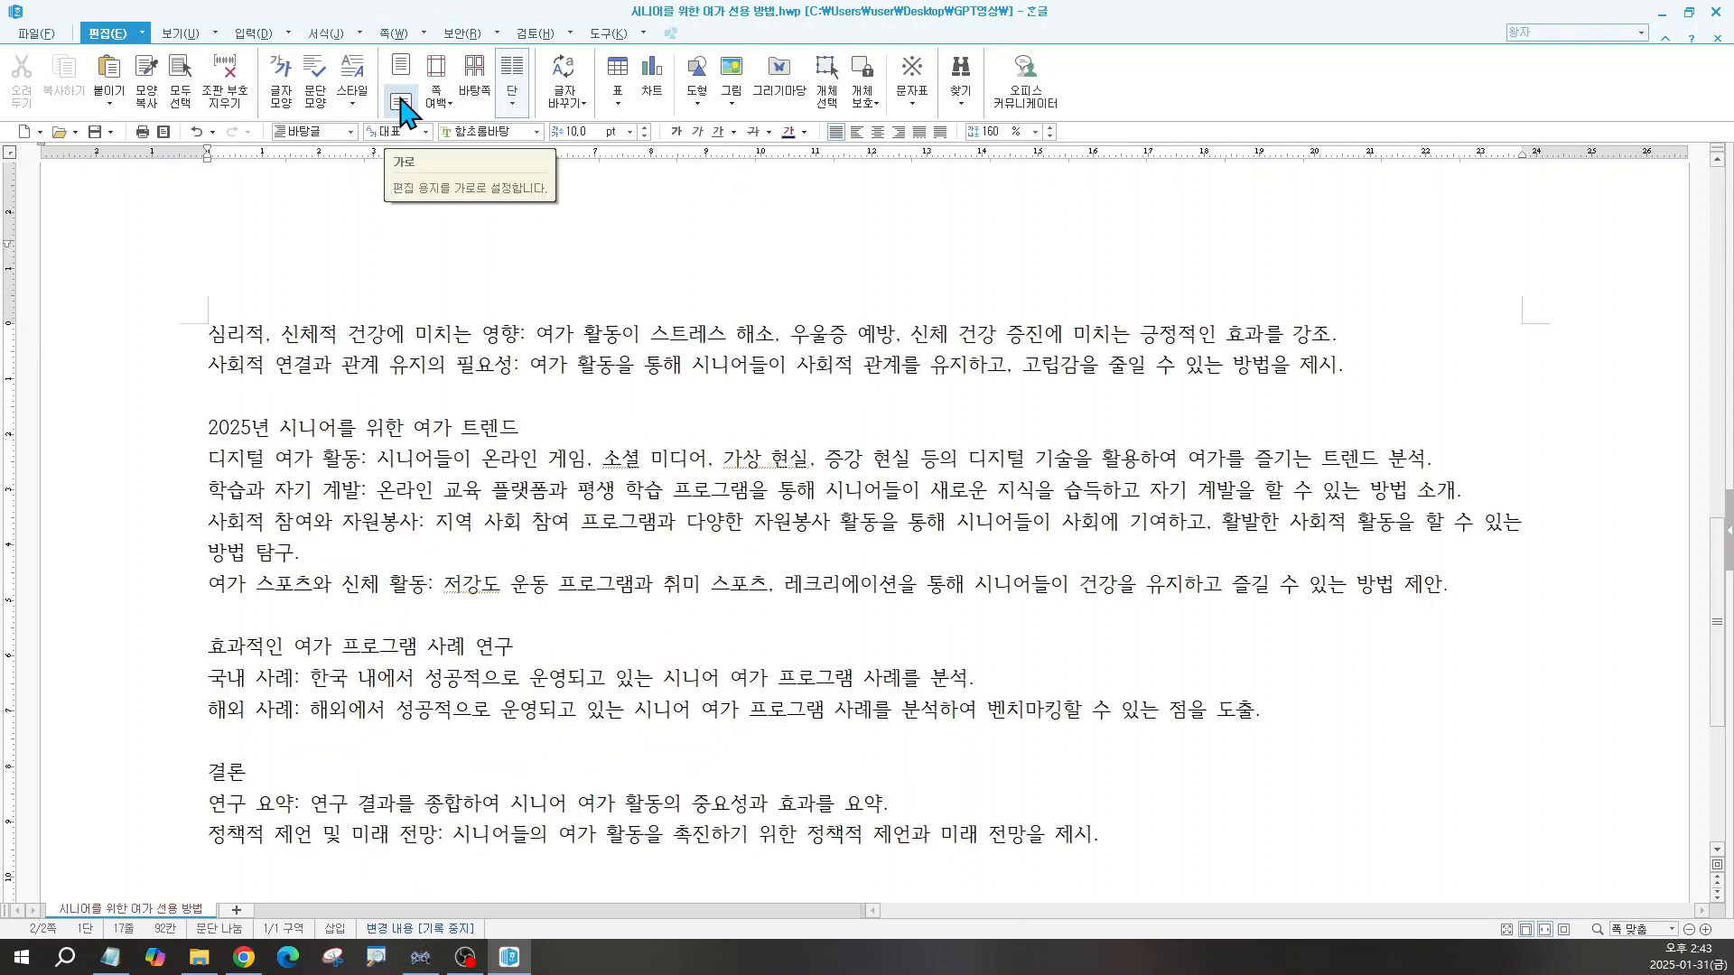
Step: Insert a page break before the first 서론 line so the title stands alone on the first page
{"action": "scroll", "coordinate": [523, 503], "scroll_direction": "up", "scroll_amount": 8}
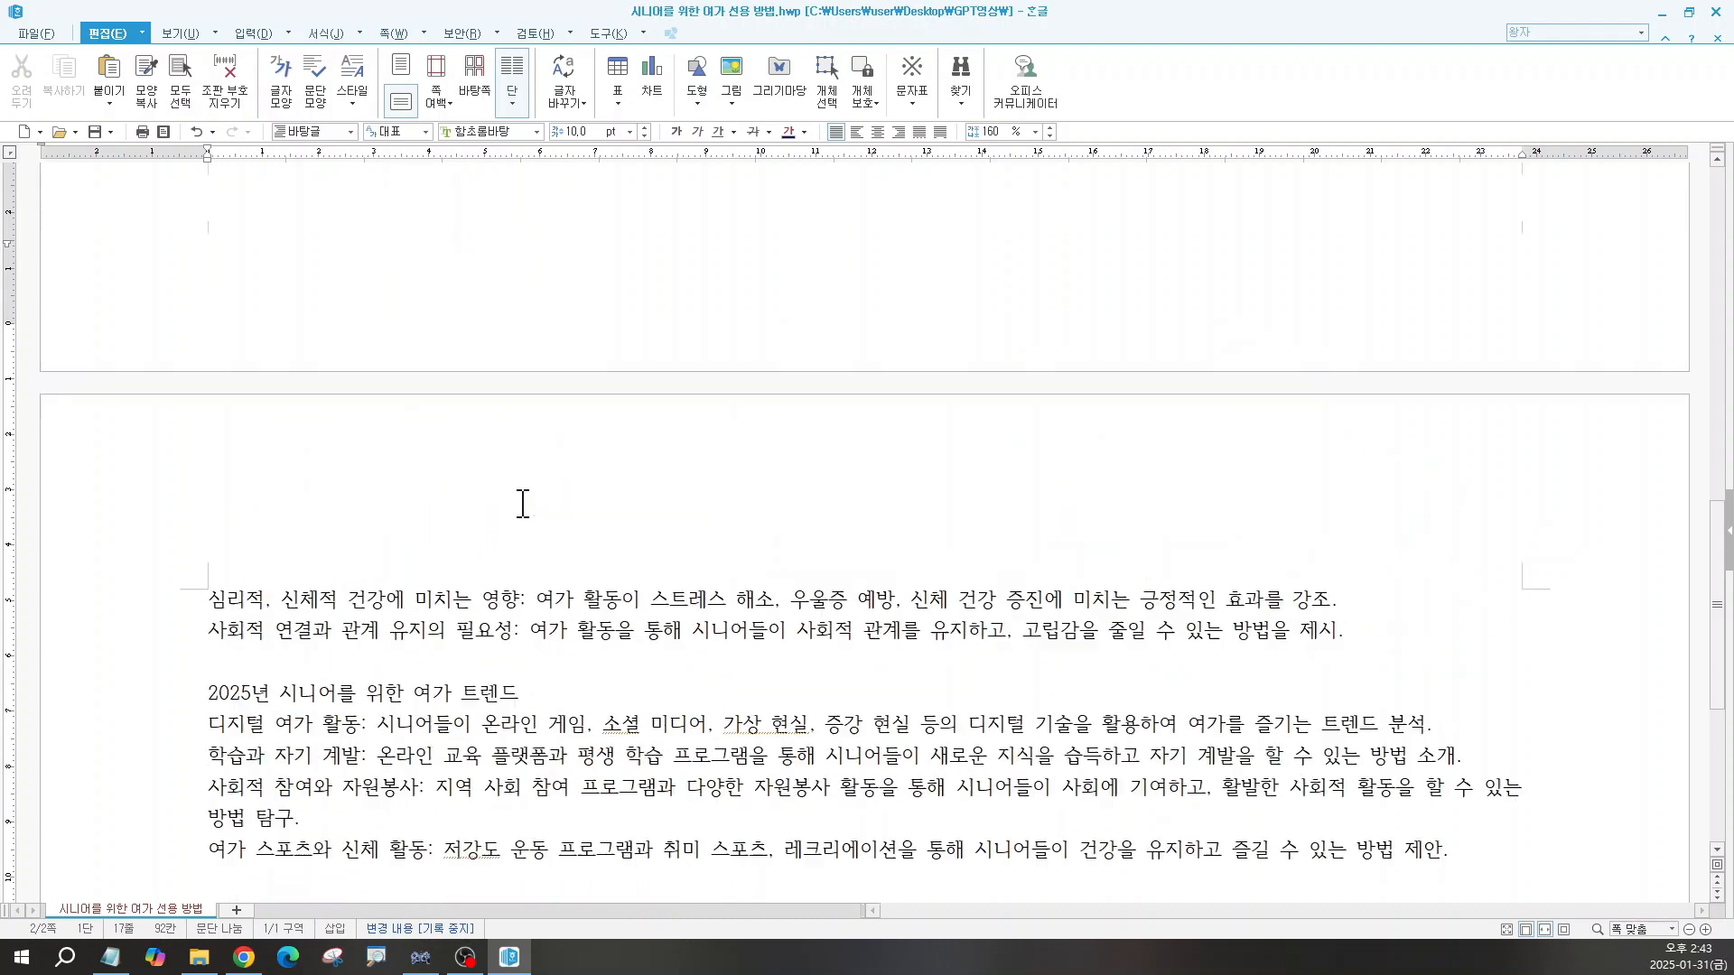
{"action": "scroll", "coordinate": [523, 503], "scroll_direction": "up", "scroll_amount": 3}
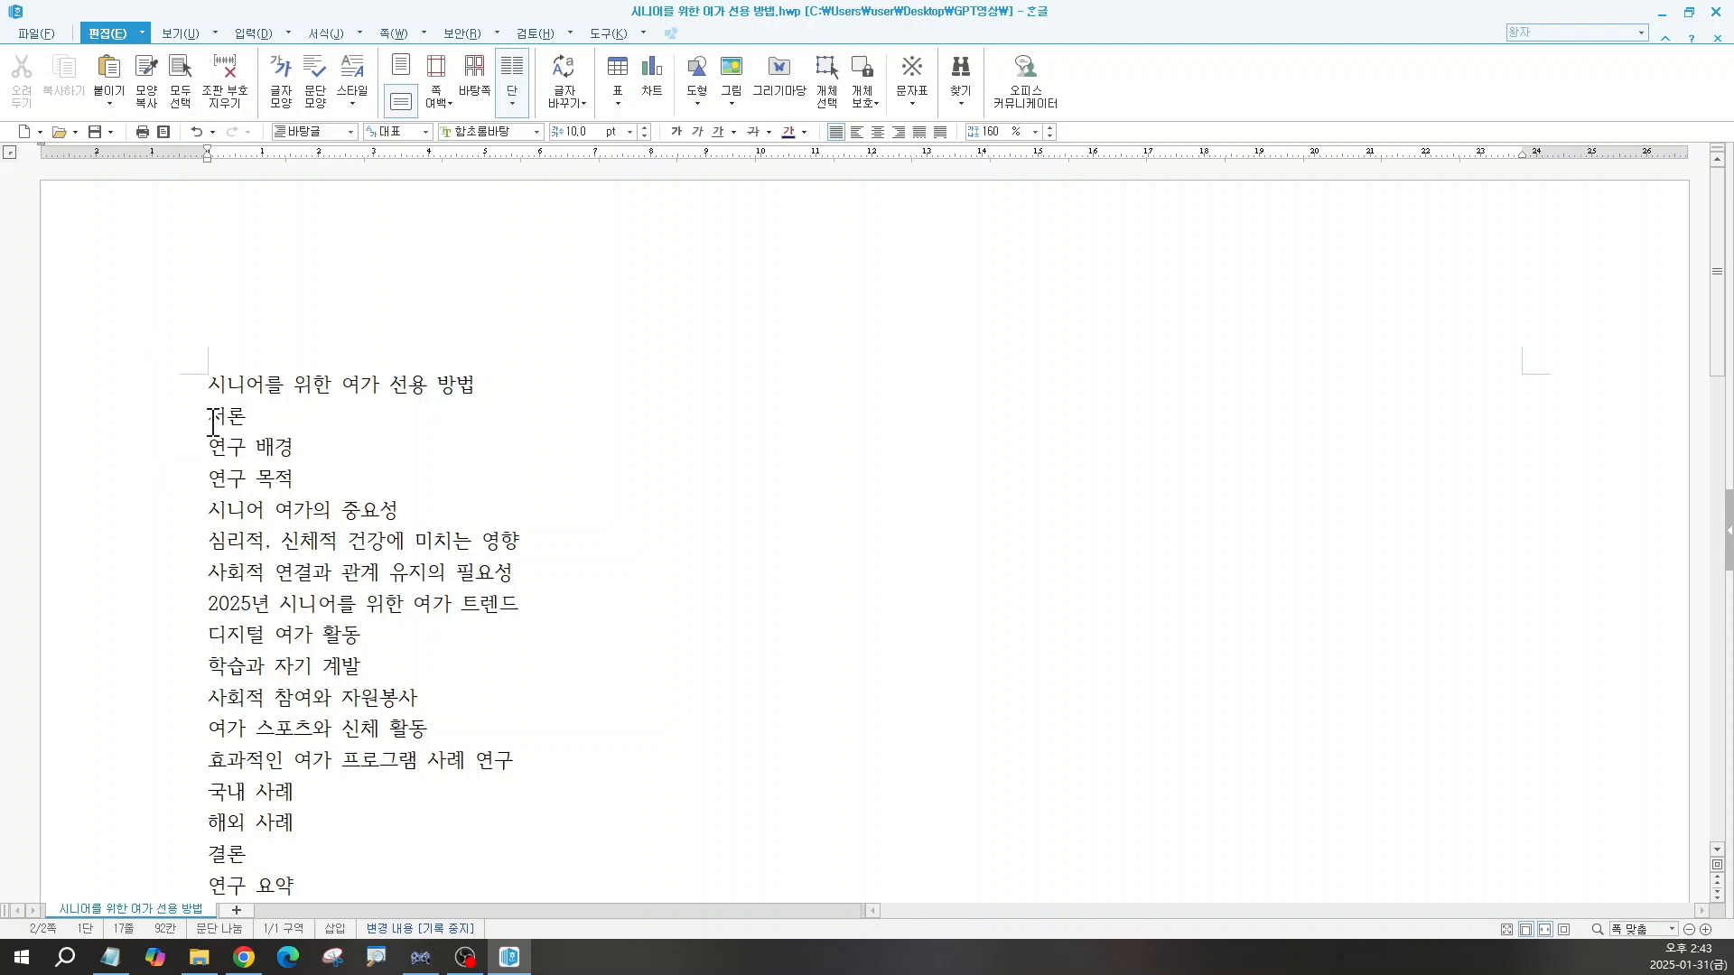
{"action": "left_click", "coordinate": [208, 421]}
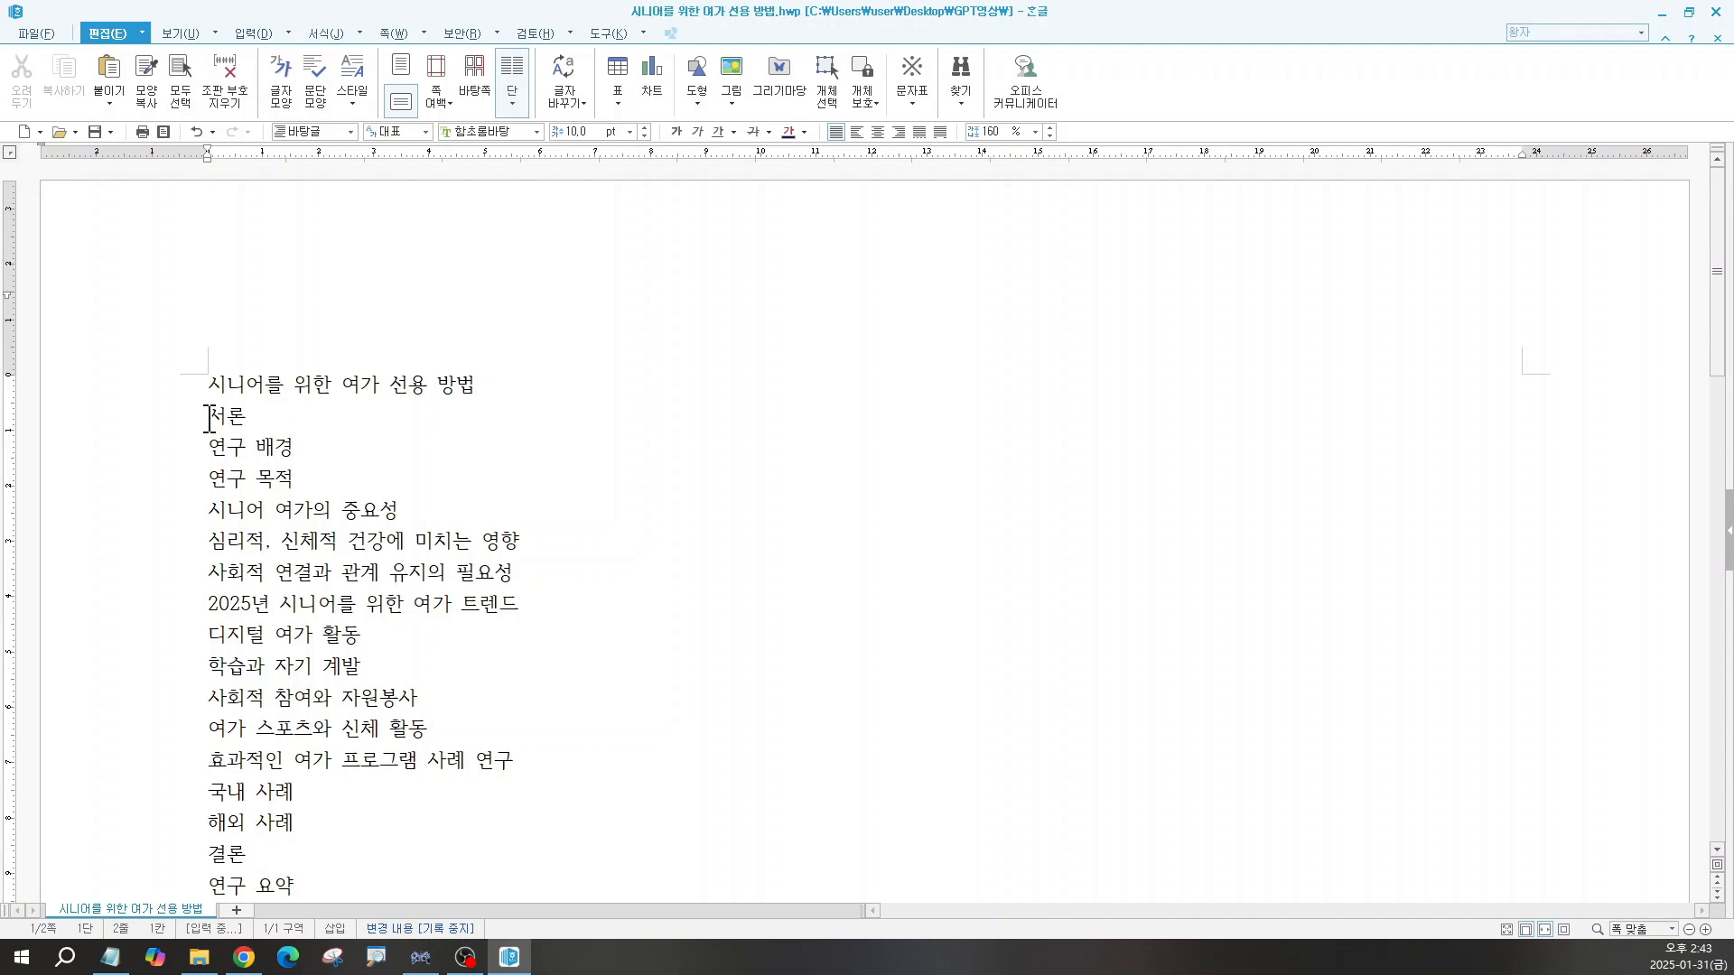
{"action": "left_click", "coordinate": [208, 419]}
{"action": "left_click", "coordinate": [208, 420]}
{"action": "key", "text": "ctrl+Return"}
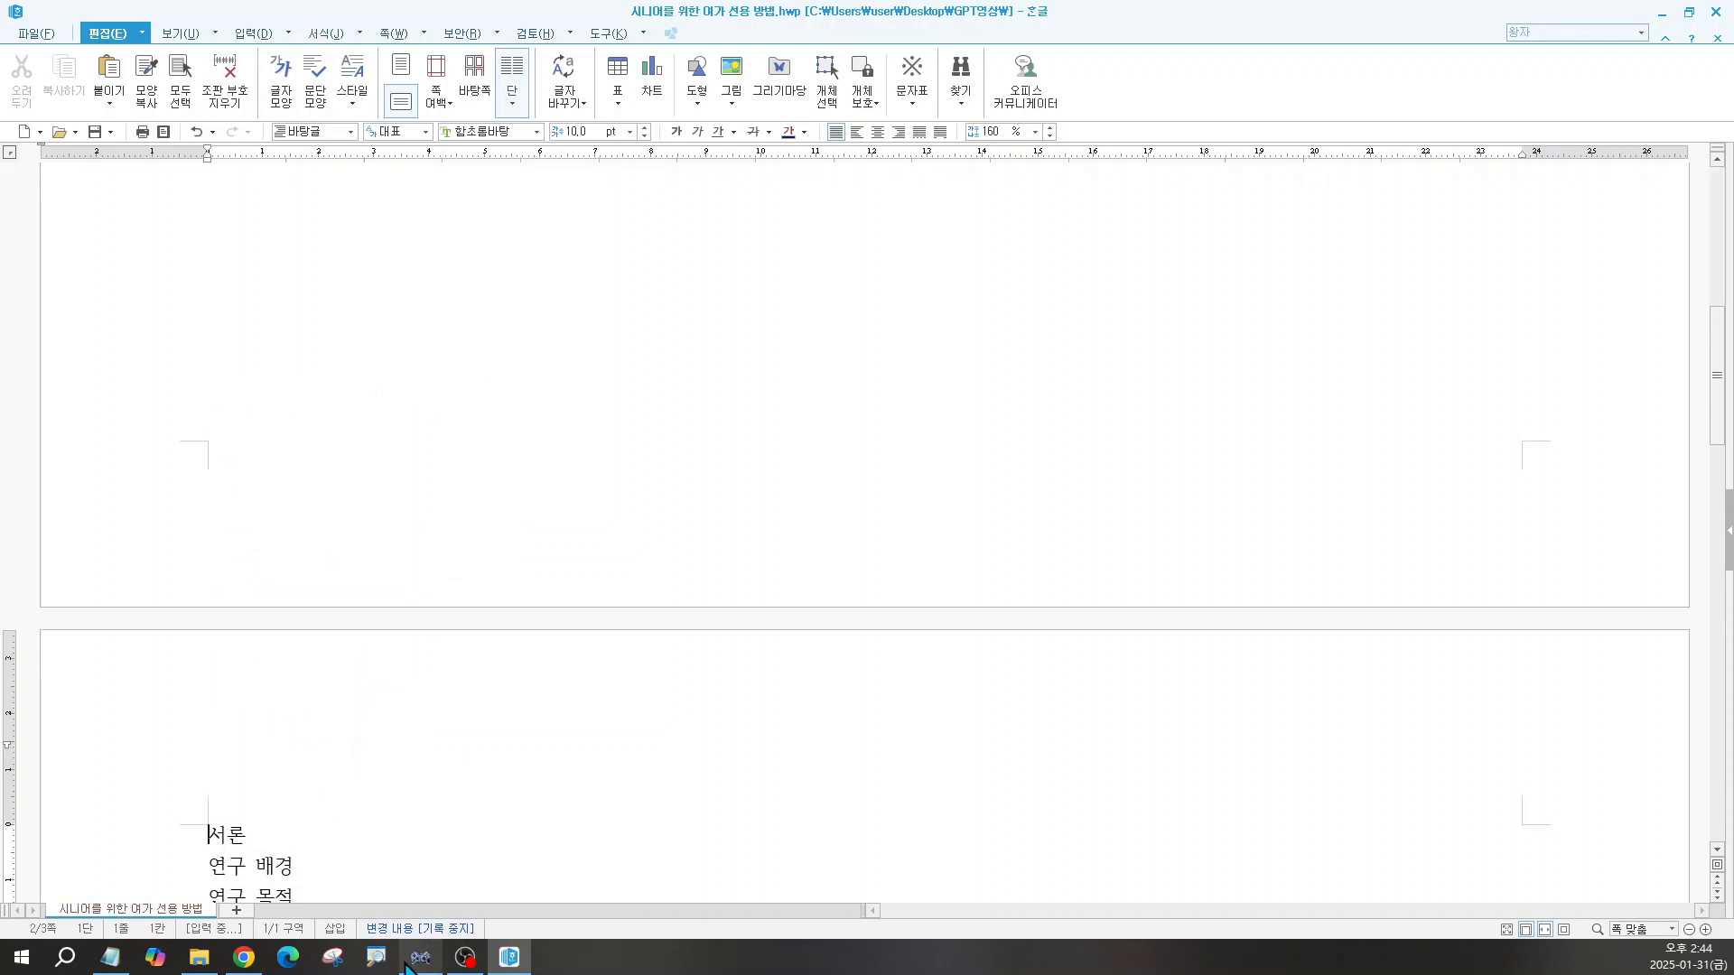
{"action": "left_click", "coordinate": [408, 965]}
{"action": "key", "text": "ctrl+Return"}
Step: Cut the title "시니어를 위한 여가 선용 방법" from the first page
{"action": "left_click", "coordinate": [536, 400]}
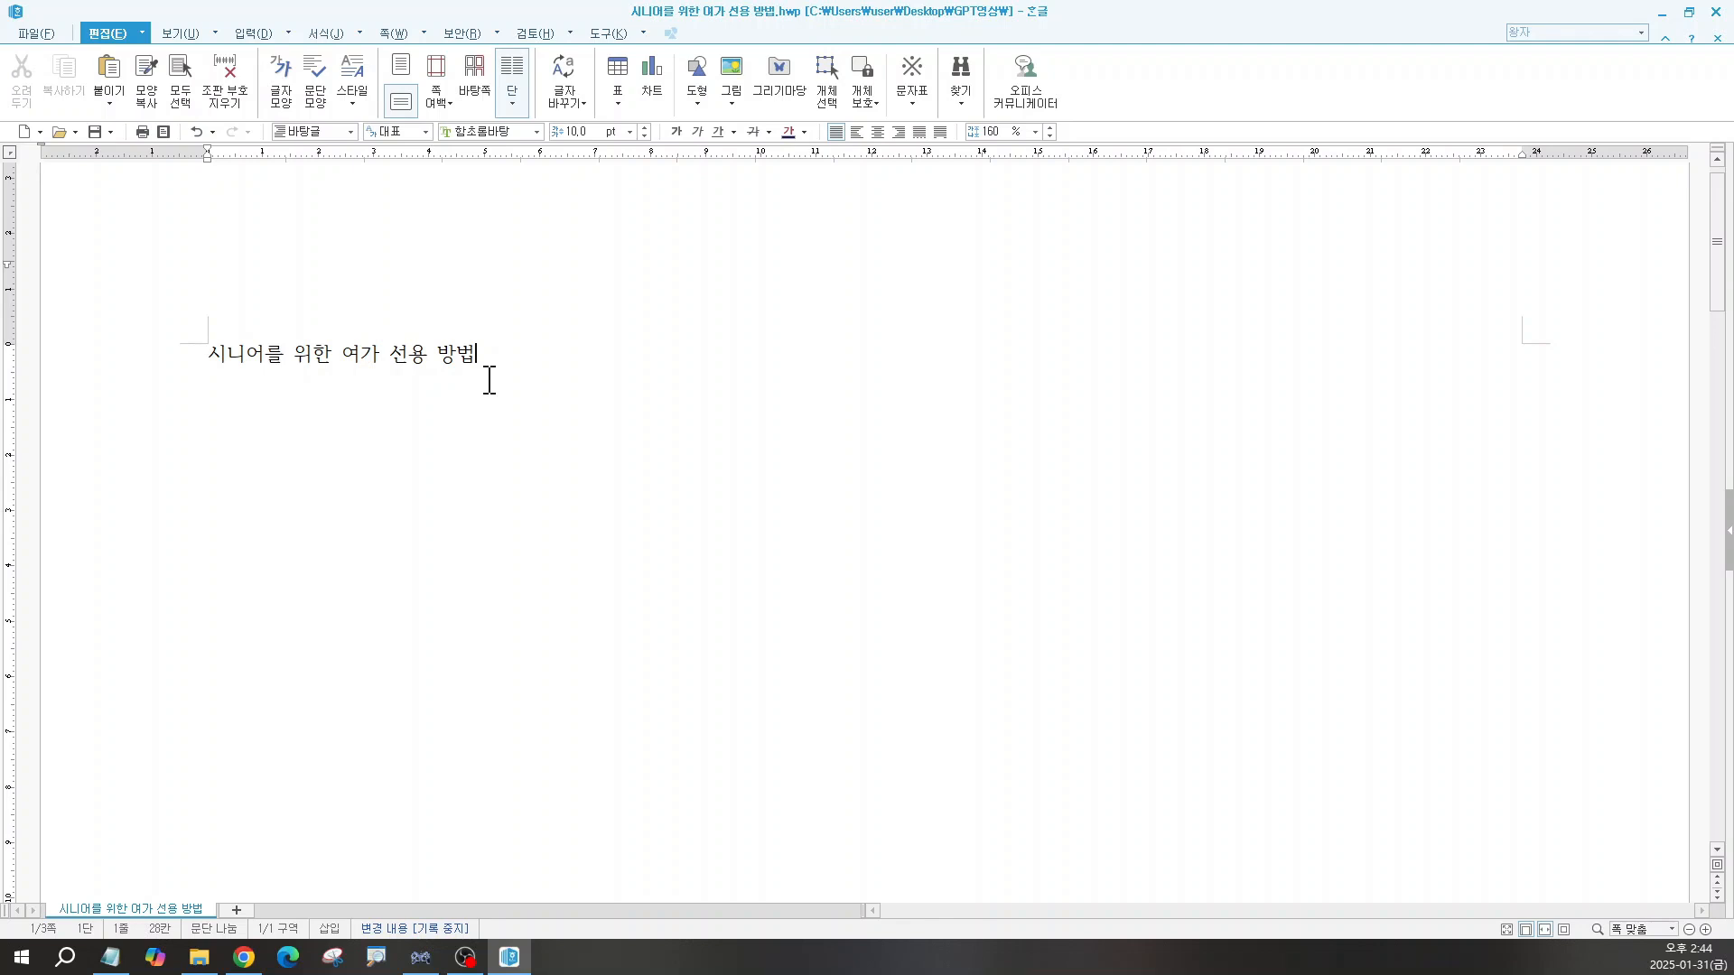
{"action": "left_click", "coordinate": [489, 380]}
{"action": "left_click", "coordinate": [458, 352]}
{"action": "left_click_drag", "start_coordinate": [498, 359], "coordinate": [211, 354]}
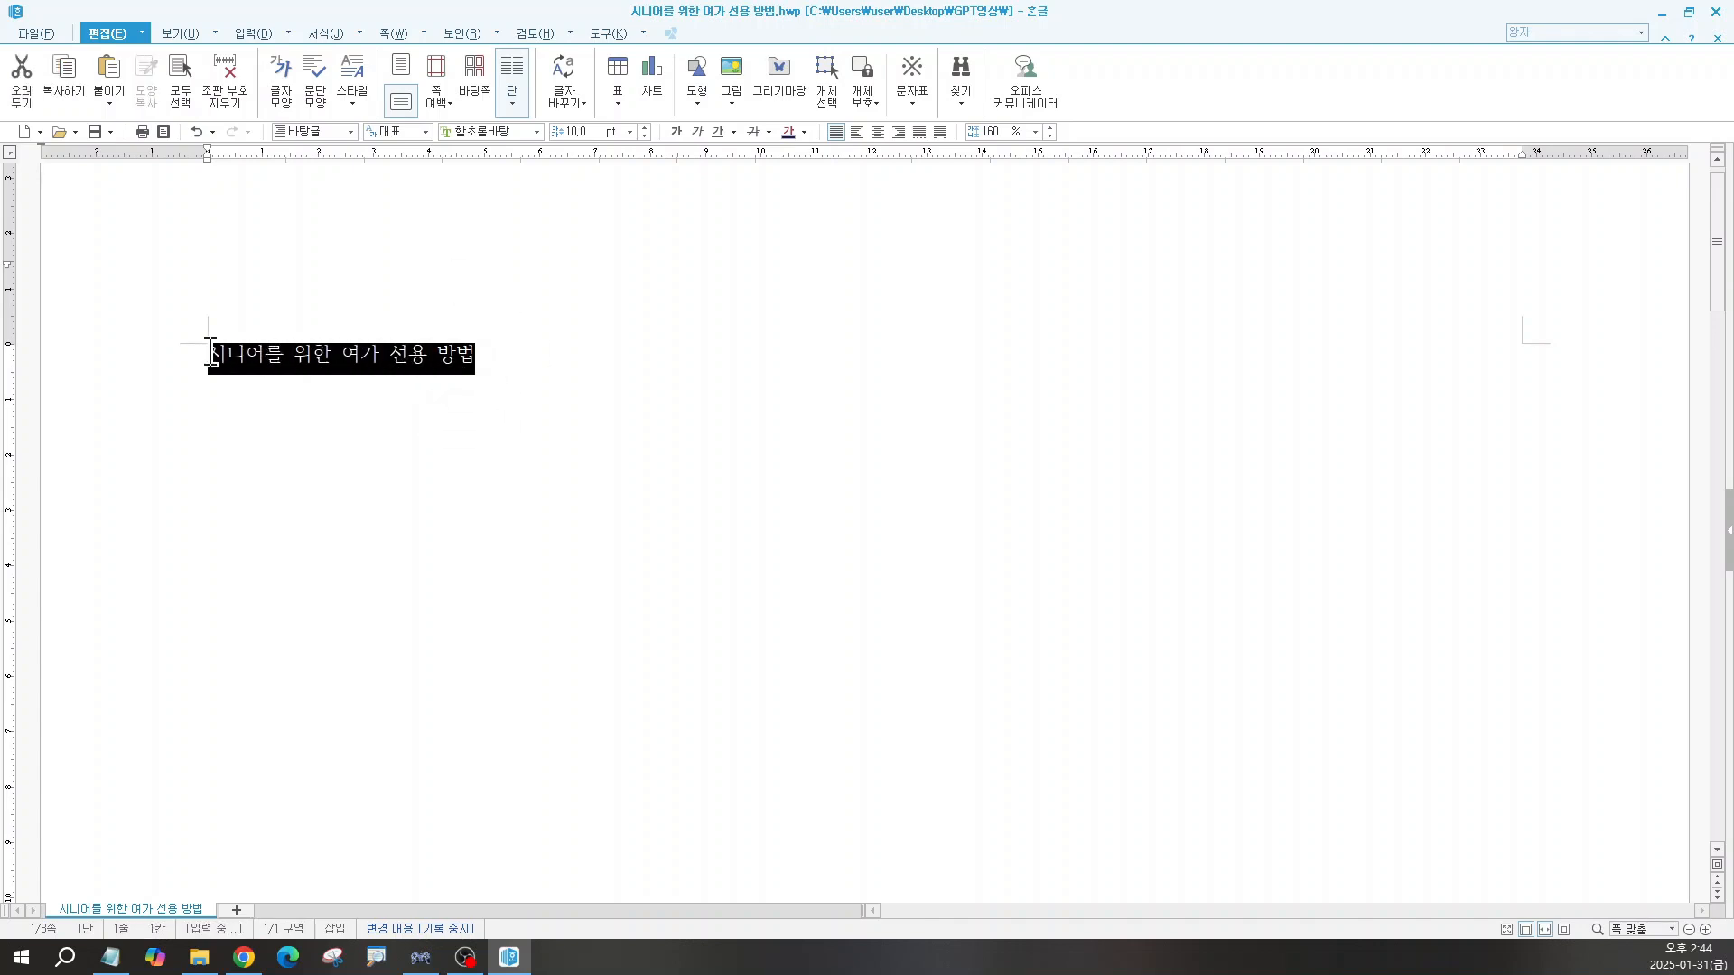
{"action": "key", "text": "Delete"}
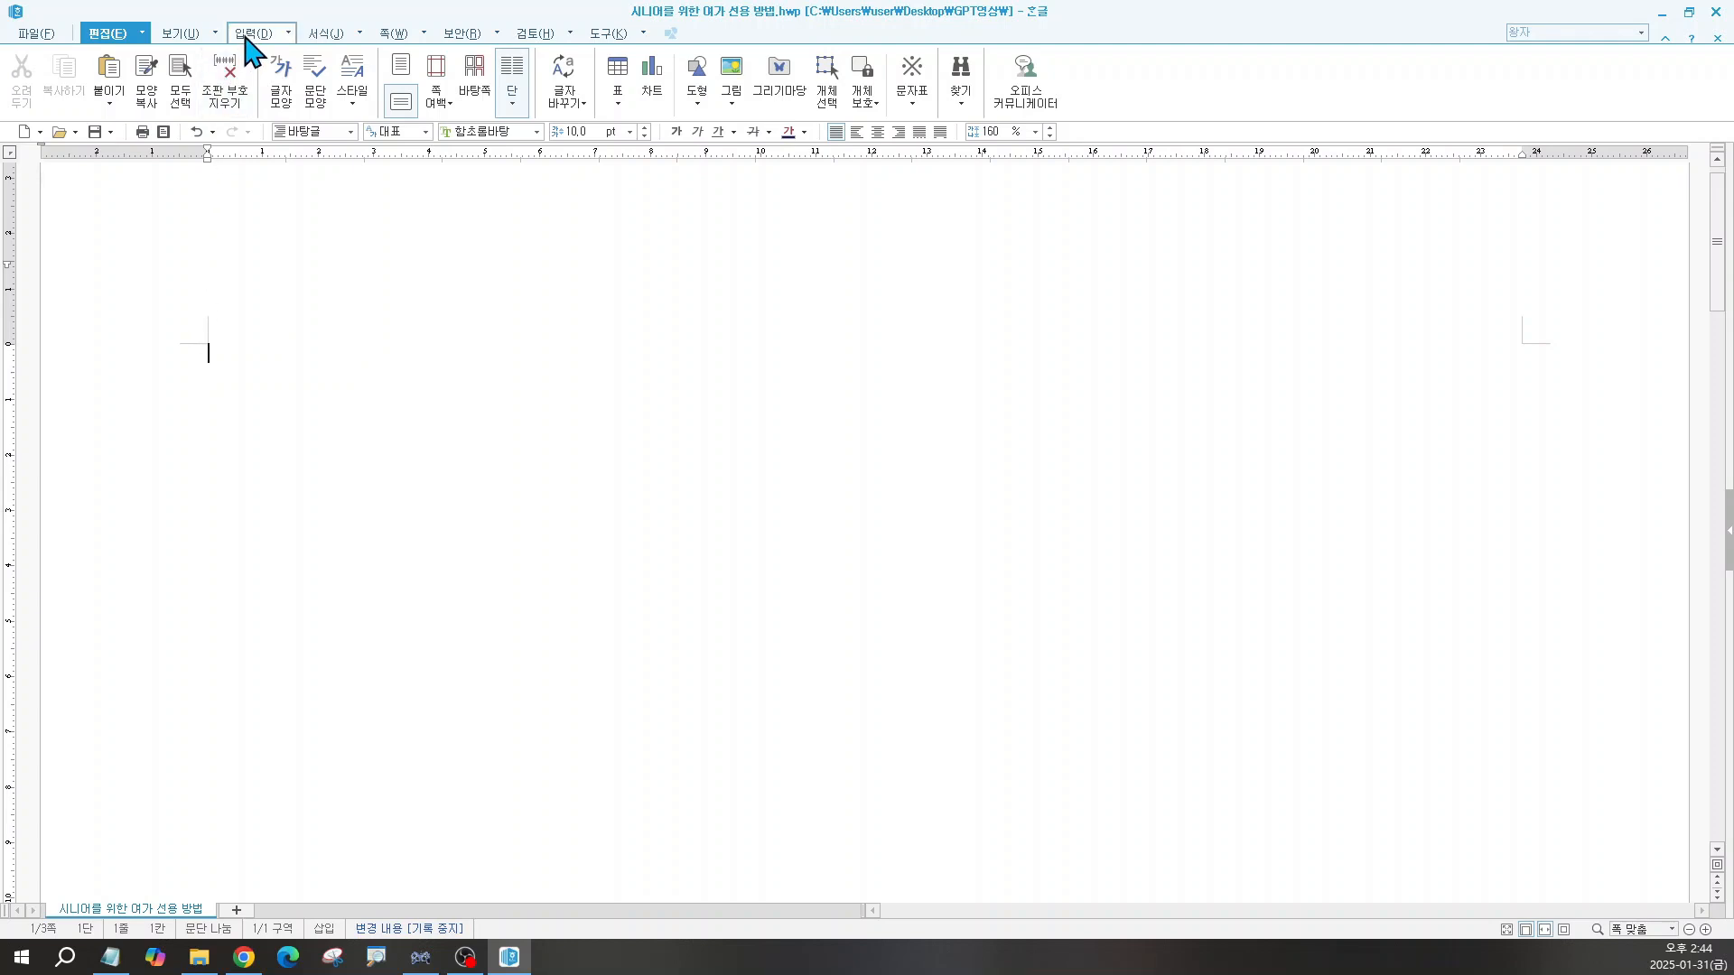
Step: Draw a horizontal text box about 233 mm by 32 mm across the first page and paste the cut title into it
{"action": "left_click", "coordinate": [248, 35]}
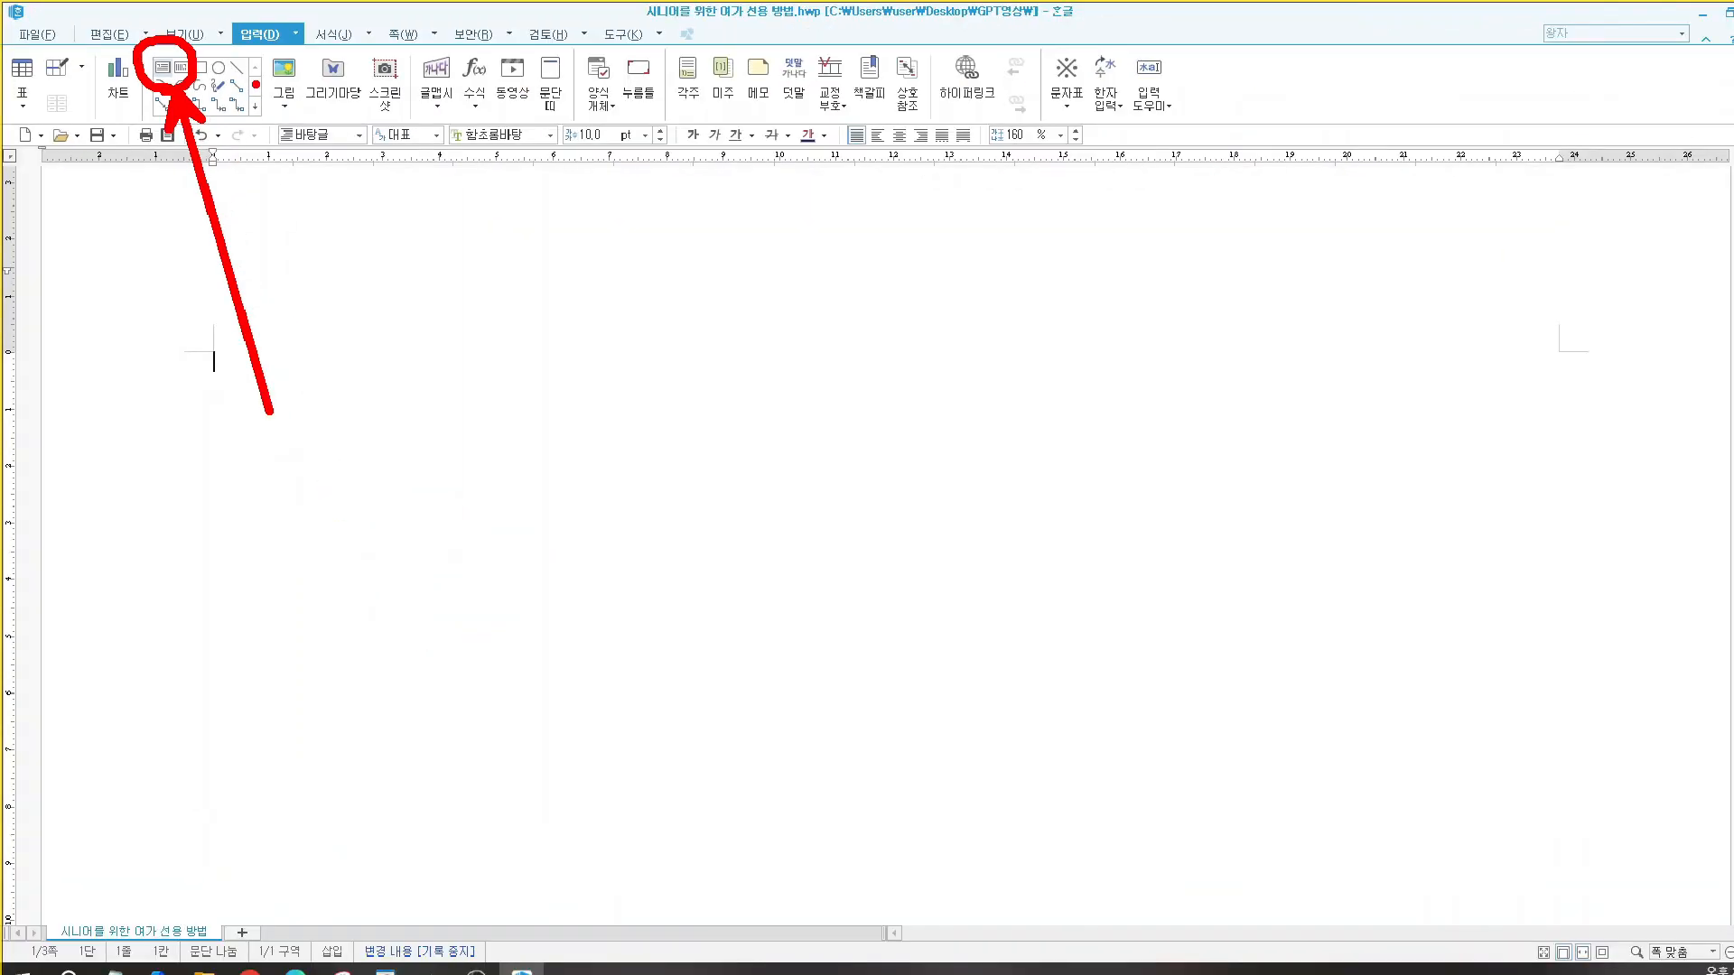
{"action": "left_click", "coordinate": [157, 67]}
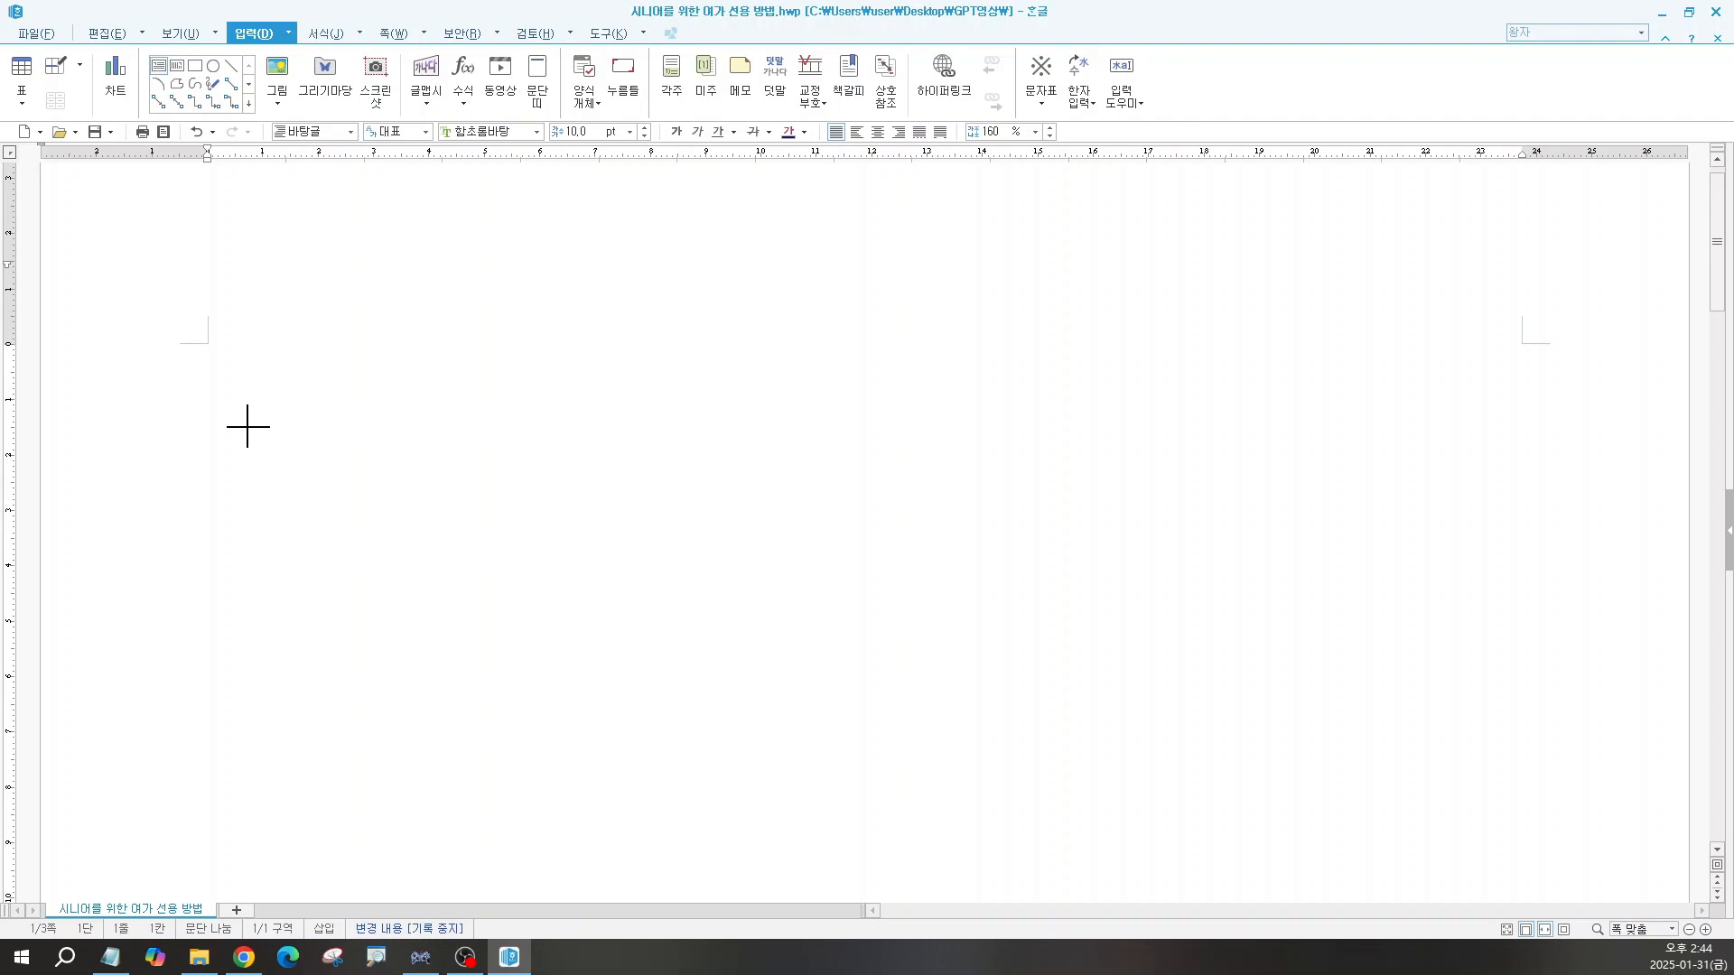
{"action": "mouse_move", "coordinate": [226, 433]}
{"action": "left_mouse_down"}
{"action": "mouse_move", "coordinate": [531, 636]}
{"action": "mouse_move", "coordinate": [1224, 571]}
{"action": "mouse_move", "coordinate": [1449, 620]}
{"action": "mouse_move", "coordinate": [1516, 610]}
{"action": "left_mouse_up"}
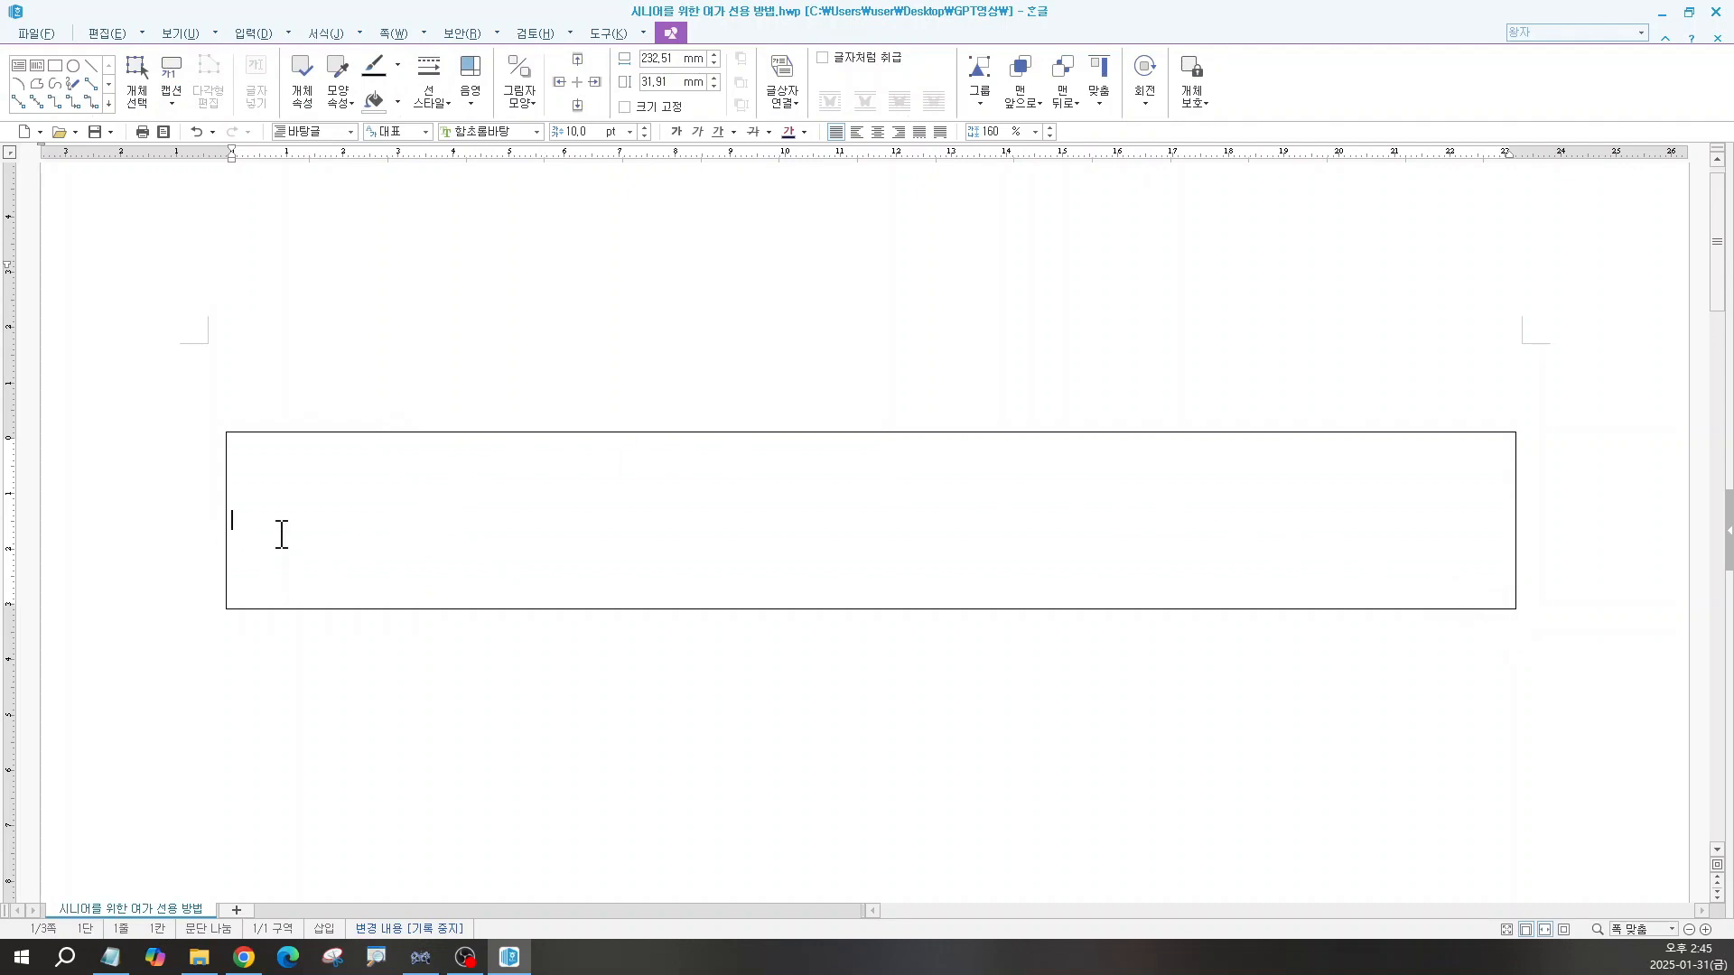
{"action": "key", "text": "ctrl+v"}
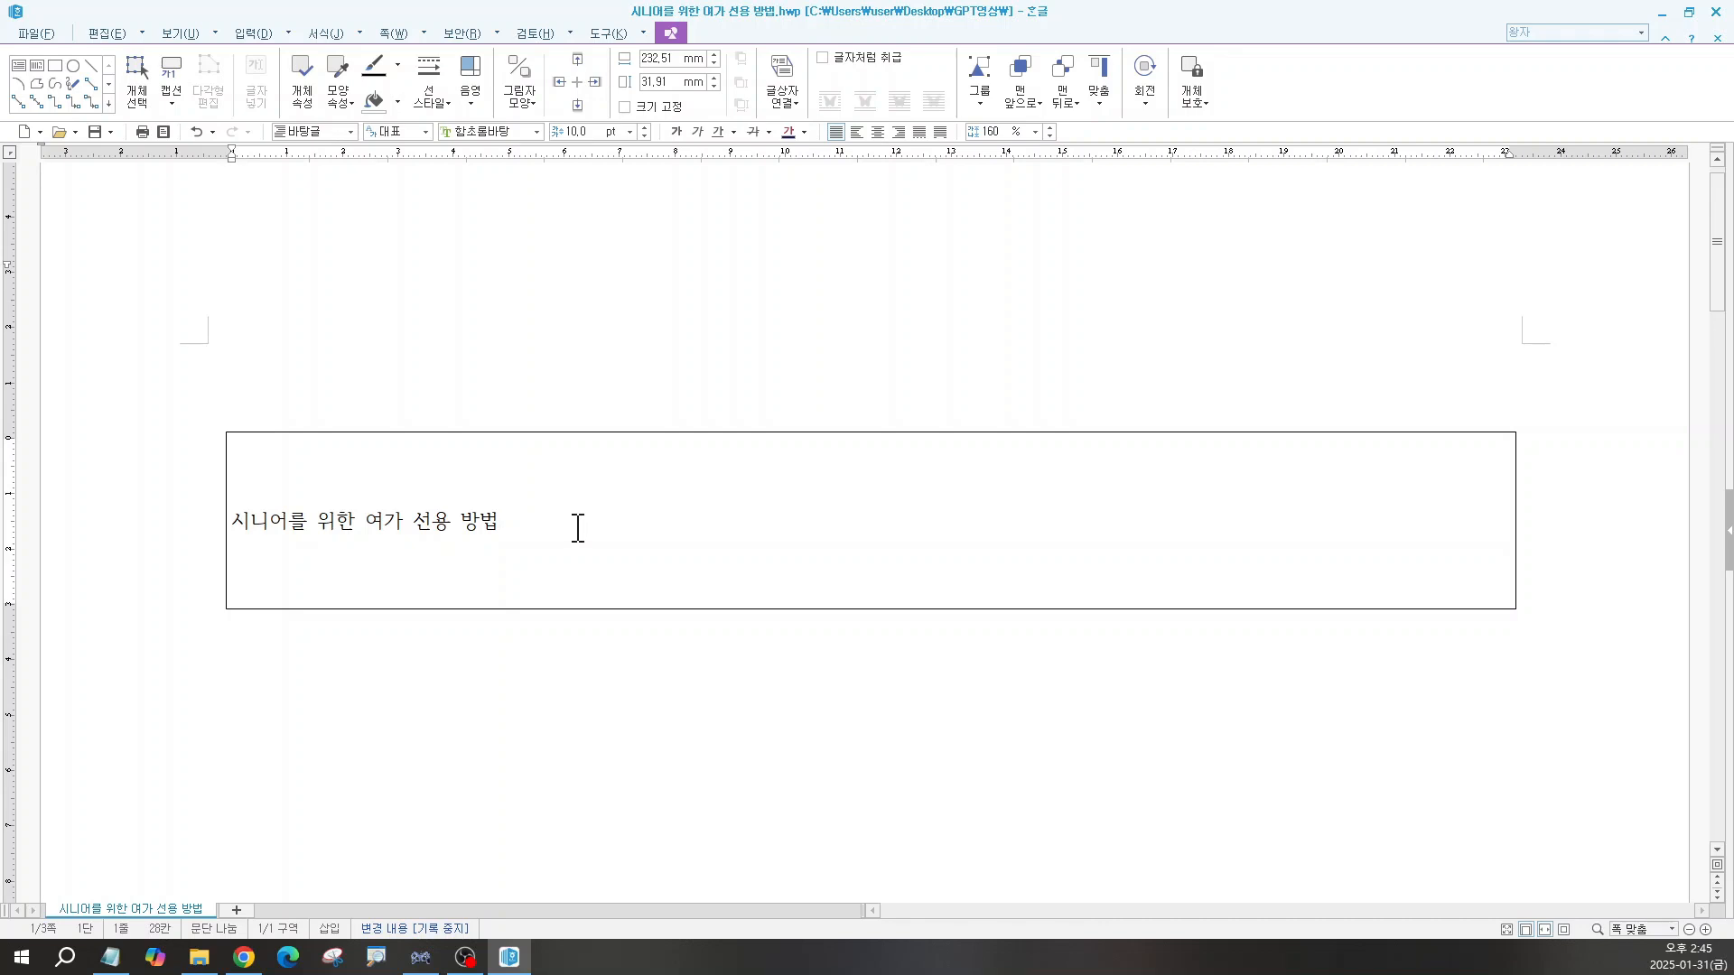
{"action": "left_click", "coordinate": [579, 434]}
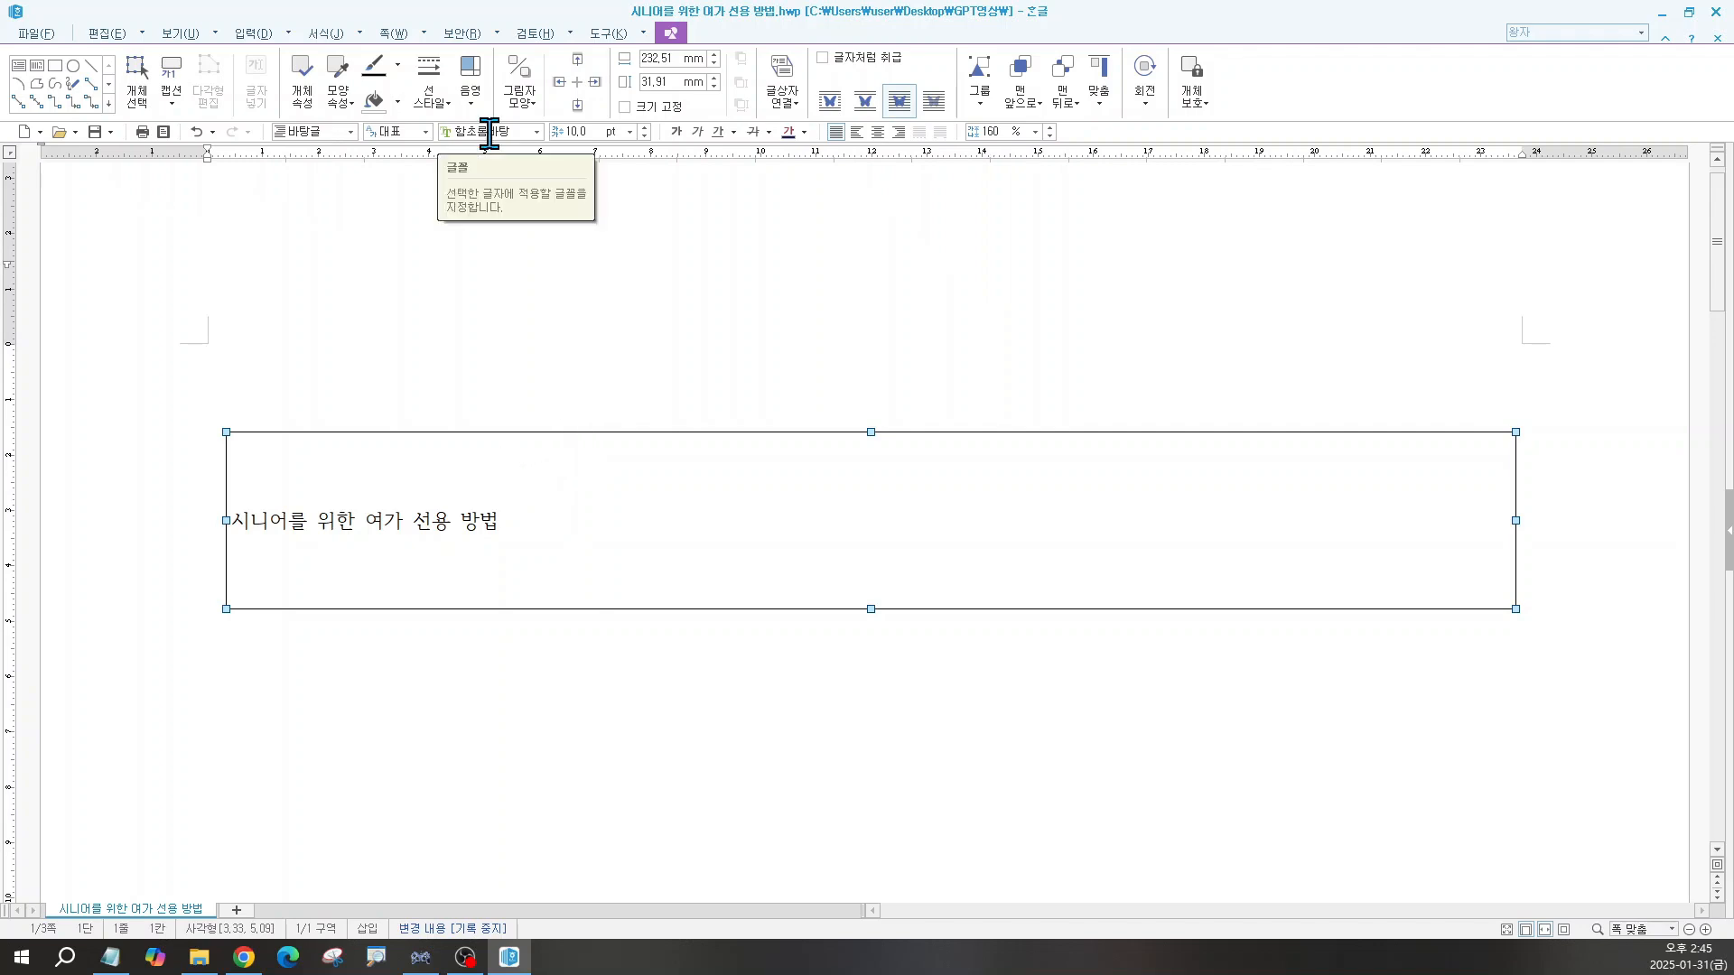
Step: Set the title text in the first page's text box to the 한컴 소망 B font at 45 pt
{"action": "left_click", "coordinate": [488, 133]}
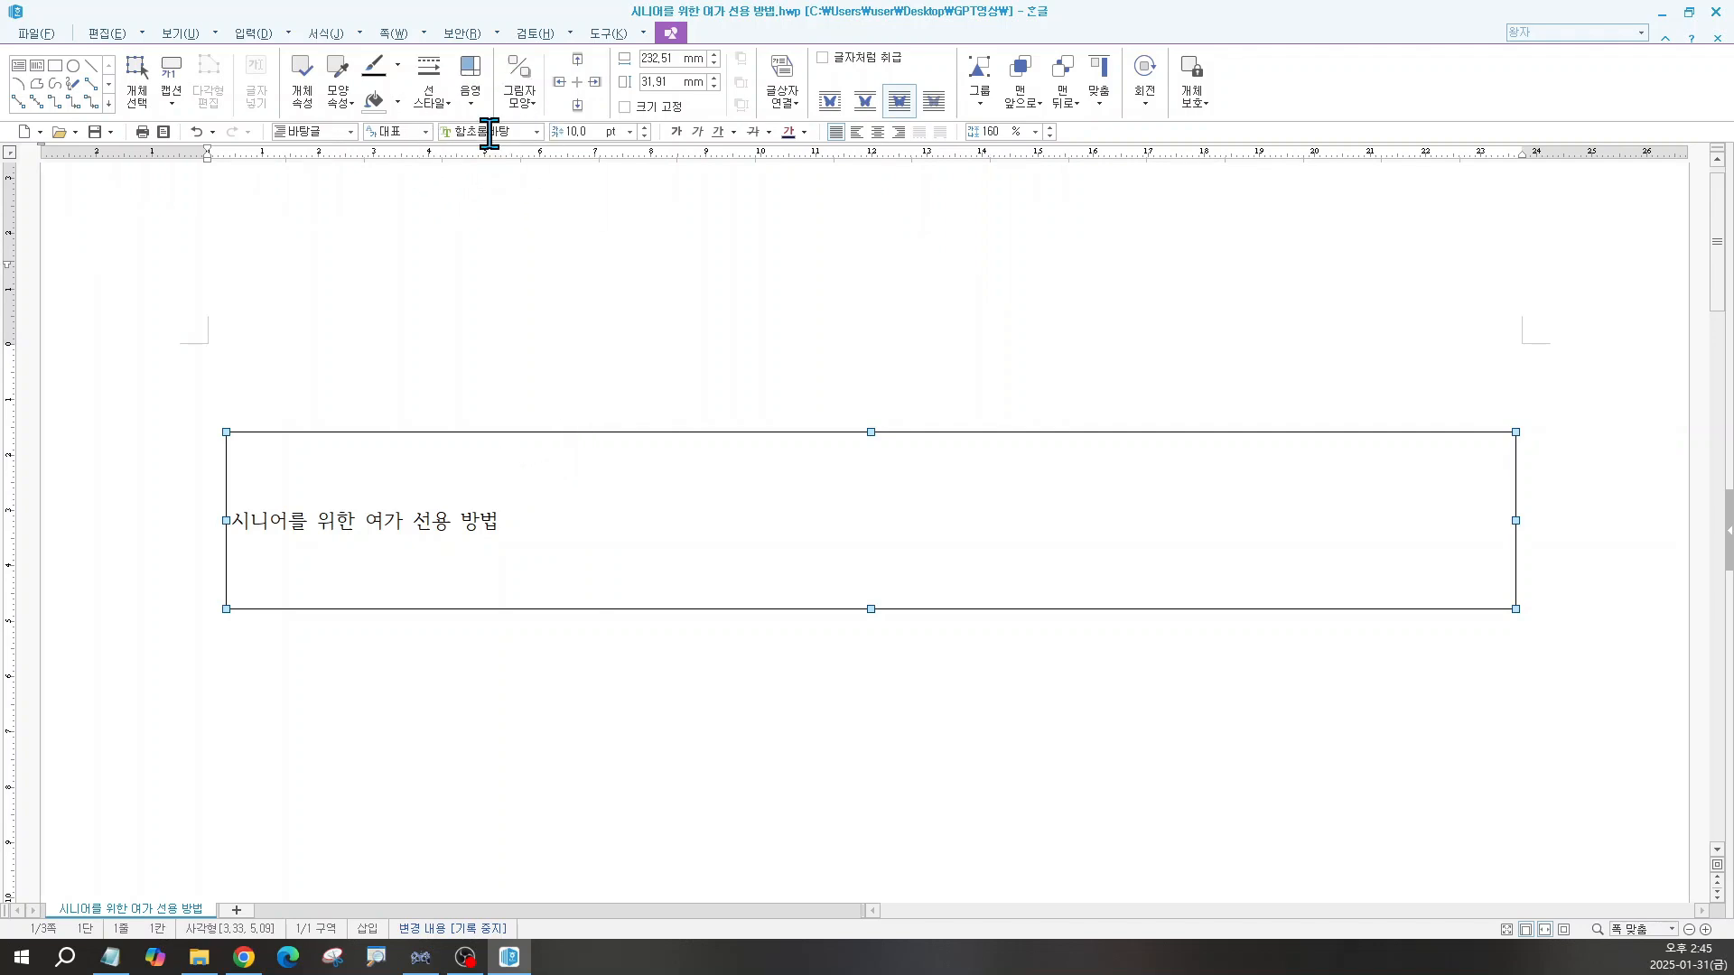
{"action": "key", "text": "ctrl"}
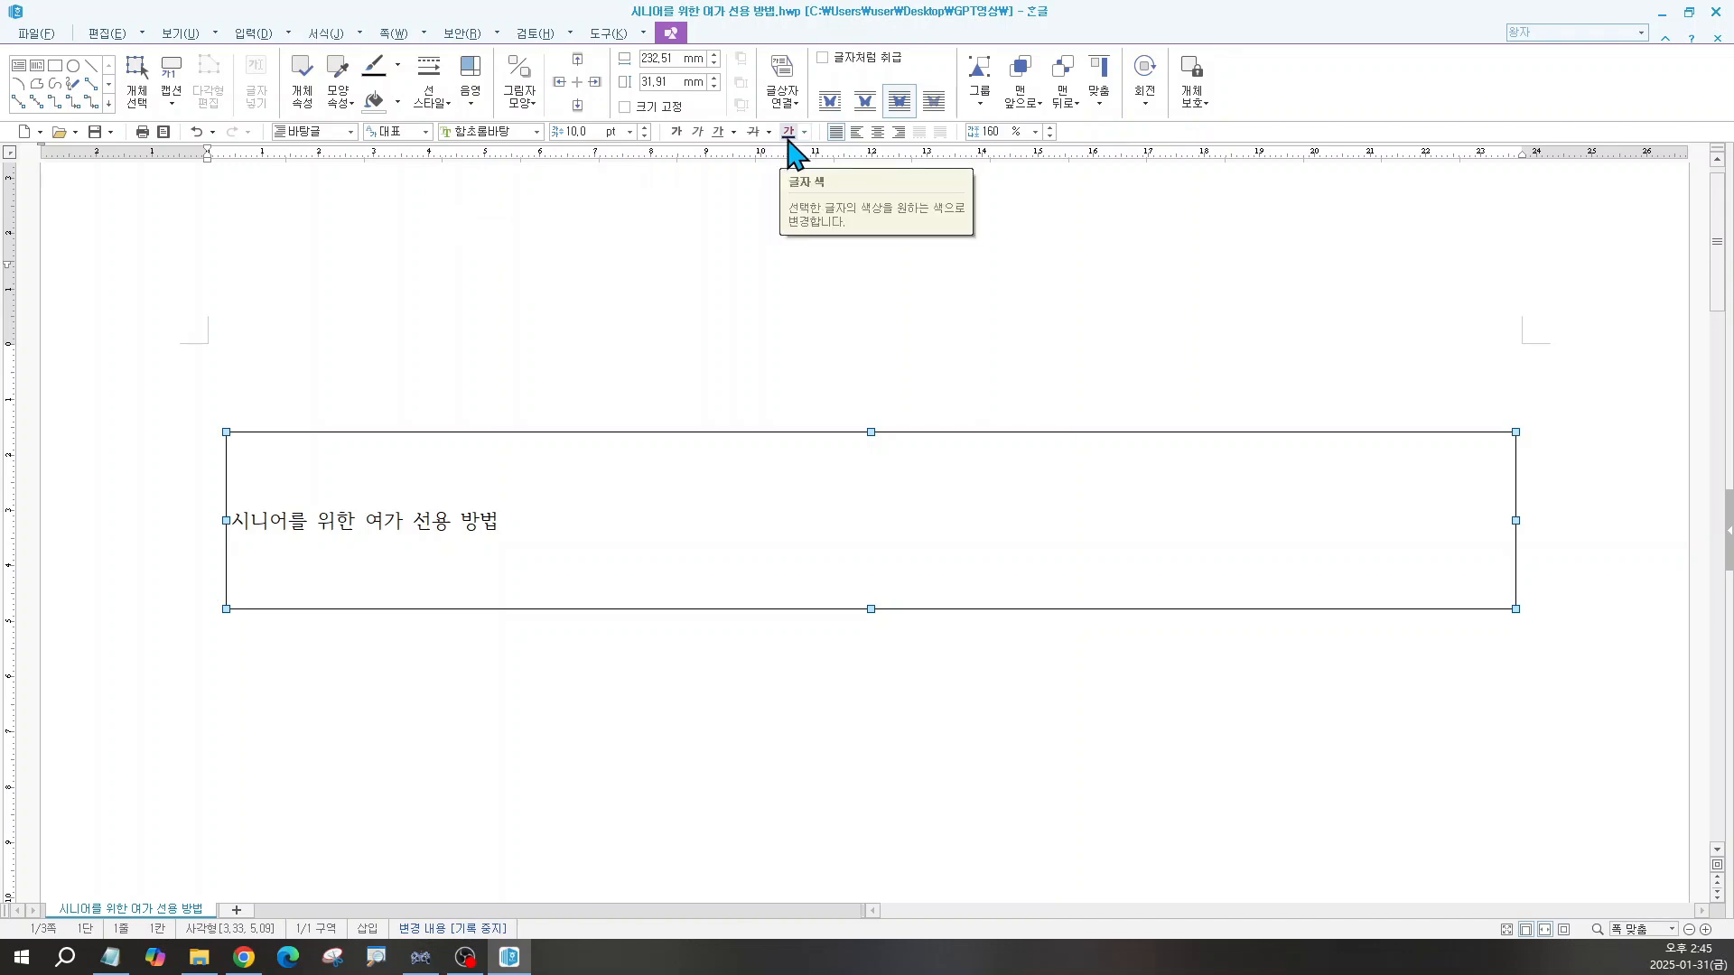
{"action": "left_click", "coordinate": [509, 133]}
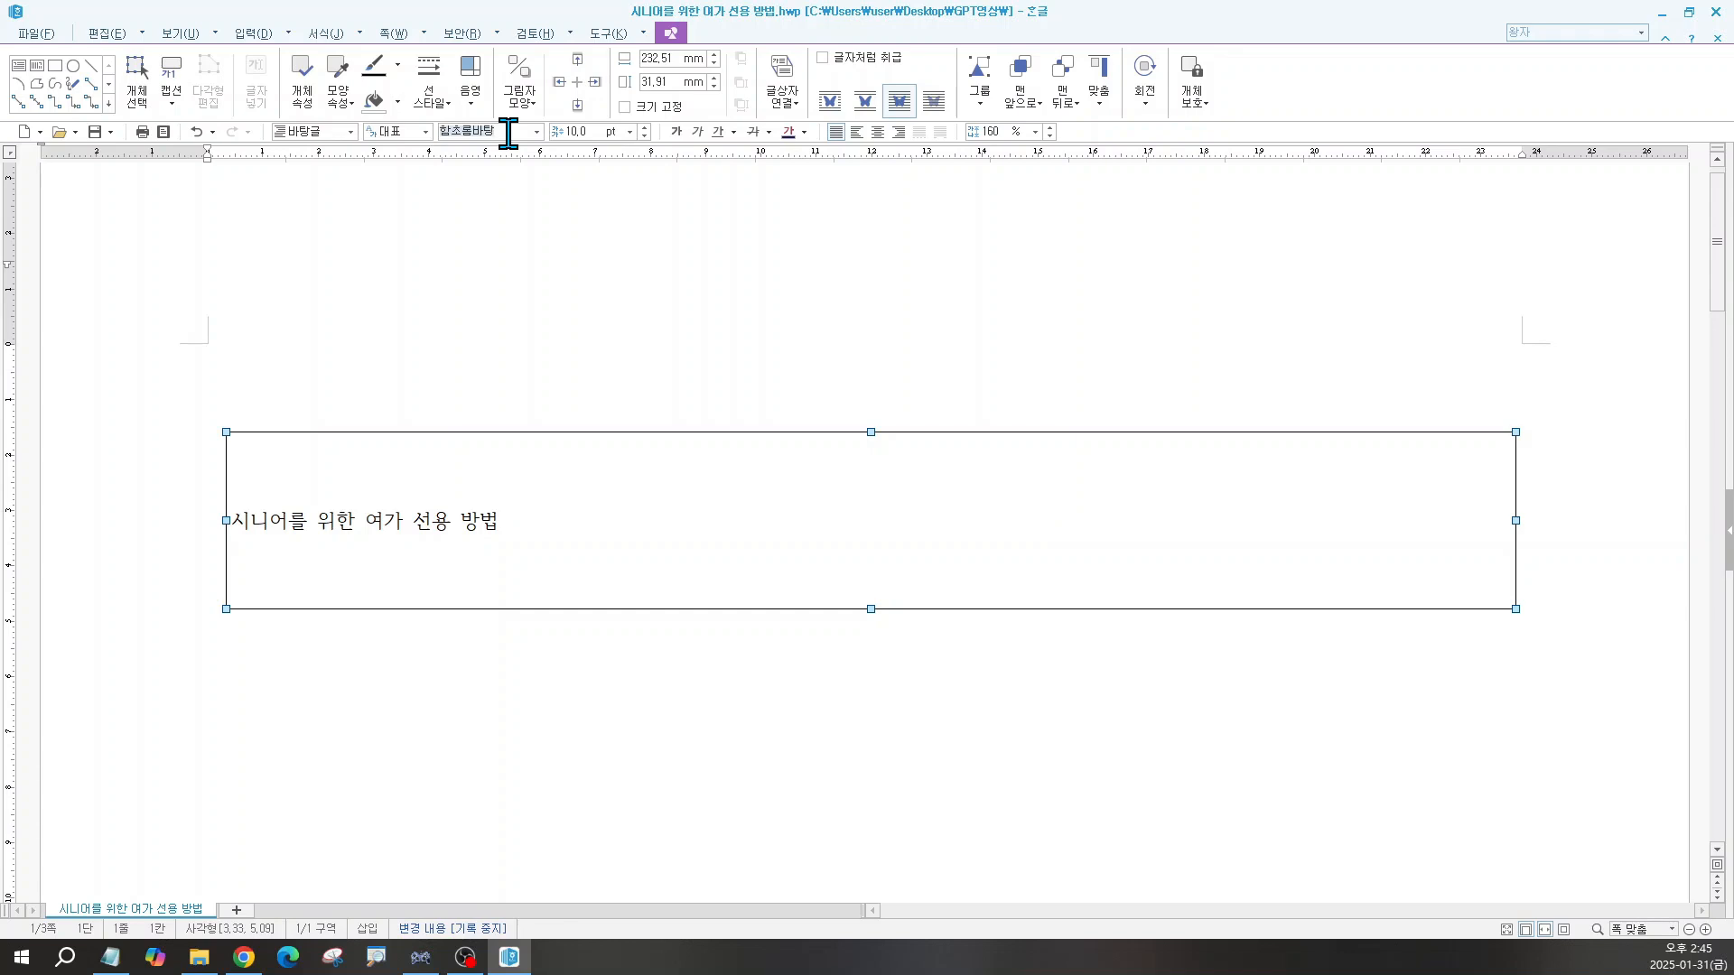
{"action": "left_click", "coordinate": [509, 133]}
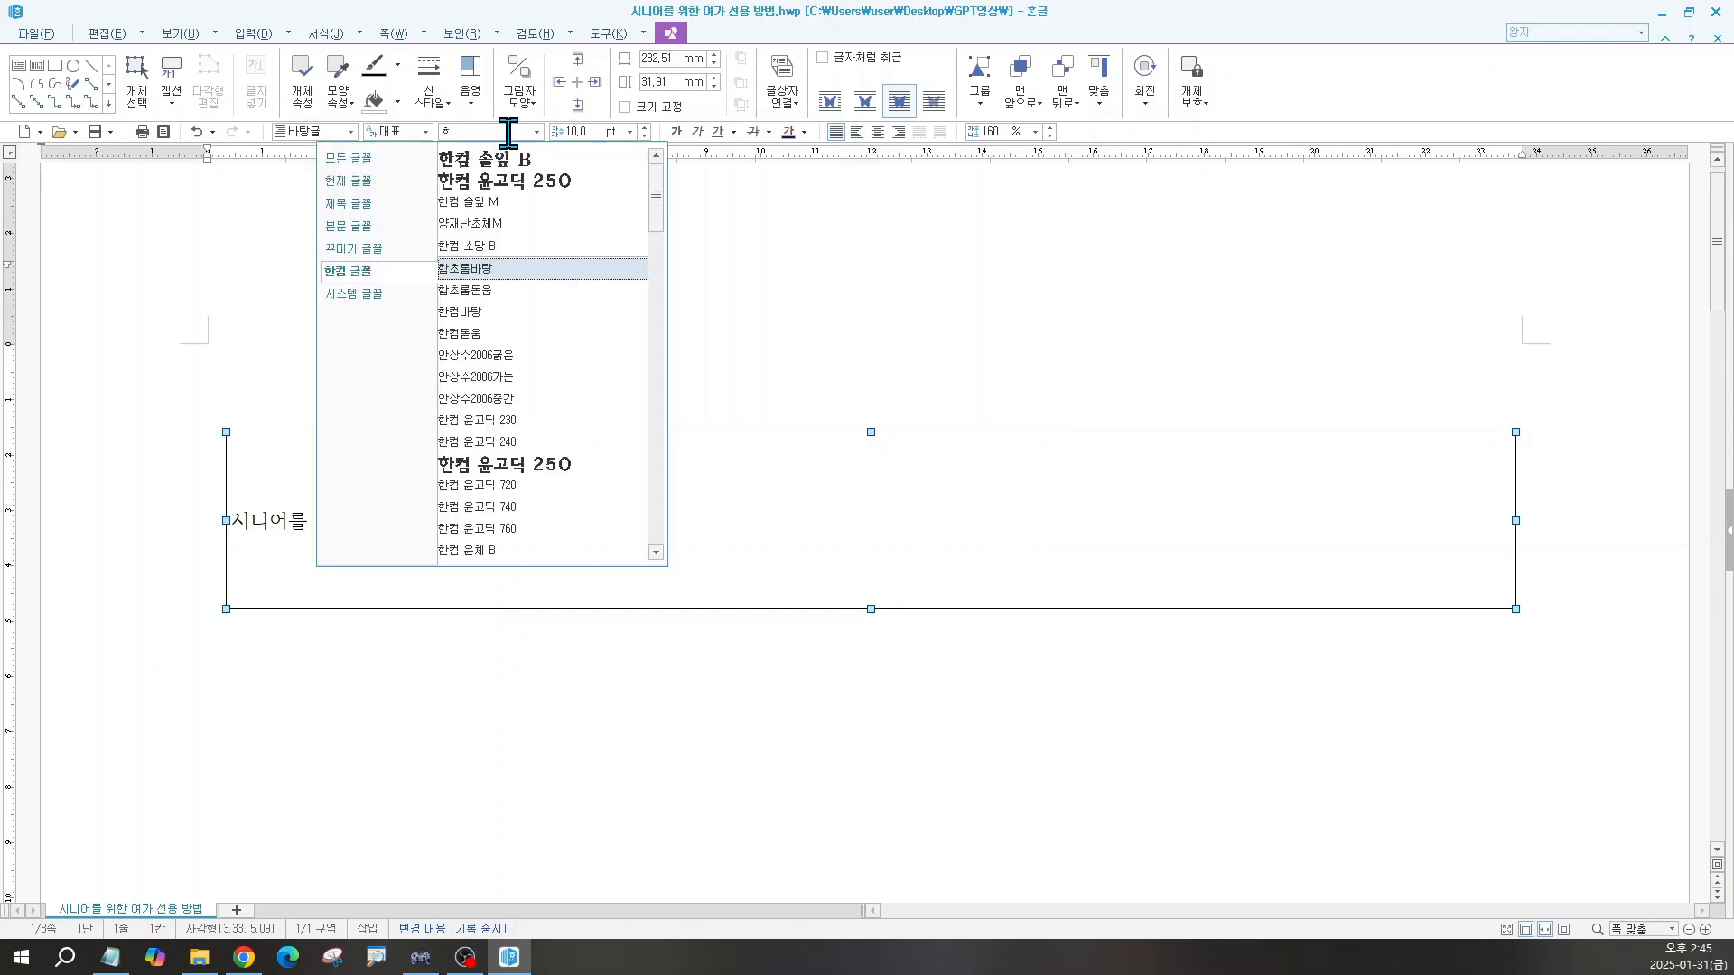
{"action": "type", "text": "한컴"}
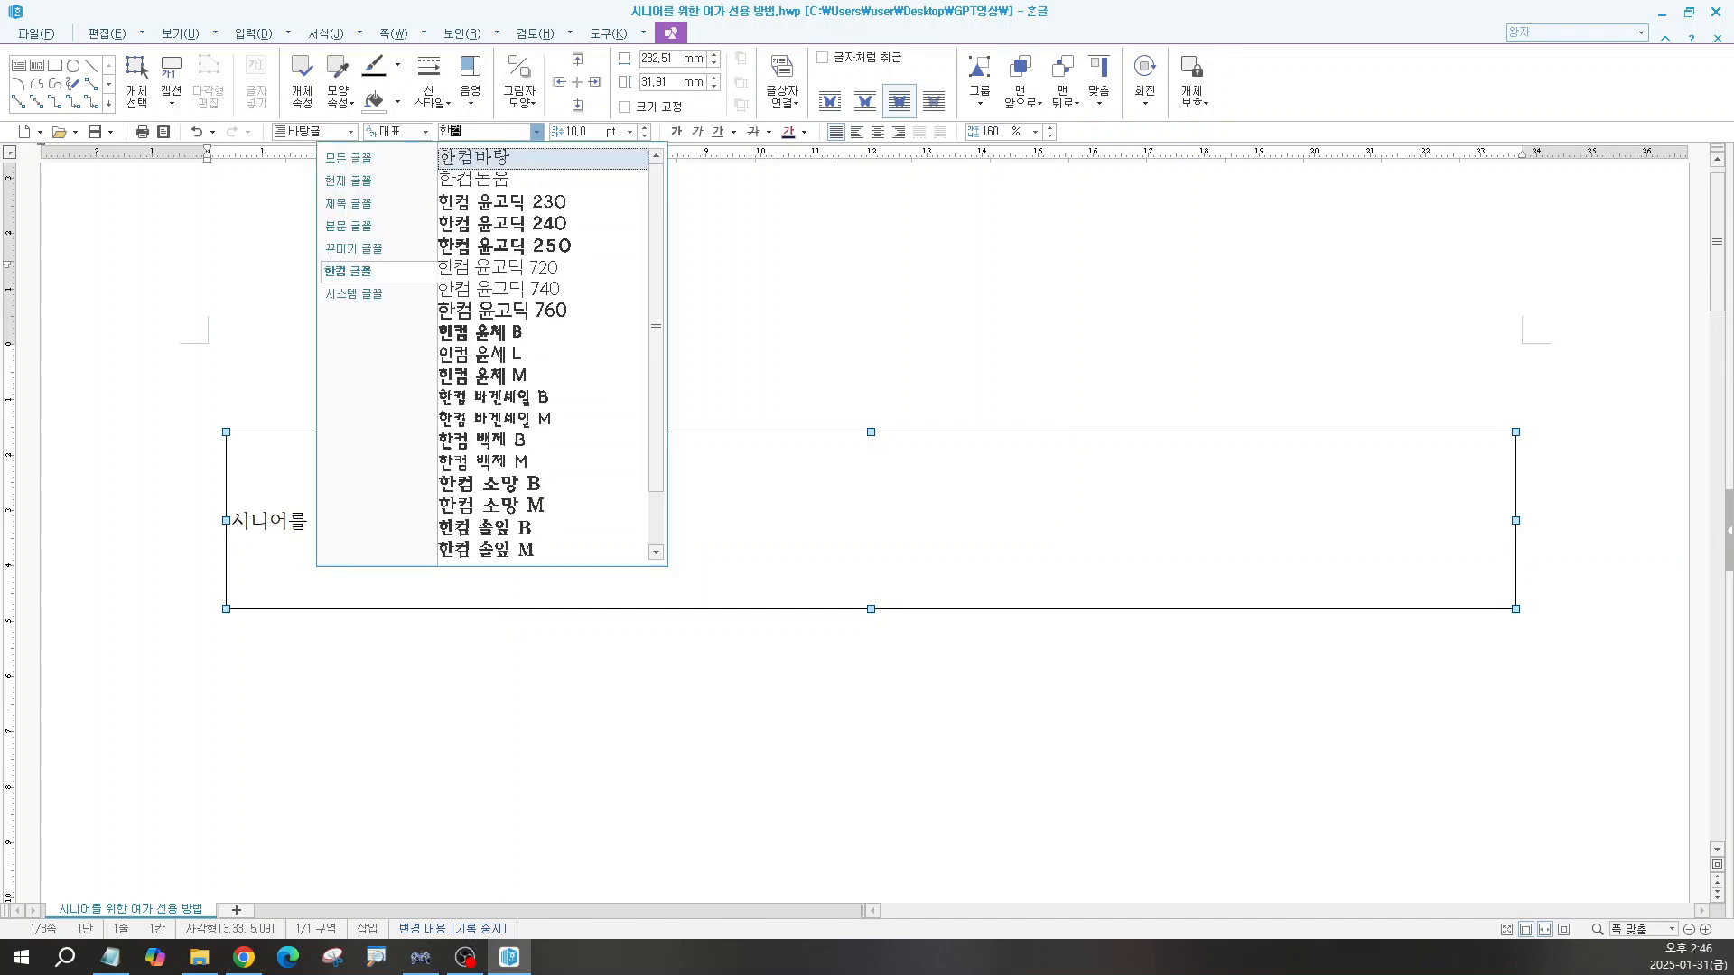
{"action": "left_click", "coordinate": [530, 491]}
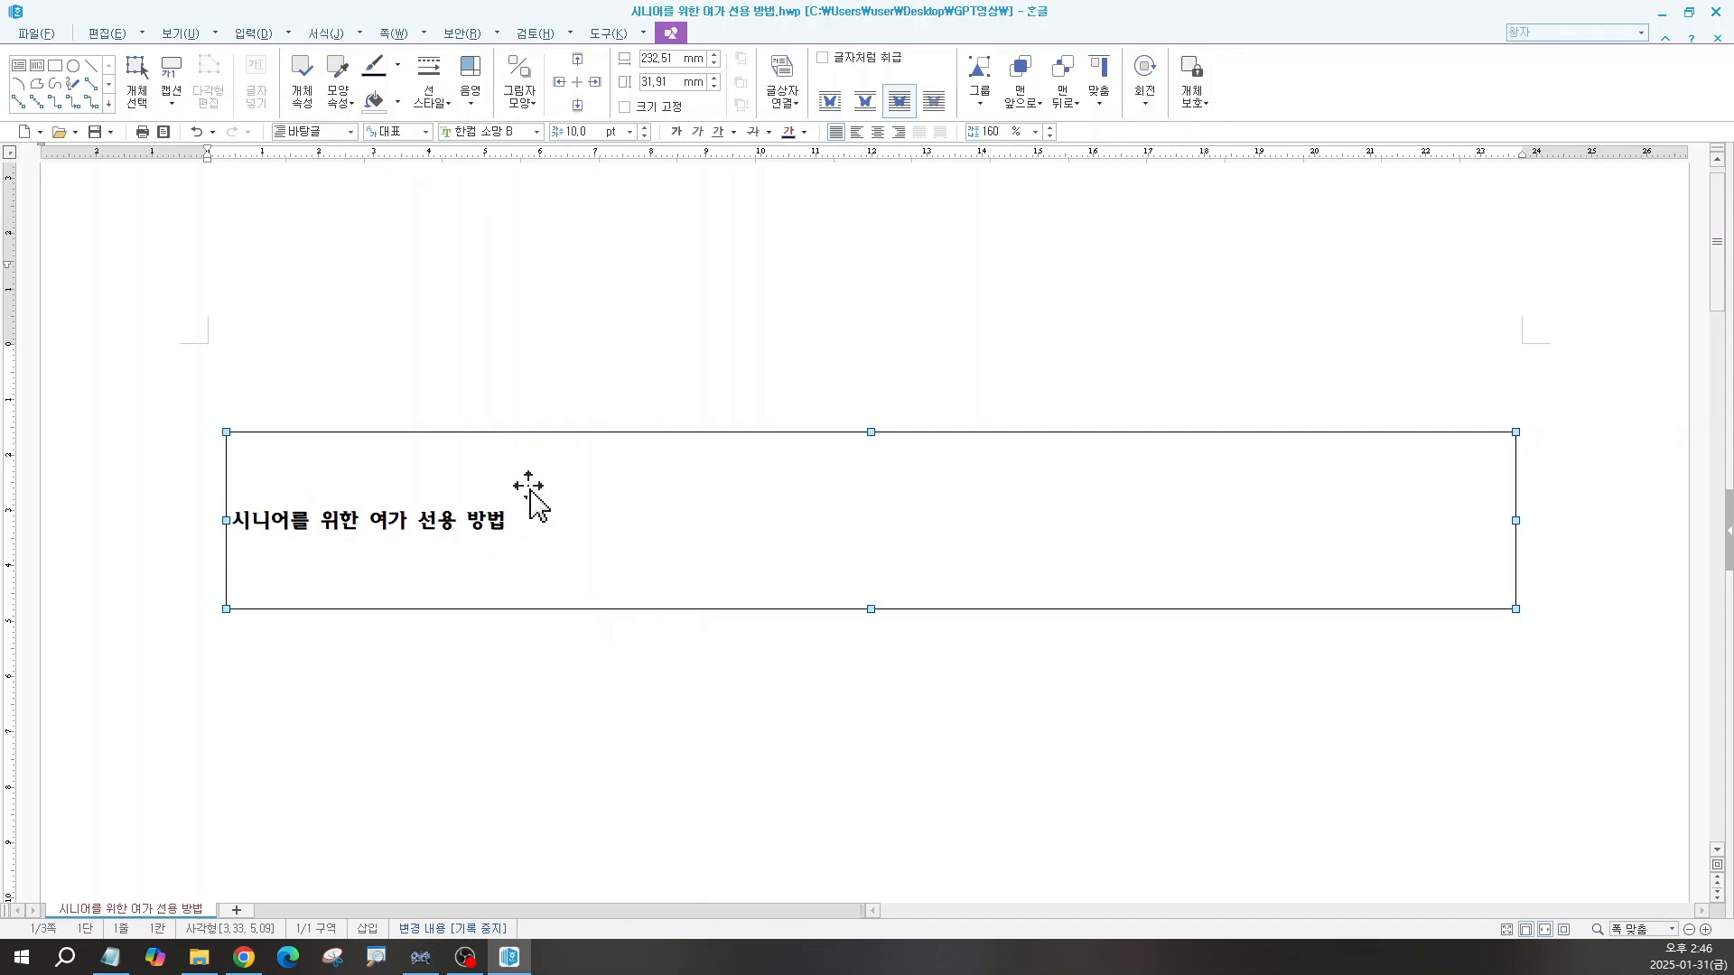
{"action": "left_click", "coordinate": [551, 127]}
{"action": "type", "text": "45"}
{"action": "key", "text": "Return"}
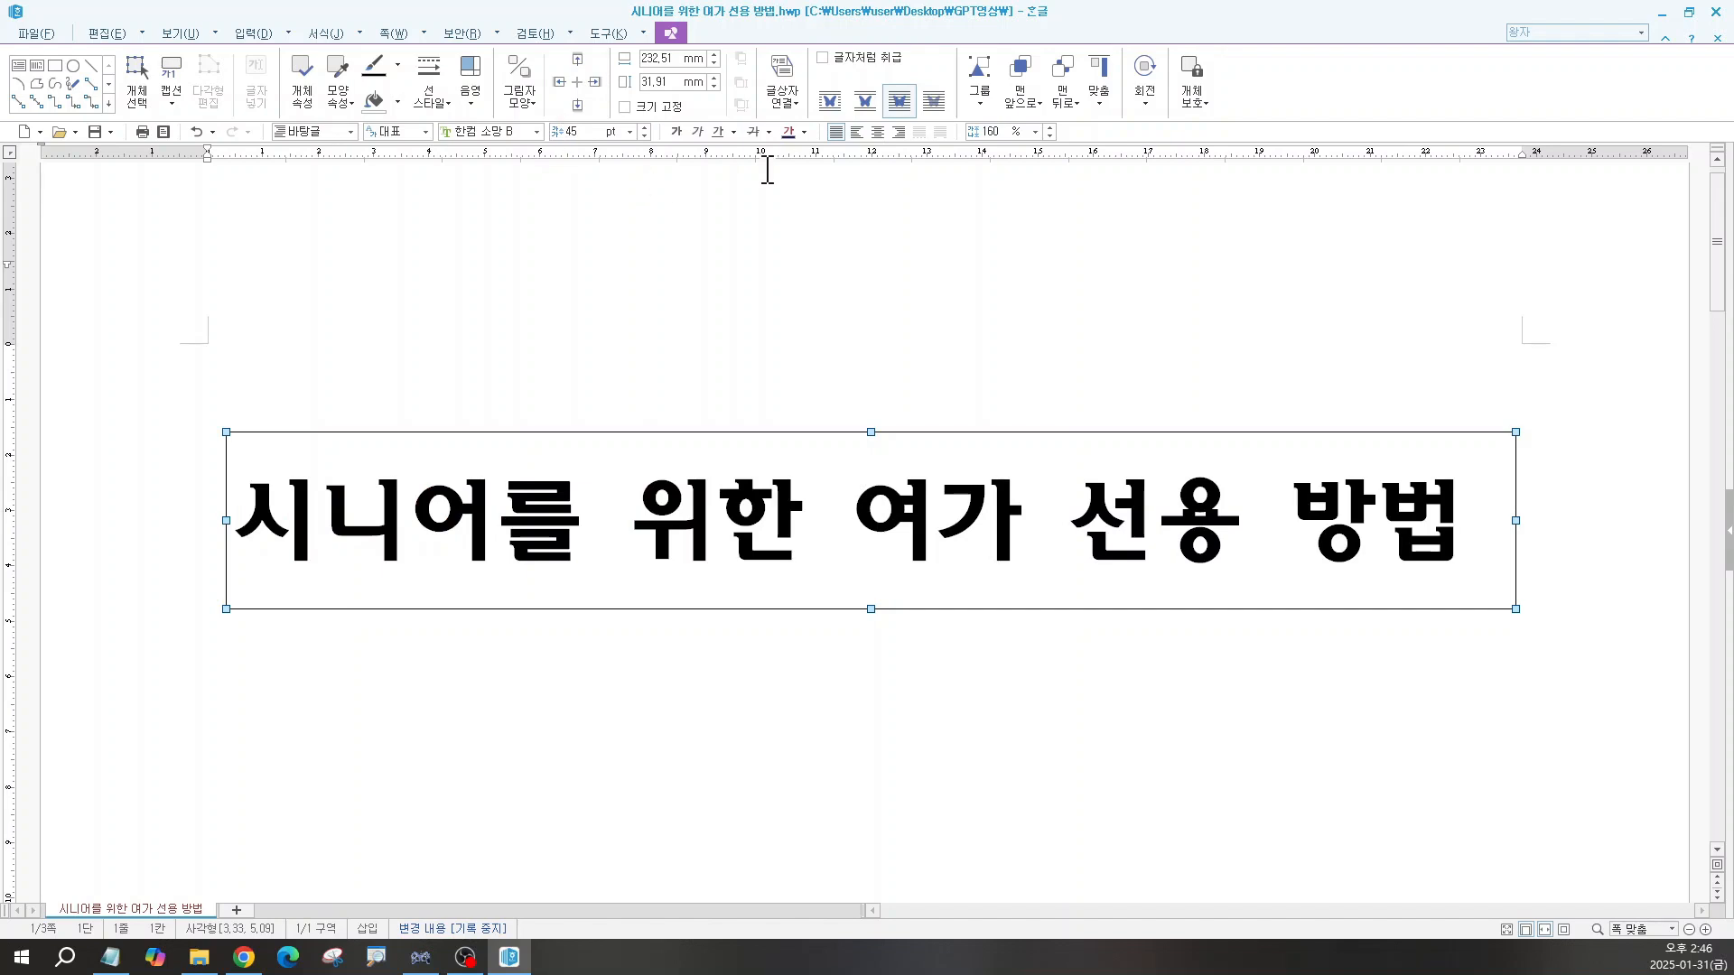
Step: Make the title text bold and dark navy, and center it within the text box
{"action": "left_click", "coordinate": [676, 132]}
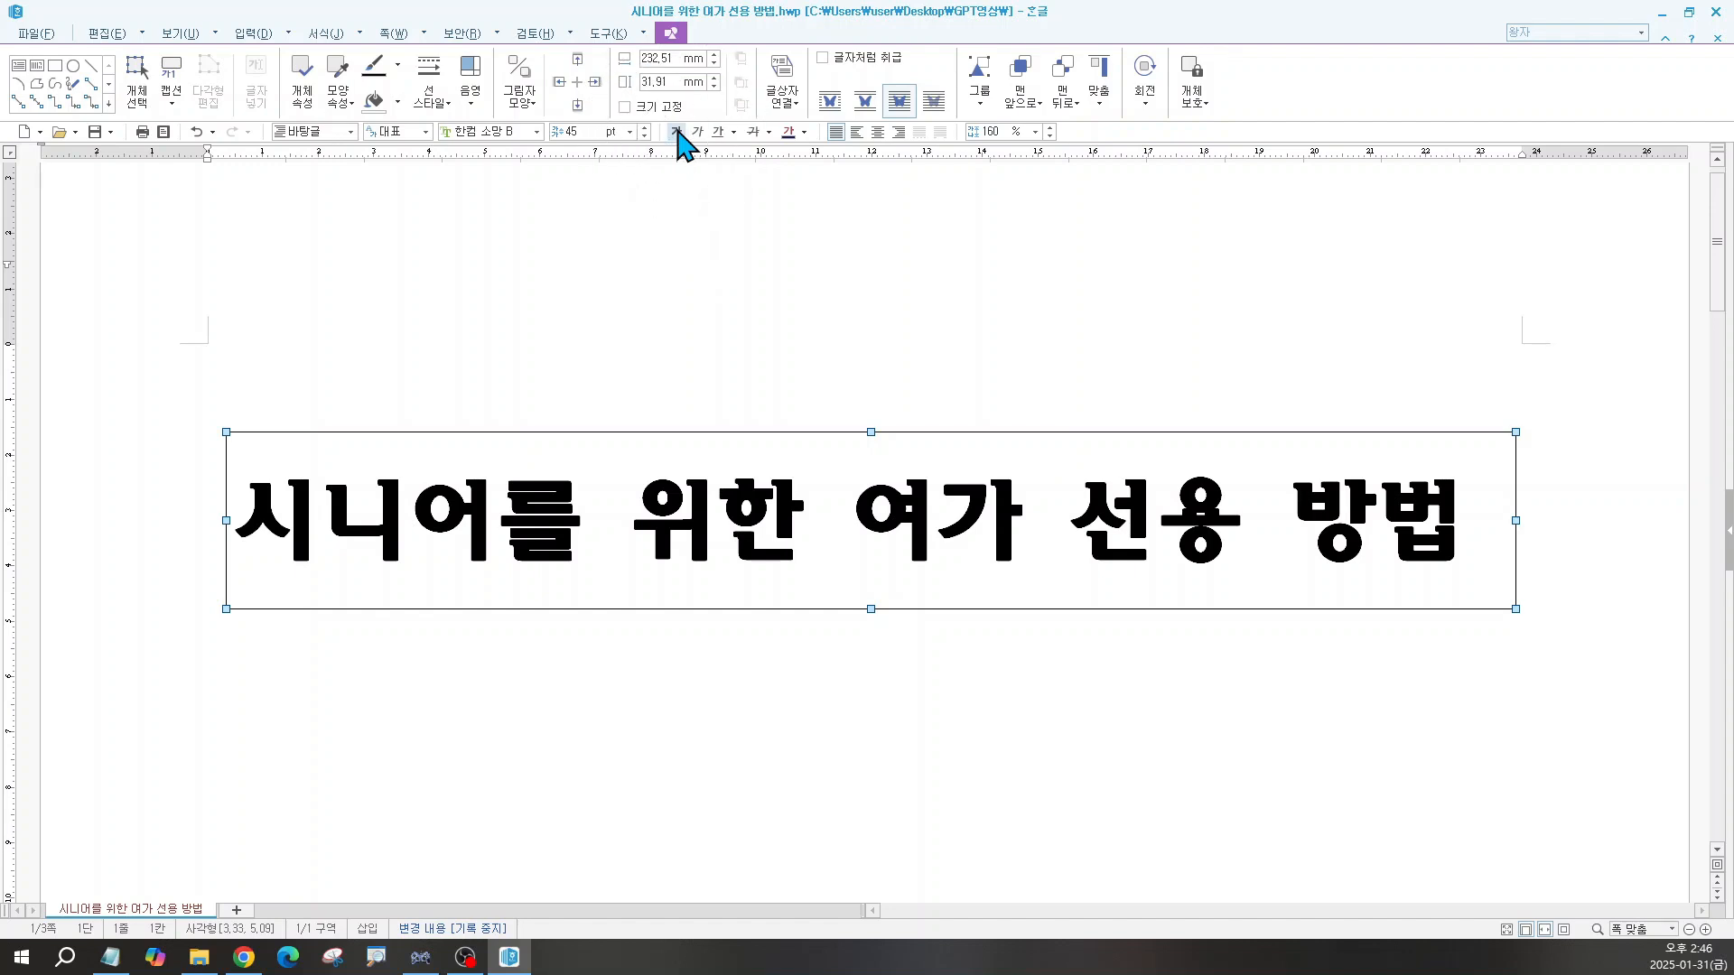
{"action": "left_click", "coordinate": [806, 132]}
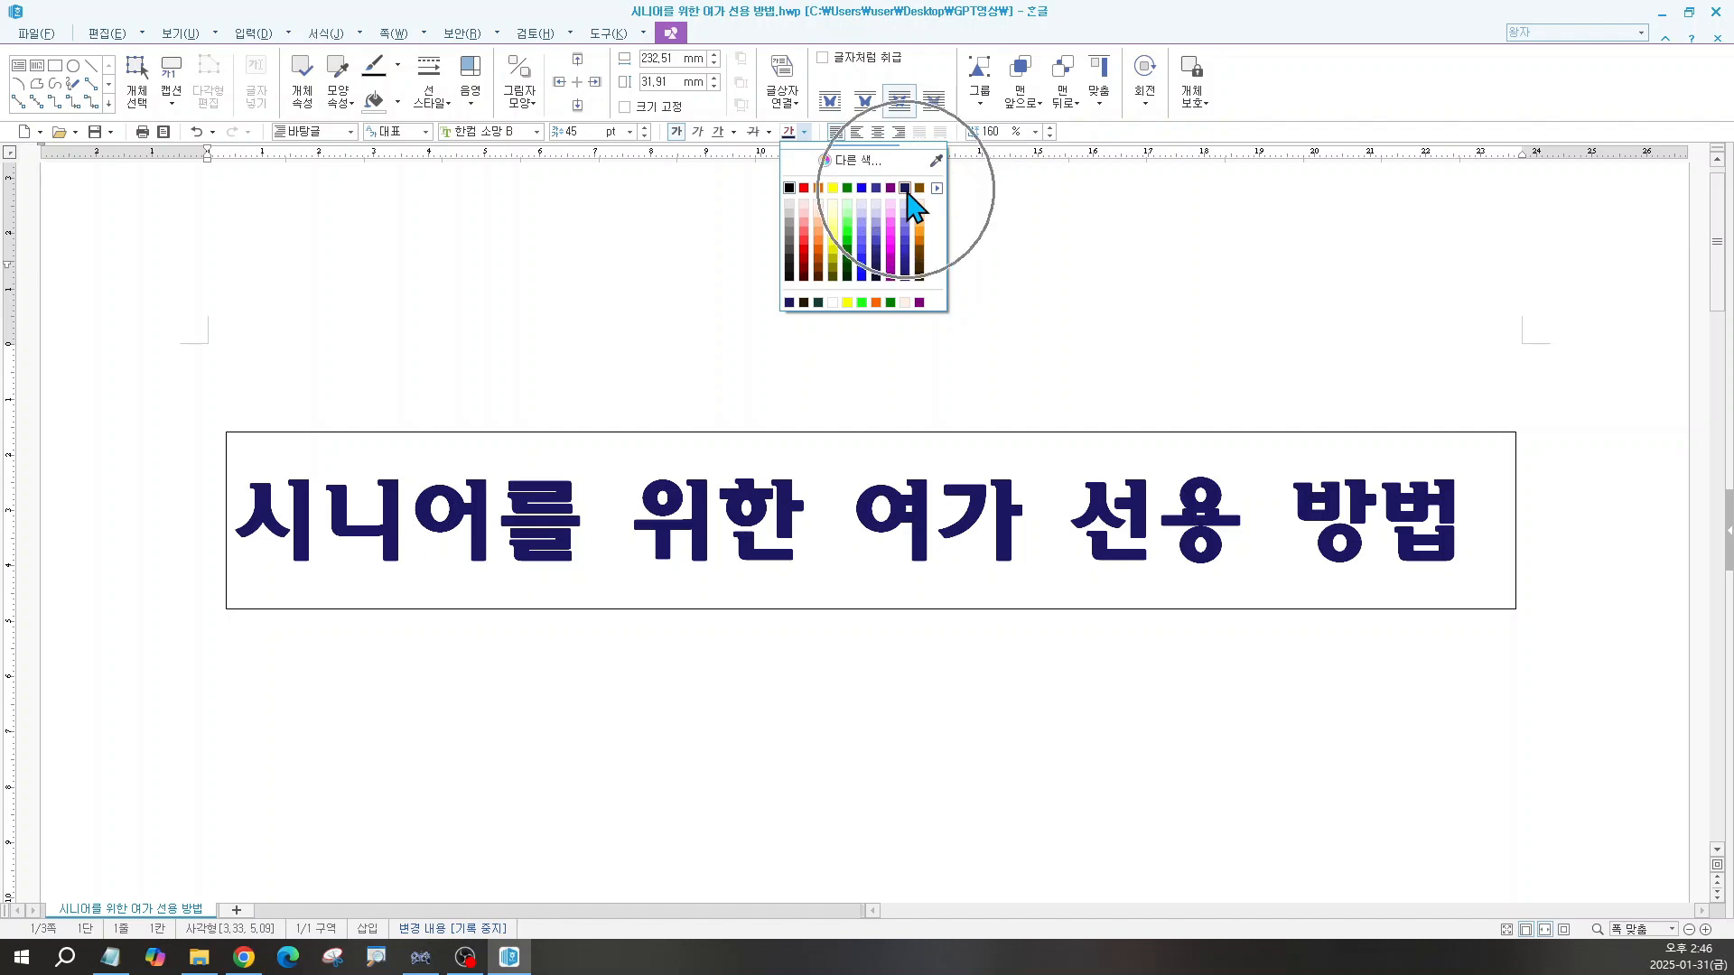
{"action": "left_click", "coordinate": [905, 188]}
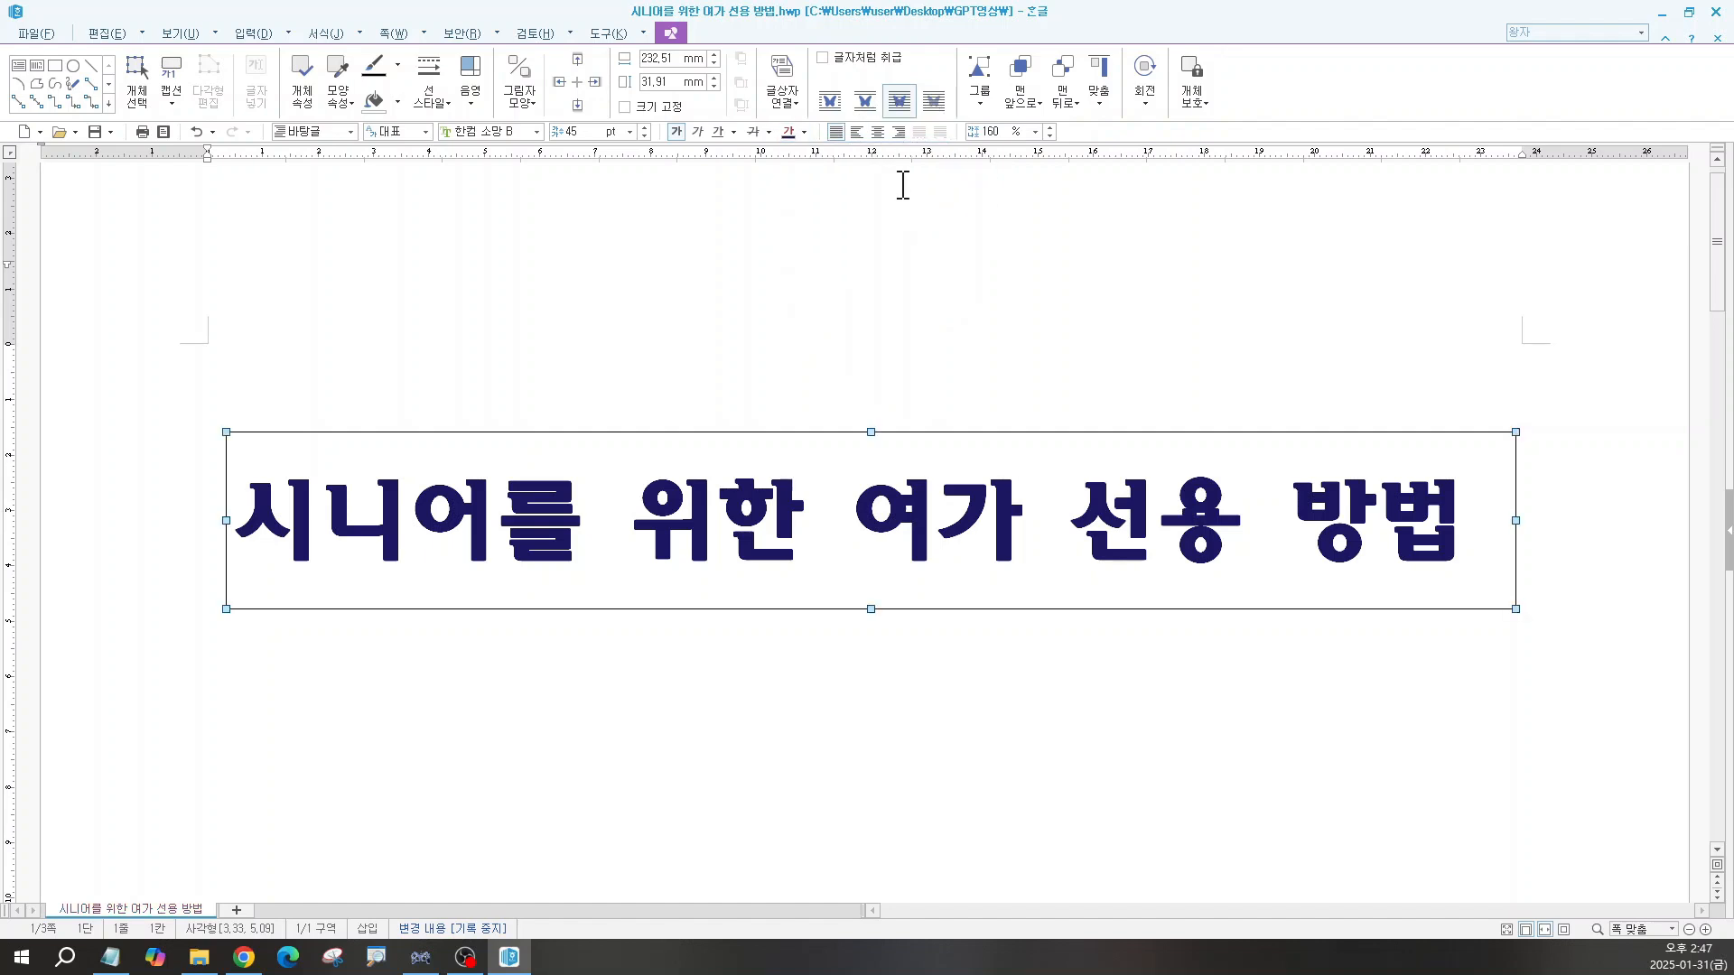
{"action": "left_click", "coordinate": [878, 133]}
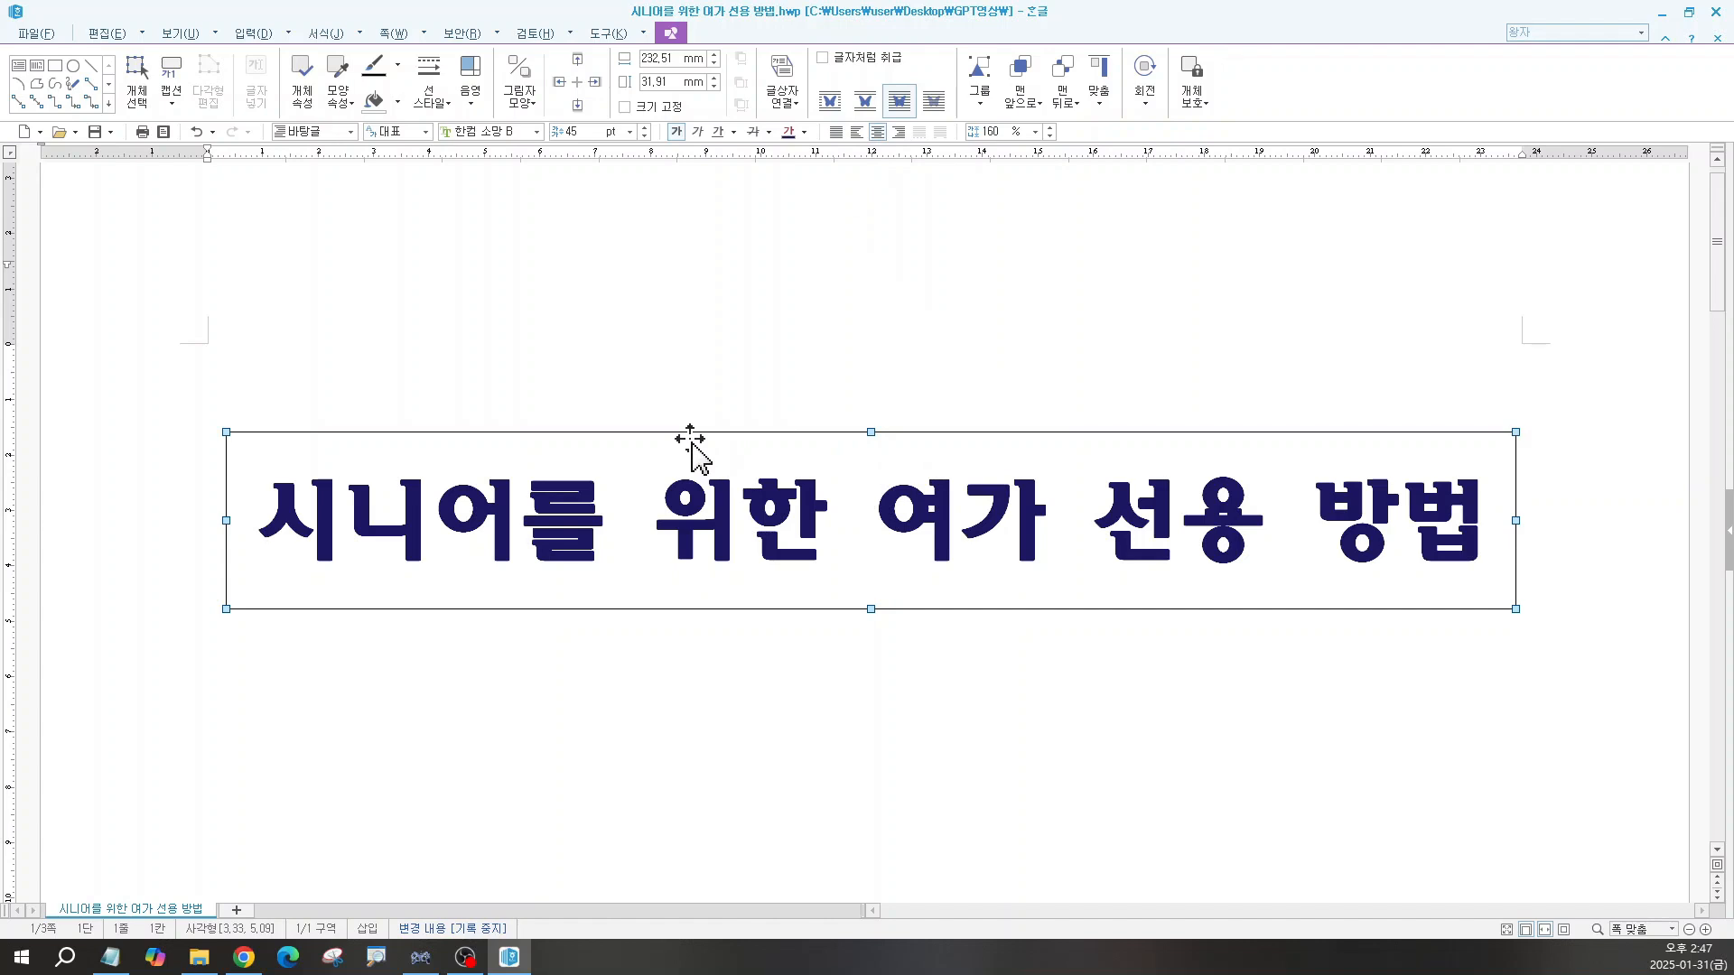
Step: Set the title text box's horizontal and vertical position to the center (가운데) of the paper in its object properties
{"action": "double_click", "coordinate": [834, 433]}
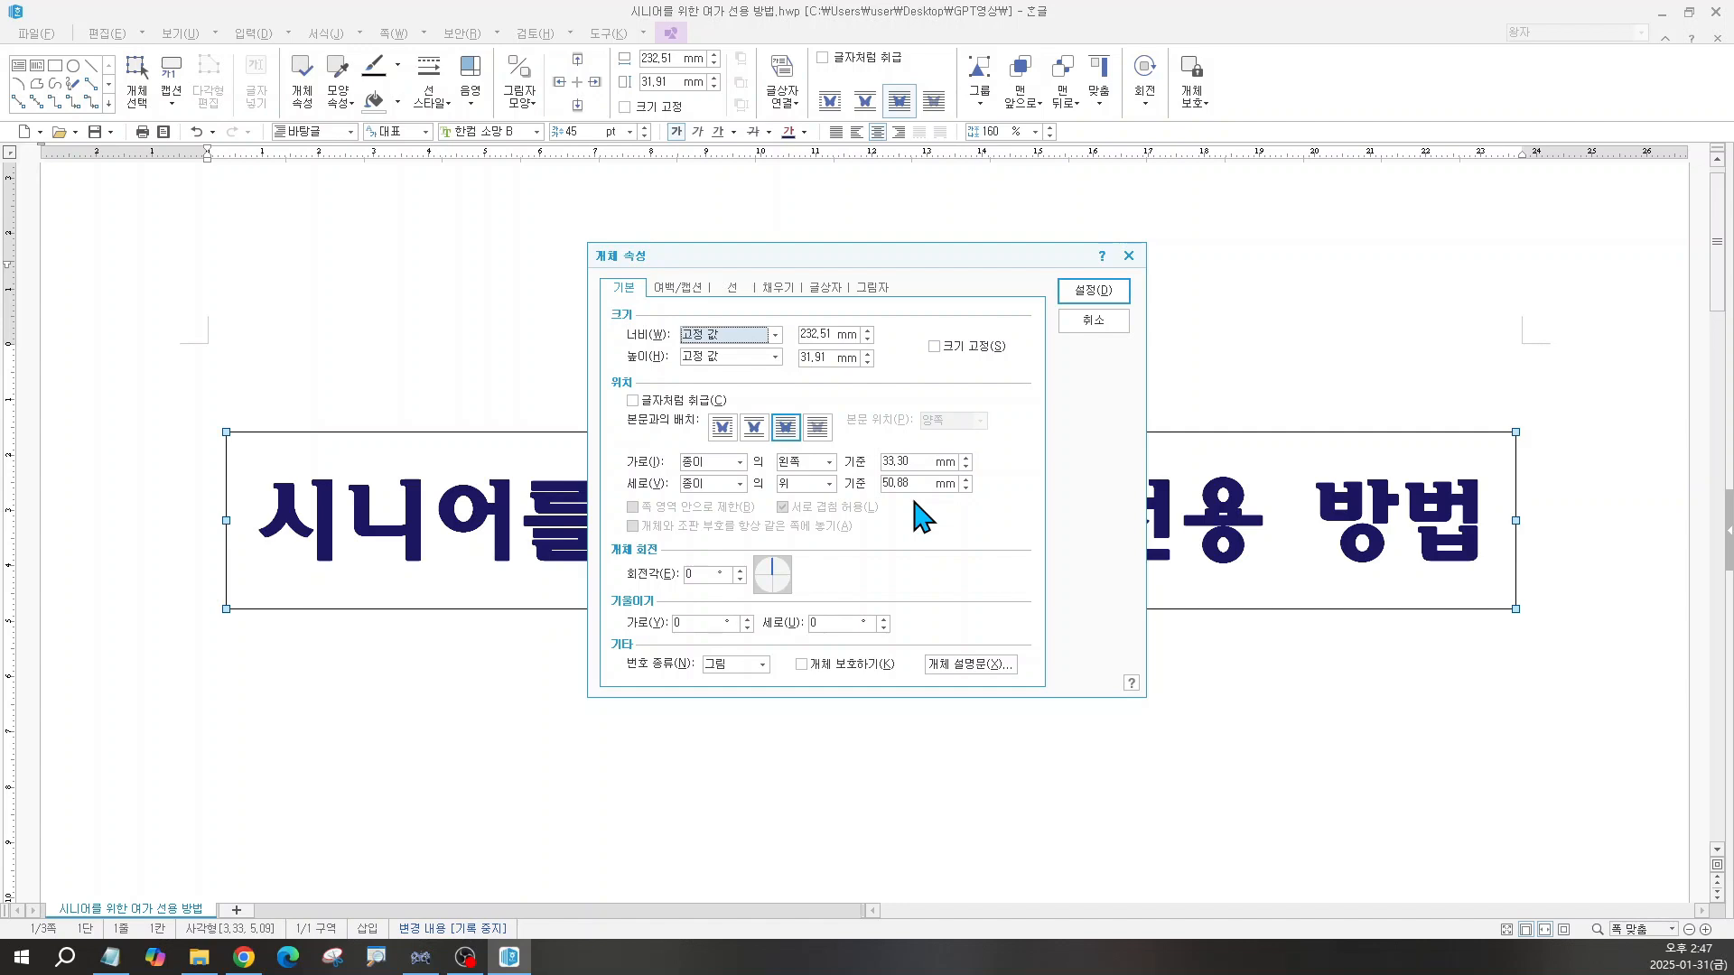
{"action": "key", "text": "ctrl"}
{"action": "key", "text": "ctrl"}
{"action": "key", "text": "ctrl"}
{"action": "key", "text": "ctrl"}
{"action": "left_click", "coordinate": [829, 462]}
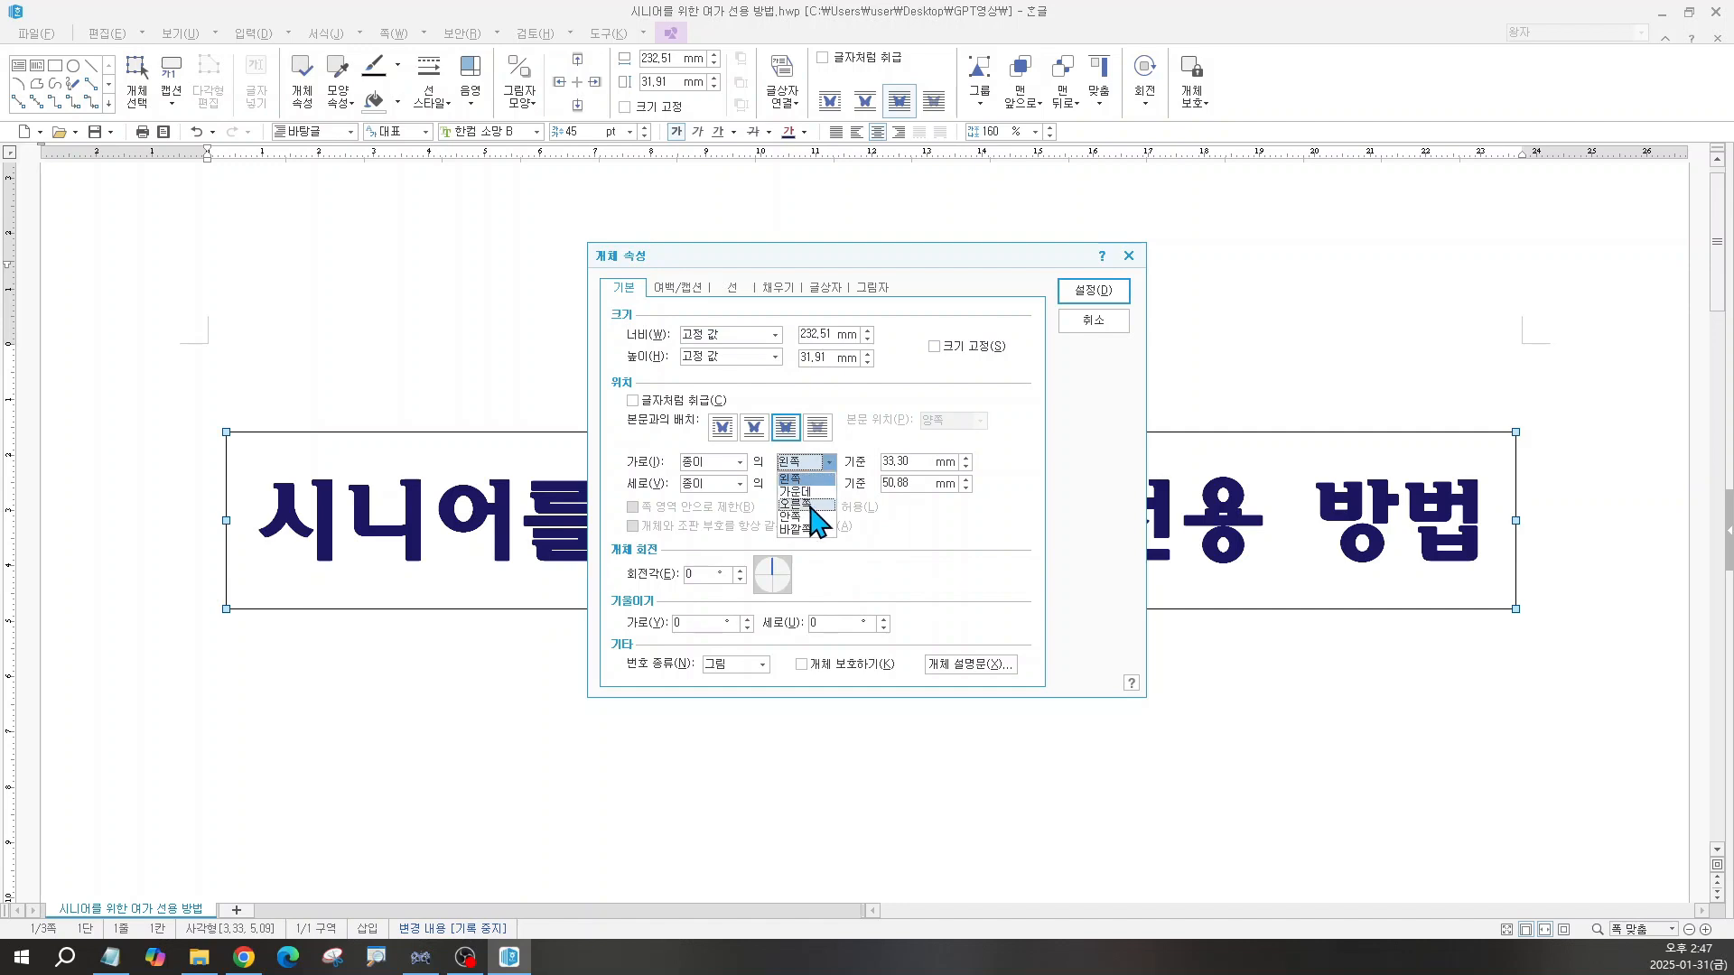
{"action": "left_click", "coordinate": [795, 492]}
{"action": "key", "text": "ctrl"}
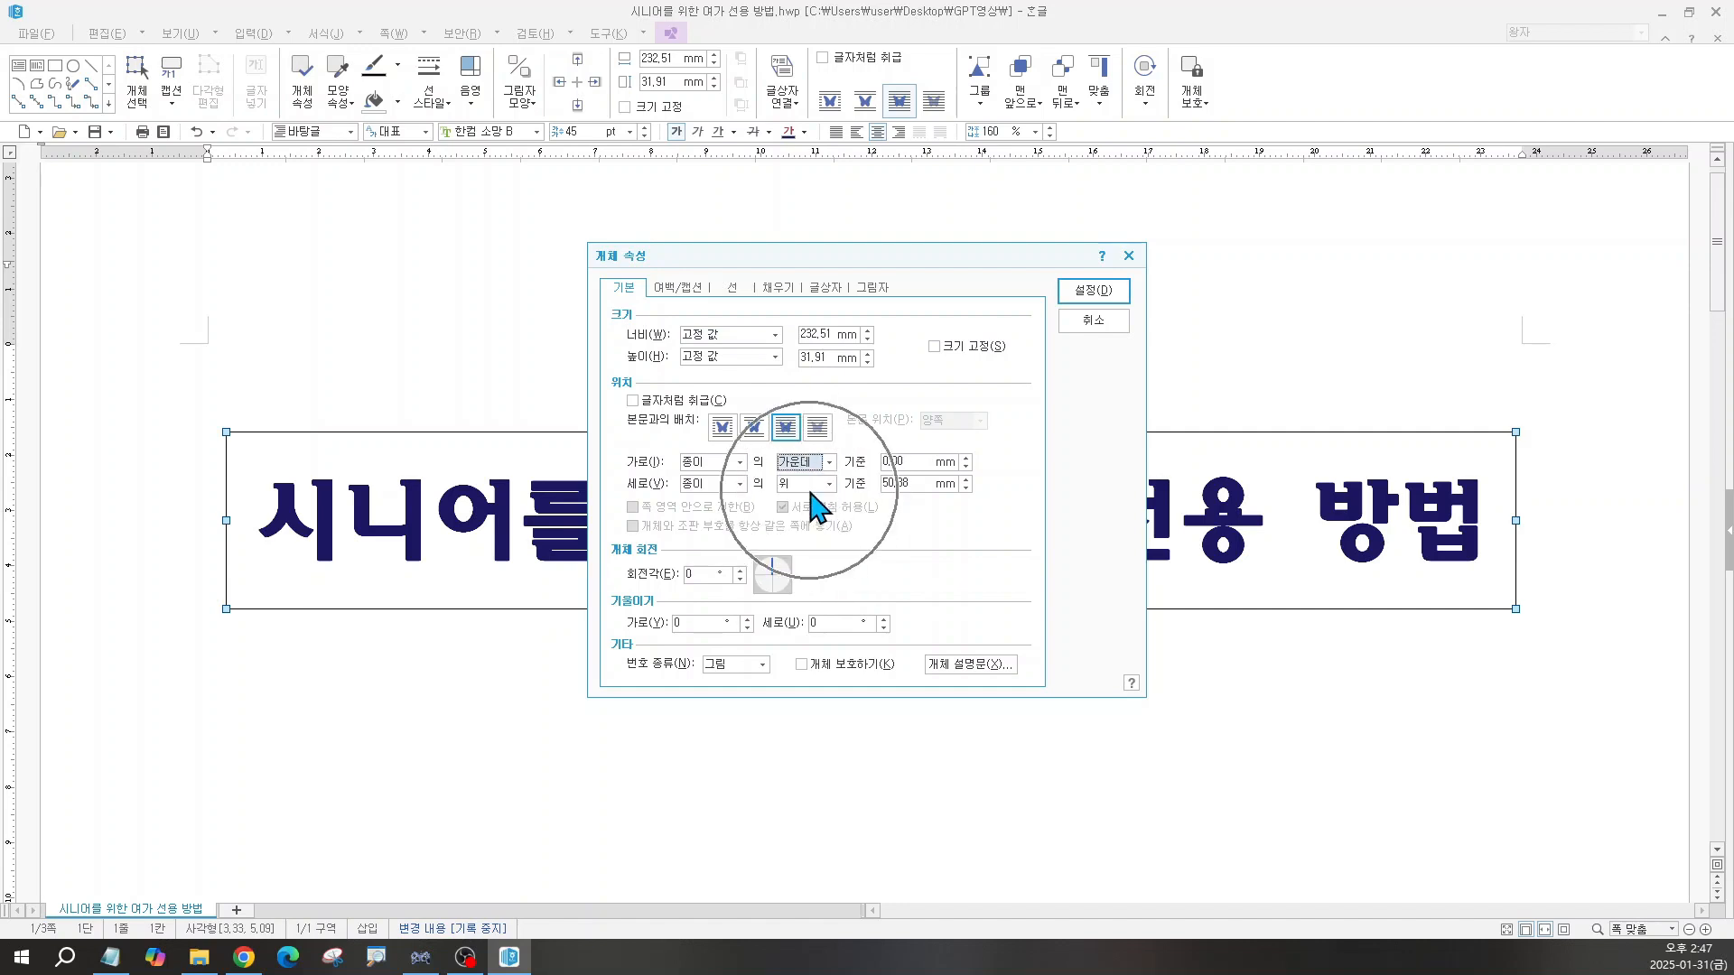
{"action": "left_click", "coordinate": [815, 485]}
{"action": "key", "text": "ctrl"}
{"action": "left_click", "coordinate": [799, 512]}
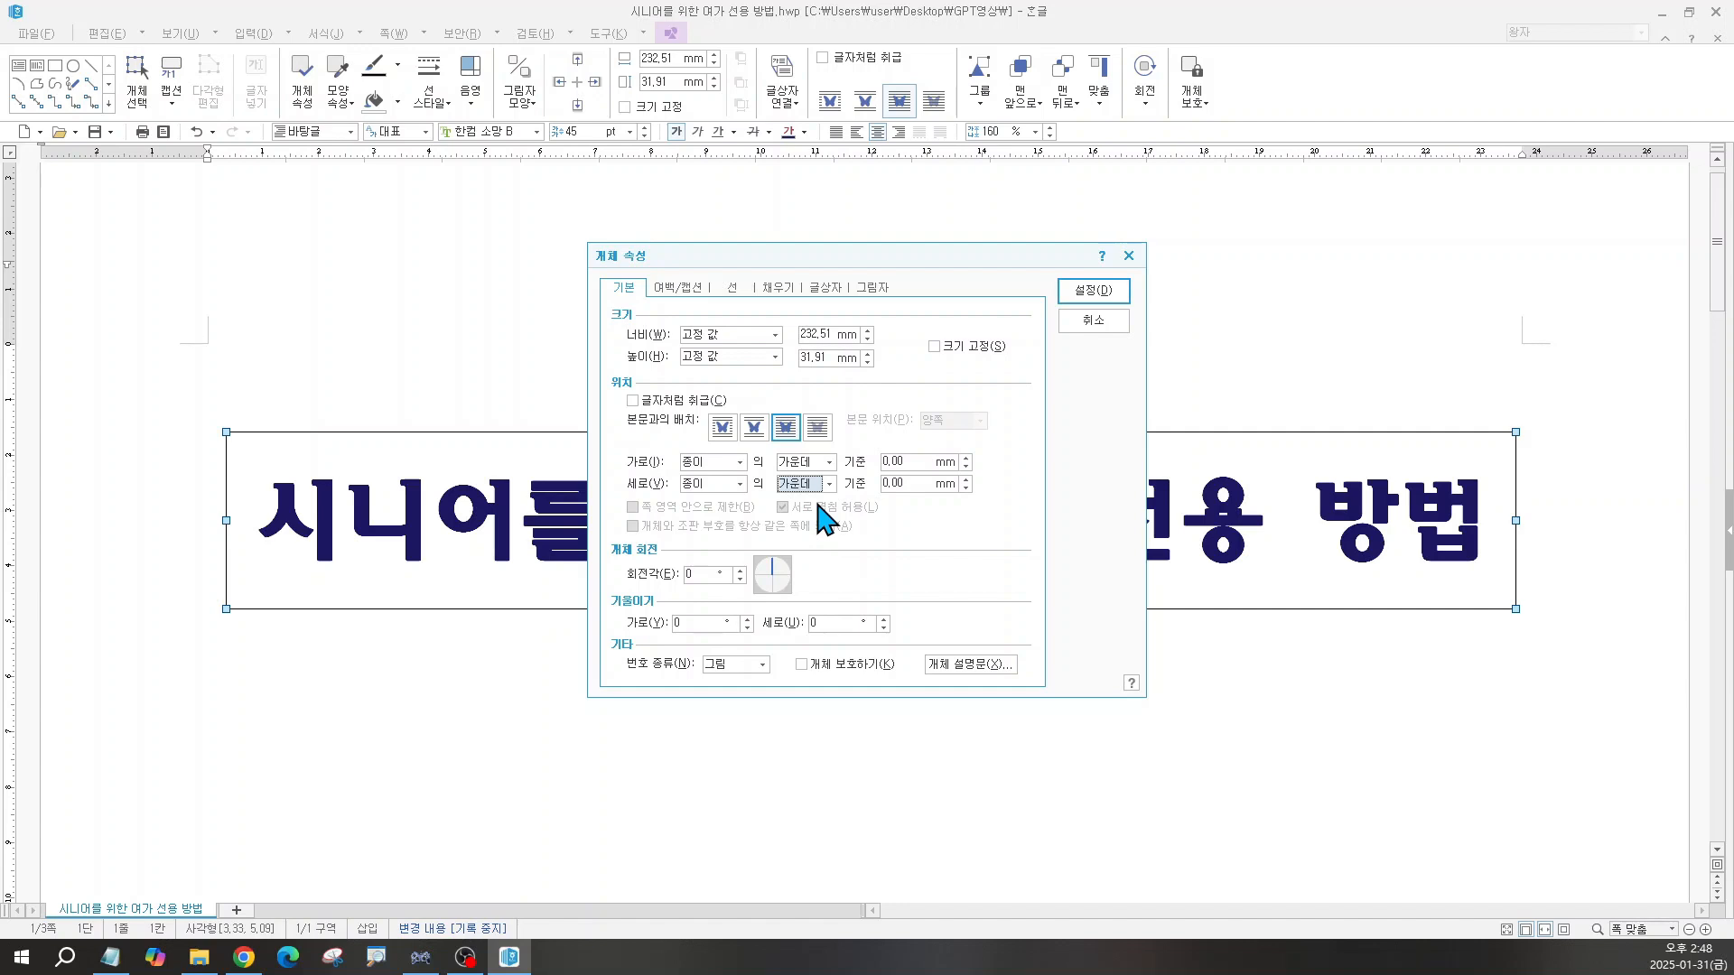
Step: Give the title text box a dark navy outline 1.00 mm thick with rounded corners (둥근 모양)
{"action": "left_click", "coordinate": [733, 289]}
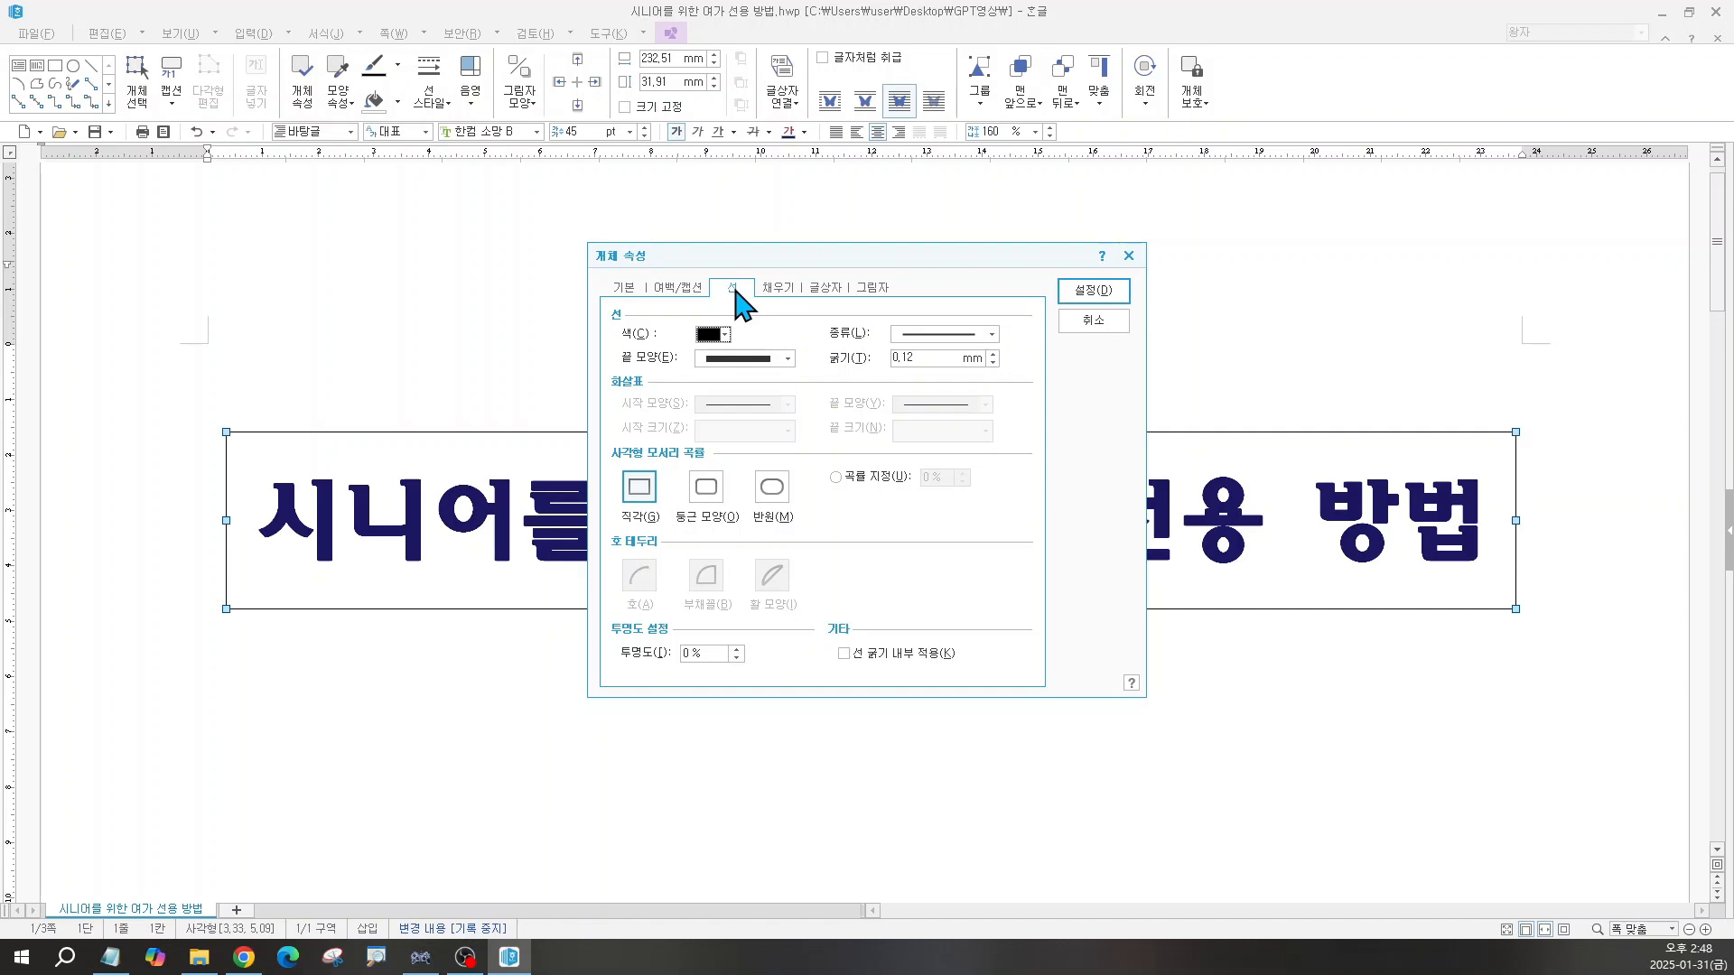
{"action": "left_click", "coordinate": [712, 336]}
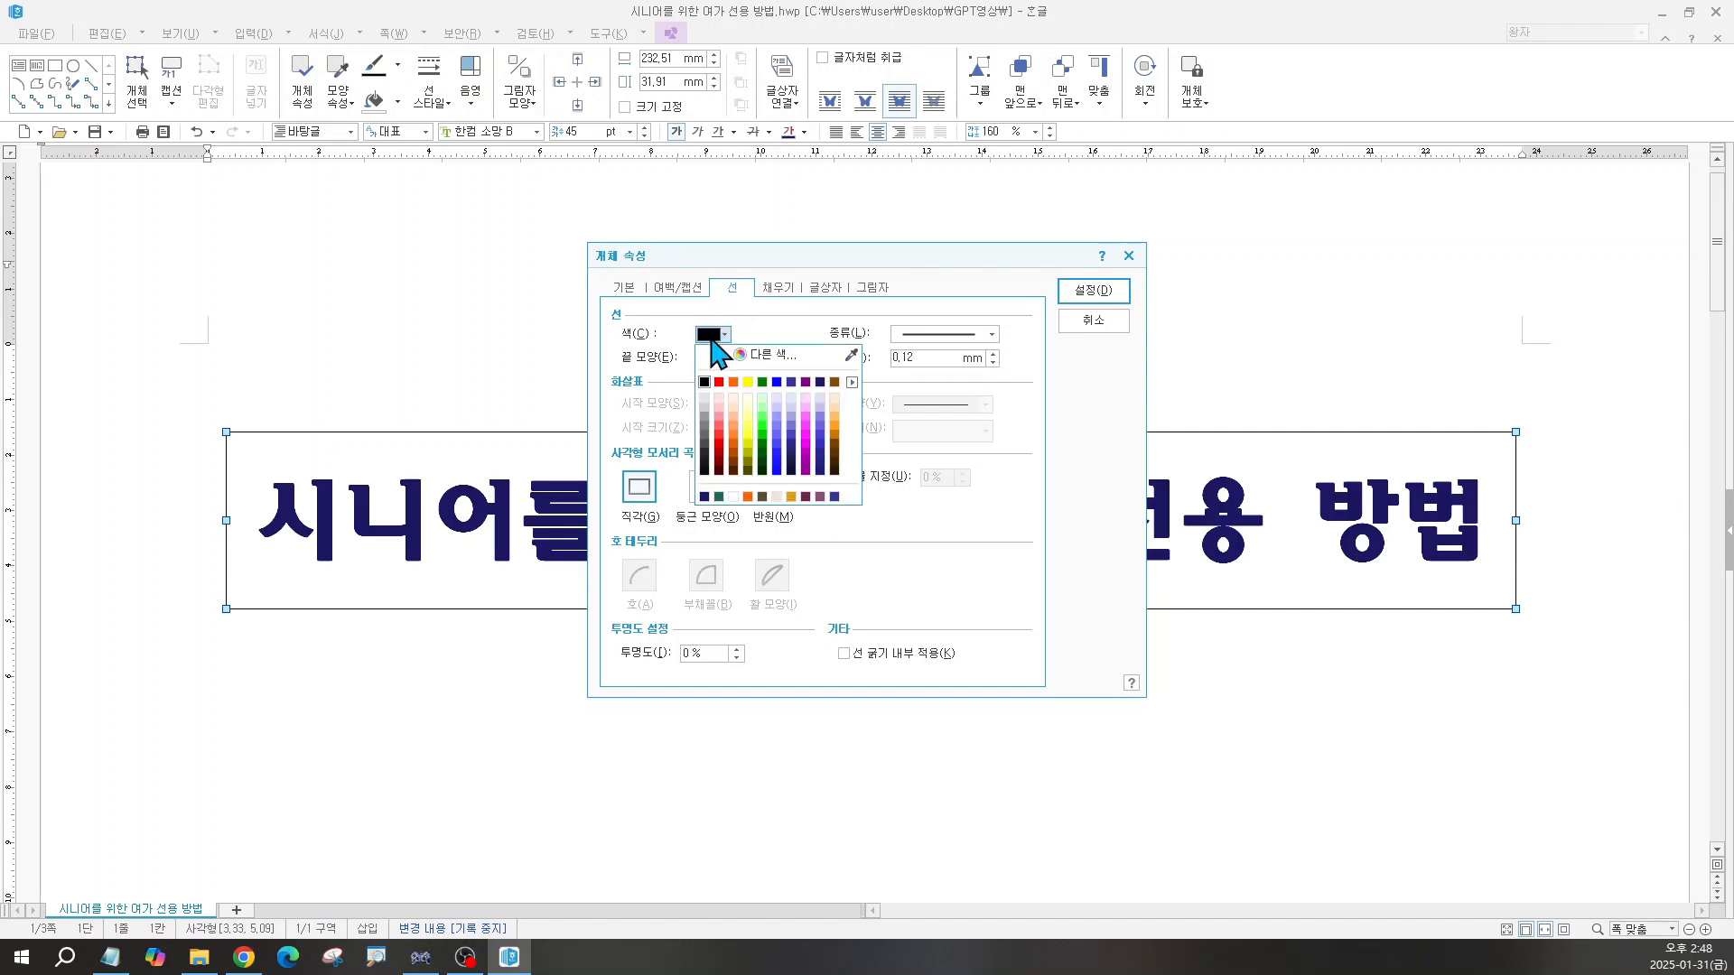
{"action": "left_click", "coordinate": [820, 383]}
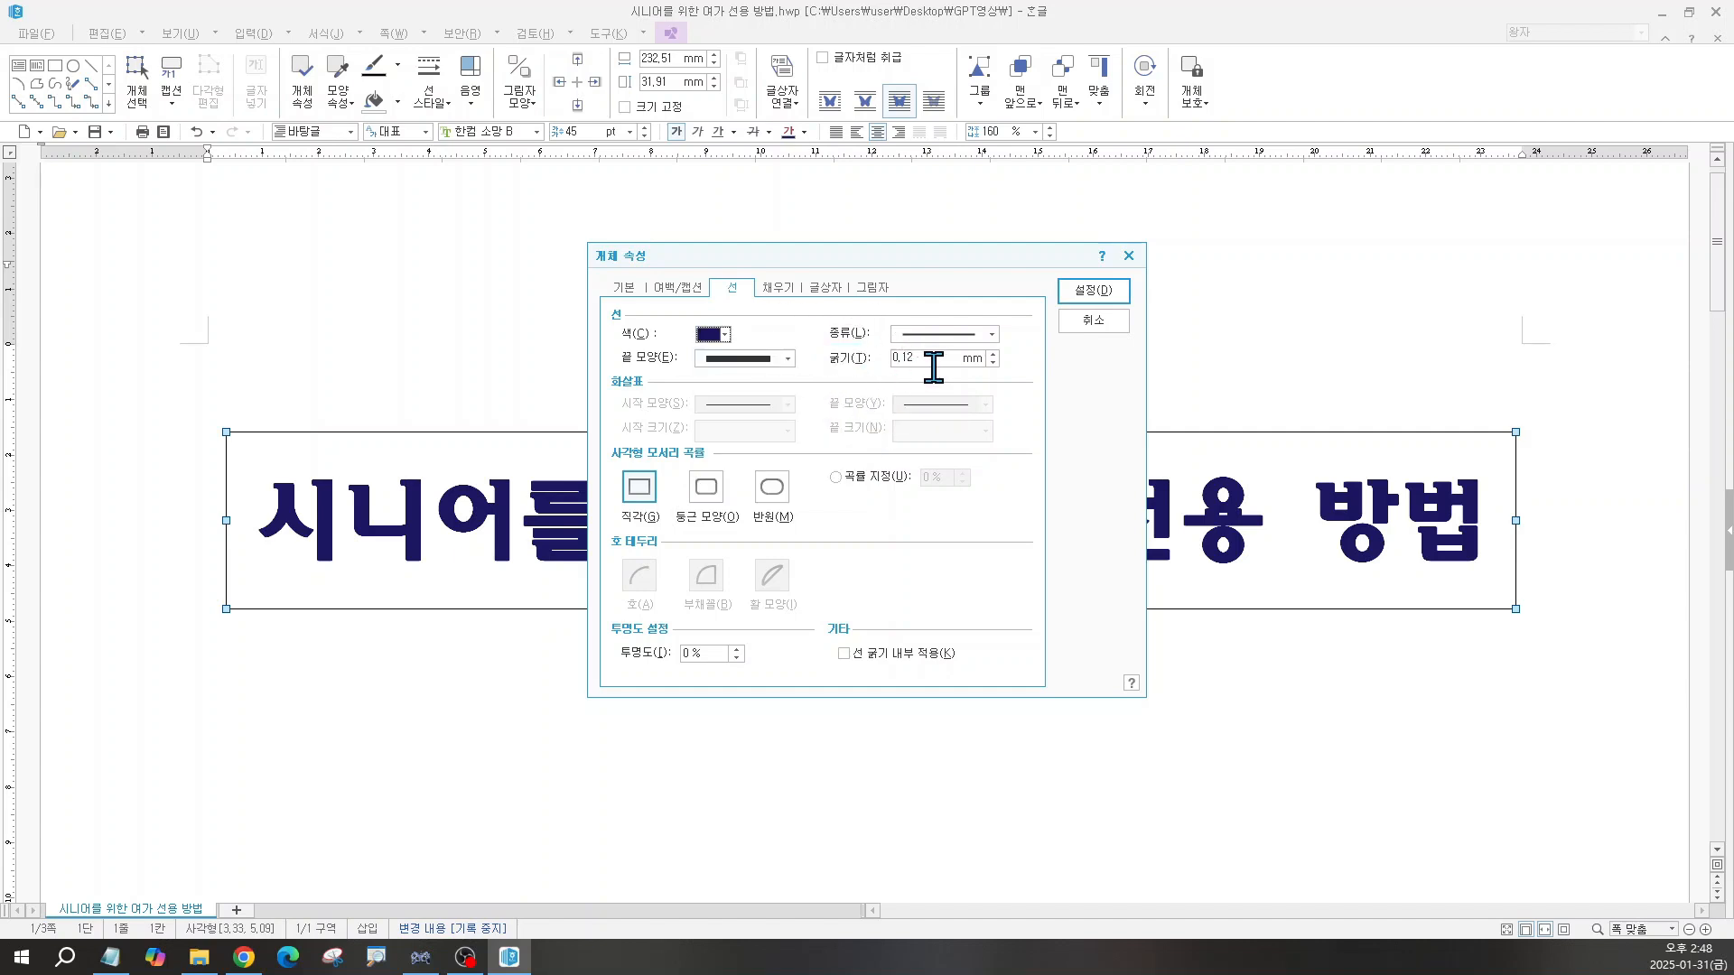
{"action": "left_click", "coordinate": [993, 354]}
{"action": "left_click", "coordinate": [671, 467]}
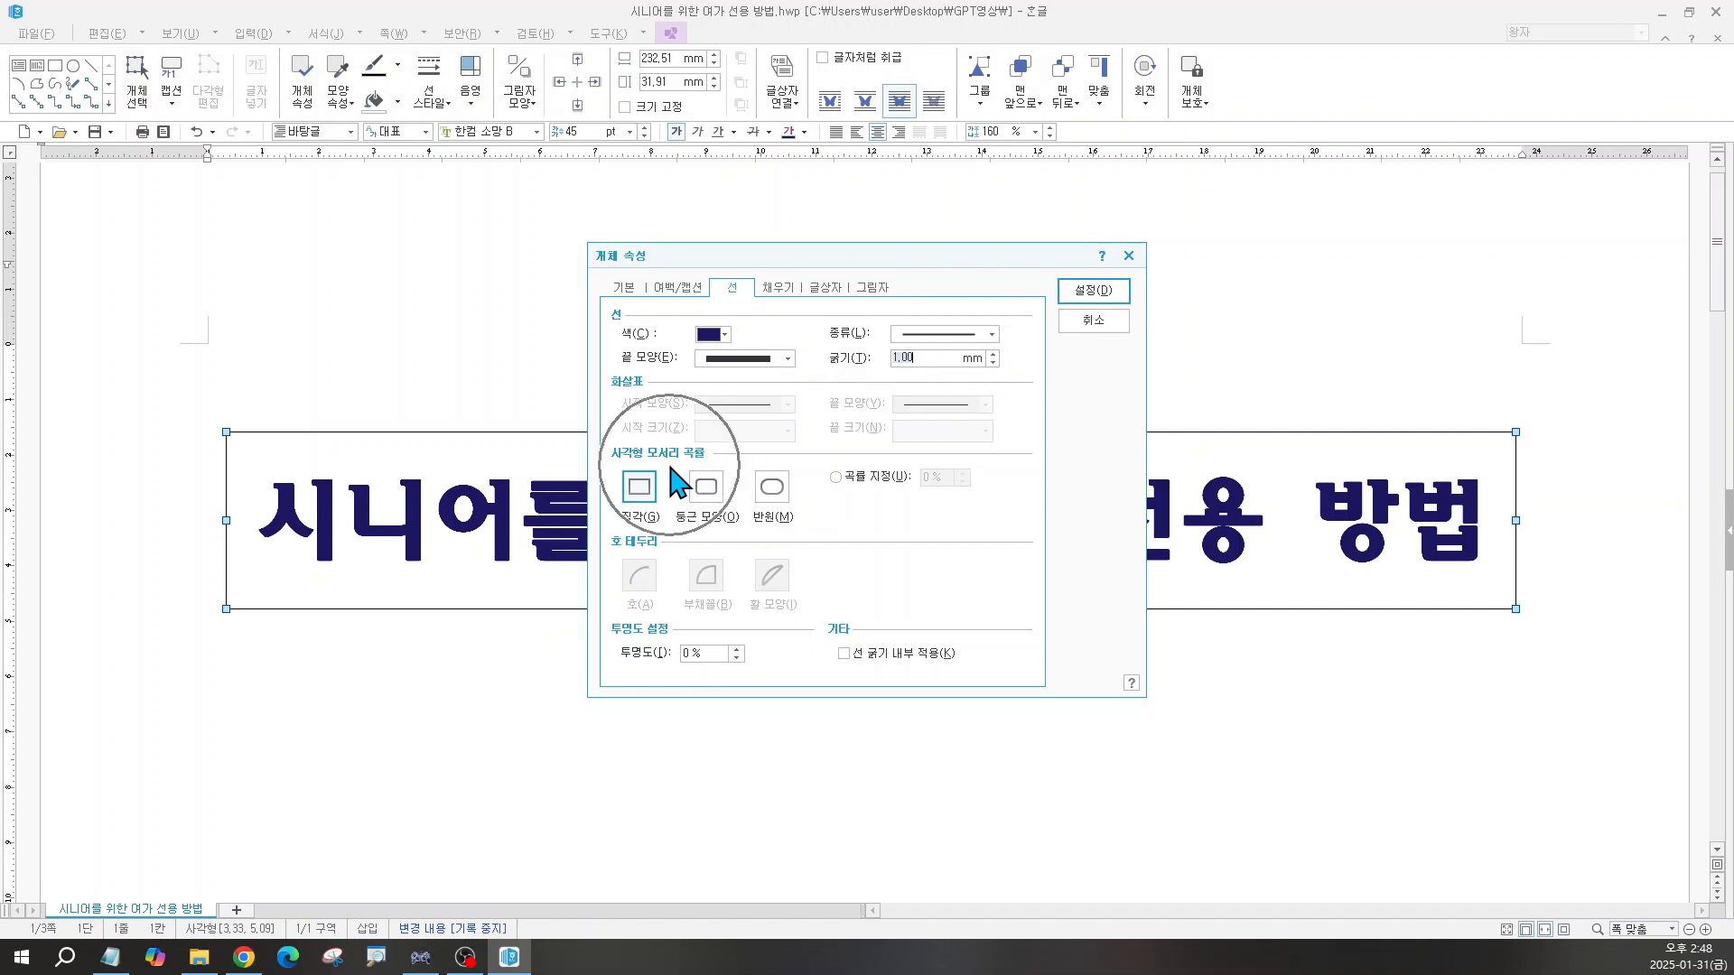
{"action": "left_click", "coordinate": [671, 467]}
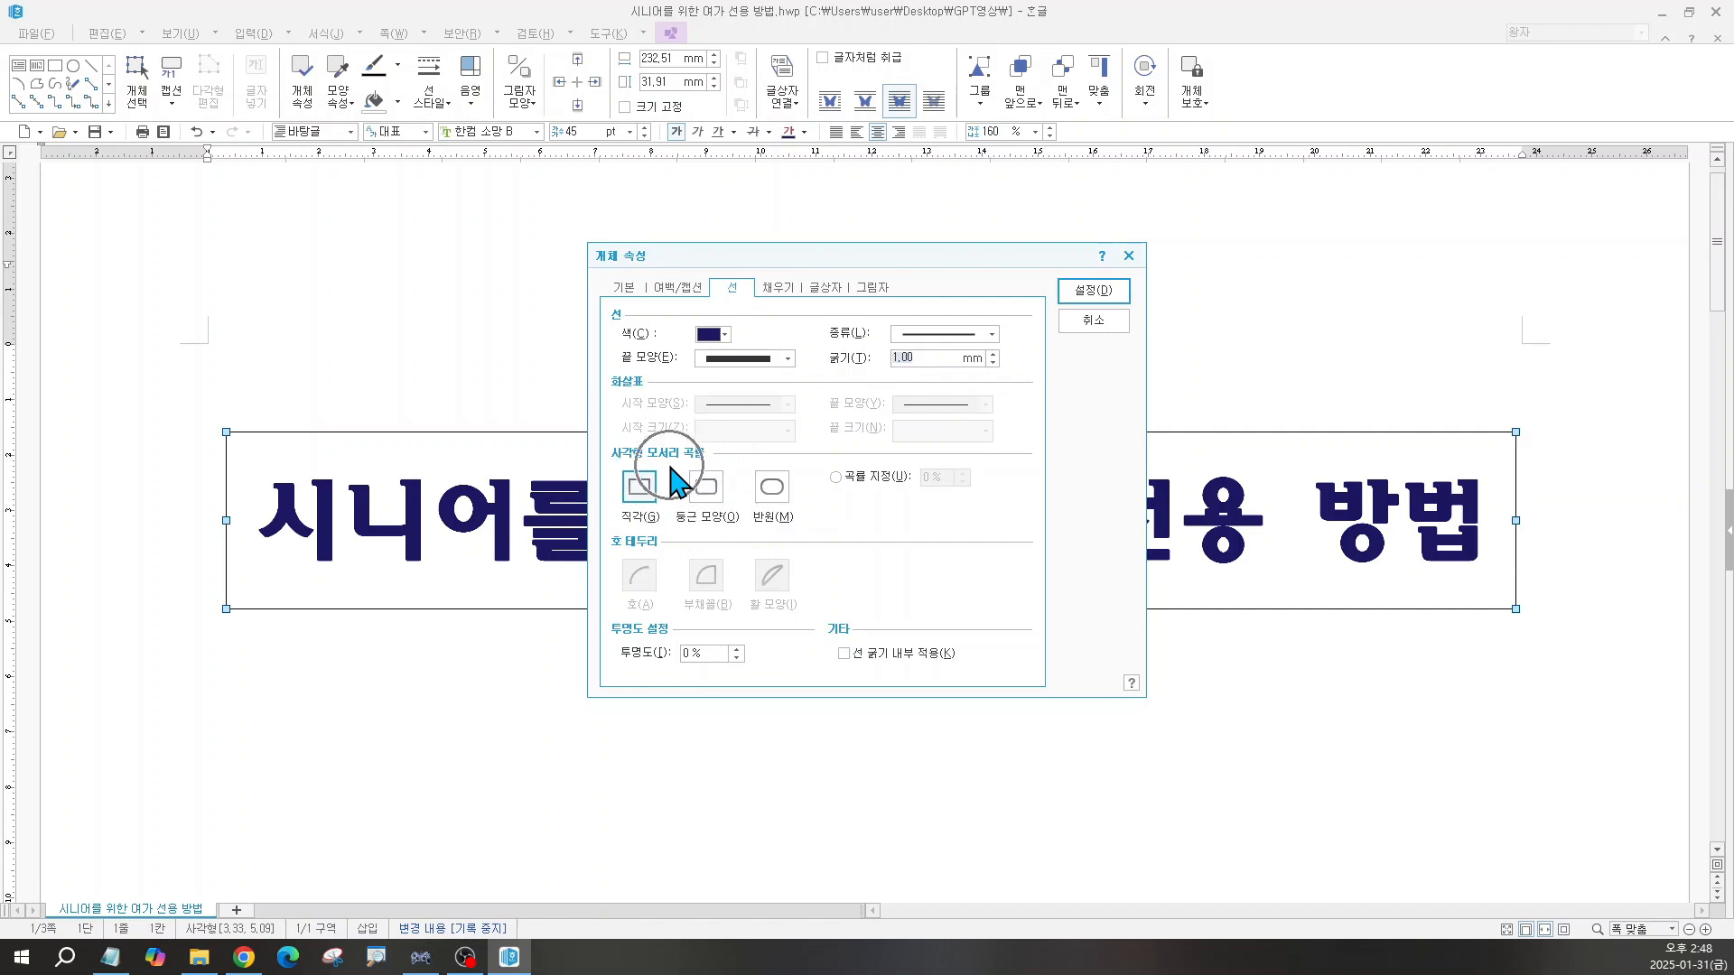
{"action": "left_click", "coordinate": [710, 498]}
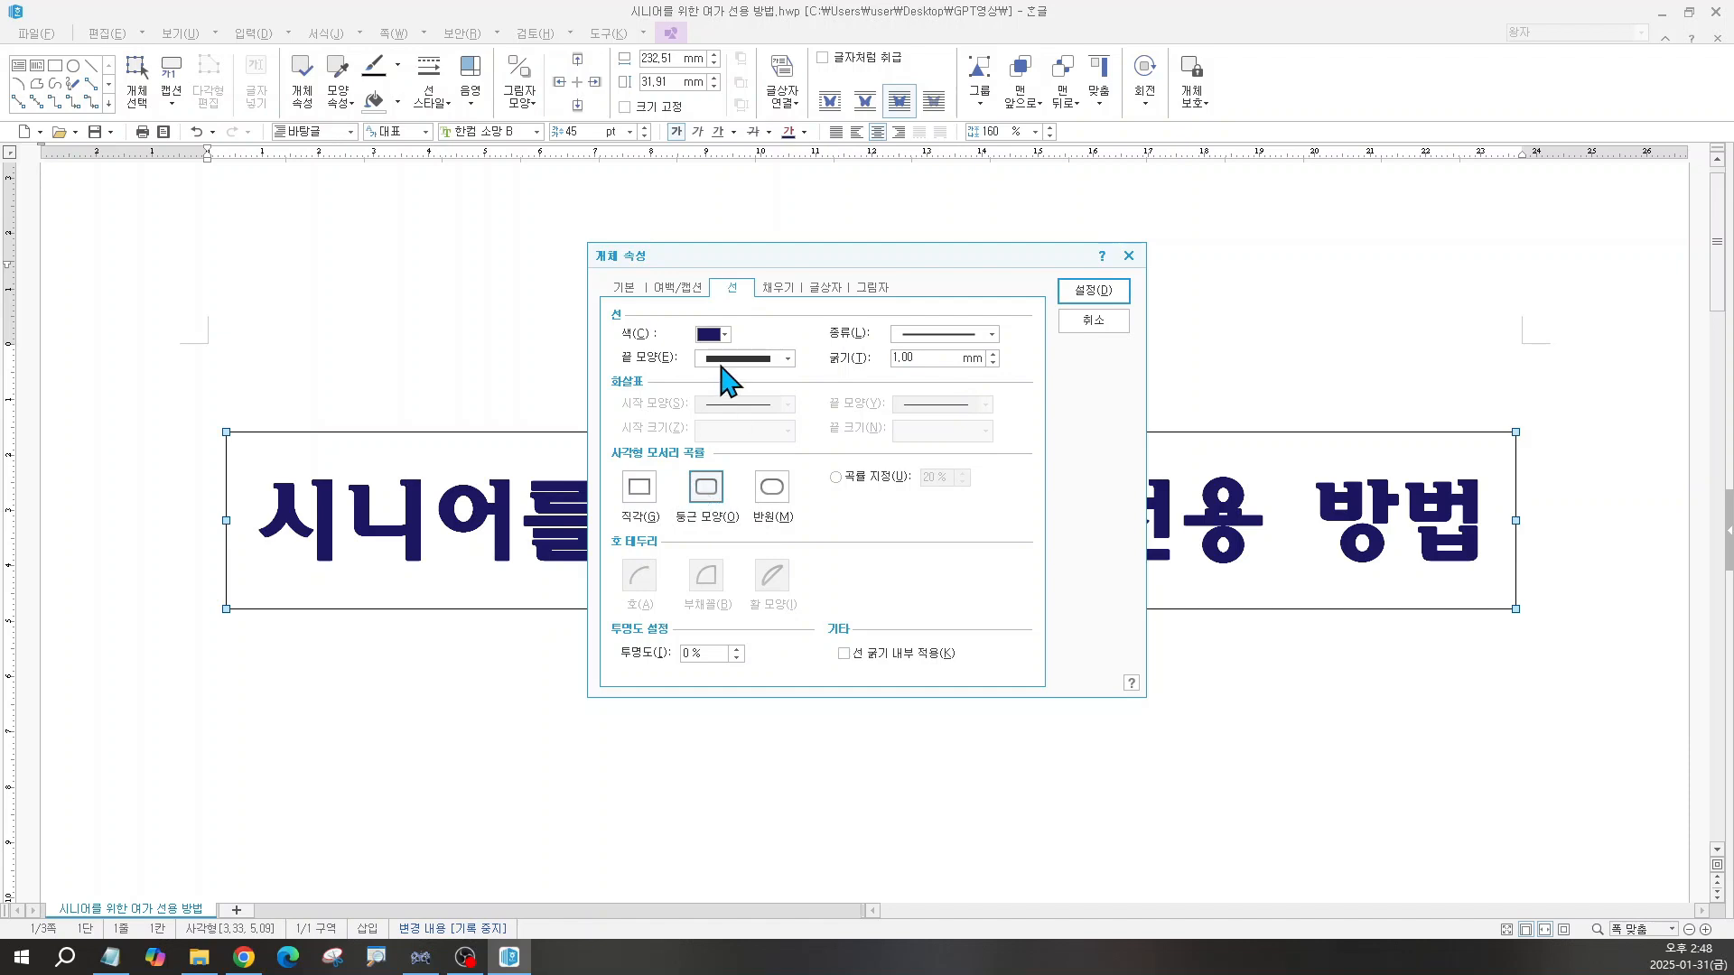
Step: Fill the title text box with light lavender and a dark navy grid pattern, and apply the object properties
{"action": "left_click", "coordinate": [783, 288]}
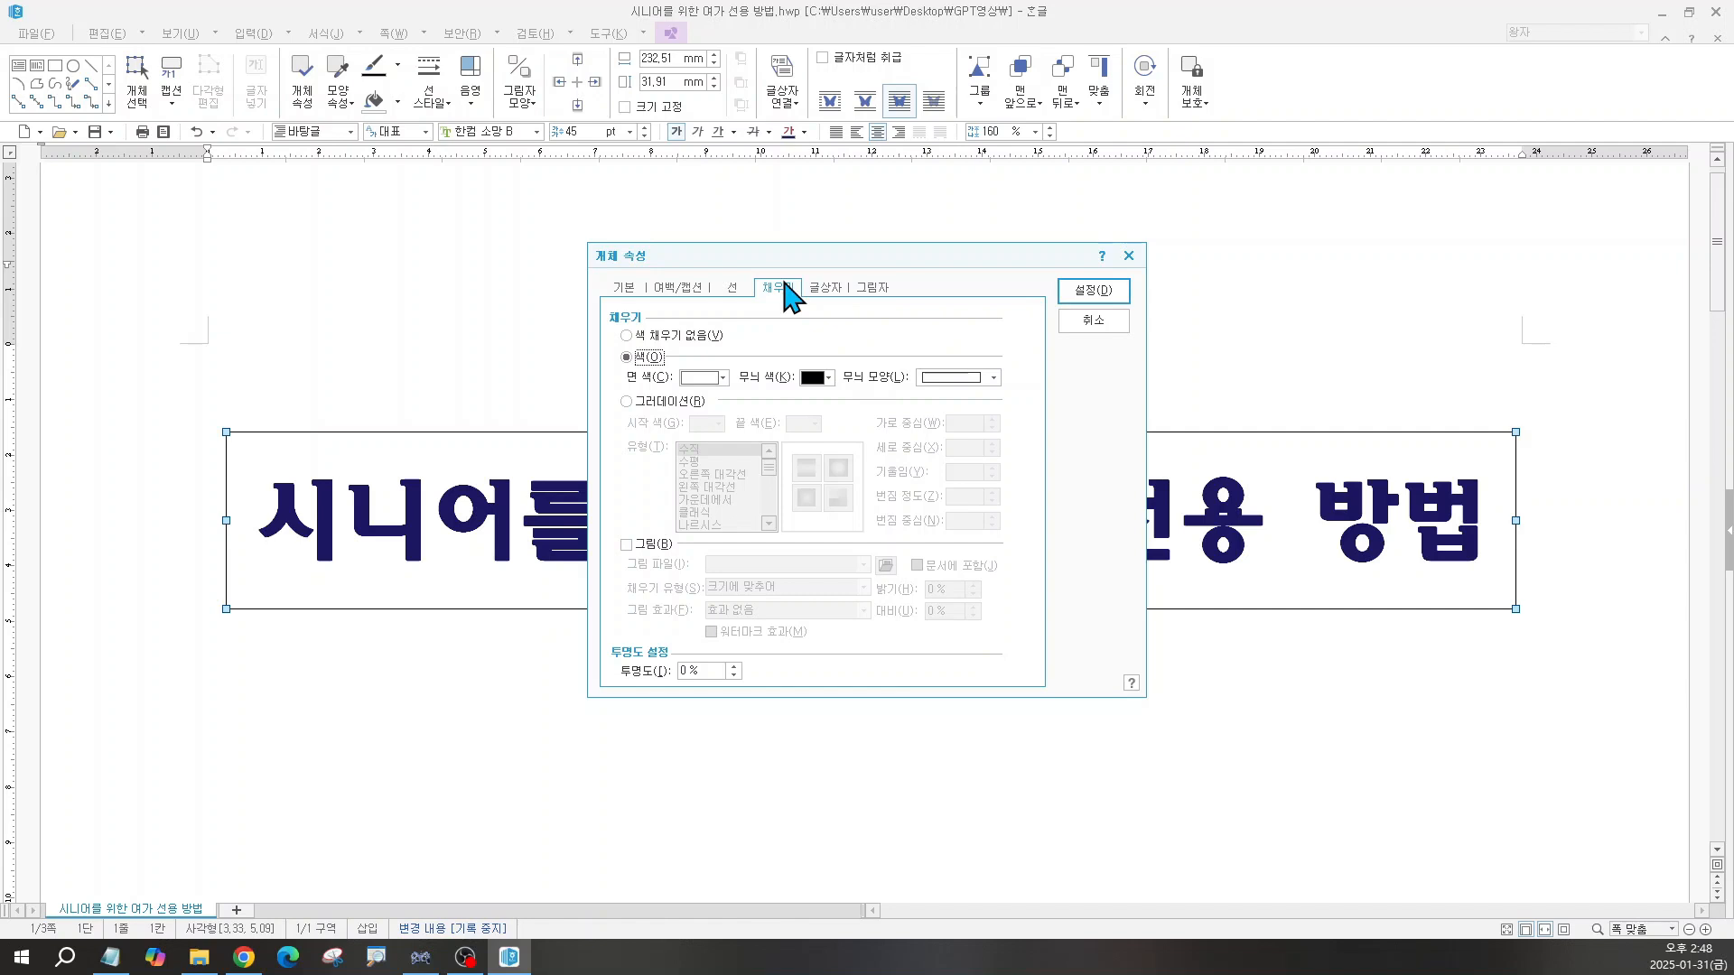
{"action": "left_click", "coordinate": [704, 380]}
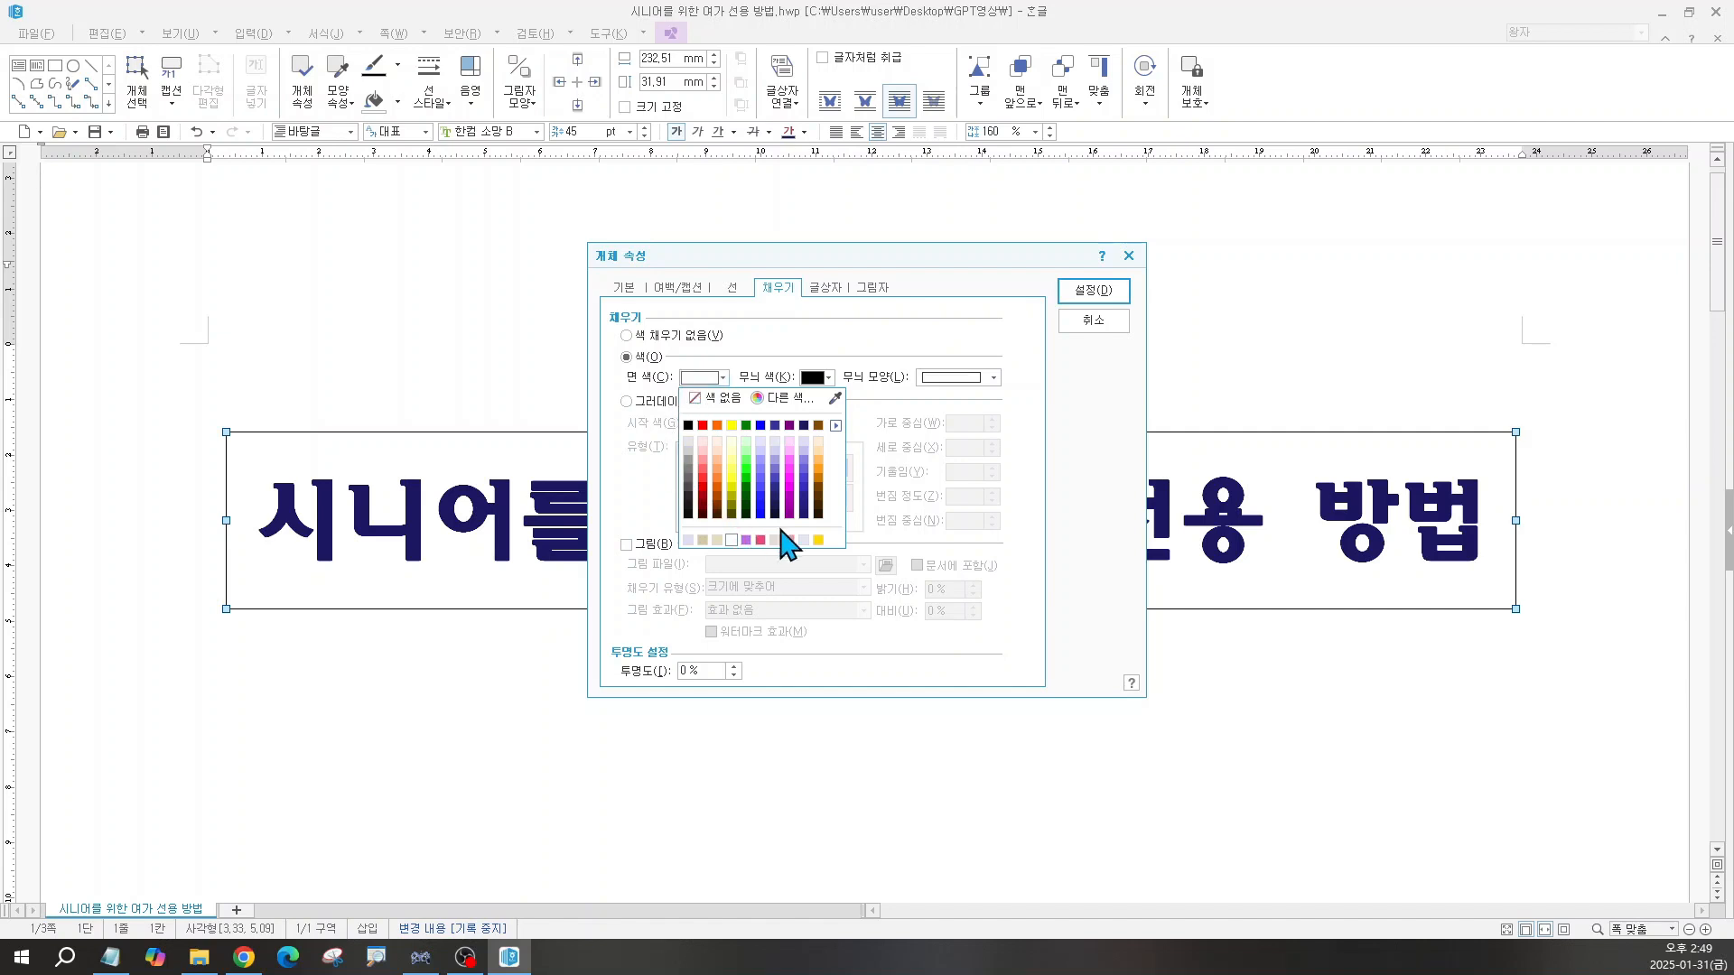
{"action": "left_click", "coordinate": [806, 444]}
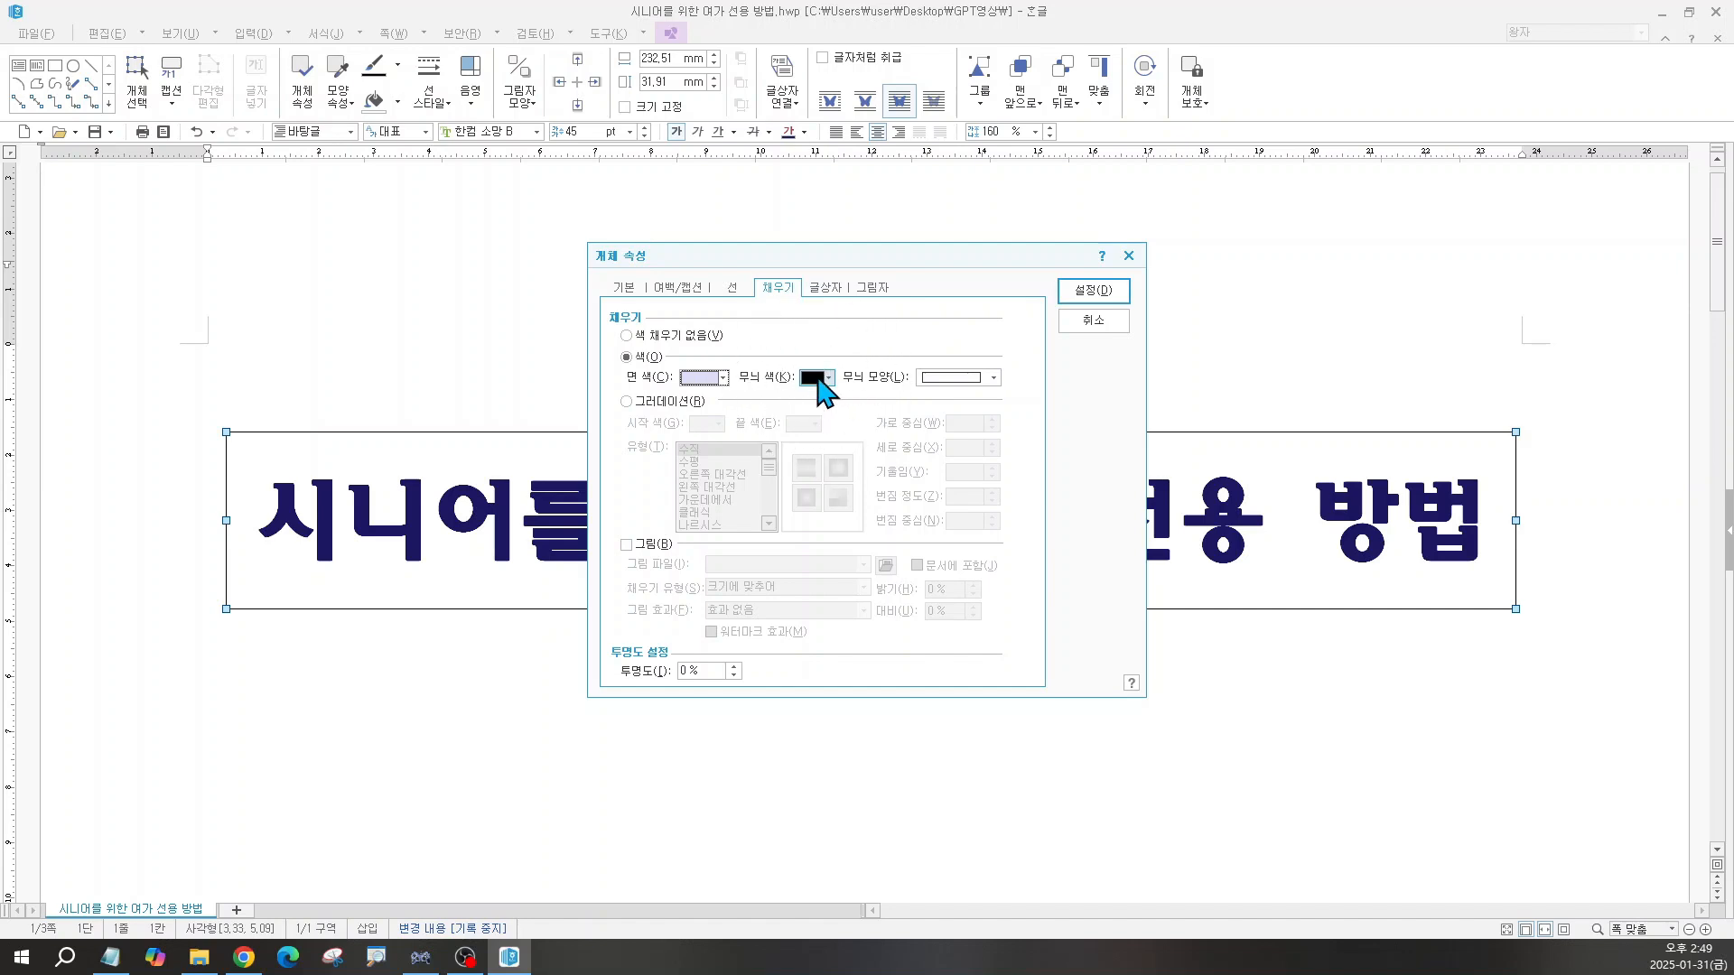
{"action": "left_click", "coordinate": [823, 382]}
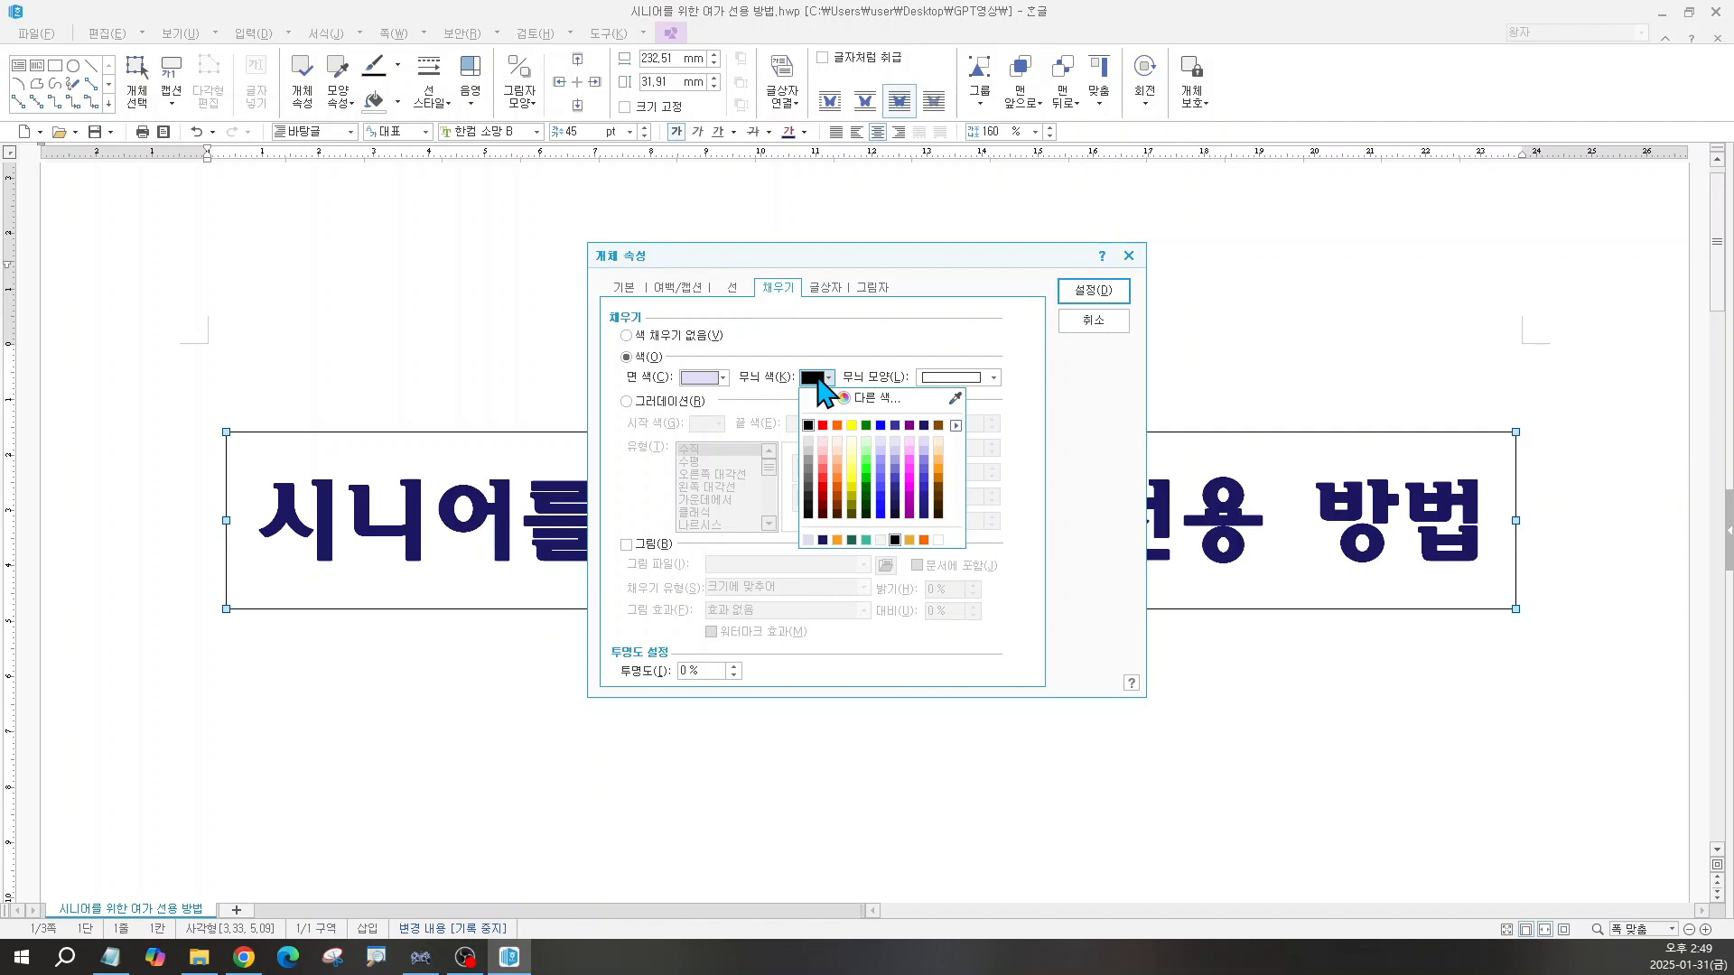
{"action": "left_click", "coordinate": [924, 426]}
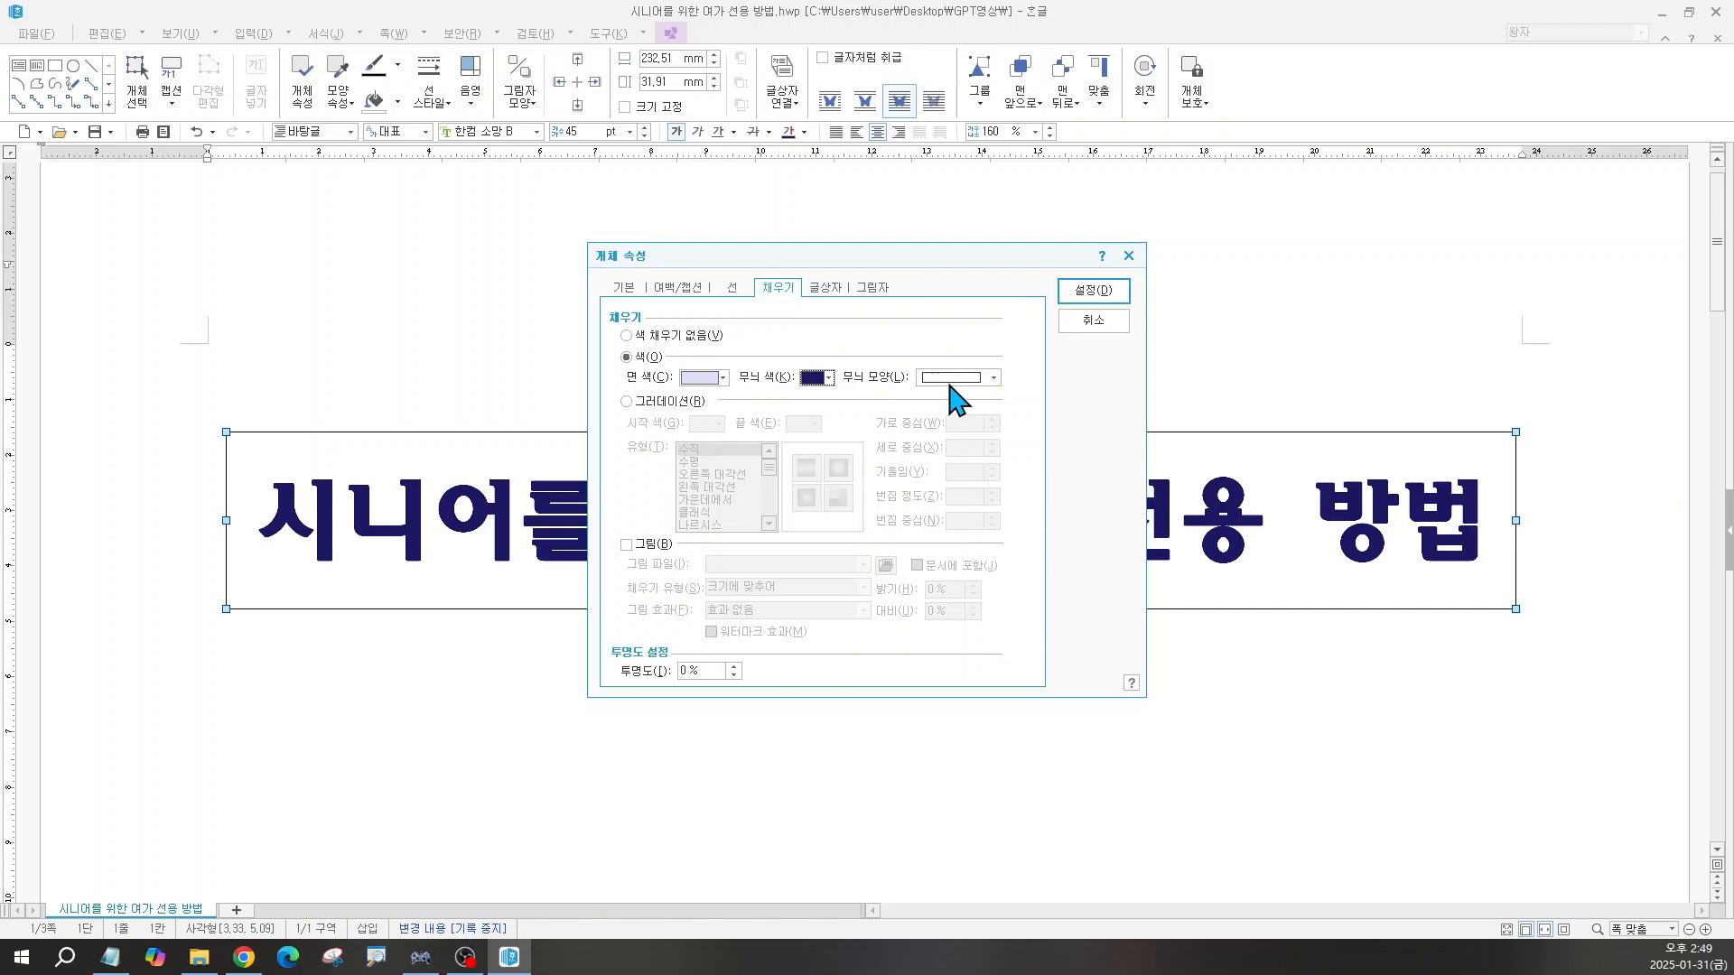
{"action": "left_click", "coordinate": [969, 389]}
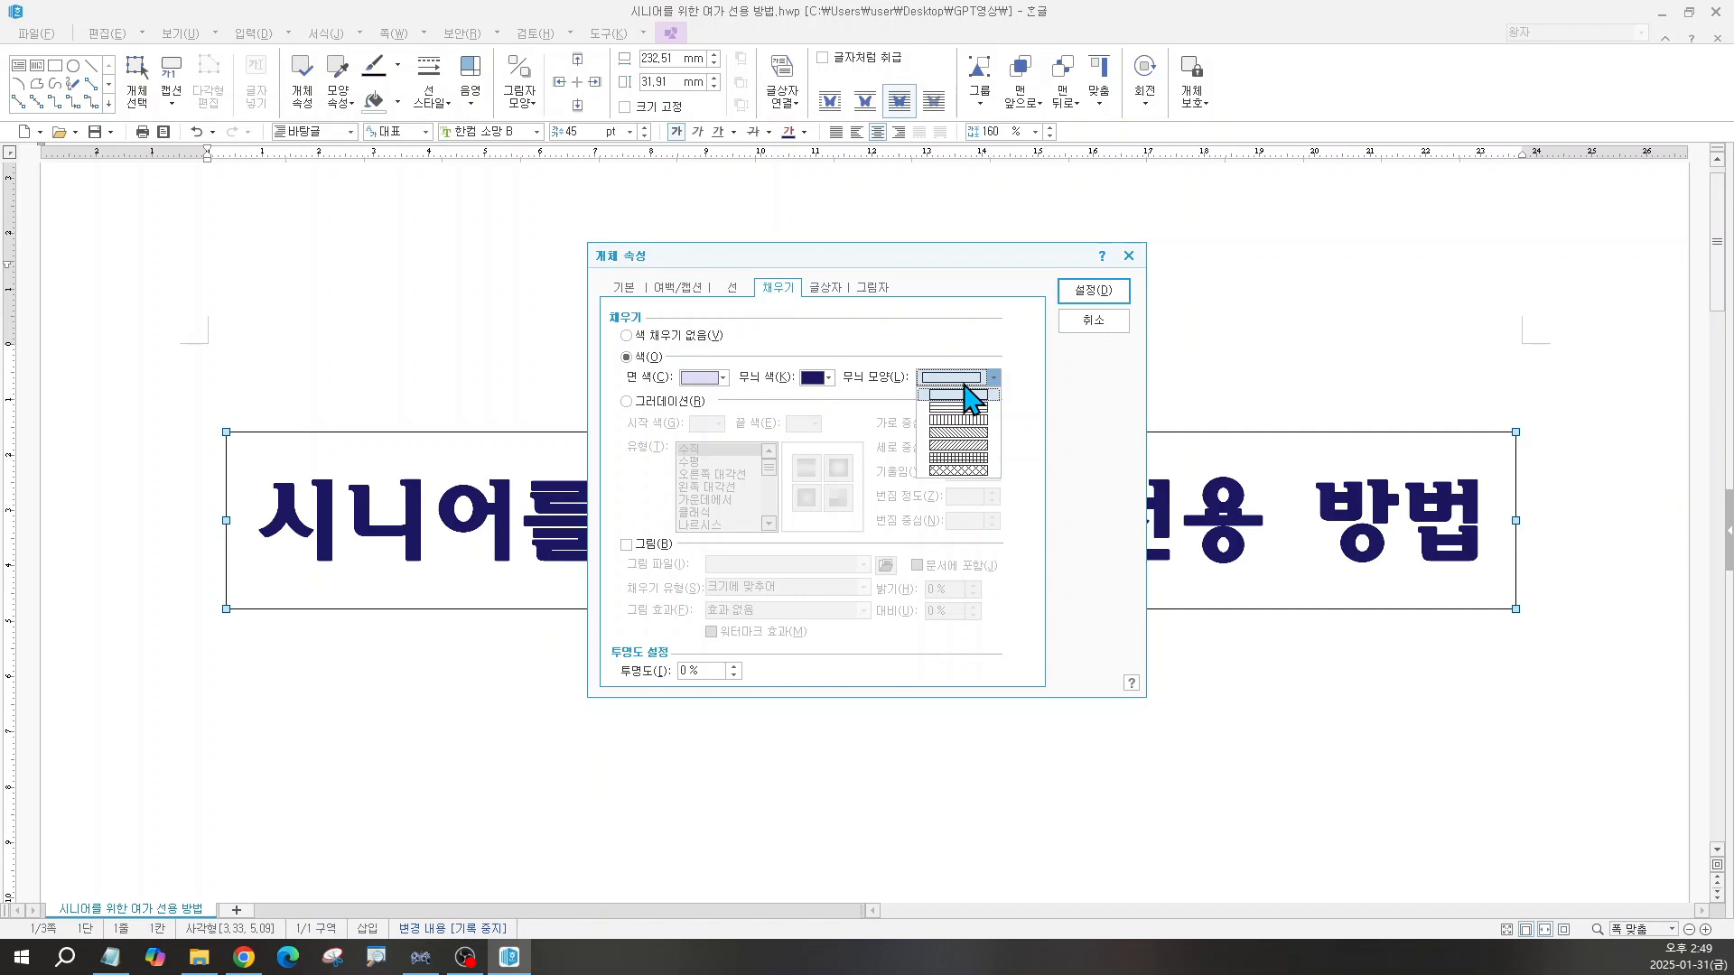
{"action": "left_click", "coordinate": [959, 458]}
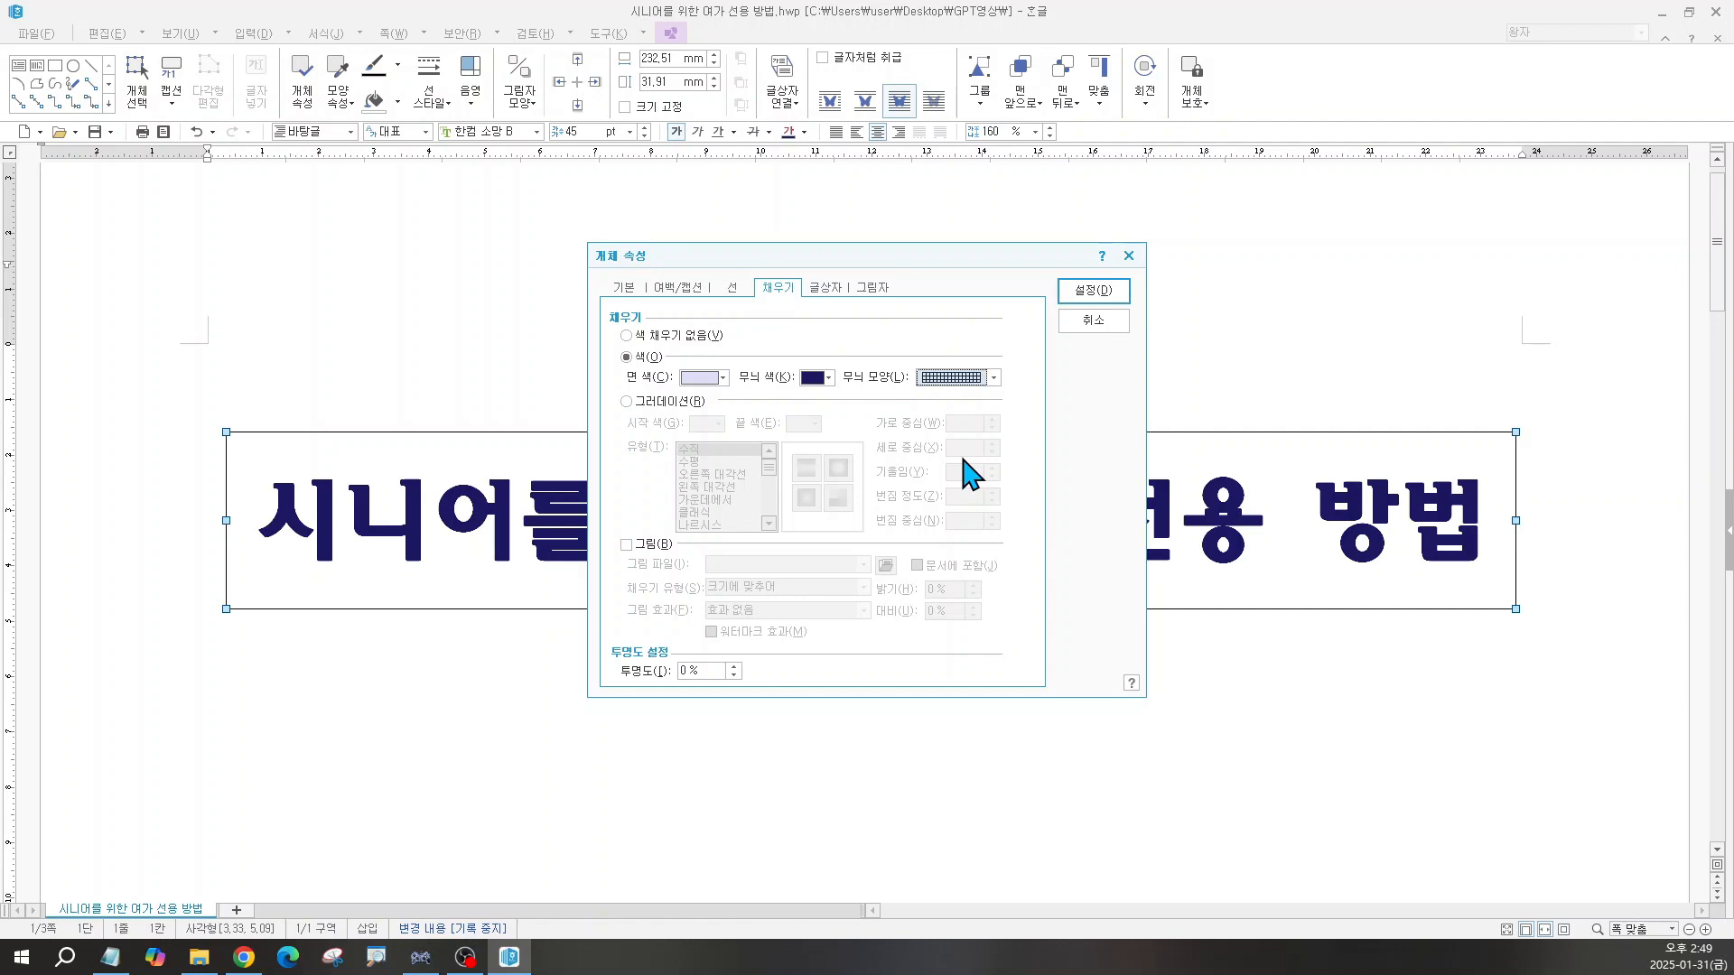
{"action": "left_click", "coordinate": [1093, 290]}
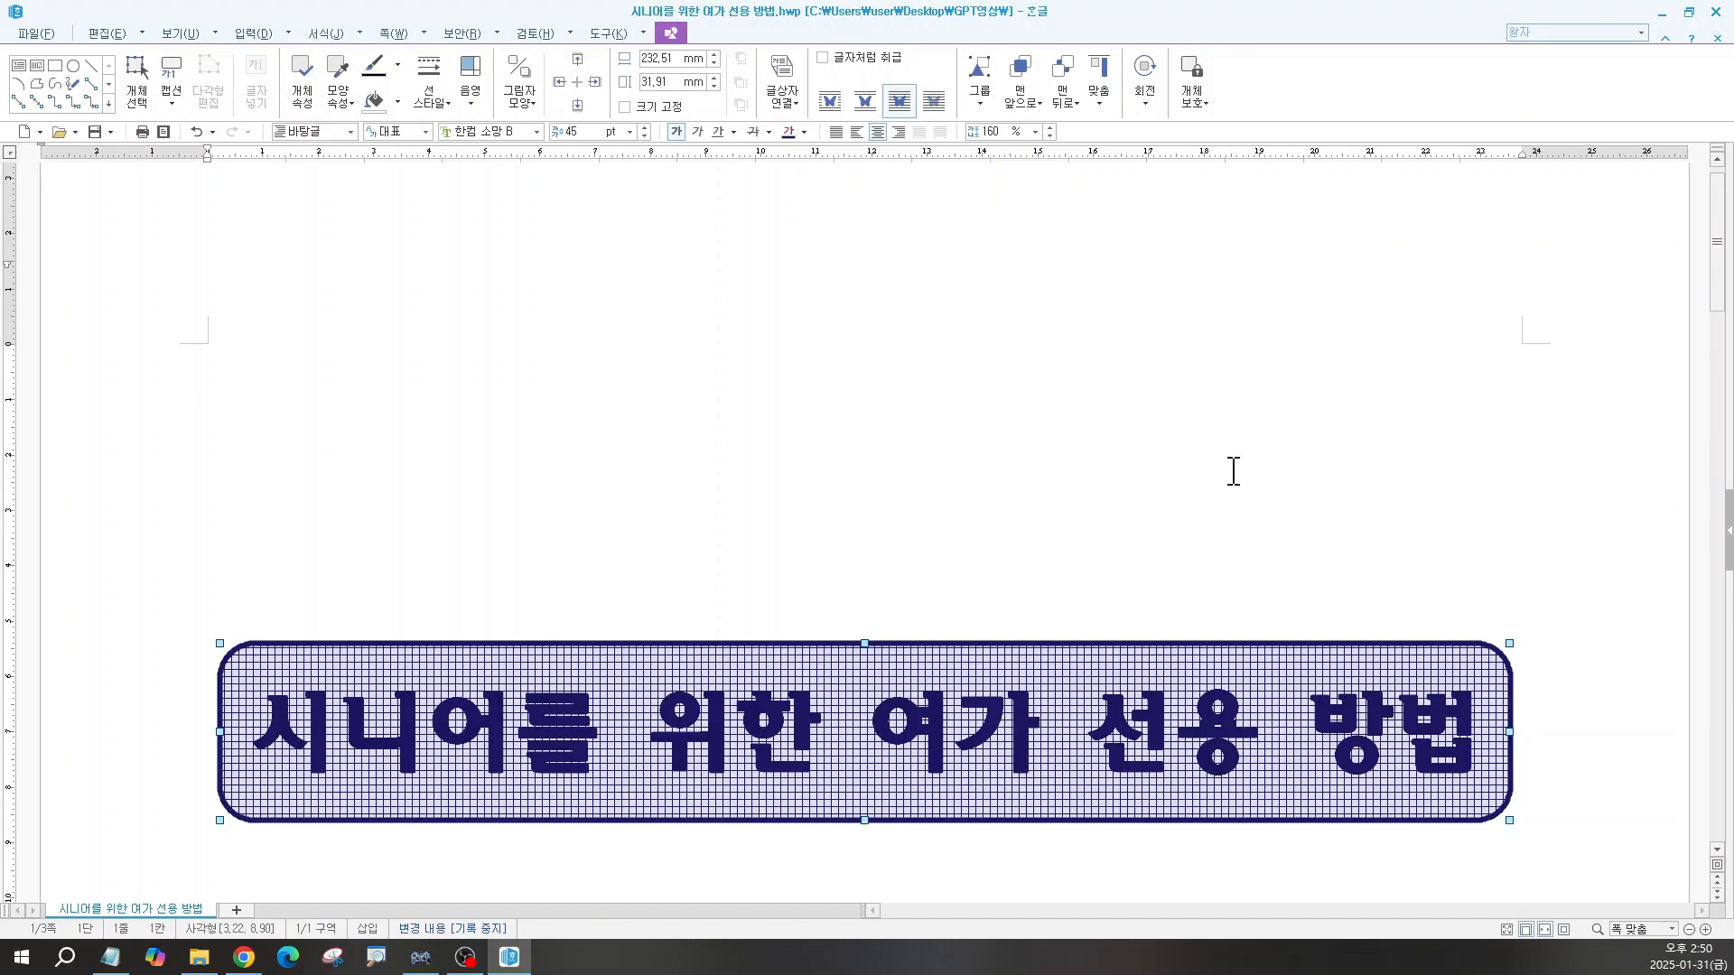
Step: Apply the 1., 가., 1), 가) paragraph numbering to the outline lines from 서론 to 정책적 제언 및 미래 전망 on page 2
{"action": "scroll", "coordinate": [1234, 470], "scroll_direction": "down", "scroll_amount": 5}
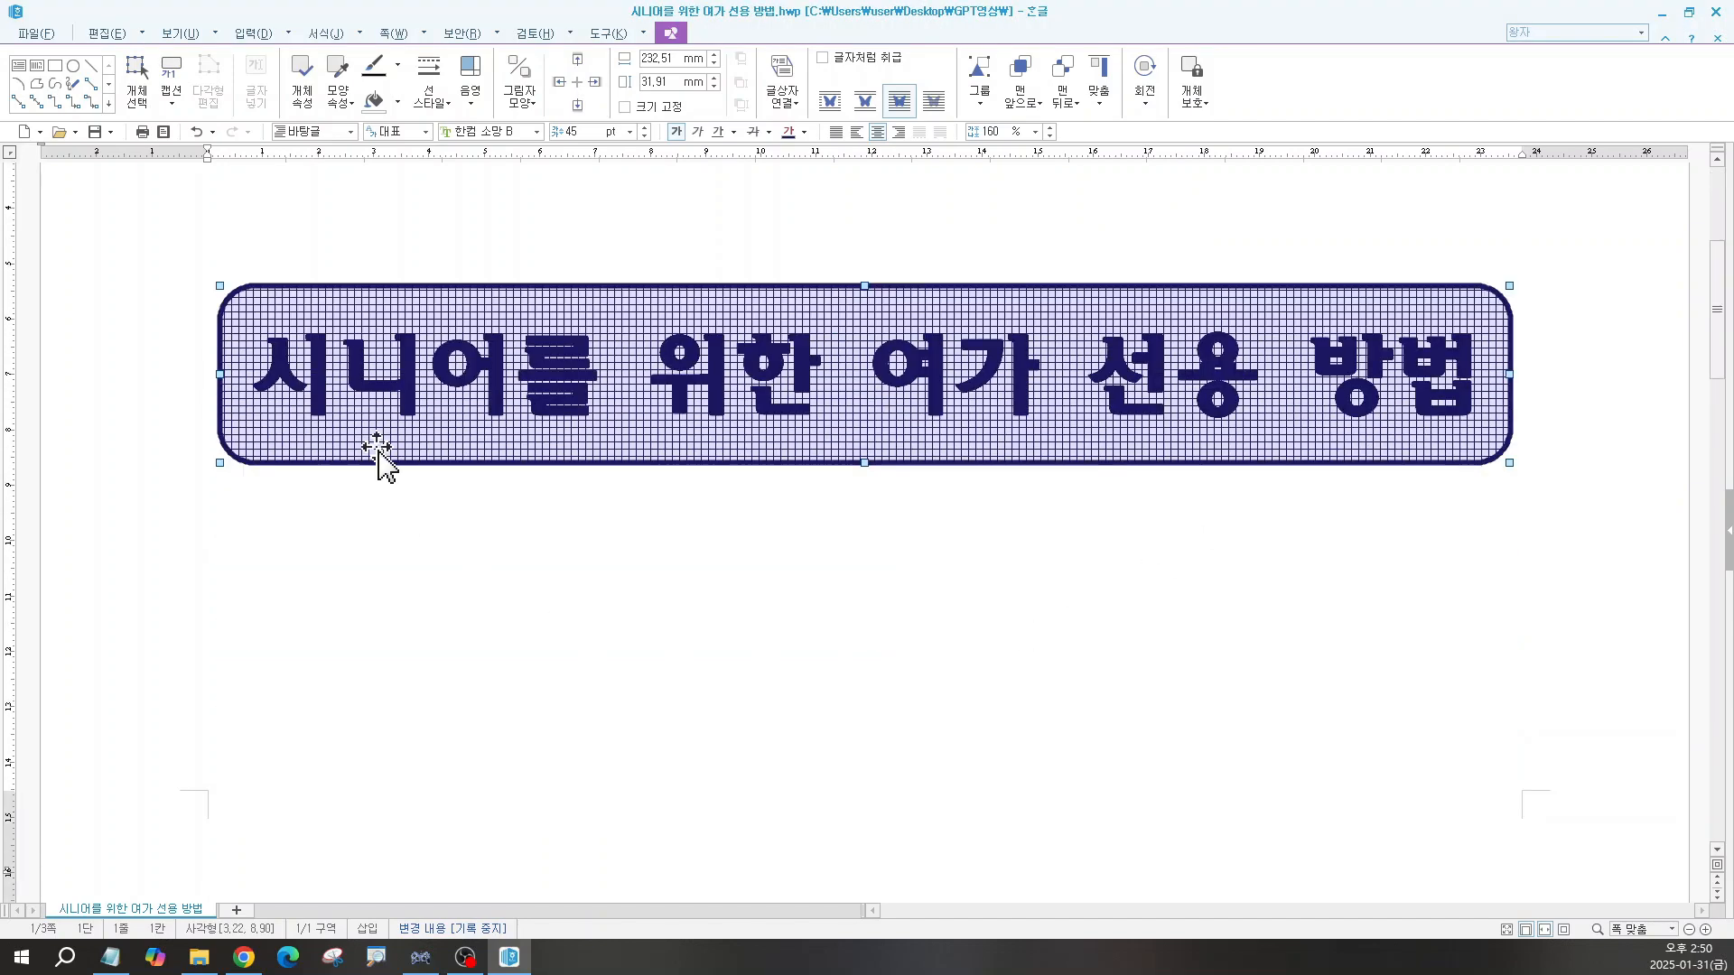
{"action": "scroll", "coordinate": [965, 455], "scroll_direction": "down", "scroll_amount": 6}
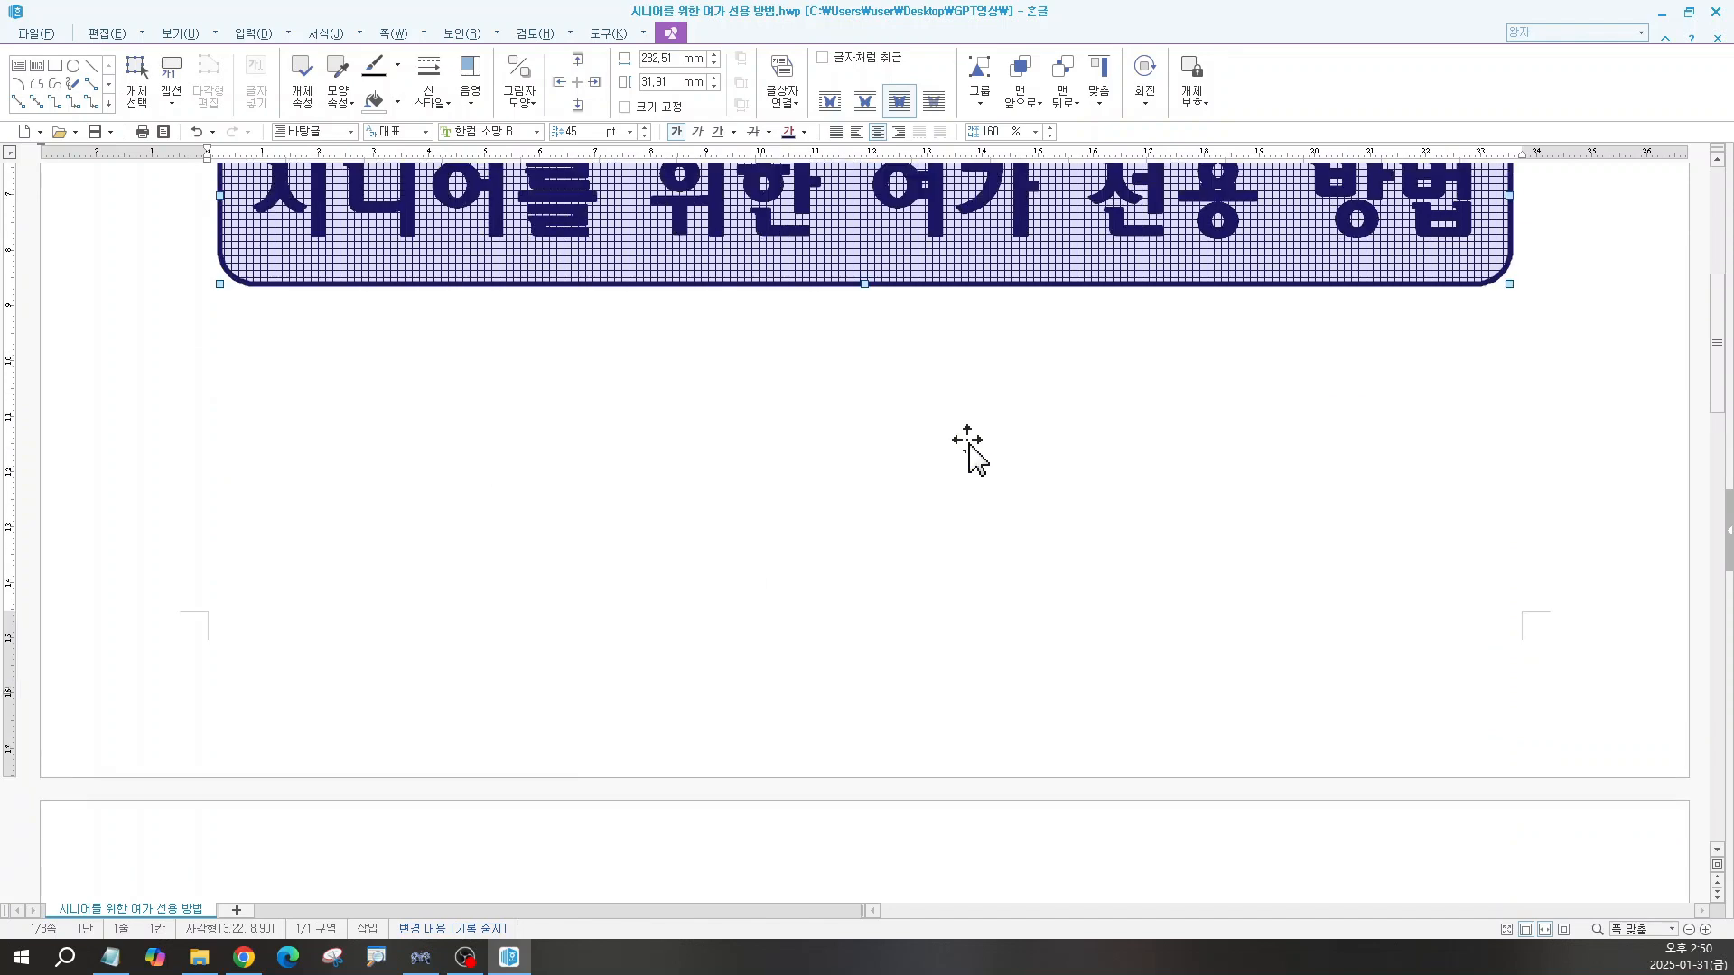
{"action": "scroll", "coordinate": [962, 450], "scroll_direction": "down", "scroll_amount": 7}
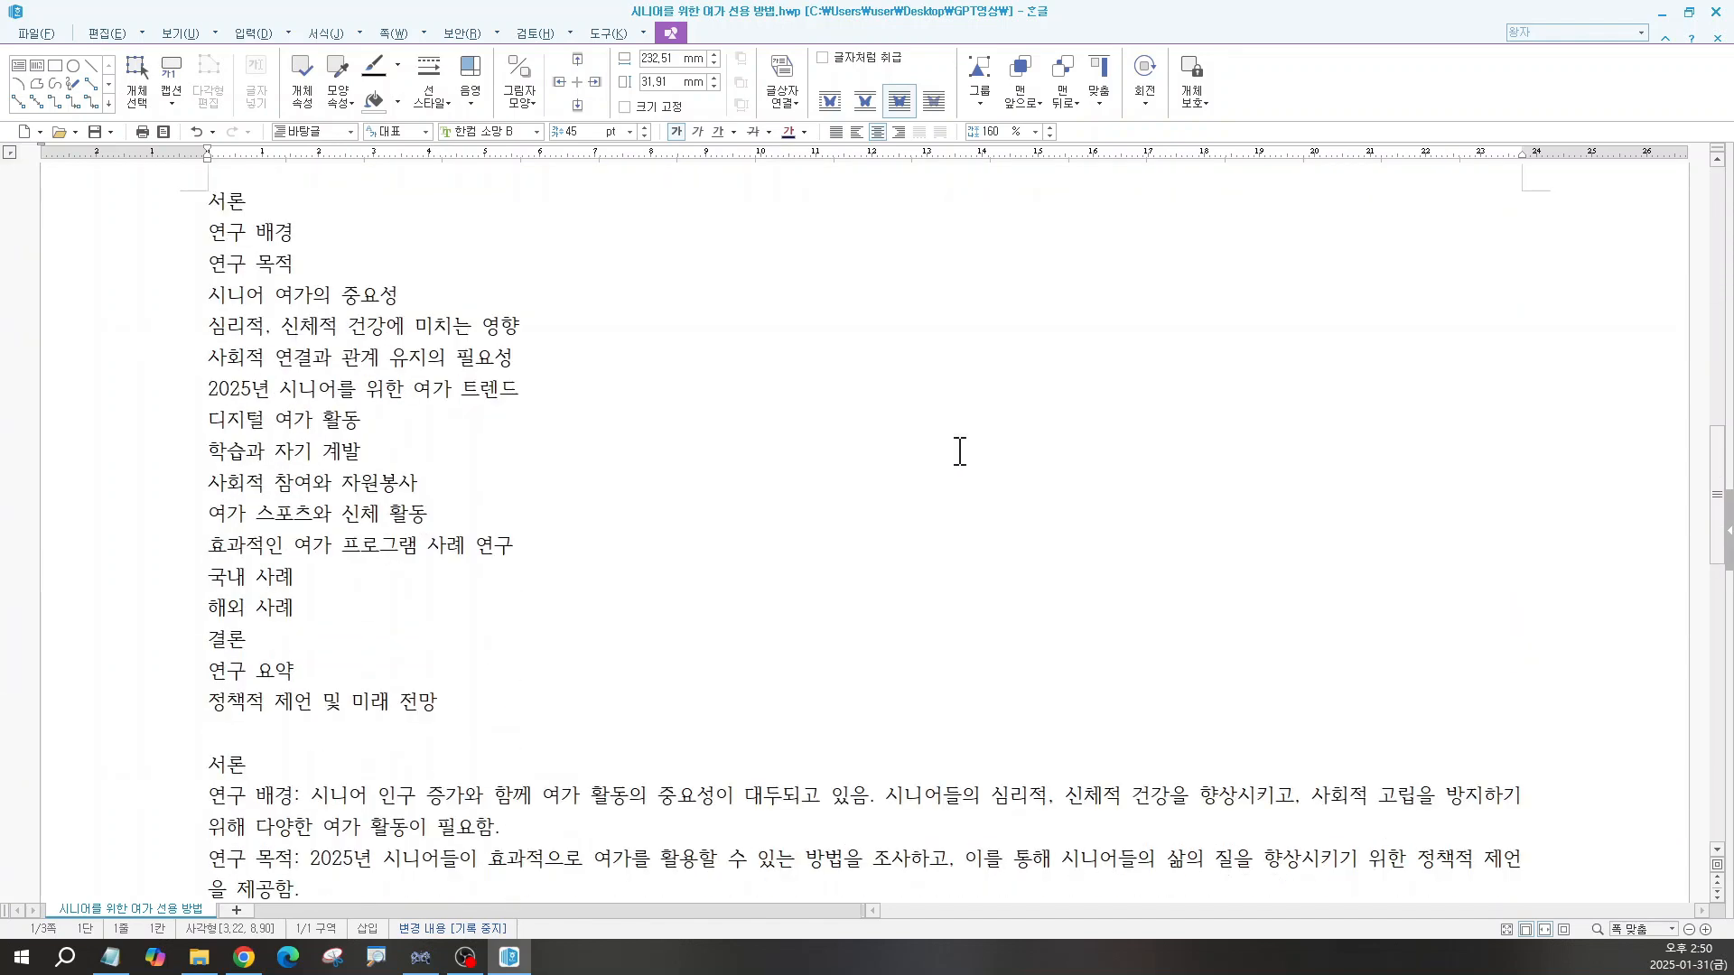
{"action": "scroll", "coordinate": [960, 452], "scroll_direction": "up", "scroll_amount": 2}
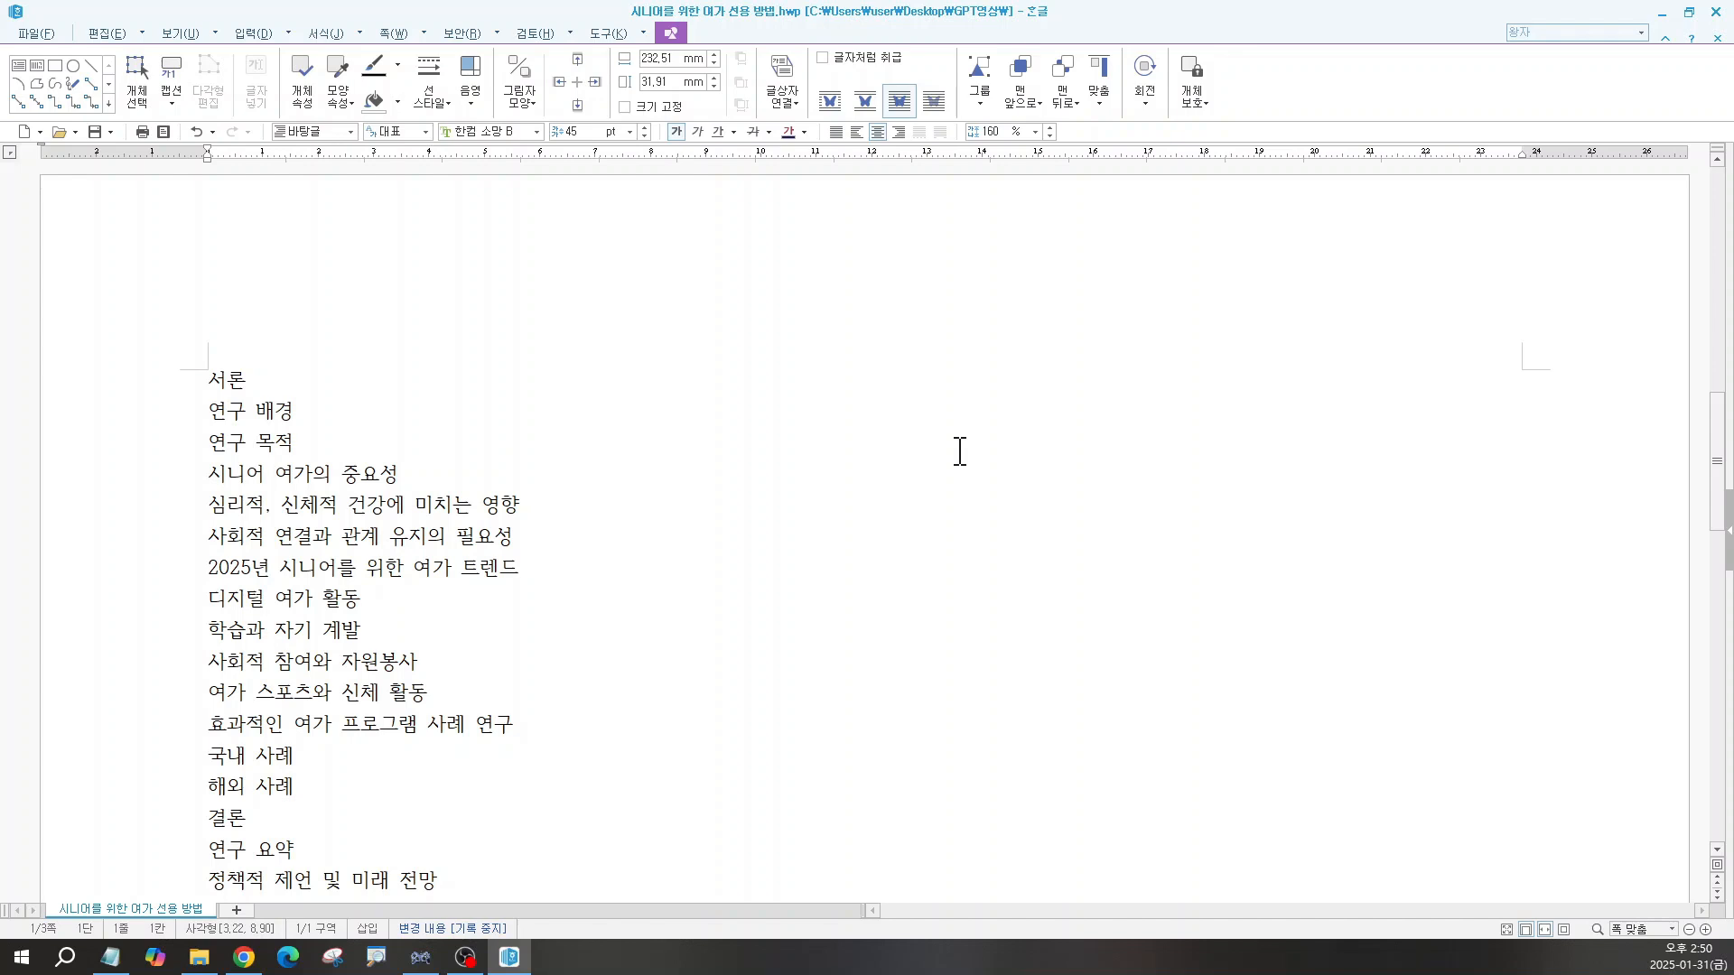
{"action": "scroll", "coordinate": [960, 452], "scroll_direction": "down", "scroll_amount": 1}
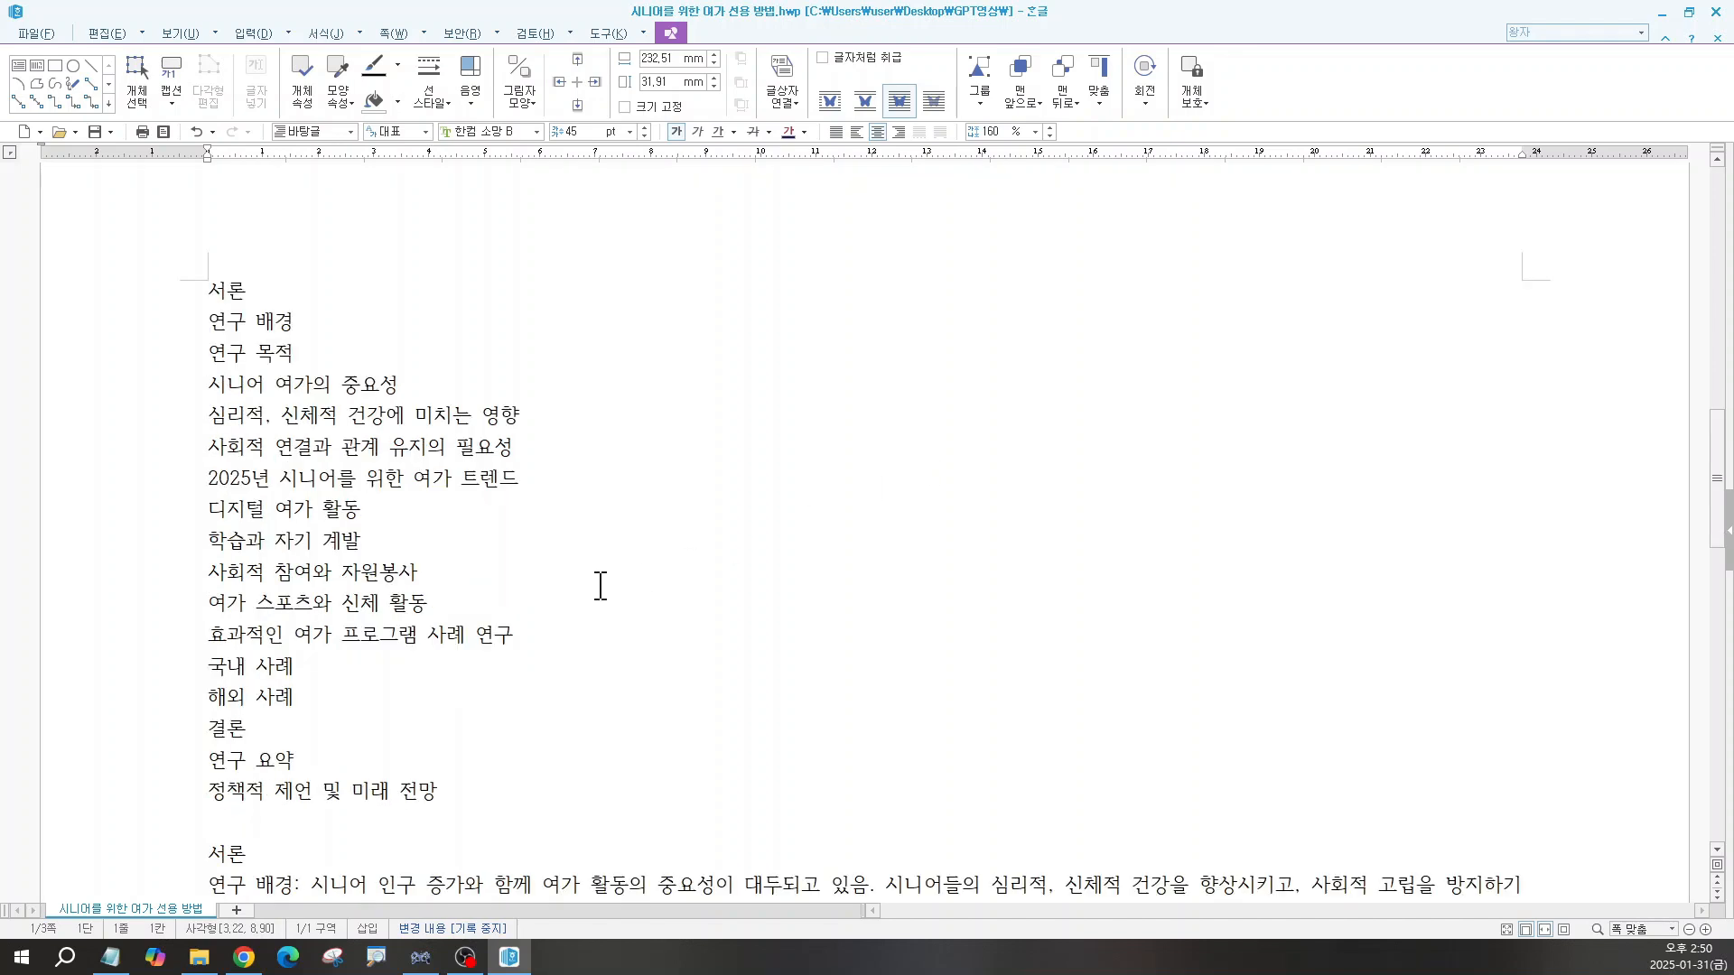
{"action": "left_click_drag", "start_coordinate": [199, 296], "coordinate": [496, 799]}
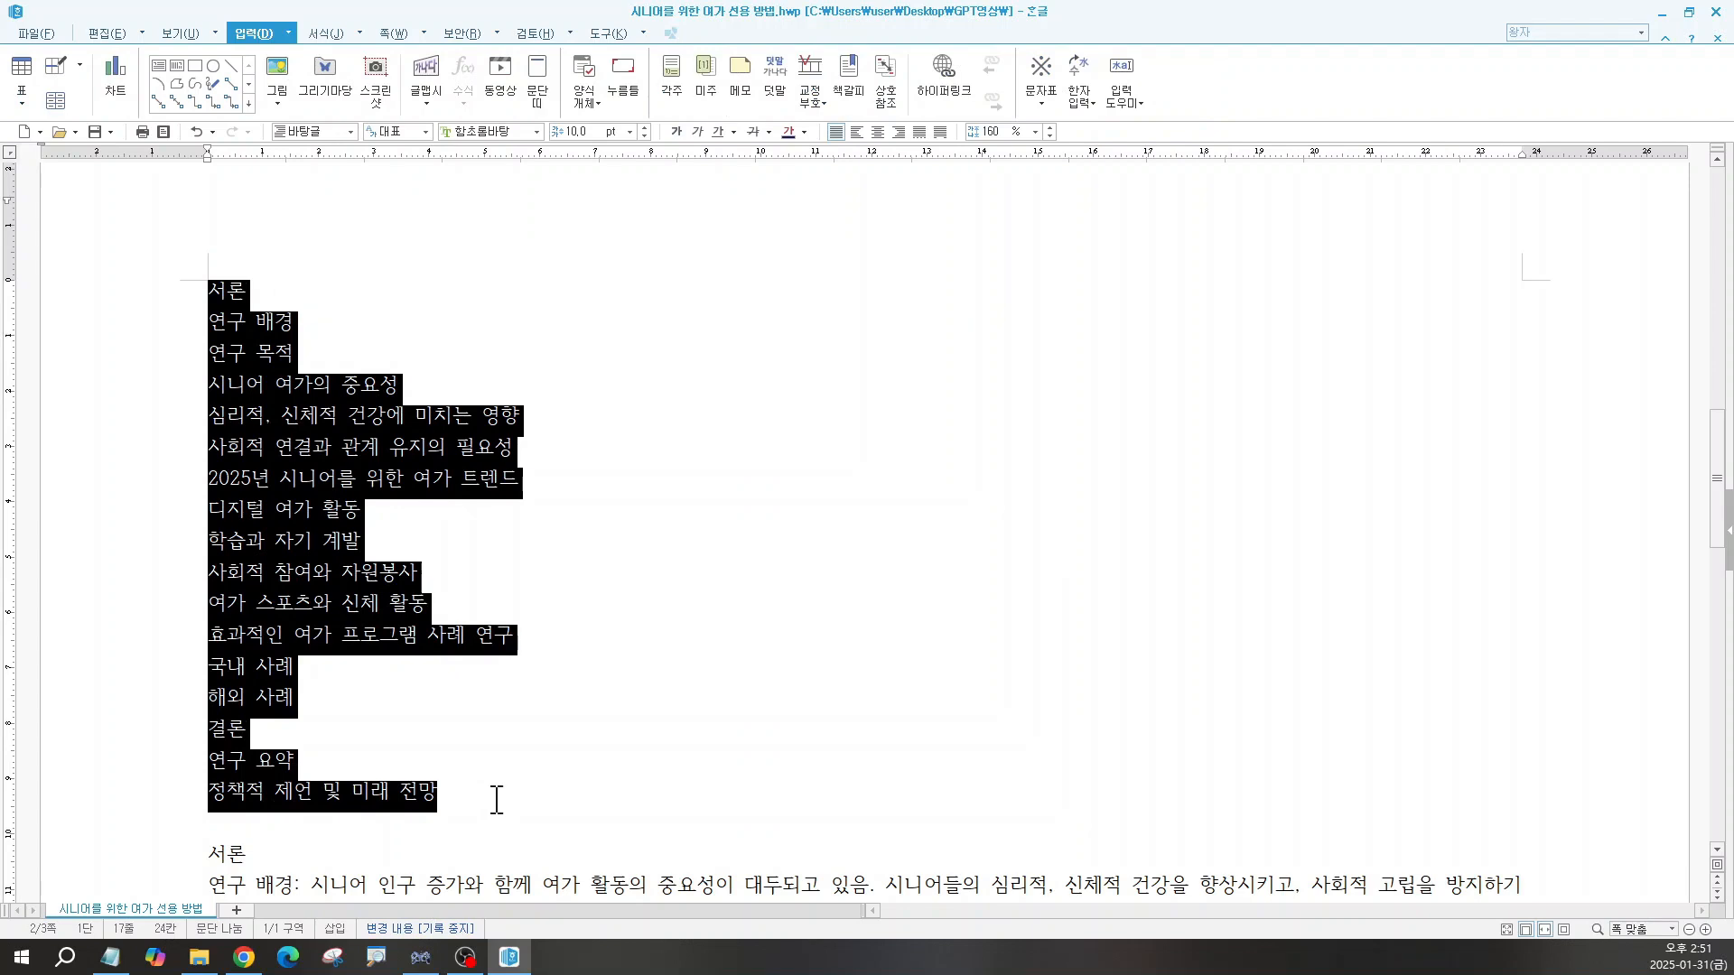
{"action": "left_click", "coordinate": [327, 34]}
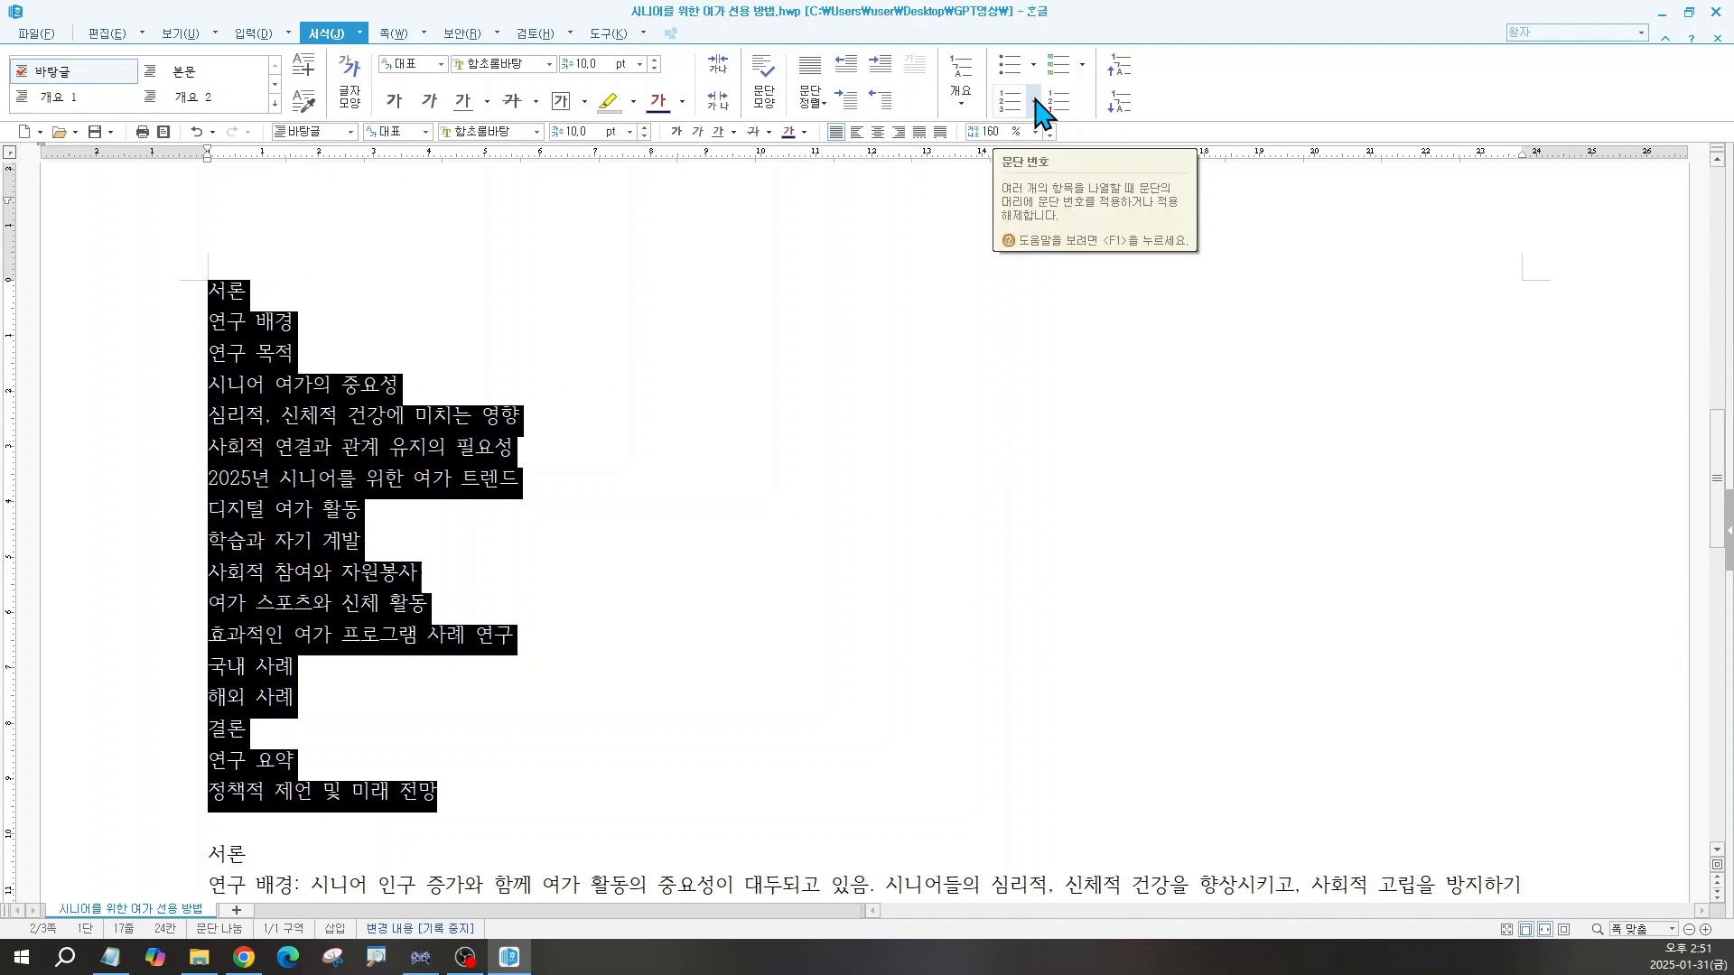
{"action": "key", "text": "ctrl"}
{"action": "key", "text": "ctrl"}
{"action": "key", "text": "ctrl"}
{"action": "key", "text": "ctrl"}
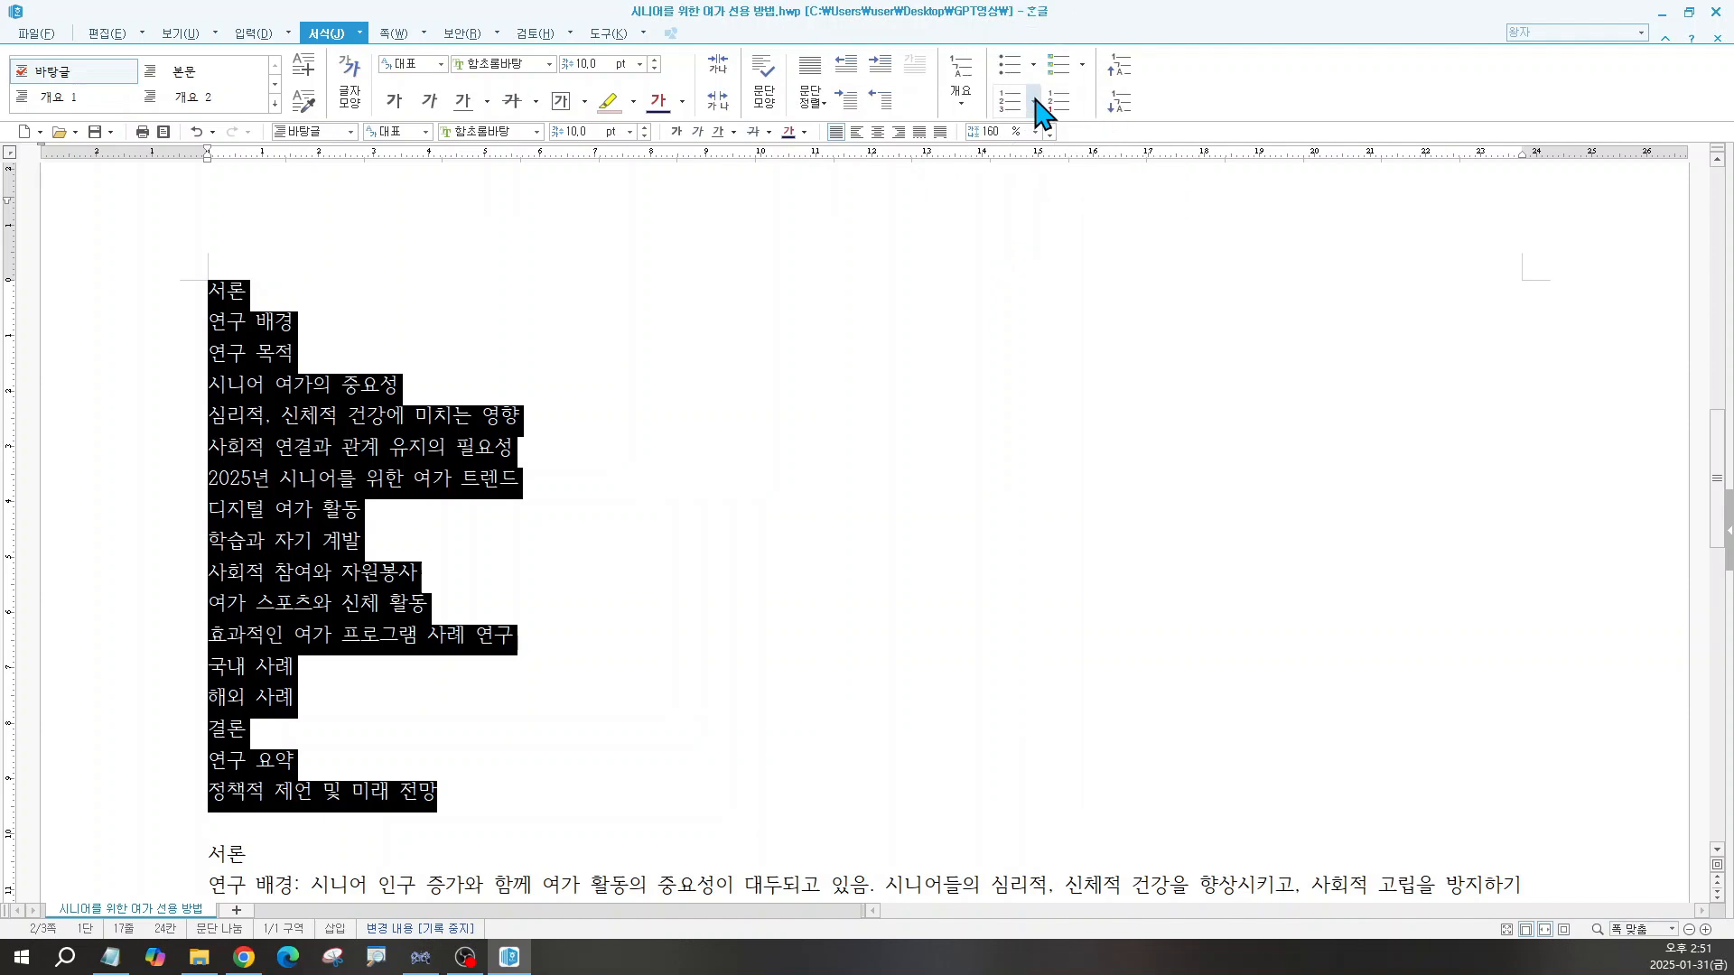
{"action": "key", "text": "ctrl"}
{"action": "left_click", "coordinate": [1036, 99]}
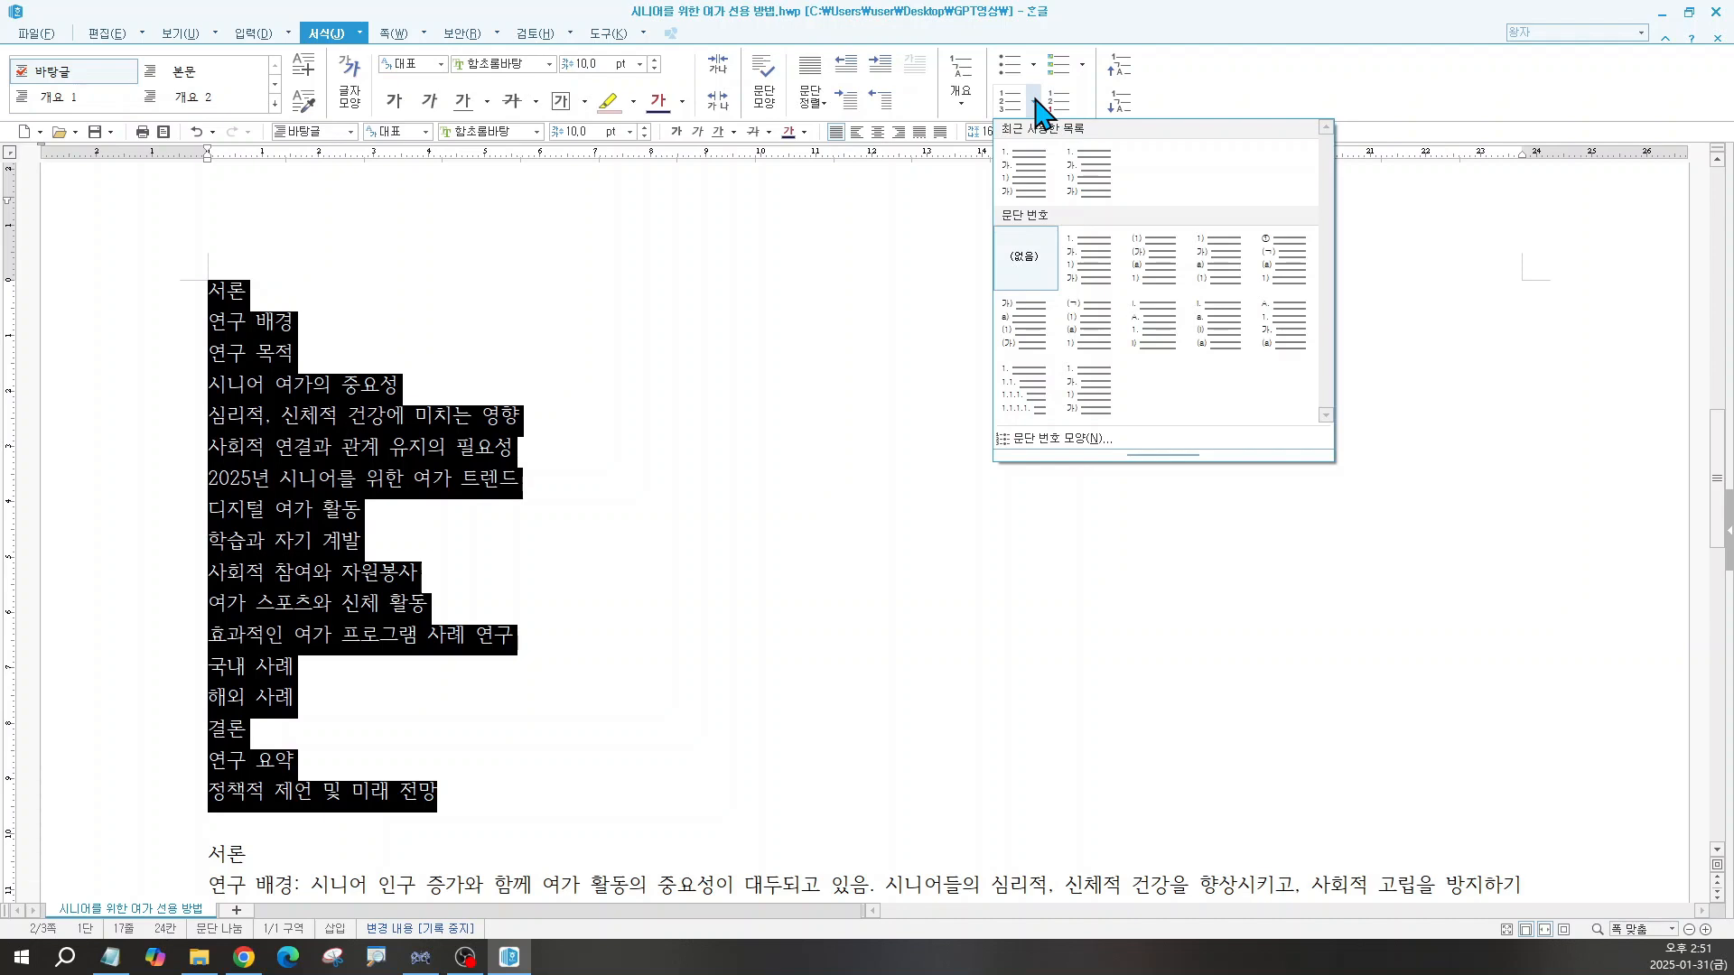
{"action": "left_click", "coordinate": [1090, 269]}
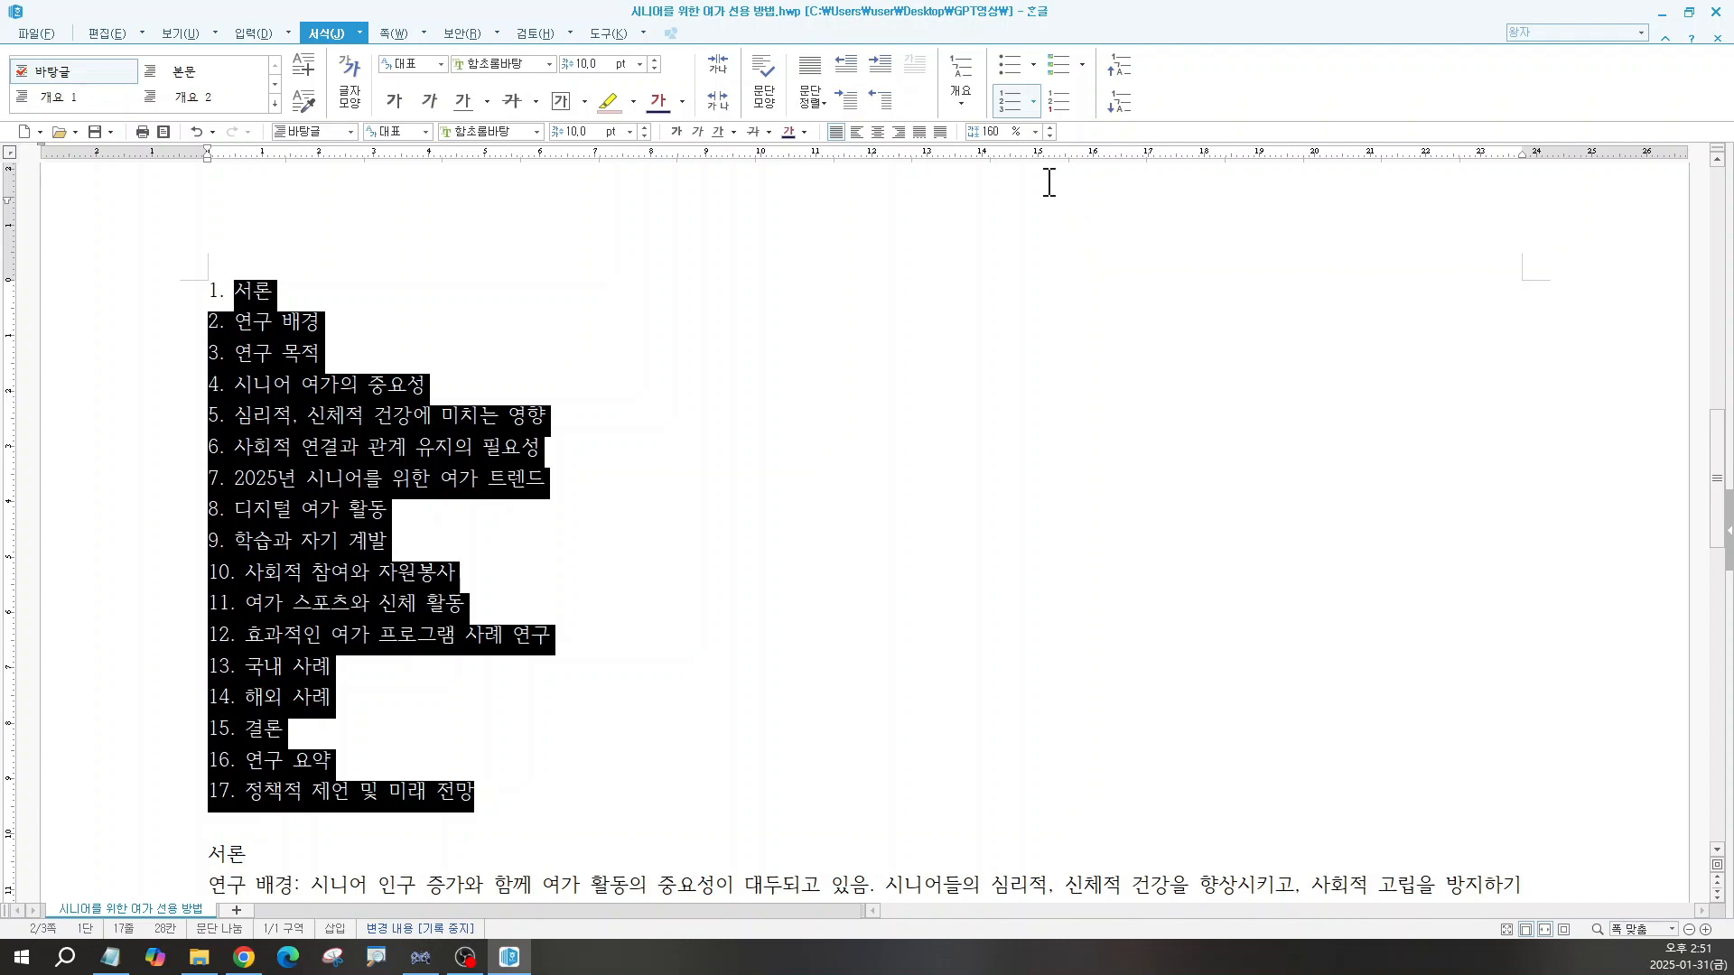
Step: Start a custom paragraph number definition for the outline and set the level 2 (2 수준) number shape to ①,②,③
{"action": "left_click", "coordinate": [1034, 101]}
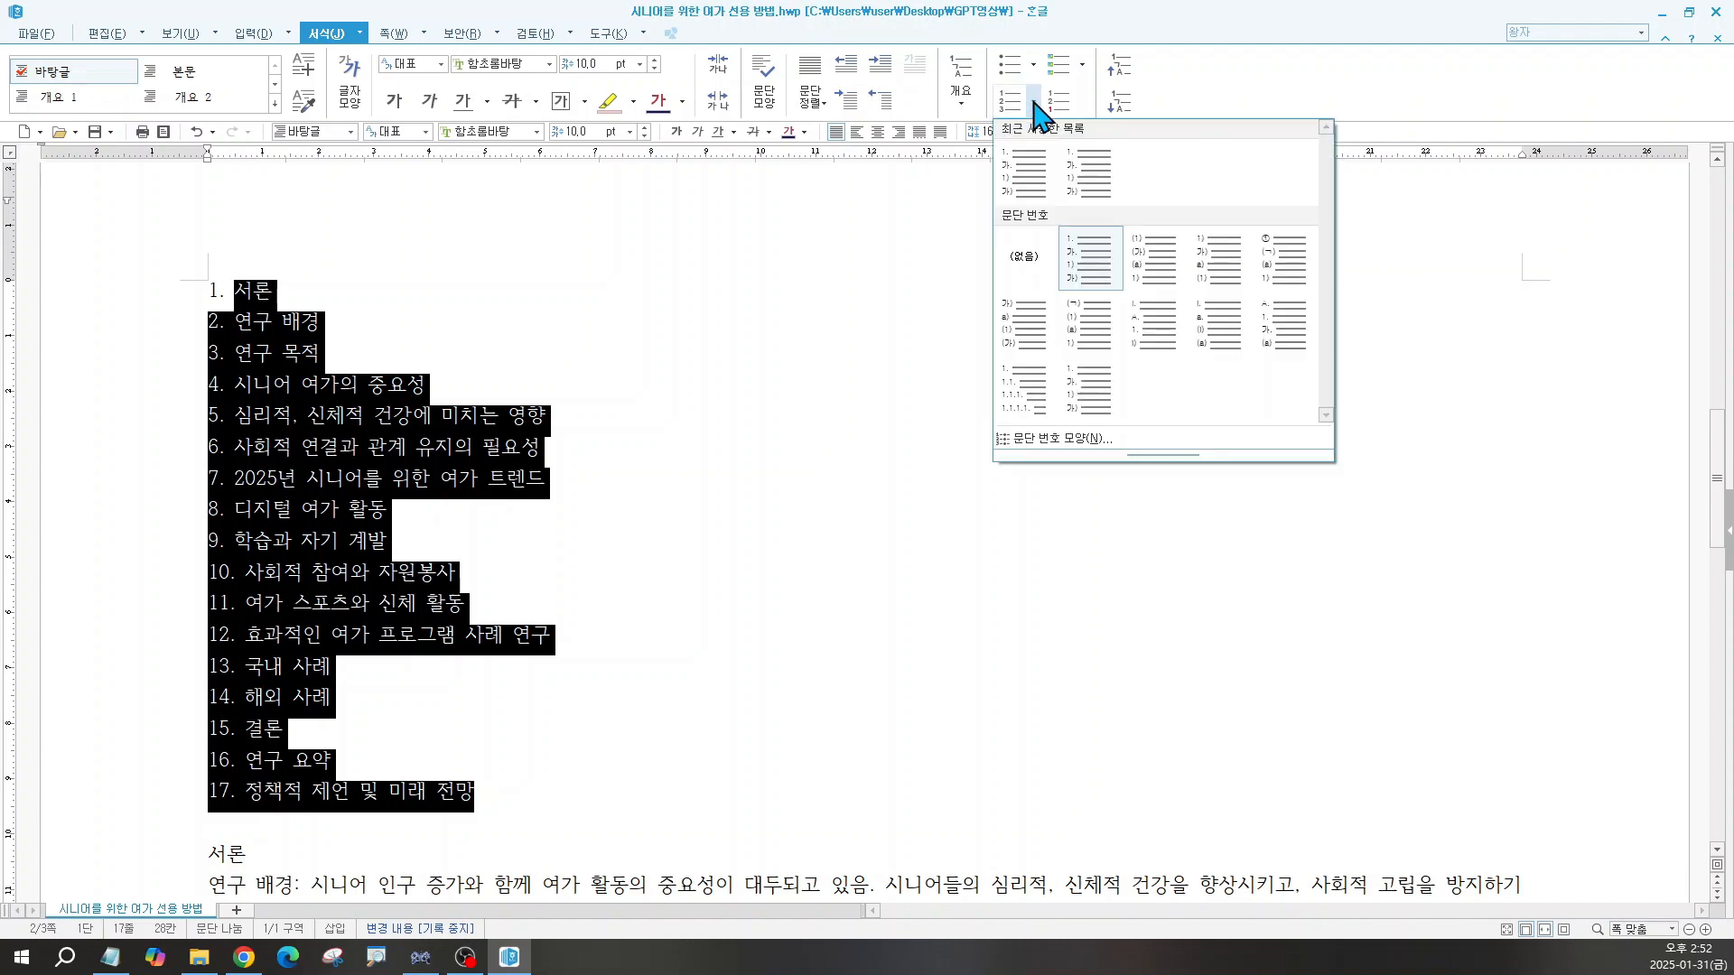
{"action": "left_click", "coordinate": [1066, 439]}
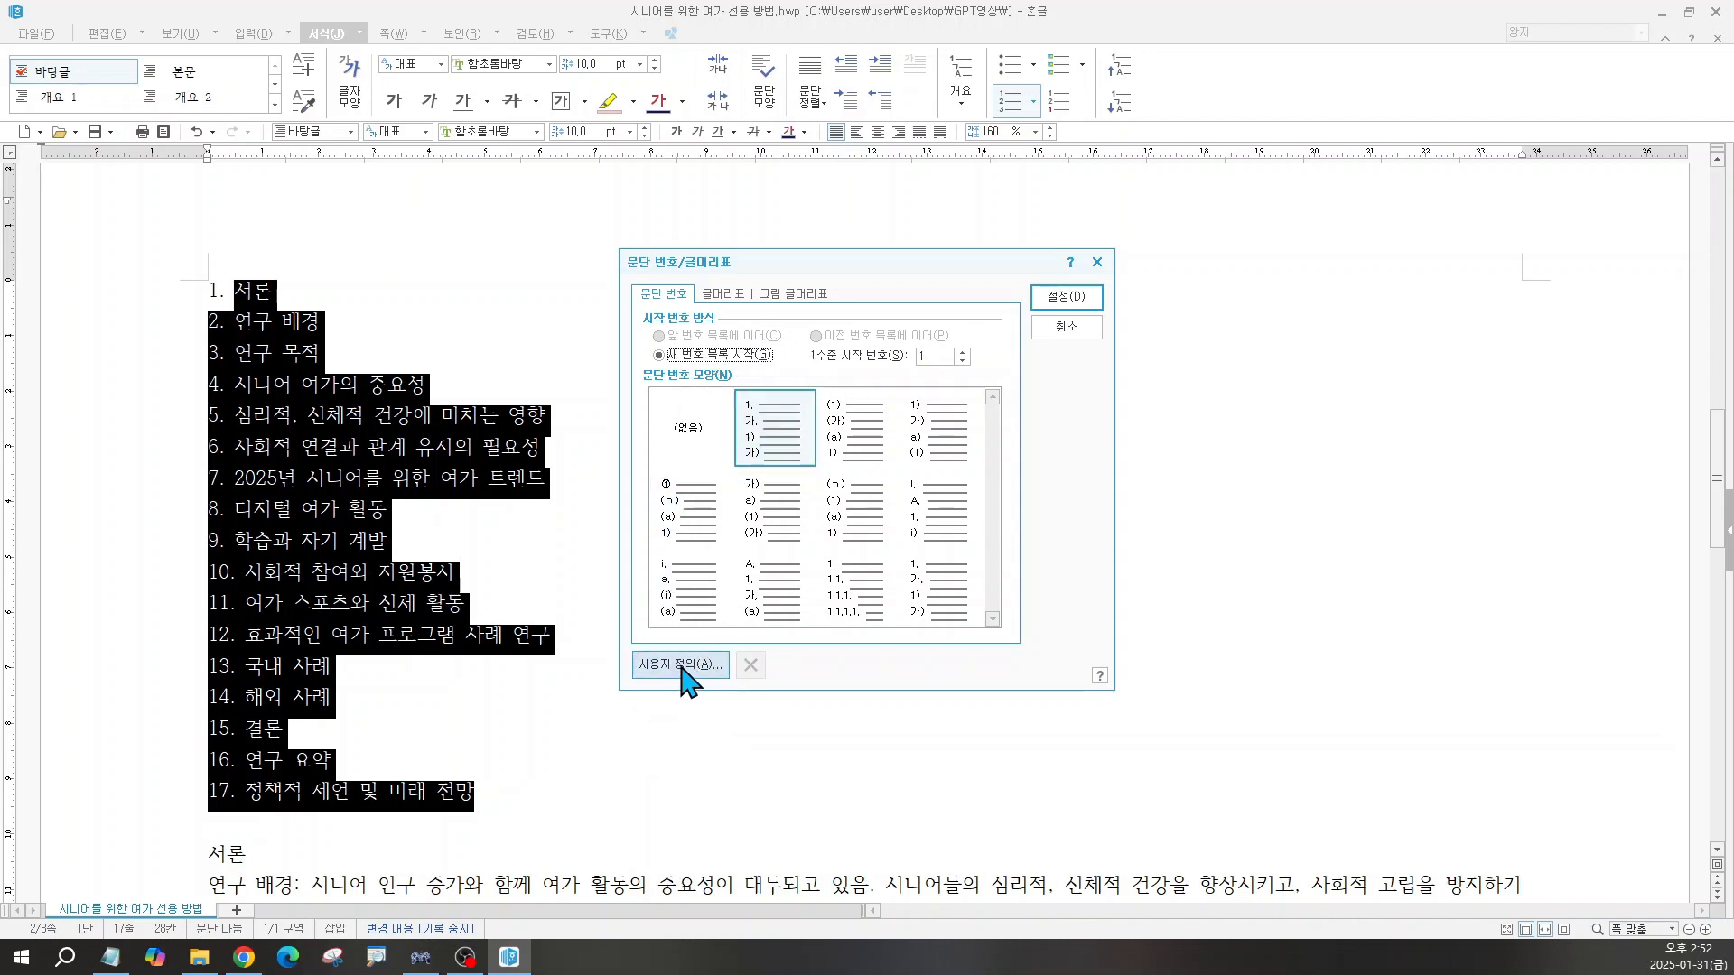
{"action": "left_click", "coordinate": [684, 669]}
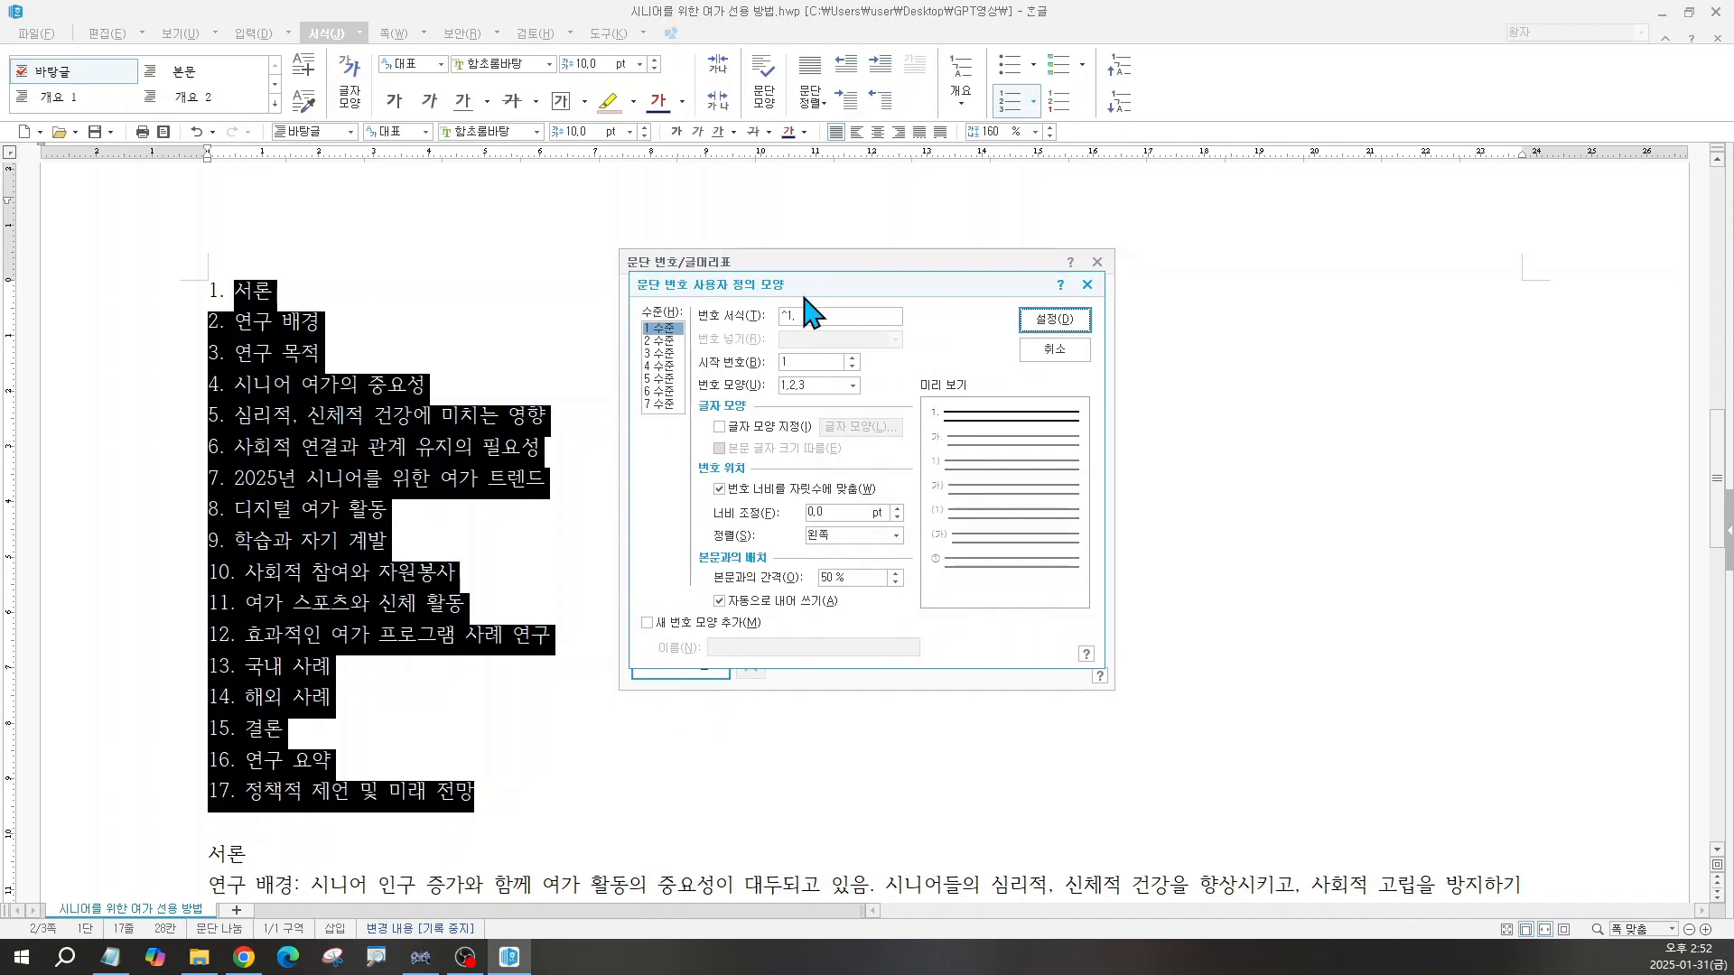
{"action": "left_click_drag", "start_coordinate": [807, 287], "coordinate": [770, 344]}
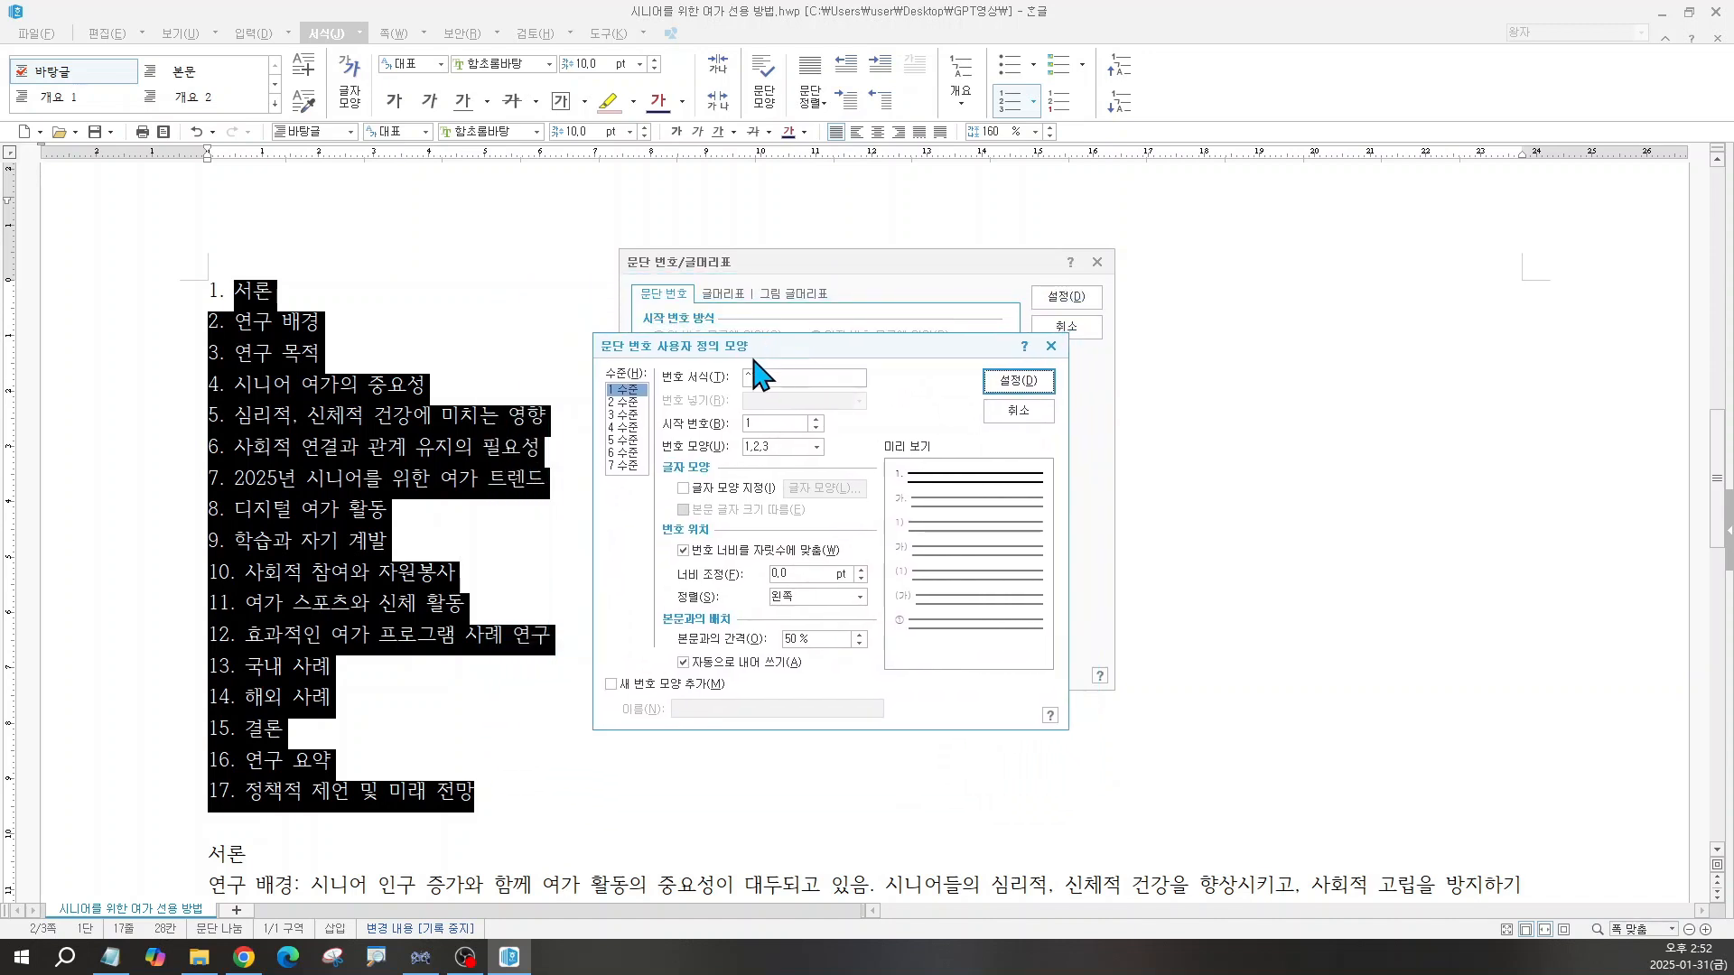
{"action": "left_click", "coordinate": [625, 403]}
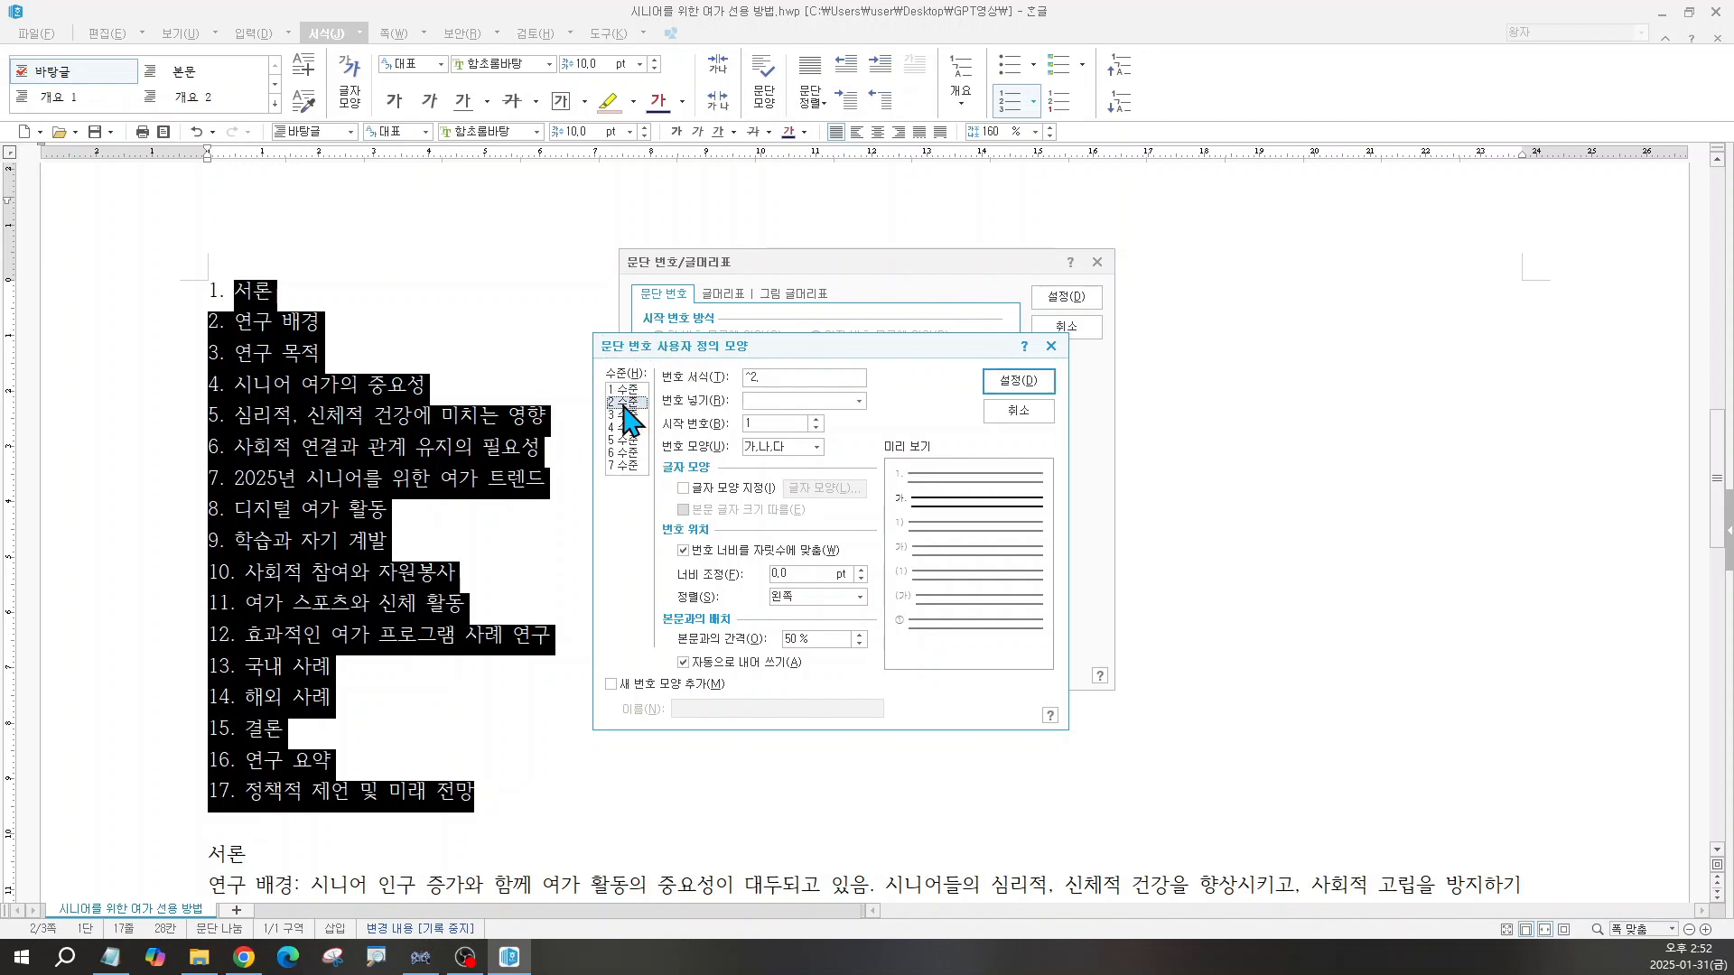
{"action": "left_click", "coordinate": [816, 448]}
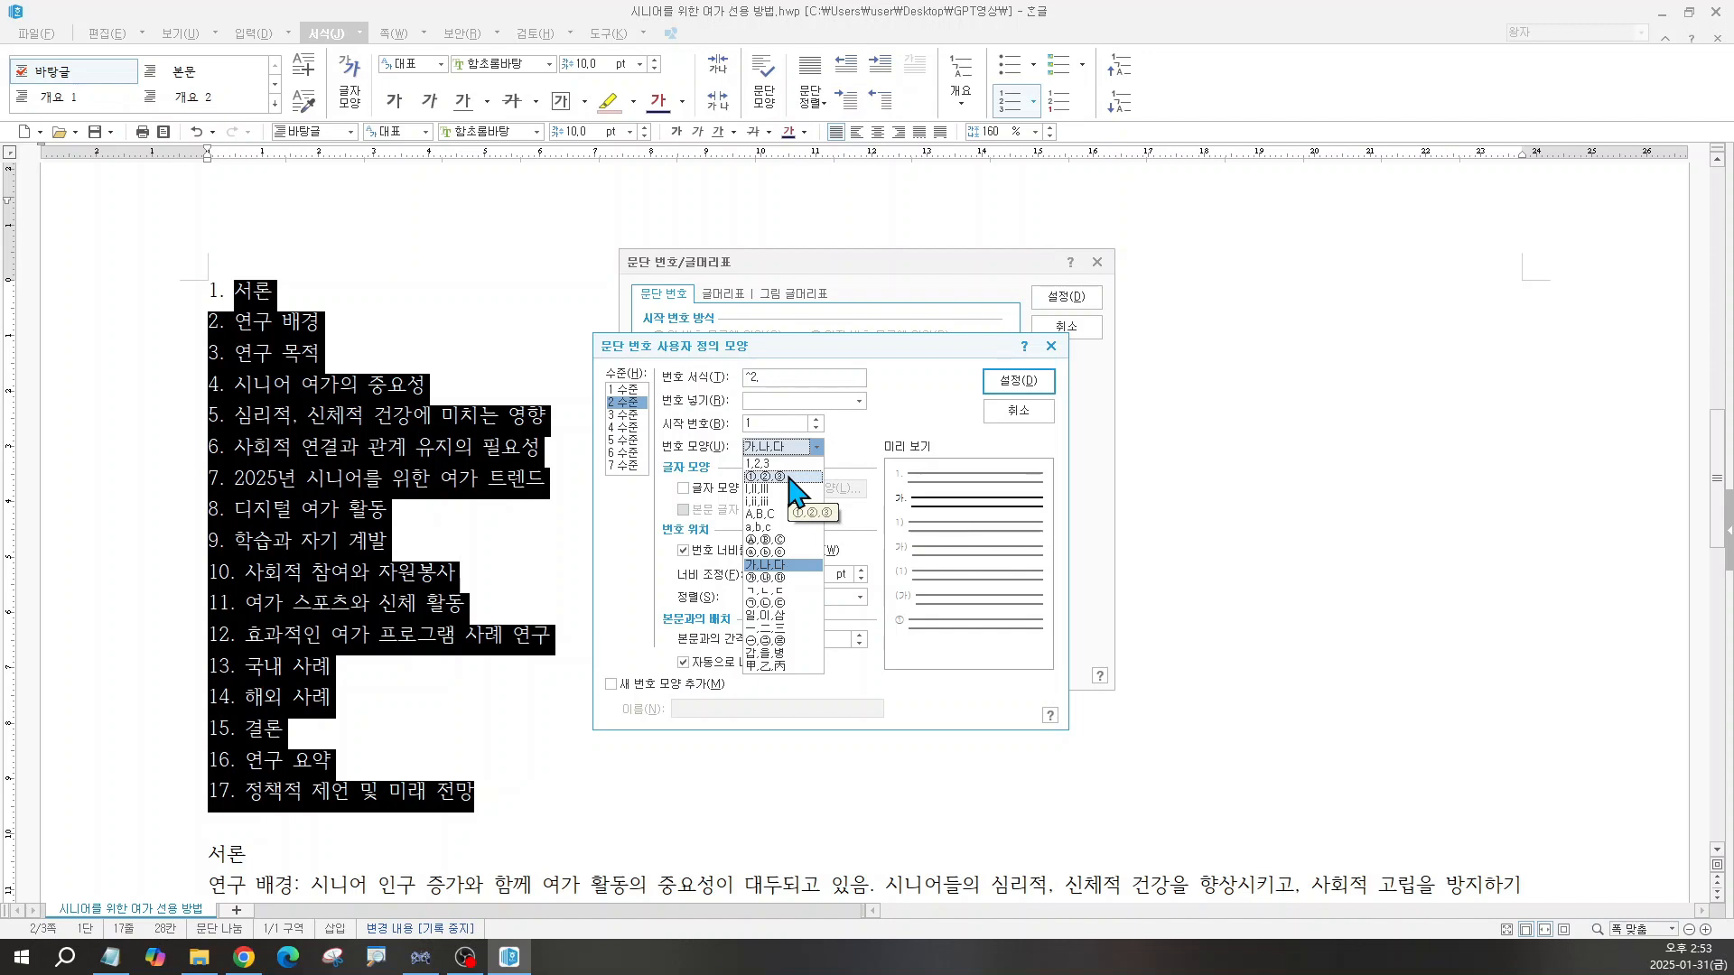
{"action": "left_click", "coordinate": [782, 476]}
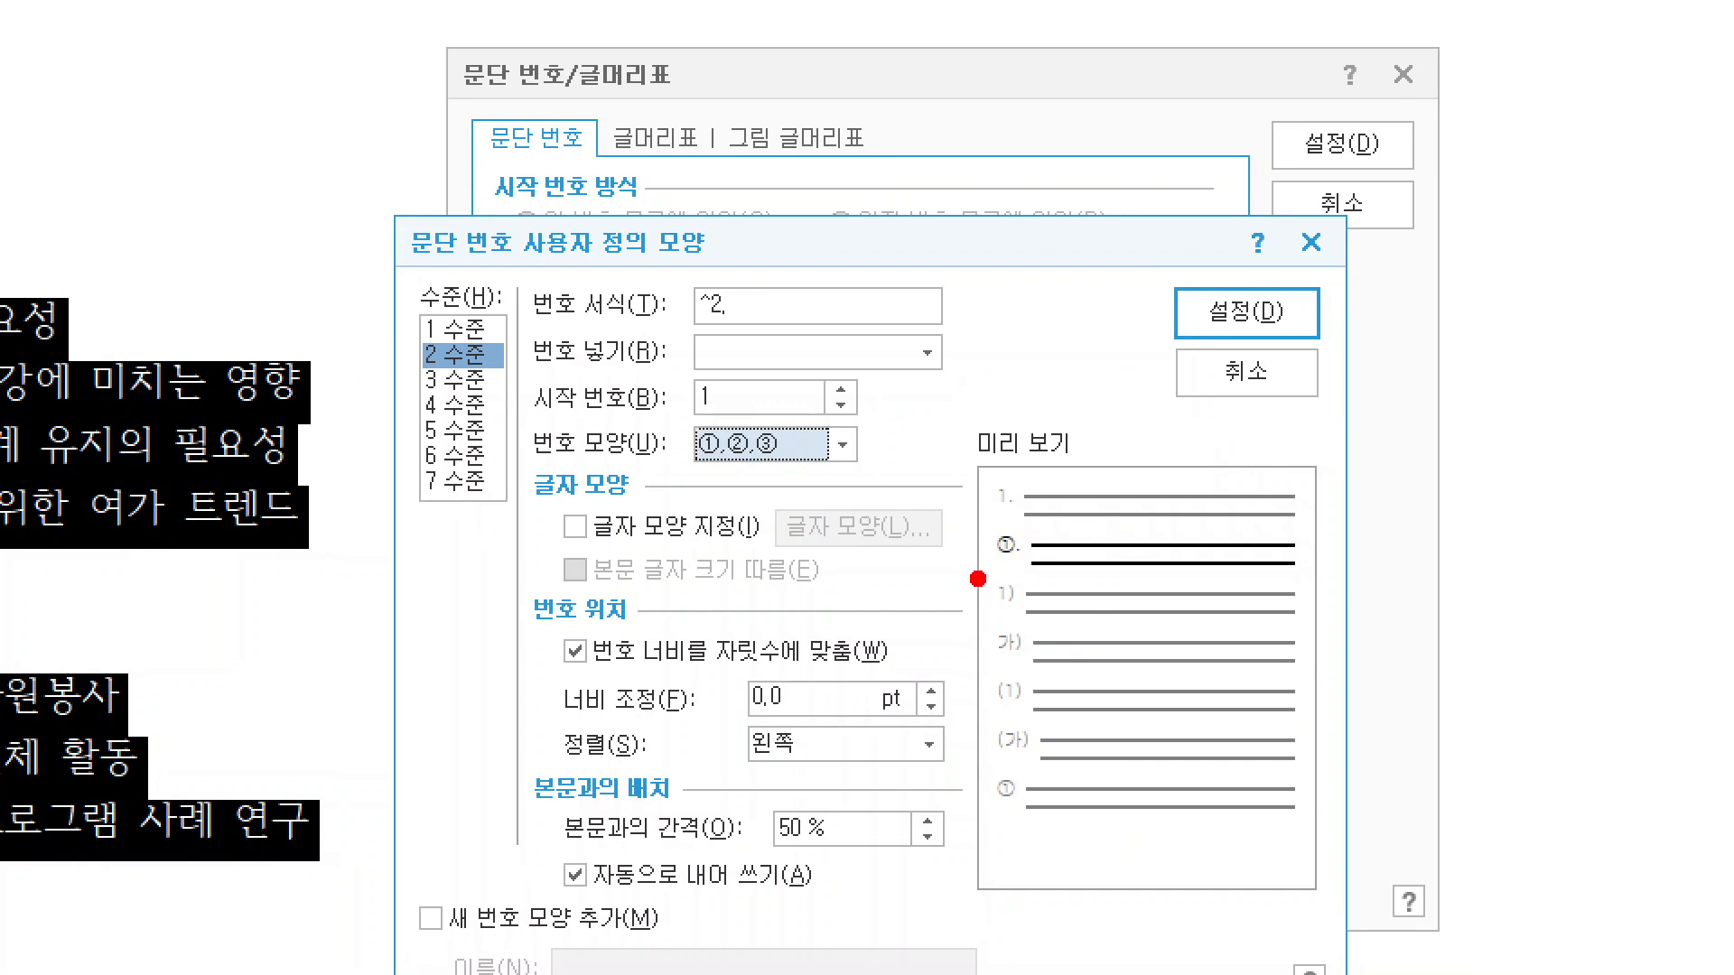
{"action": "mouse_move", "coordinate": [952, 510]}
{"action": "left_mouse_down"}
{"action": "mouse_move", "coordinate": [986, 606]}
{"action": "mouse_move", "coordinate": [1178, 582]}
{"action": "mouse_move", "coordinate": [1317, 593]}
{"action": "left_mouse_up"}
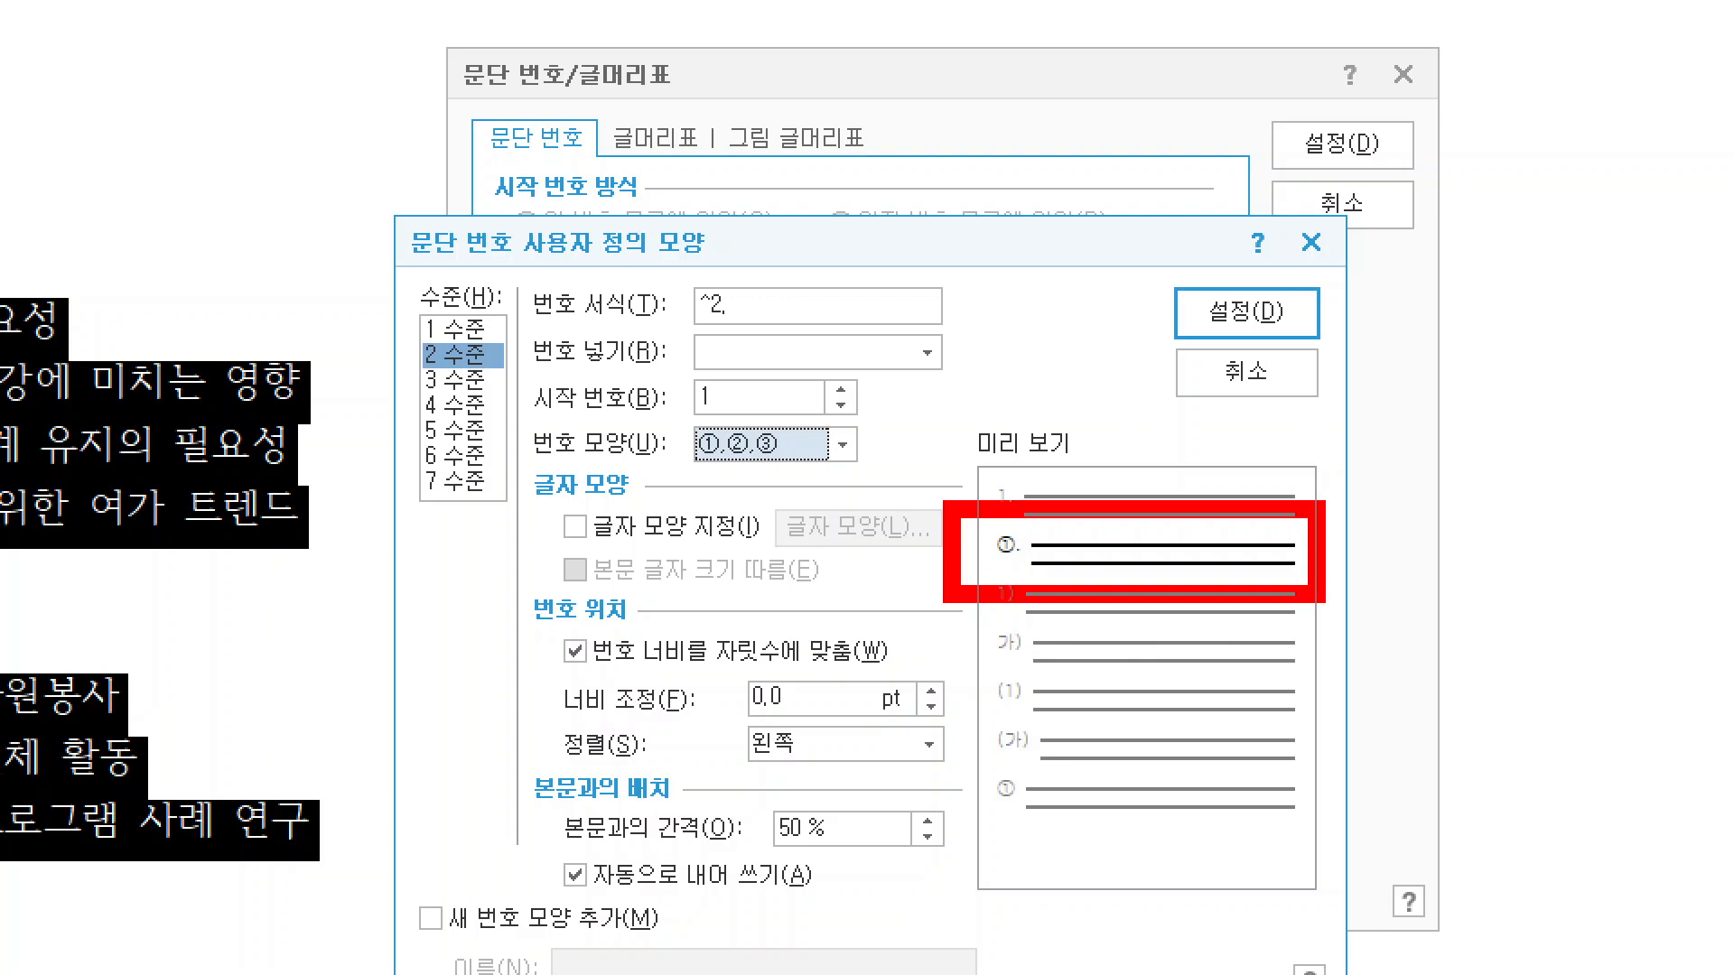
{"action": "left_click_drag", "start_coordinate": [1317, 593], "coordinate": [1317, 594]}
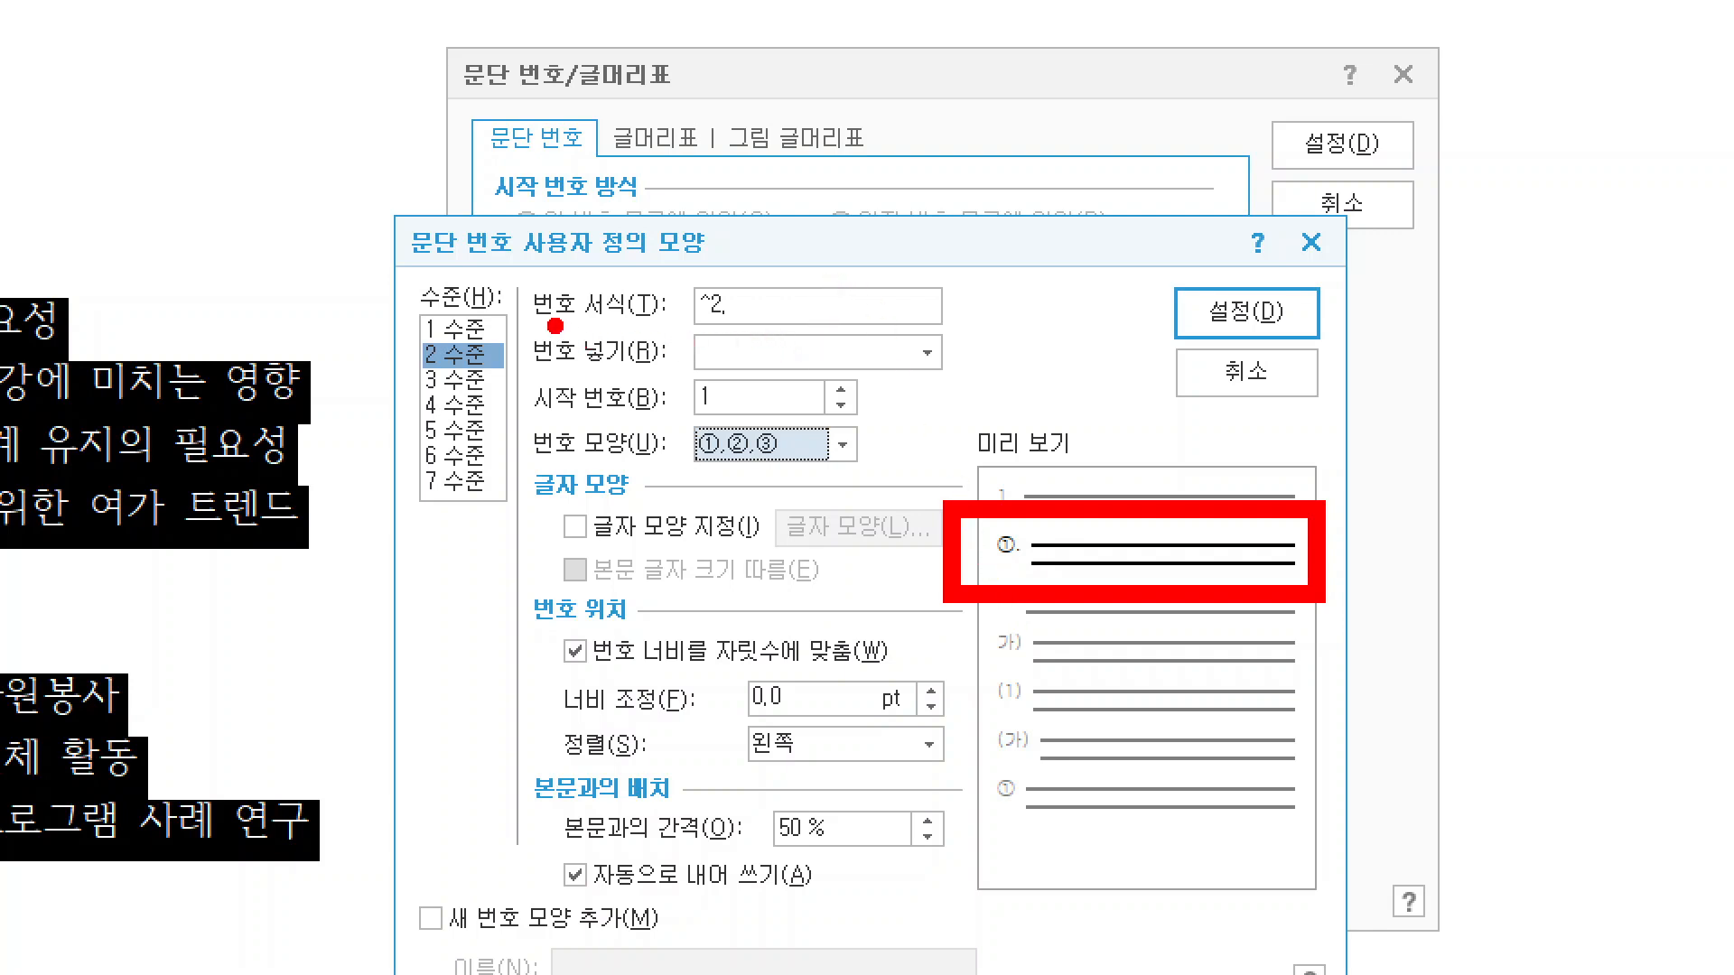
{"action": "left_click_drag", "start_coordinate": [746, 333], "coordinate": [1041, 763]}
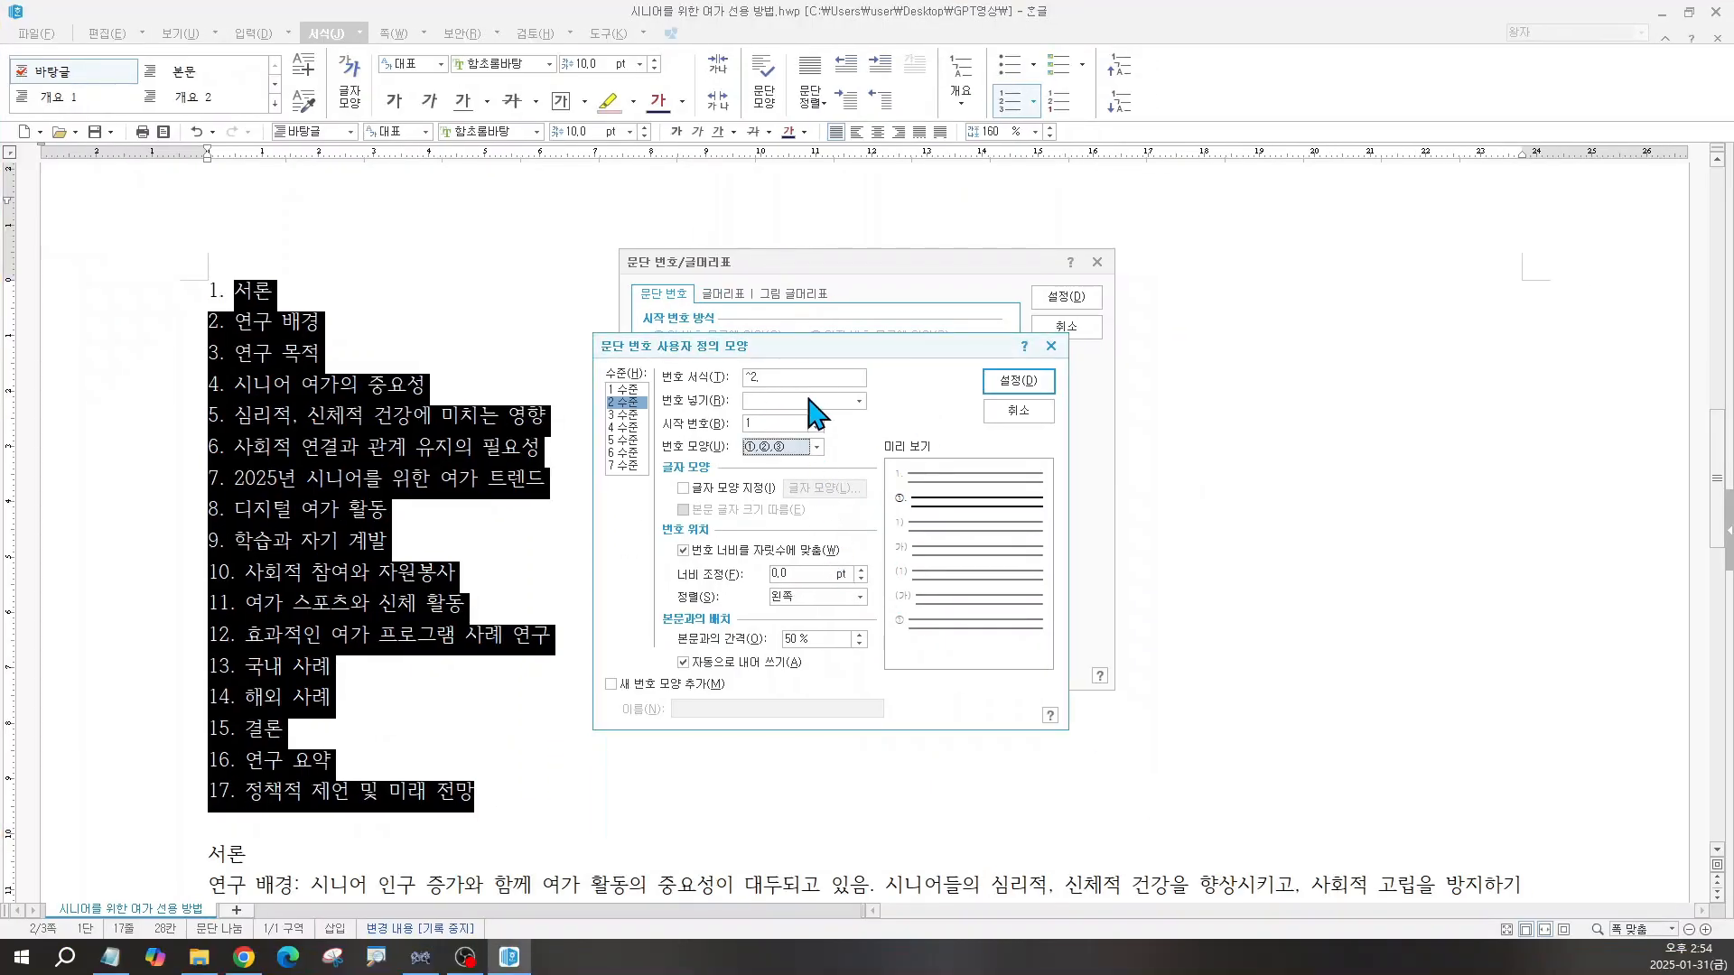
Step: Set the level 2 number format to ^2 without the period, width adjustment to 20 pt and alignment to 오른쪽, and apply the custom numbering
{"action": "left_click", "coordinate": [794, 378]}
{"action": "key", "text": "BackSpace"}
{"action": "double_click", "coordinate": [799, 583]}
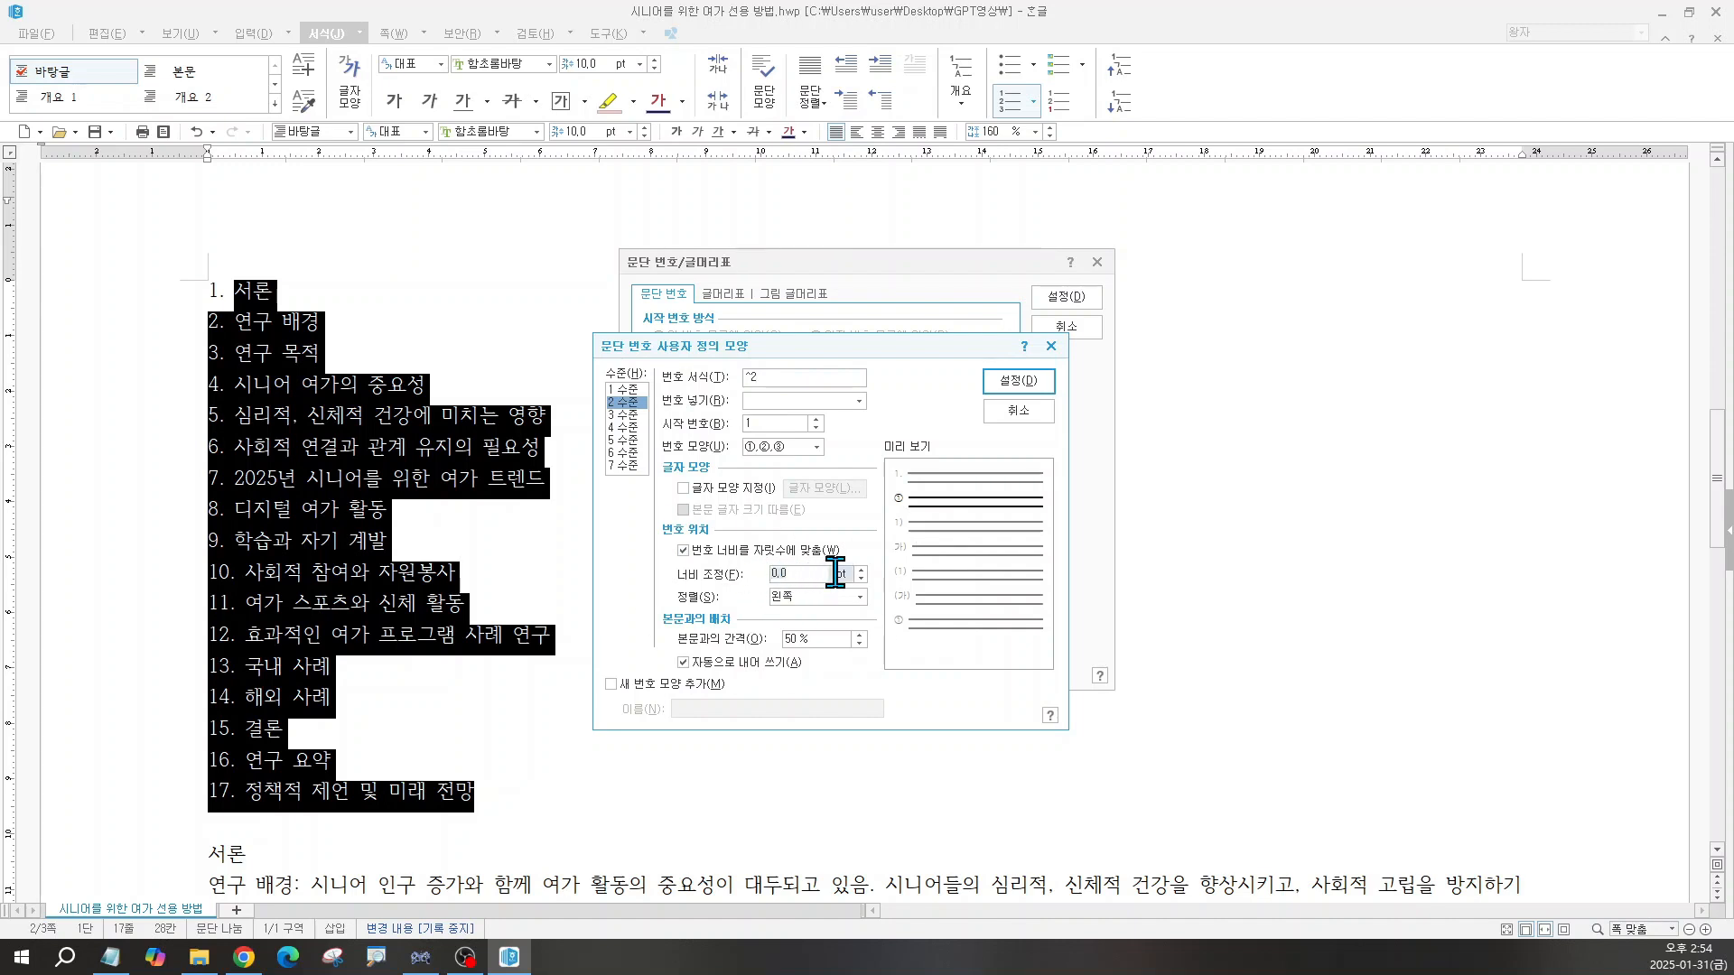
{"action": "type", "text": "20"}
{"action": "left_click", "coordinate": [797, 600]}
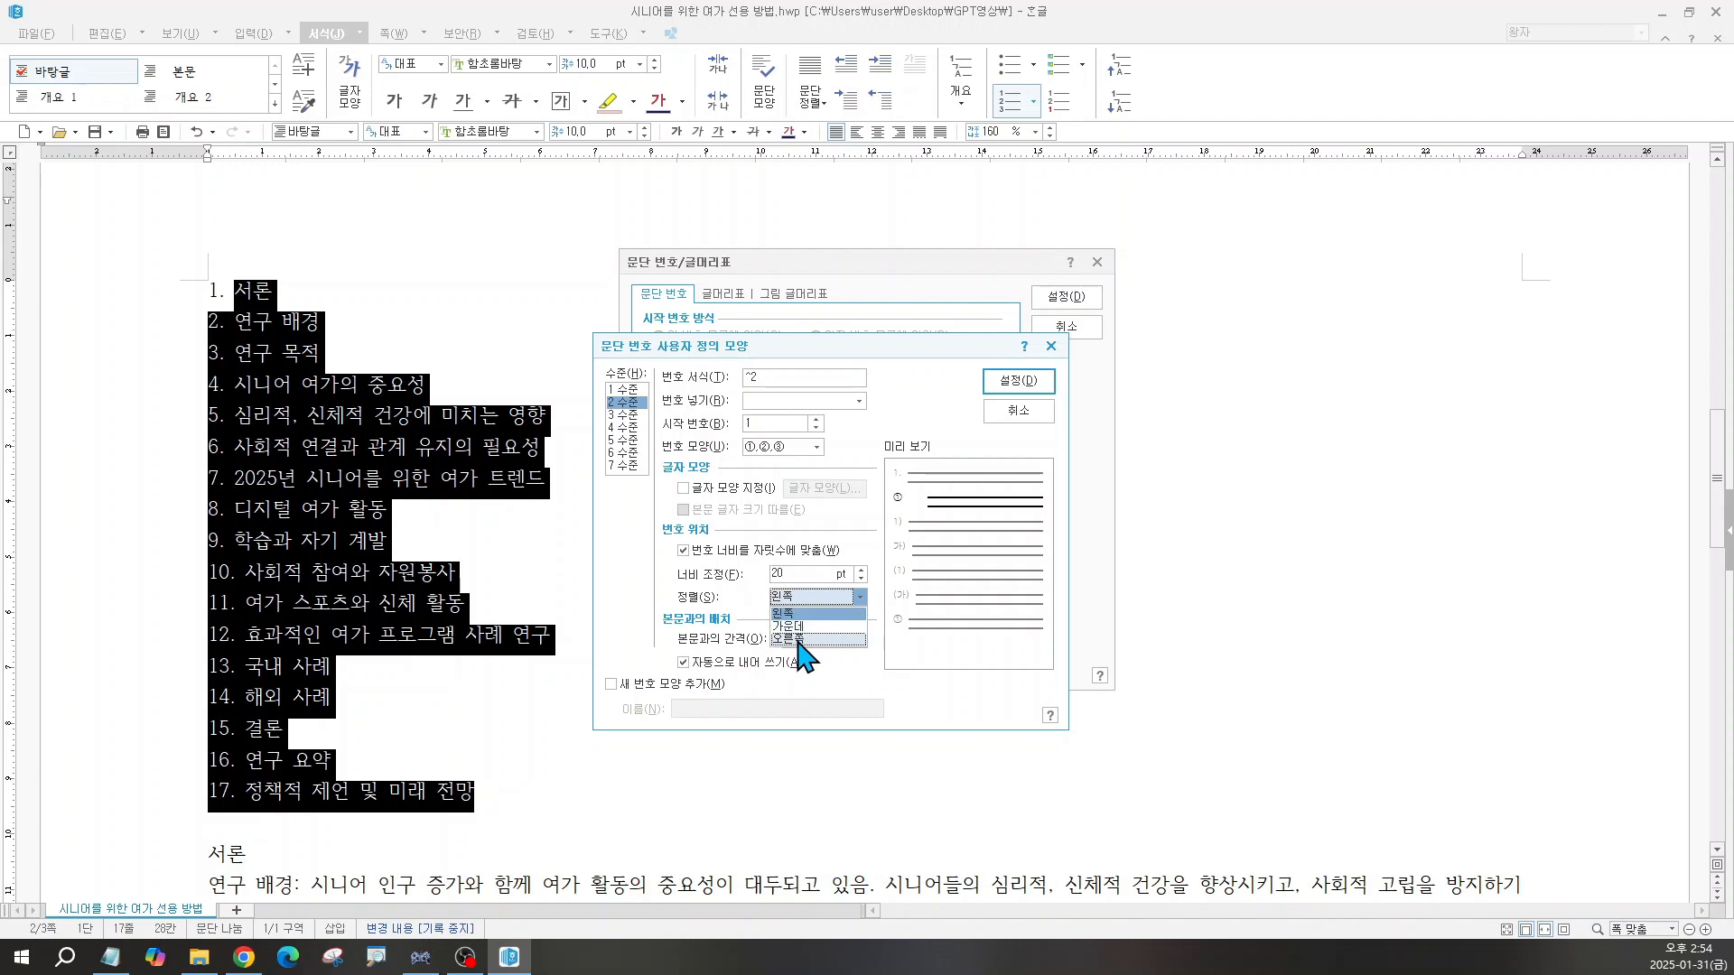
{"action": "left_click", "coordinate": [799, 639]}
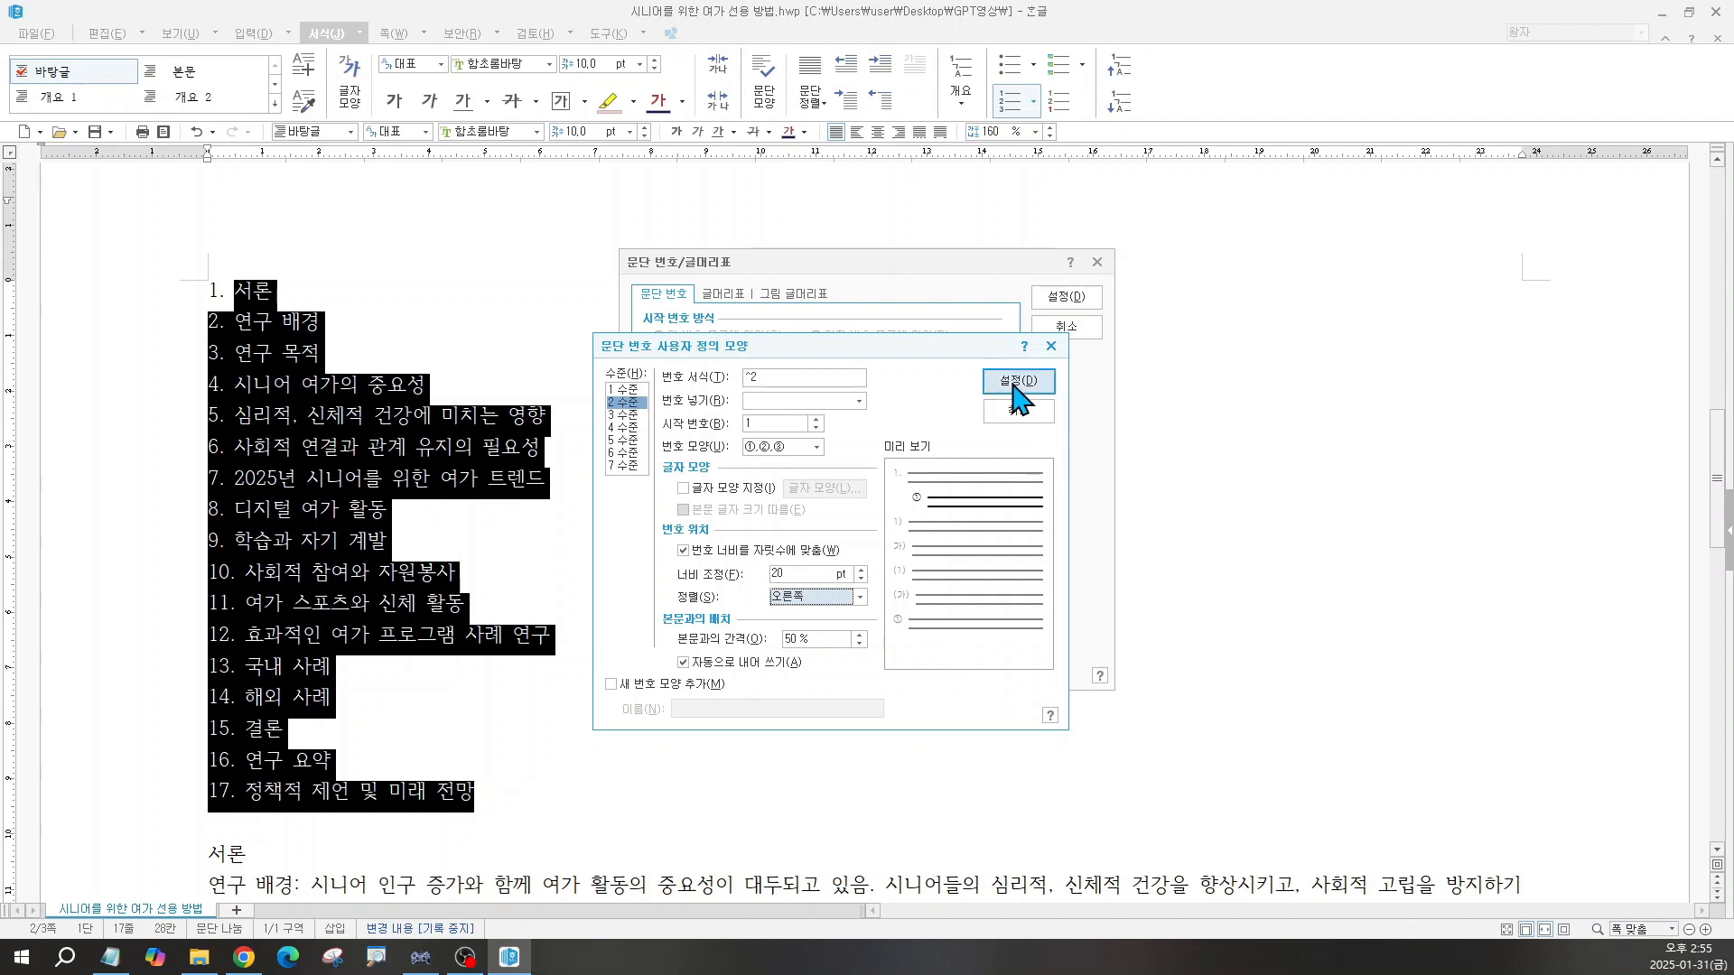
{"action": "left_click", "coordinate": [1016, 387]}
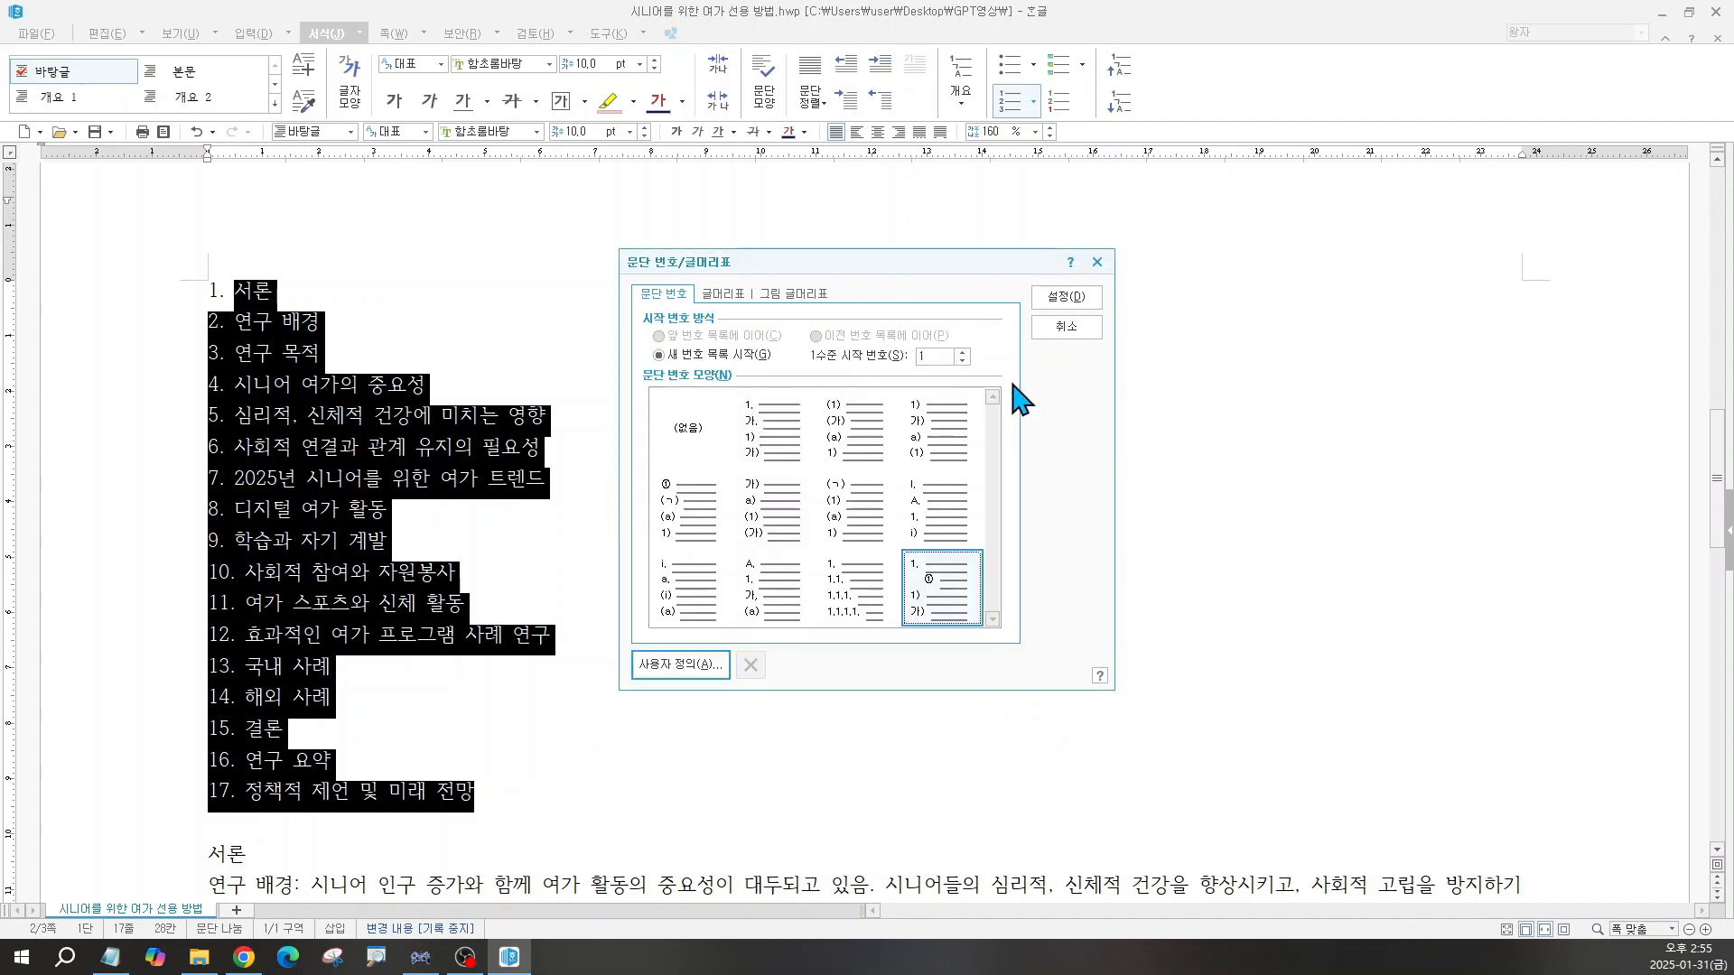
{"action": "left_click", "coordinate": [1066, 298]}
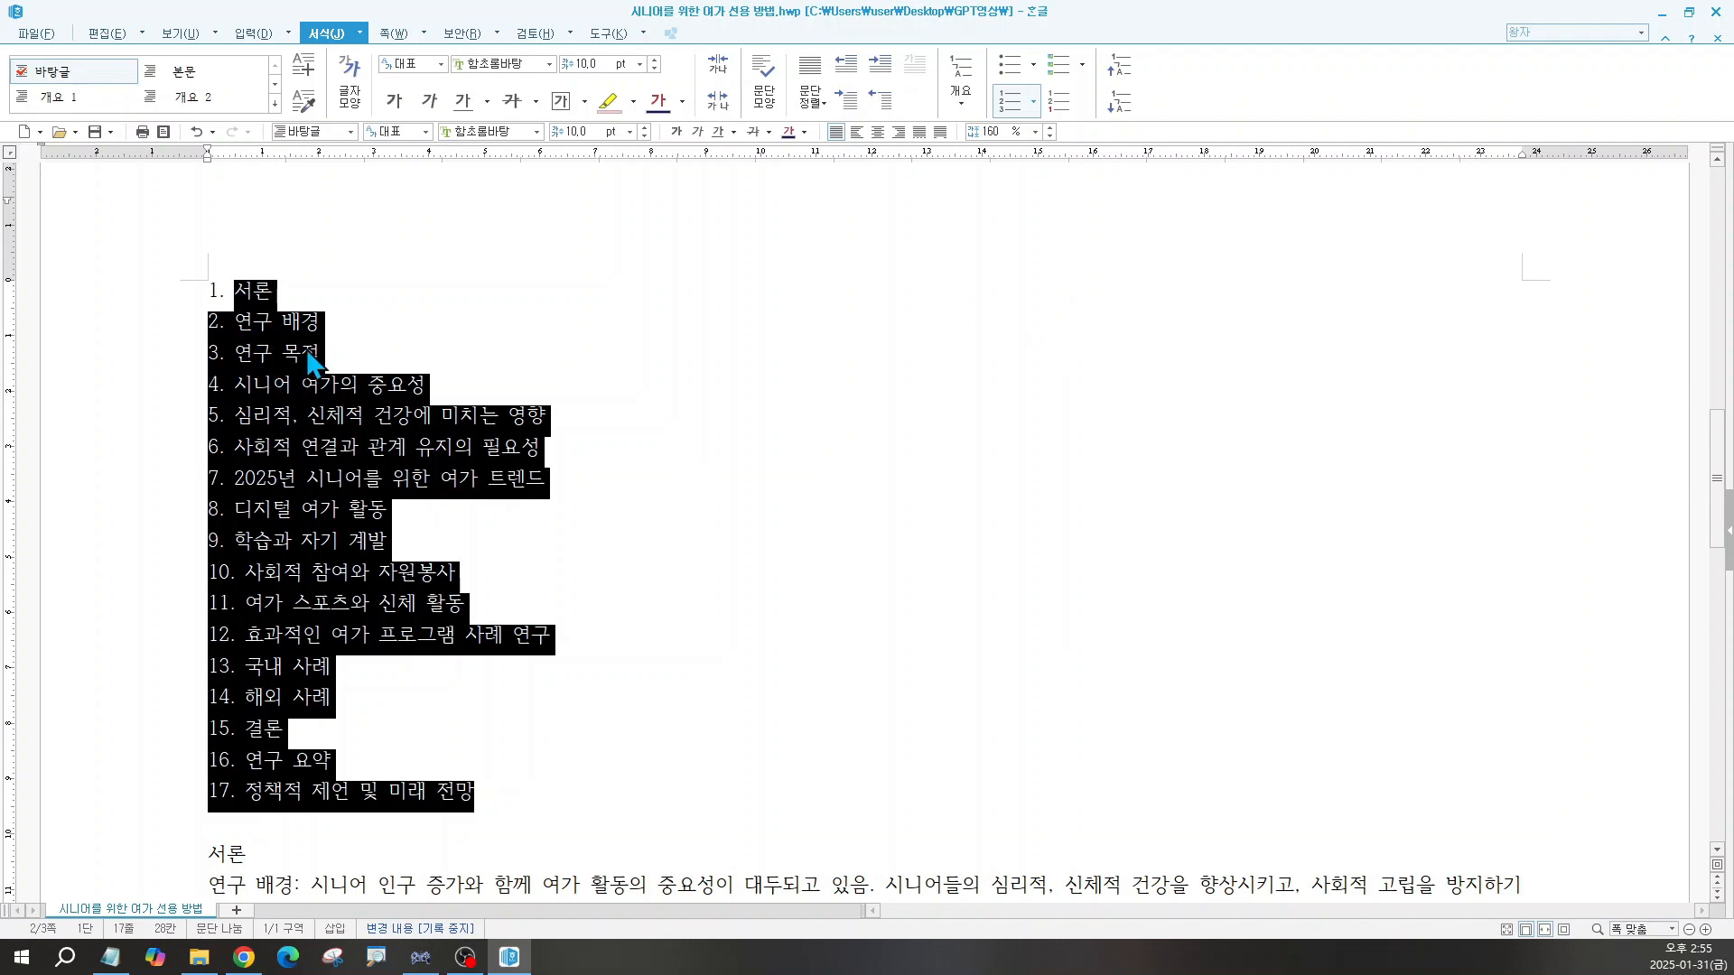
Step: Demote the 연구 배경 and 연구 목적 lines under 서론 by one numbering level
{"action": "left_click", "coordinate": [401, 309]}
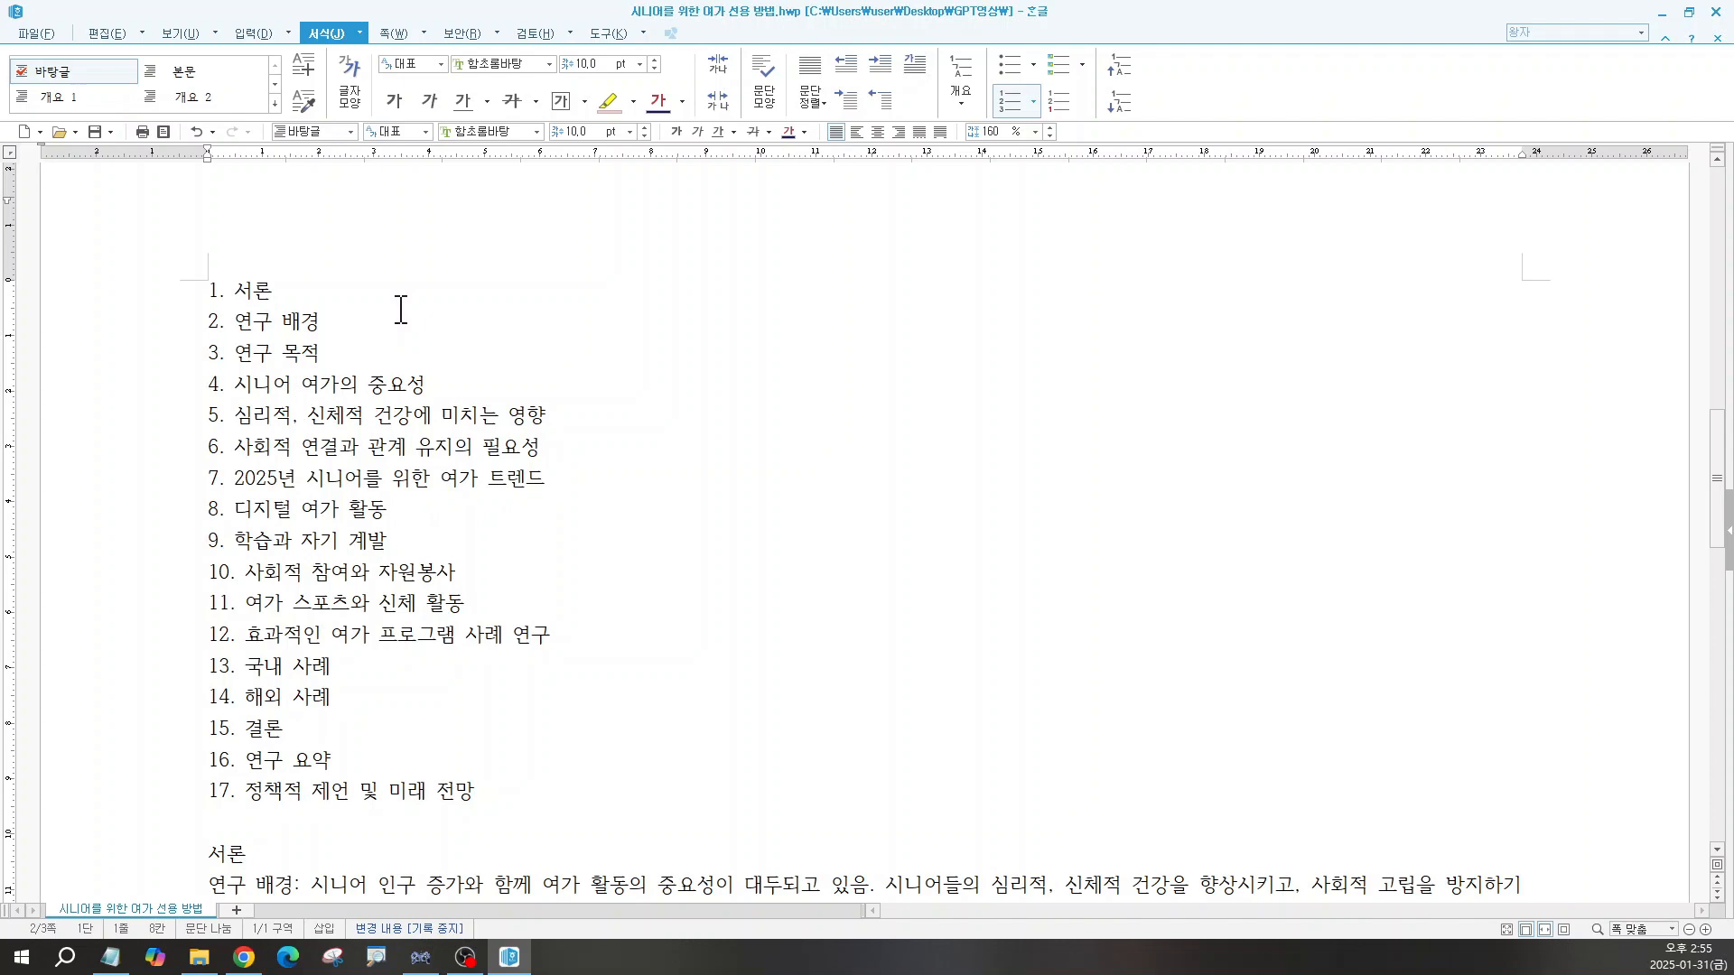
{"action": "left_click", "coordinate": [232, 321]}
{"action": "left_click_drag", "start_coordinate": [232, 321], "coordinate": [356, 356]}
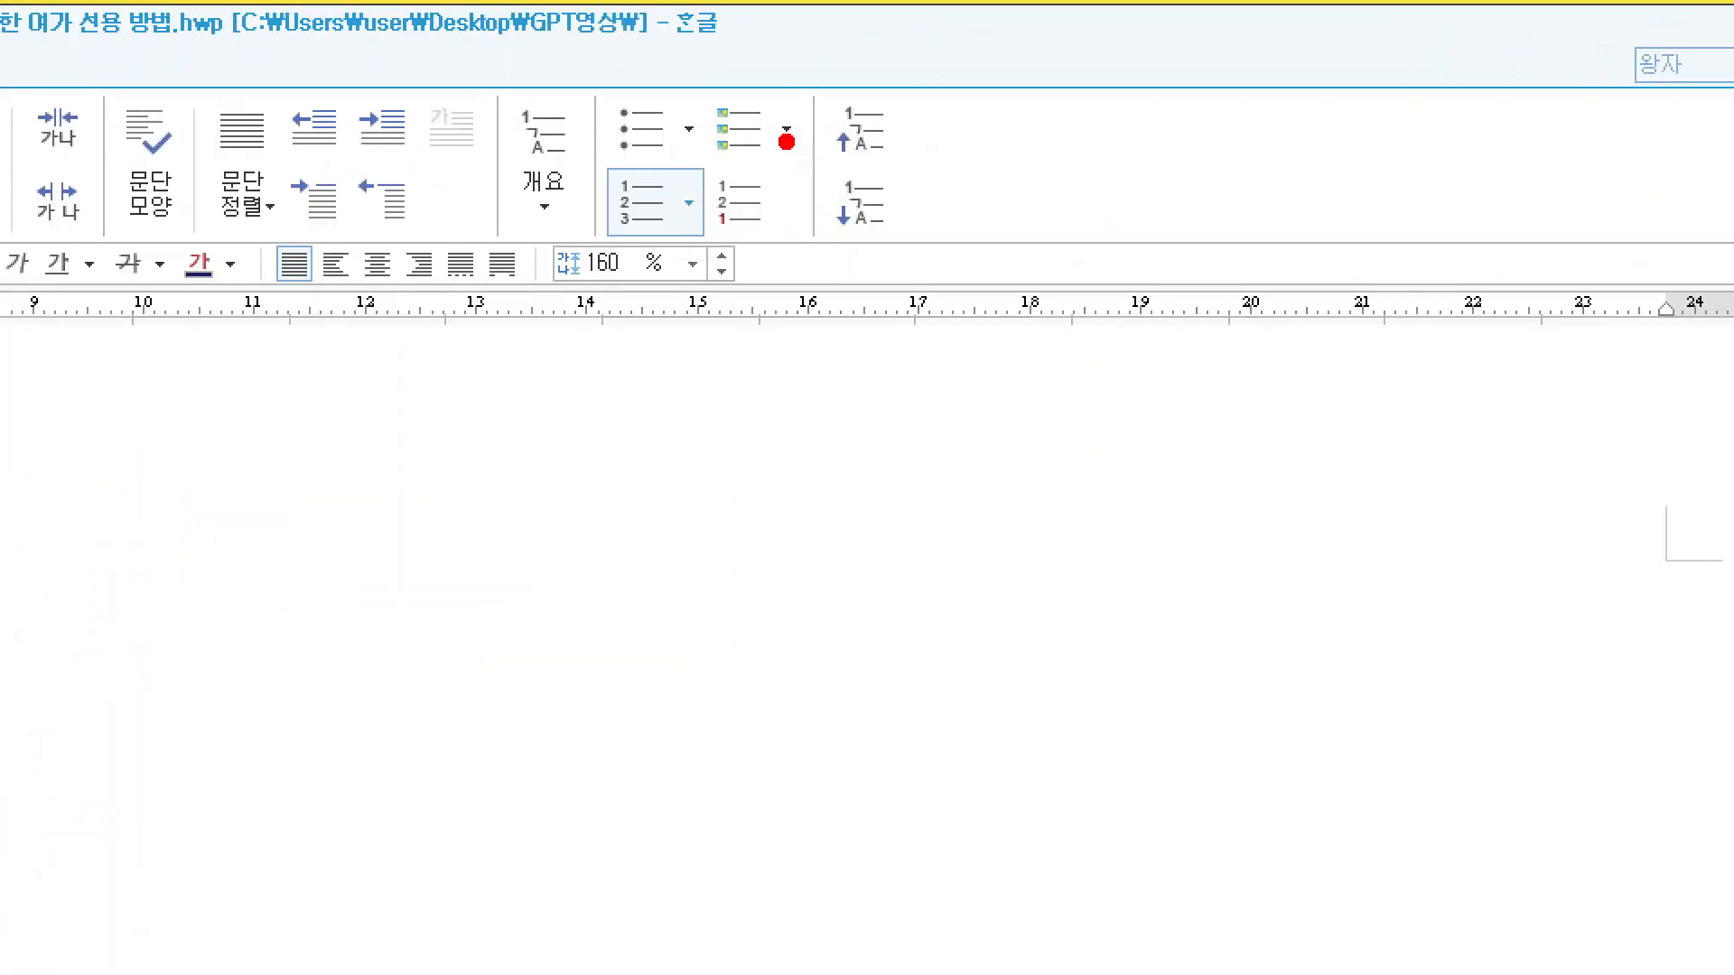
{"action": "mouse_move", "coordinate": [783, 137]}
{"action": "left_mouse_down"}
{"action": "mouse_move", "coordinate": [867, 239]}
{"action": "mouse_move", "coordinate": [950, 298]}
{"action": "mouse_move", "coordinate": [940, 340]}
{"action": "mouse_move", "coordinate": [1238, 713]}
{"action": "left_mouse_up"}
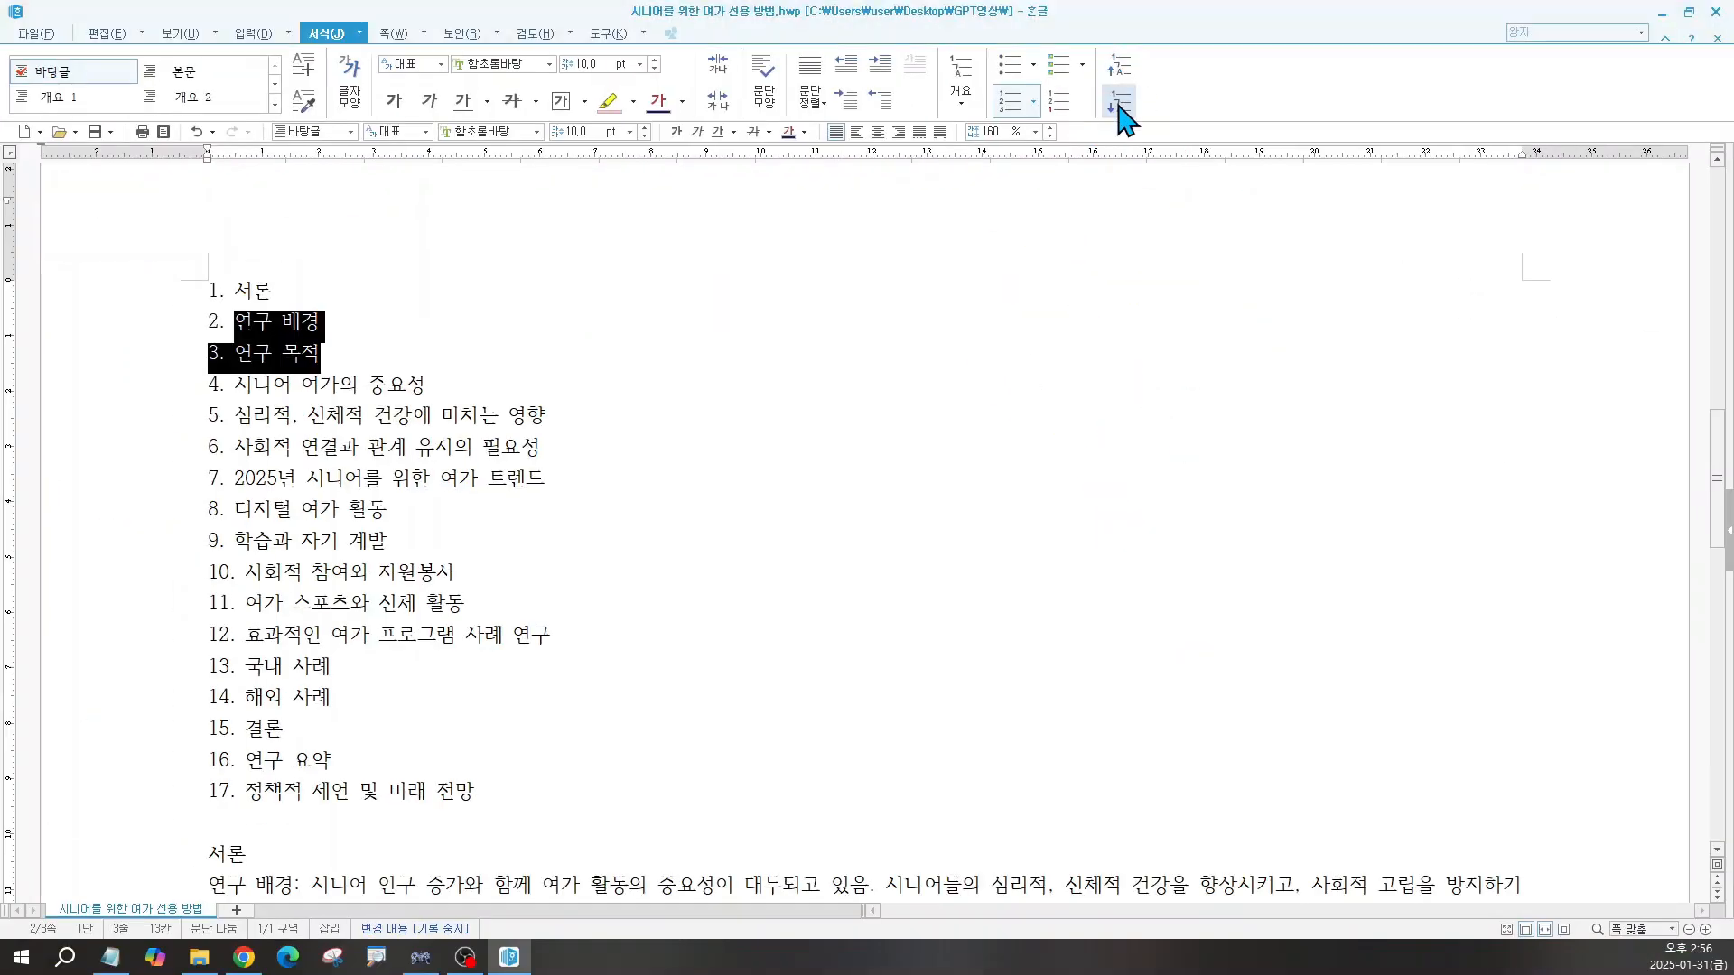
{"action": "left_click", "coordinate": [1120, 107]}
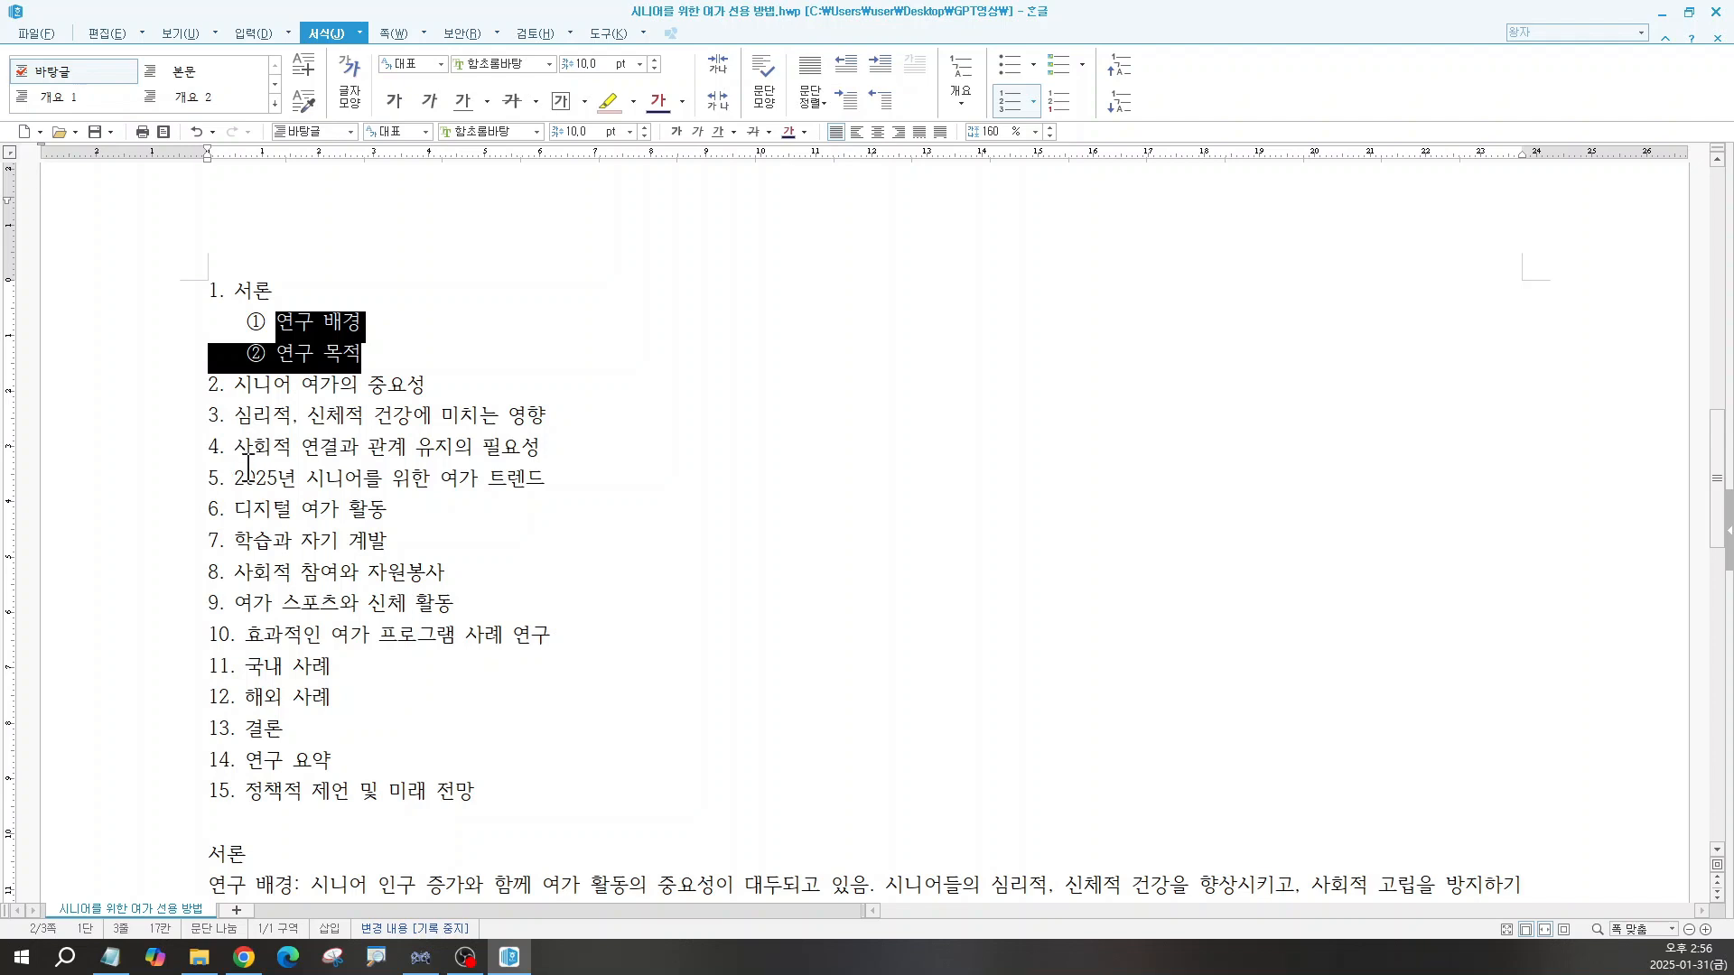
Step: Demote the two items under 시니어 여가의 중요성 and the four items under 2025년 시니어를 위한 여가 트렌드 by one numbering level
{"action": "left_click_drag", "start_coordinate": [233, 415], "coordinate": [554, 453]}
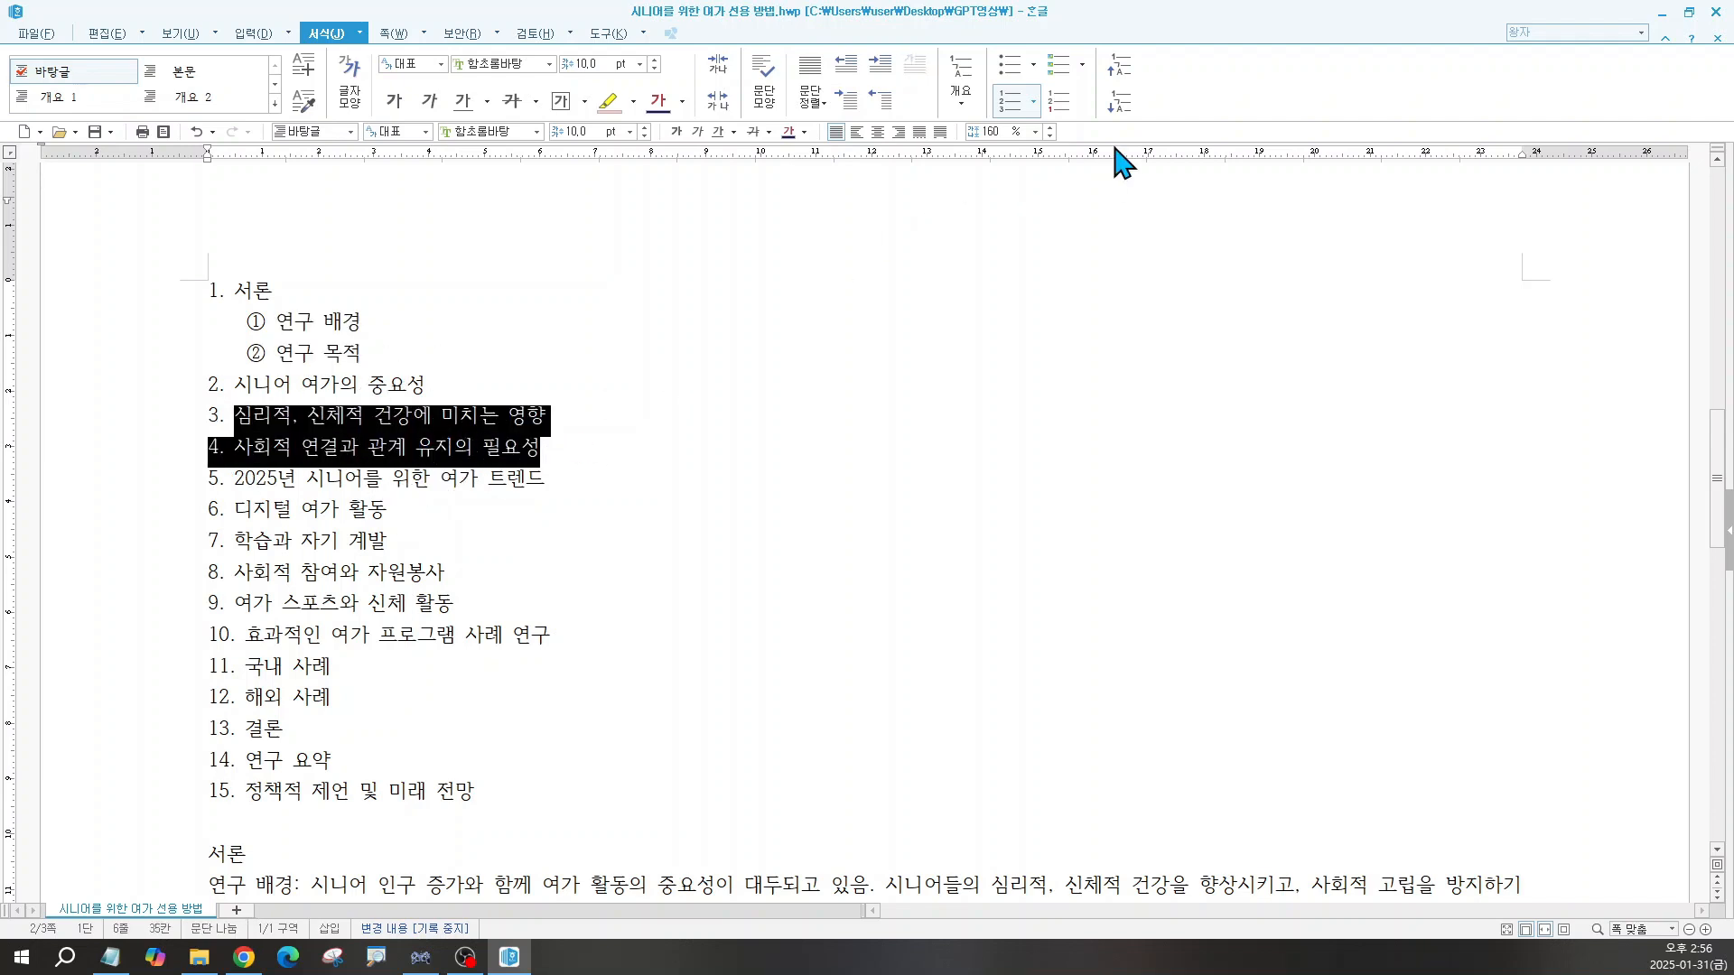
{"action": "left_click", "coordinate": [1120, 102]}
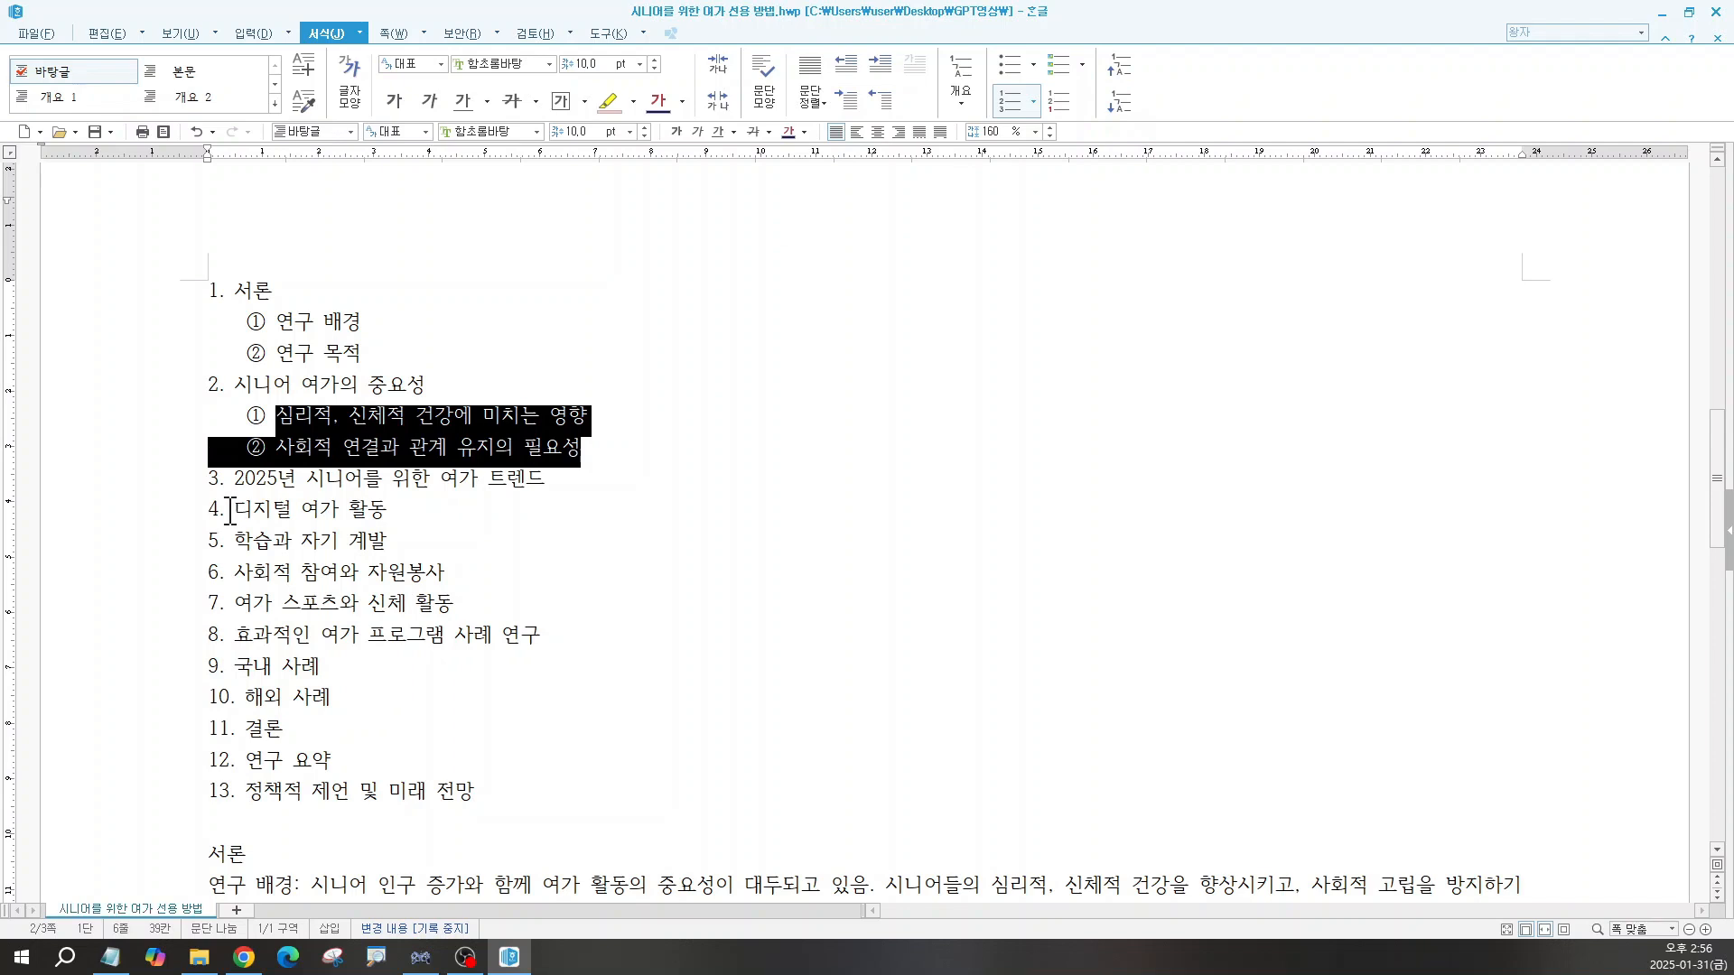
{"action": "left_click_drag", "start_coordinate": [232, 510], "coordinate": [489, 600]}
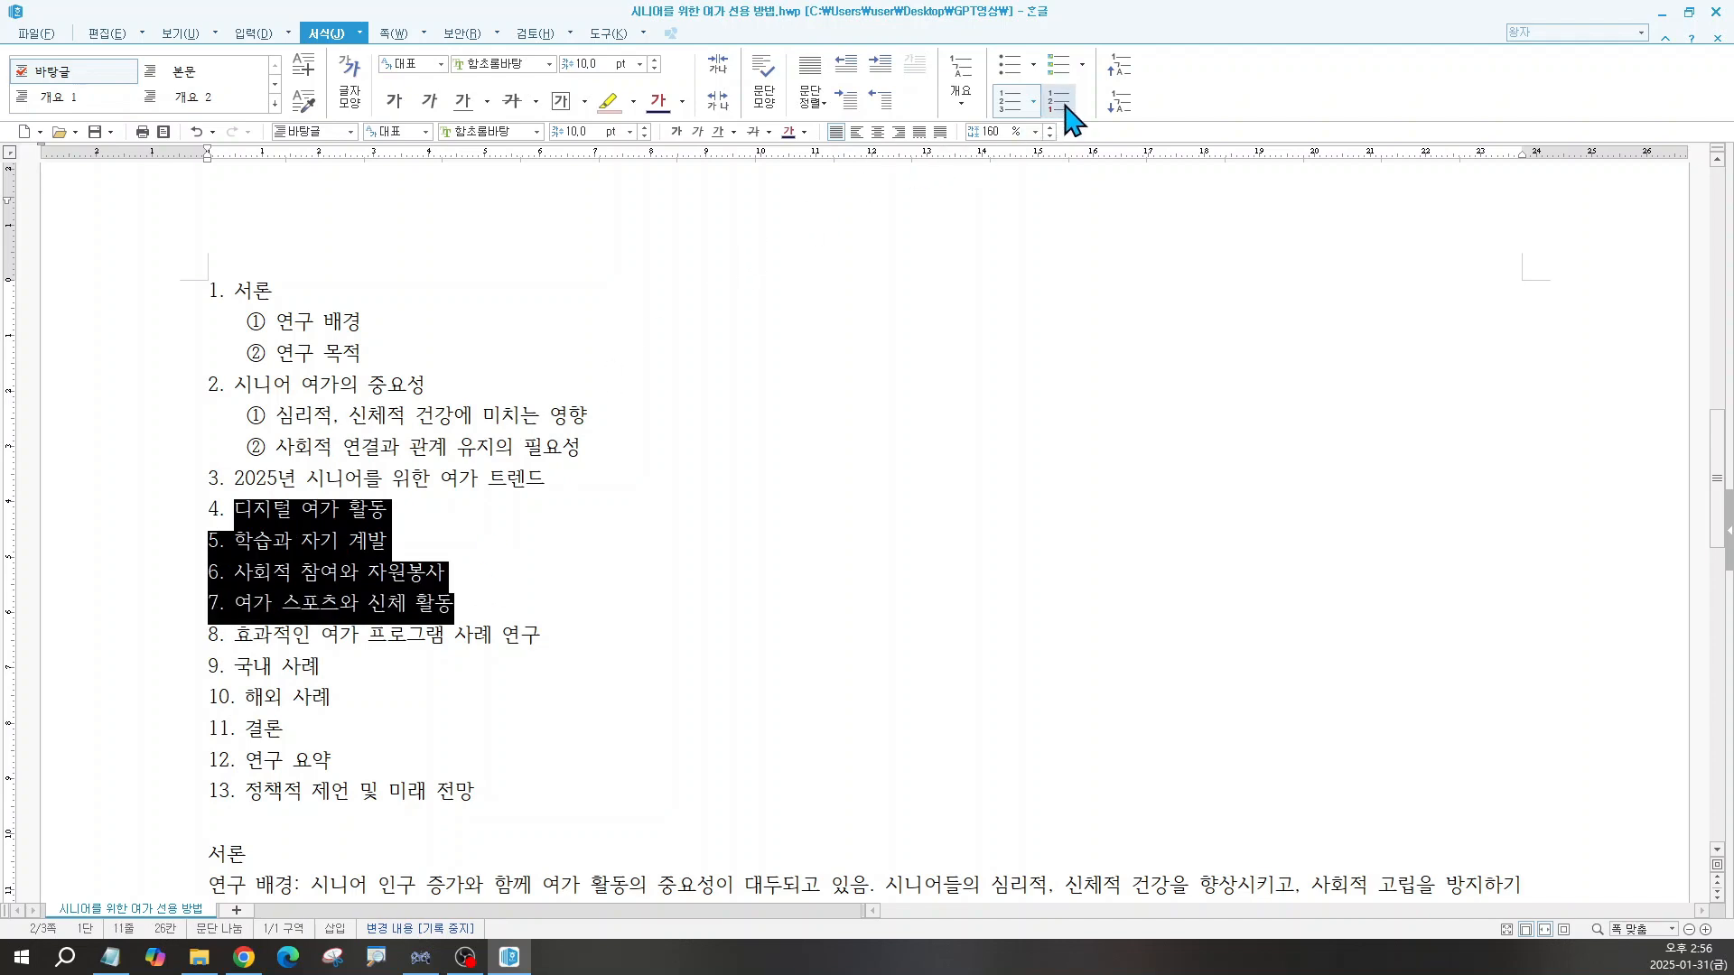
{"action": "left_click", "coordinate": [1105, 105]}
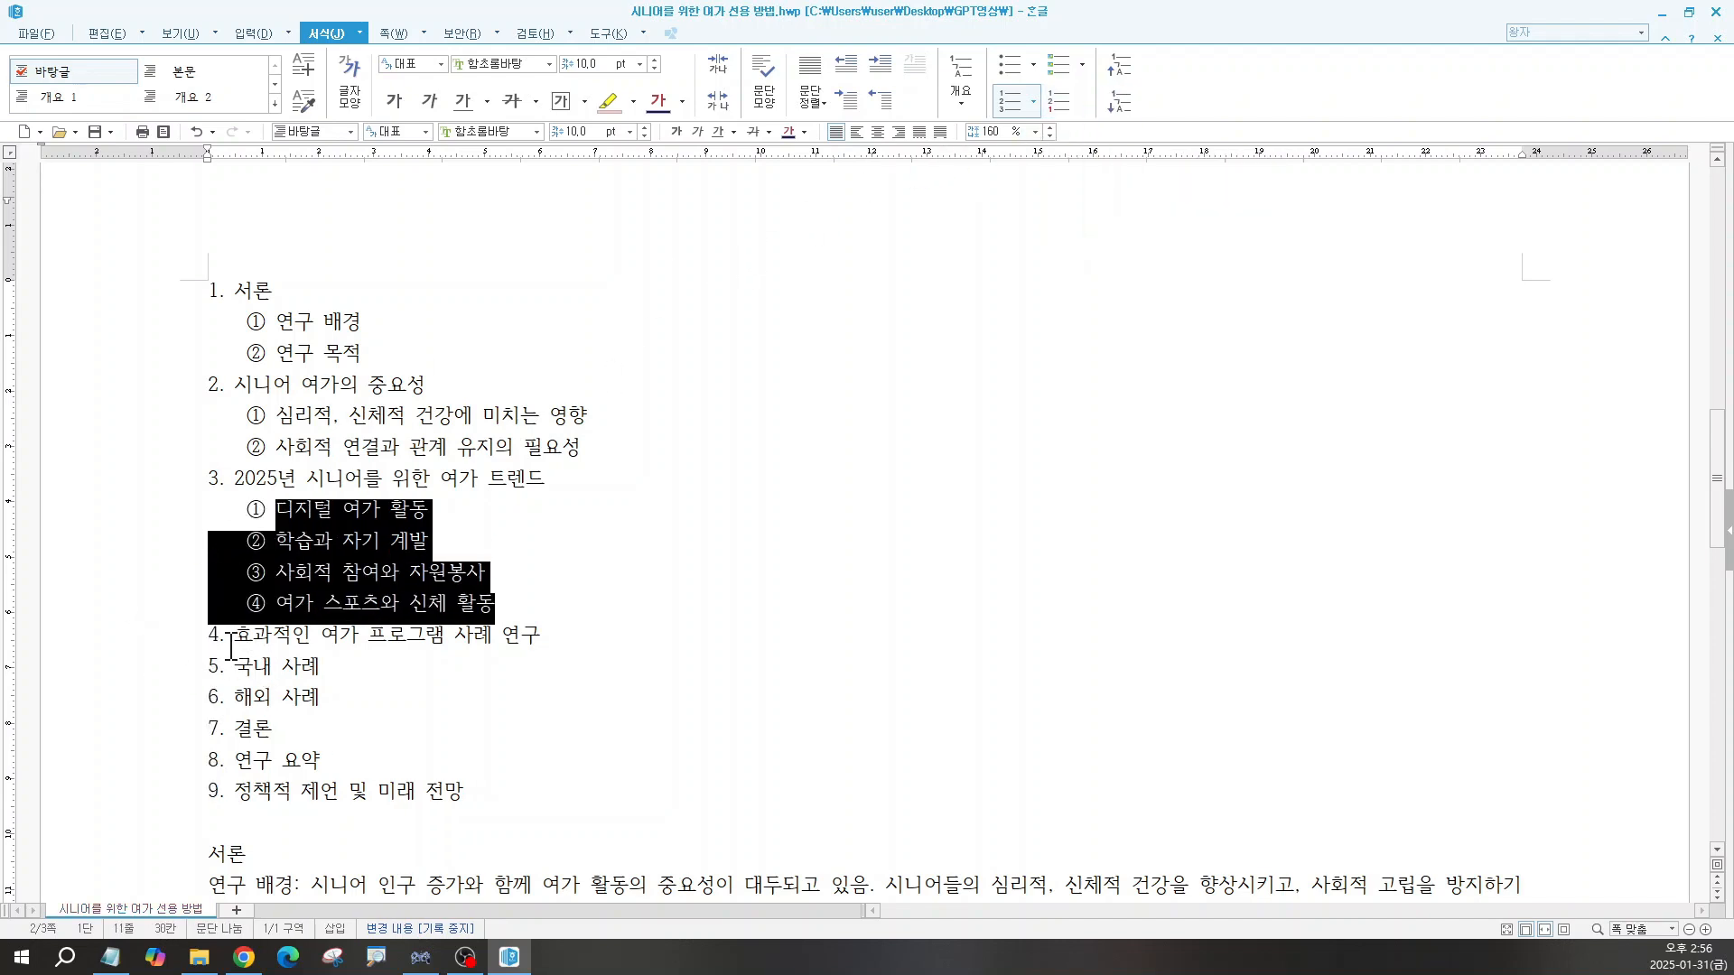
Step: Demote the two items under 효과적인 여가 프로그램 사례 연구 and the two items under 결론 by one numbering level
{"action": "left_click_drag", "start_coordinate": [233, 666], "coordinate": [336, 697]}
{"action": "left_click", "coordinate": [1117, 103]}
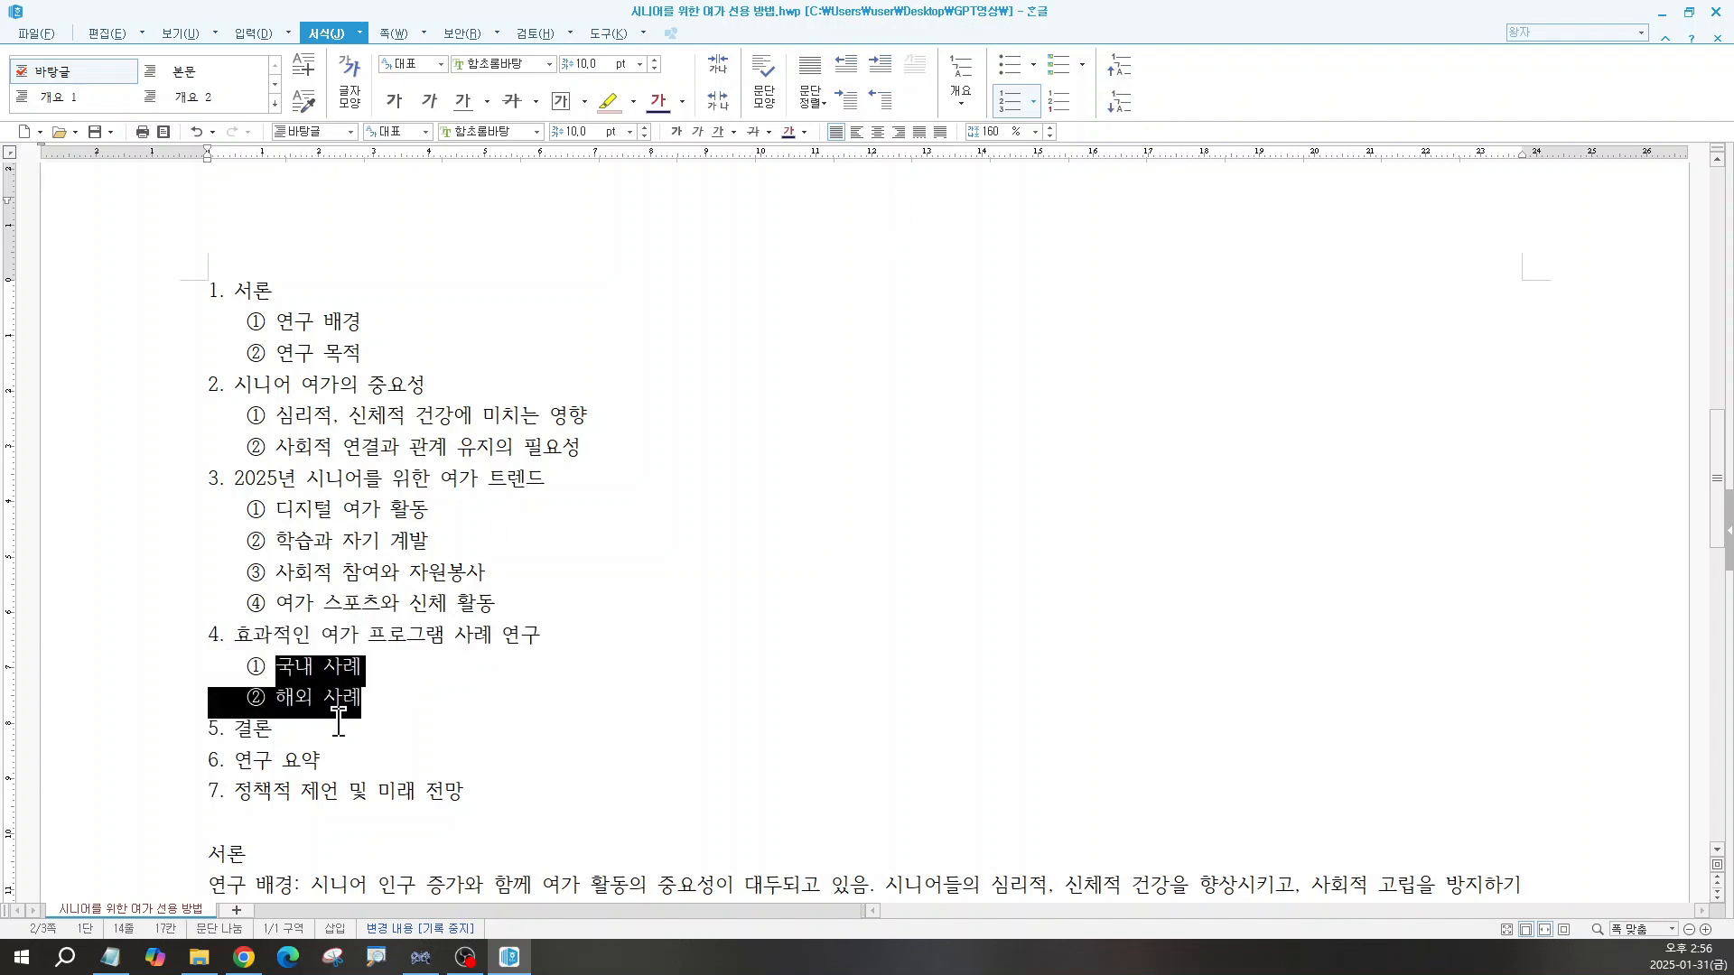
{"action": "left_click", "coordinate": [233, 765]}
{"action": "left_click_drag", "start_coordinate": [233, 764], "coordinate": [517, 797]}
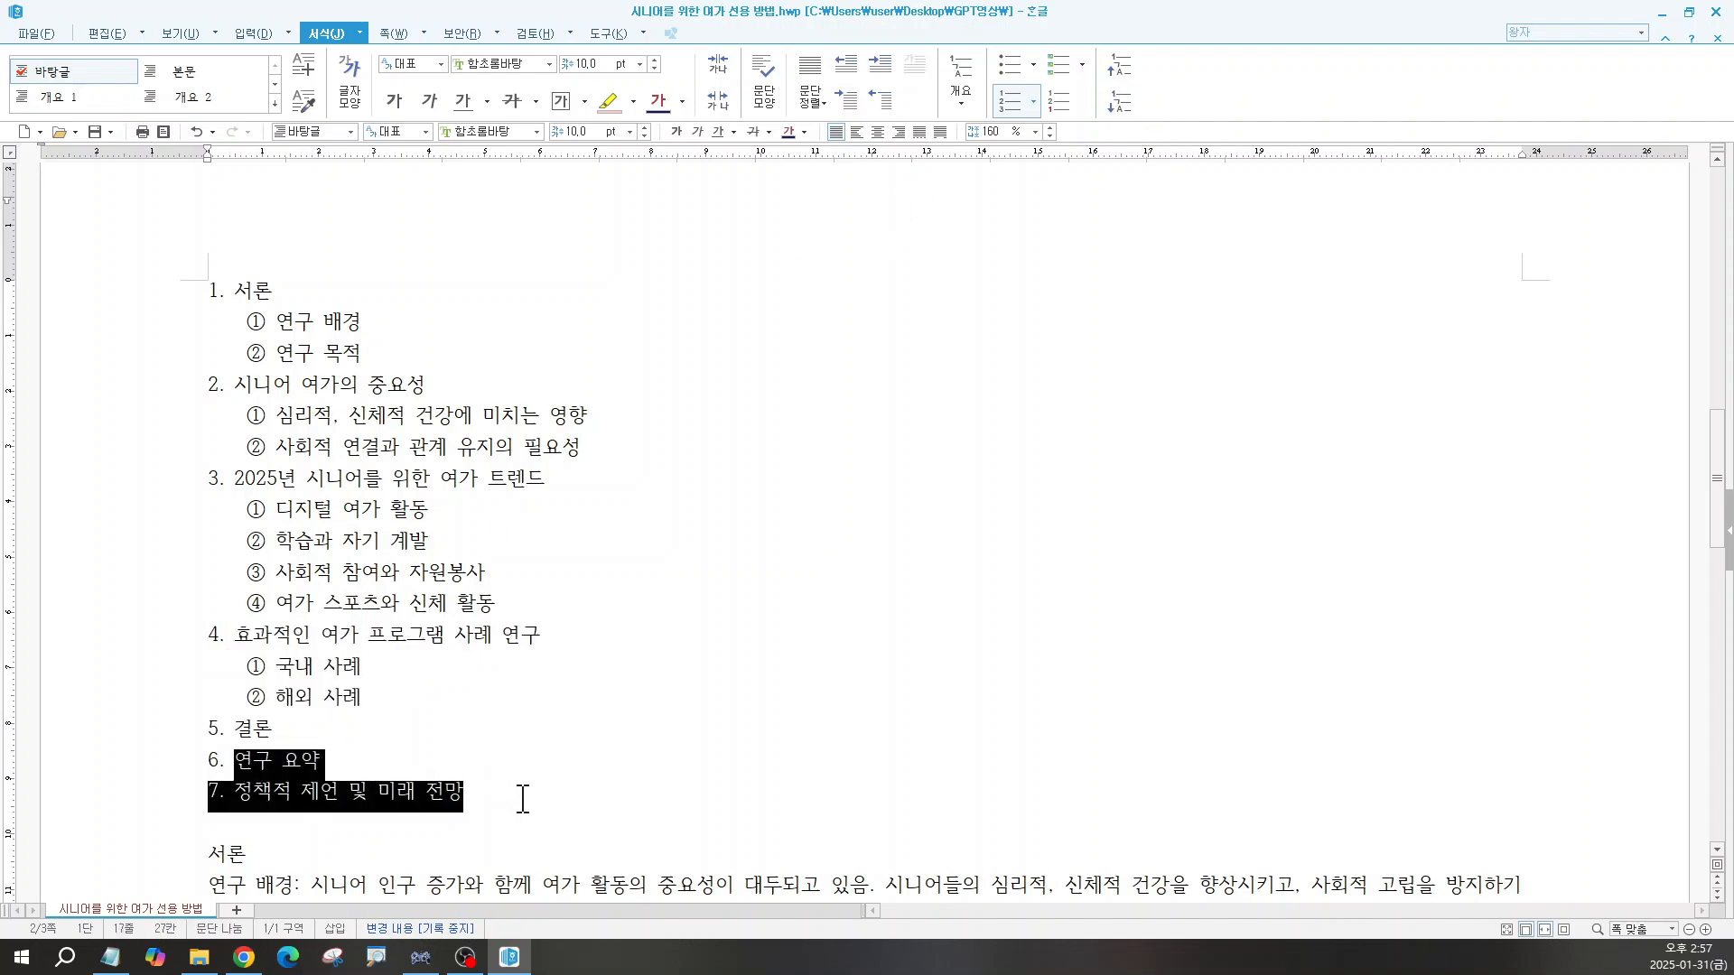
{"action": "left_click", "coordinate": [1118, 103]}
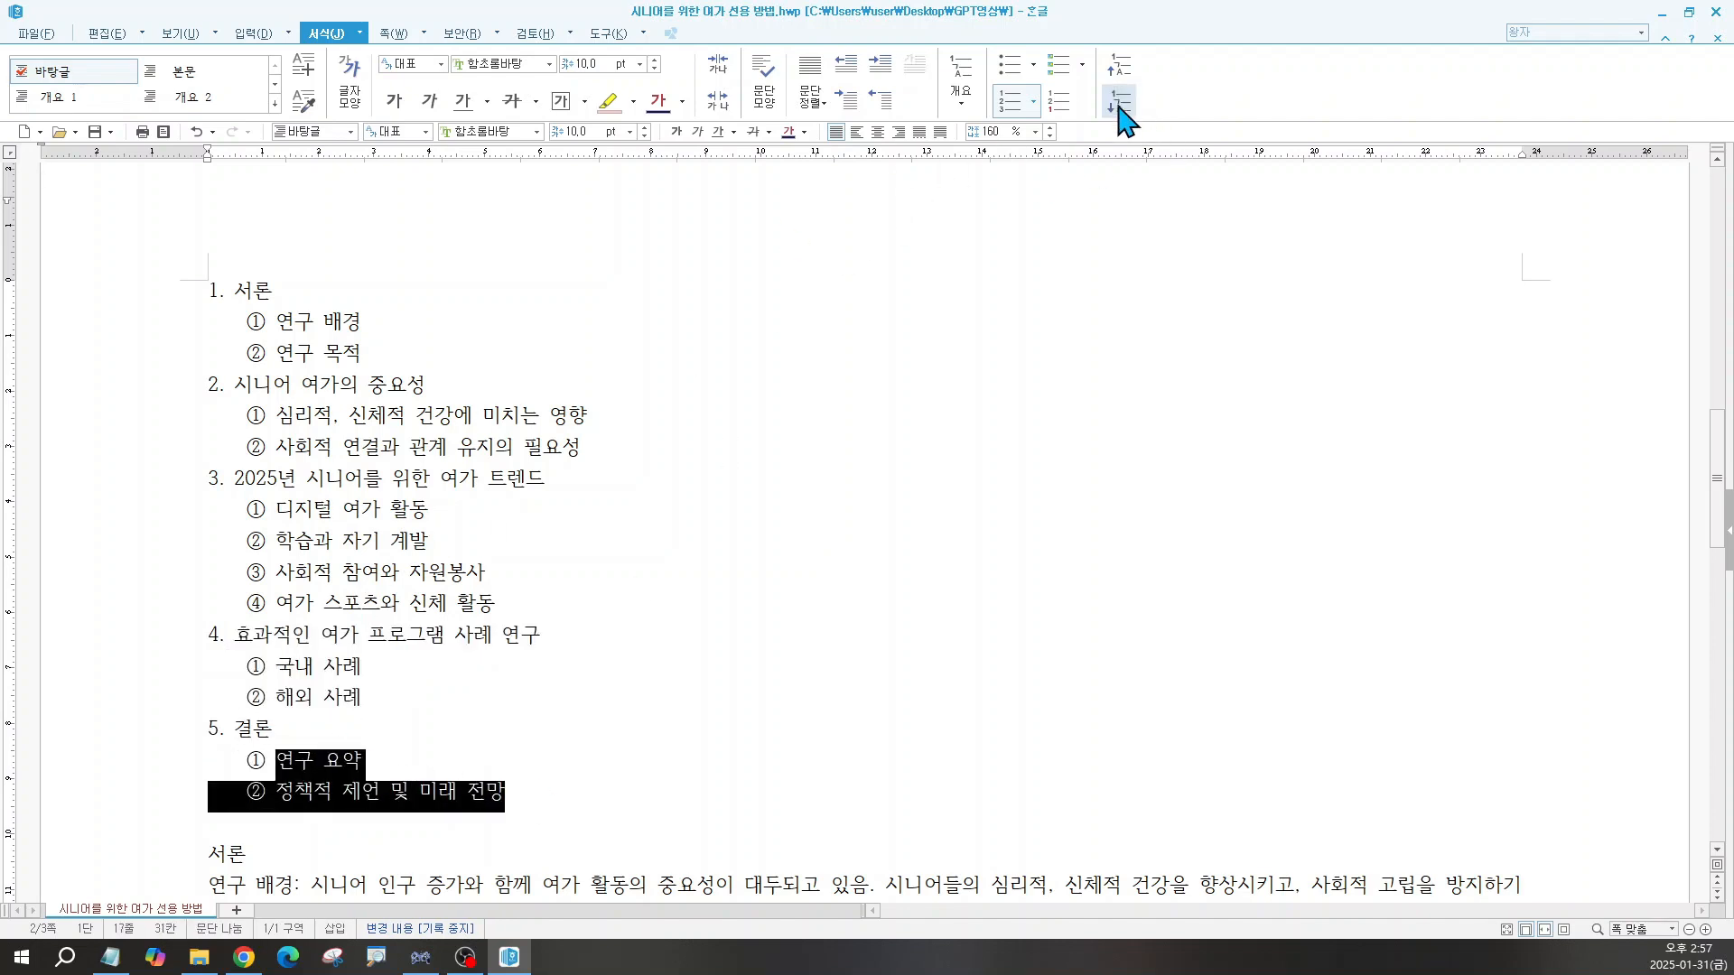
{"action": "left_click", "coordinate": [727, 496]}
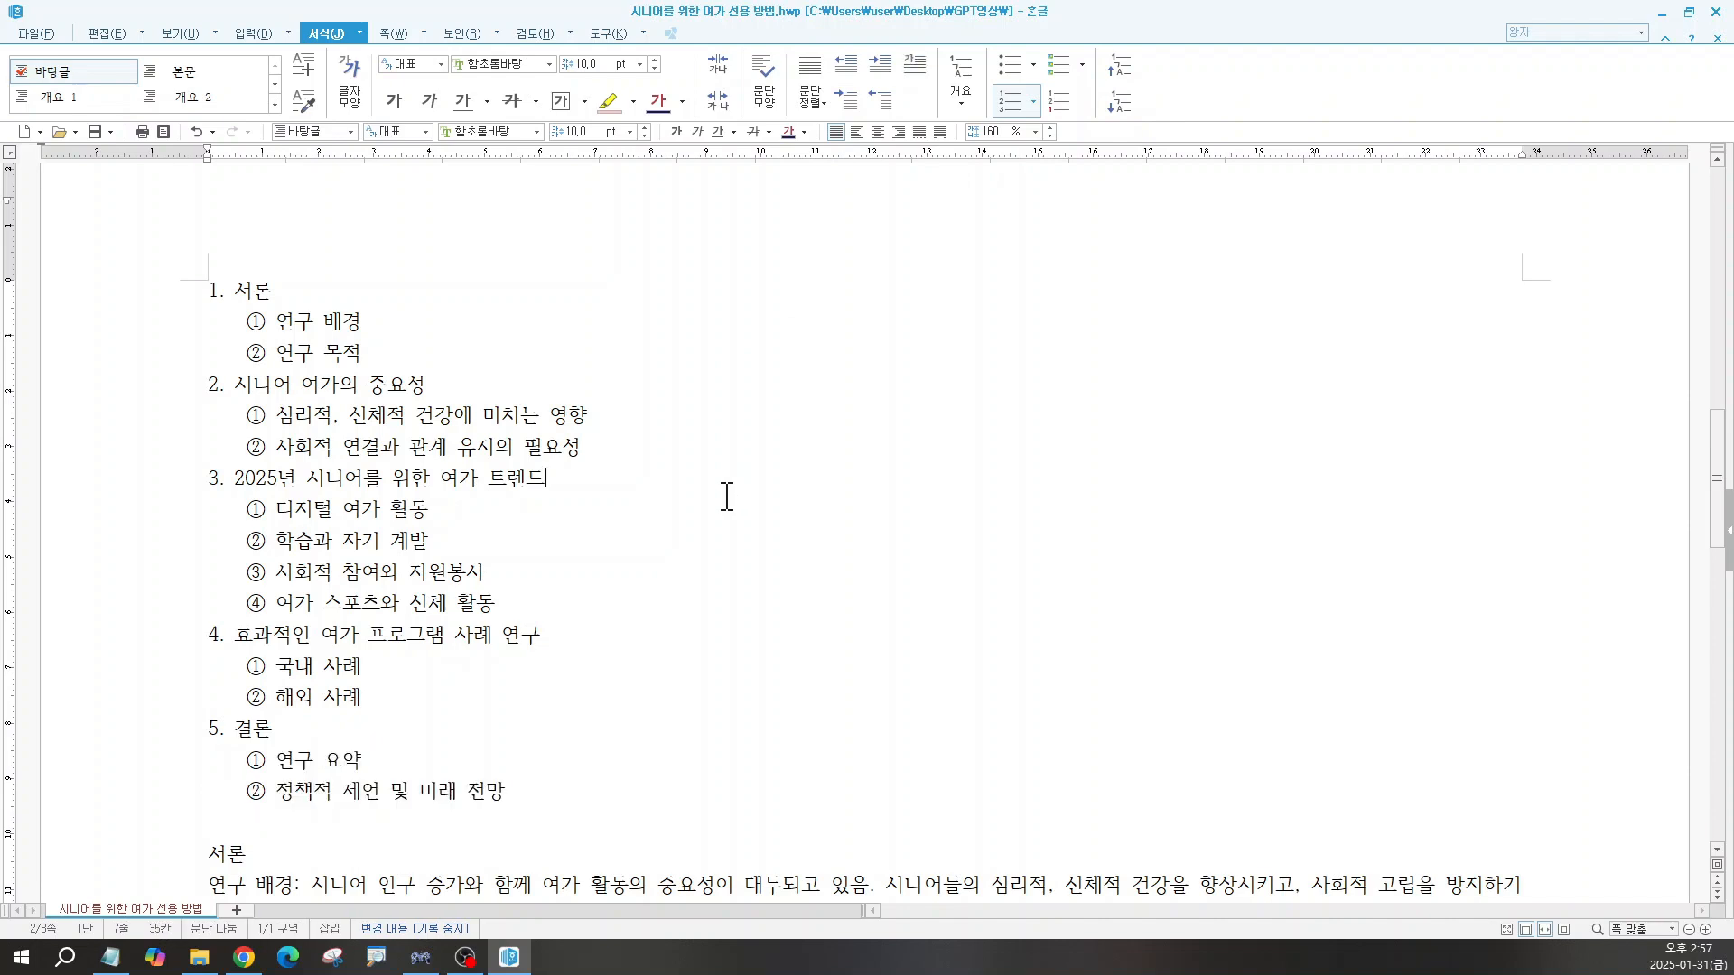
Step: Insert a page break before the 서론 heading that begins the body text below the numbered outline
{"action": "scroll", "coordinate": [727, 496], "scroll_direction": "down", "scroll_amount": 3}
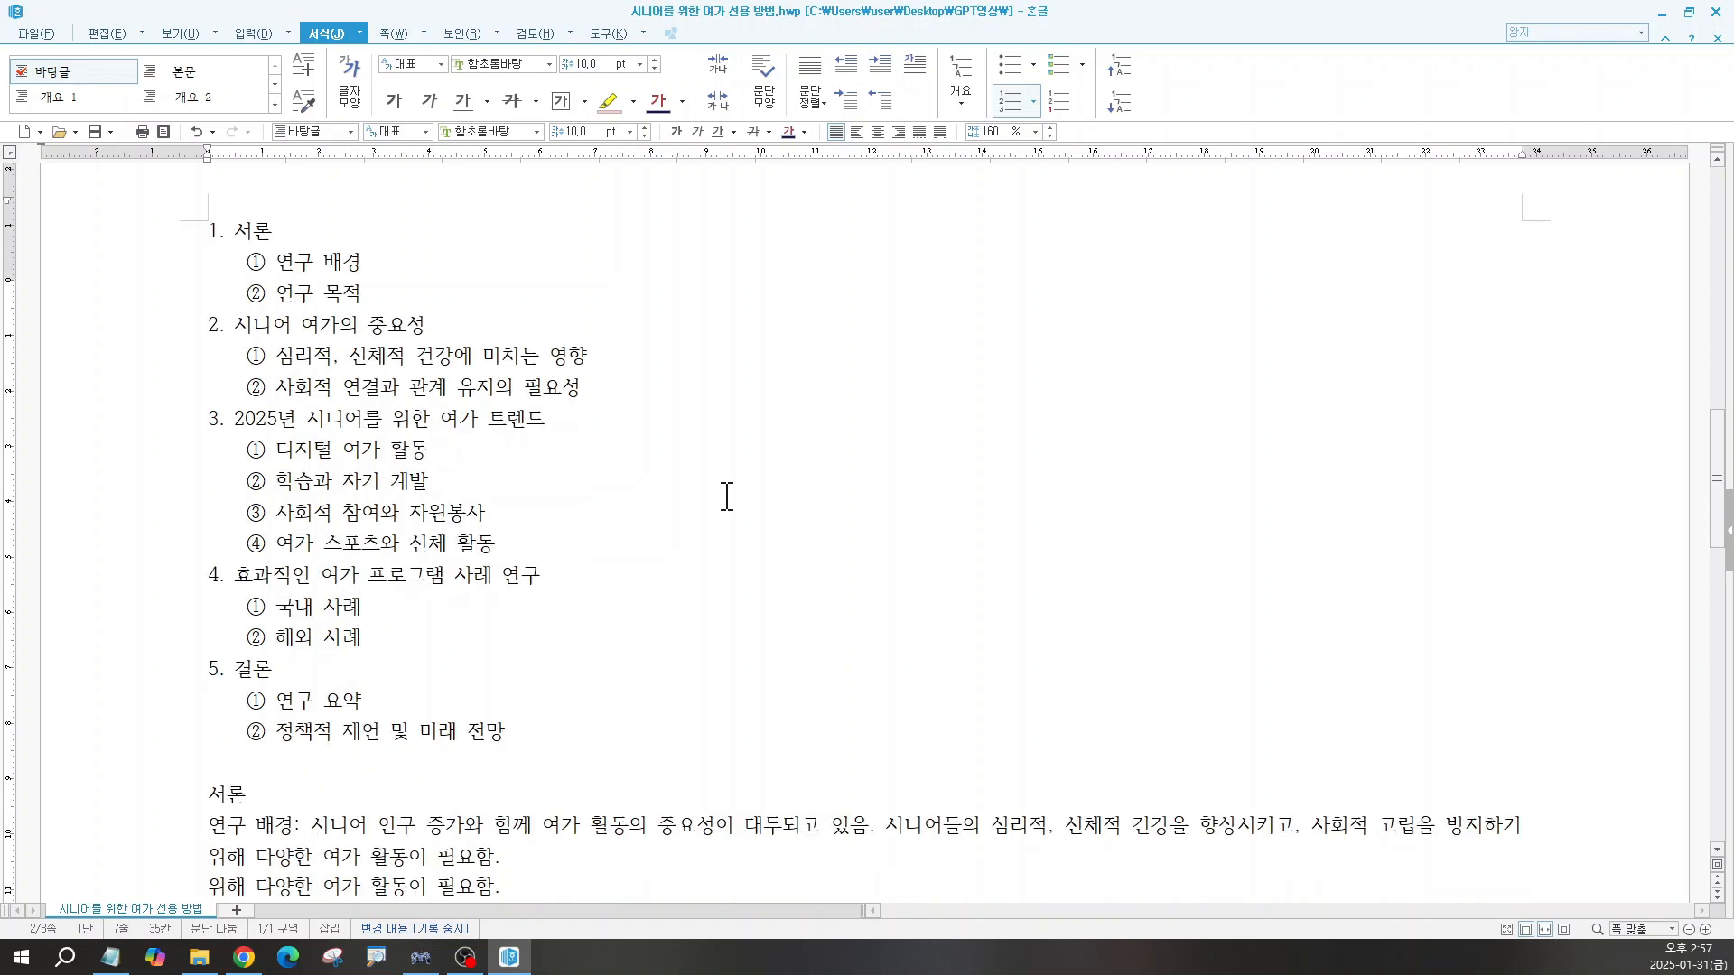
{"action": "scroll", "coordinate": [727, 496], "scroll_direction": "down", "scroll_amount": 4}
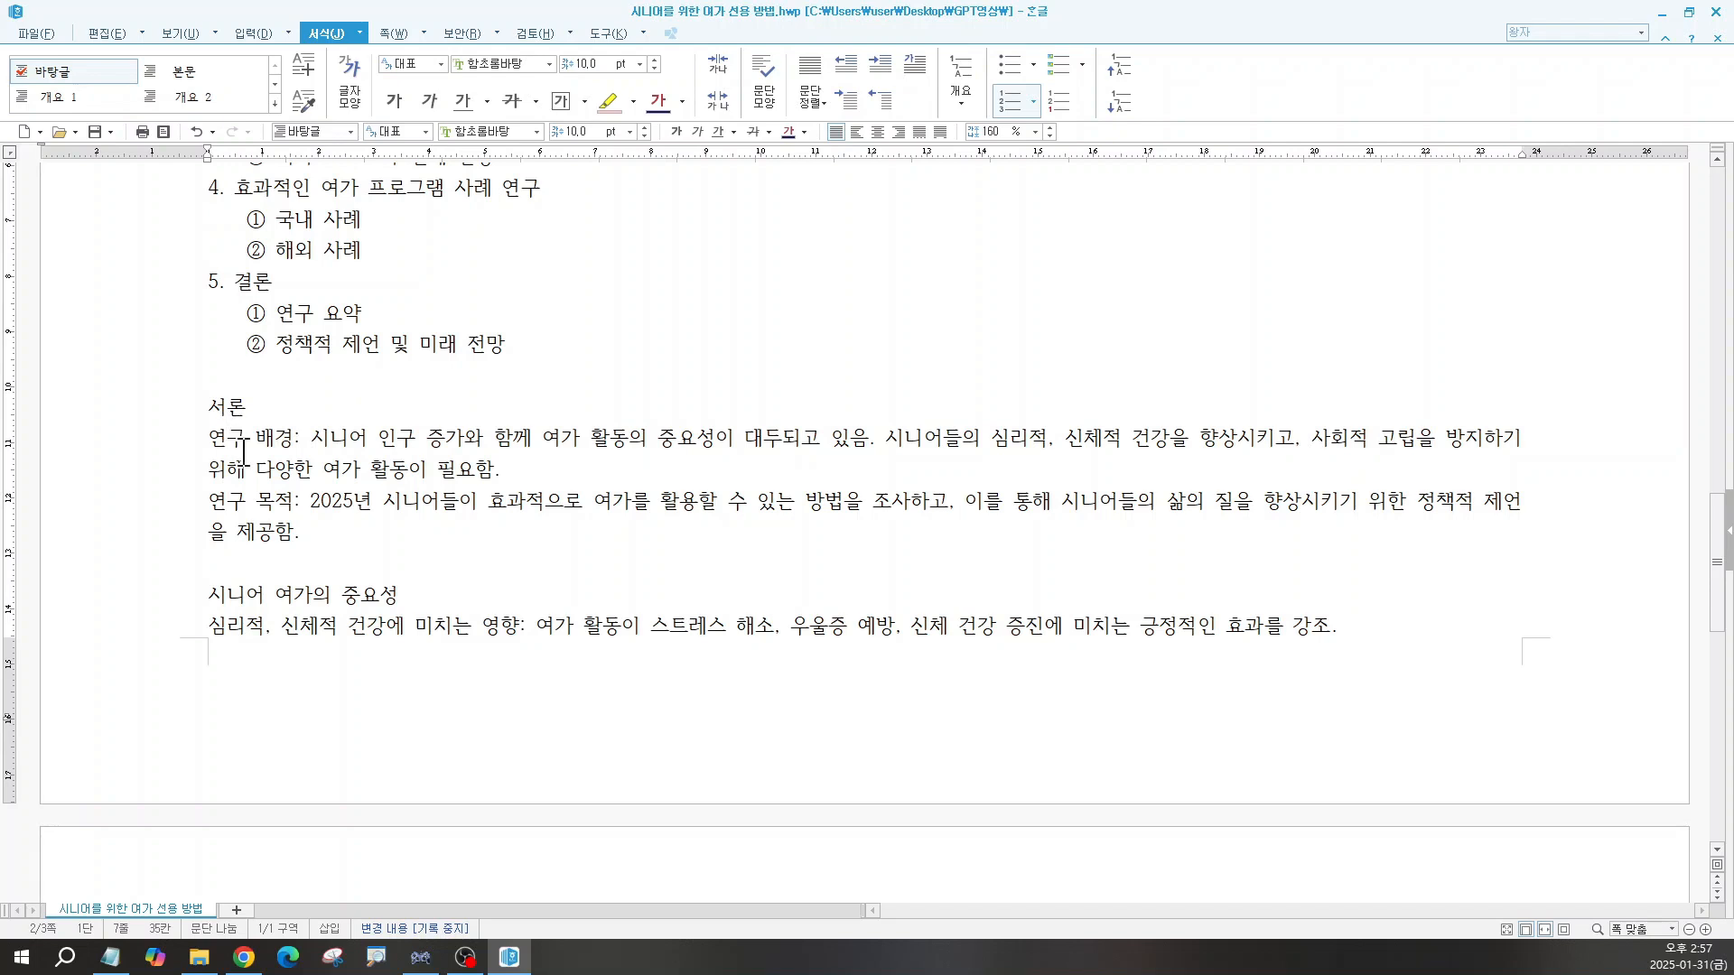
{"action": "left_click", "coordinate": [204, 409]}
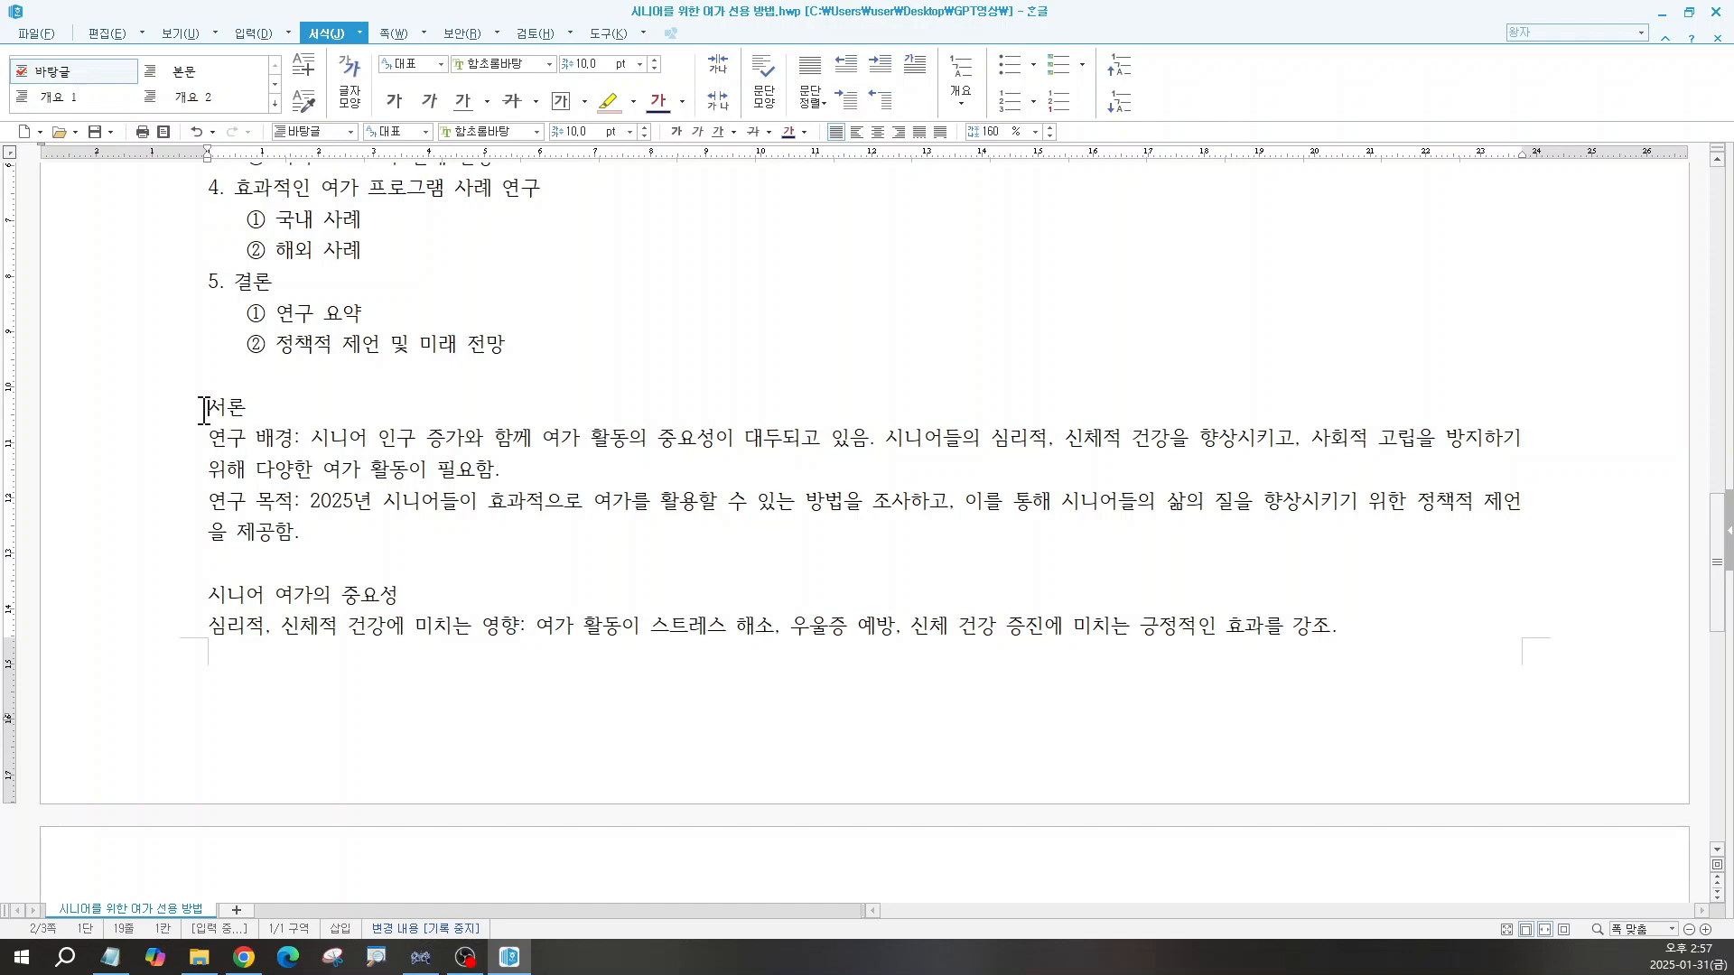
{"action": "left_click", "coordinate": [204, 409]}
{"action": "key", "text": "ctrl+Return"}
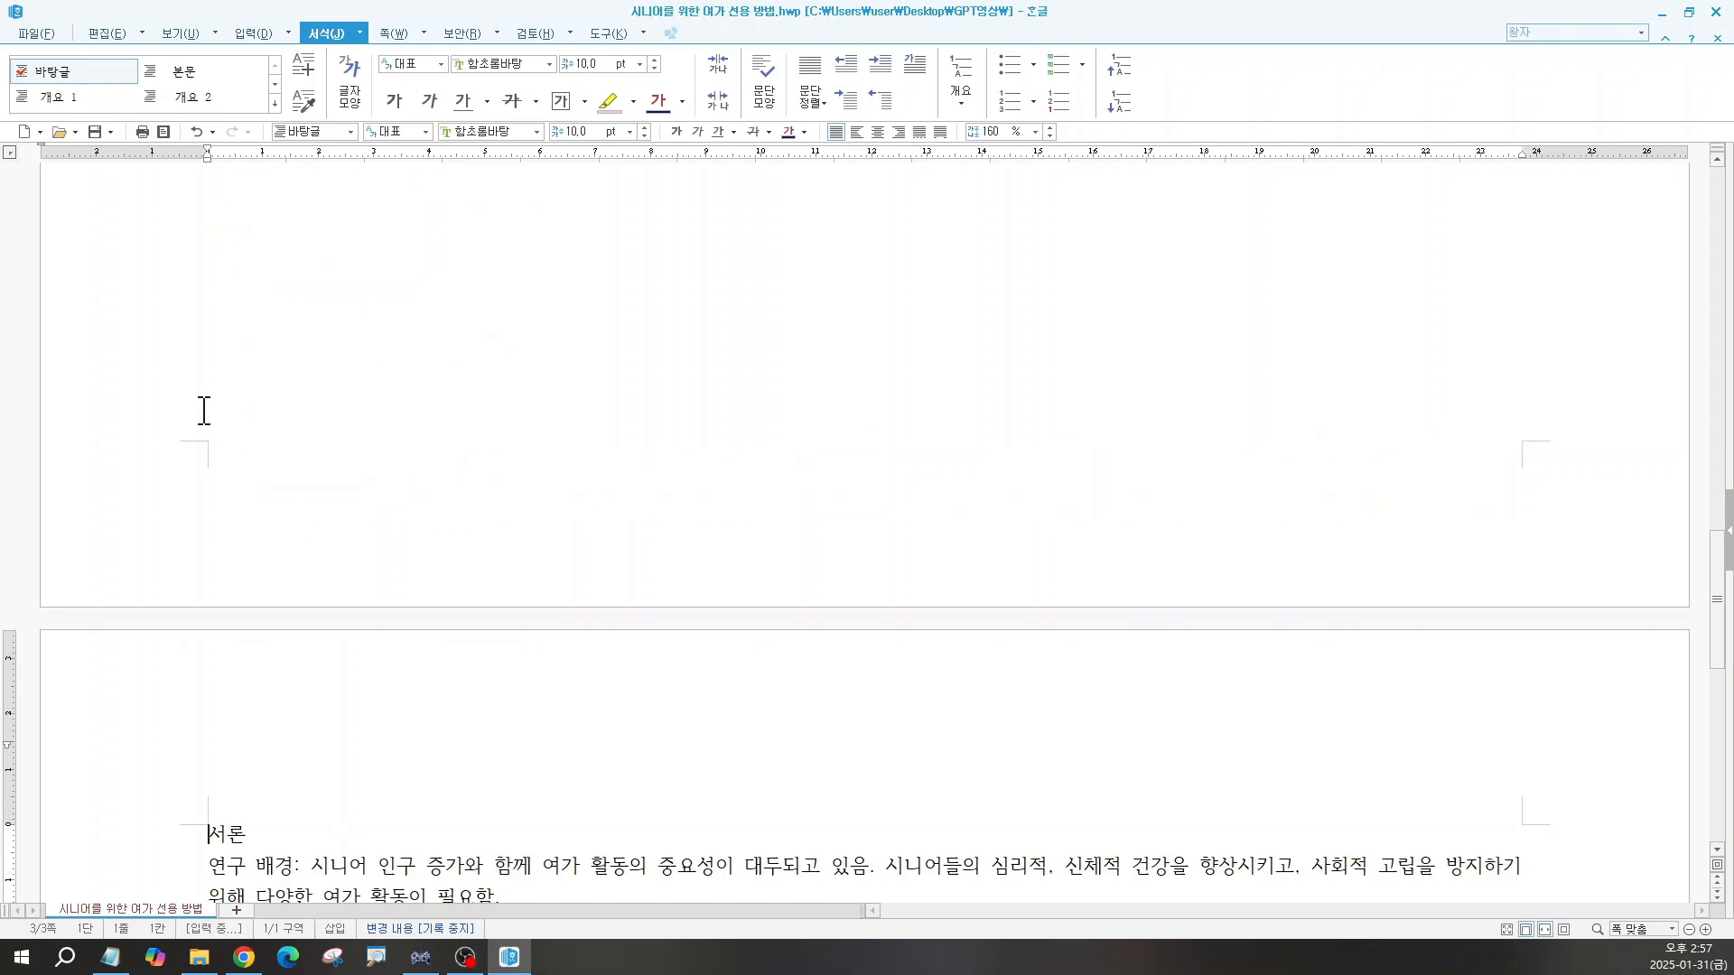
{"action": "left_click", "coordinate": [420, 958]}
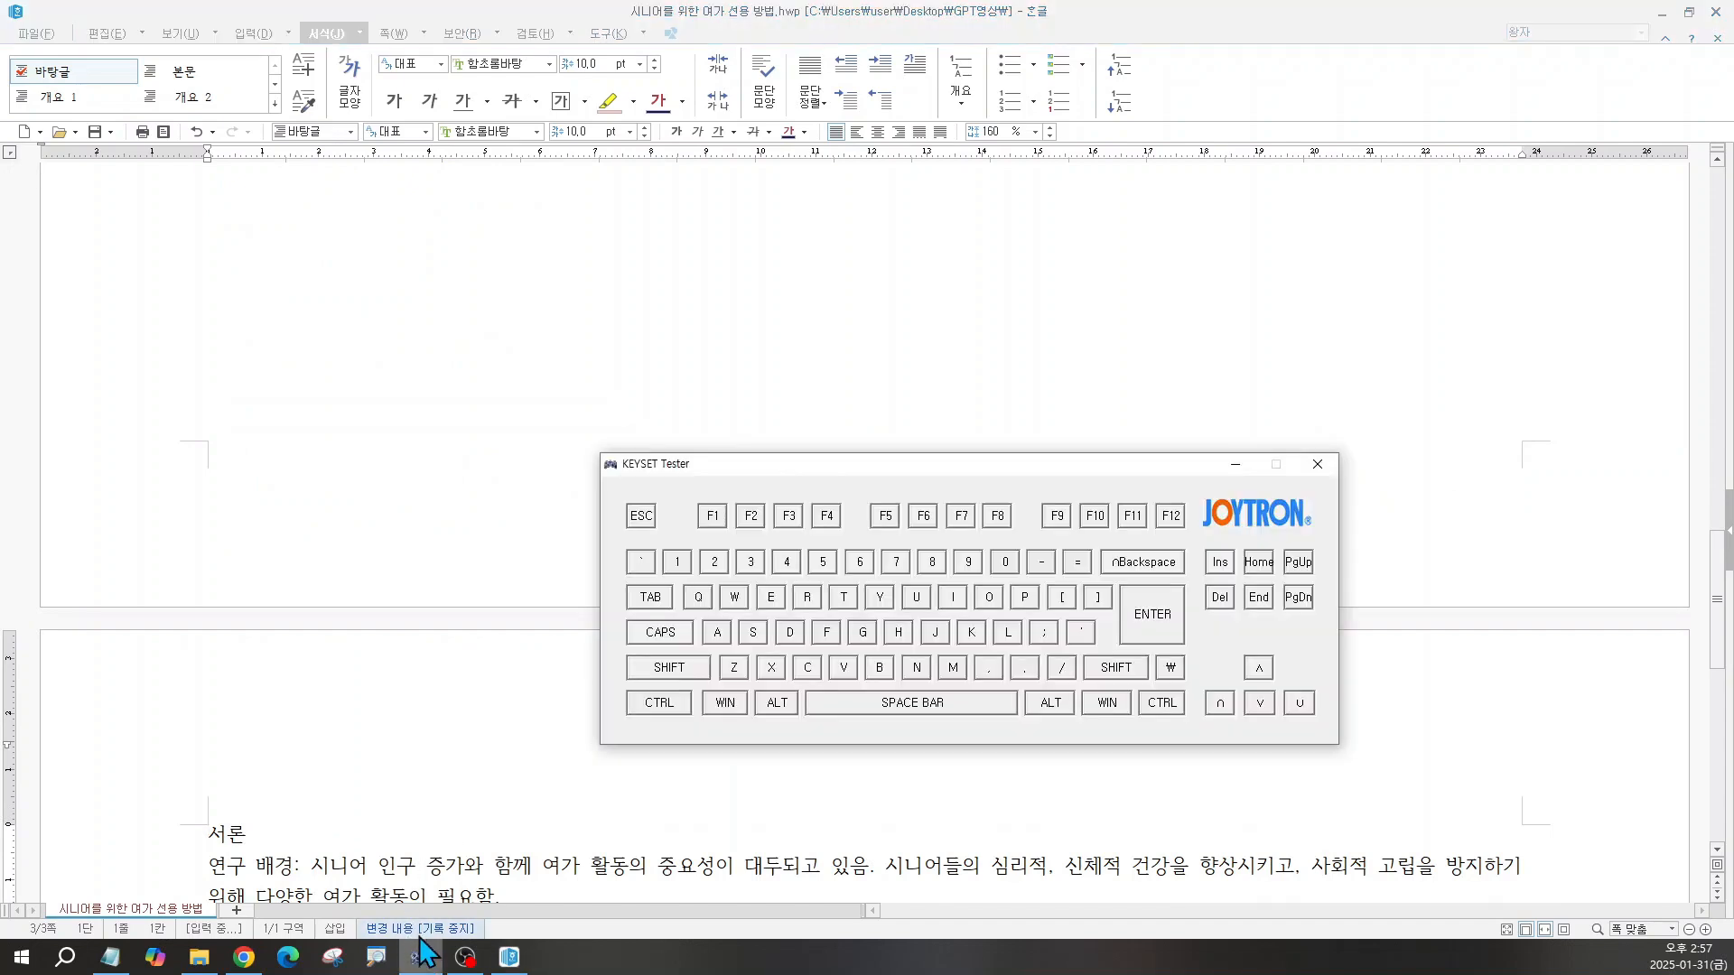
{"action": "key", "text": "ctrl"}
{"action": "key", "text": "ctrl+Return"}
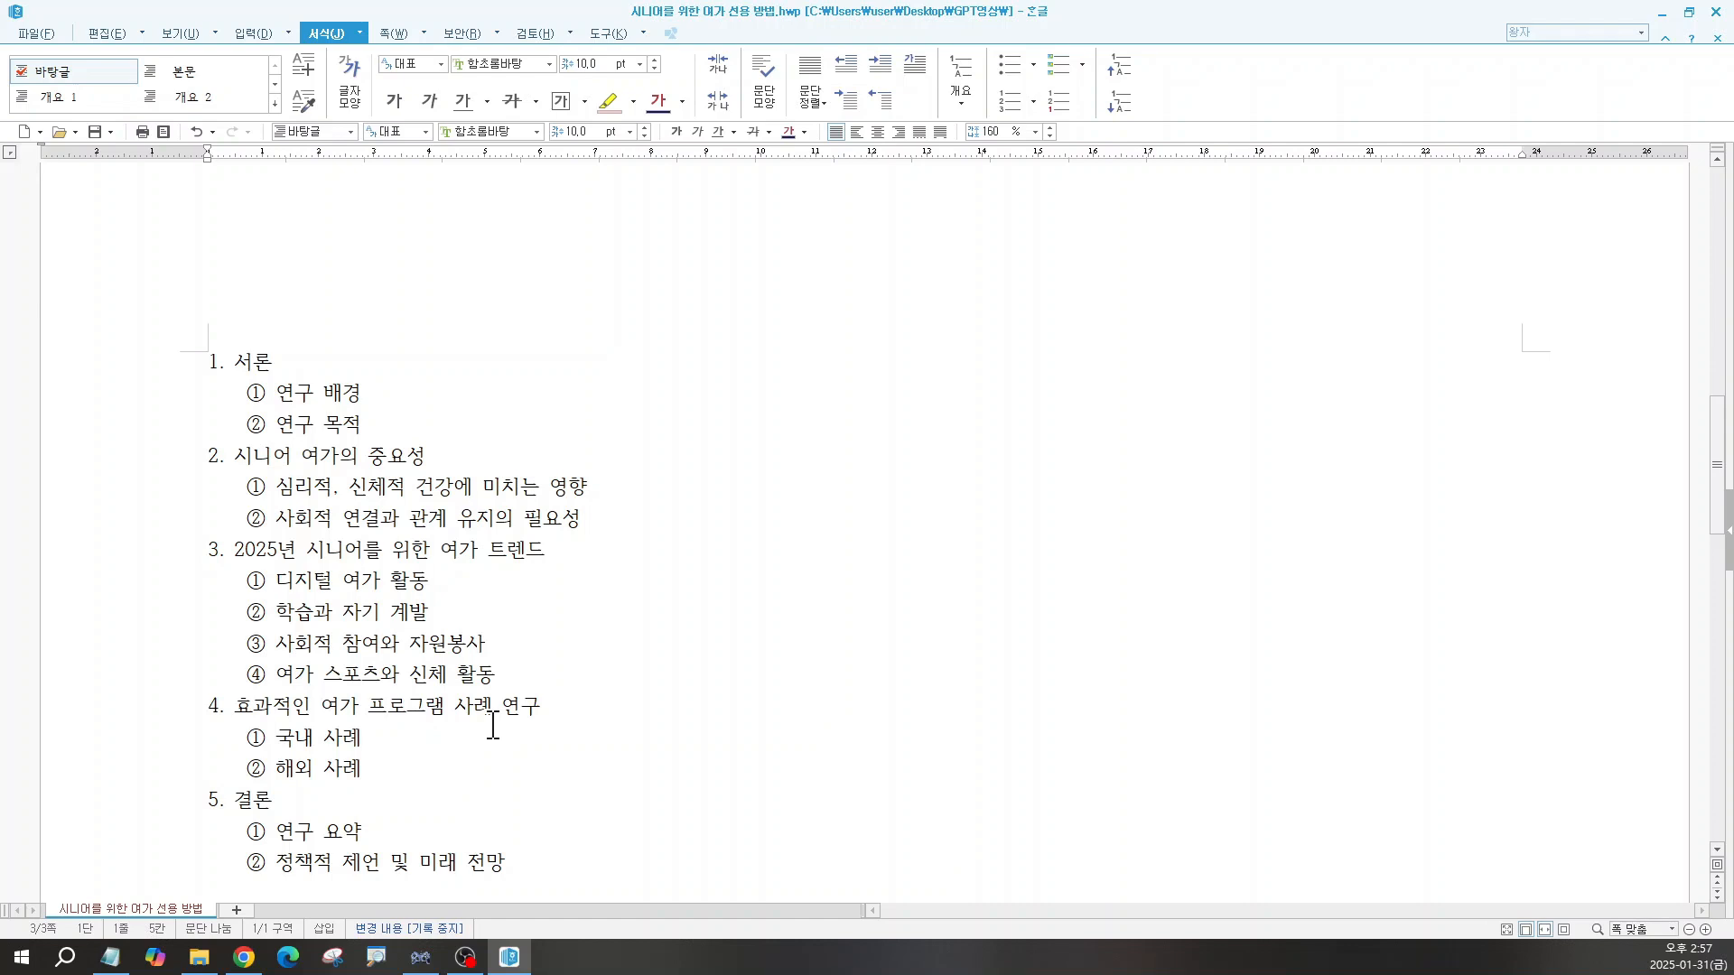
Step: Set the font size of the entire numbered outline, from 서론 through 정책적 제언 및 미래 전망, to 12 pt
{"action": "left_click", "coordinate": [234, 362]}
{"action": "left_click", "coordinate": [360, 611]}
{"action": "scroll", "coordinate": [352, 608], "scroll_direction": "down", "scroll_amount": 2}
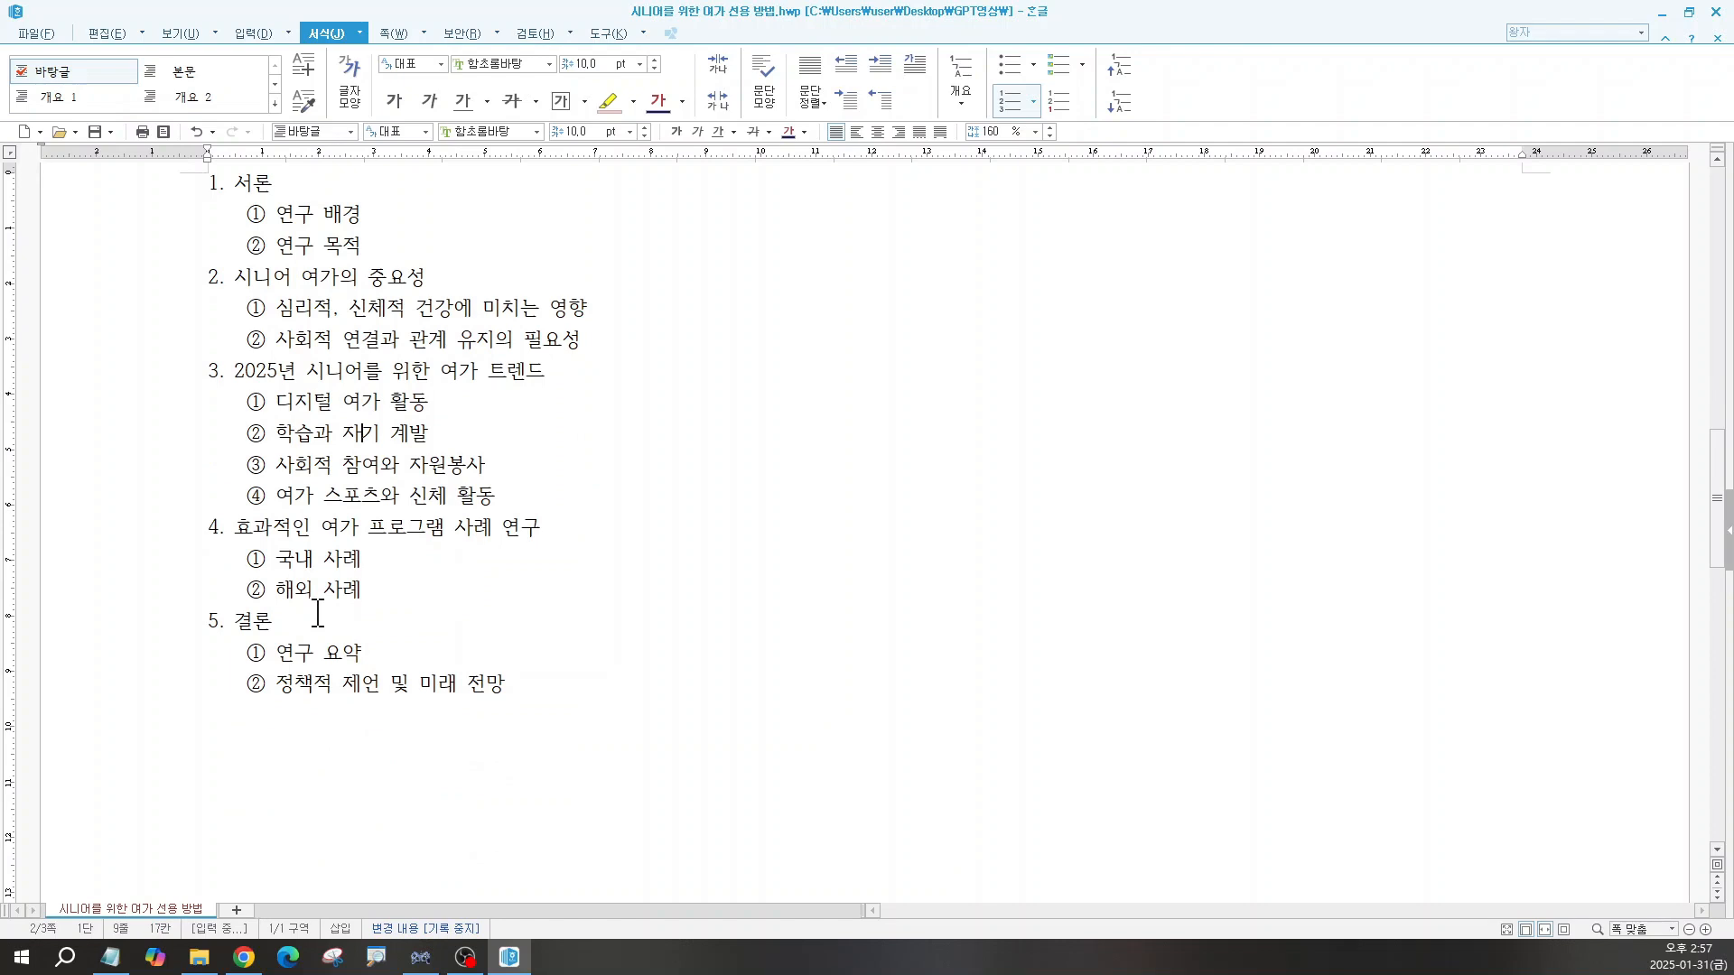
{"action": "scroll", "coordinate": [312, 623], "scroll_direction": "up", "scroll_amount": 2}
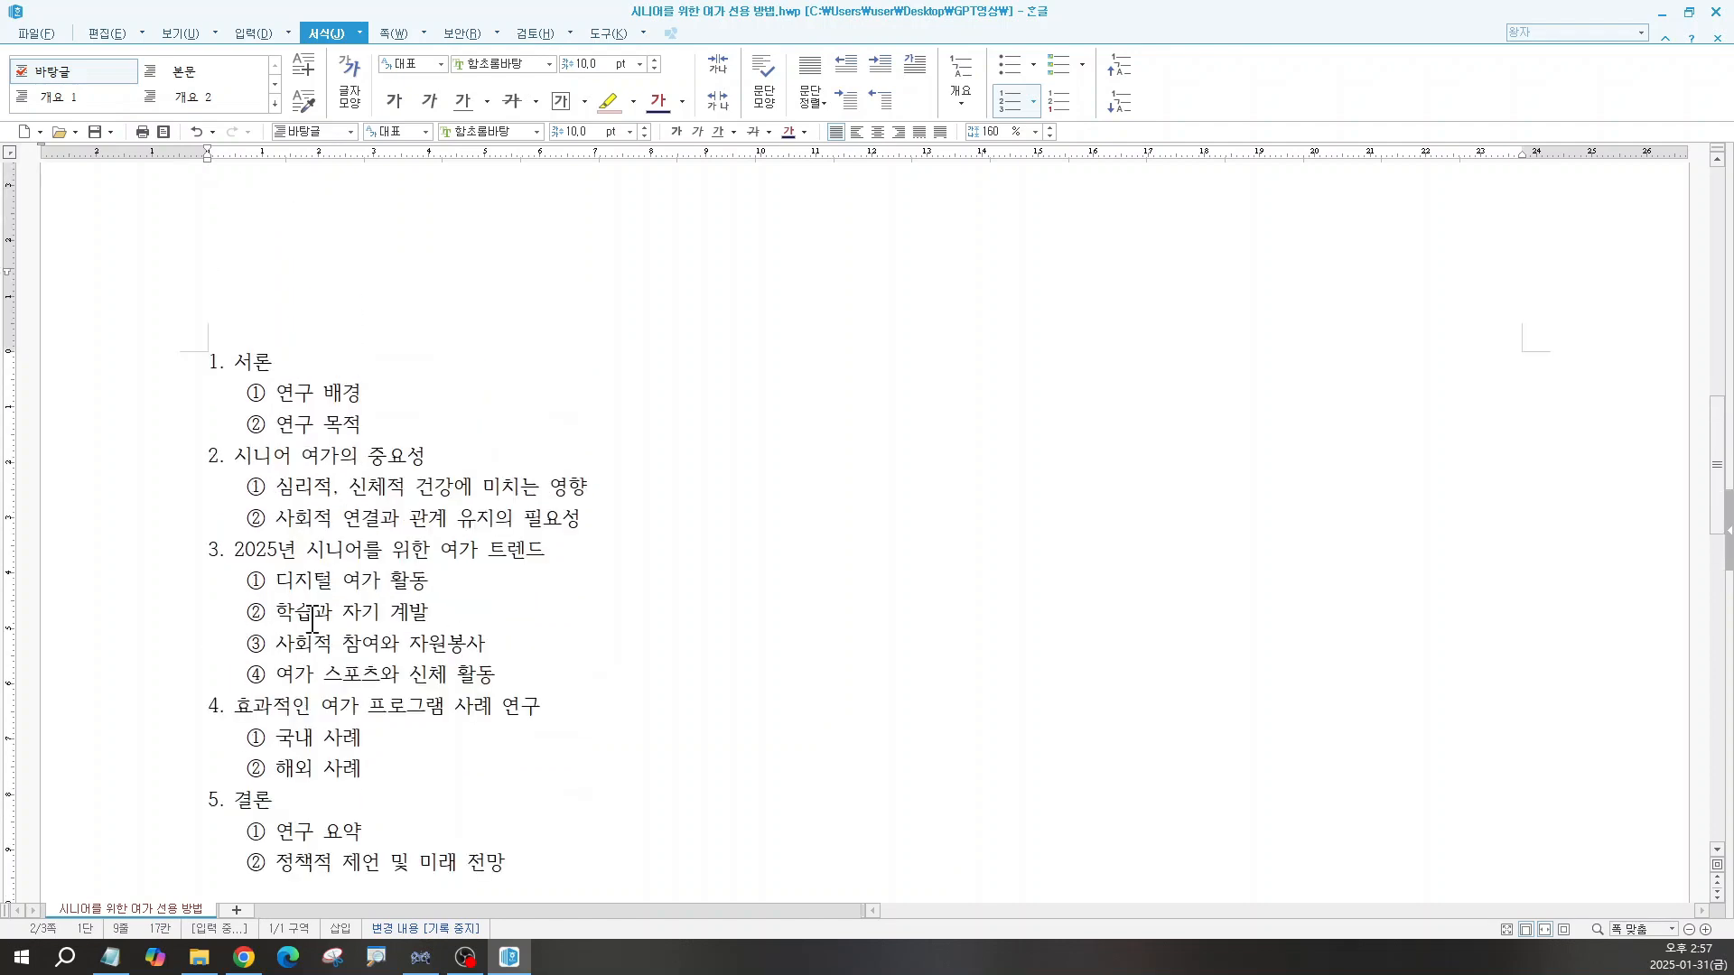
{"action": "left_click", "coordinate": [207, 361]}
{"action": "left_click_drag", "start_coordinate": [488, 709], "coordinate": [524, 872]}
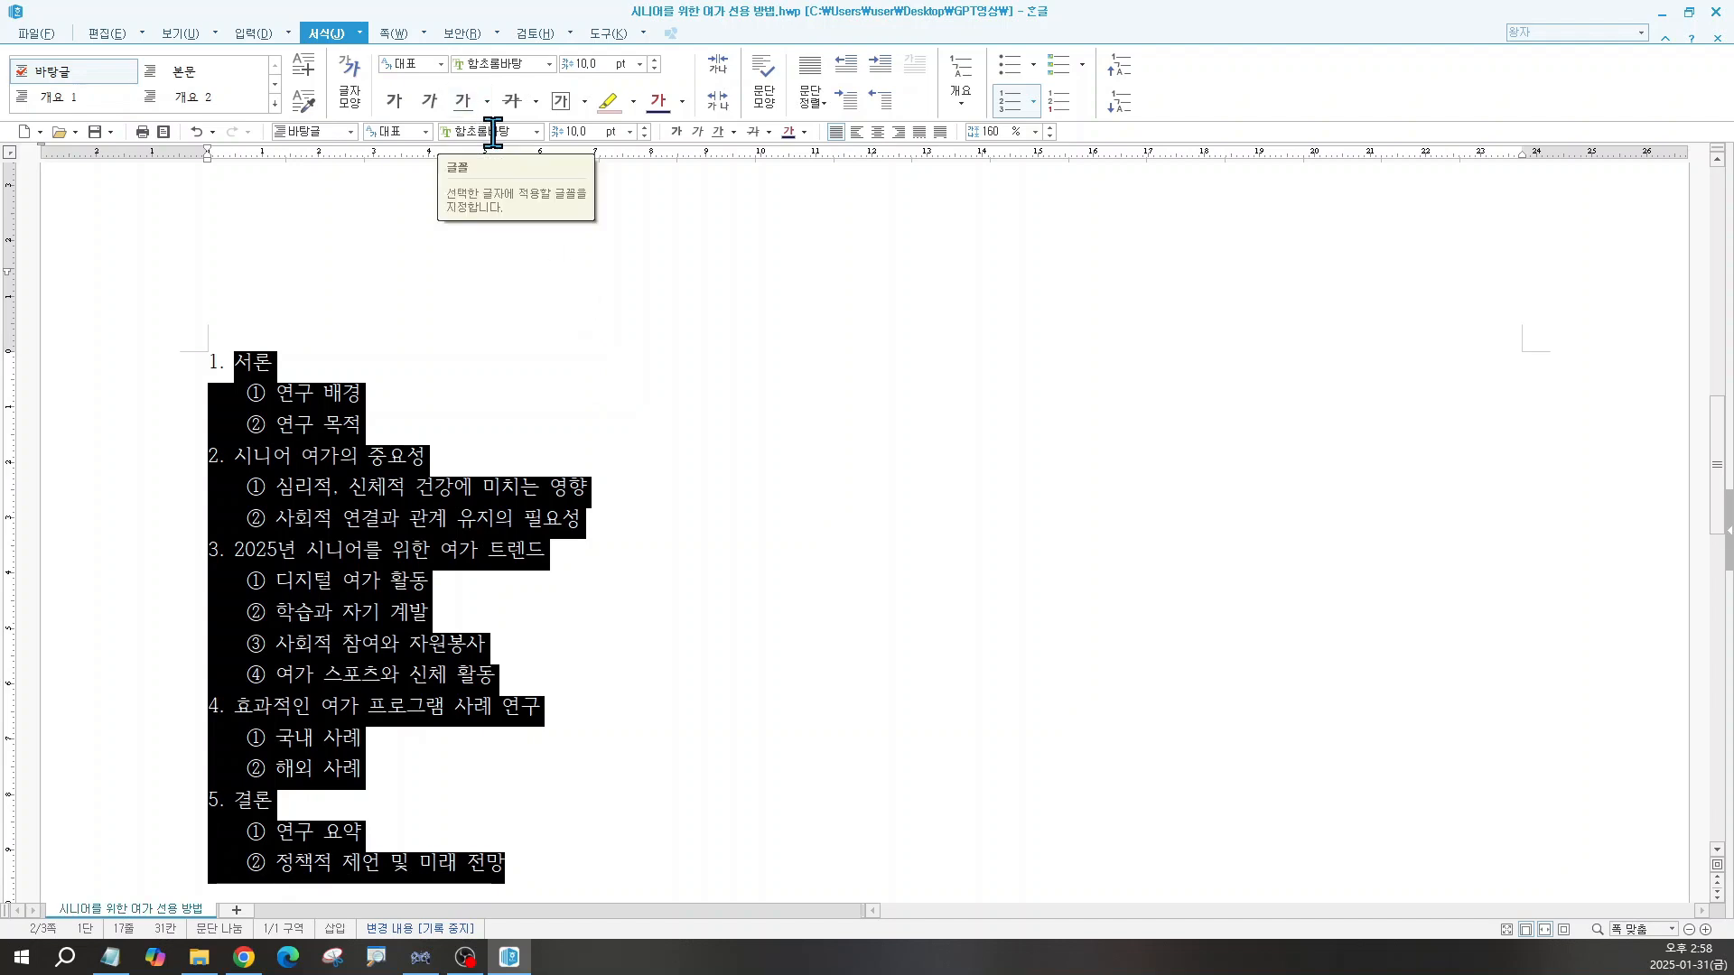
{"action": "left_click", "coordinate": [629, 132]}
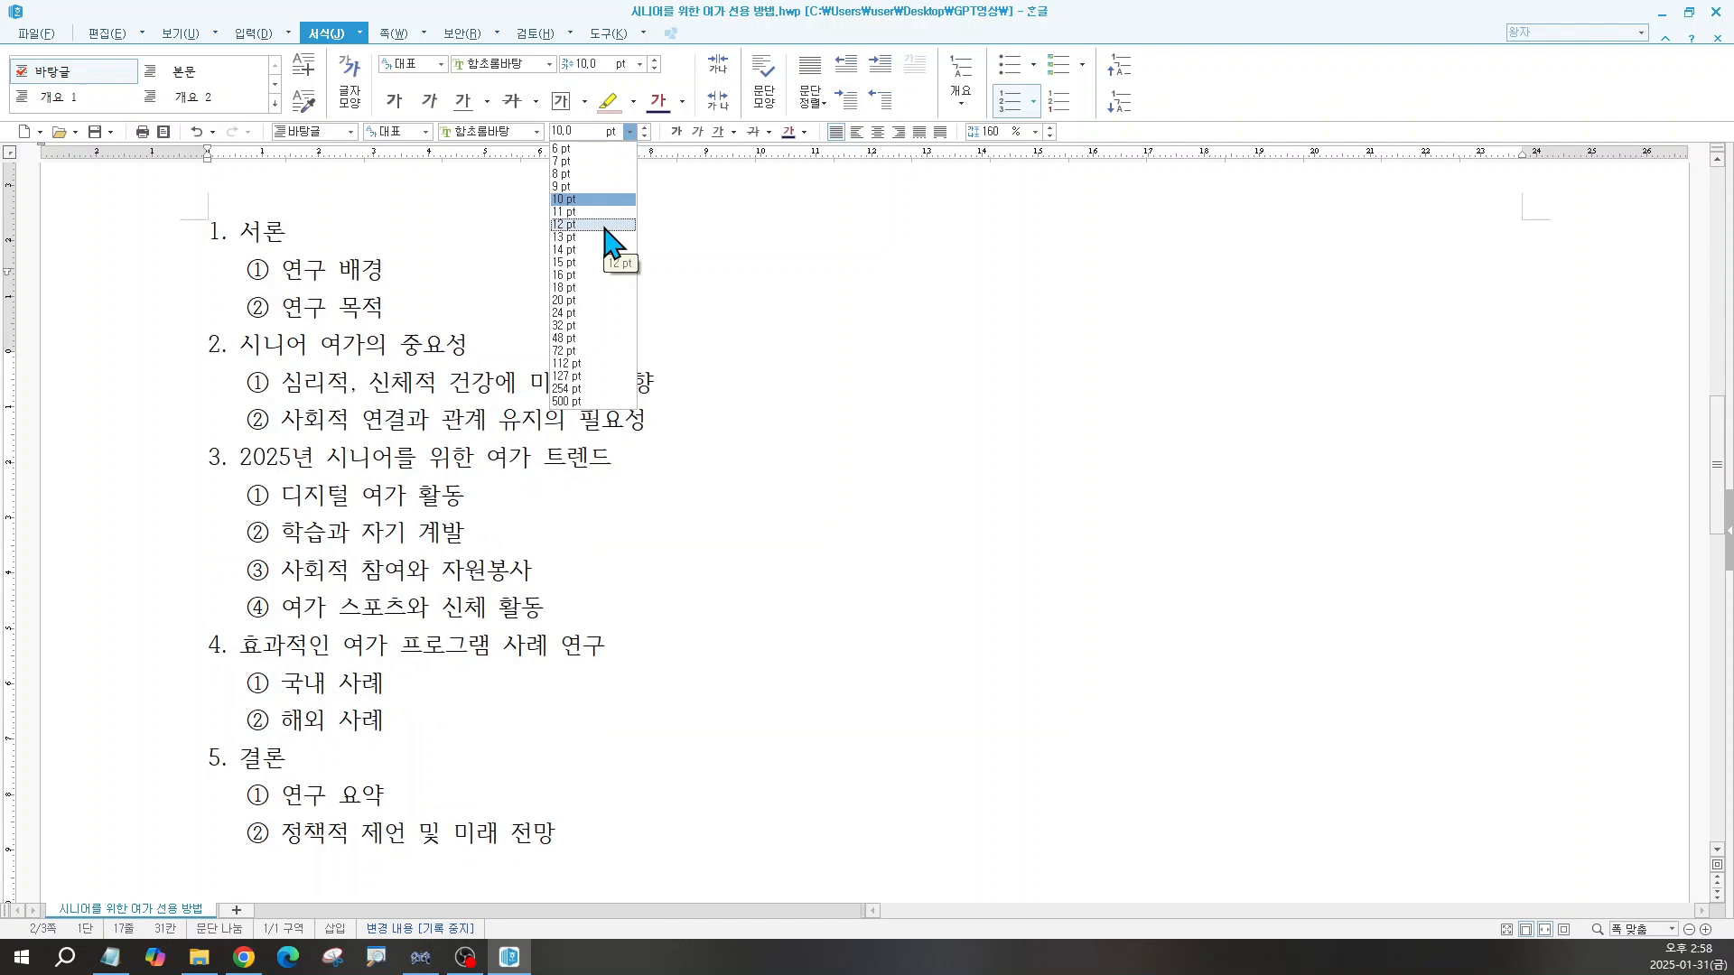
{"action": "left_click", "coordinate": [607, 225]}
Step: Set the line spacing of the numbered outline to 180 %
{"action": "scroll", "coordinate": [607, 239], "scroll_direction": "down", "scroll_amount": 1}
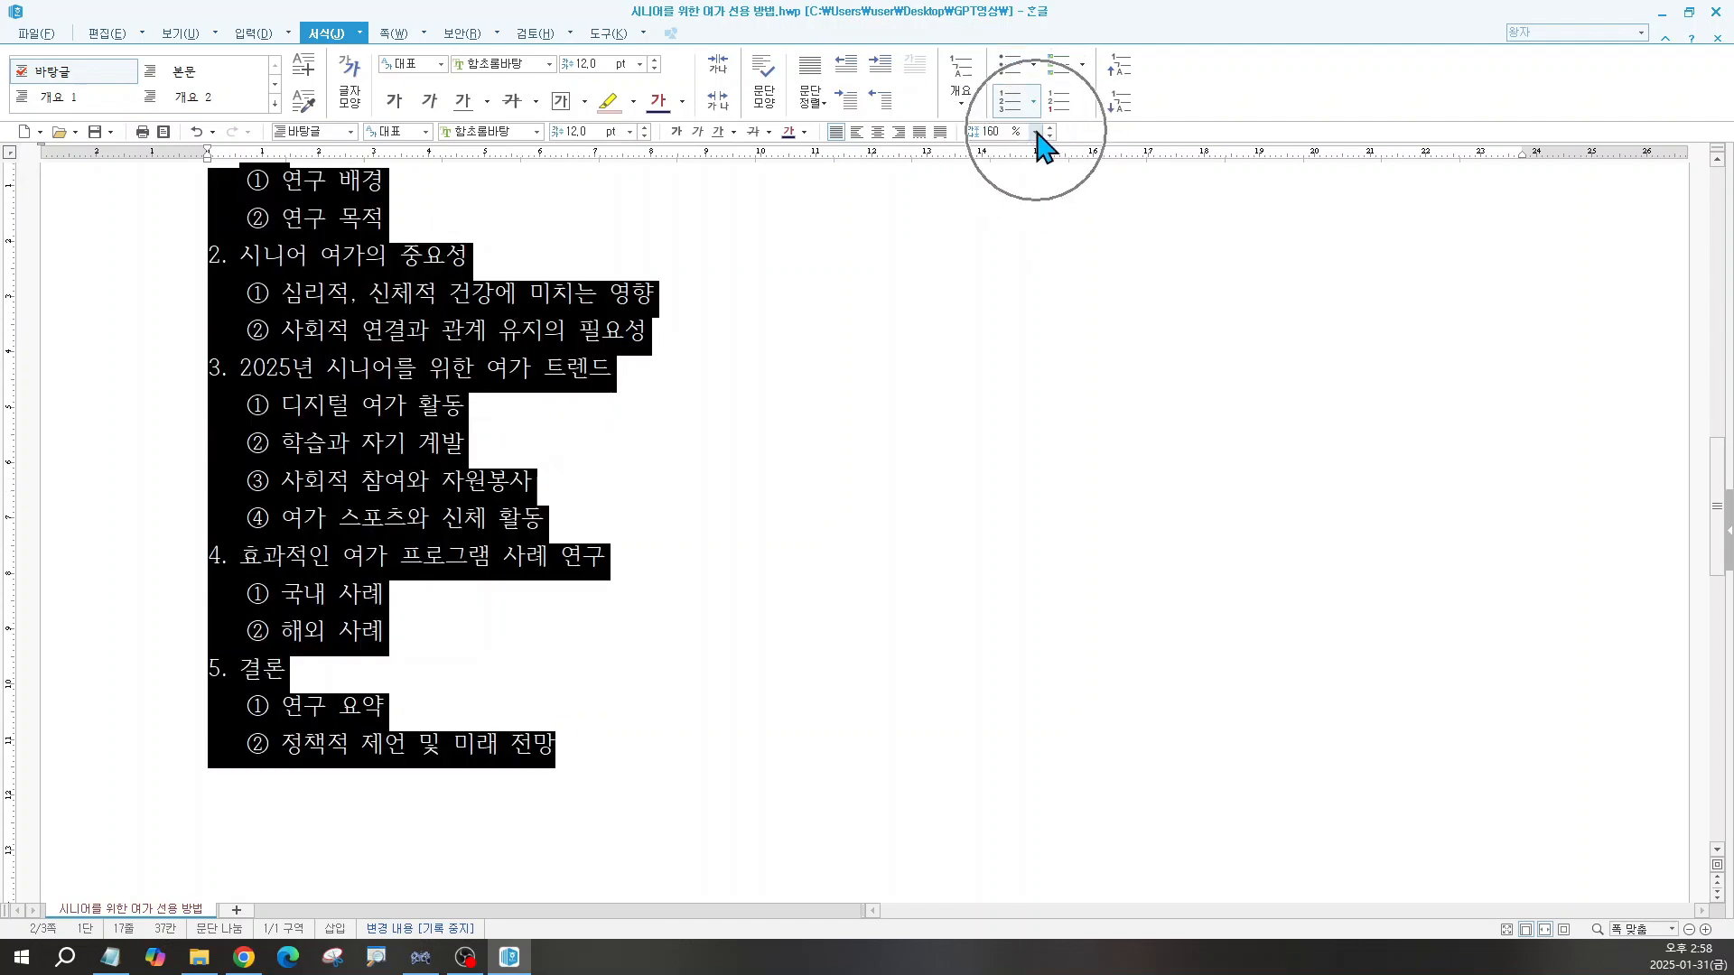
{"action": "left_click", "coordinate": [1036, 132]}
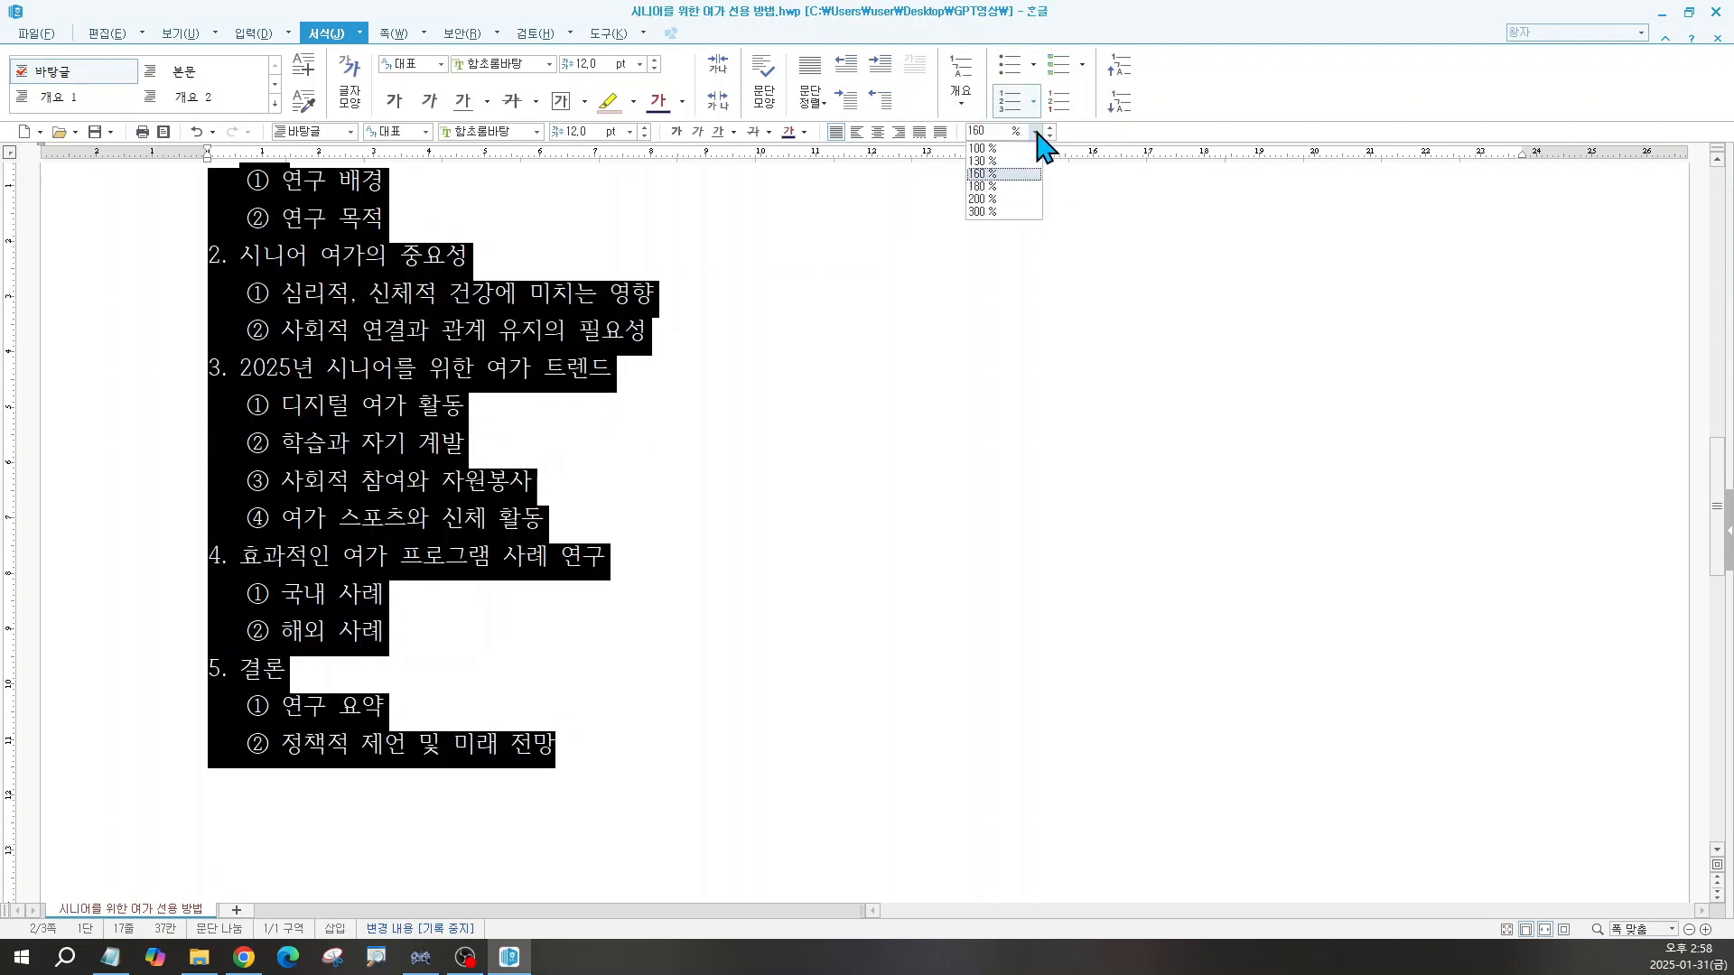
{"action": "left_click", "coordinate": [1022, 188]}
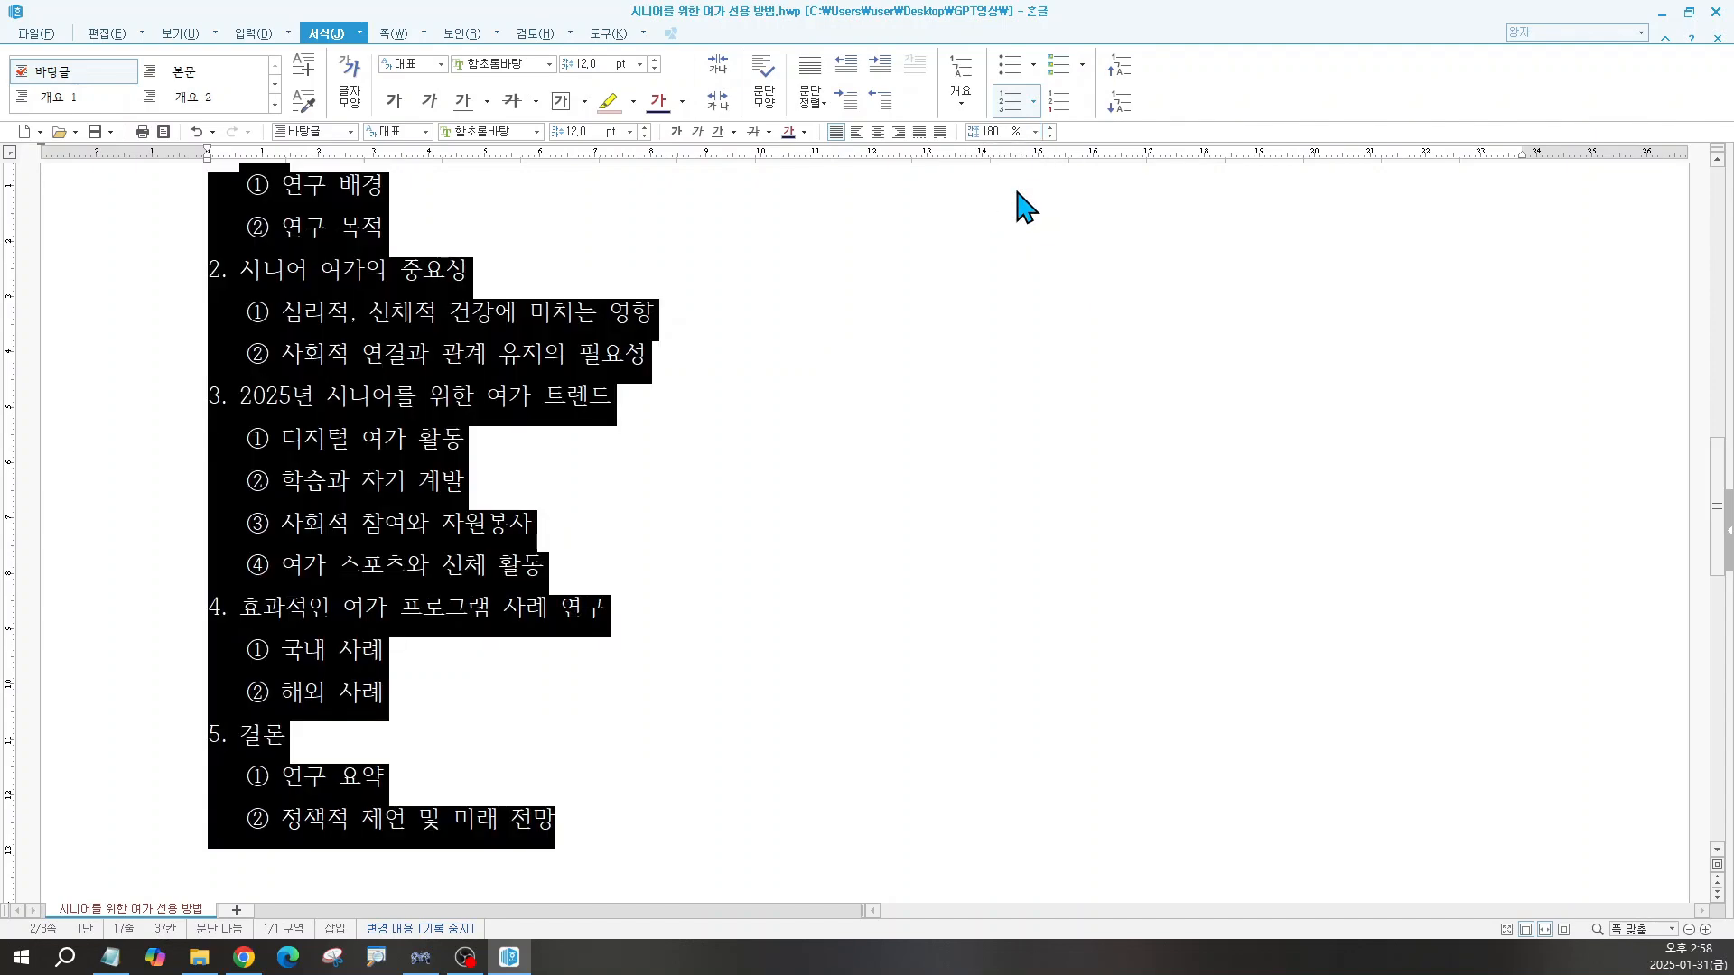
{"action": "scroll", "coordinate": [887, 542], "scroll_direction": "down", "scroll_amount": 3}
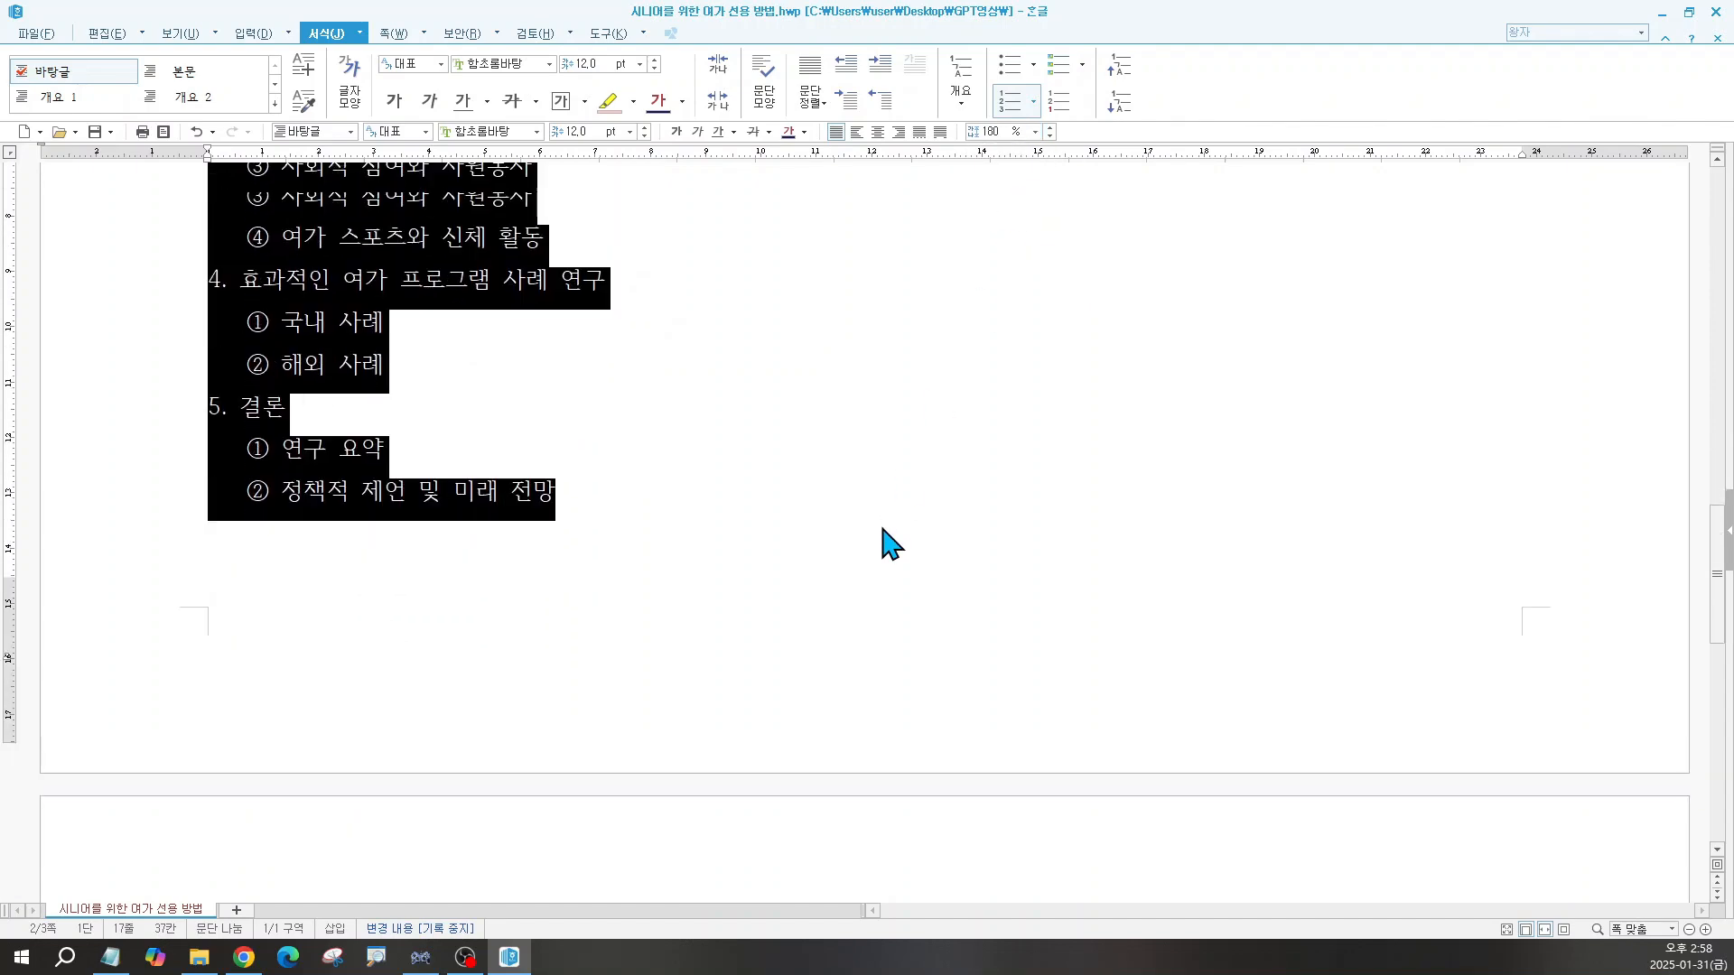
{"action": "scroll", "coordinate": [889, 543], "scroll_direction": "up", "scroll_amount": 4}
{"action": "left_click", "coordinate": [883, 528]}
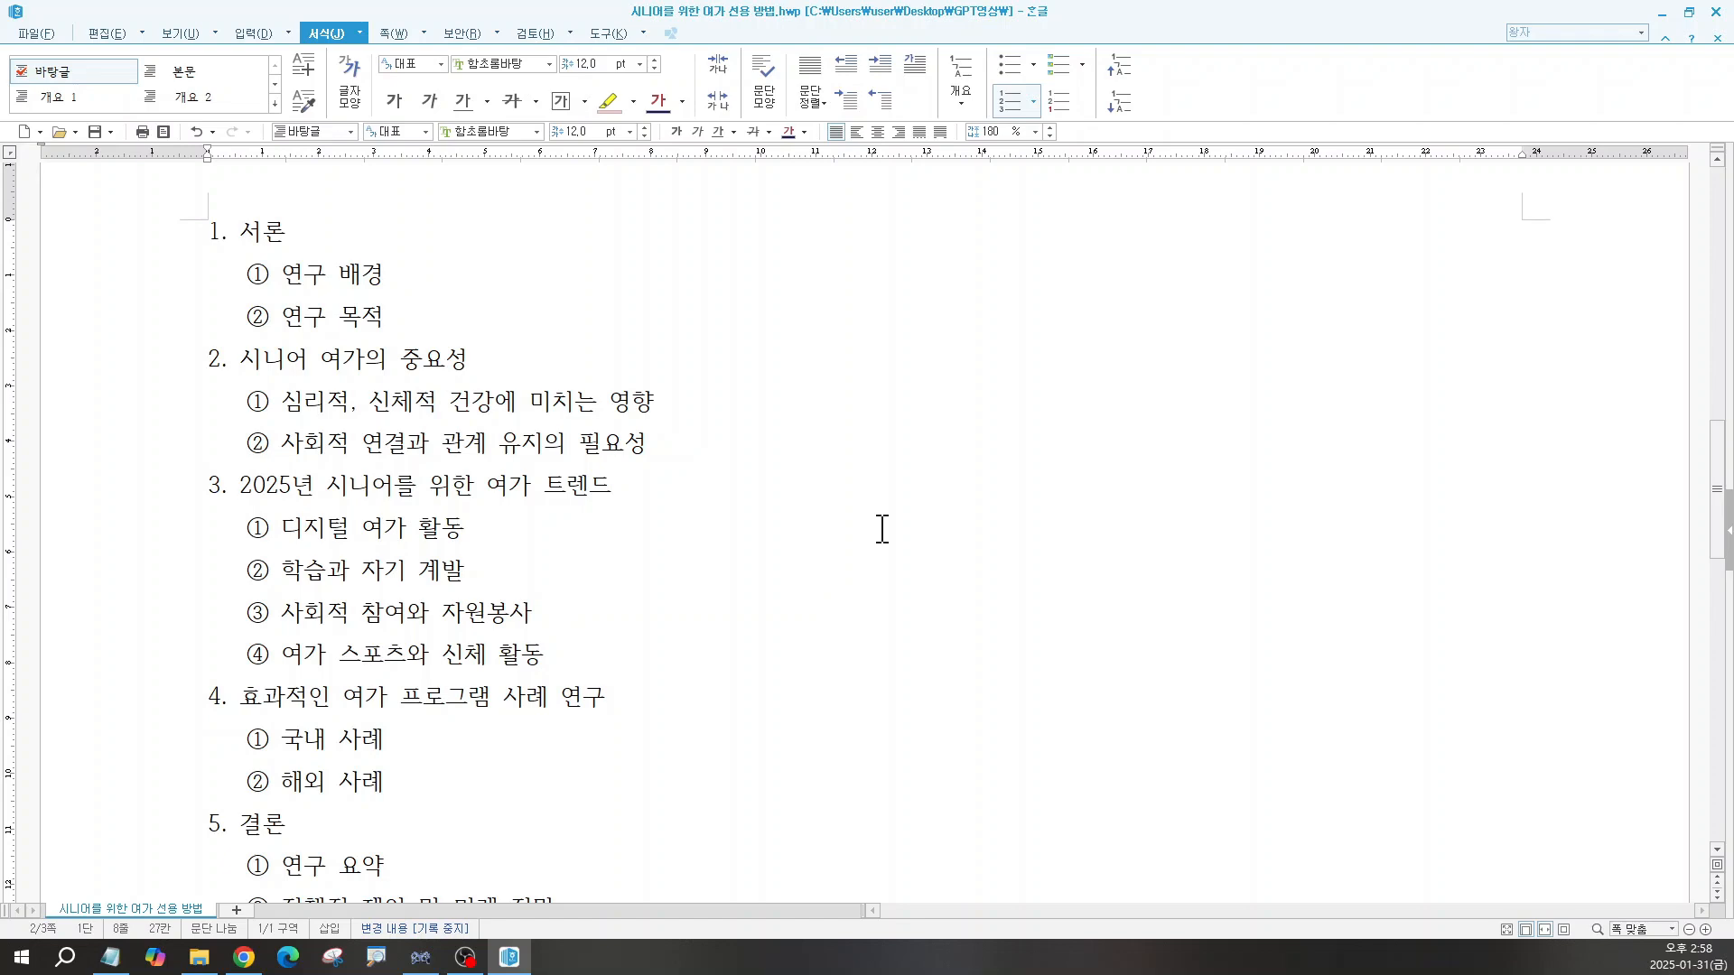
Step: Apply the first 개요 outline numbering style, starting with 1., to all body text from 서론 through the final 정책적 제언 및 미래 전망 paragraph
{"action": "scroll", "coordinate": [882, 528], "scroll_direction": "down", "scroll_amount": 10}
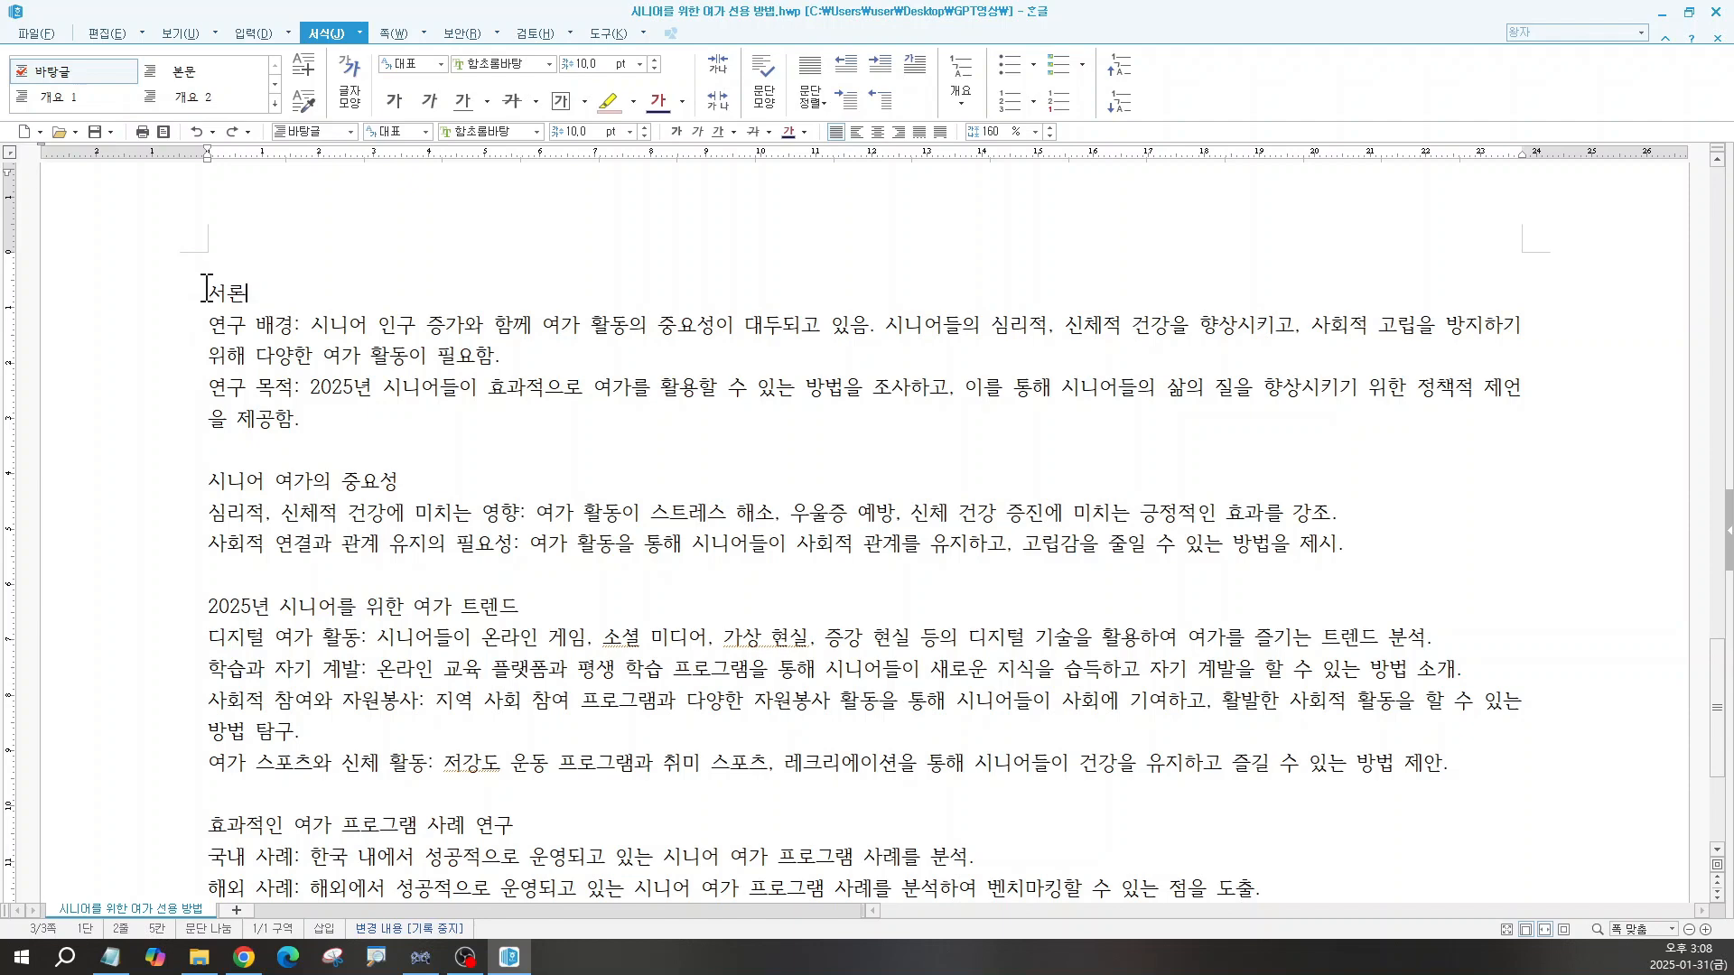
{"action": "left_click_drag", "start_coordinate": [204, 292], "coordinate": [1097, 697]}
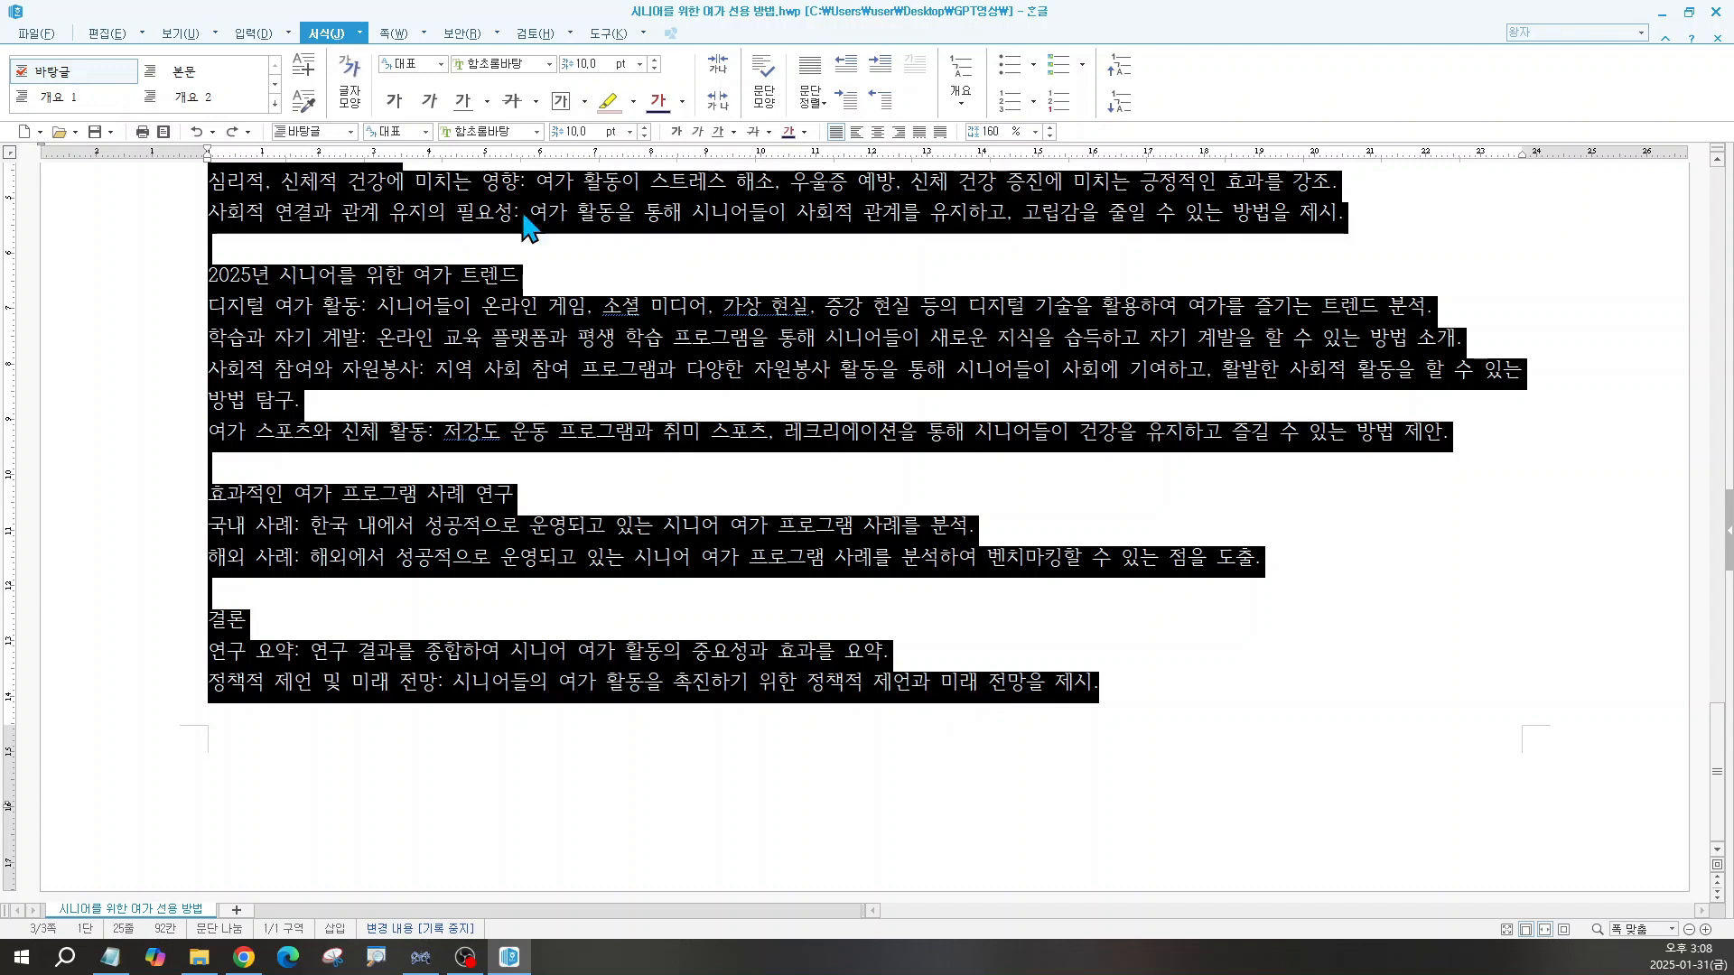
{"action": "left_click", "coordinate": [960, 102]}
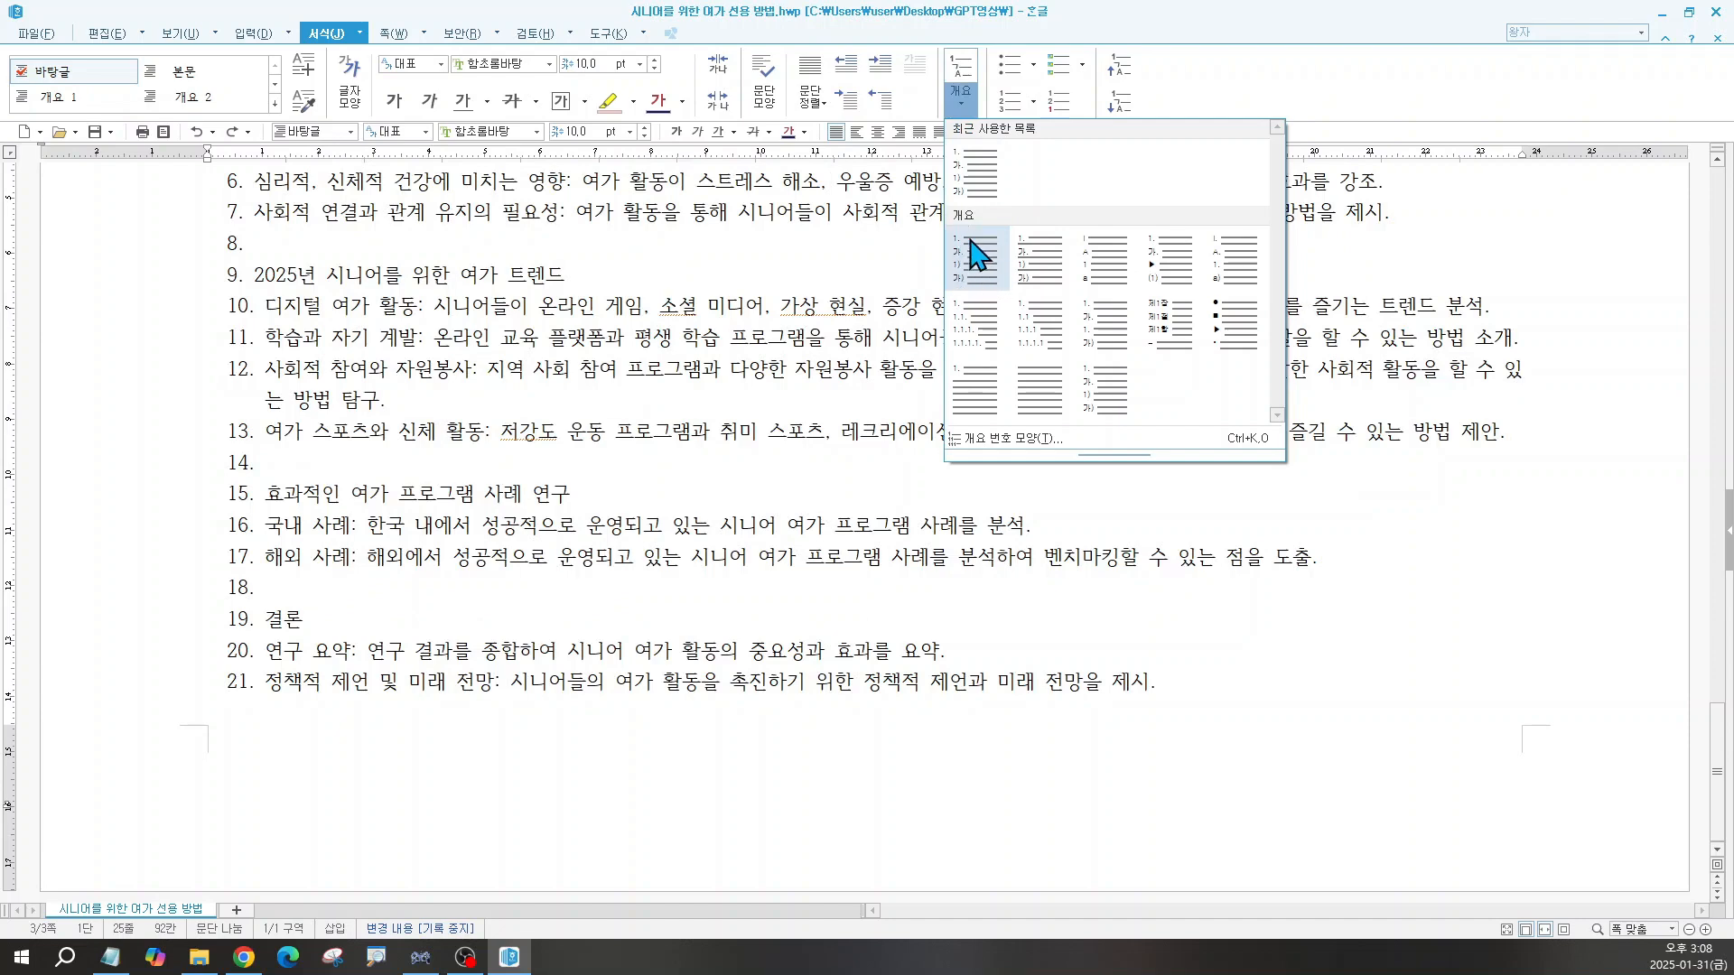
{"action": "left_click", "coordinate": [990, 279]}
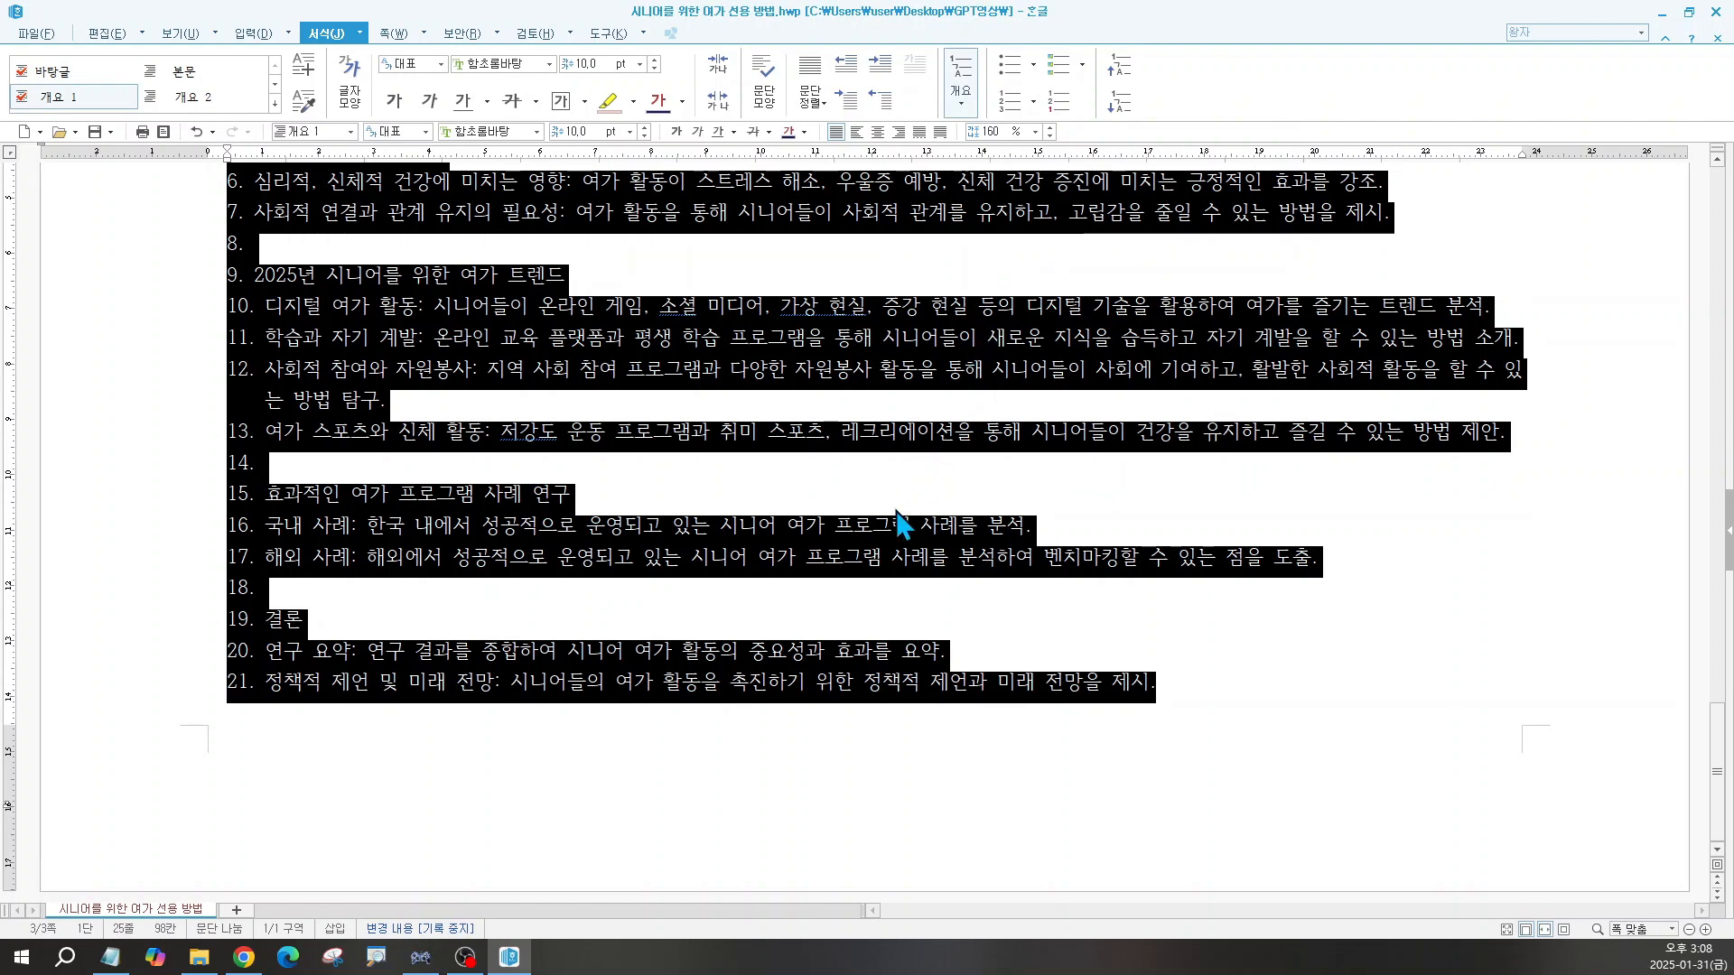
{"action": "scroll", "coordinate": [702, 598], "scroll_direction": "up", "scroll_amount": 5}
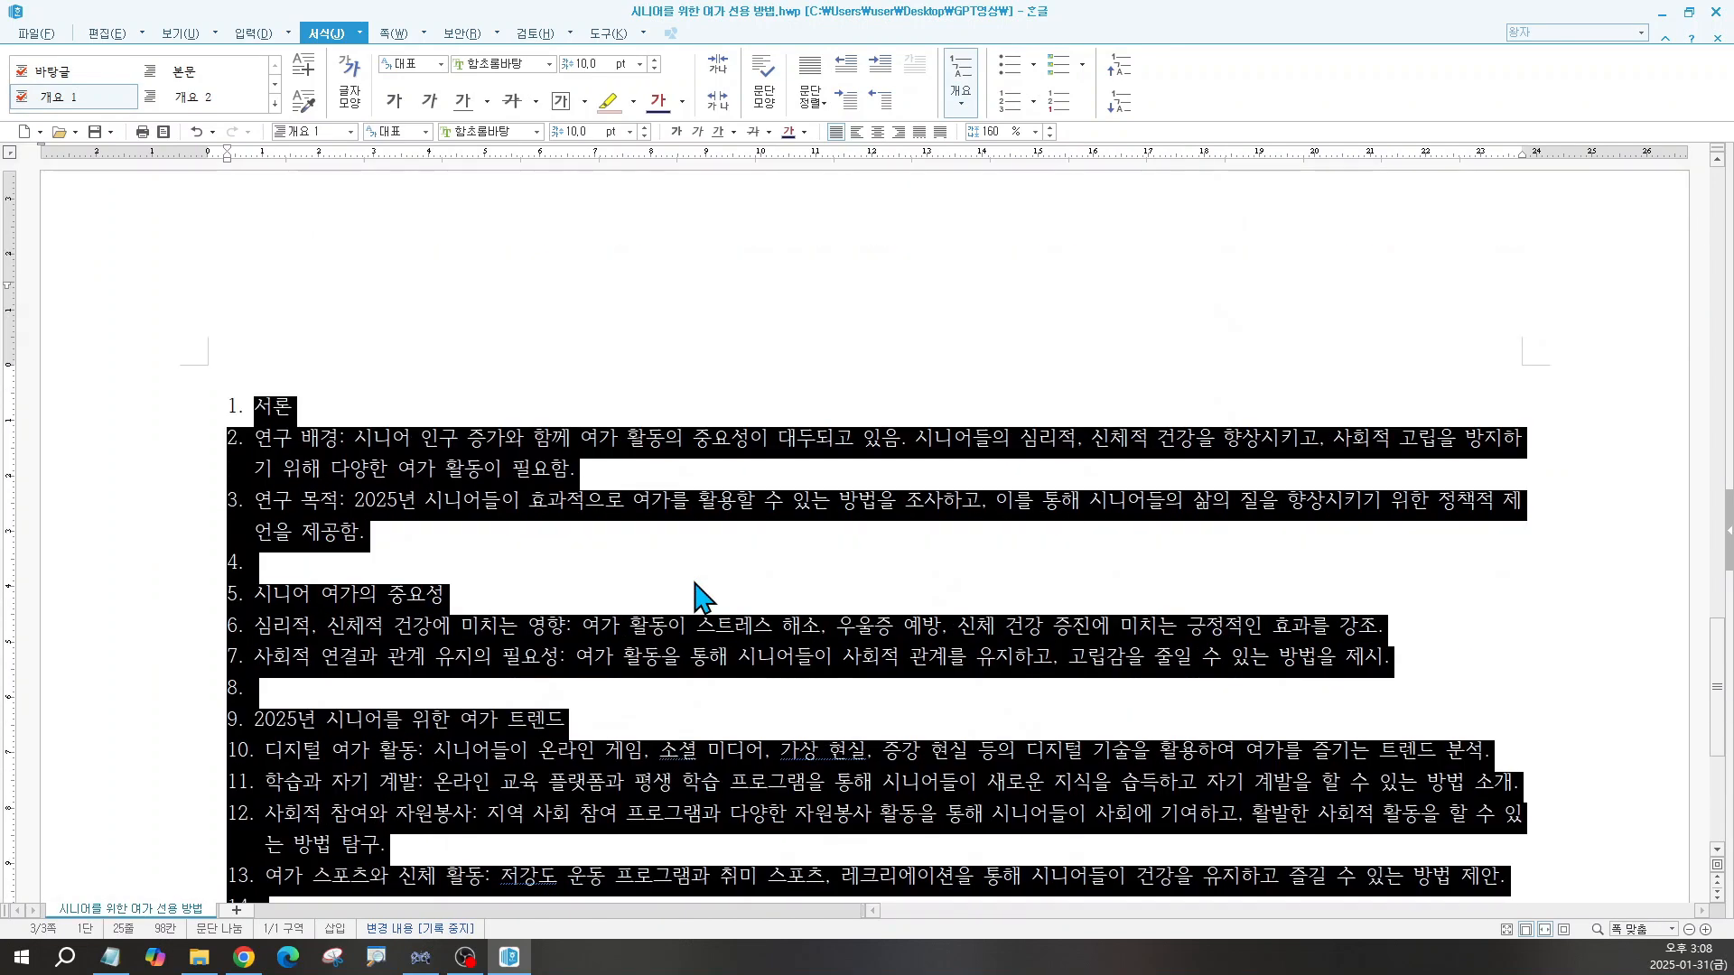
{"action": "scroll", "coordinate": [703, 598], "scroll_direction": "down", "scroll_amount": 1}
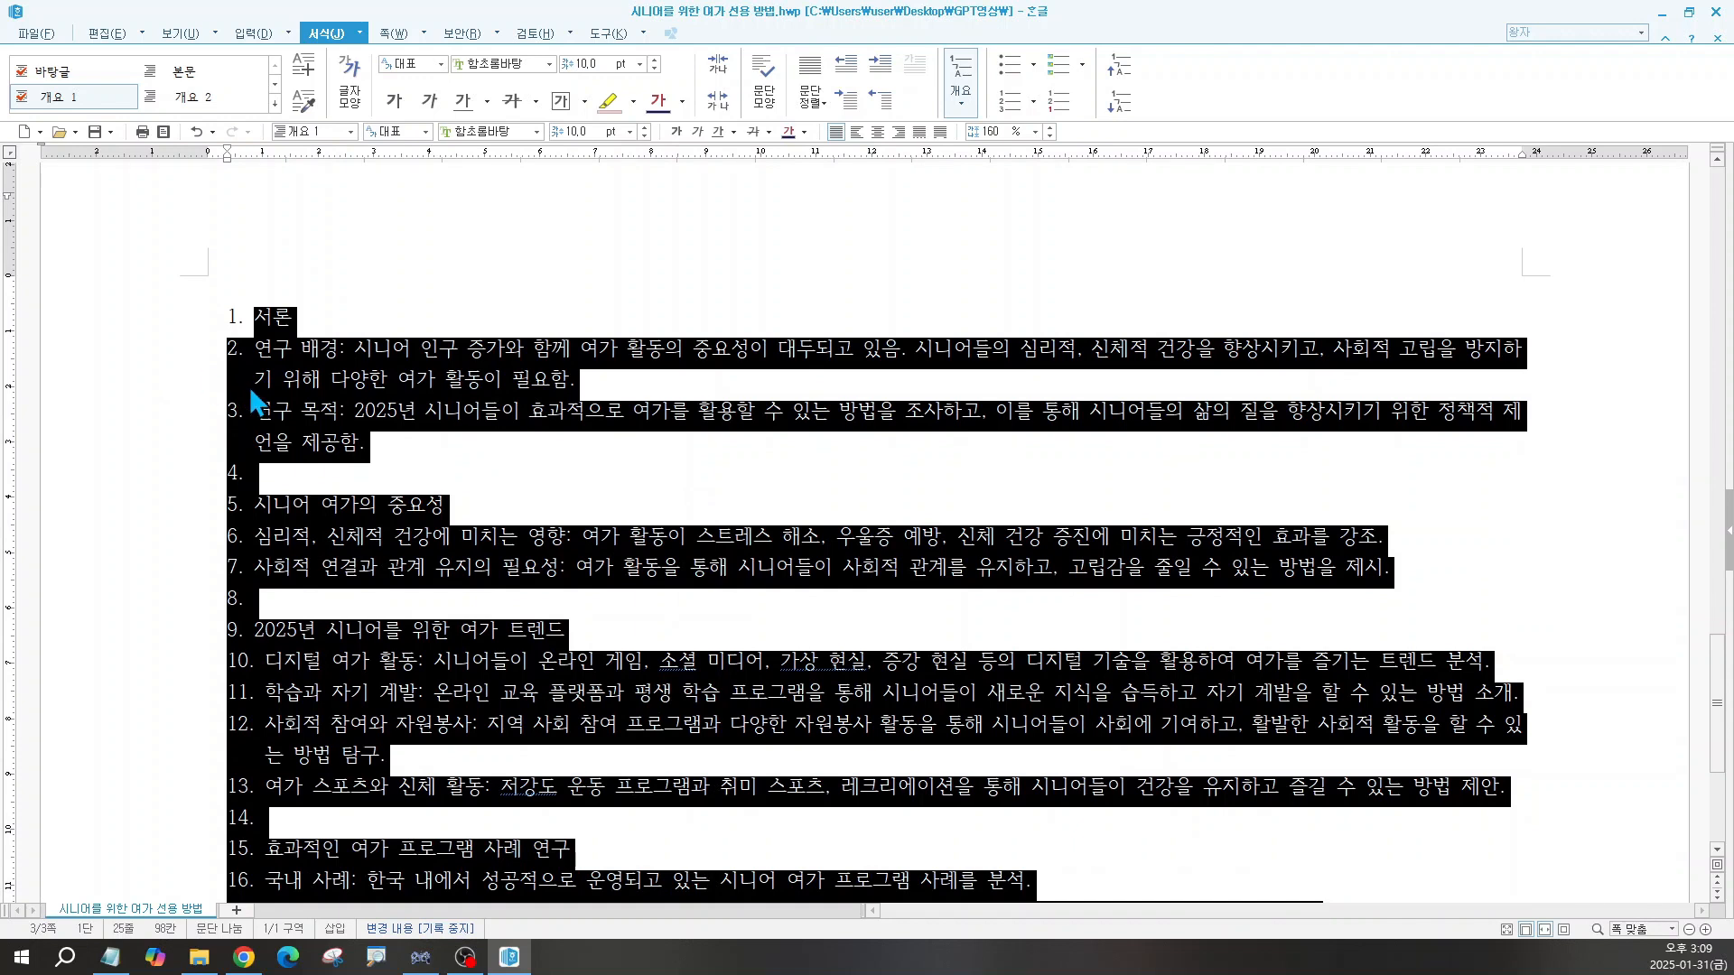
{"action": "left_click", "coordinate": [368, 425]}
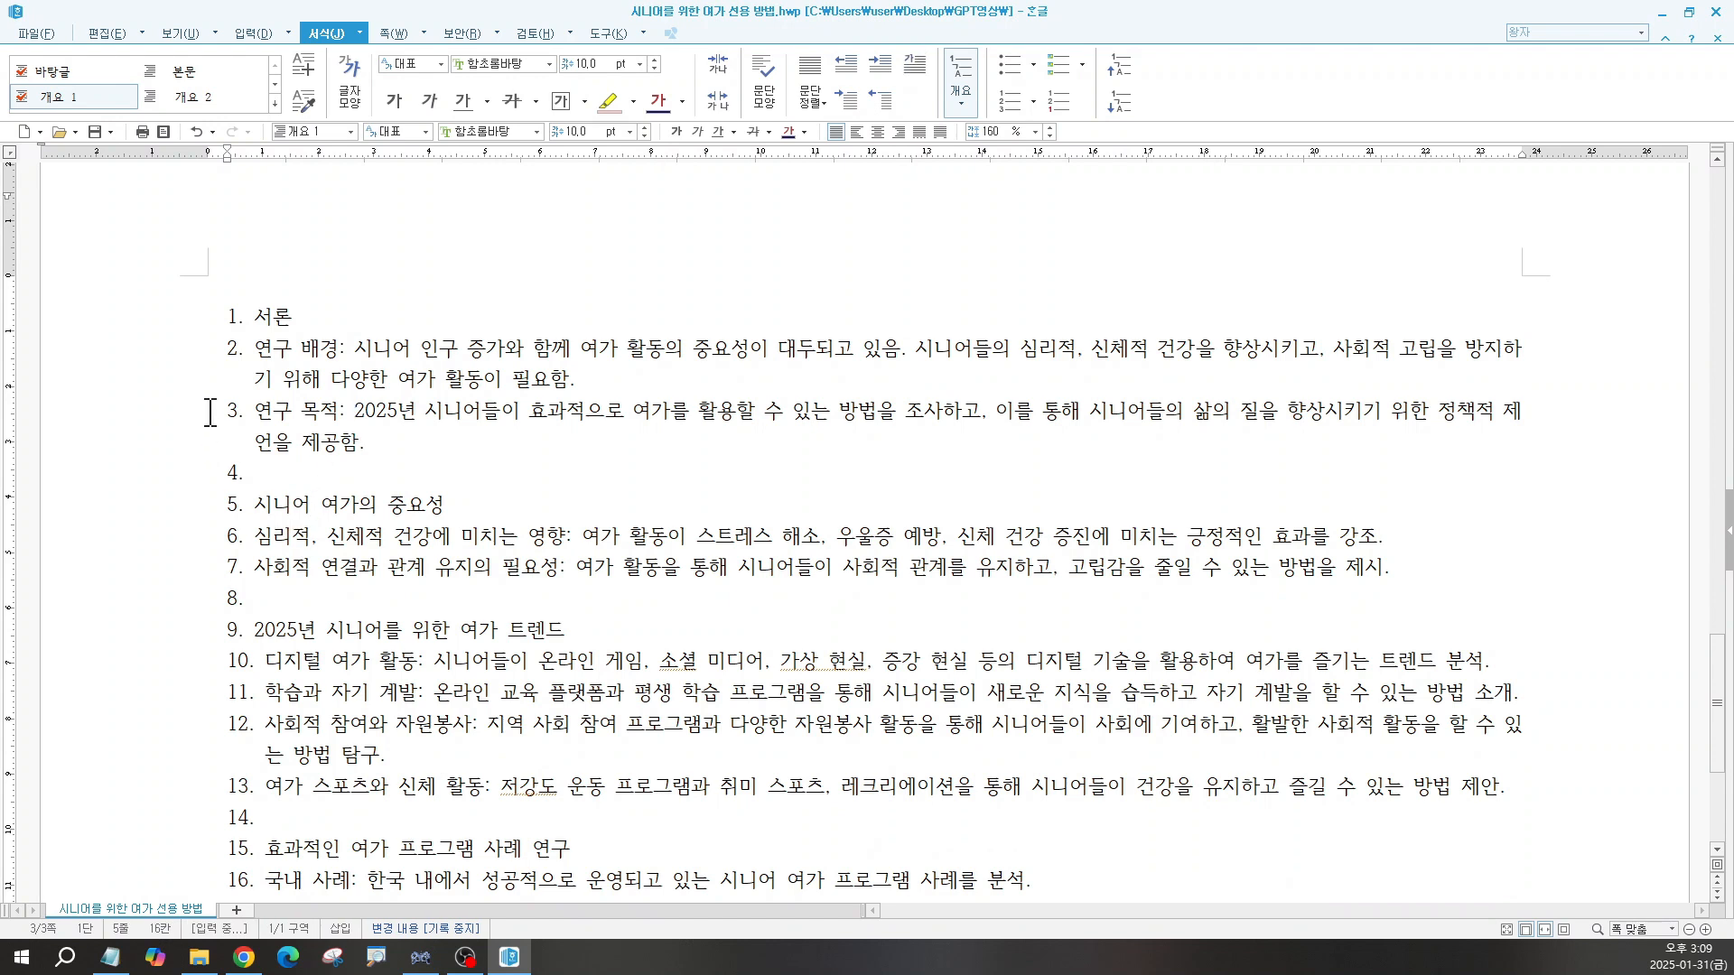
Step: Remove the outline numbering from the blank lines after the 서론 and 시니어 여가의 중요성 body sections
{"action": "left_click", "coordinate": [256, 337]}
{"action": "left_click", "coordinate": [253, 476]}
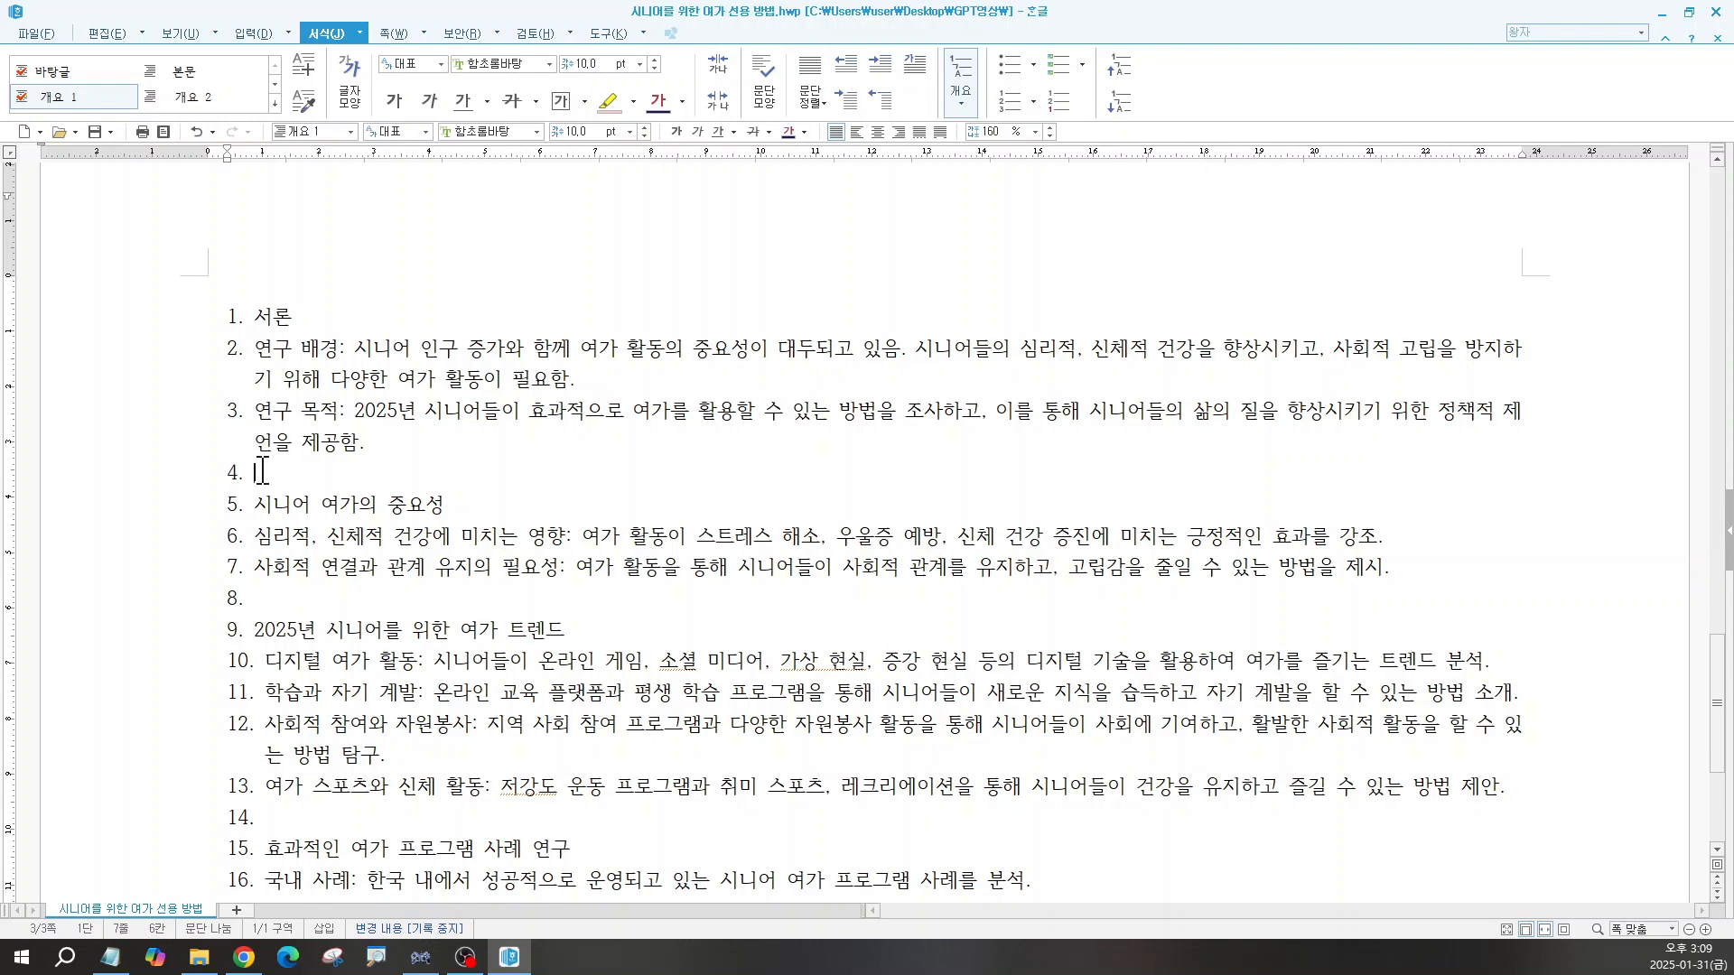
{"action": "left_click", "coordinate": [961, 66]}
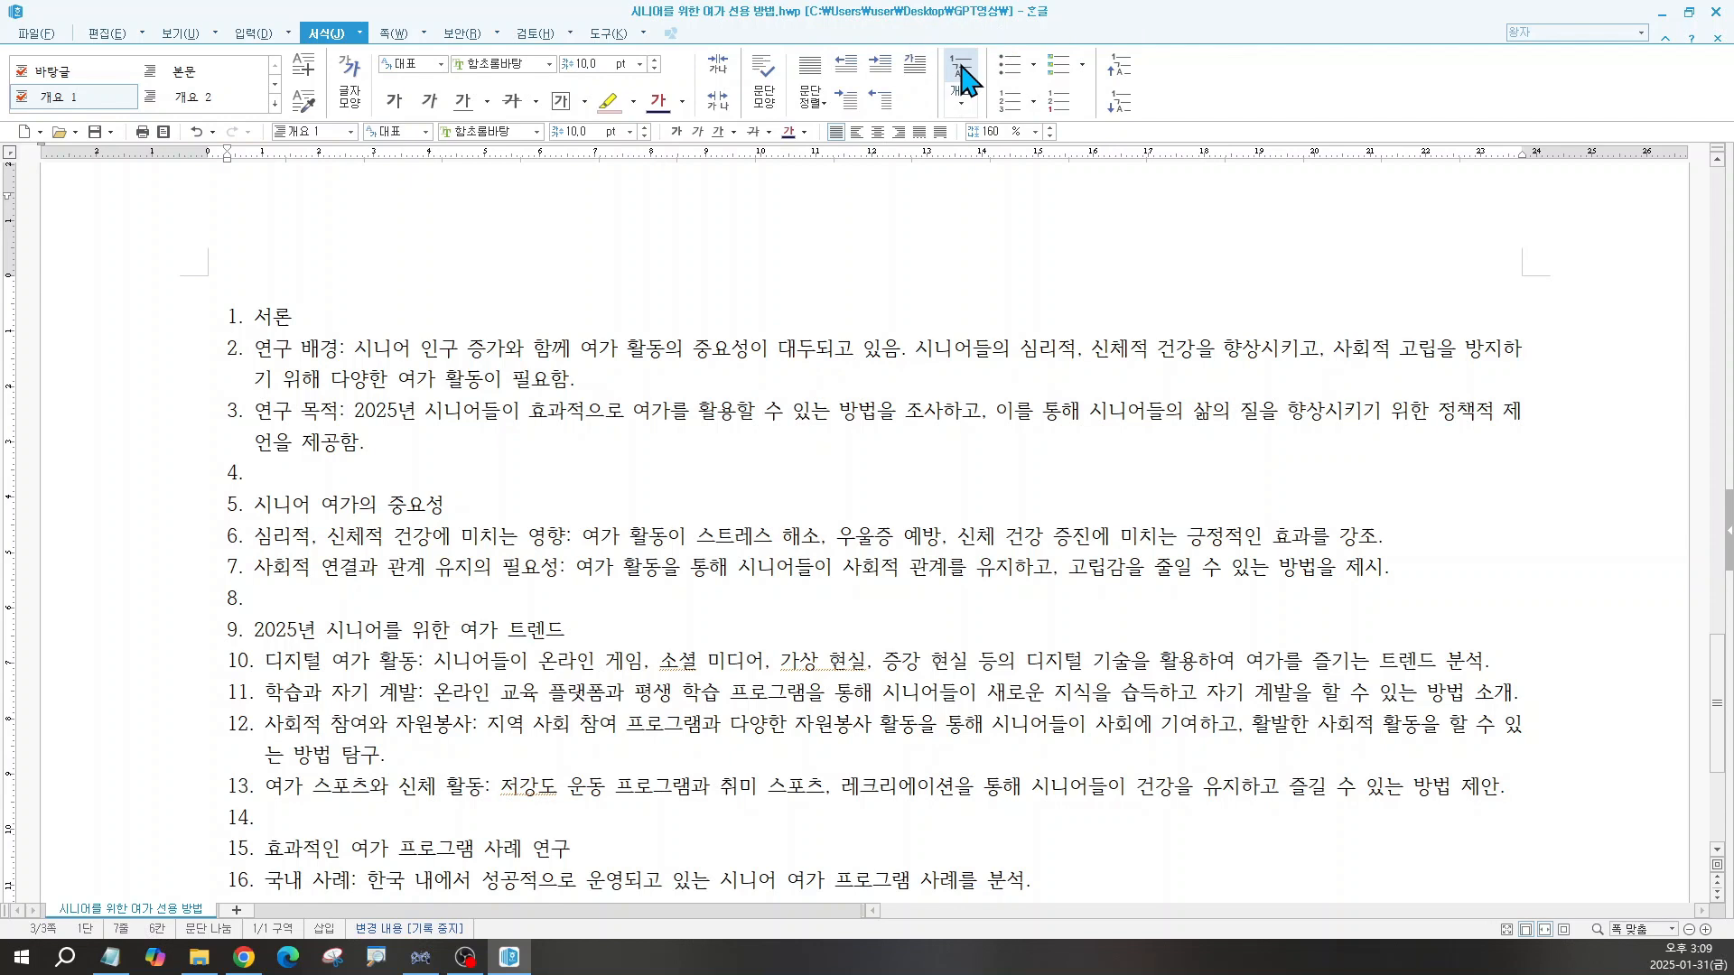
{"action": "left_click", "coordinate": [962, 68]}
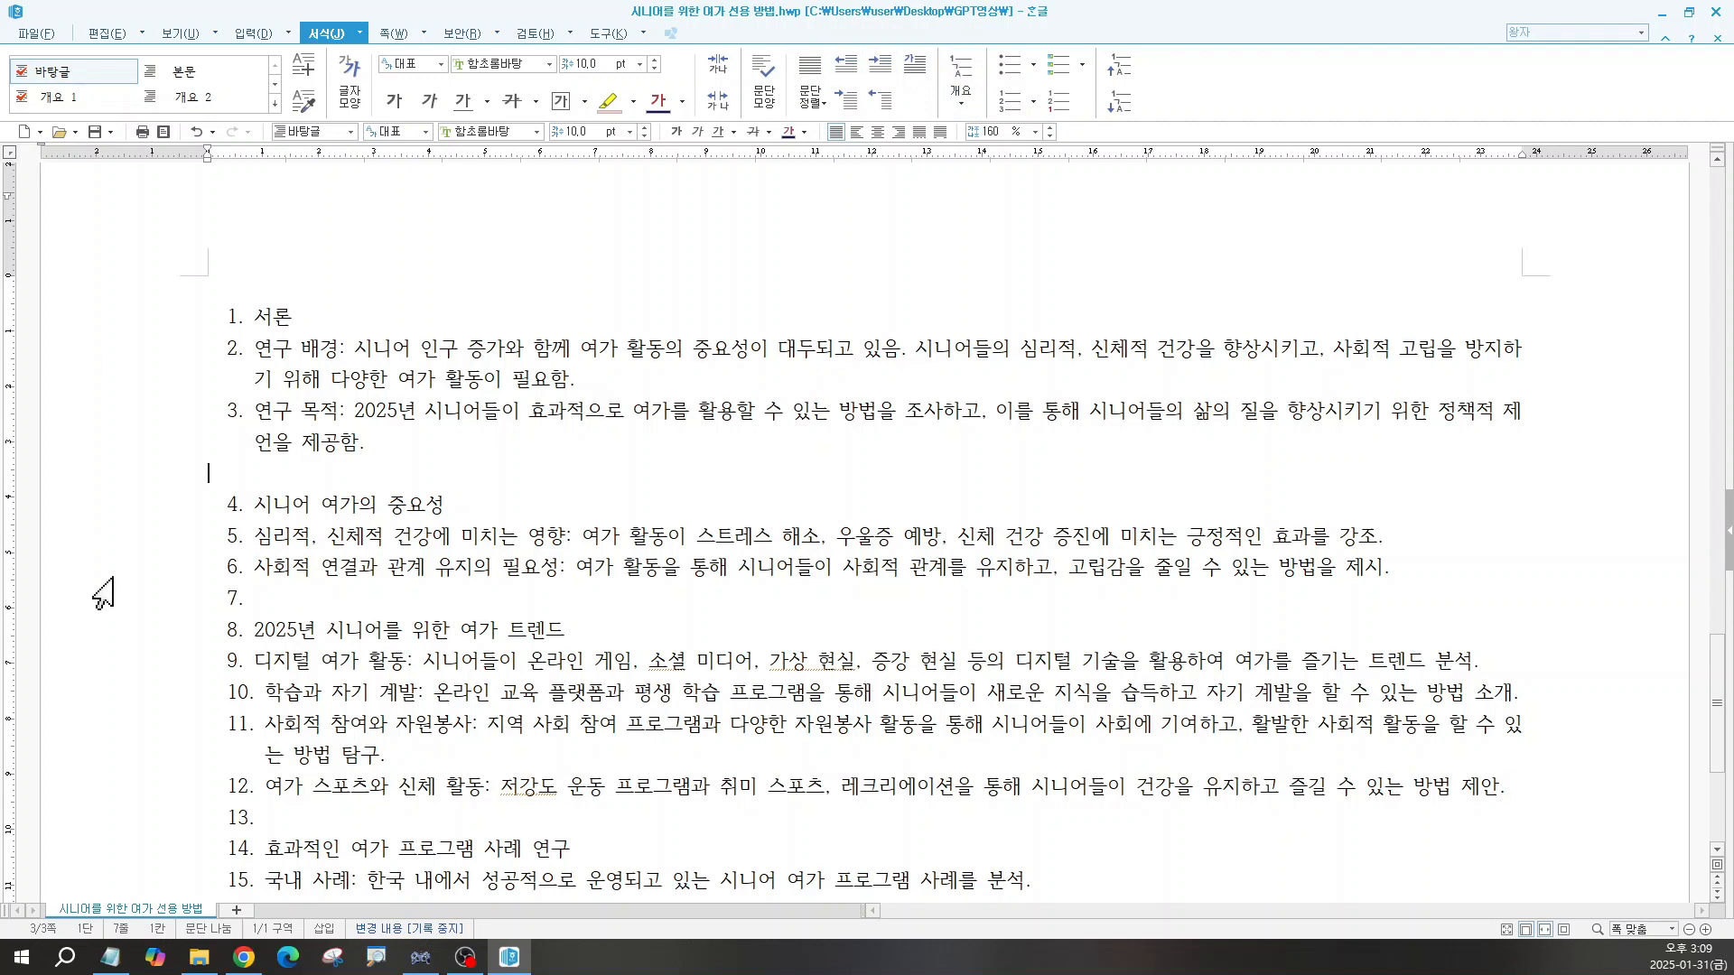
{"action": "left_click", "coordinate": [272, 598]}
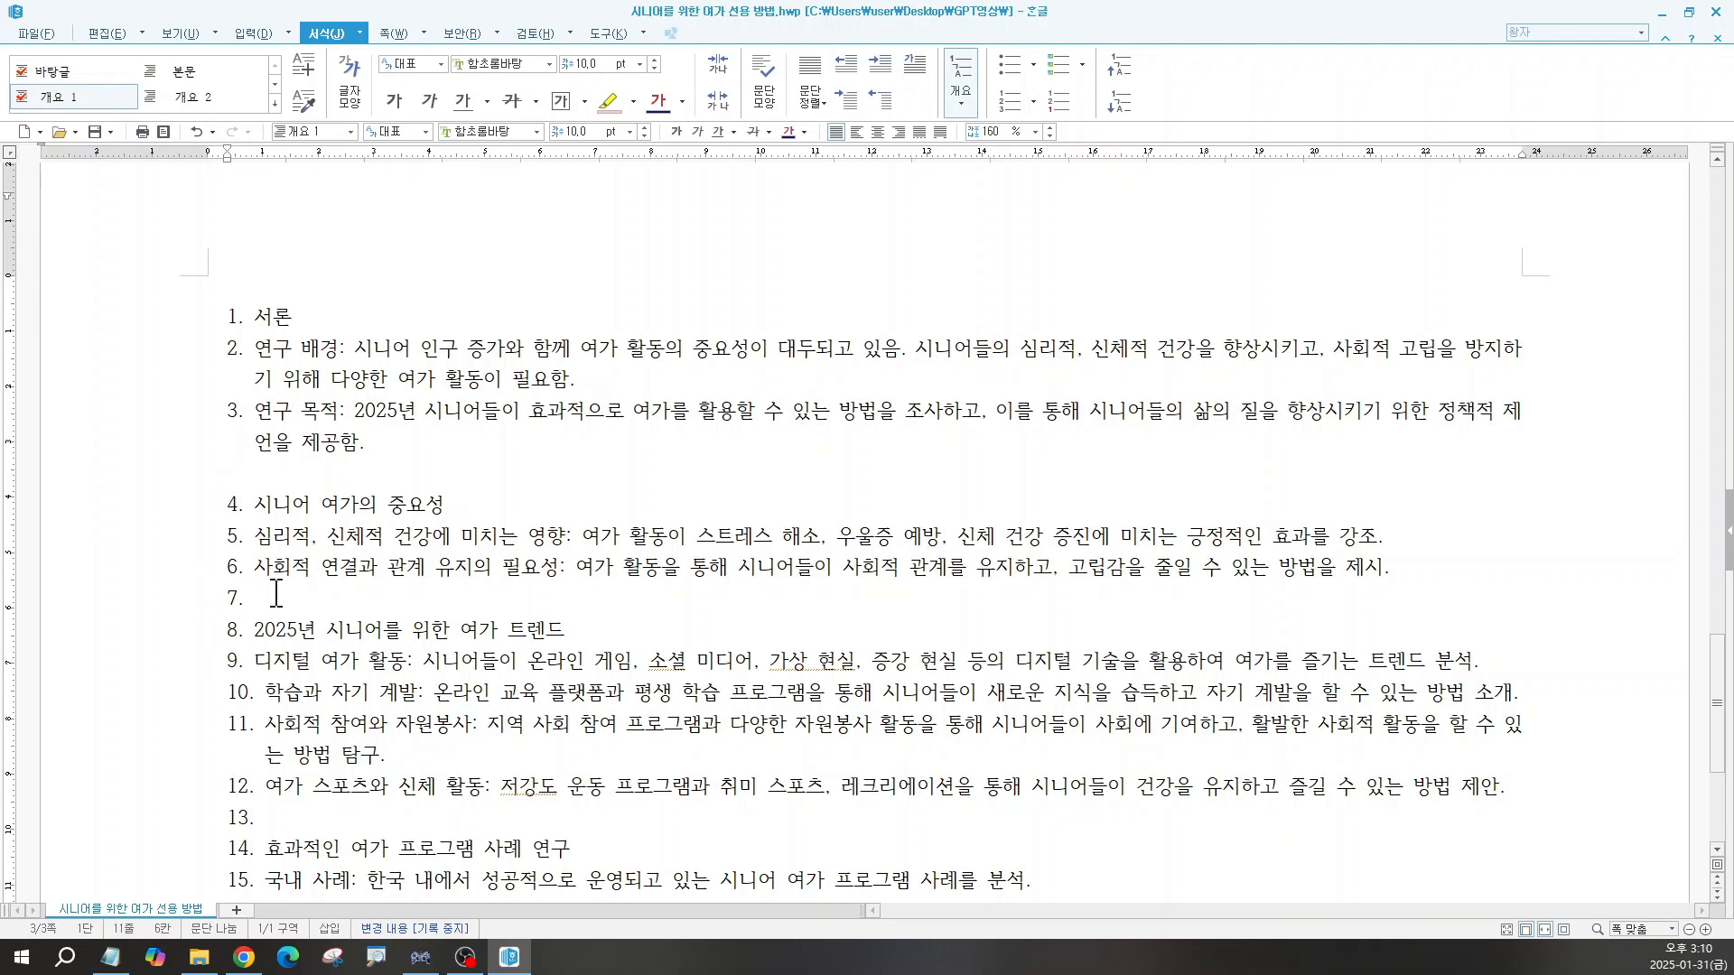
{"action": "left_click", "coordinate": [965, 69]}
Step: Remove the outline numbering from the blank lines after the 2025년 시니어를 위한 여가 트렌드 and 효과적인 여가 프로그램 사례 연구 body sections
{"action": "left_click", "coordinate": [316, 818]}
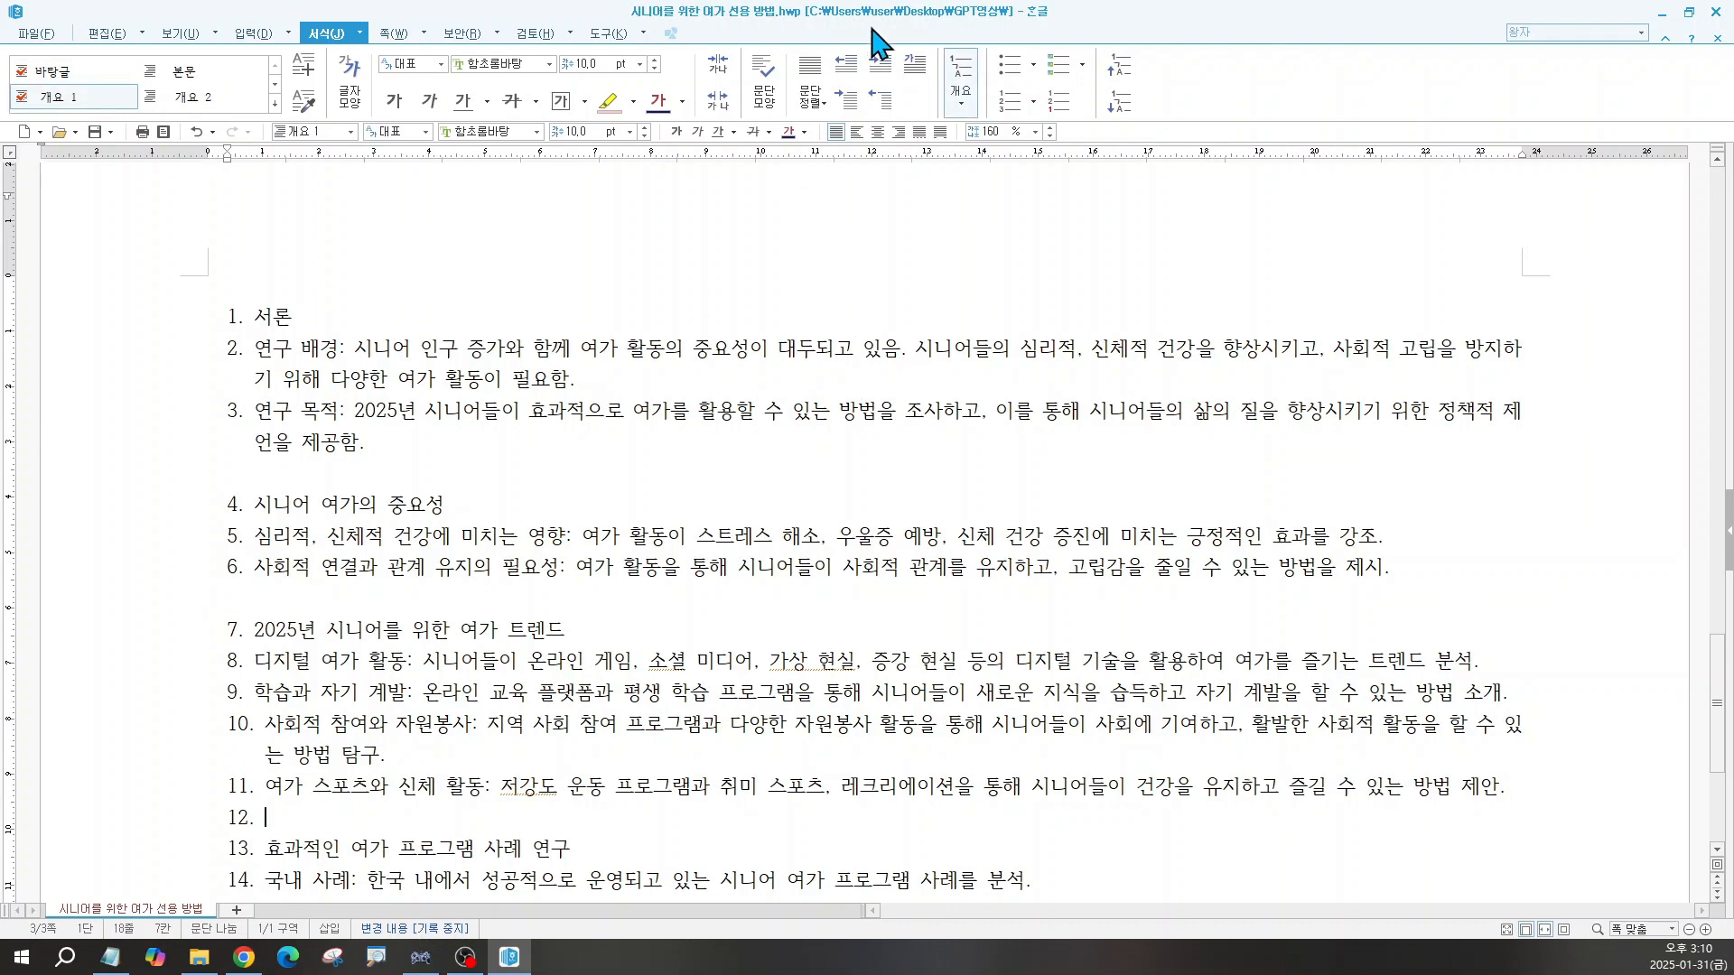
{"action": "left_click", "coordinate": [964, 69]}
{"action": "key", "text": "Down"}
{"action": "key", "text": "Down"}
{"action": "key", "text": "Down"}
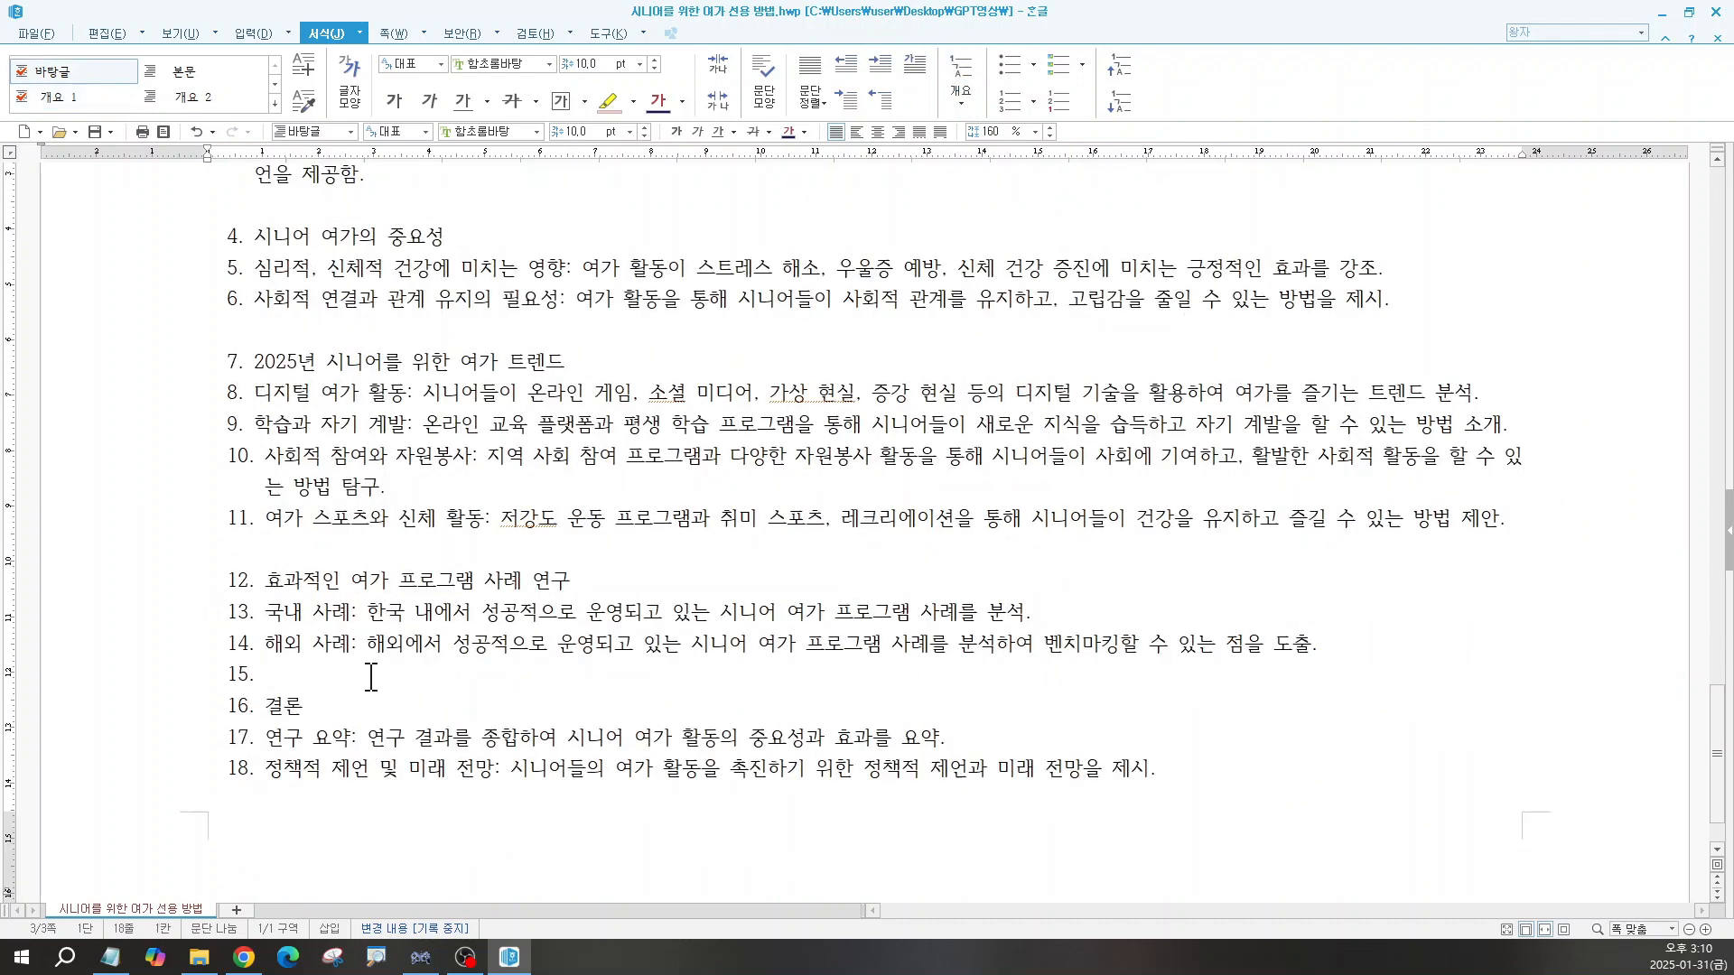
{"action": "left_click", "coordinate": [965, 69]}
{"action": "scroll", "coordinate": [664, 723], "scroll_direction": "up", "scroll_amount": 3}
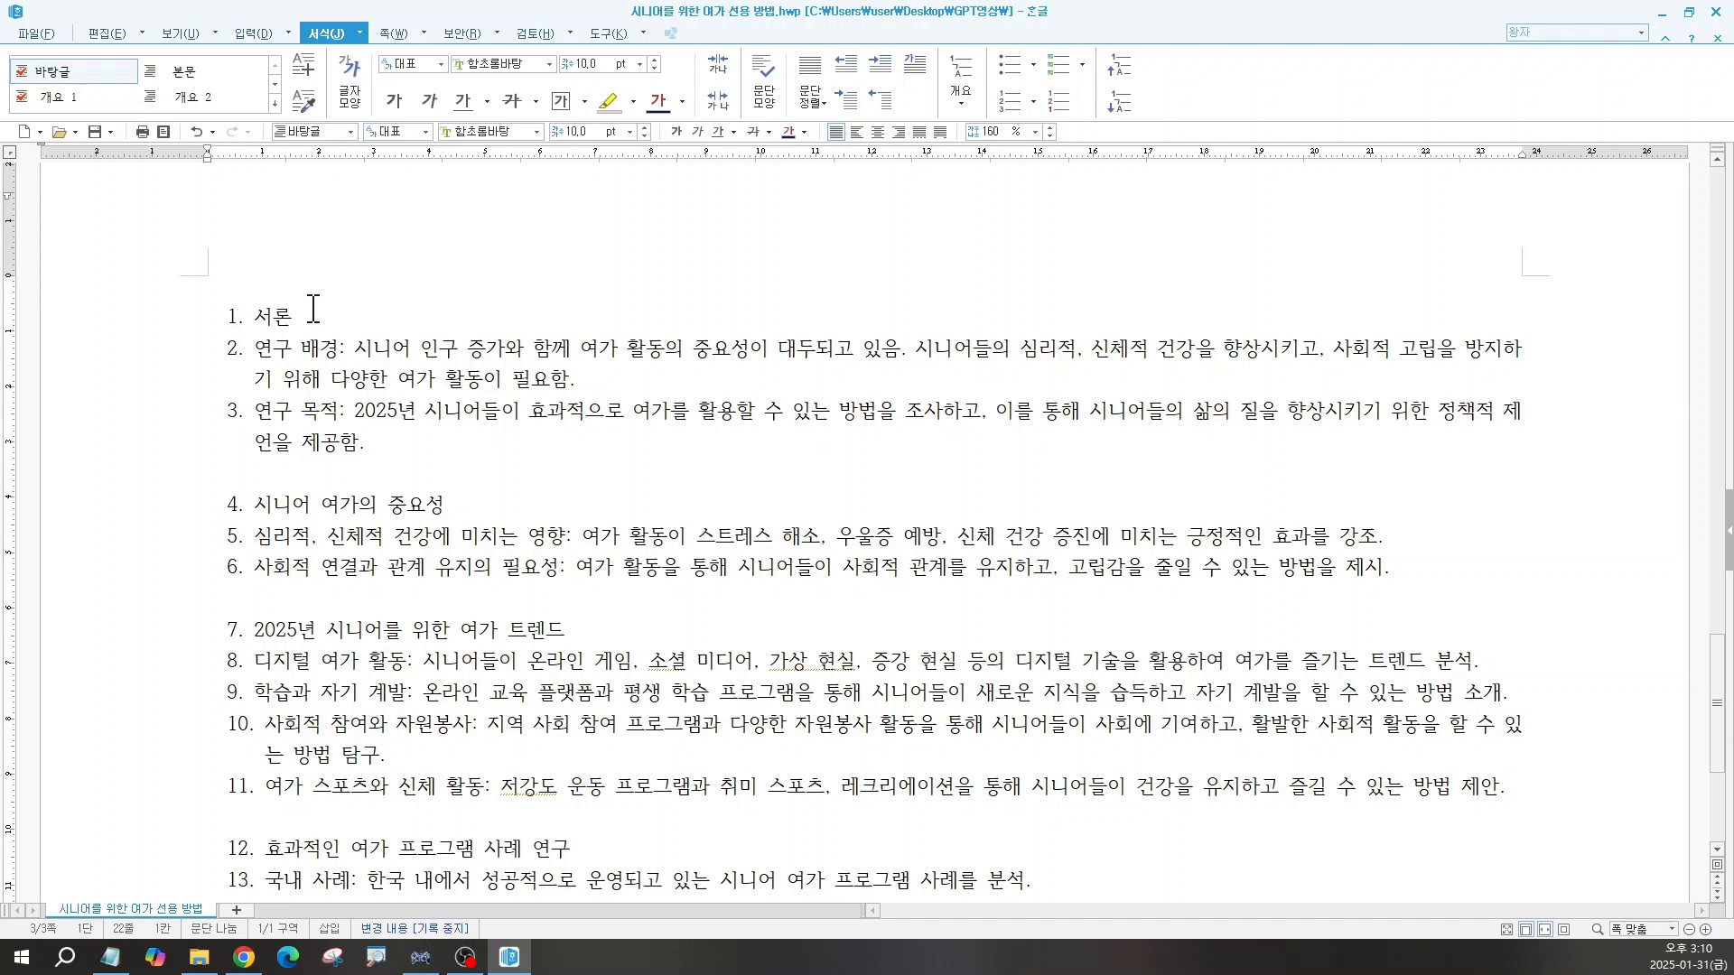
Step: Demote the body paragraphs under 서론 and 시니어 여가의 중요성 to the second outline level (가., 나.)
{"action": "left_click", "coordinate": [330, 429]}
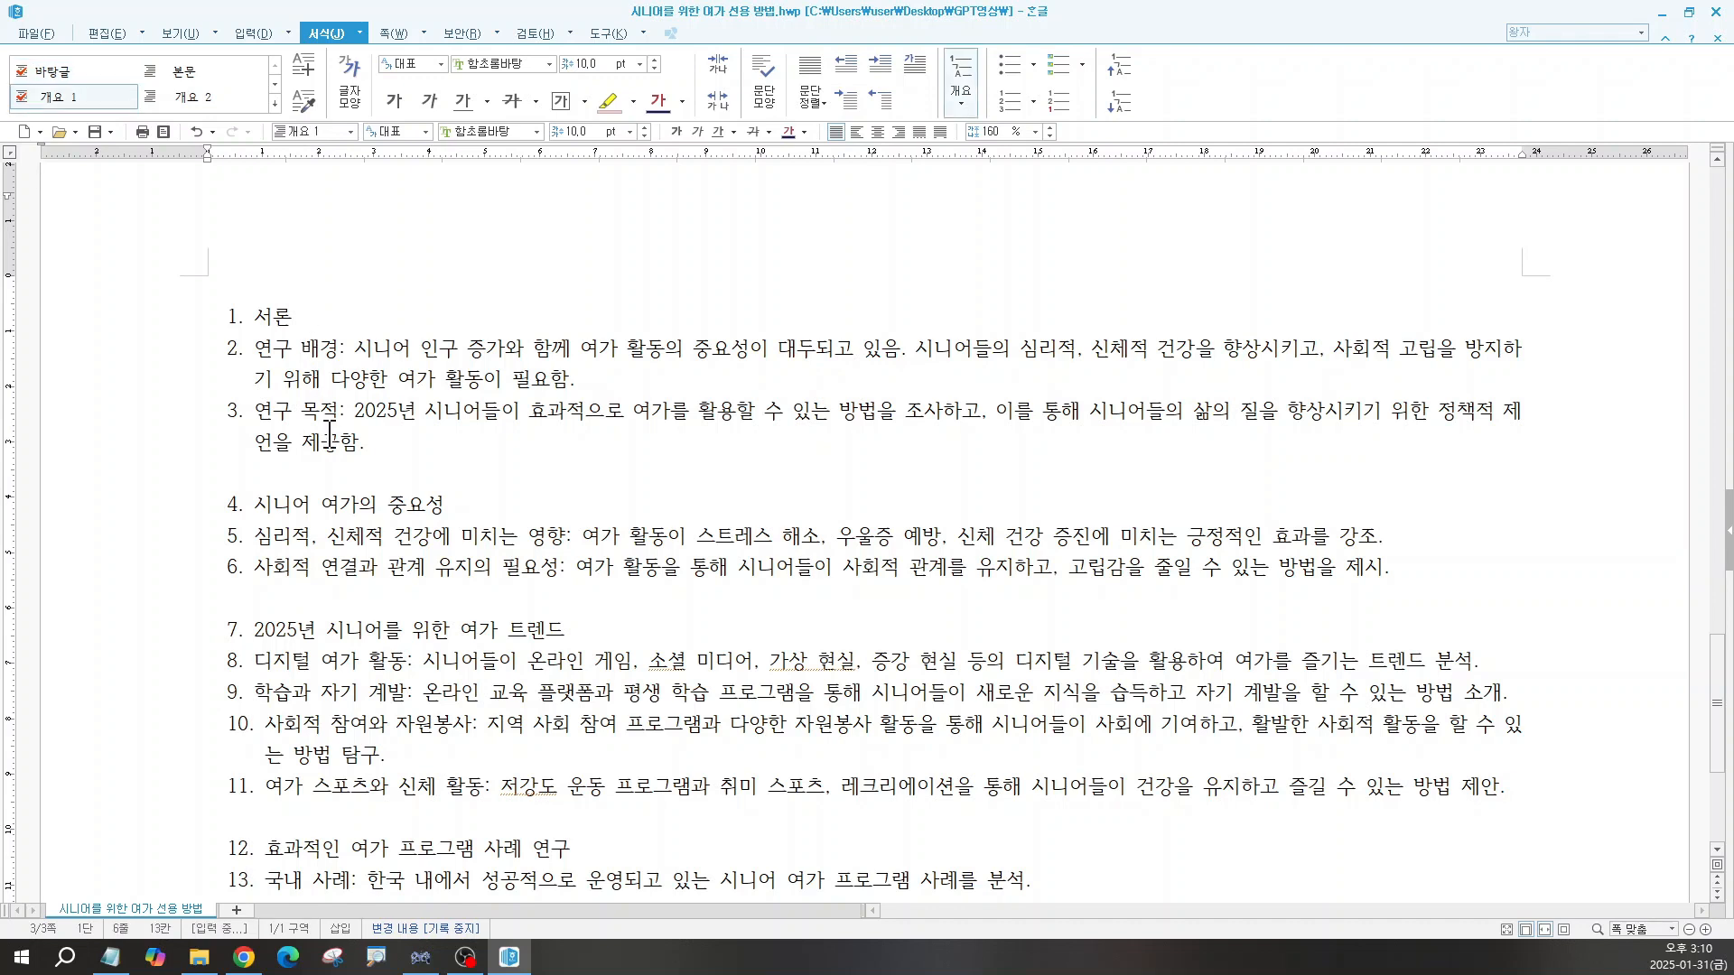
{"action": "left_click_drag", "start_coordinate": [247, 348], "coordinate": [340, 412]}
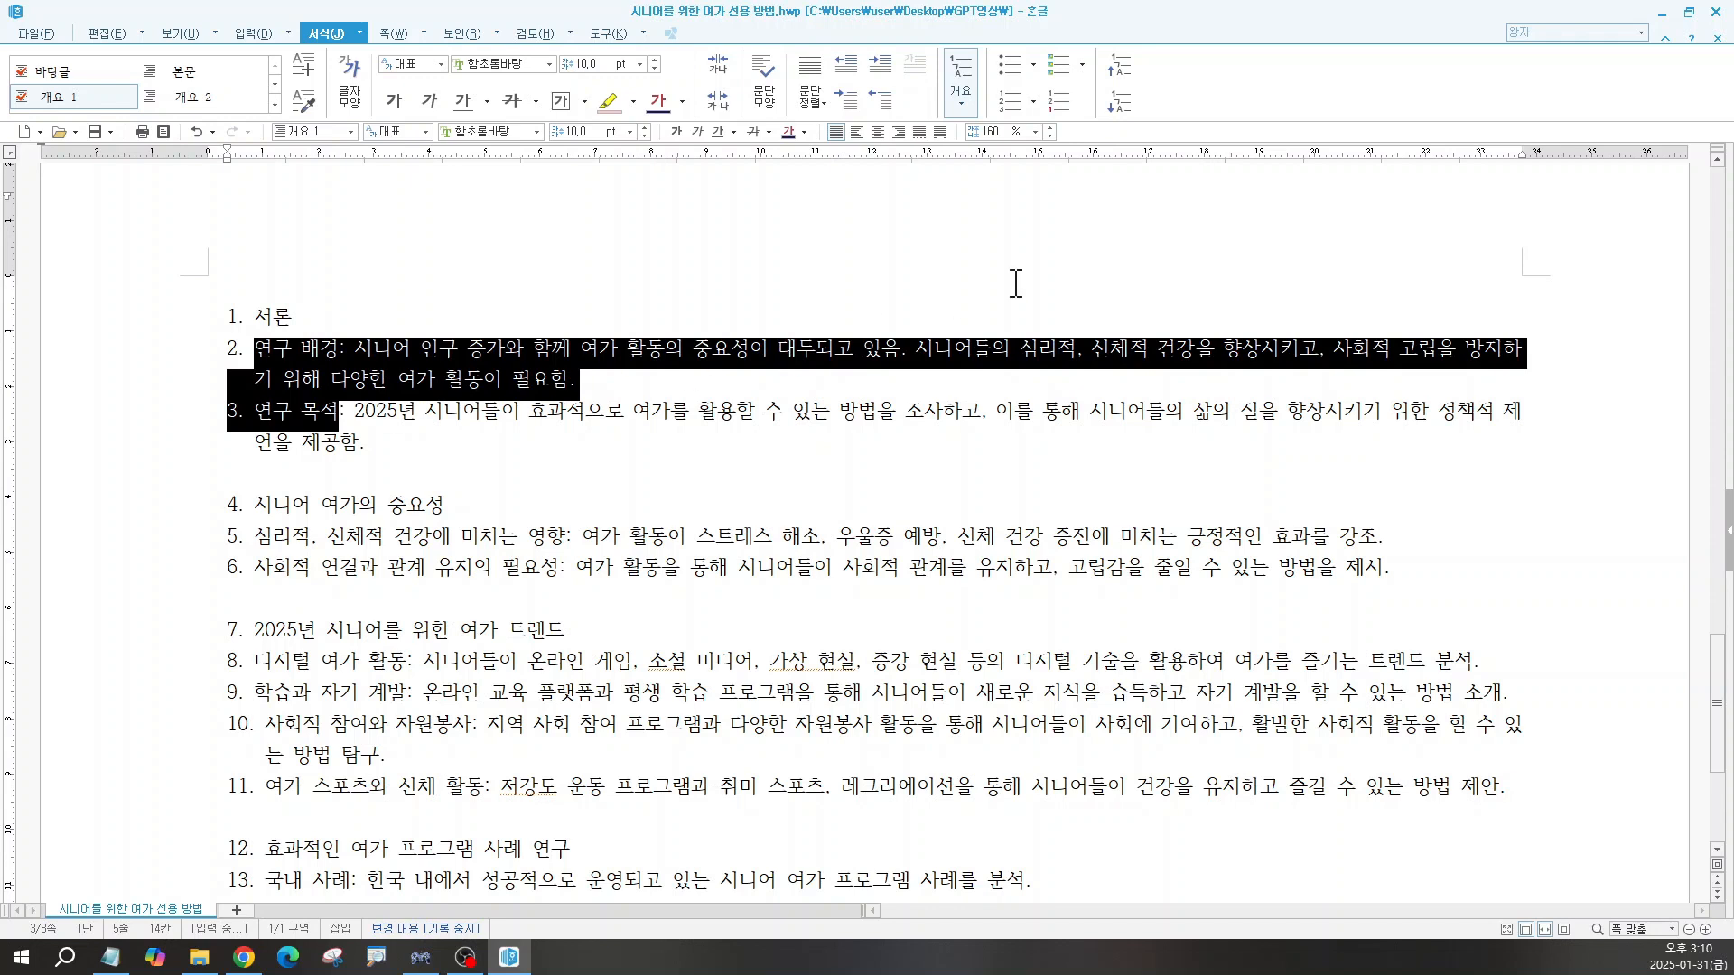
{"action": "left_click", "coordinate": [1123, 108]}
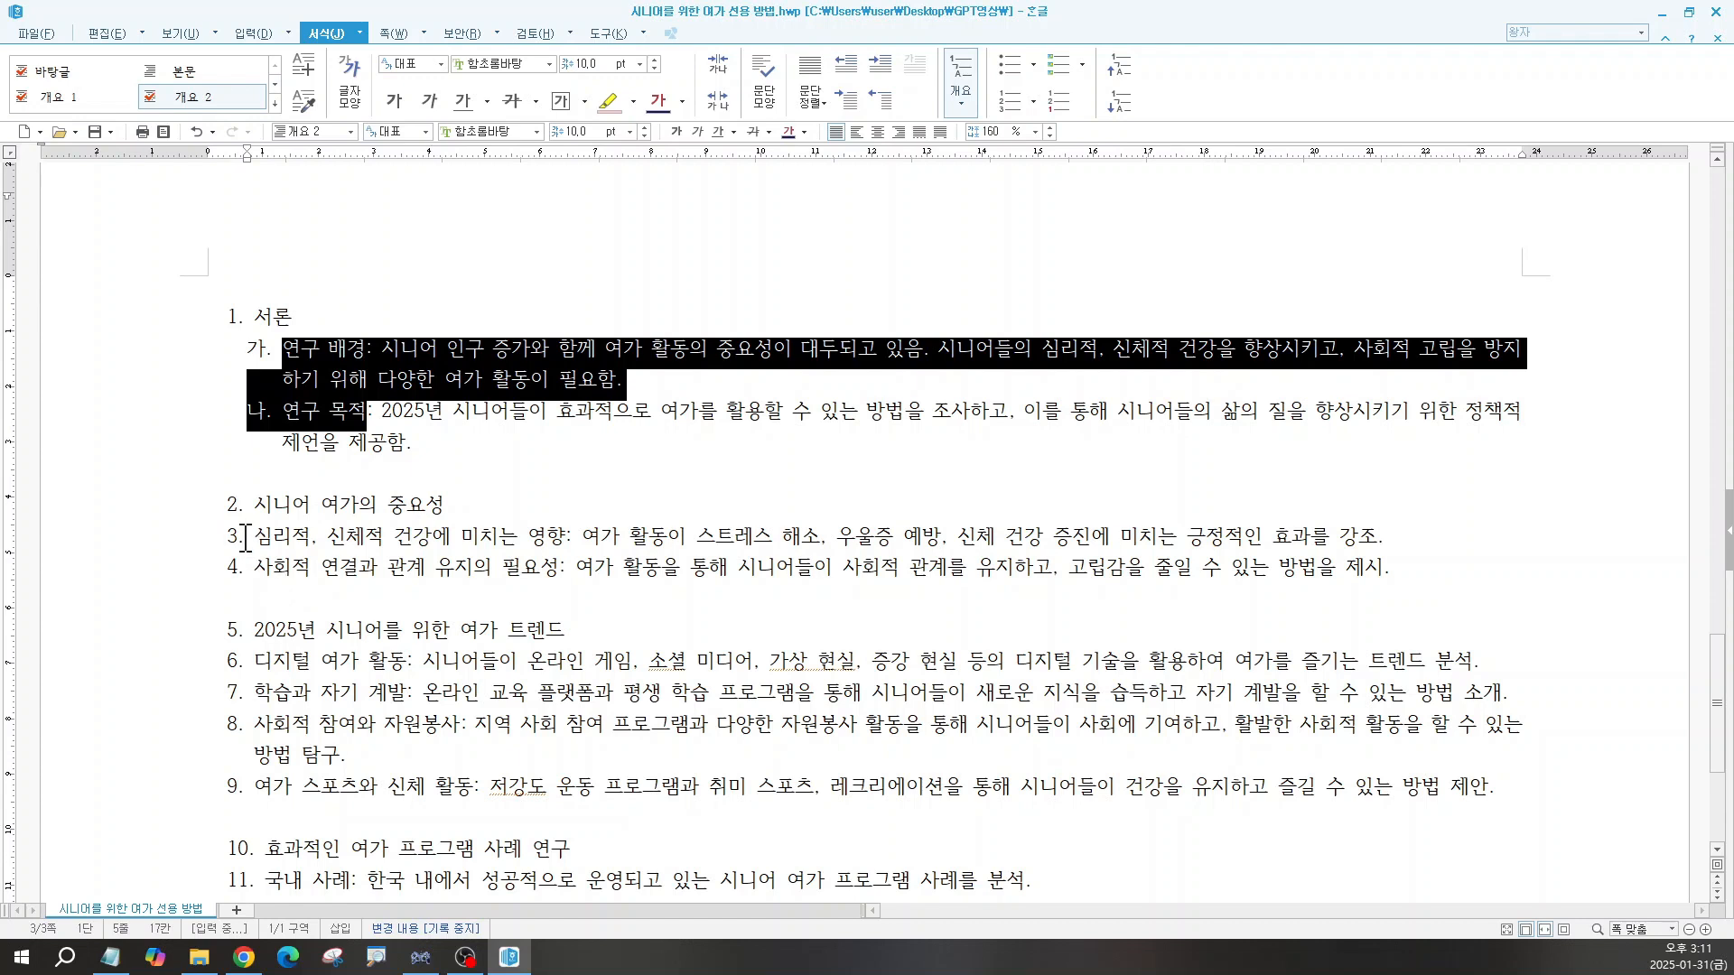
{"action": "left_click_drag", "start_coordinate": [254, 536], "coordinate": [340, 569]}
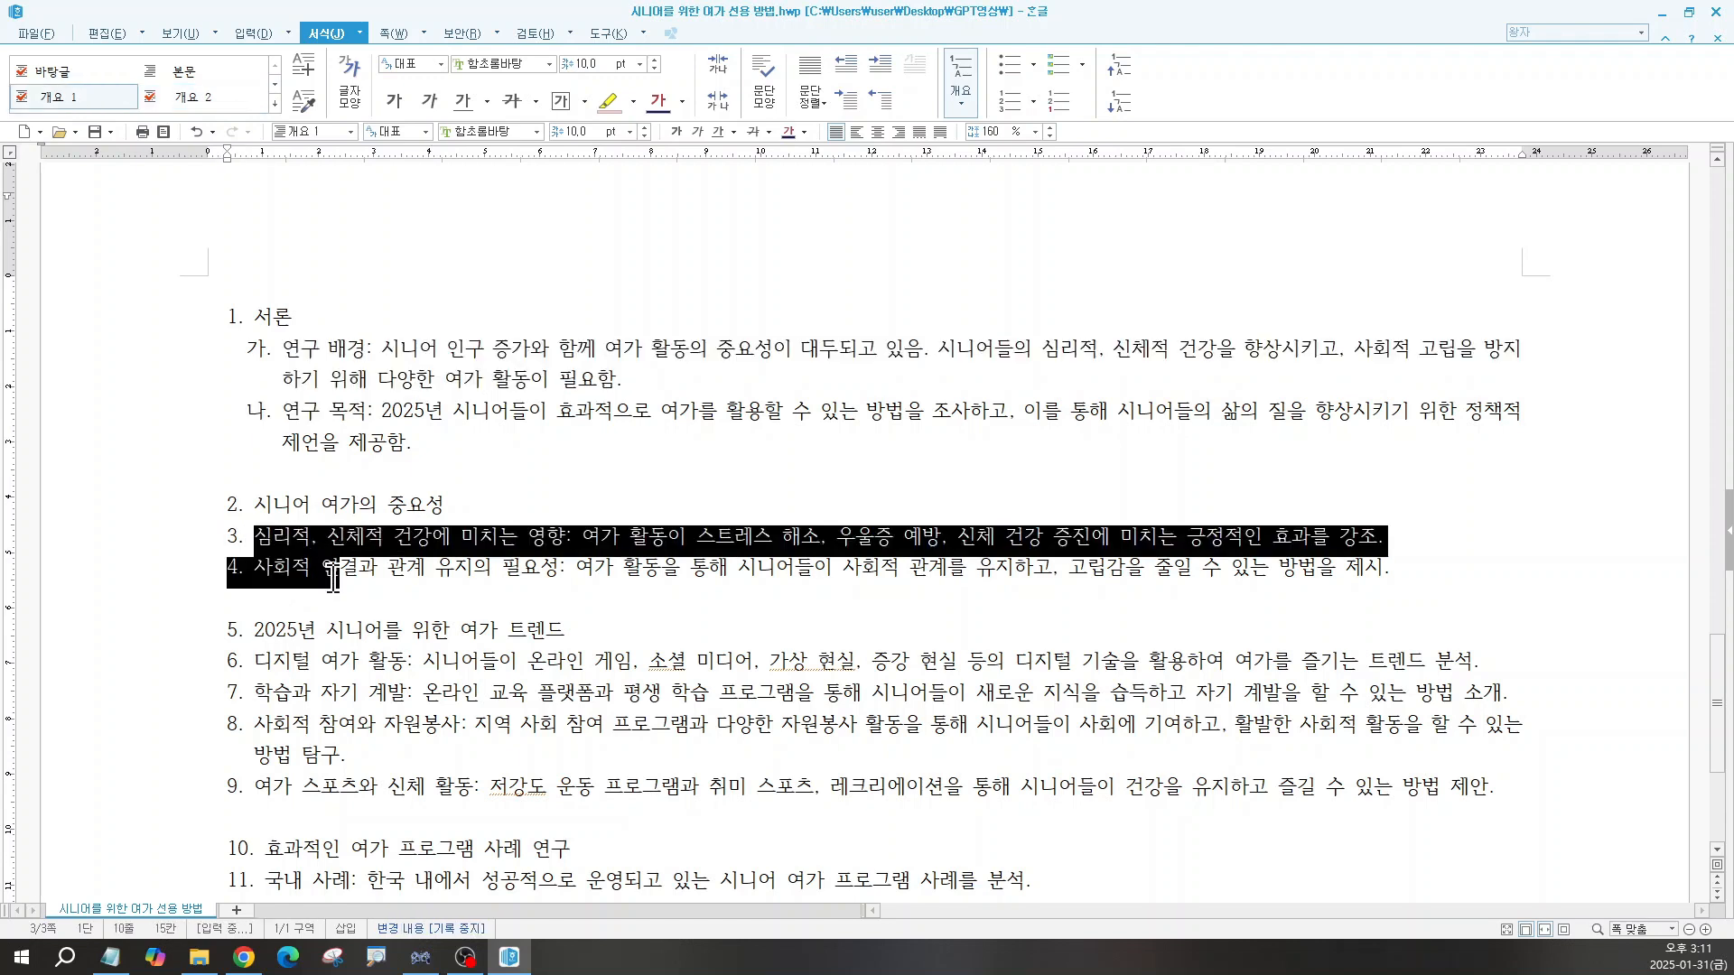
{"action": "left_click", "coordinate": [1120, 101]}
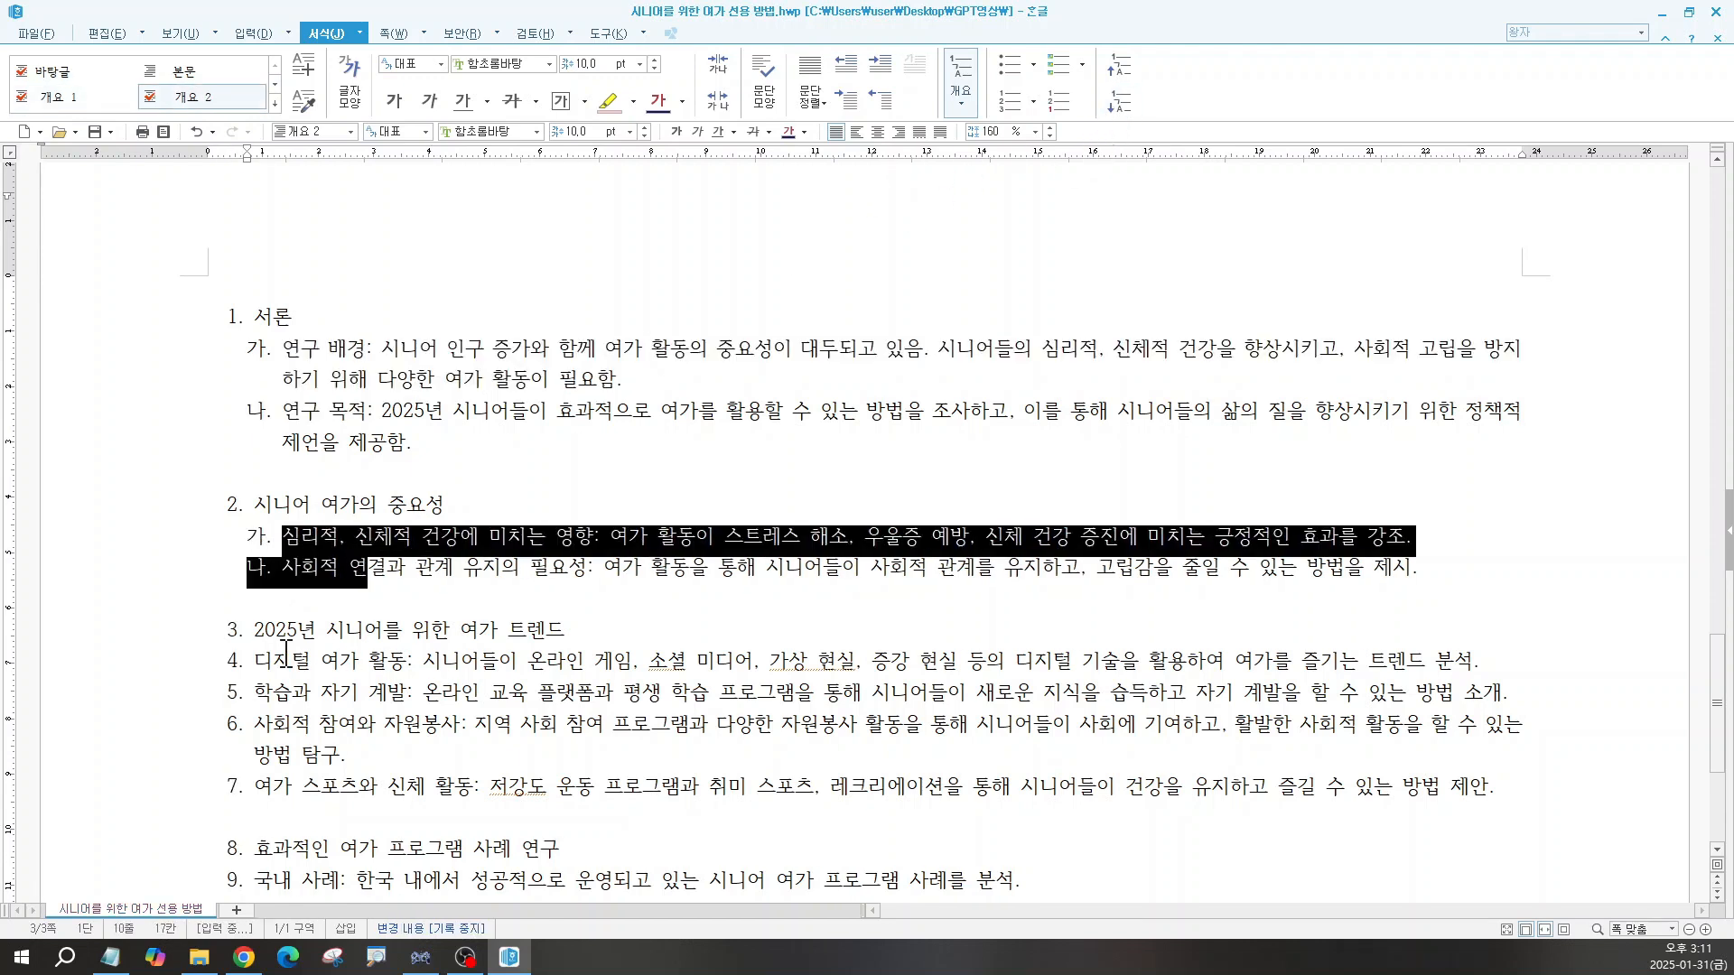
Step: Demote the body paragraphs under 2025년 시니어를 위한 여가 트렌드 and 효과적인 여가 프로그램 사례 연구 to the second outline level
{"action": "left_click_drag", "start_coordinate": [254, 660], "coordinate": [359, 785]}
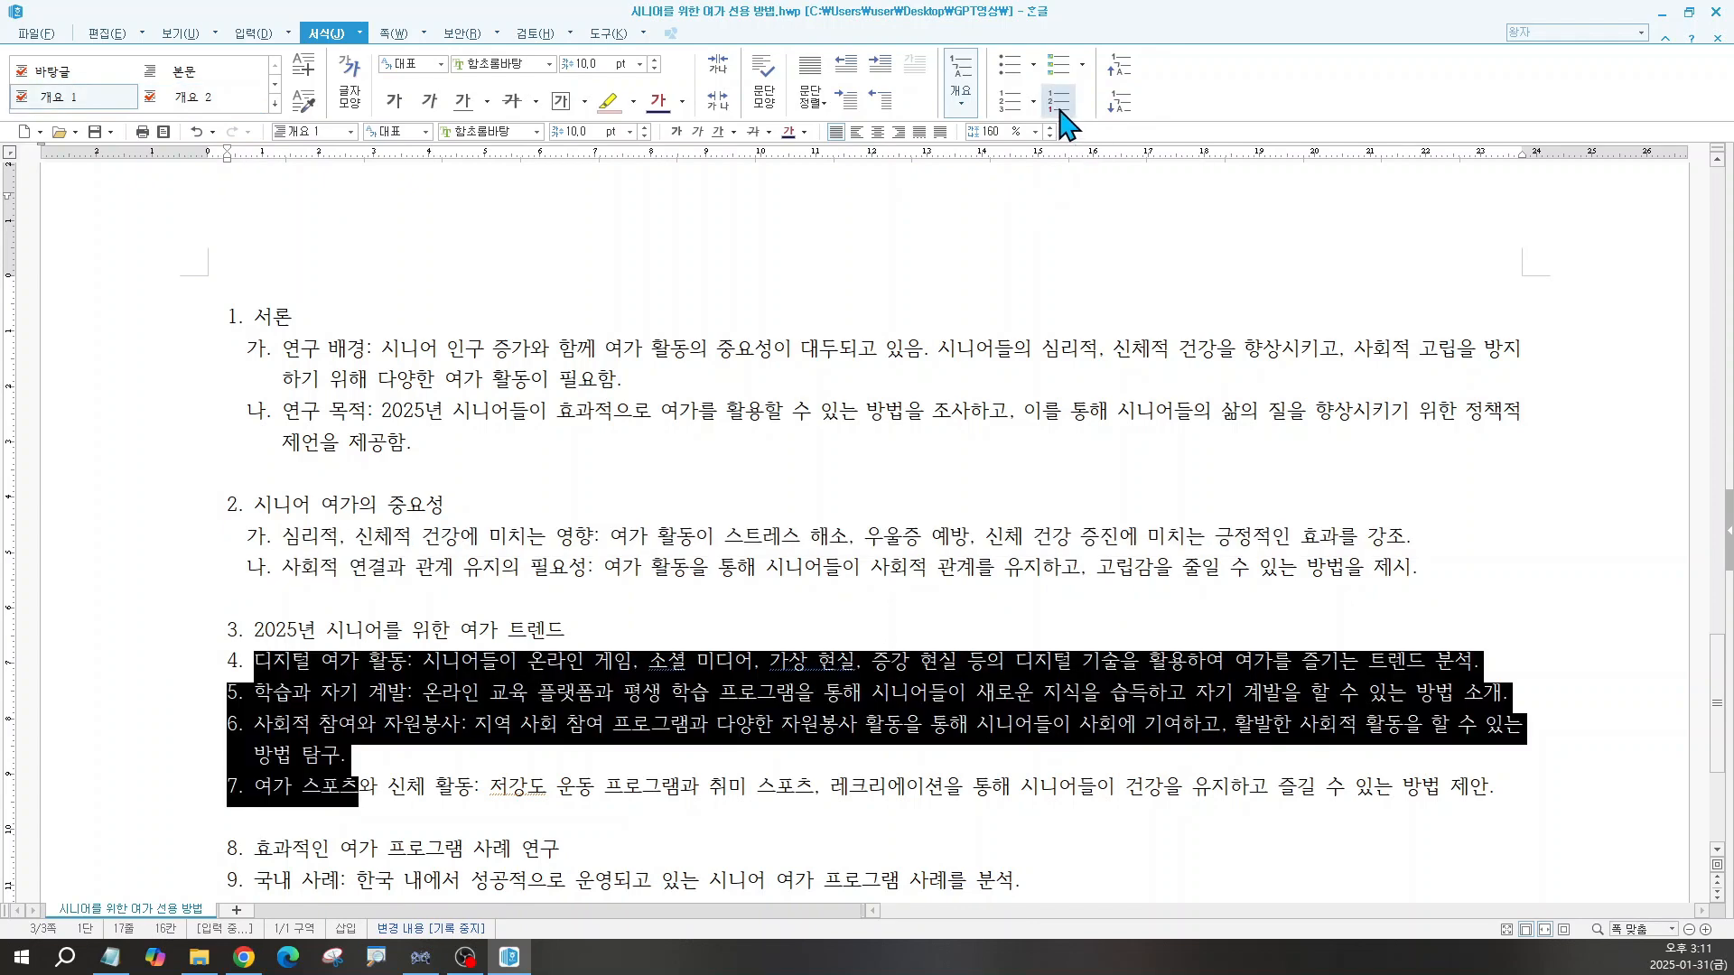
{"action": "left_click", "coordinate": [1120, 101]}
{"action": "scroll", "coordinate": [316, 661], "scroll_direction": "down", "scroll_amount": 1}
{"action": "scroll", "coordinate": [316, 661], "scroll_direction": "down", "scroll_amount": 1}
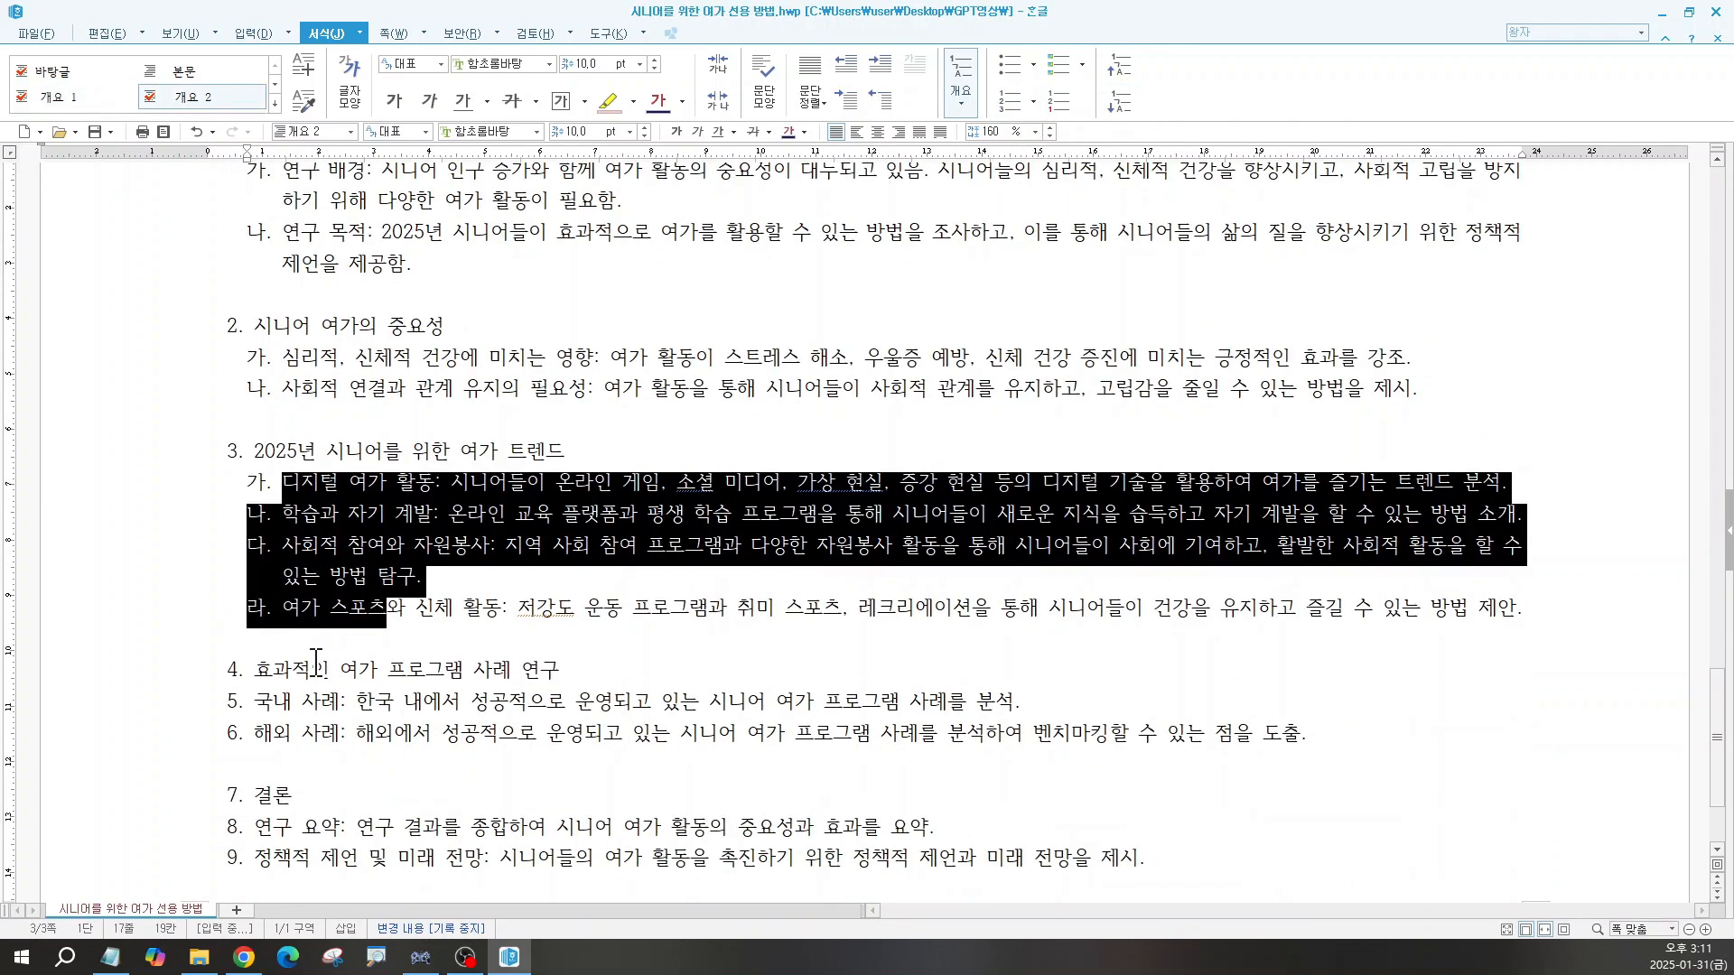
{"action": "left_click_drag", "start_coordinate": [255, 705], "coordinate": [414, 733]}
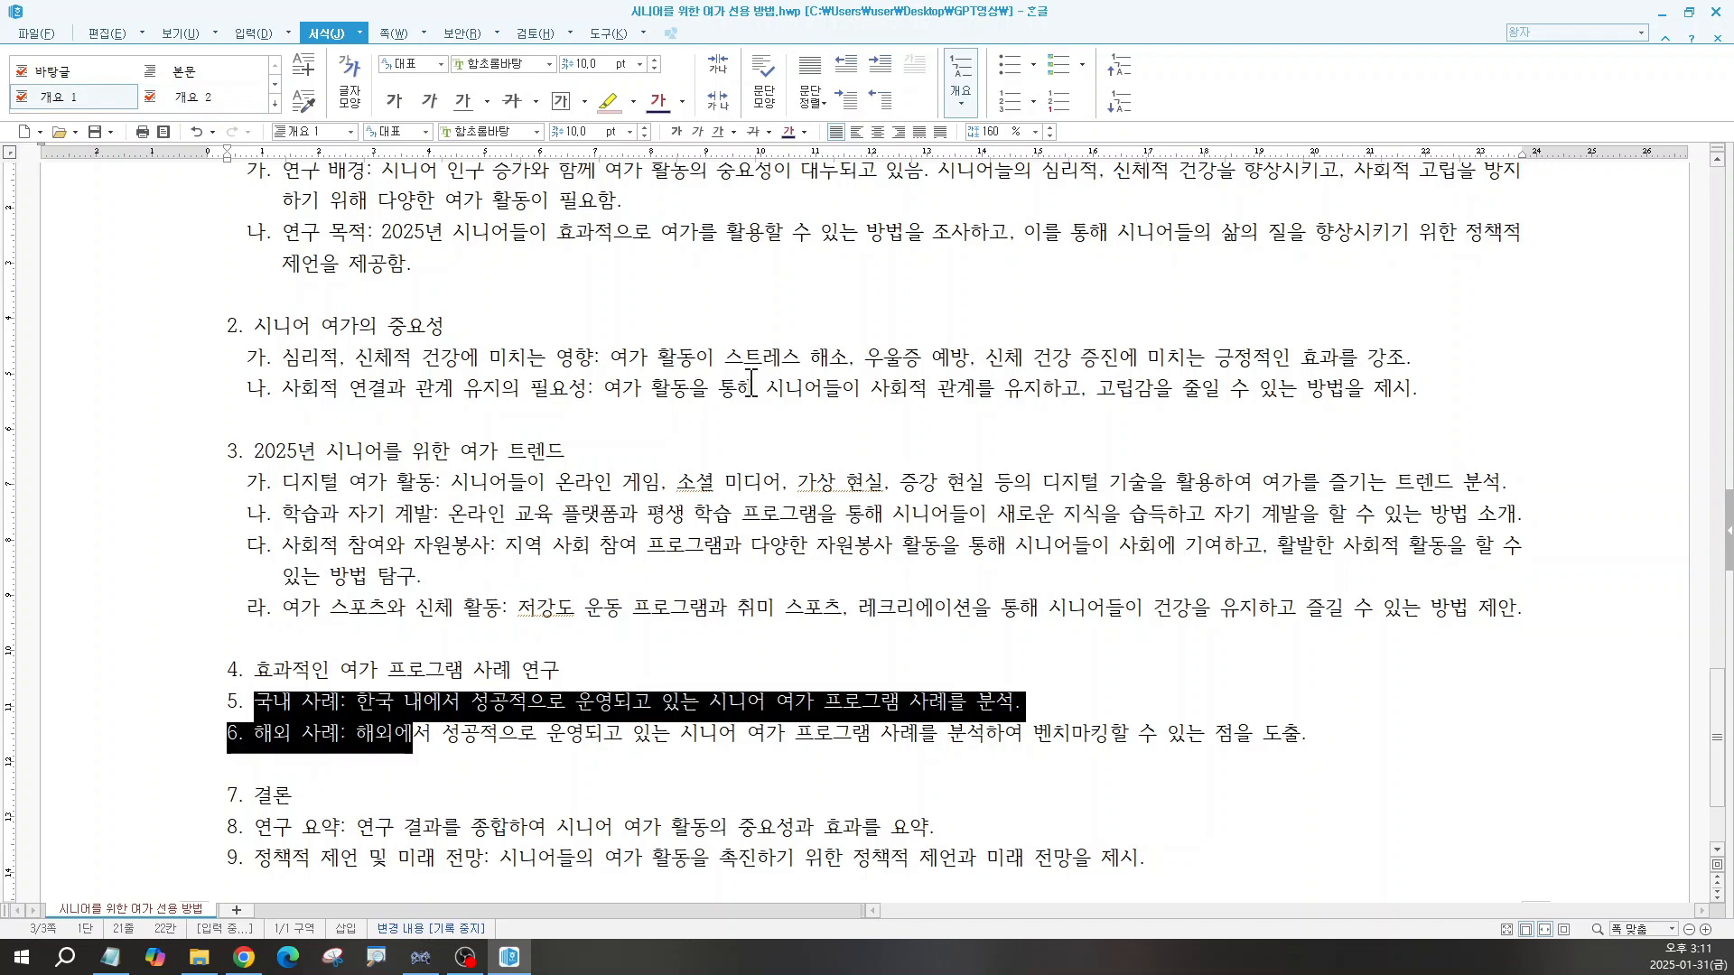
{"action": "left_click", "coordinate": [1120, 101]}
Step: Demote the 연구 요약 and 정책적 제언 및 미래 전망 paragraphs under 결론 to the second outline level
{"action": "scroll", "coordinate": [469, 648], "scroll_direction": "down", "scroll_amount": 2}
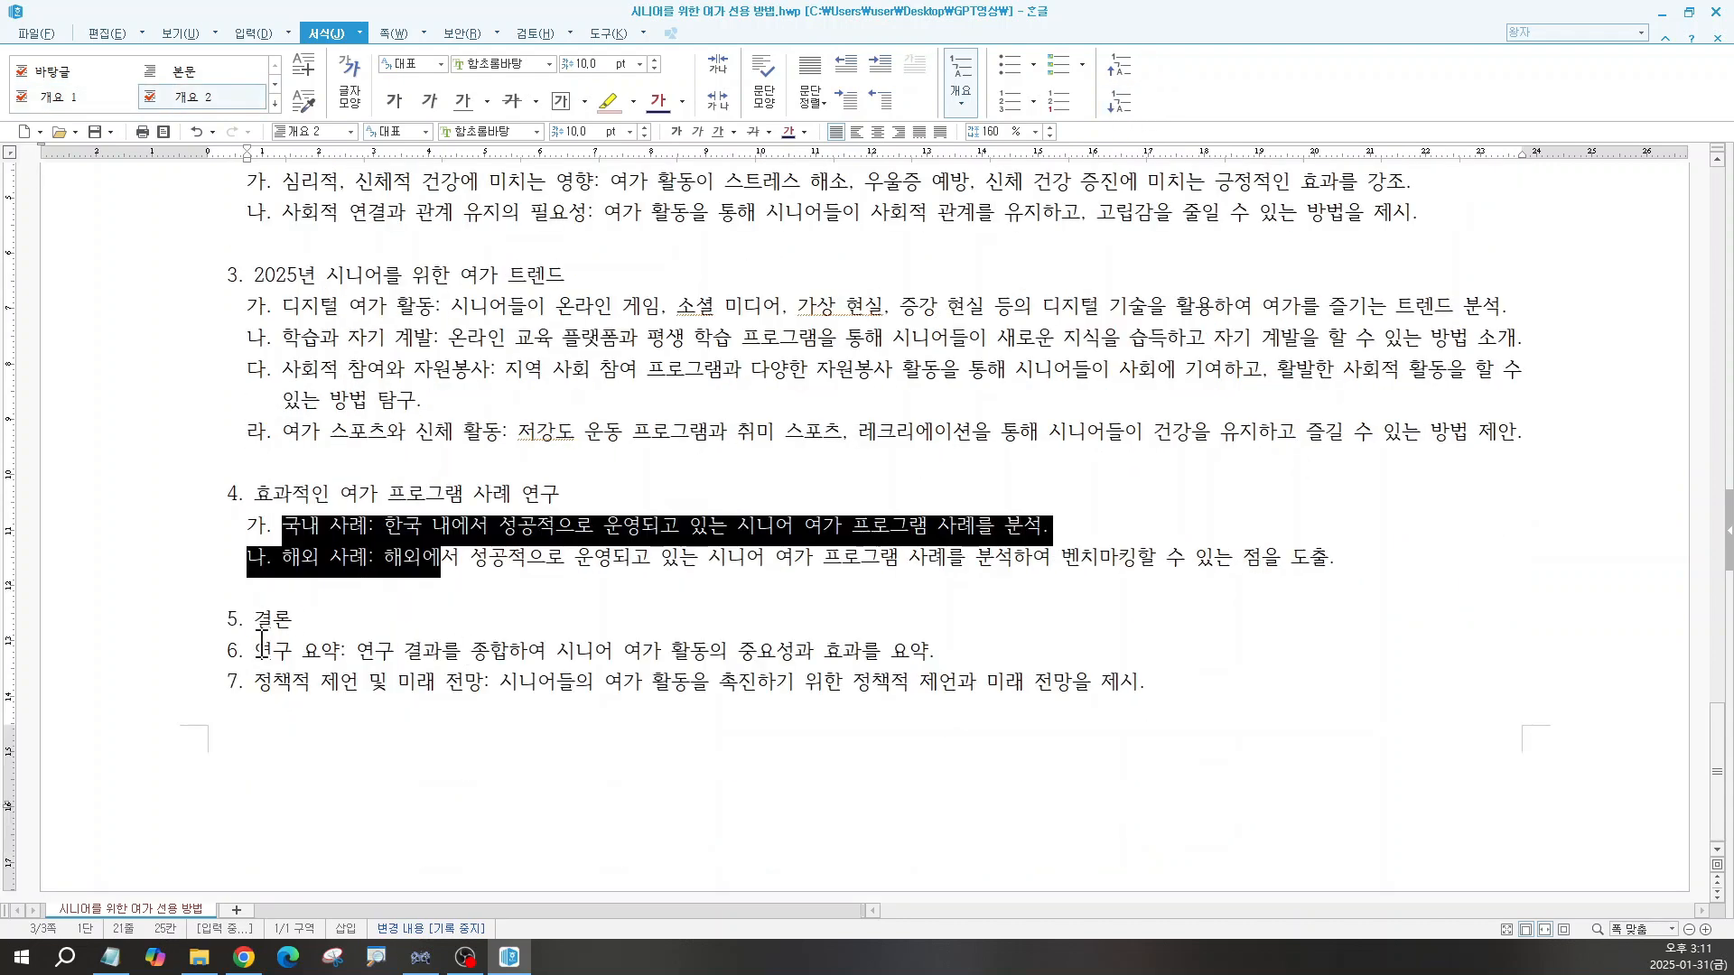
{"action": "left_click_drag", "start_coordinate": [272, 650], "coordinate": [340, 686]}
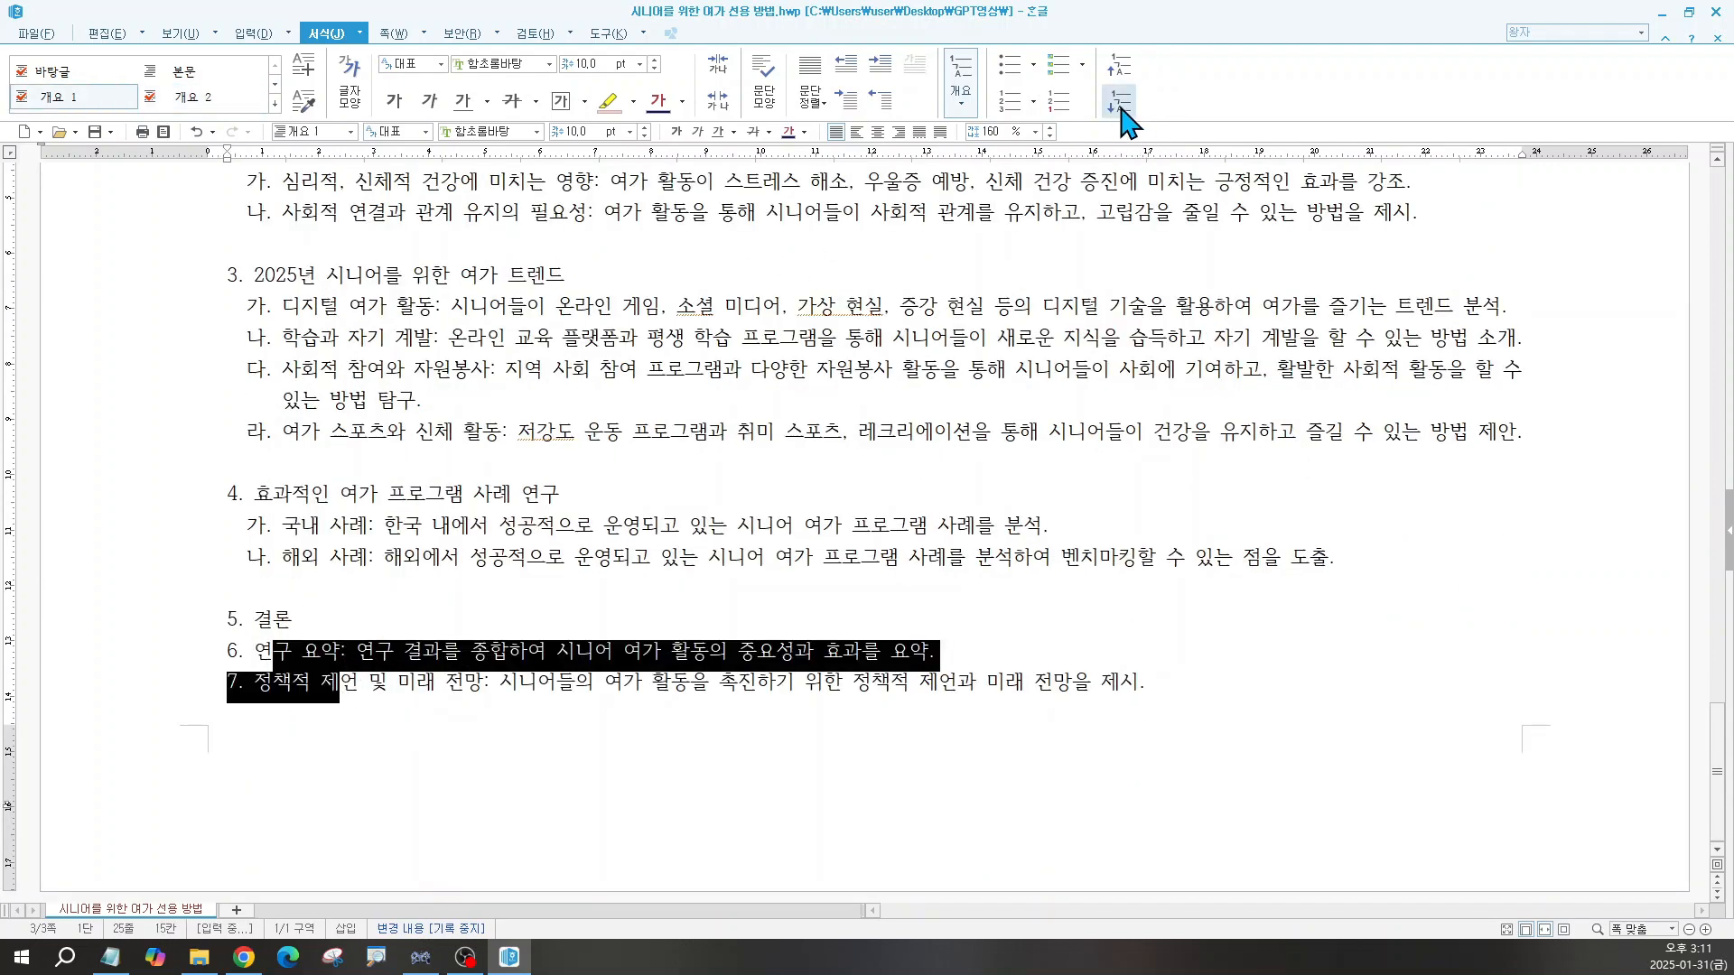
{"action": "left_click", "coordinate": [1120, 101]}
{"action": "left_click", "coordinate": [474, 681]}
{"action": "scroll", "coordinate": [480, 733], "scroll_direction": "up", "scroll_amount": 2}
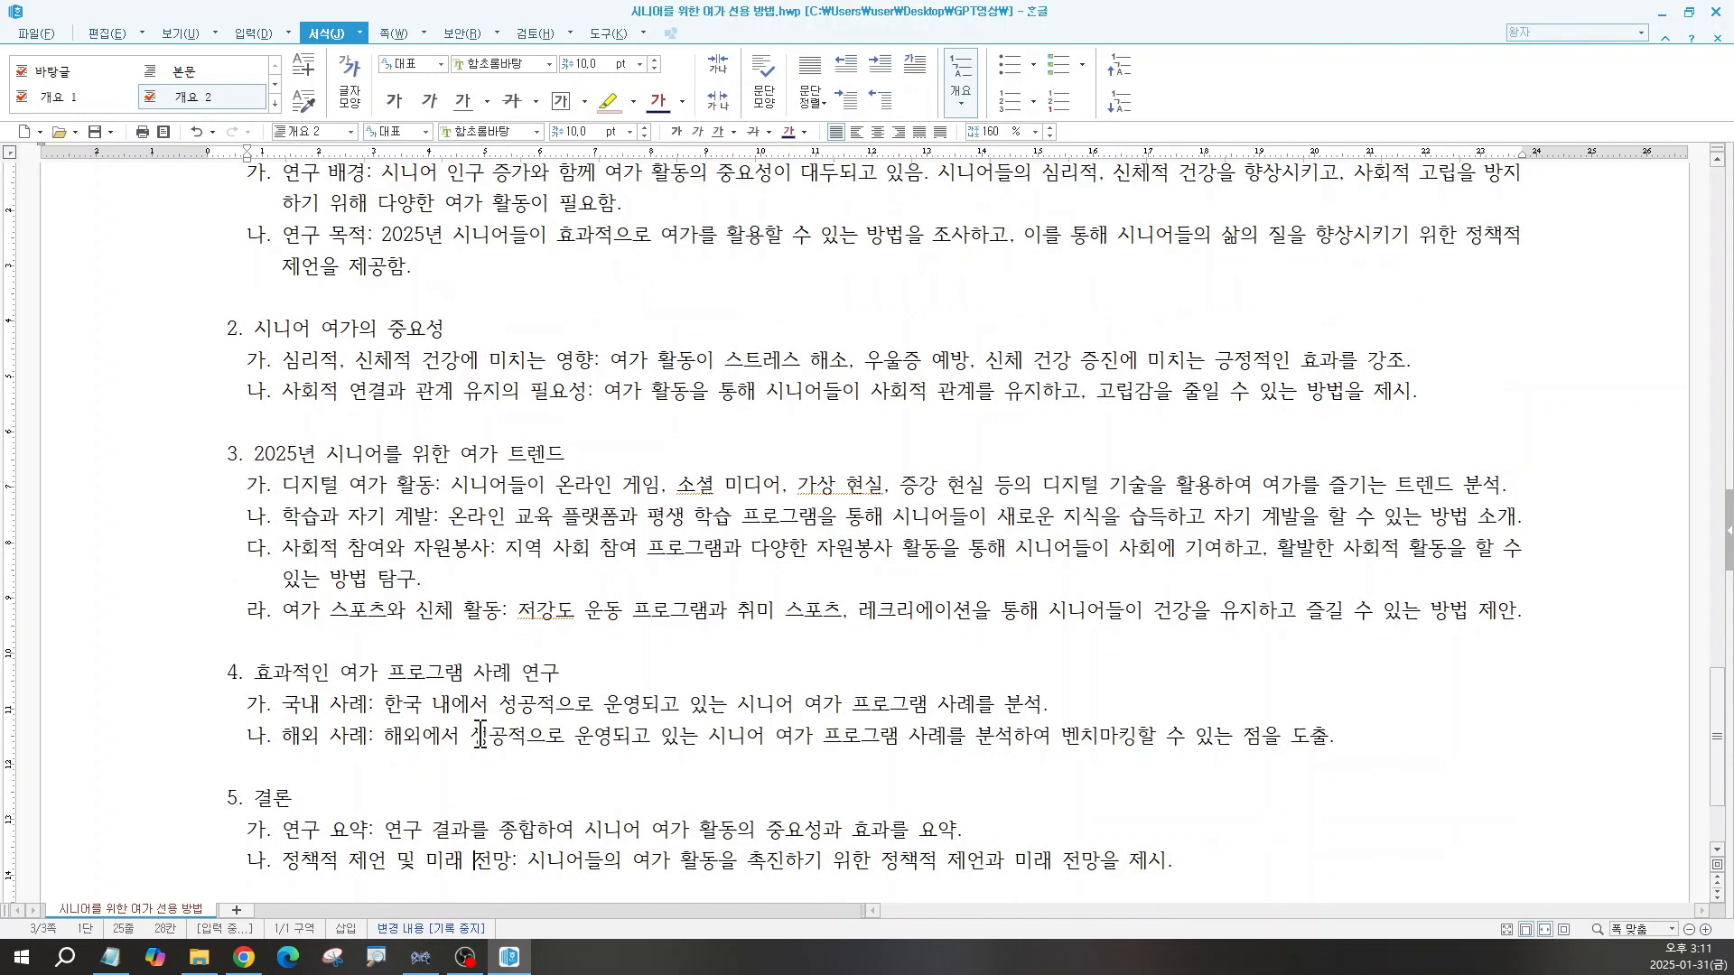
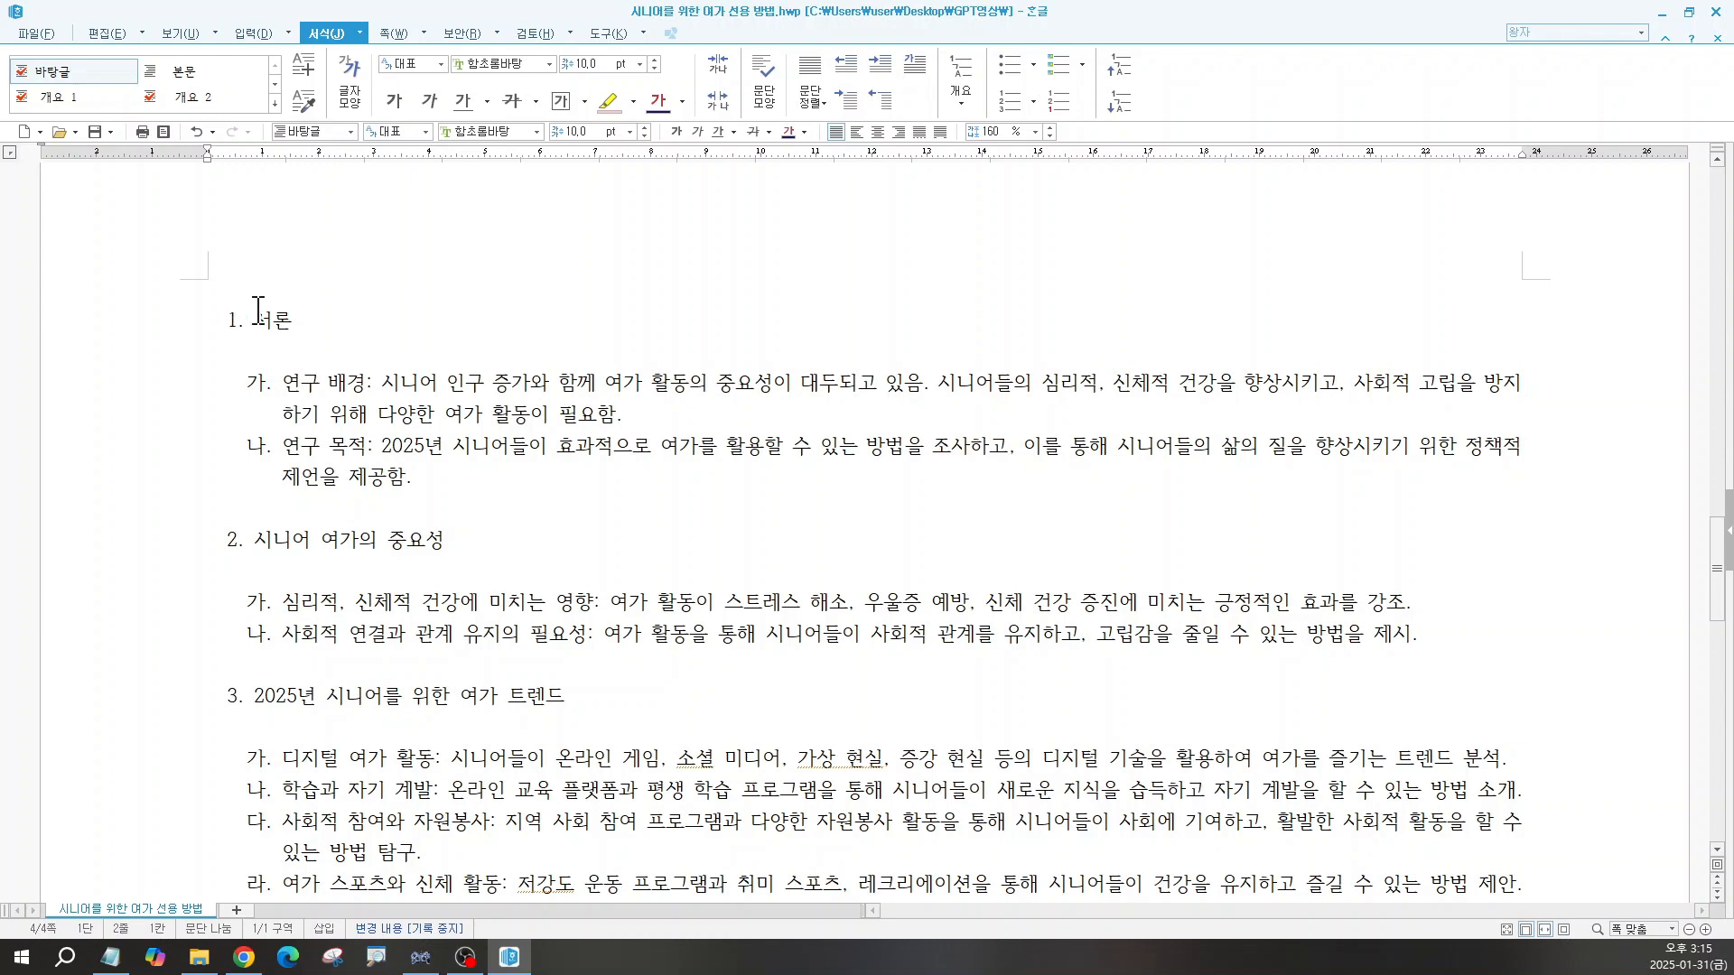
Step: Edit the paragraph shape of the 개요 1 style and choose a solid line as its border type
{"action": "left_click", "coordinate": [306, 323]}
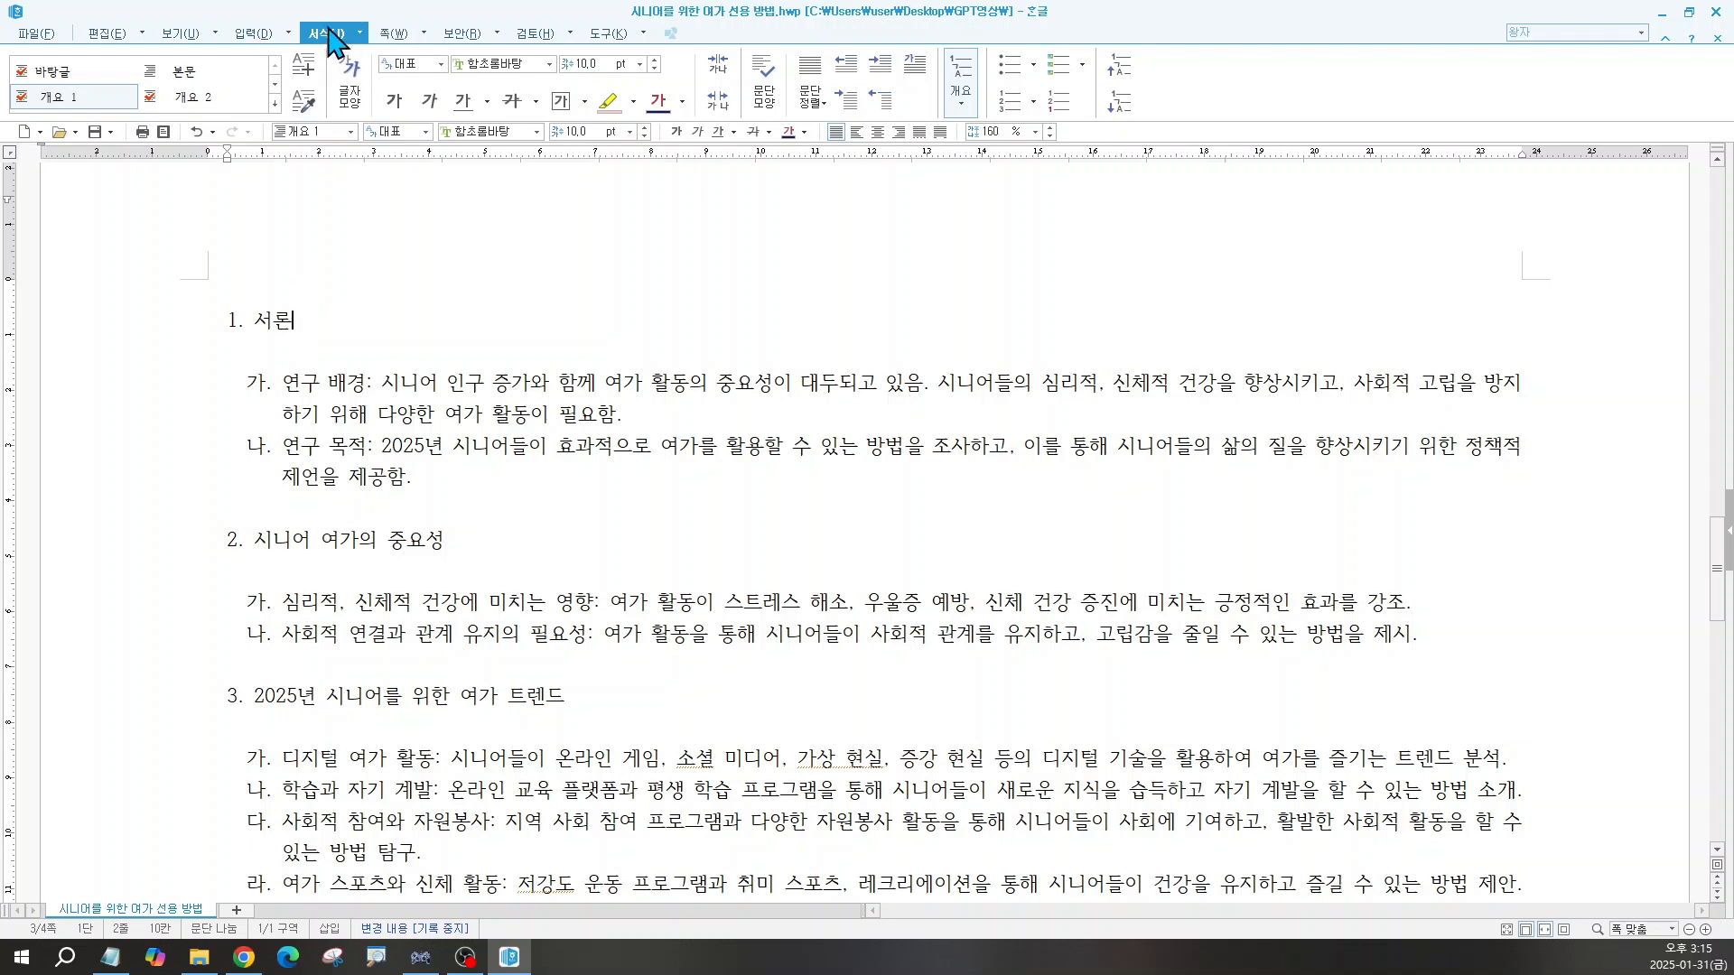
{"action": "left_click", "coordinate": [274, 103]}
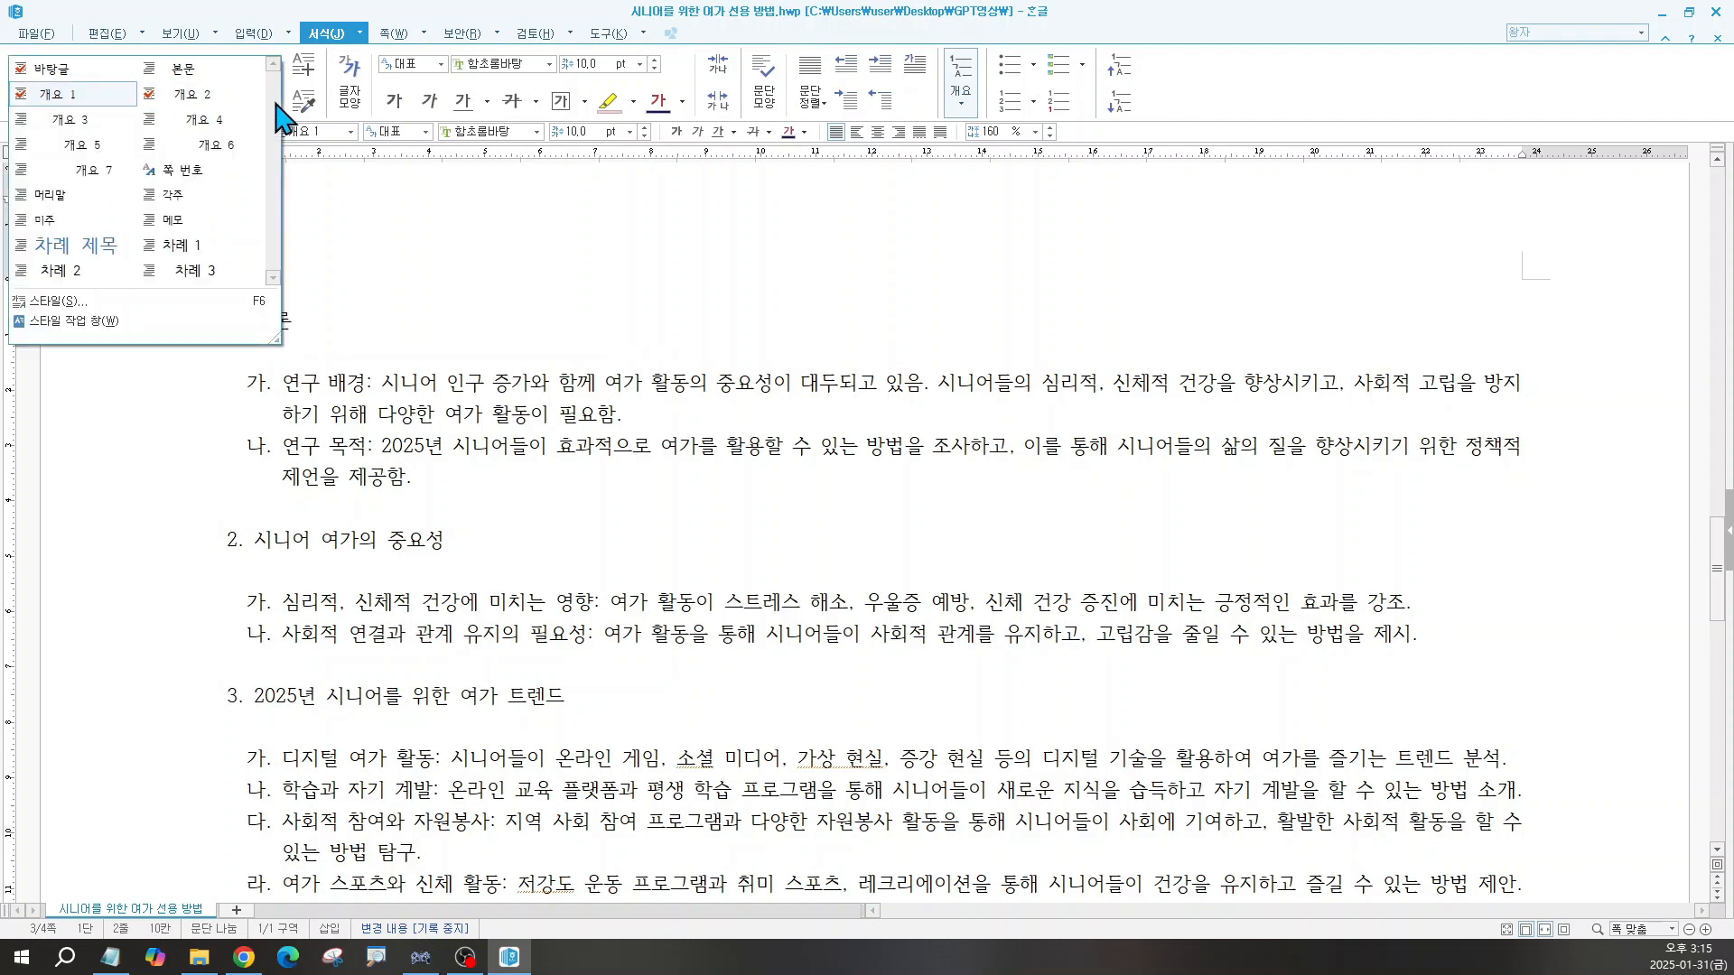
{"action": "left_click", "coordinate": [91, 304]}
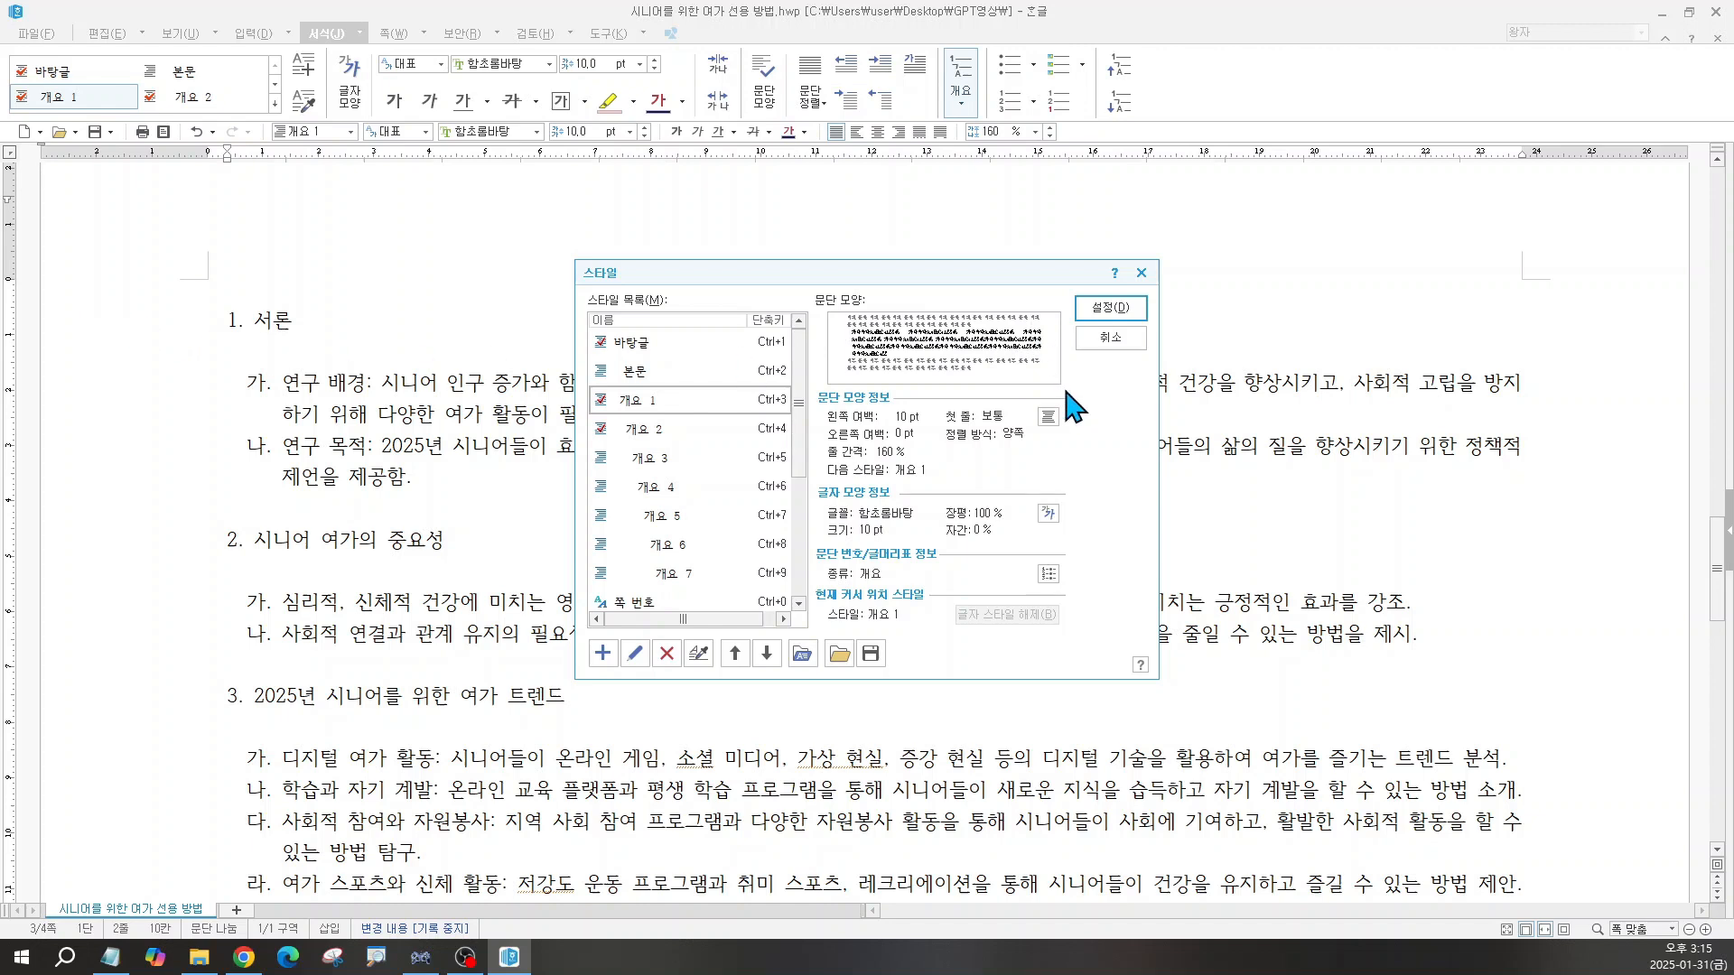
{"action": "left_click", "coordinate": [1047, 417]}
{"action": "left_click", "coordinate": [1049, 415]}
{"action": "left_click", "coordinate": [1049, 415]}
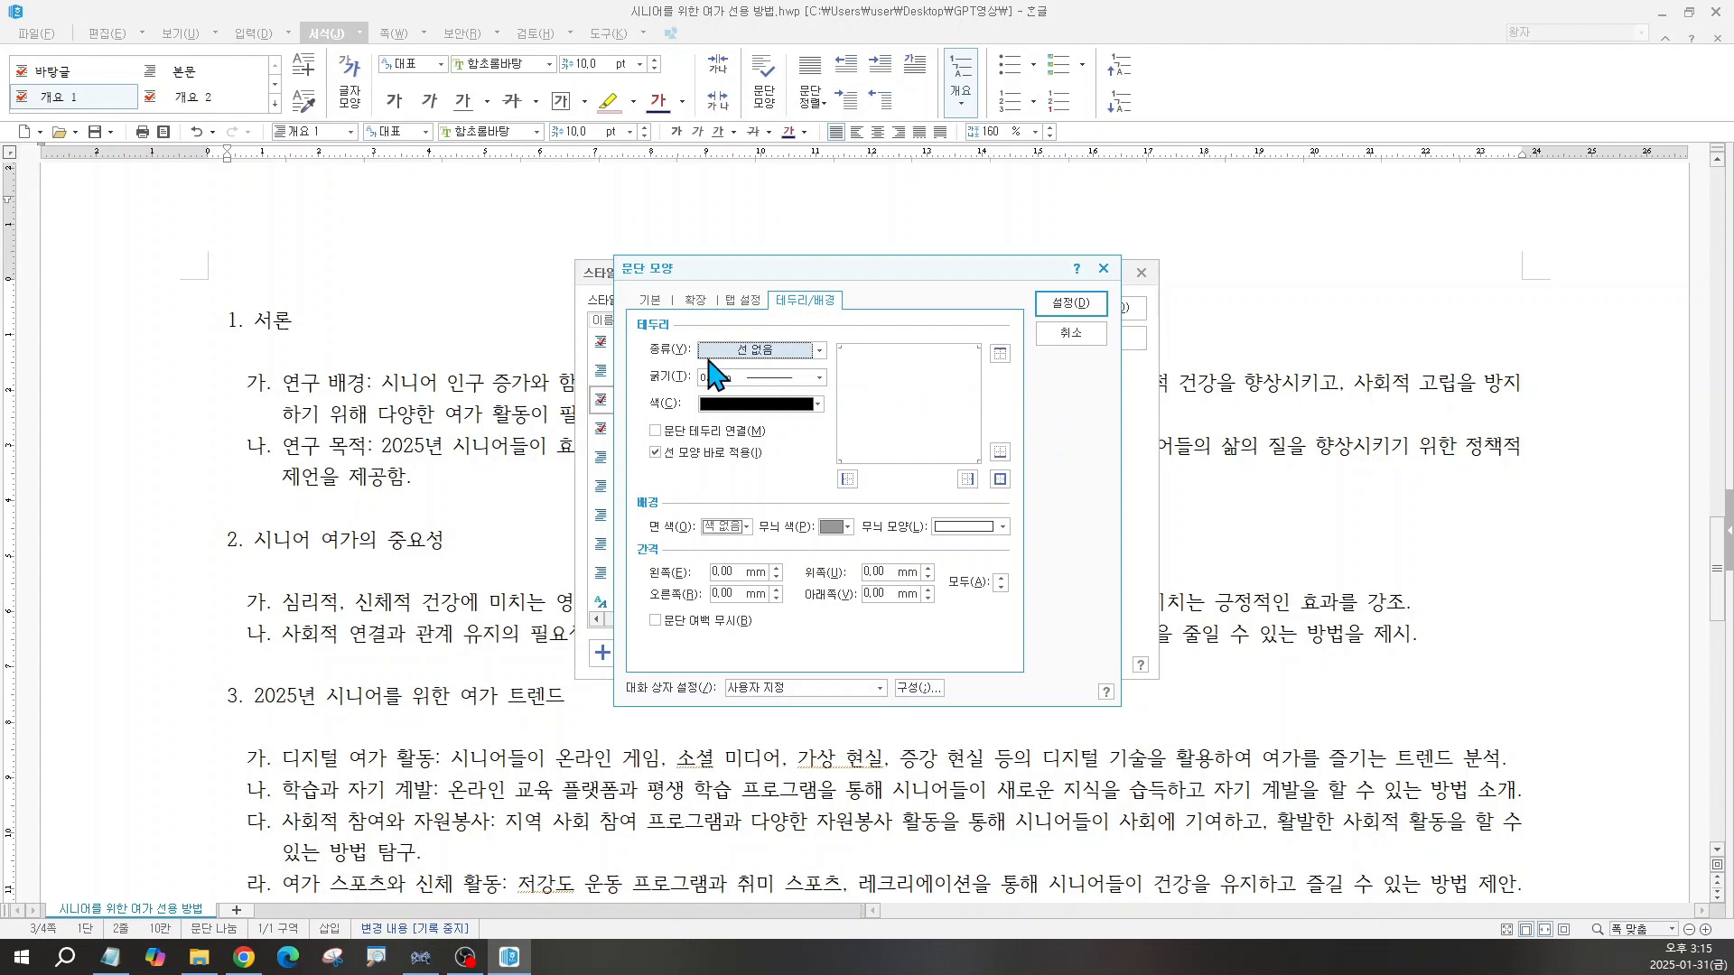
{"action": "left_click", "coordinate": [740, 350]}
{"action": "left_click", "coordinate": [744, 350]}
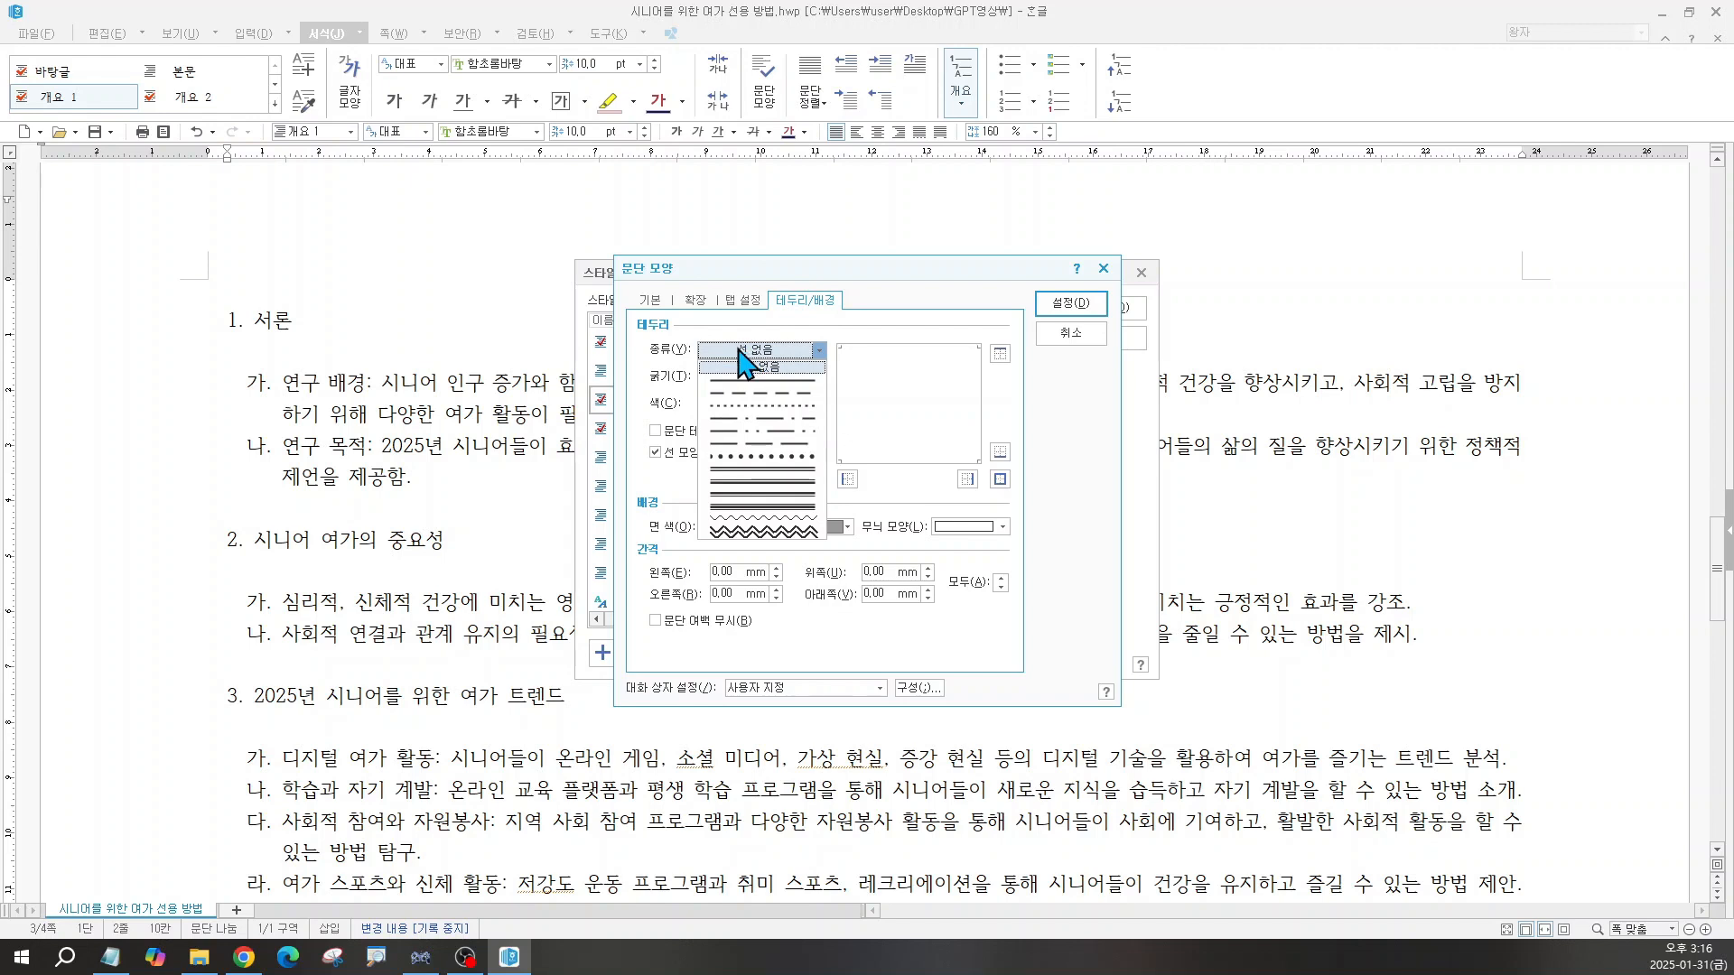
{"action": "left_click", "coordinate": [738, 381]}
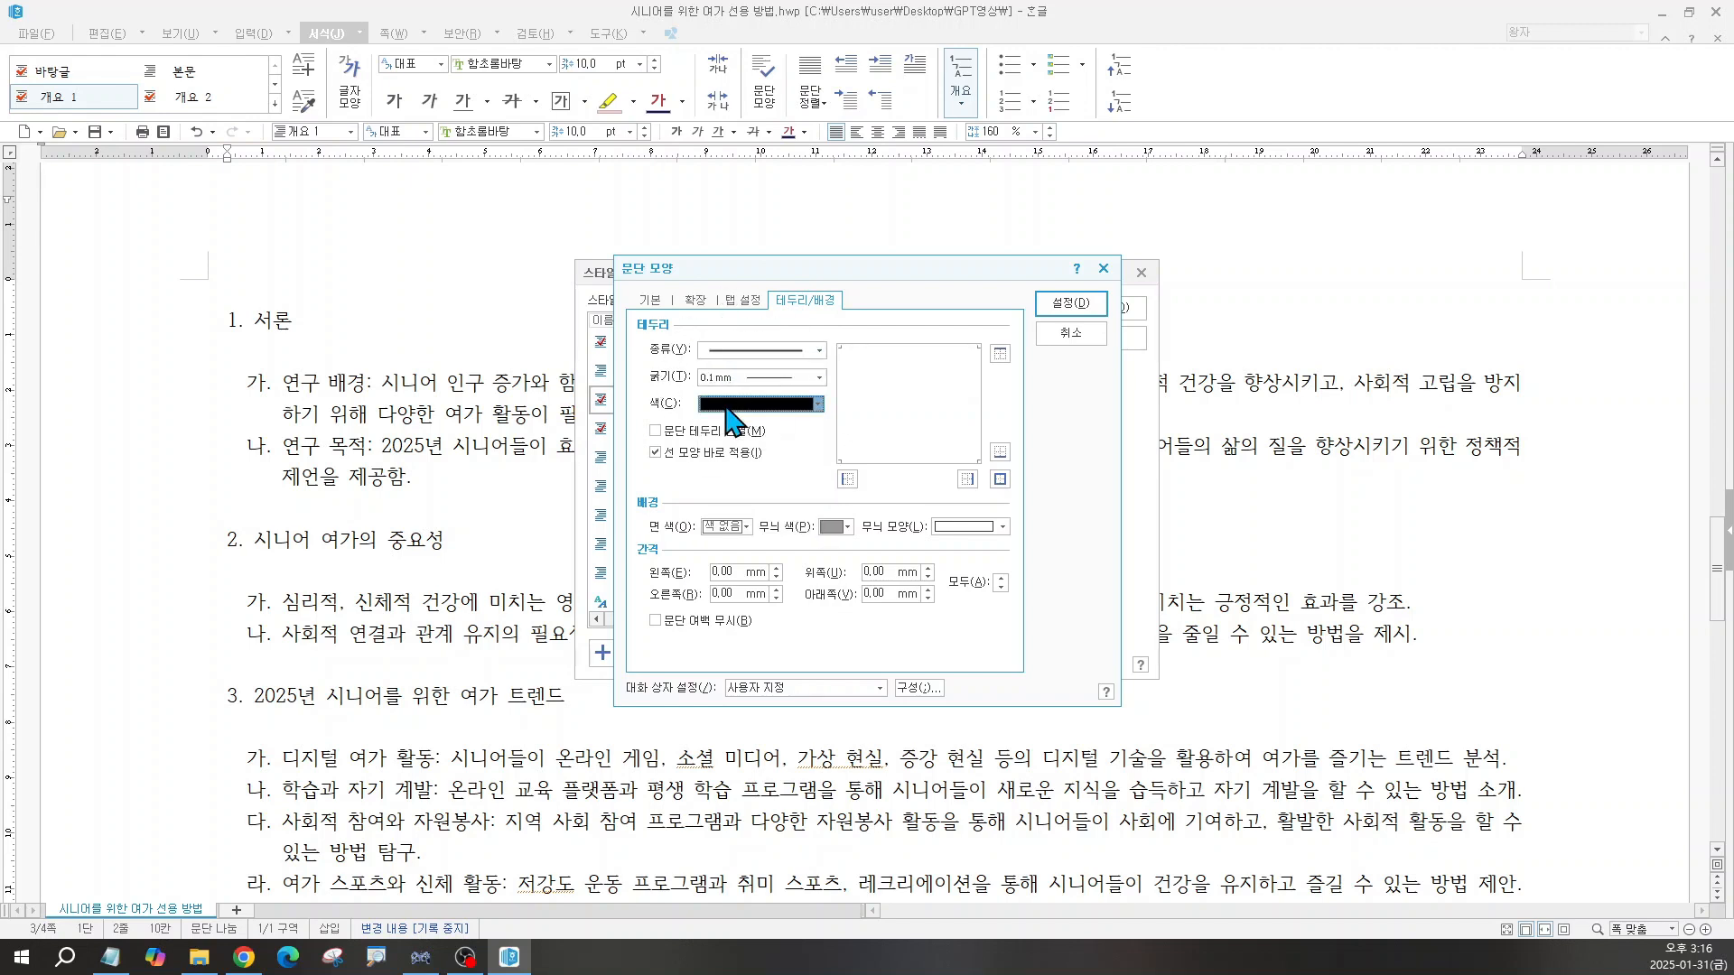
Step: Set the 개요 1 border colour to dark navy and apply the border to all four sides
{"action": "left_click", "coordinate": [813, 404]}
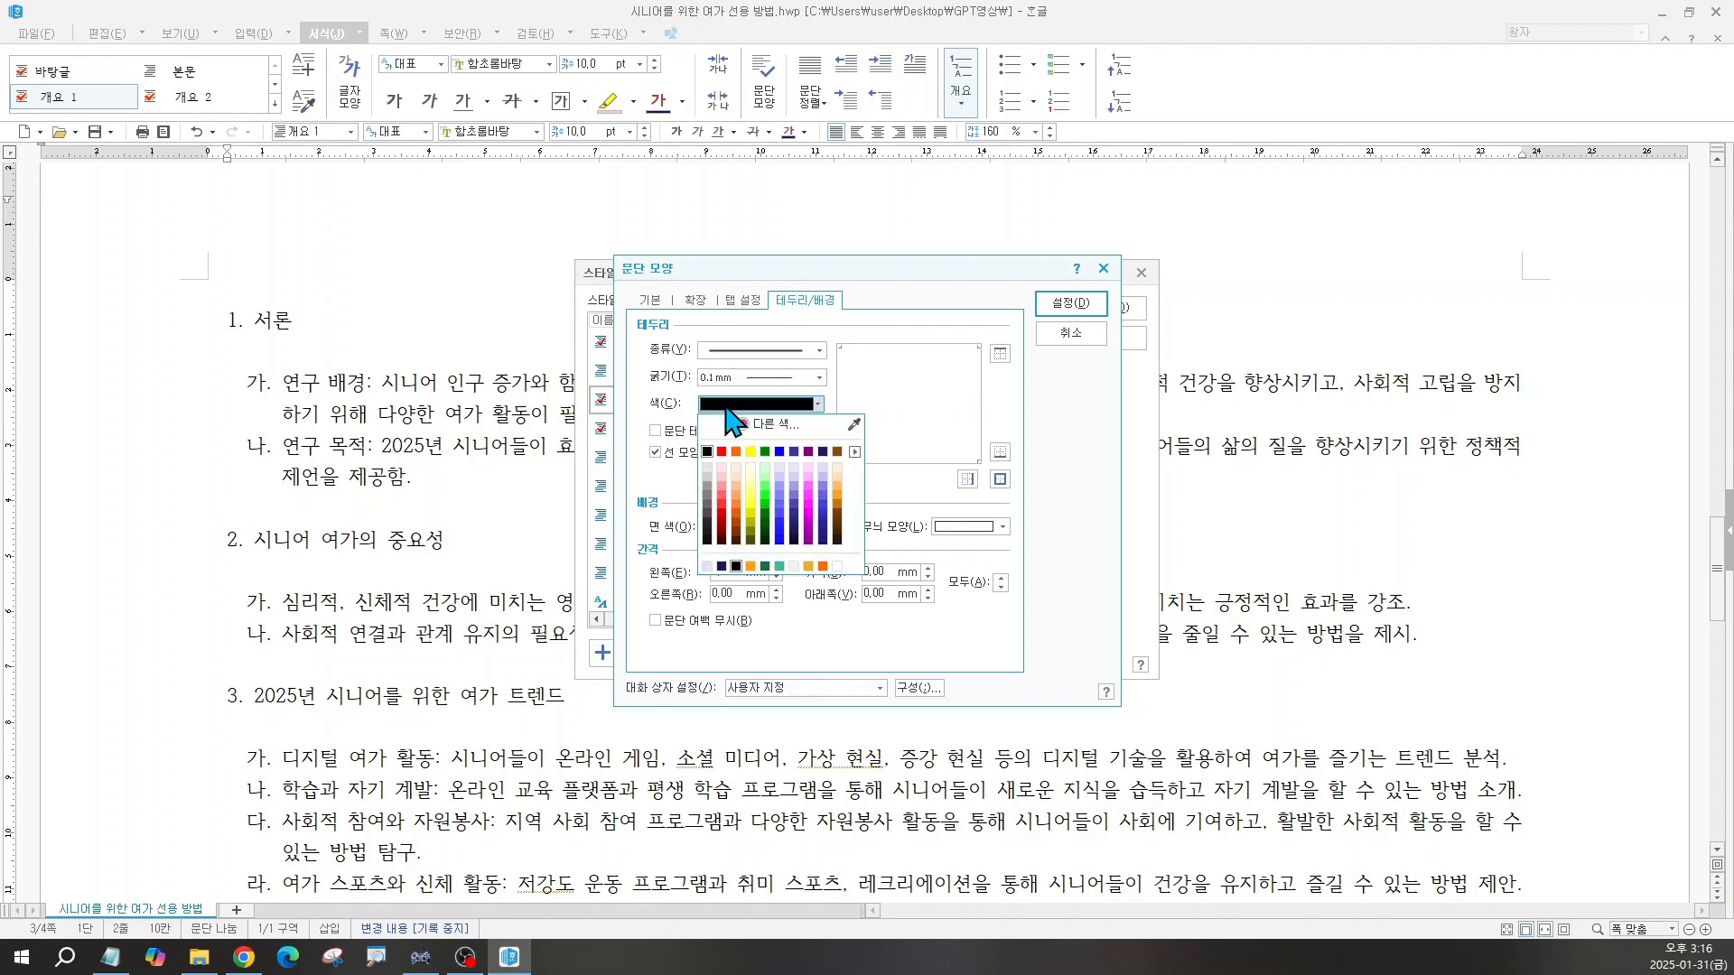
{"action": "left_click", "coordinate": [823, 452]}
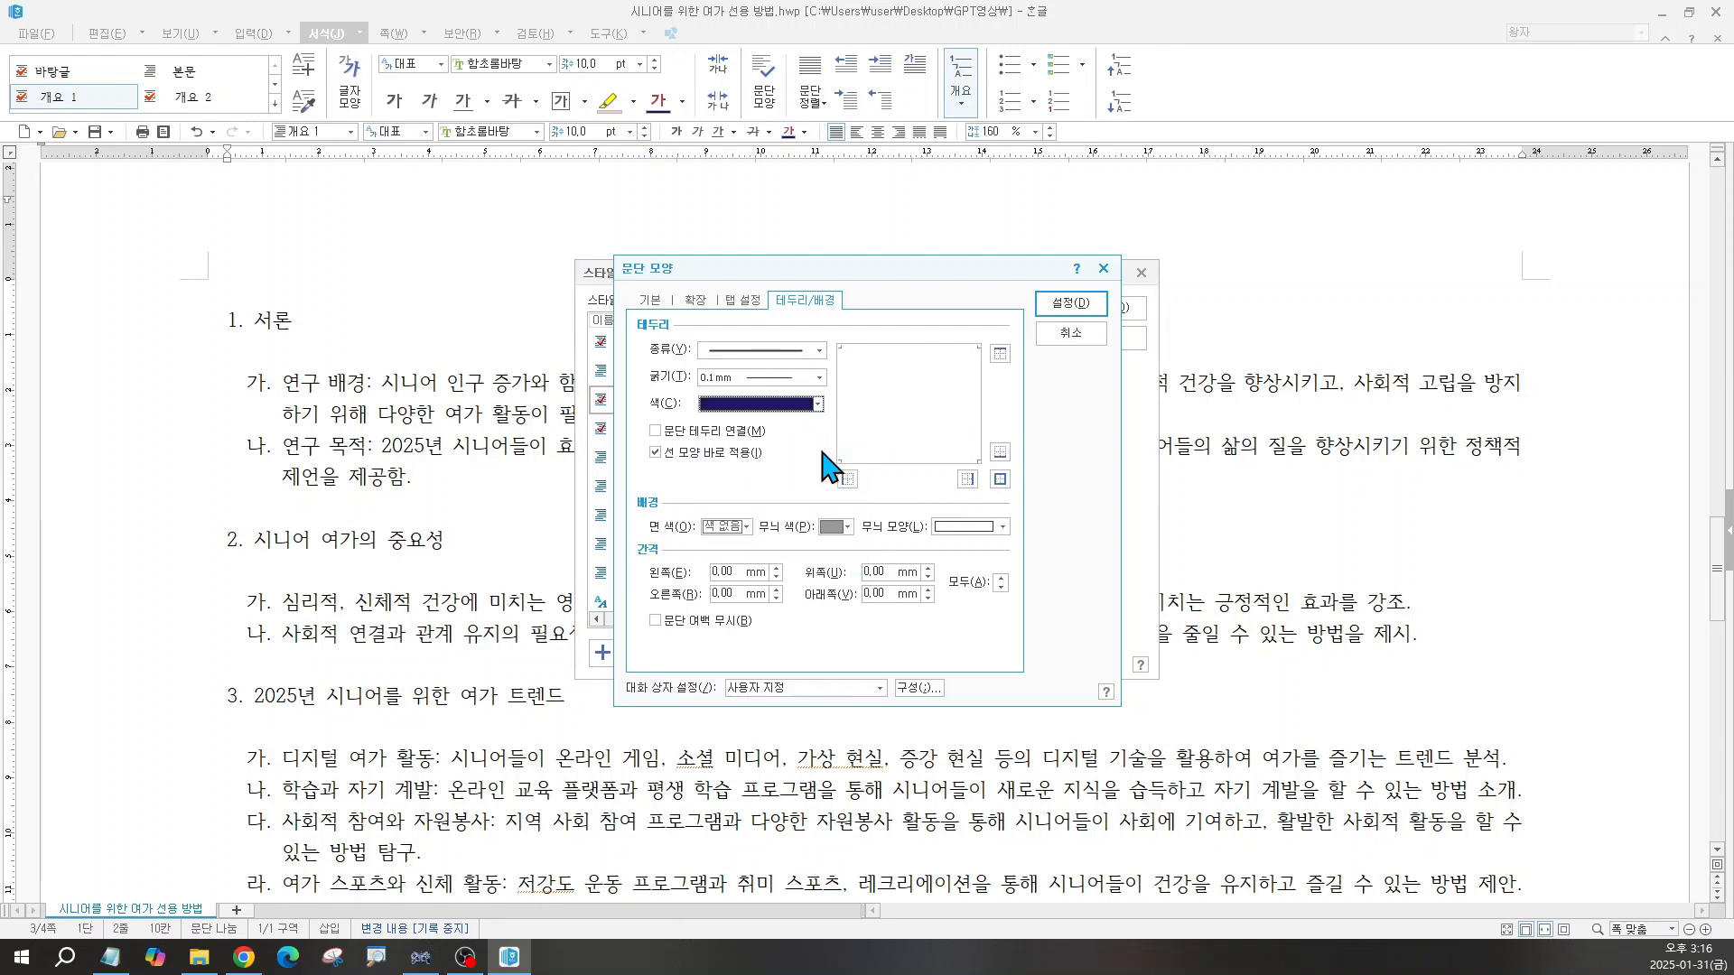
{"action": "left_click", "coordinate": [1002, 481]}
{"action": "key", "text": "ctrl"}
{"action": "key", "text": "ctrl"}
{"action": "key", "text": "ctrl"}
{"action": "key", "text": "ctrl"}
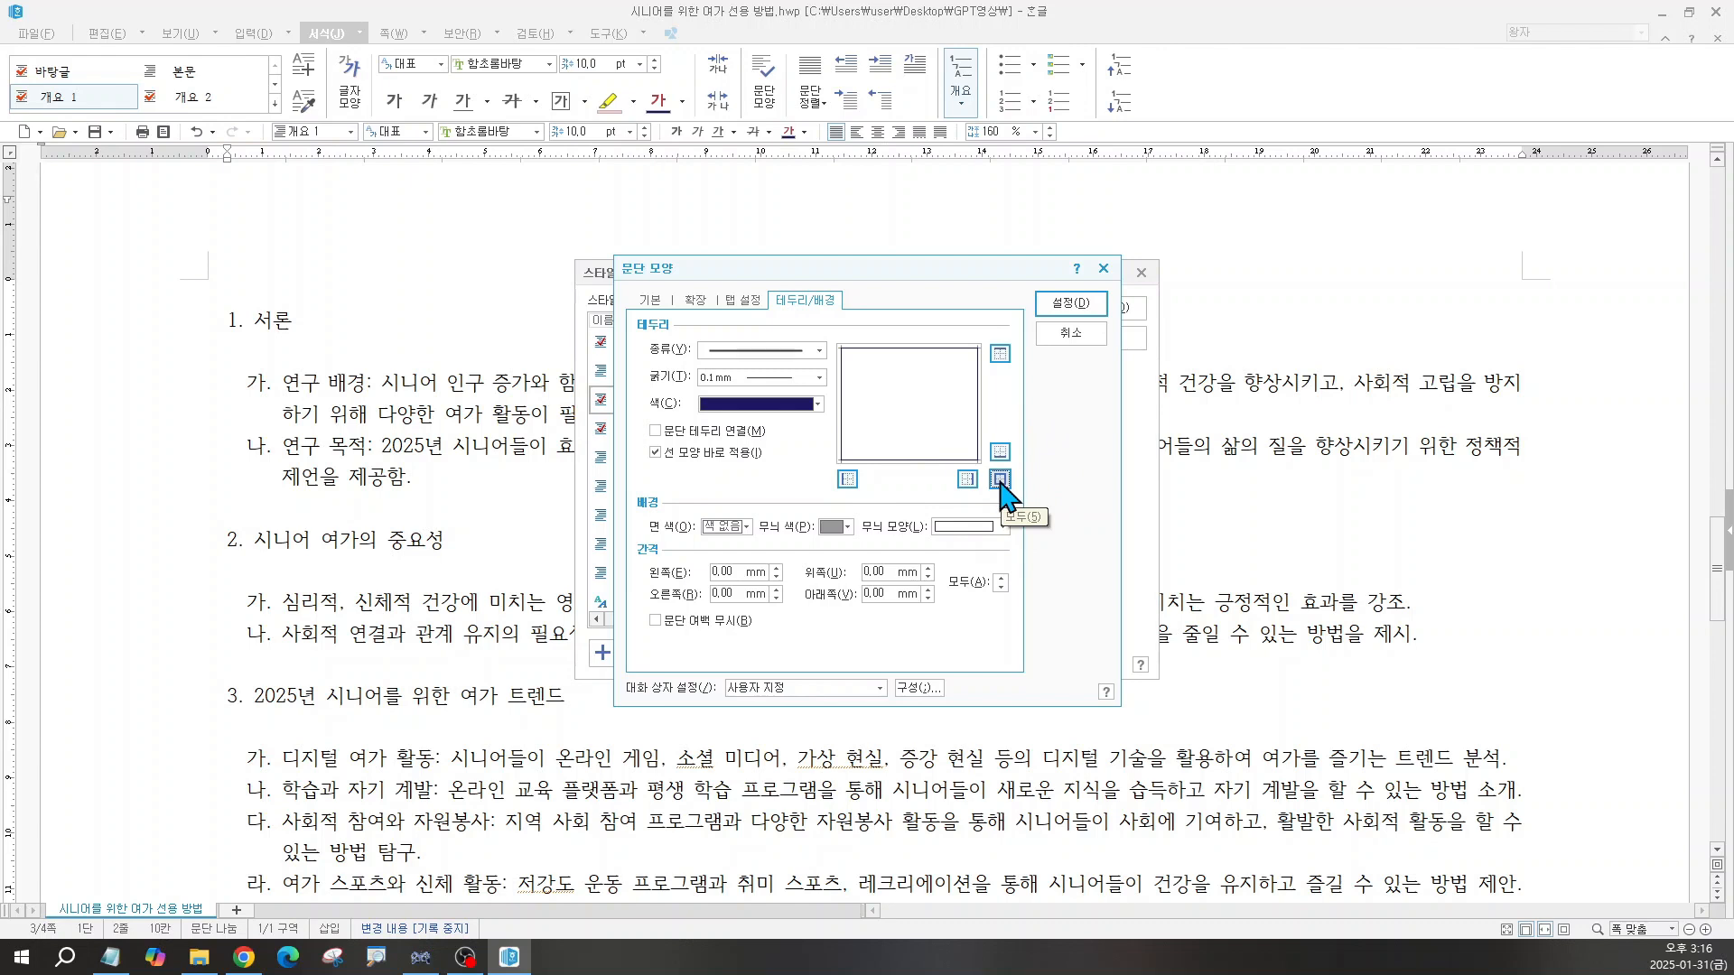
Step: Give the 개요 1 paragraph a light lavender background fill and a 4 mm top border spacing, and confirm the paragraph shape
{"action": "left_click", "coordinate": [726, 526]}
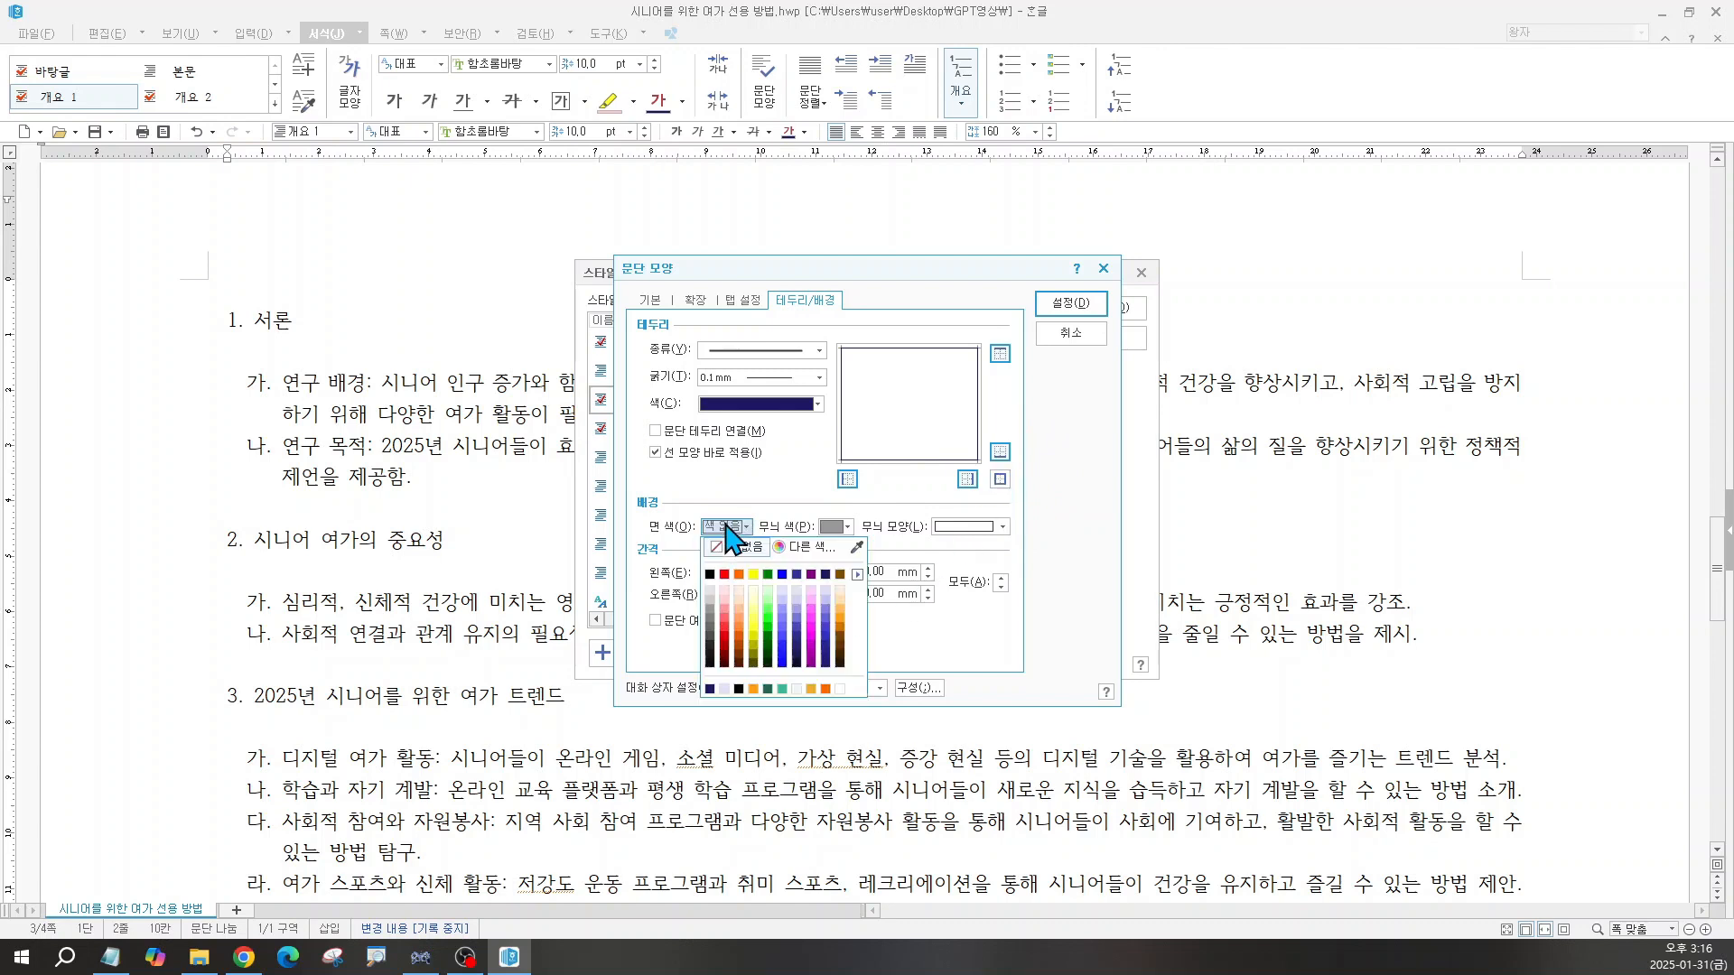
{"action": "left_click", "coordinate": [821, 590]}
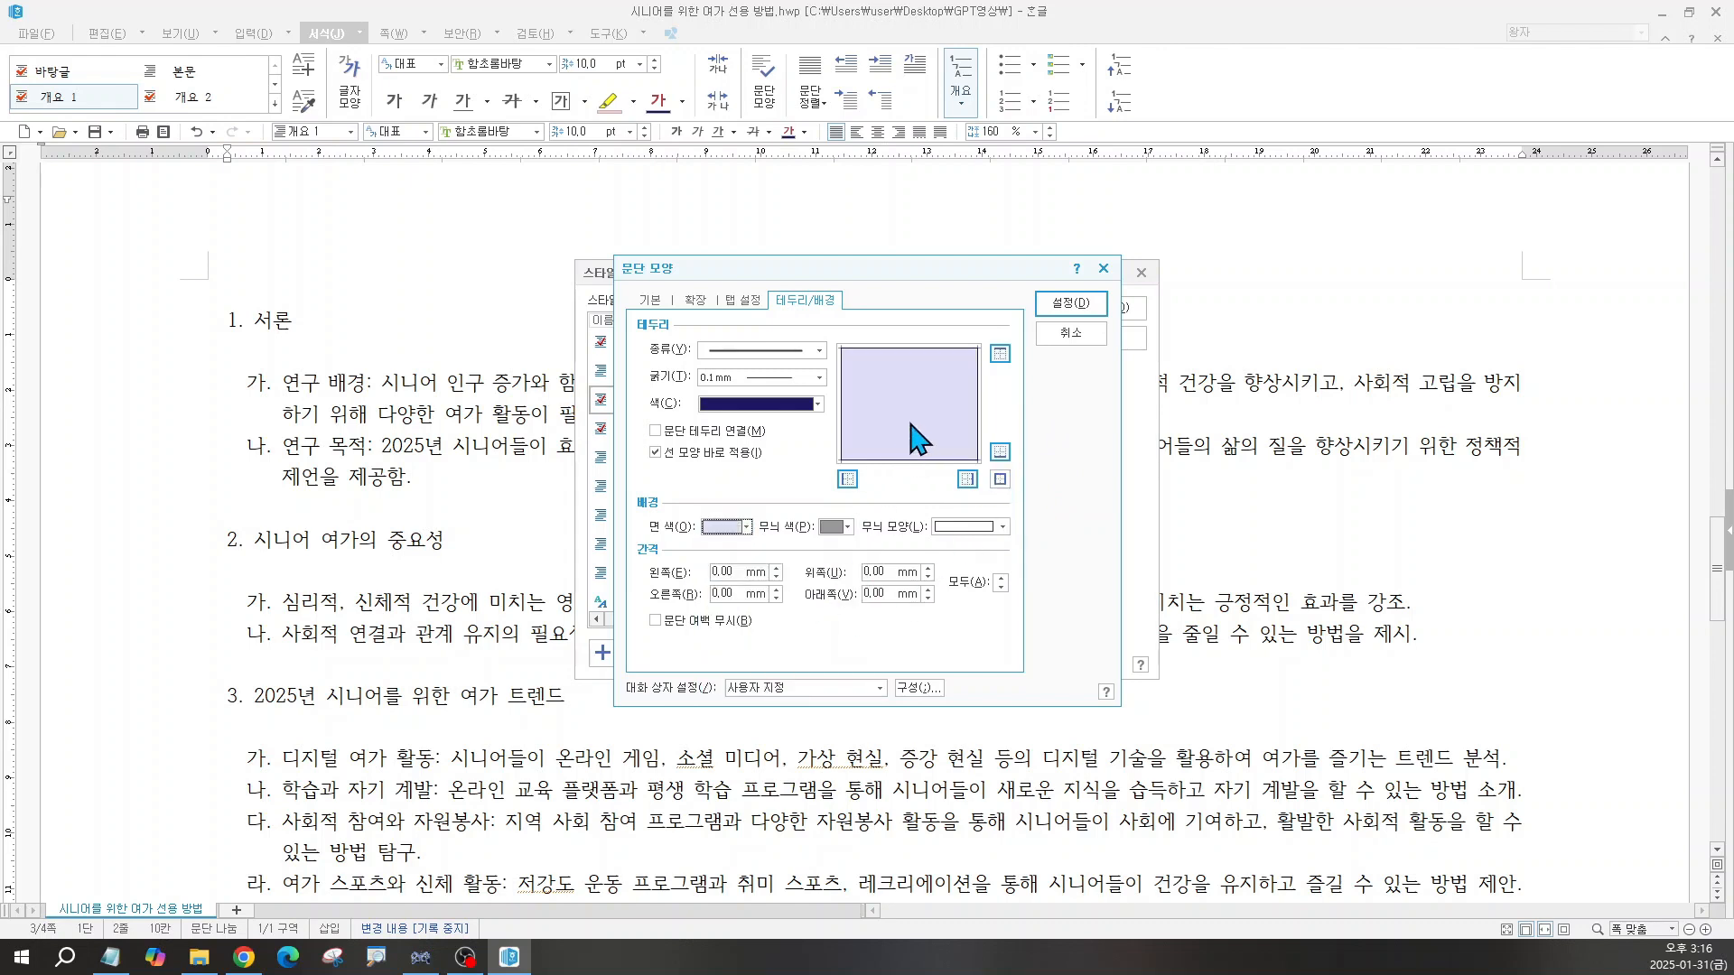
{"action": "key", "text": "ctrl"}
{"action": "key", "text": "ctrl"}
{"action": "left_click", "coordinate": [883, 570]}
{"action": "type", "text": "4"}
{"action": "key", "text": "ctrl"}
{"action": "left_click", "coordinate": [1072, 307]}
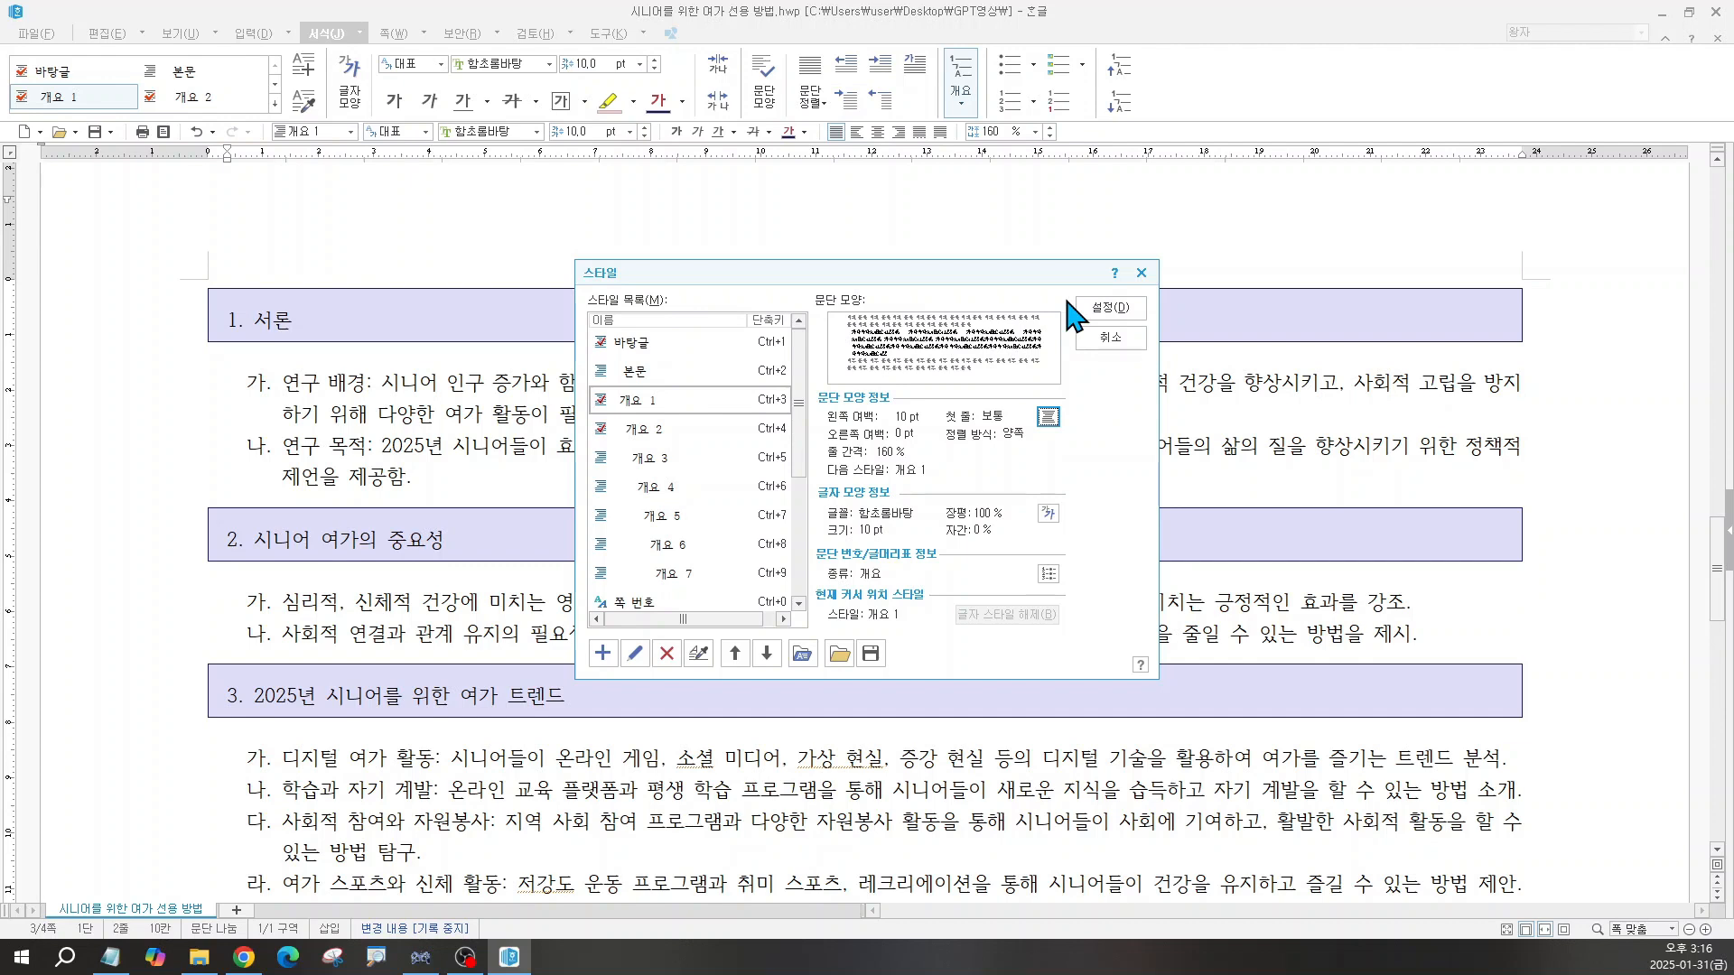
Step: Set the 개요 1 style's characters to 20 pt, bold and dark navy, and apply the style changes
{"action": "left_click", "coordinate": [1050, 515]}
{"action": "left_click", "coordinate": [1048, 514]}
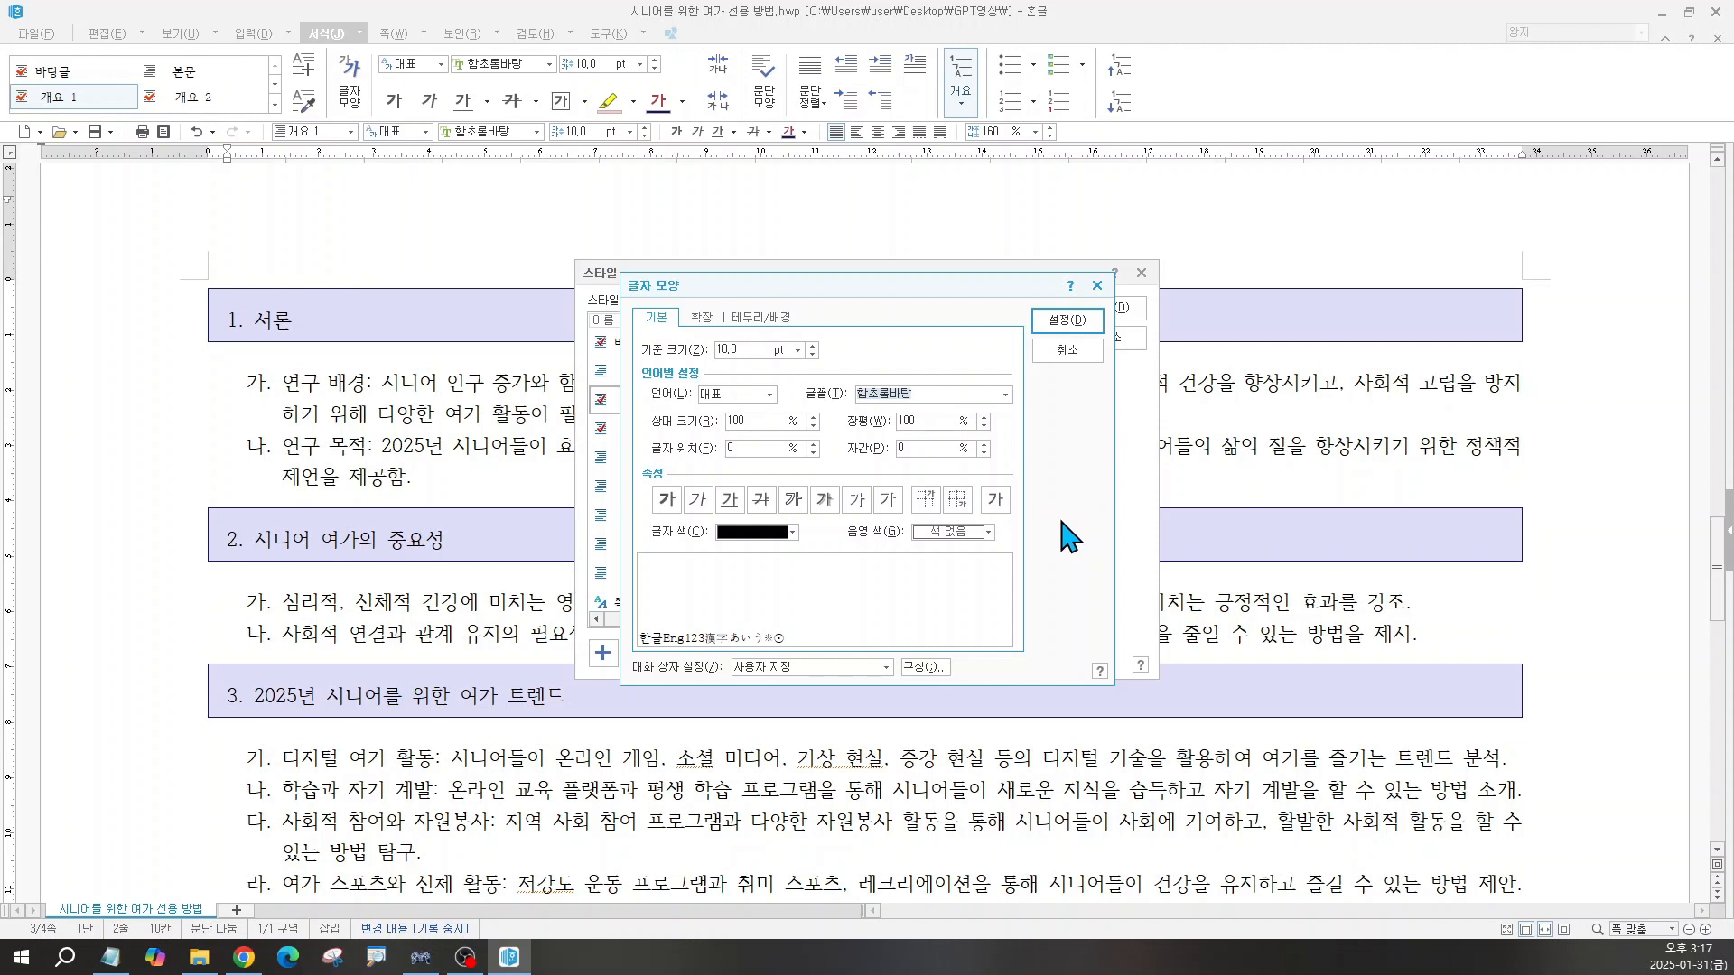
{"action": "left_click", "coordinate": [731, 352]}
{"action": "type", "text": "20"}
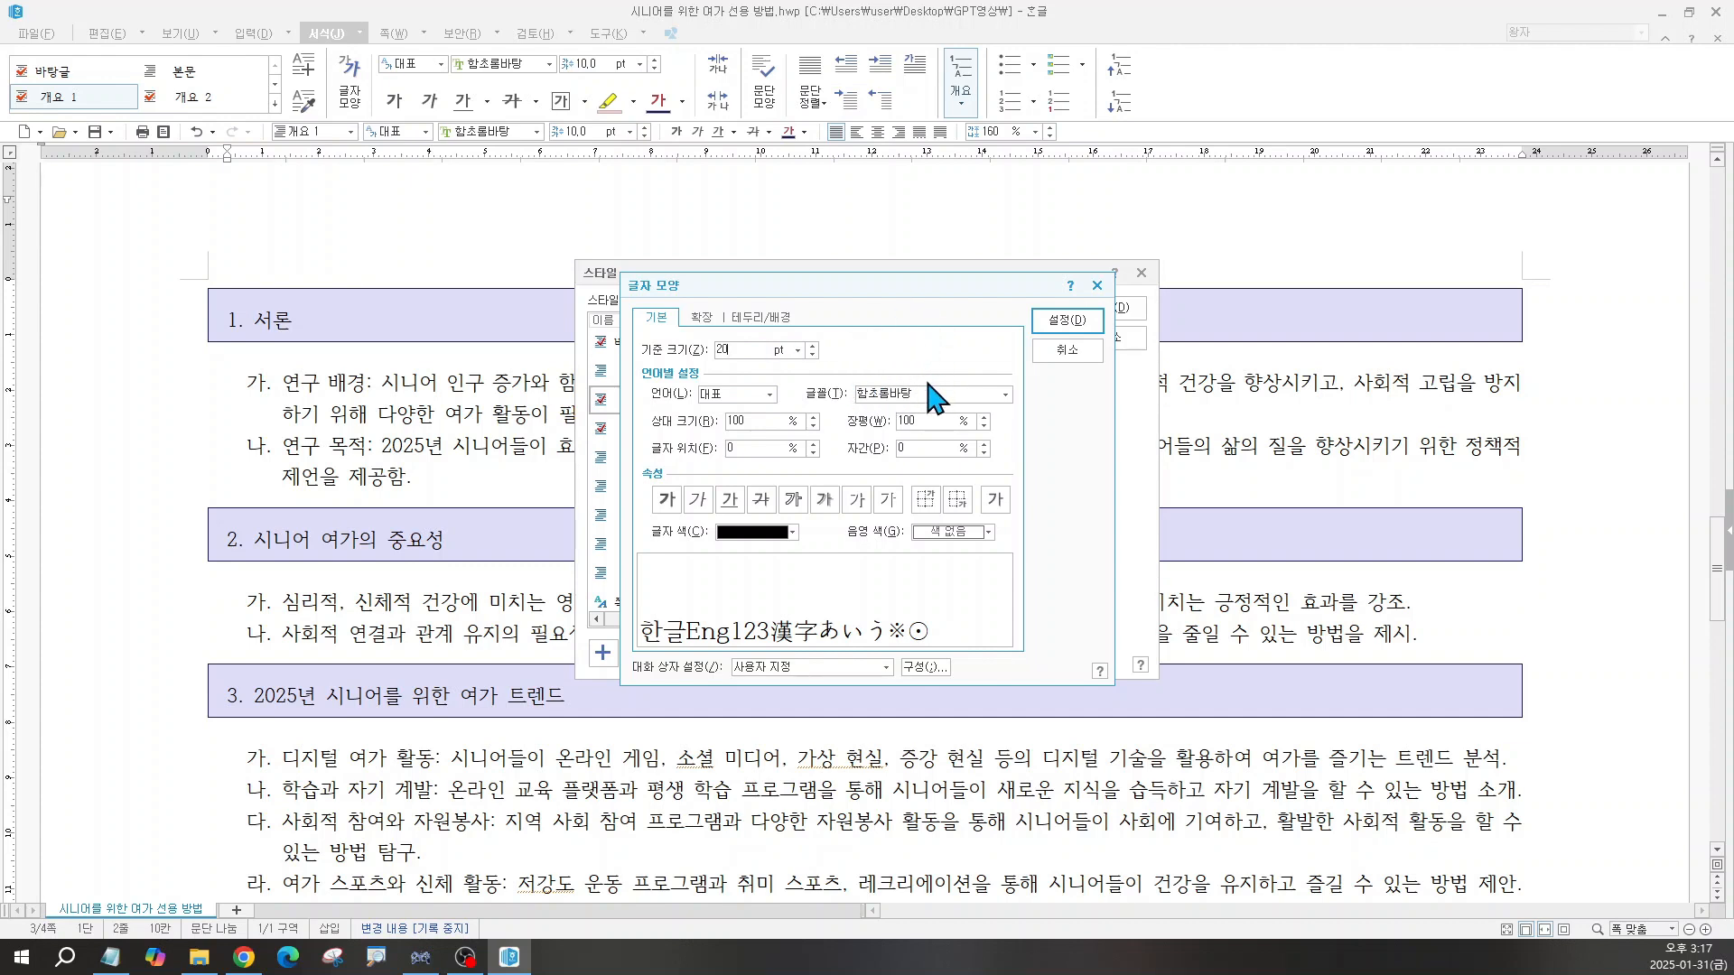
{"action": "left_click", "coordinate": [668, 501]}
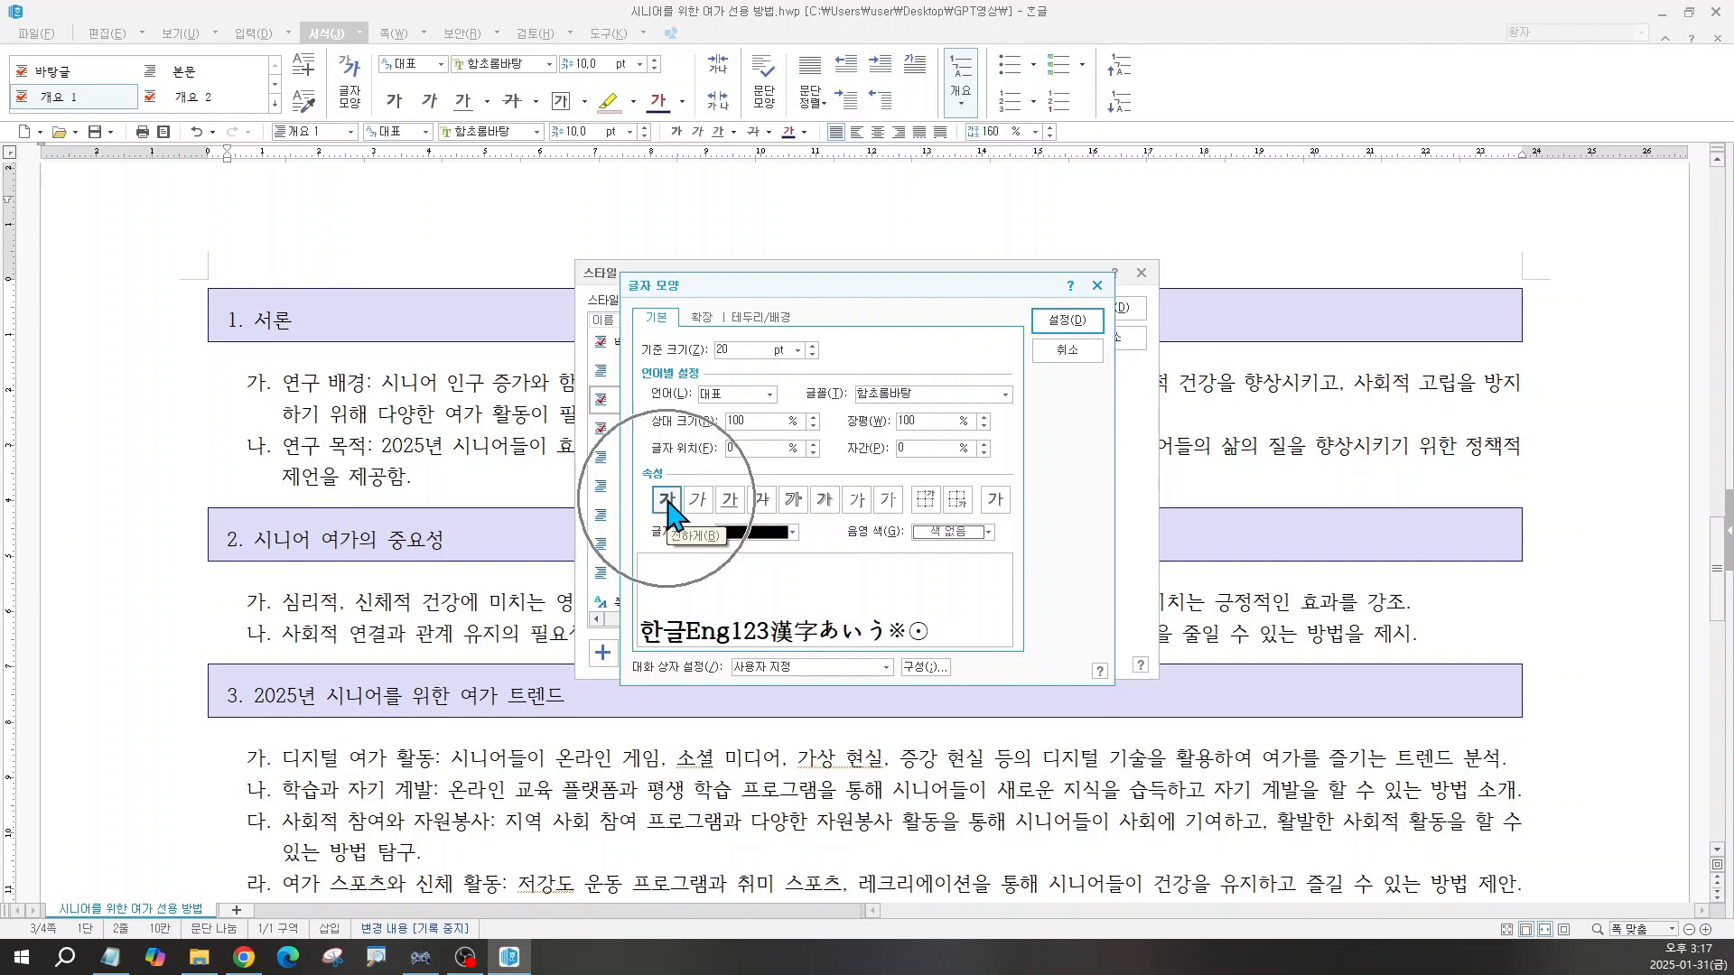
{"action": "left_click", "coordinate": [764, 535]}
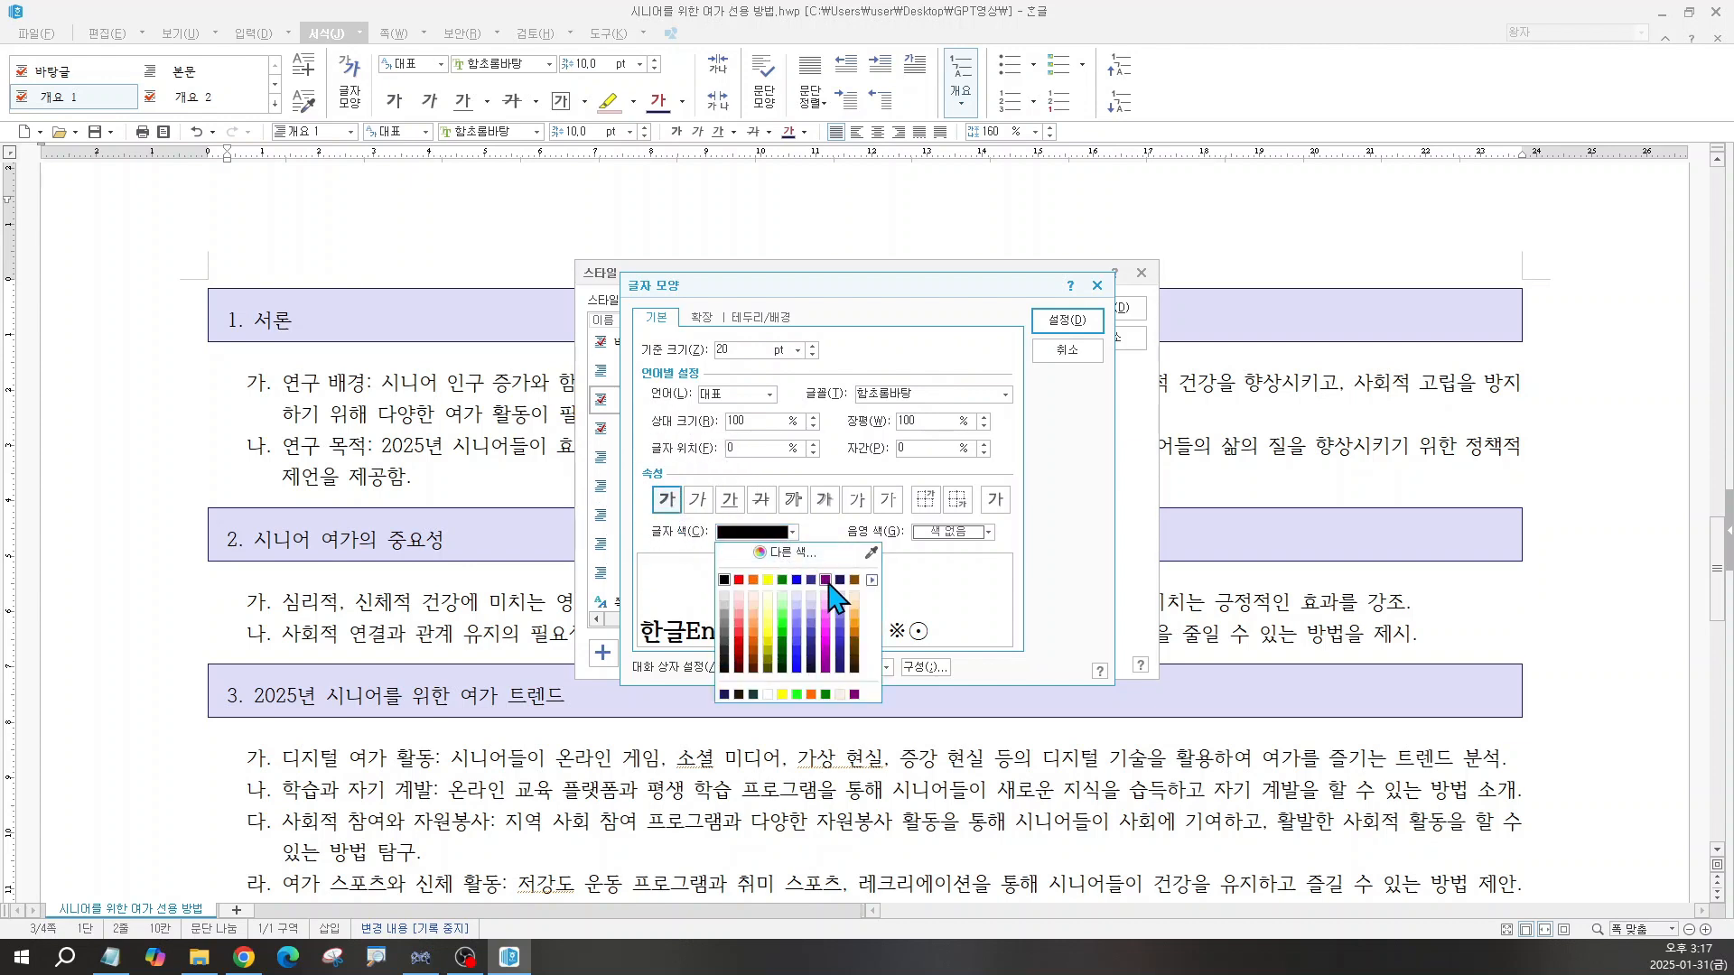
{"action": "left_click", "coordinate": [840, 581]}
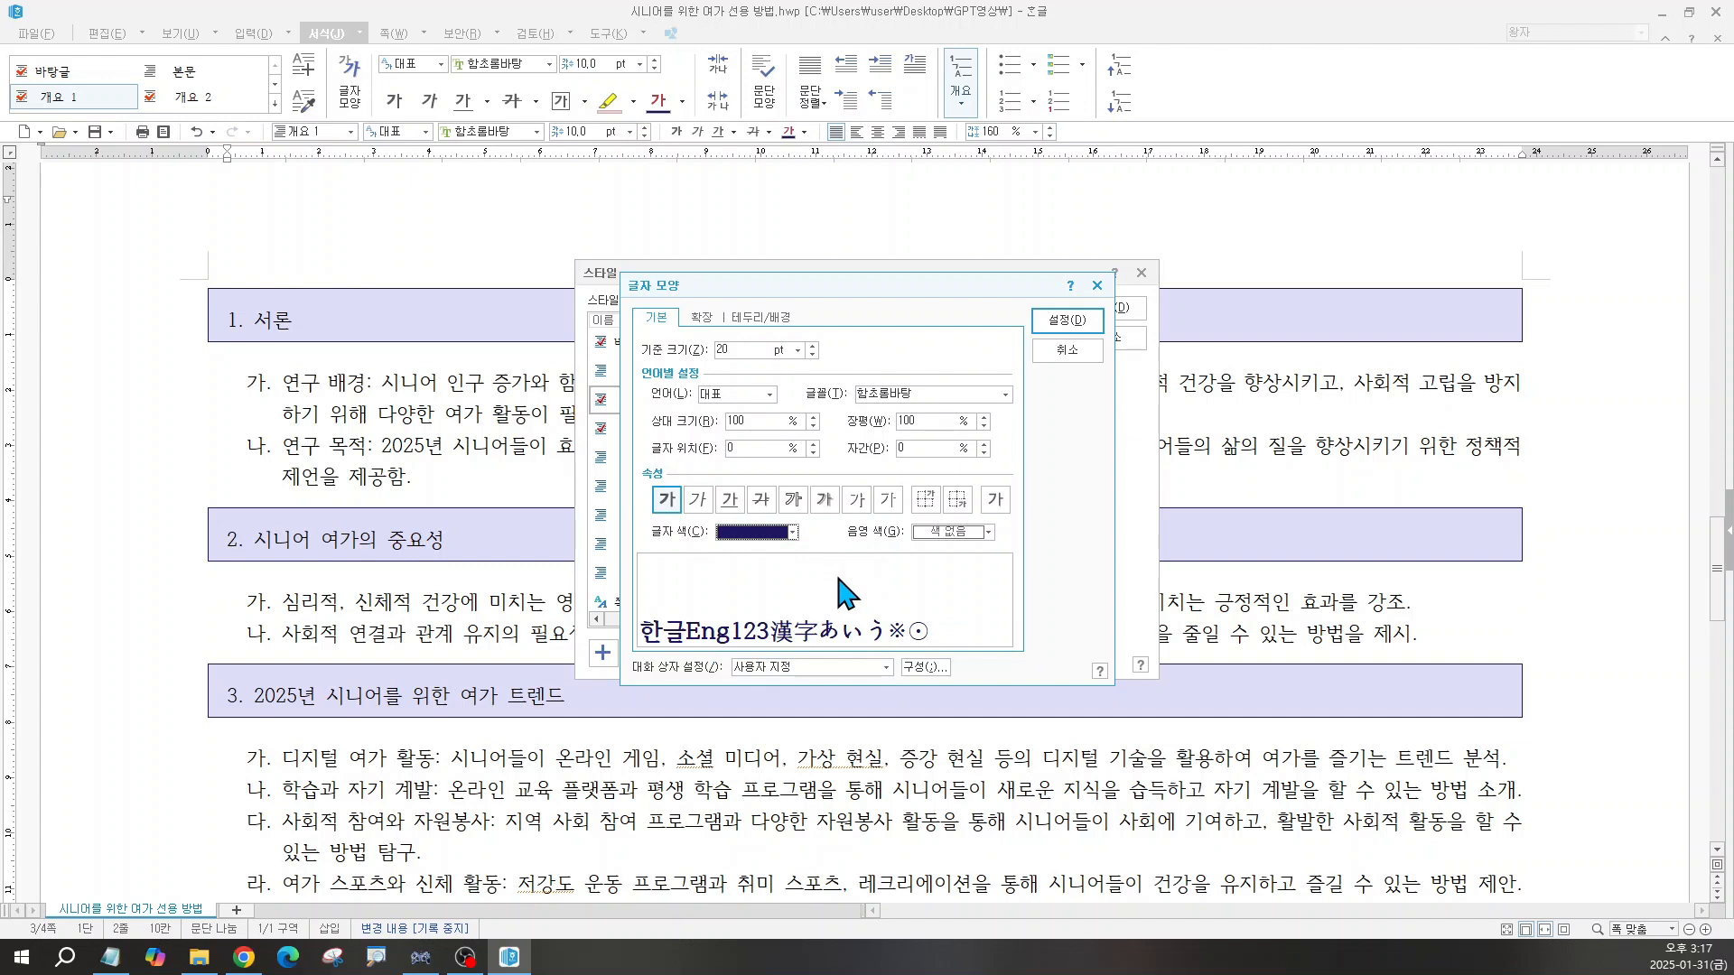
{"action": "left_click", "coordinate": [1063, 322]}
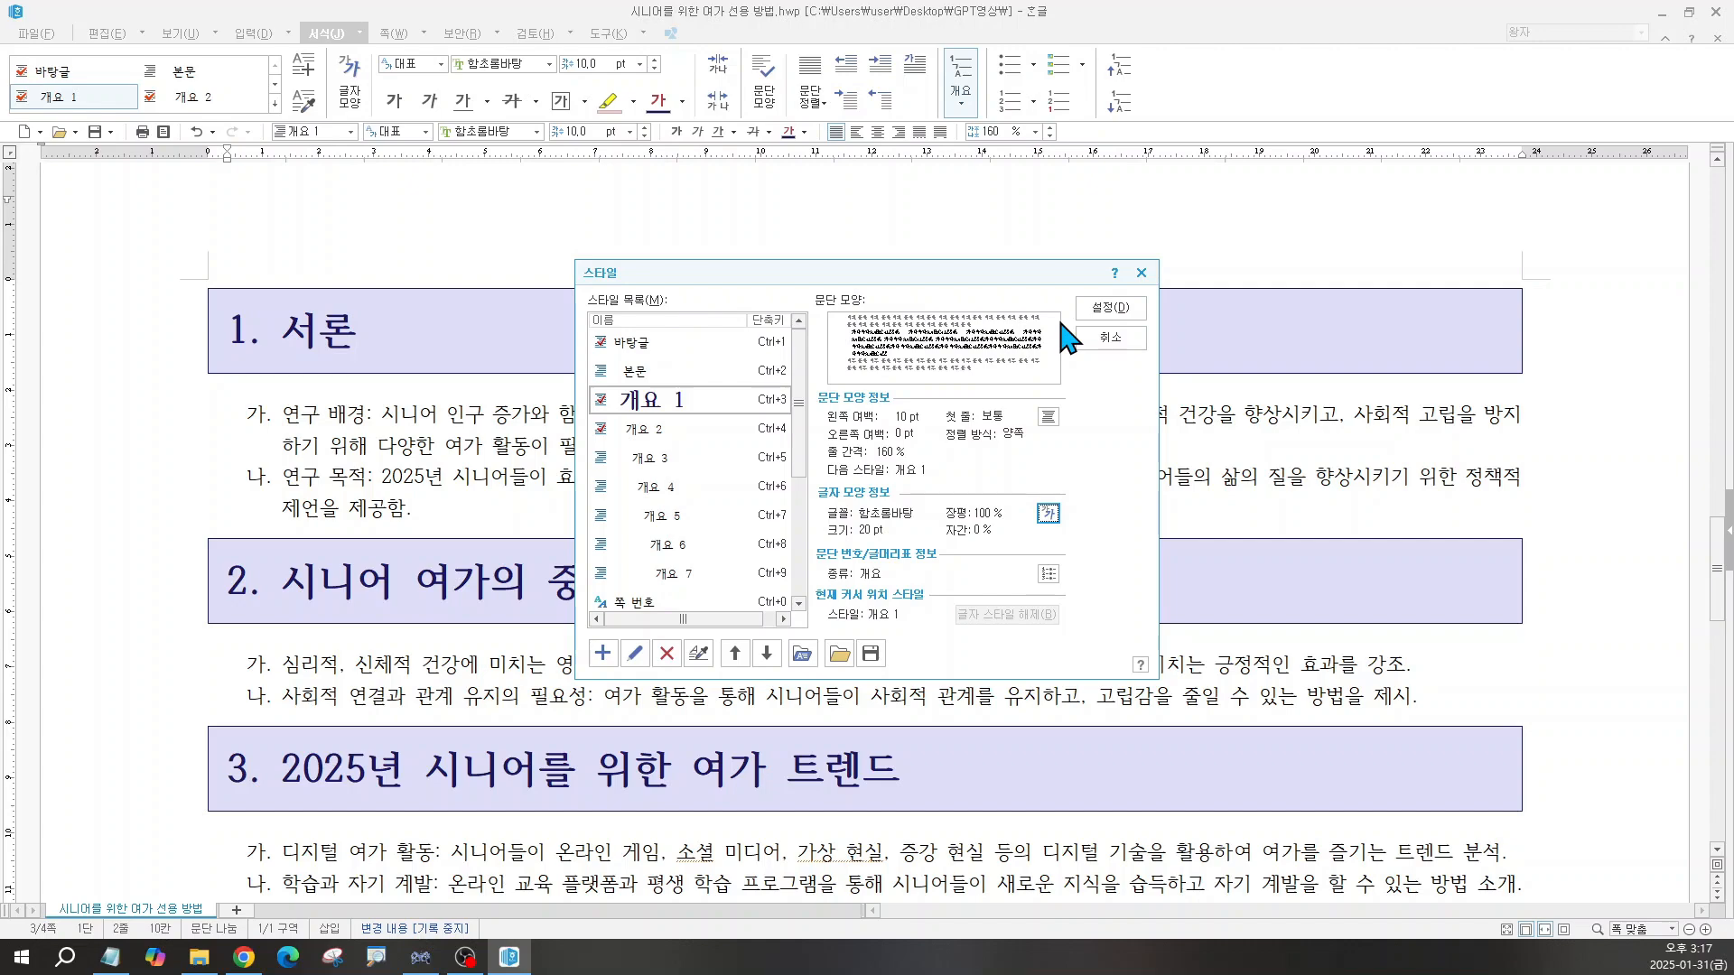
{"action": "left_click", "coordinate": [1106, 311]}
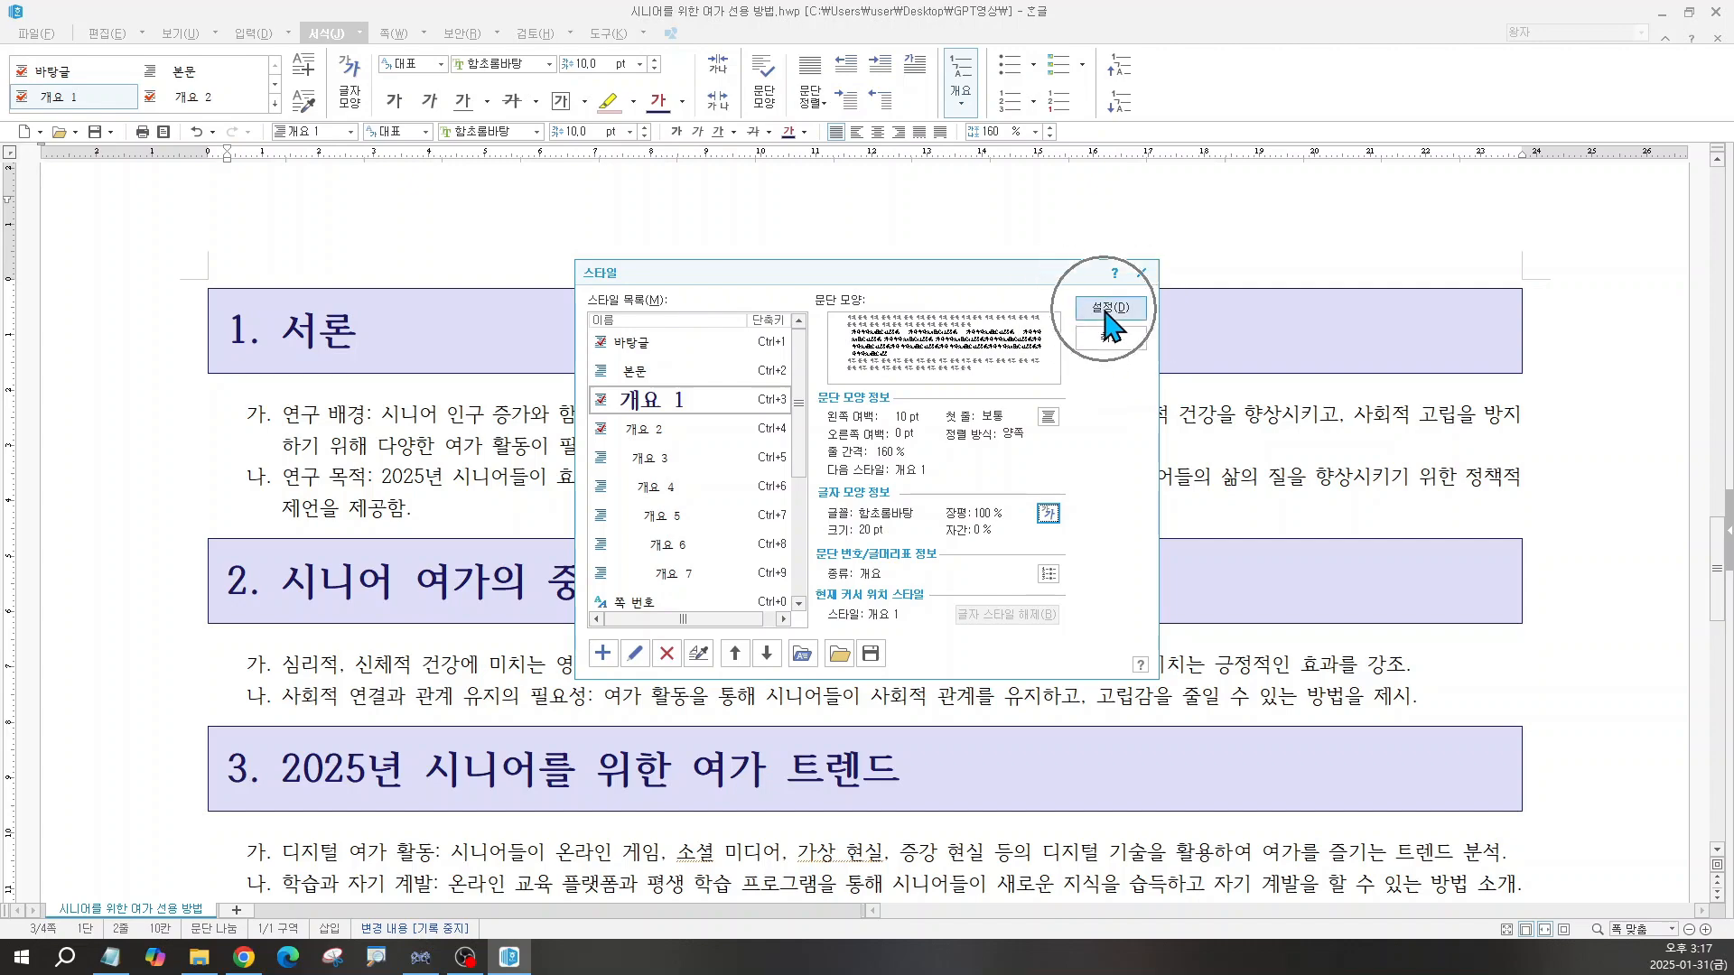
{"action": "scroll", "coordinate": [893, 629], "scroll_direction": "down", "scroll_amount": 8}
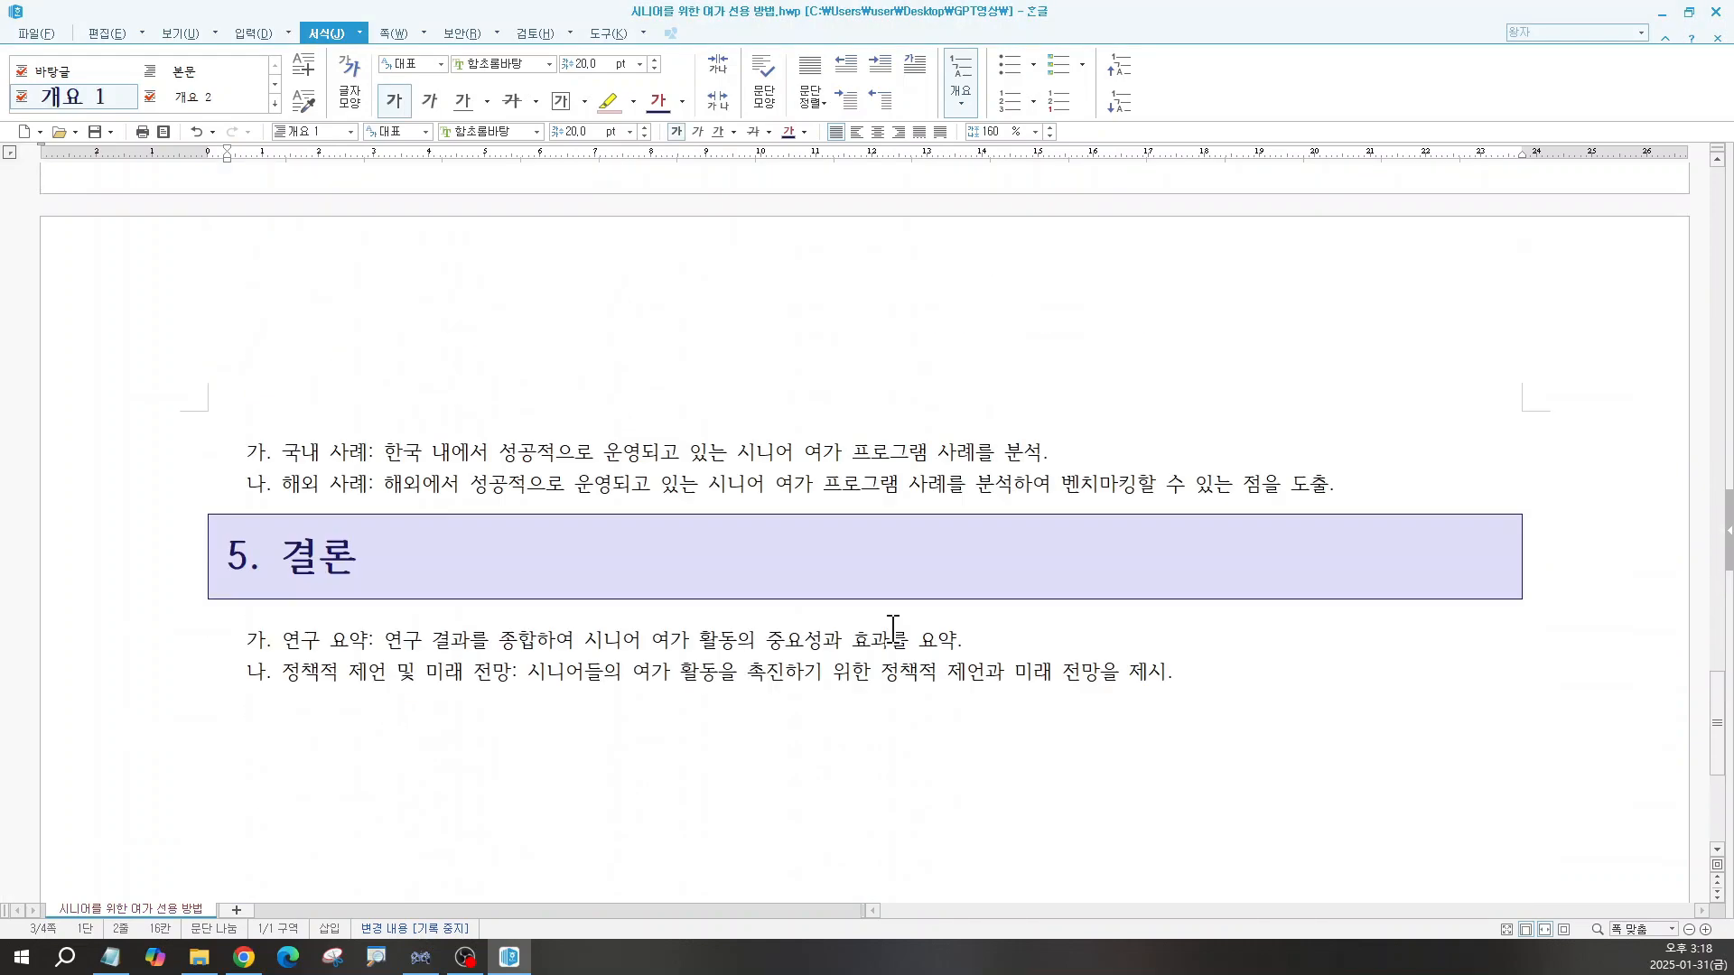
{"action": "scroll", "coordinate": [893, 630], "scroll_direction": "up", "scroll_amount": 10}
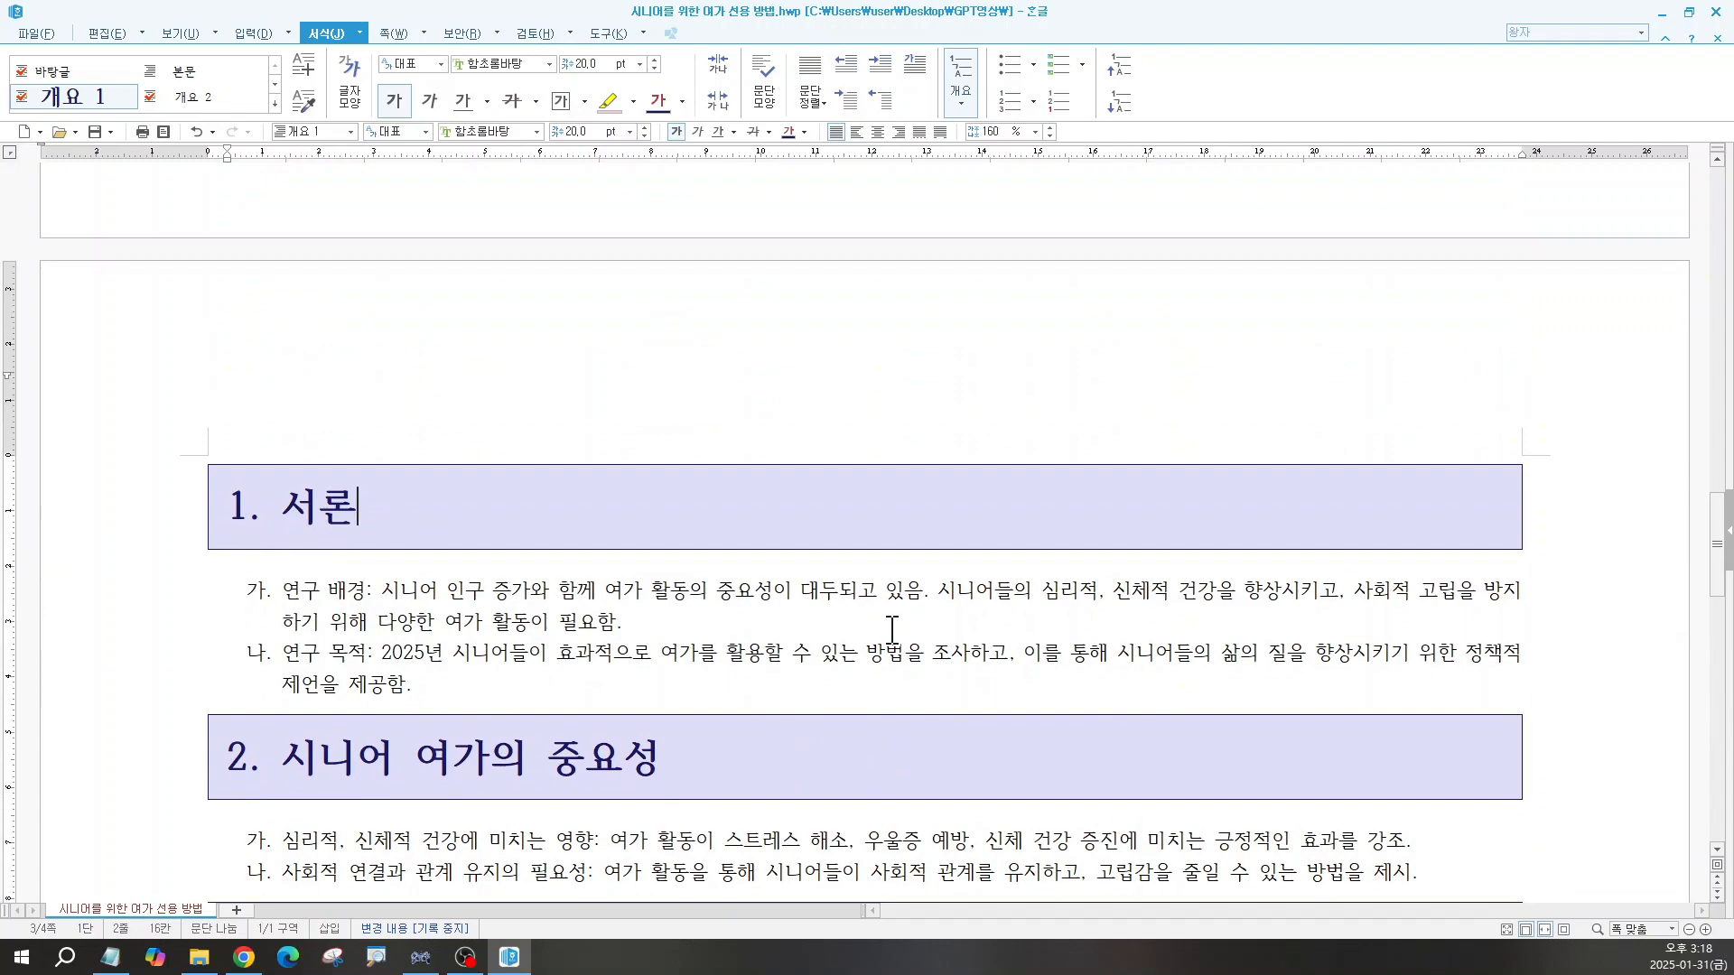
{"action": "scroll", "coordinate": [892, 629], "scroll_direction": "down", "scroll_amount": 10}
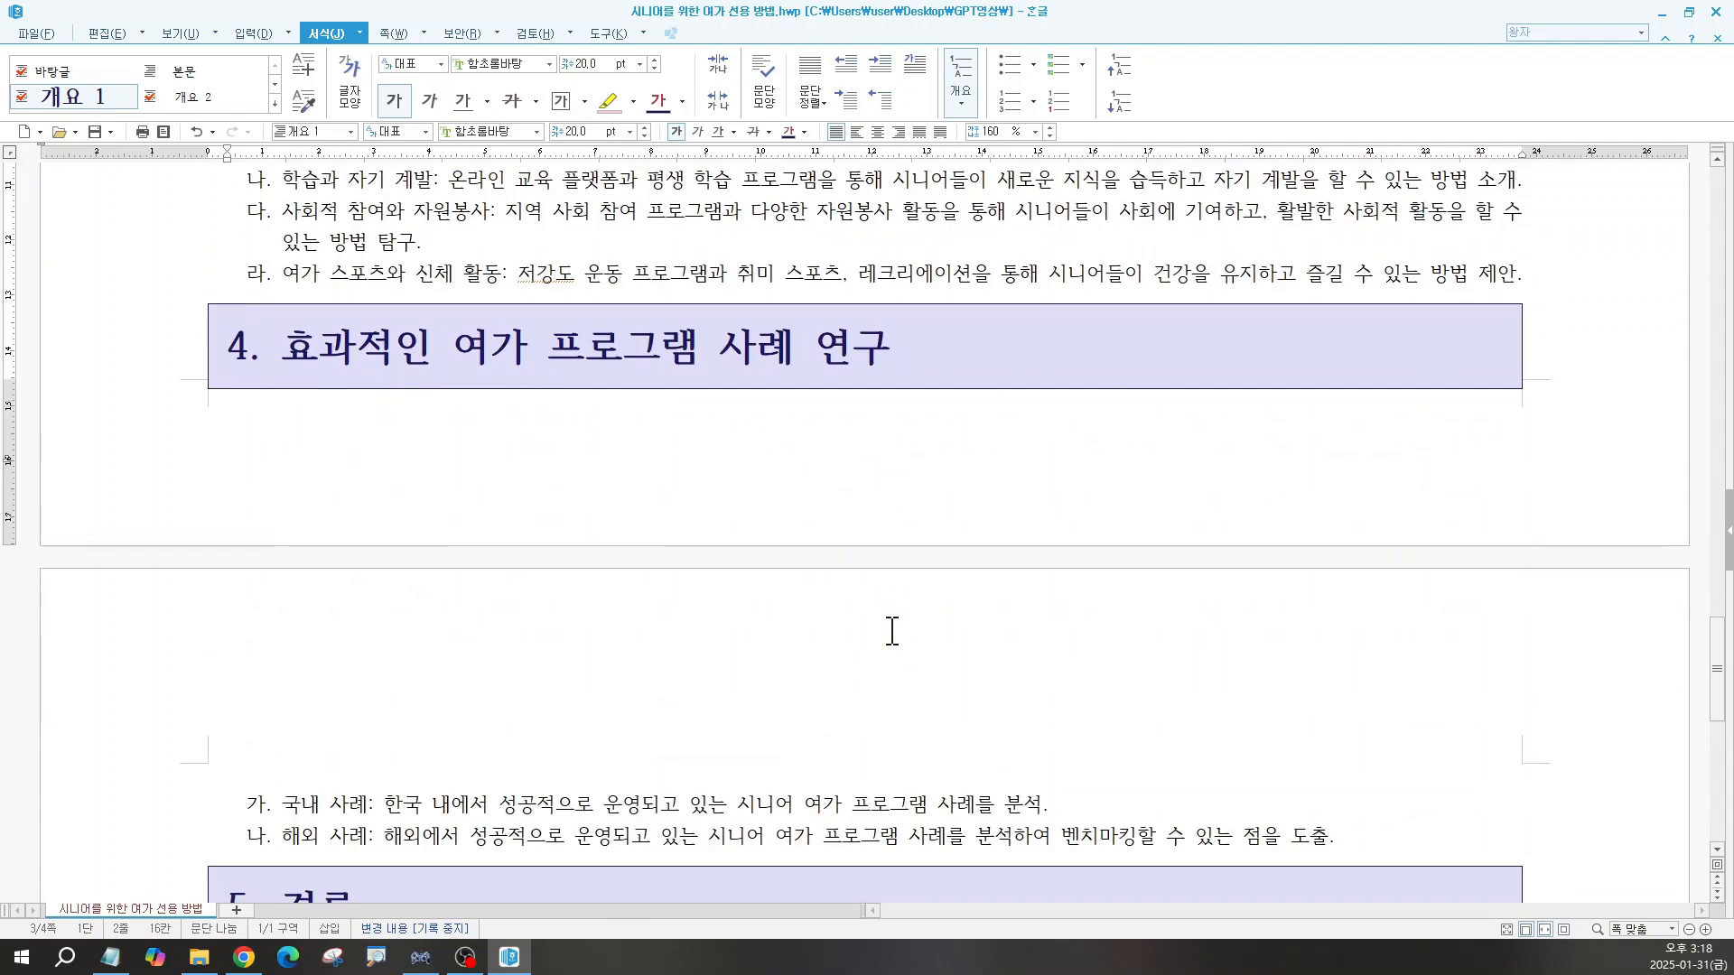
{"action": "scroll", "coordinate": [890, 637], "scroll_direction": "up", "scroll_amount": 10}
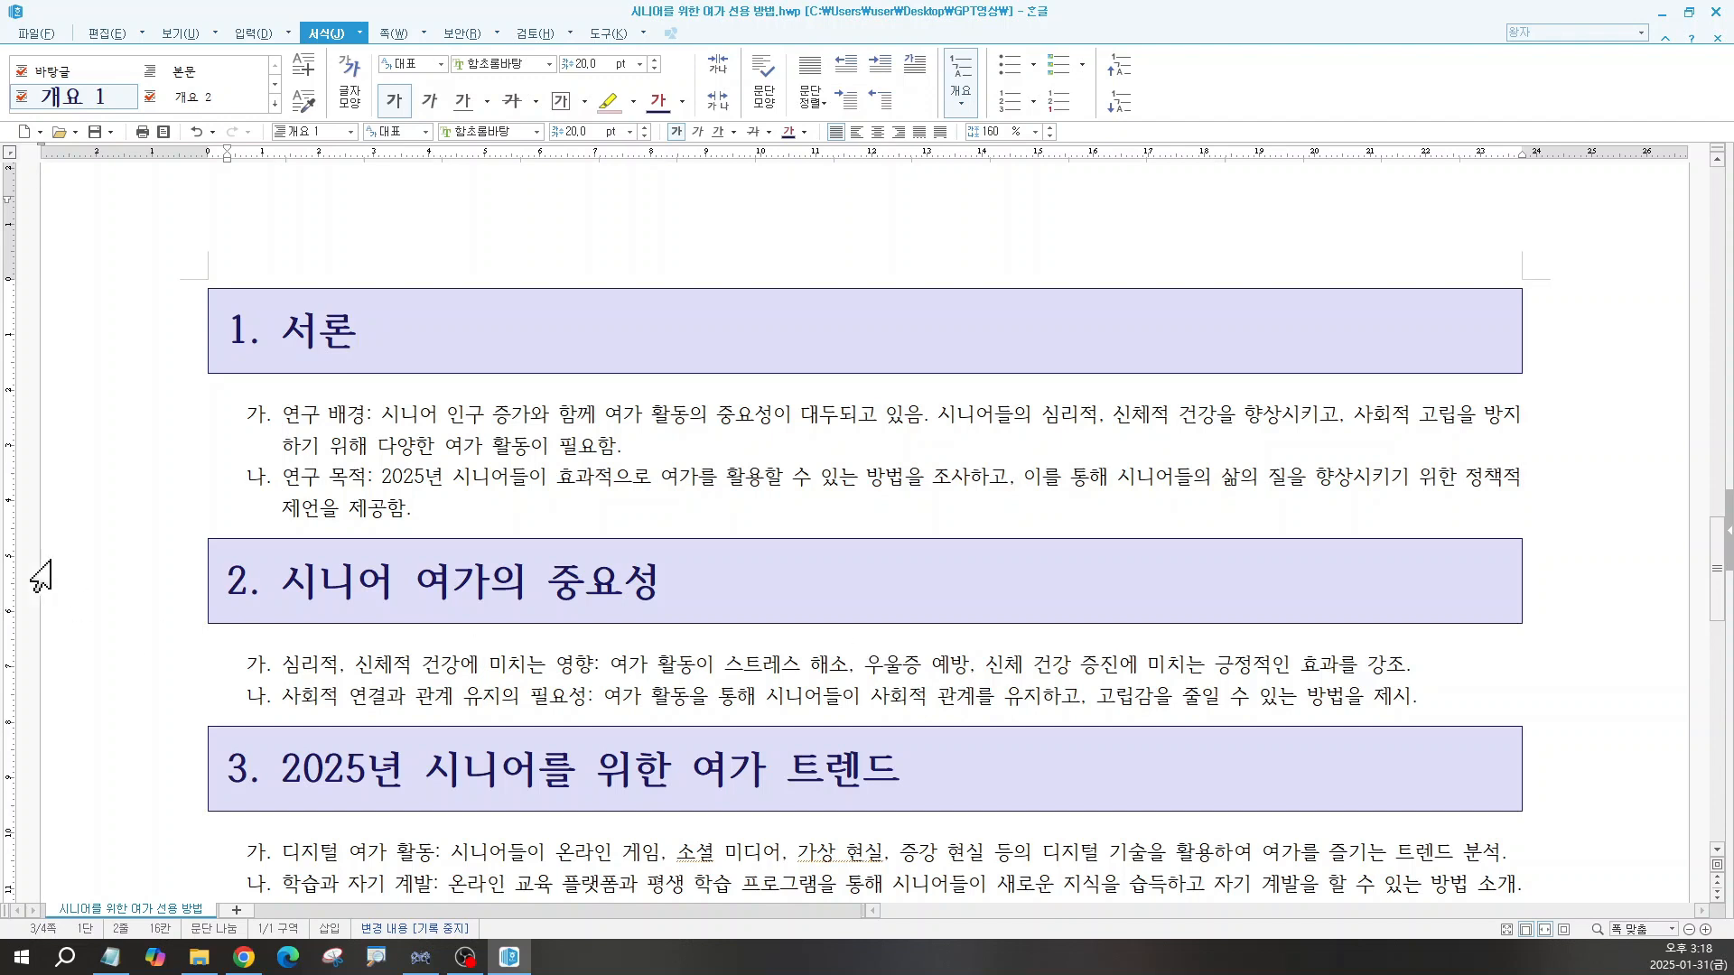
Step: Edit the character shape of the 개요 2 style and set its base size to 12 pt
{"action": "left_click", "coordinate": [372, 420]}
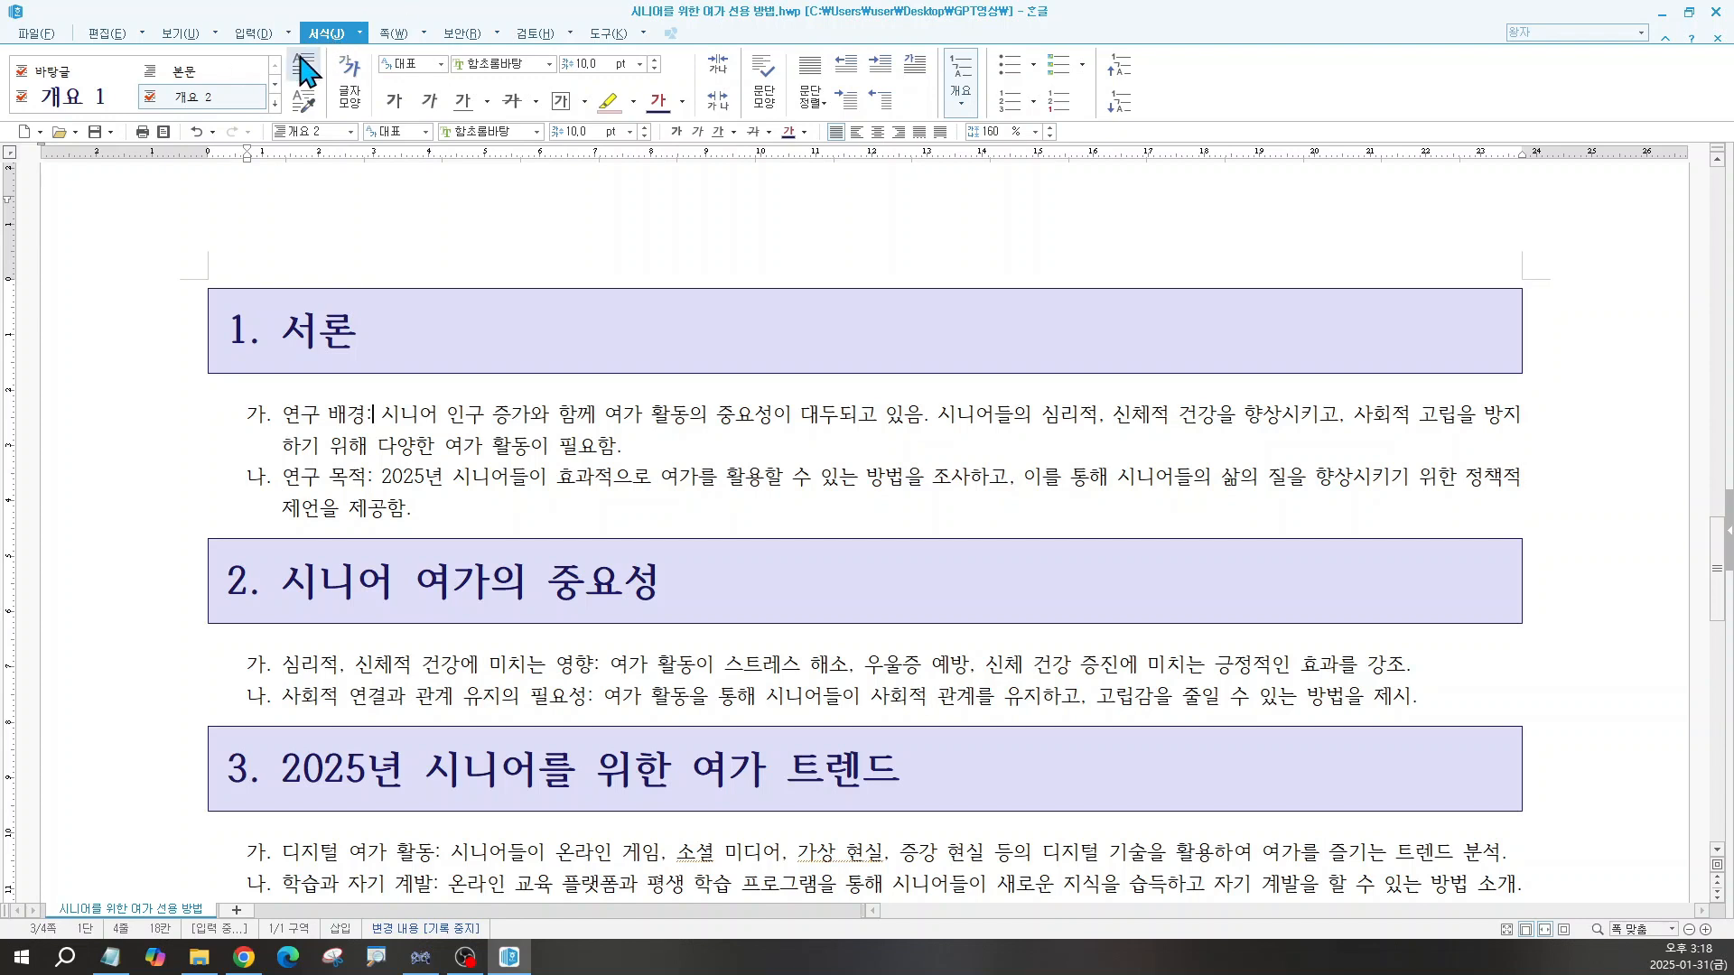
{"action": "left_click", "coordinate": [276, 103]}
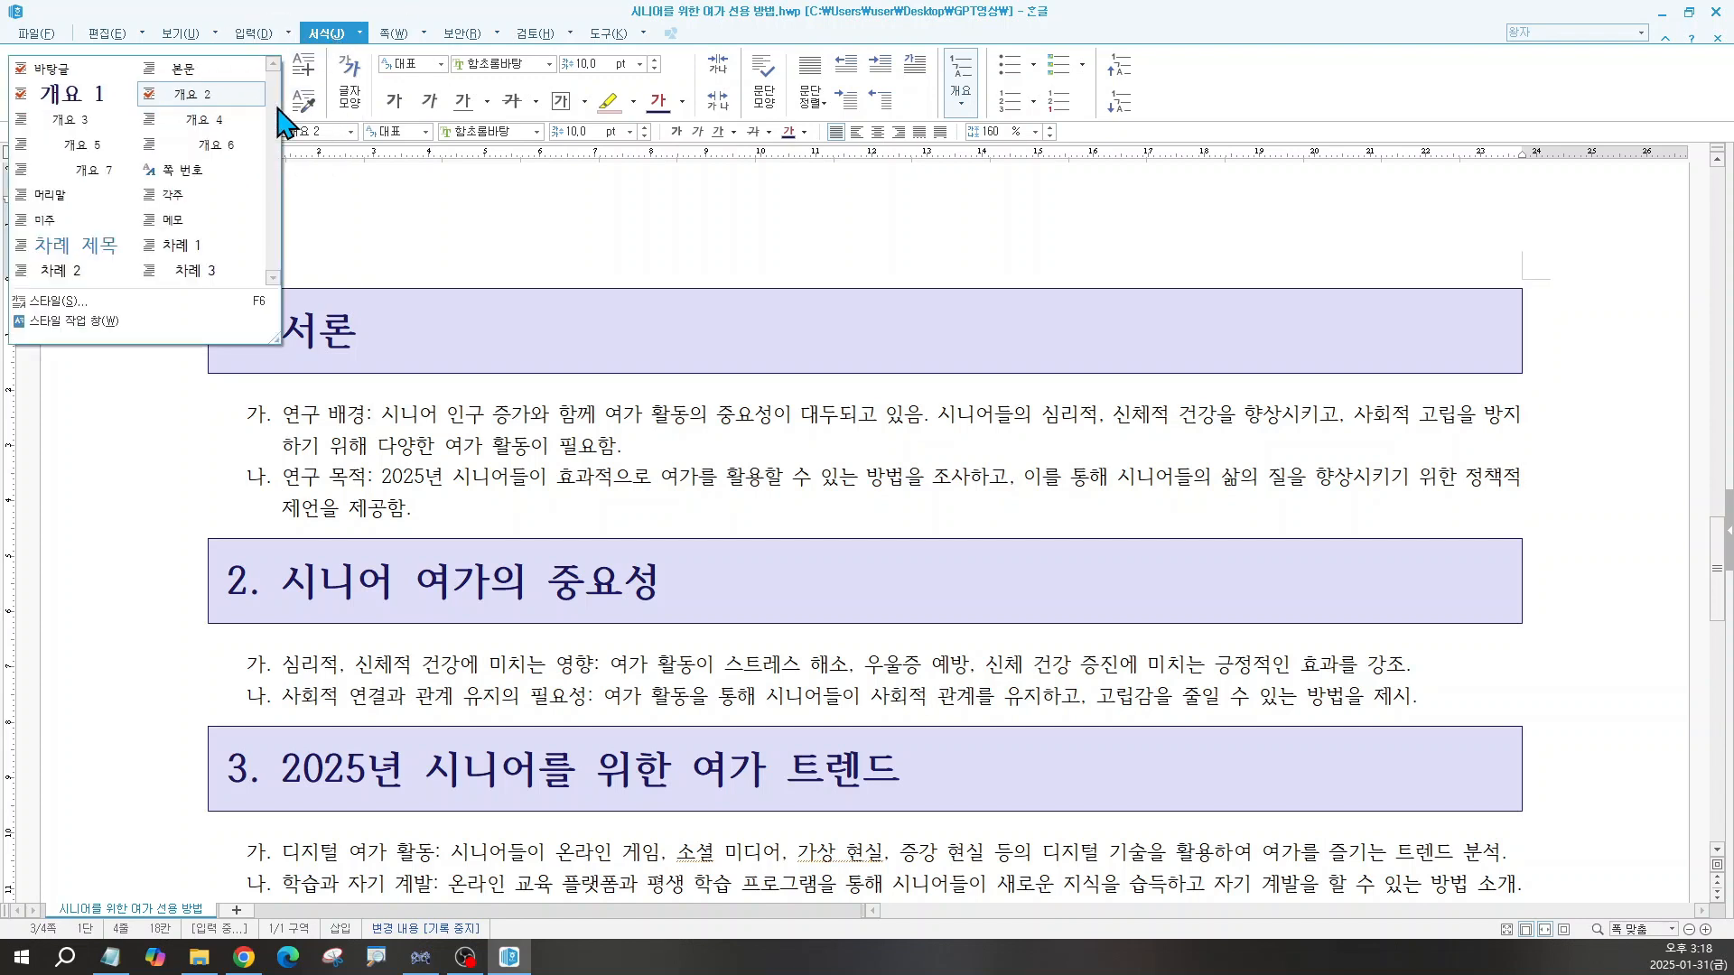
{"action": "left_click", "coordinate": [69, 321]}
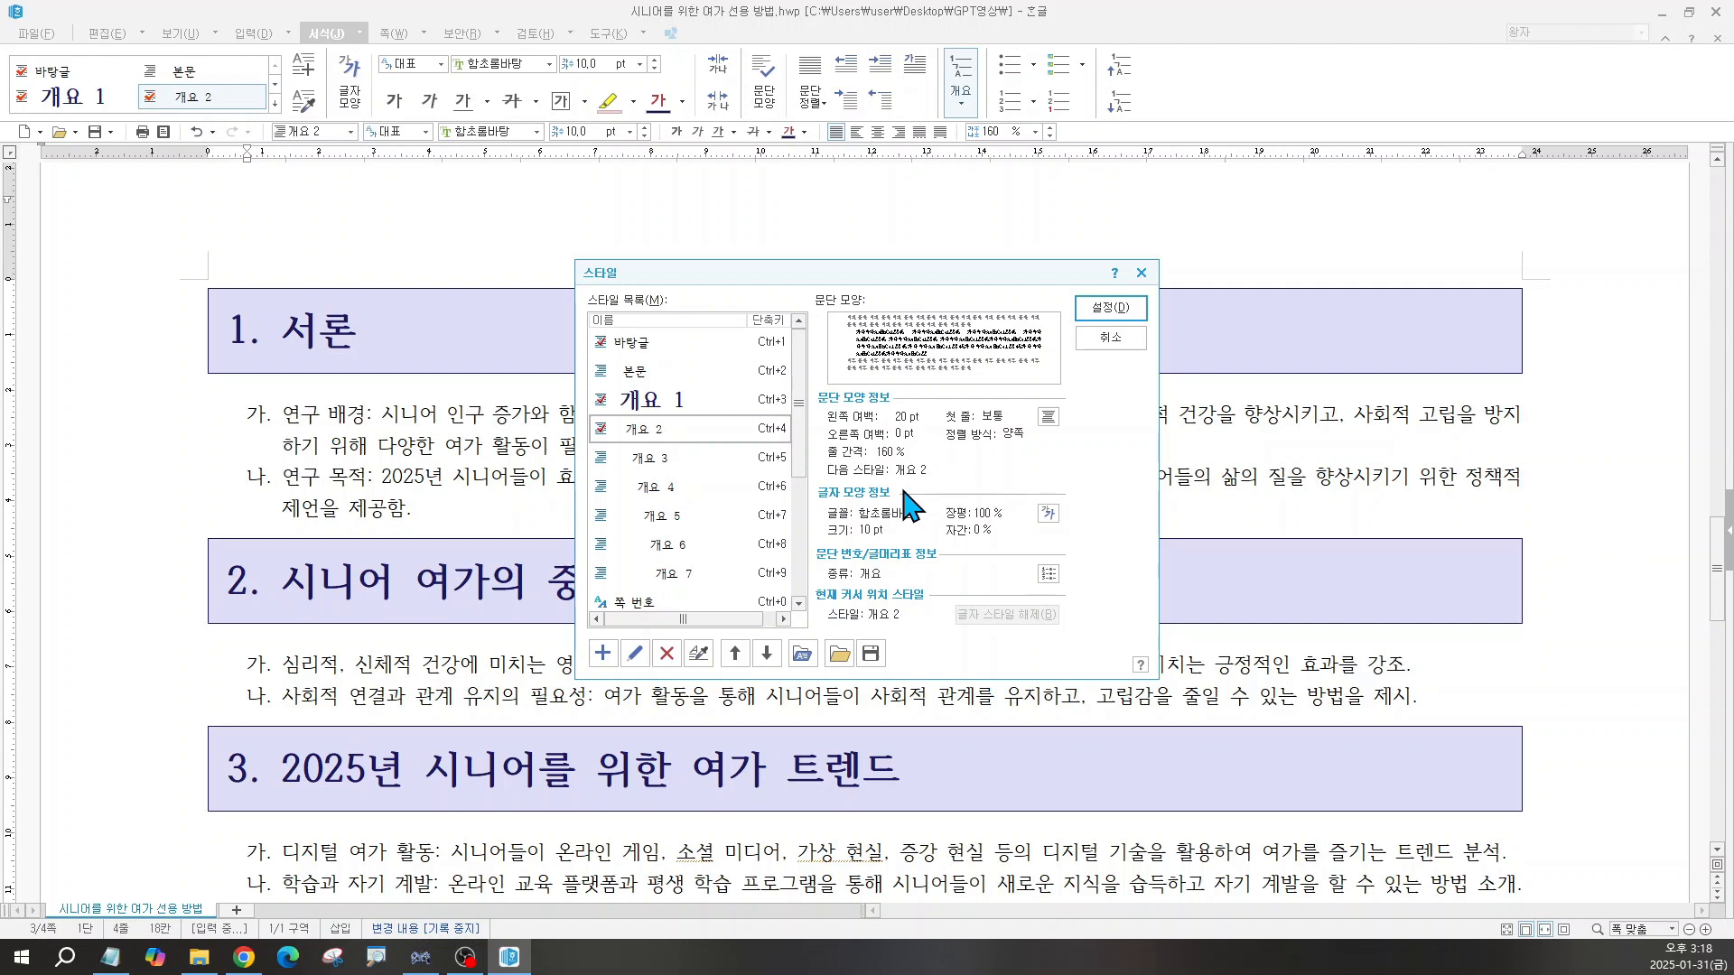
{"action": "left_click", "coordinate": [1048, 513]}
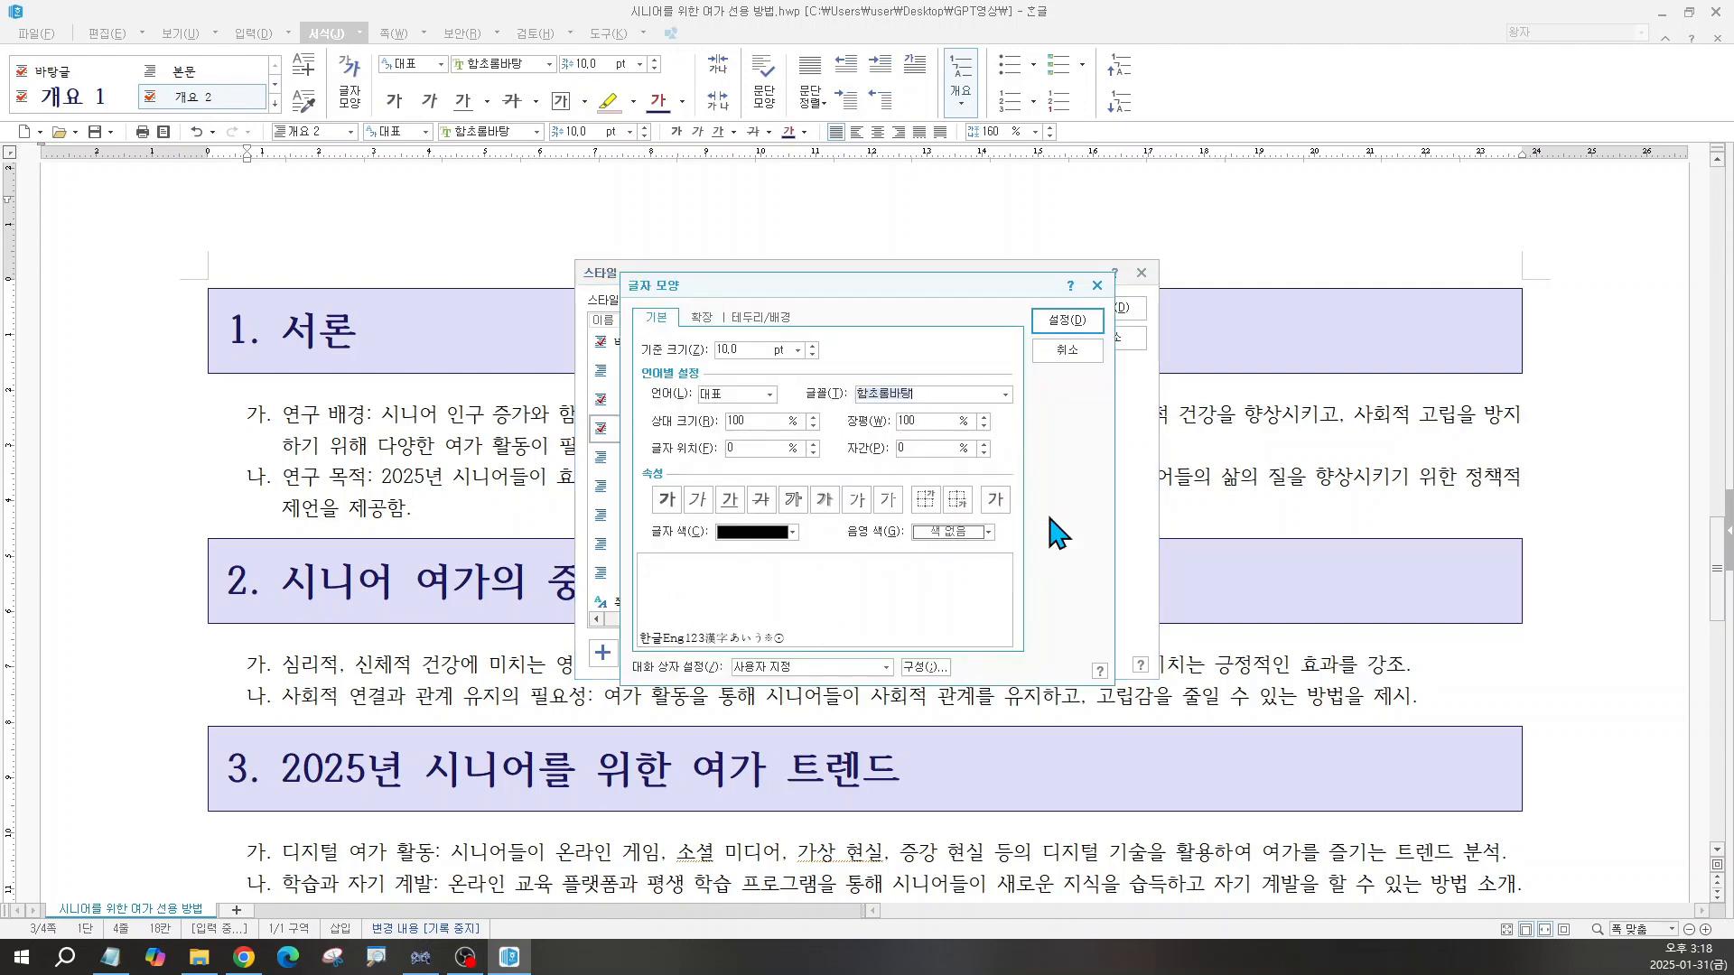
{"action": "left_click", "coordinate": [811, 347]}
{"action": "left_click", "coordinate": [812, 347]}
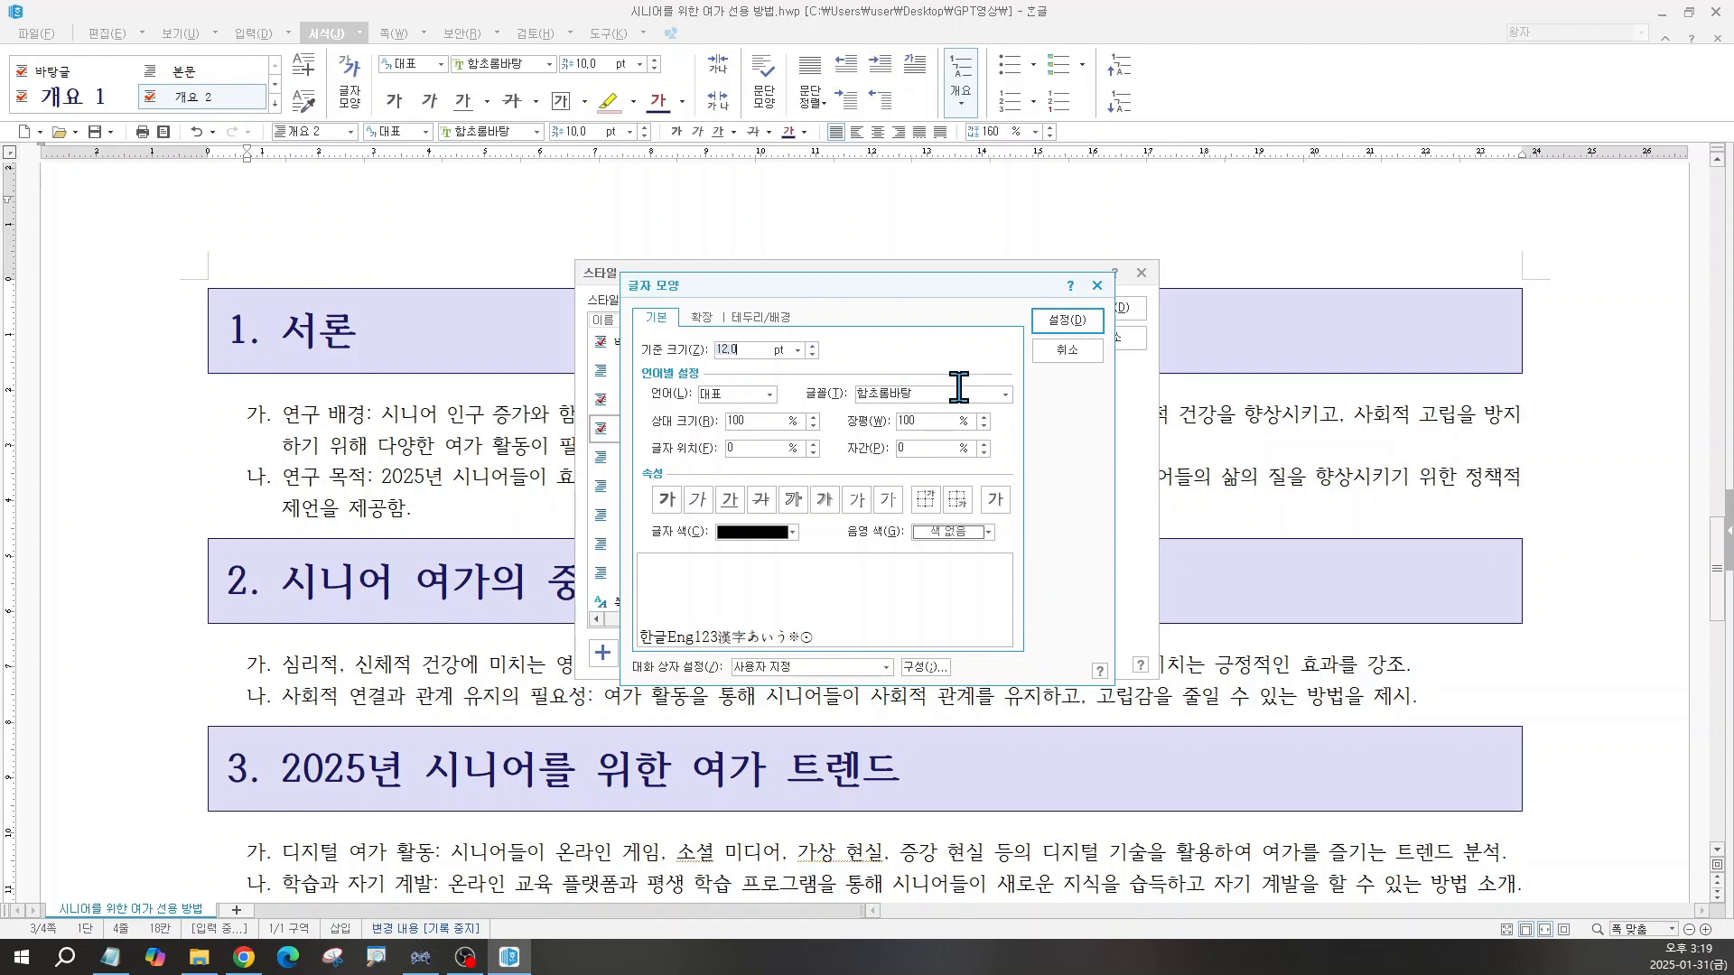
Step: Change the 개요 2 style's font to 경기천년제목 Bold and apply the style changes
{"action": "left_click", "coordinate": [1005, 396]}
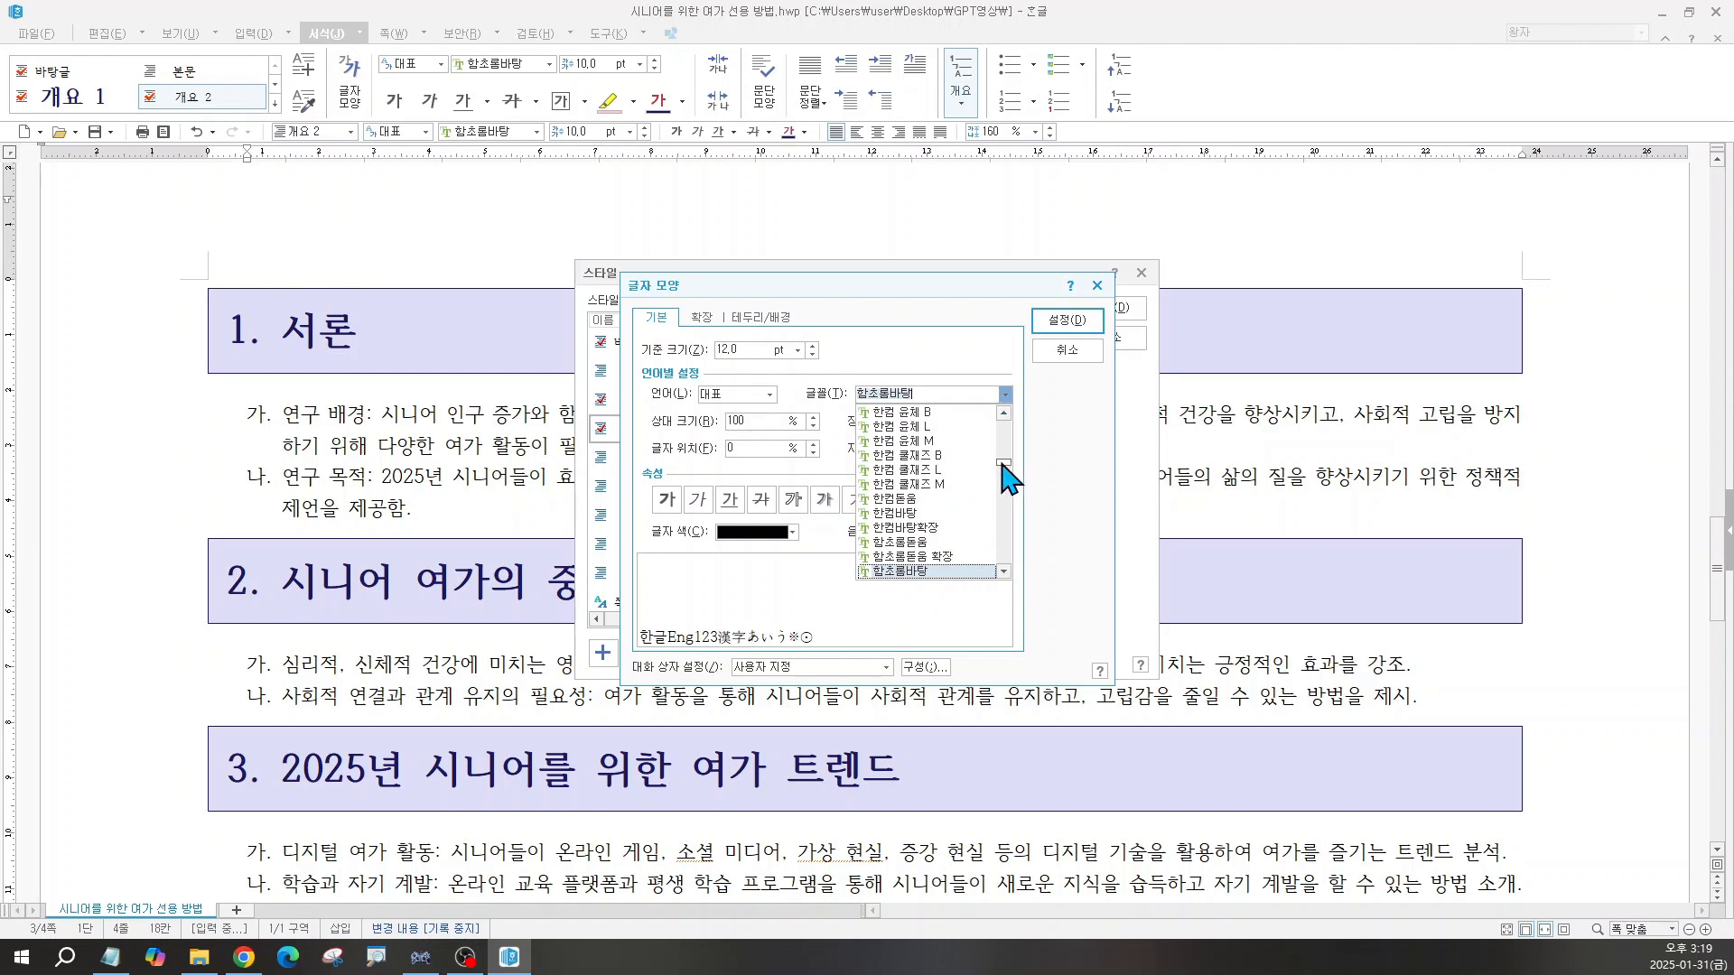
{"action": "left_click_drag", "start_coordinate": [1006, 462], "coordinate": [983, 421]}
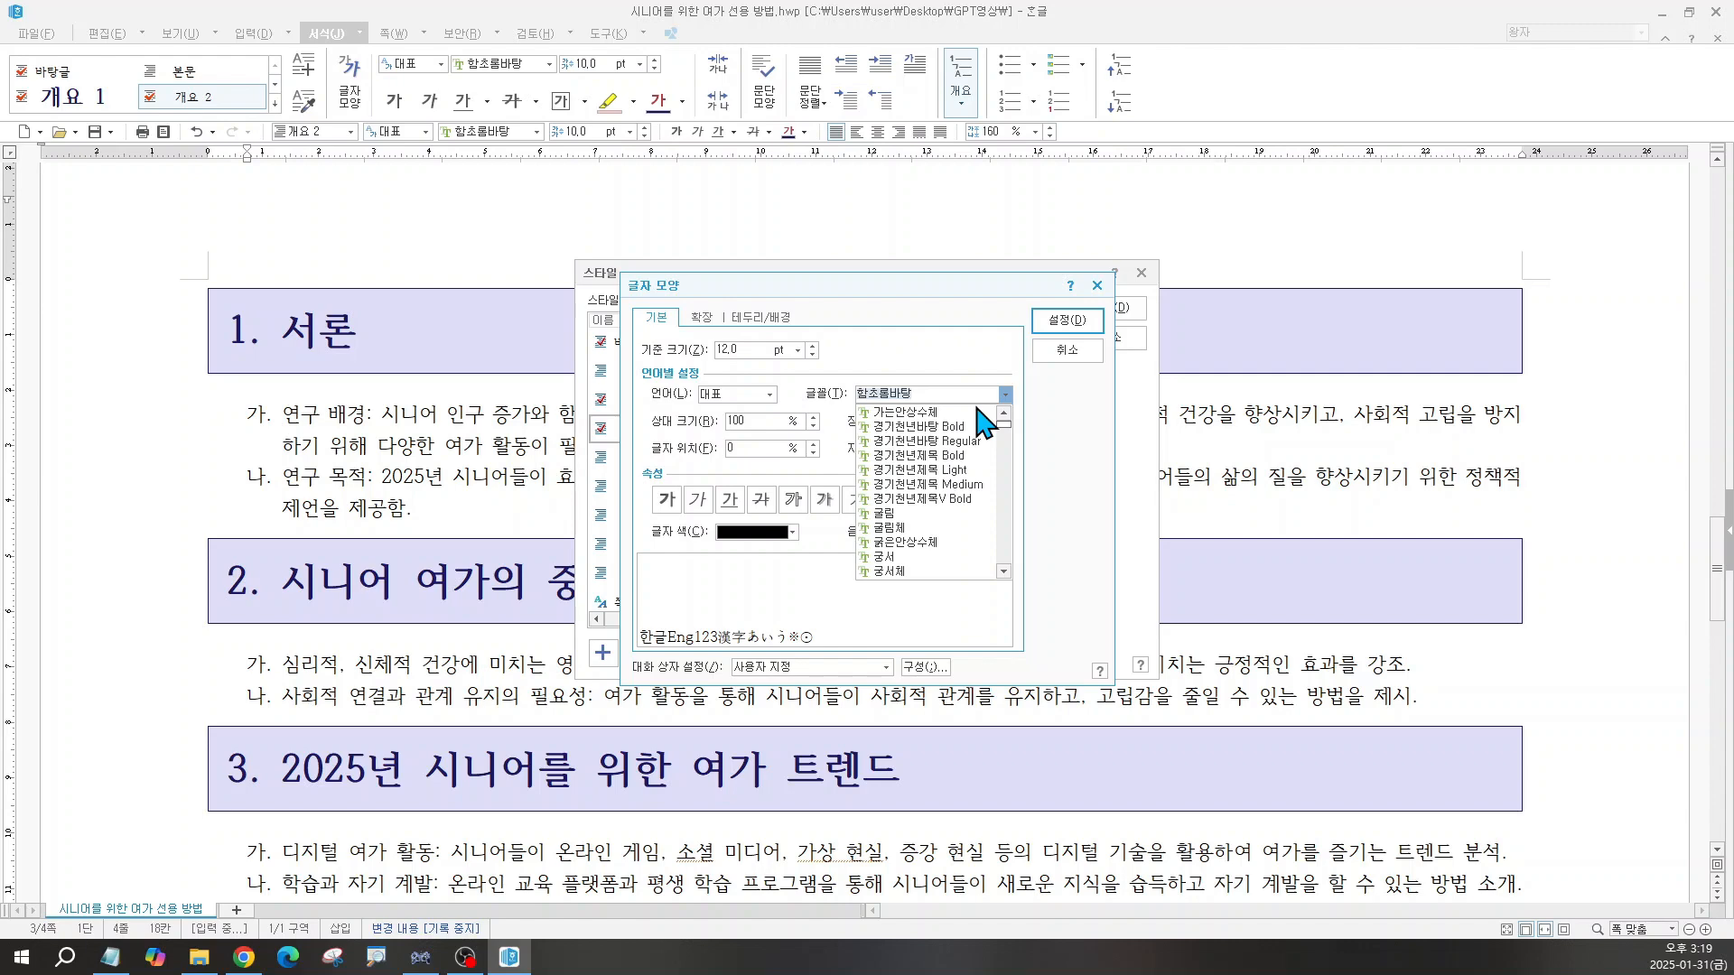
{"action": "left_click", "coordinate": [972, 455]}
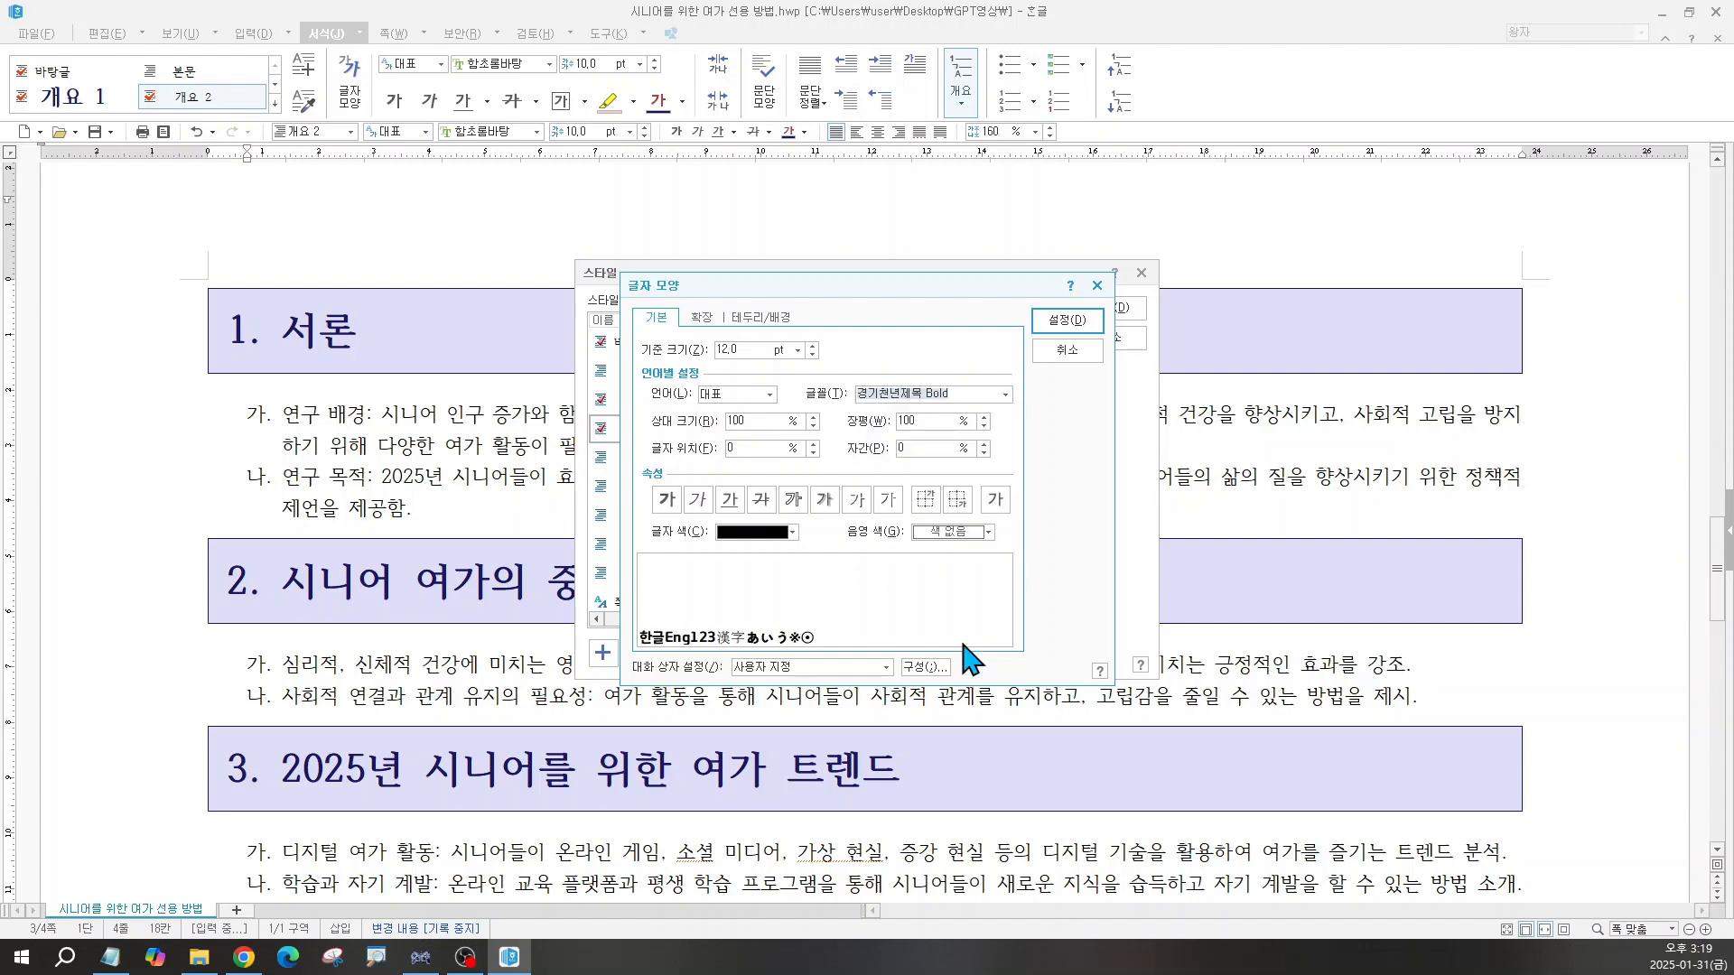
{"action": "left_click", "coordinate": [1057, 323]}
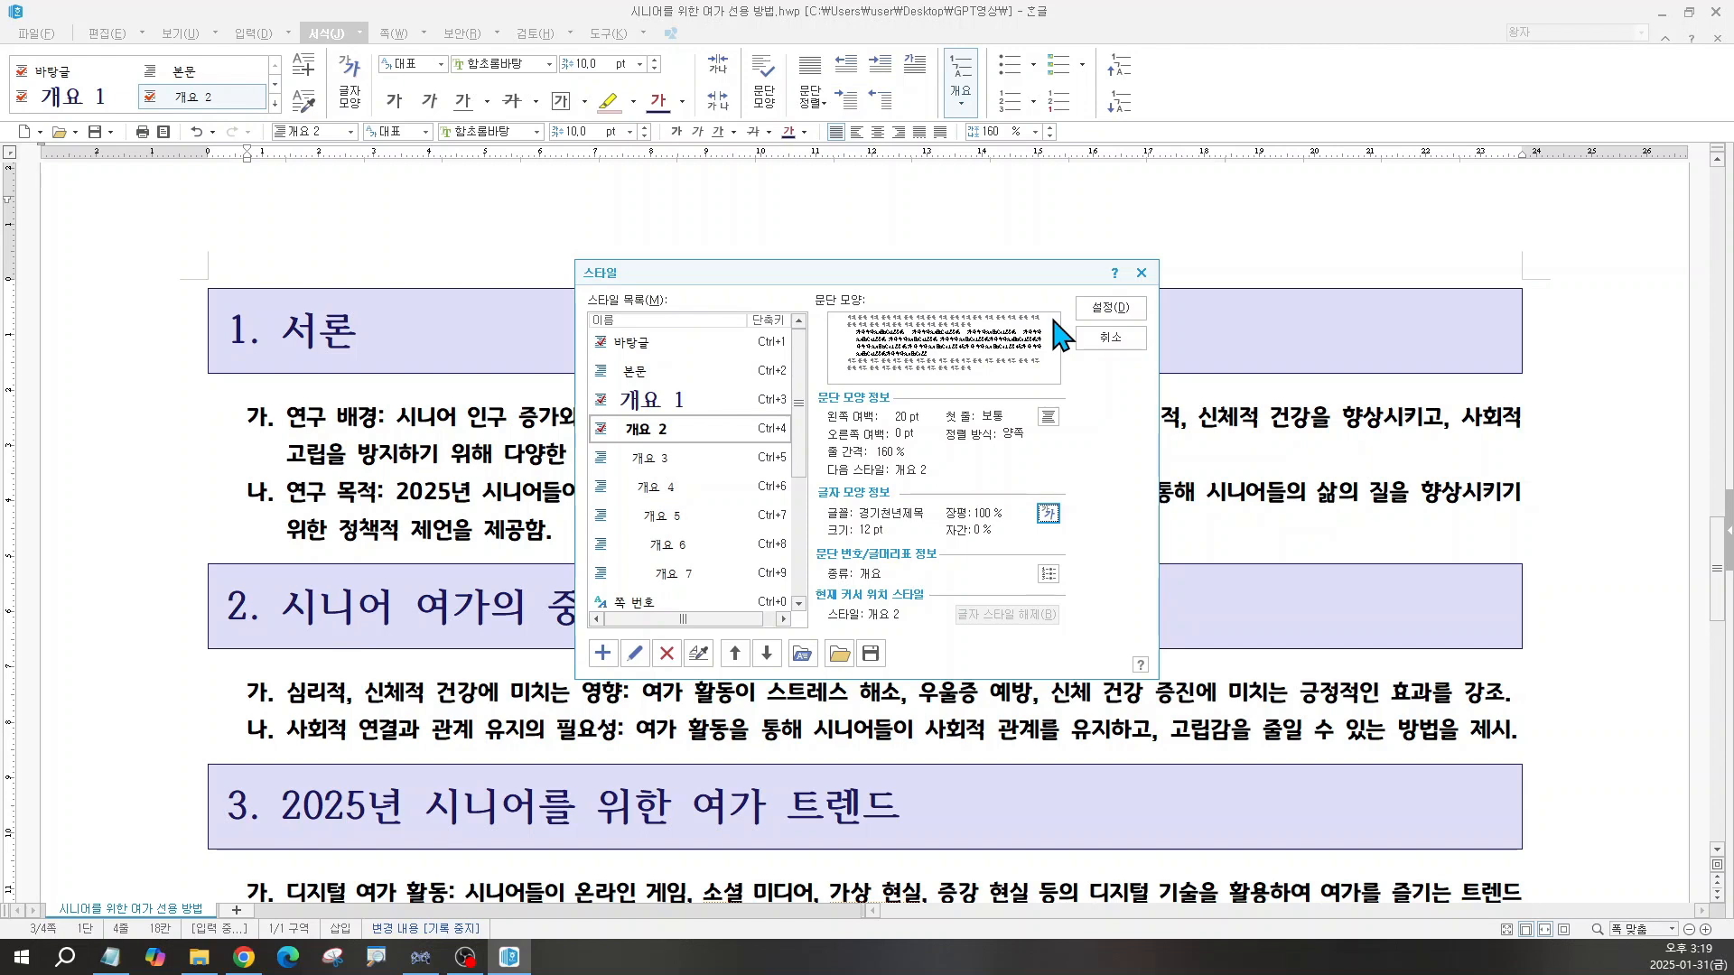
{"action": "left_click", "coordinate": [1110, 308]}
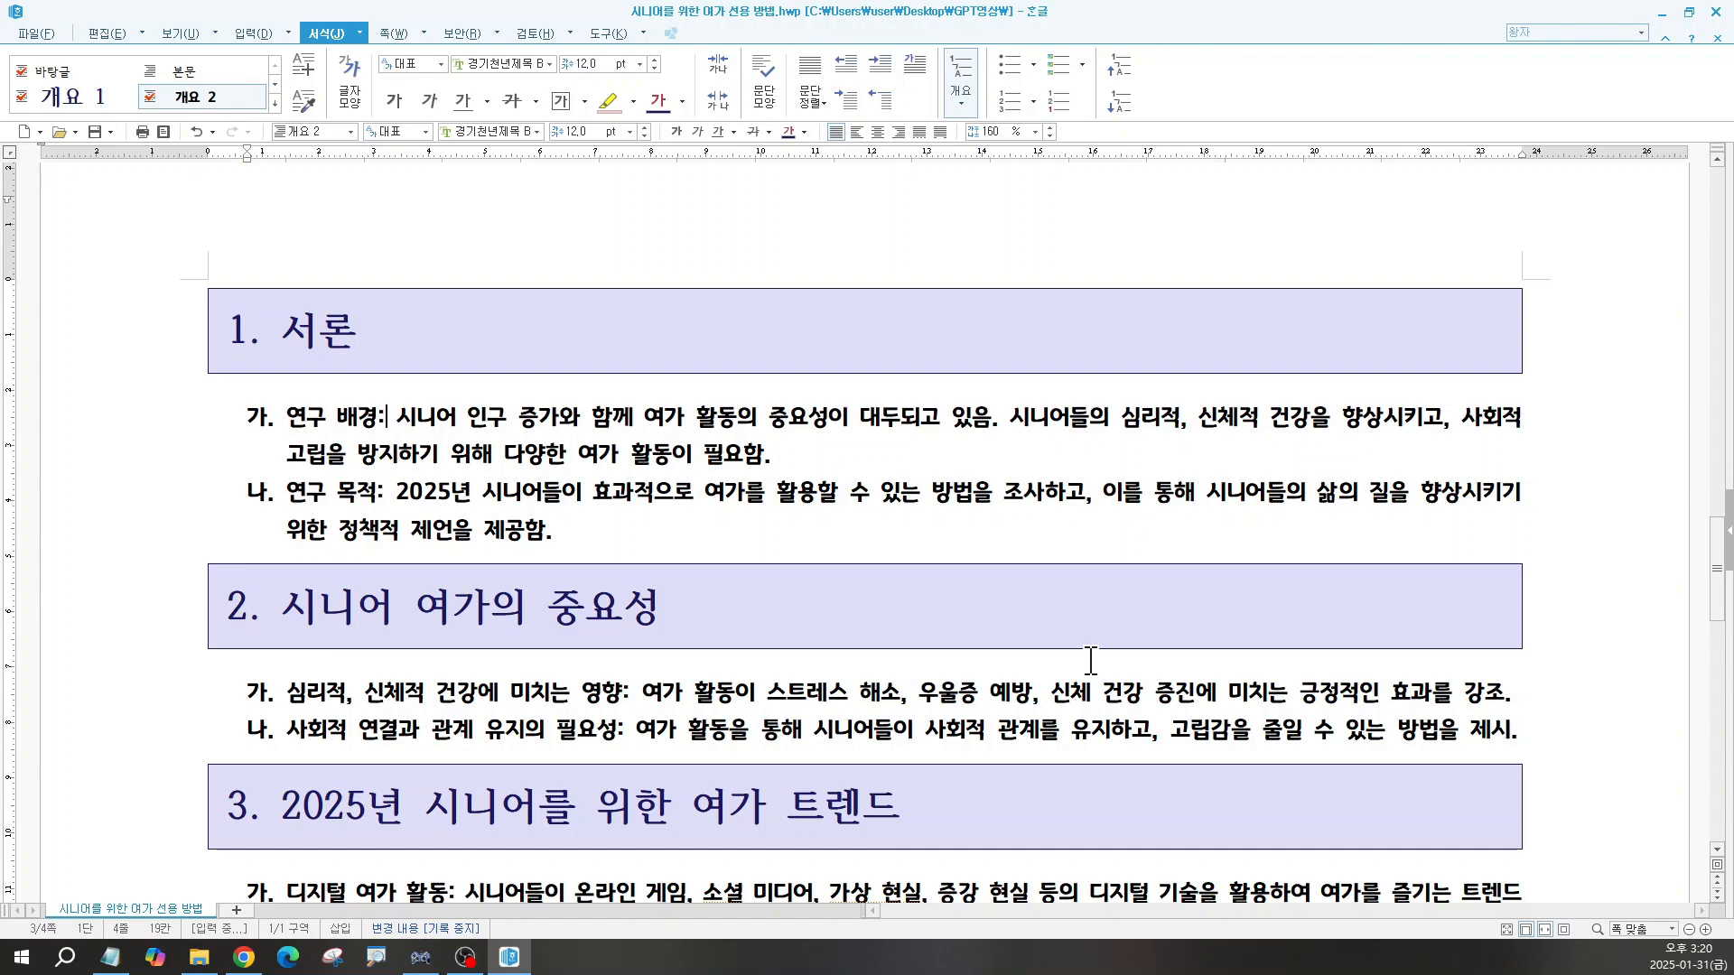
Step: Review the restyled document from the closing section back through the table of contents to the cover page
{"action": "scroll", "coordinate": [1075, 664], "scroll_direction": "down", "scroll_amount": 10}
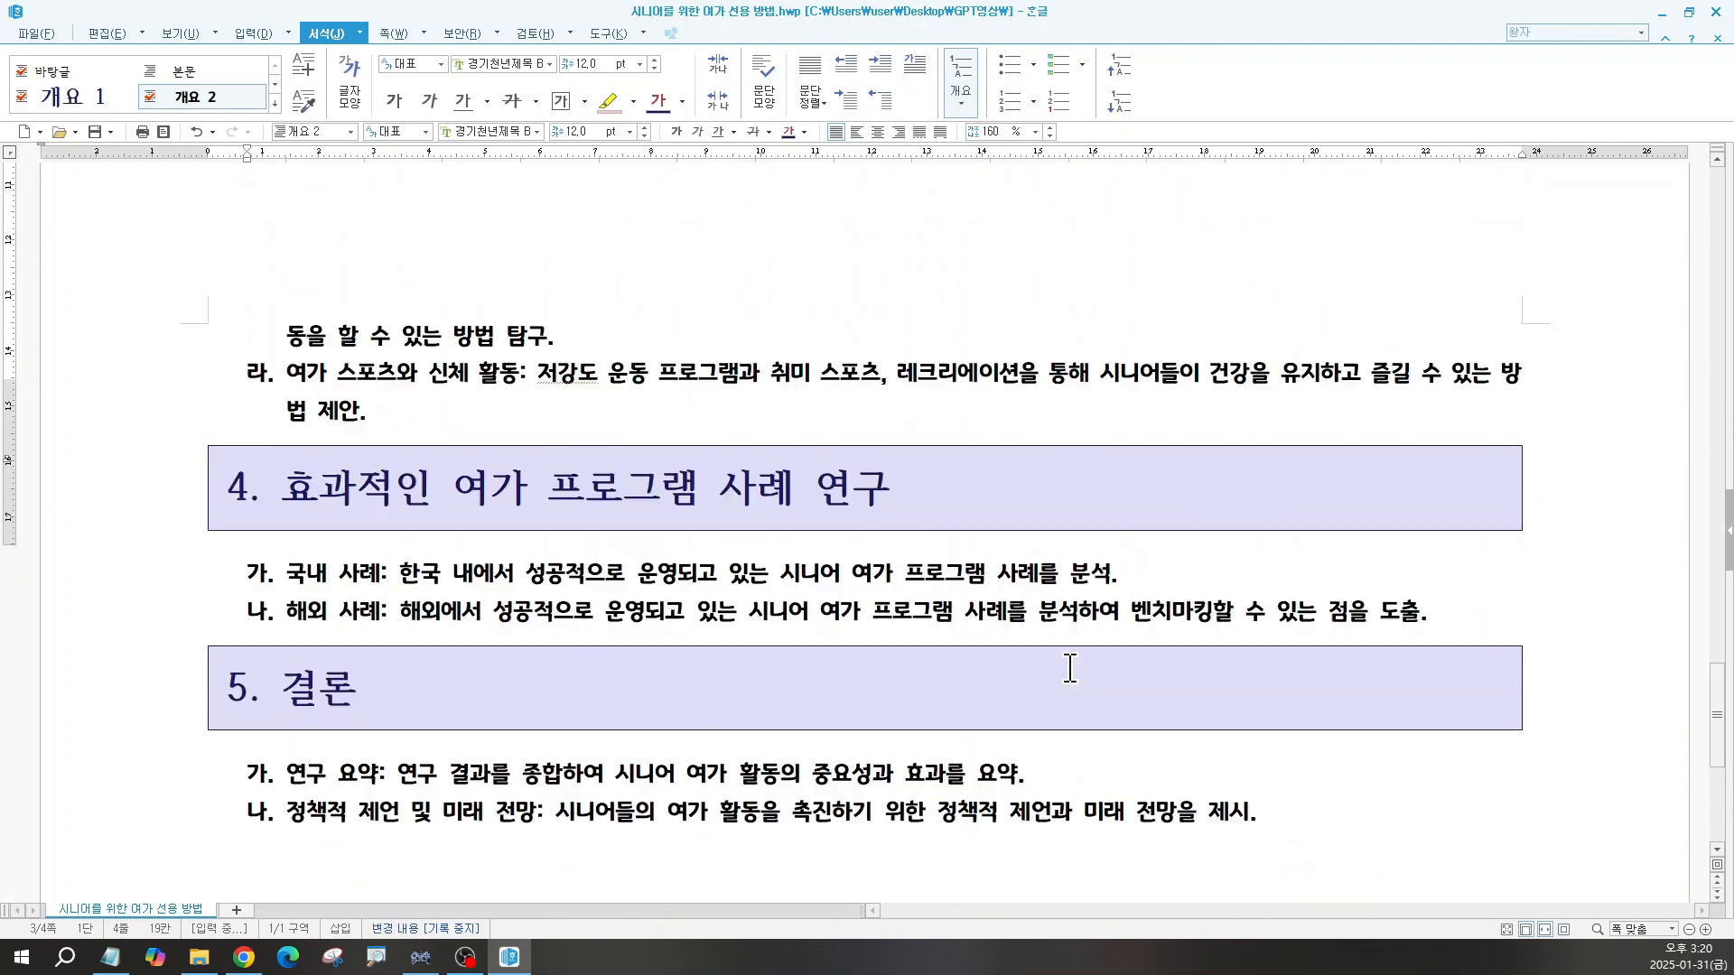
{"action": "scroll", "coordinate": [1071, 668], "scroll_direction": "down", "scroll_amount": 5}
{"action": "scroll", "coordinate": [1070, 669], "scroll_direction": "up", "scroll_amount": 10}
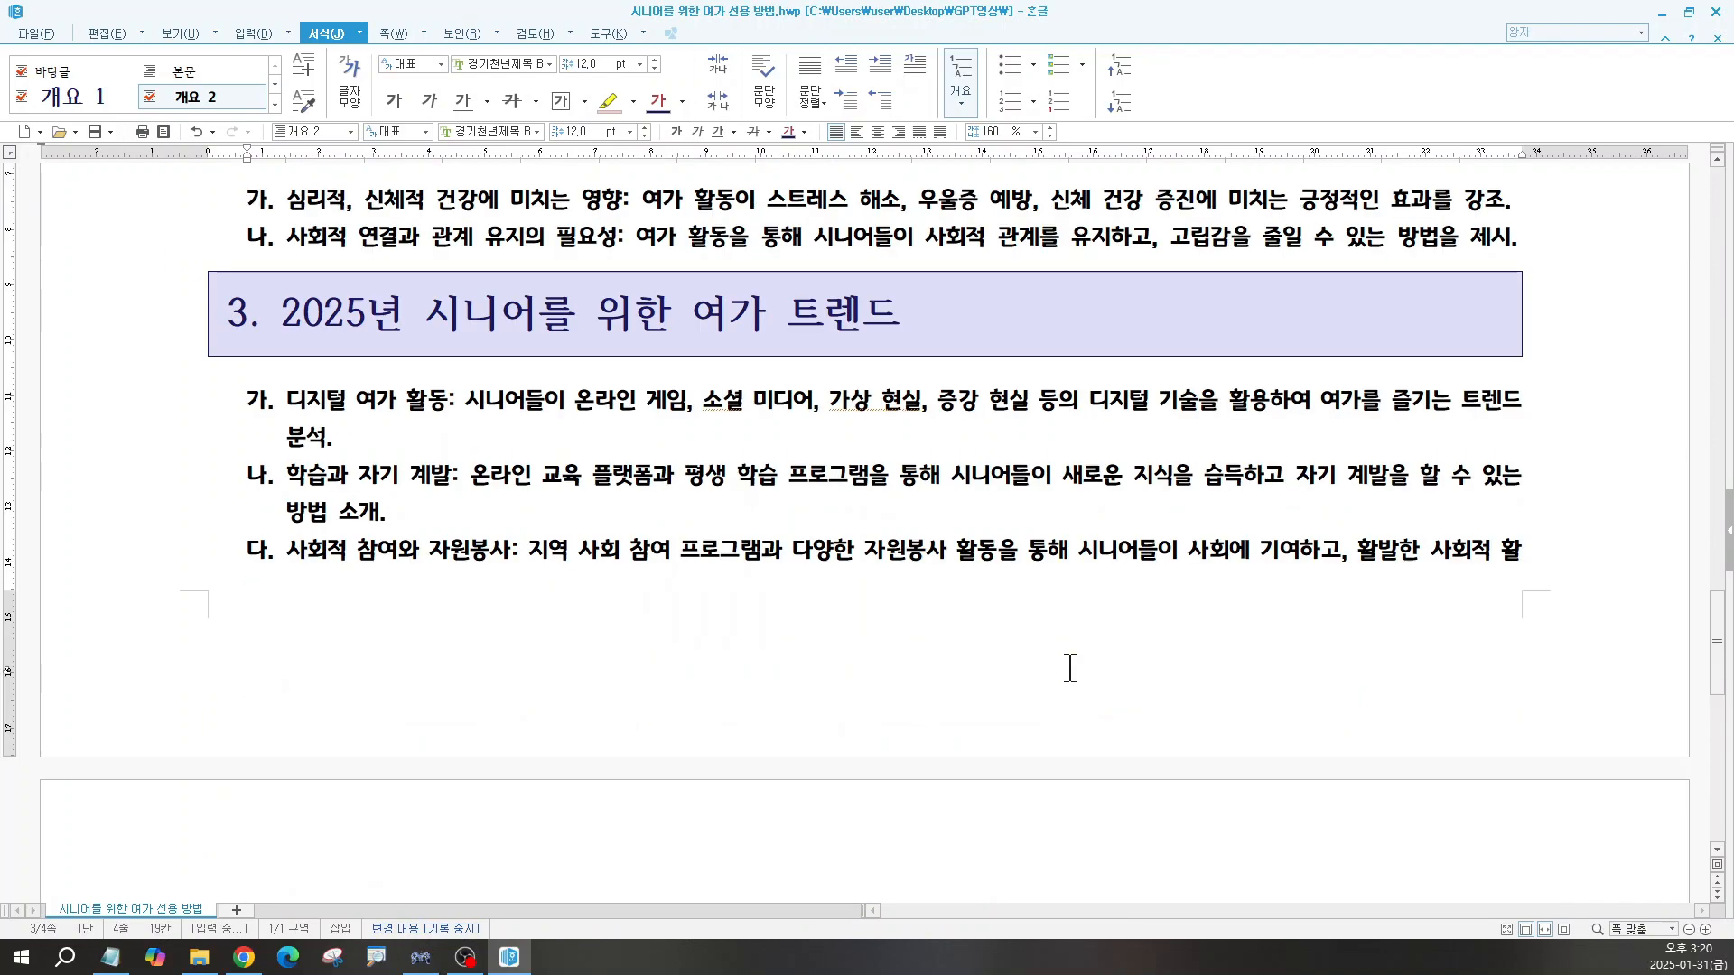
{"action": "scroll", "coordinate": [1070, 669], "scroll_direction": "up", "scroll_amount": 10}
{"action": "scroll", "coordinate": [1070, 668], "scroll_direction": "up", "scroll_amount": 5}
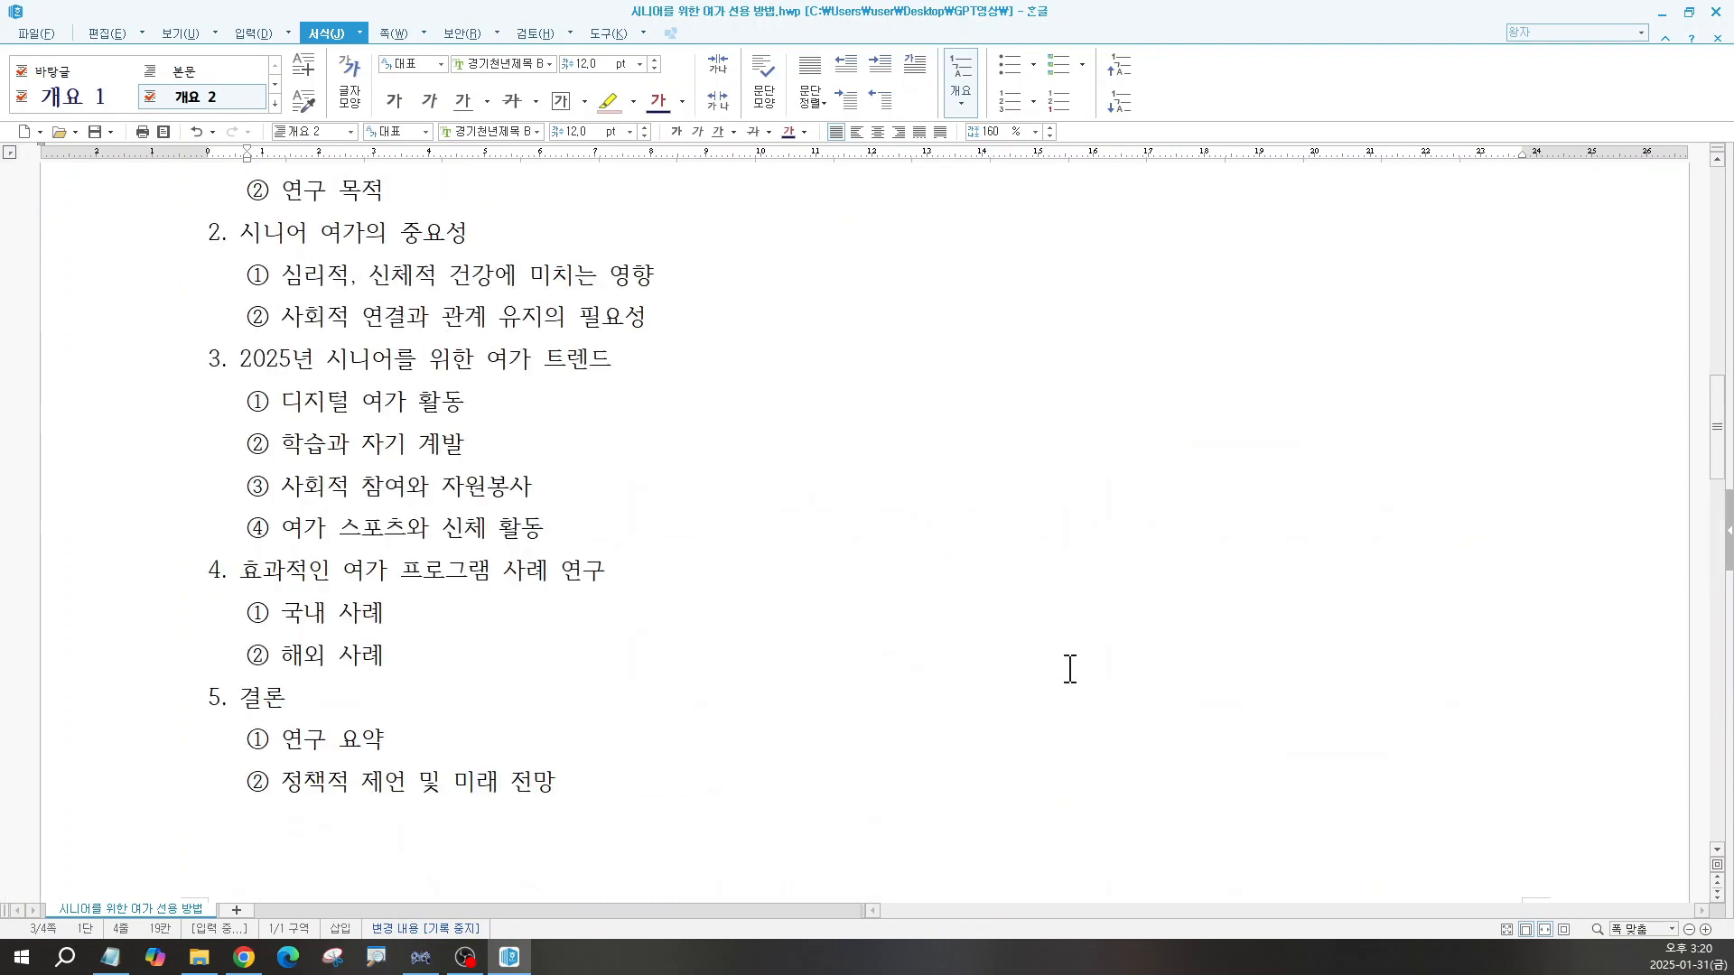
{"action": "scroll", "coordinate": [1070, 668], "scroll_direction": "up", "scroll_amount": 10}
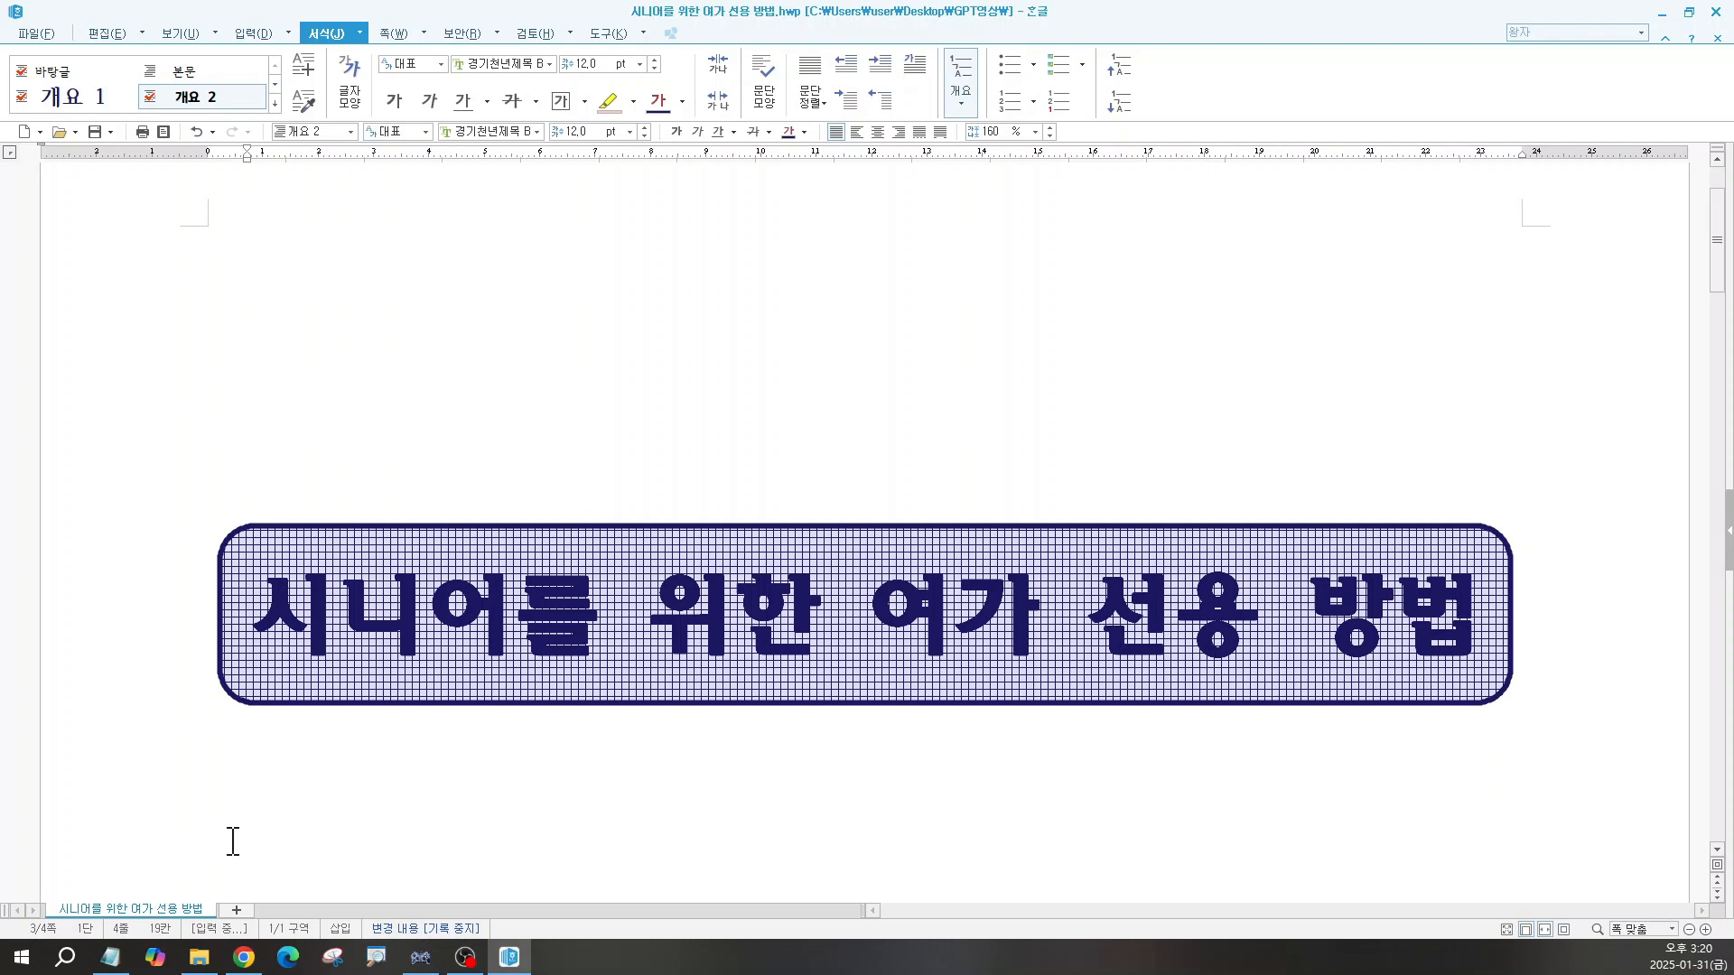
Step: Switch to the Edge browser and search Naver for 언스플래쉬
{"action": "left_click", "coordinate": [288, 960]}
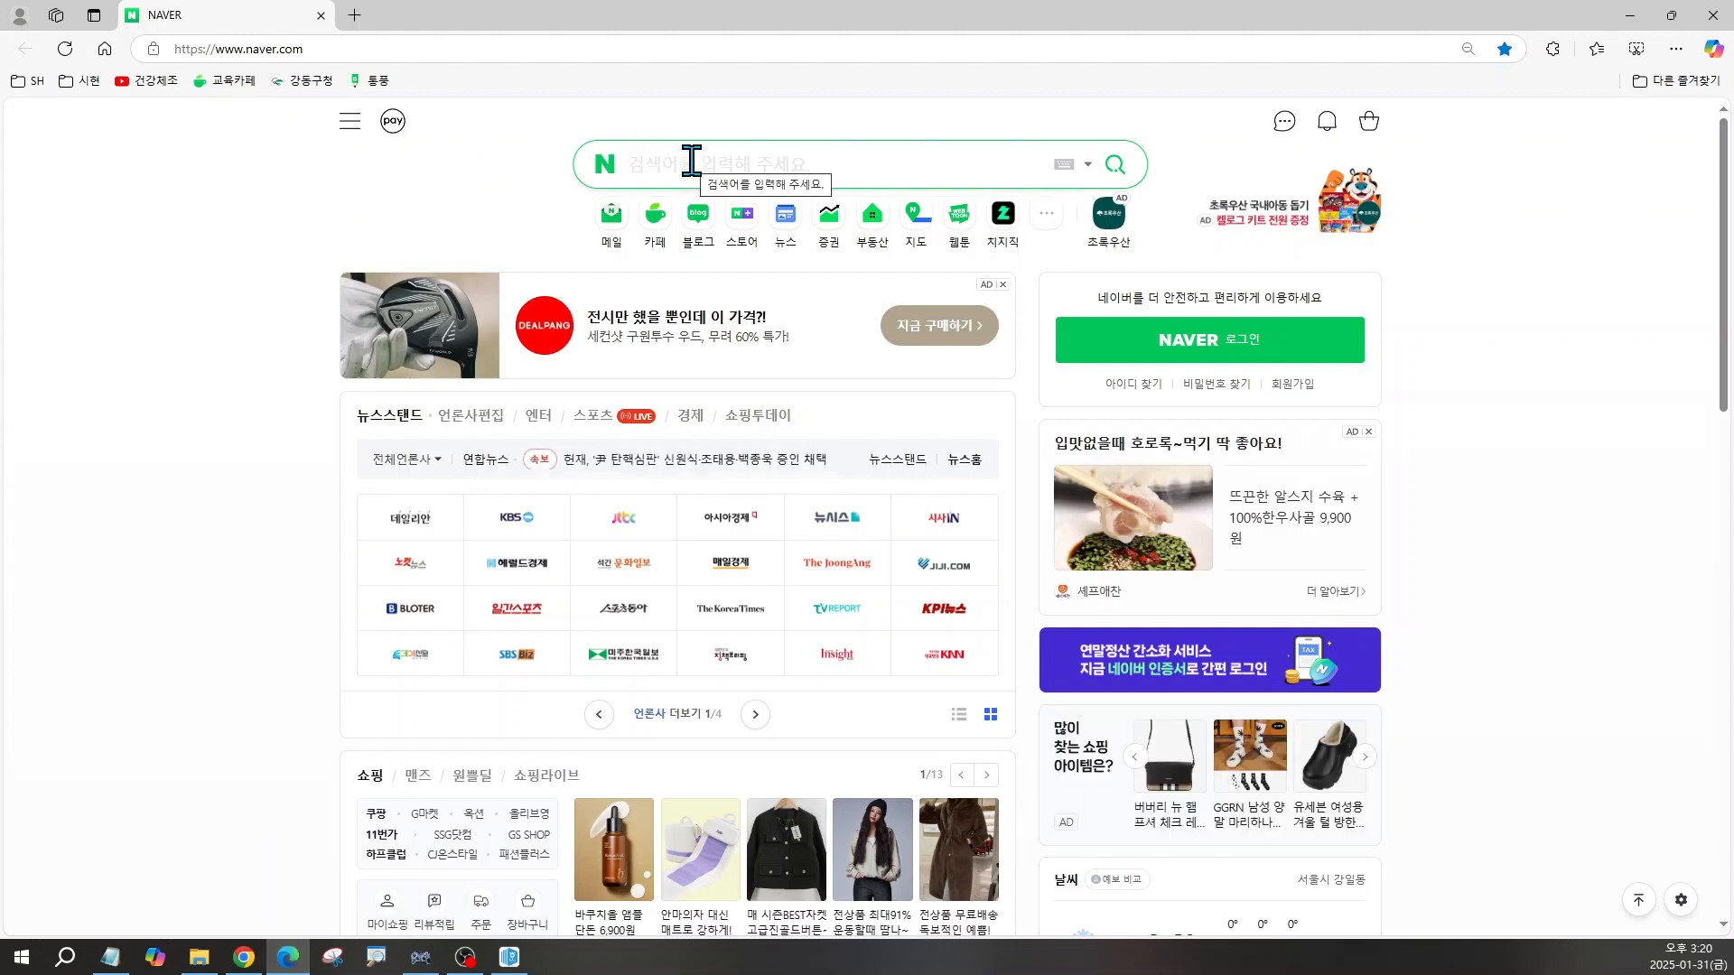
{"action": "left_click", "coordinate": [687, 161]}
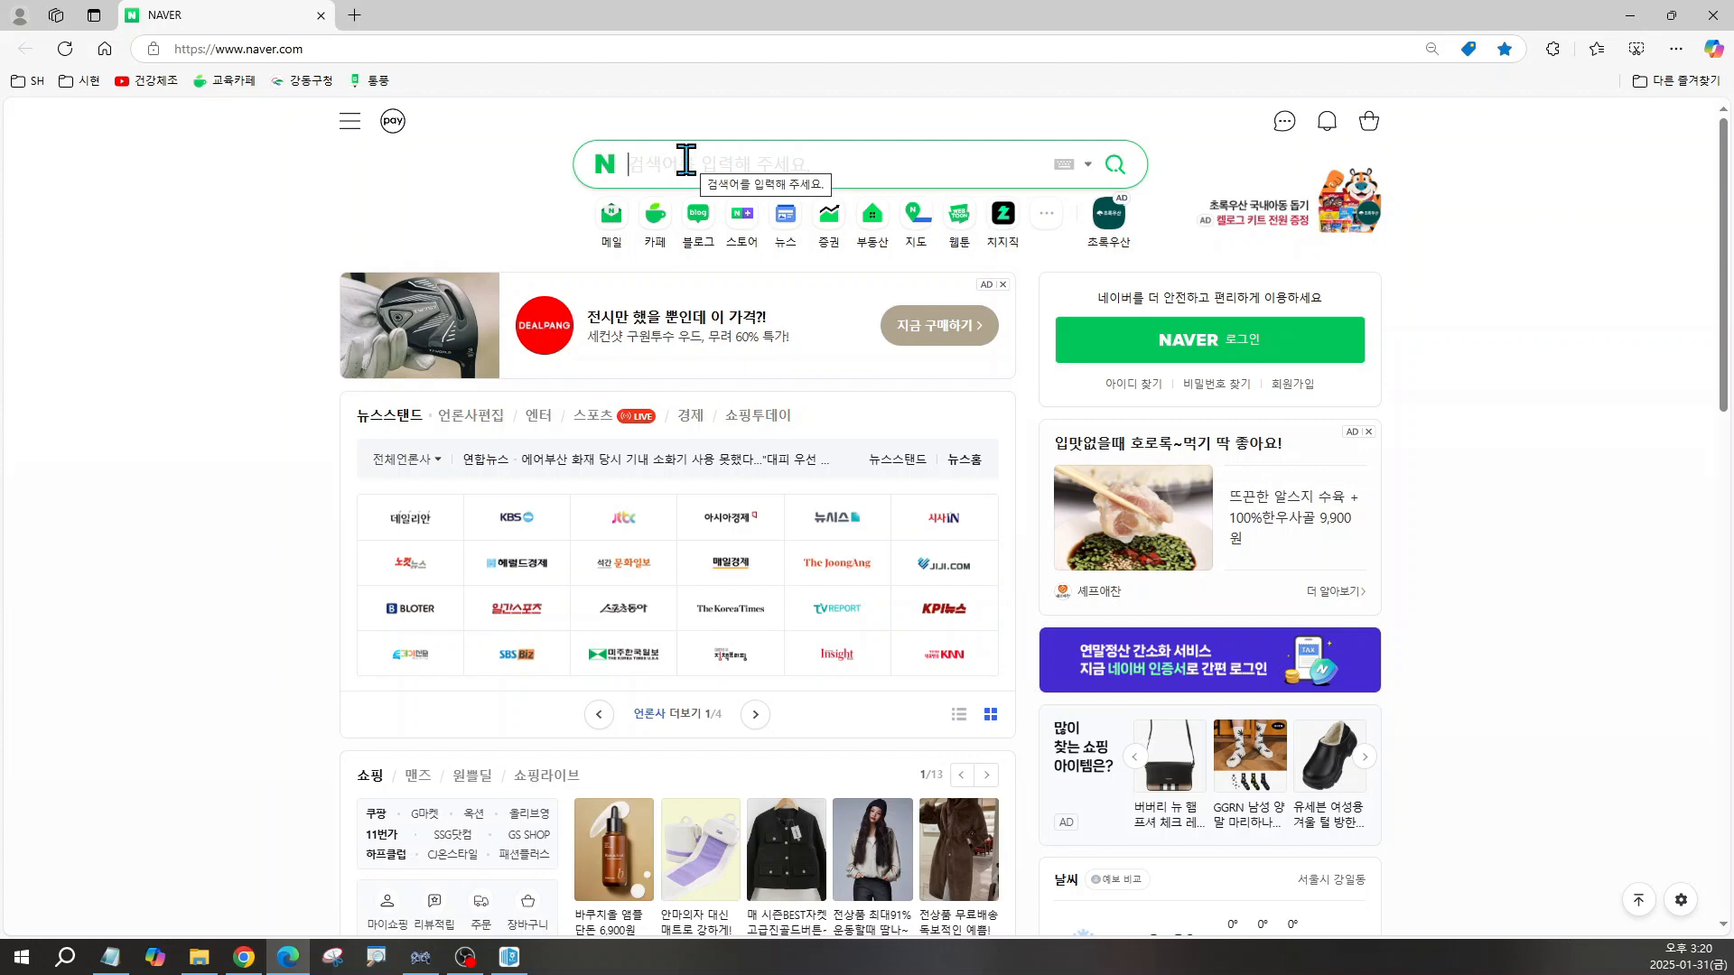
{"action": "type", "text": "D"}
{"action": "key", "text": "BackSpace"}
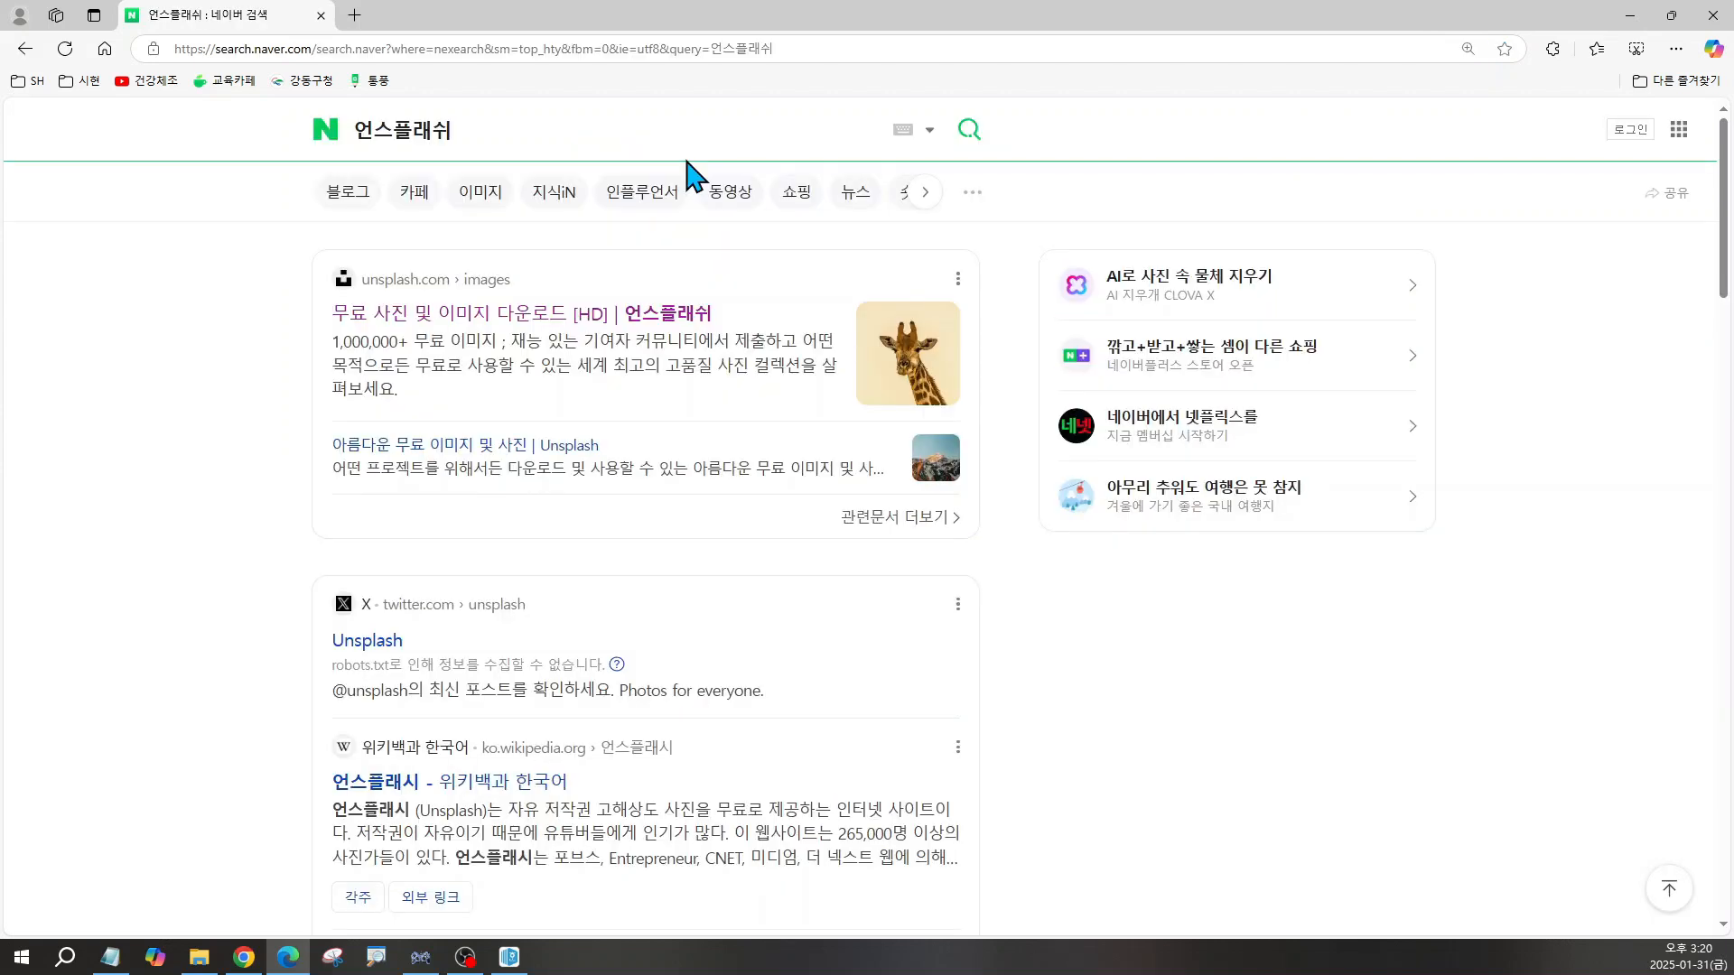
Step: Open the Unsplash free photo and image download result in a new tab
{"action": "left_click", "coordinate": [465, 321]}
{"action": "key", "text": "ctrl"}
{"action": "key", "text": "ctrl"}
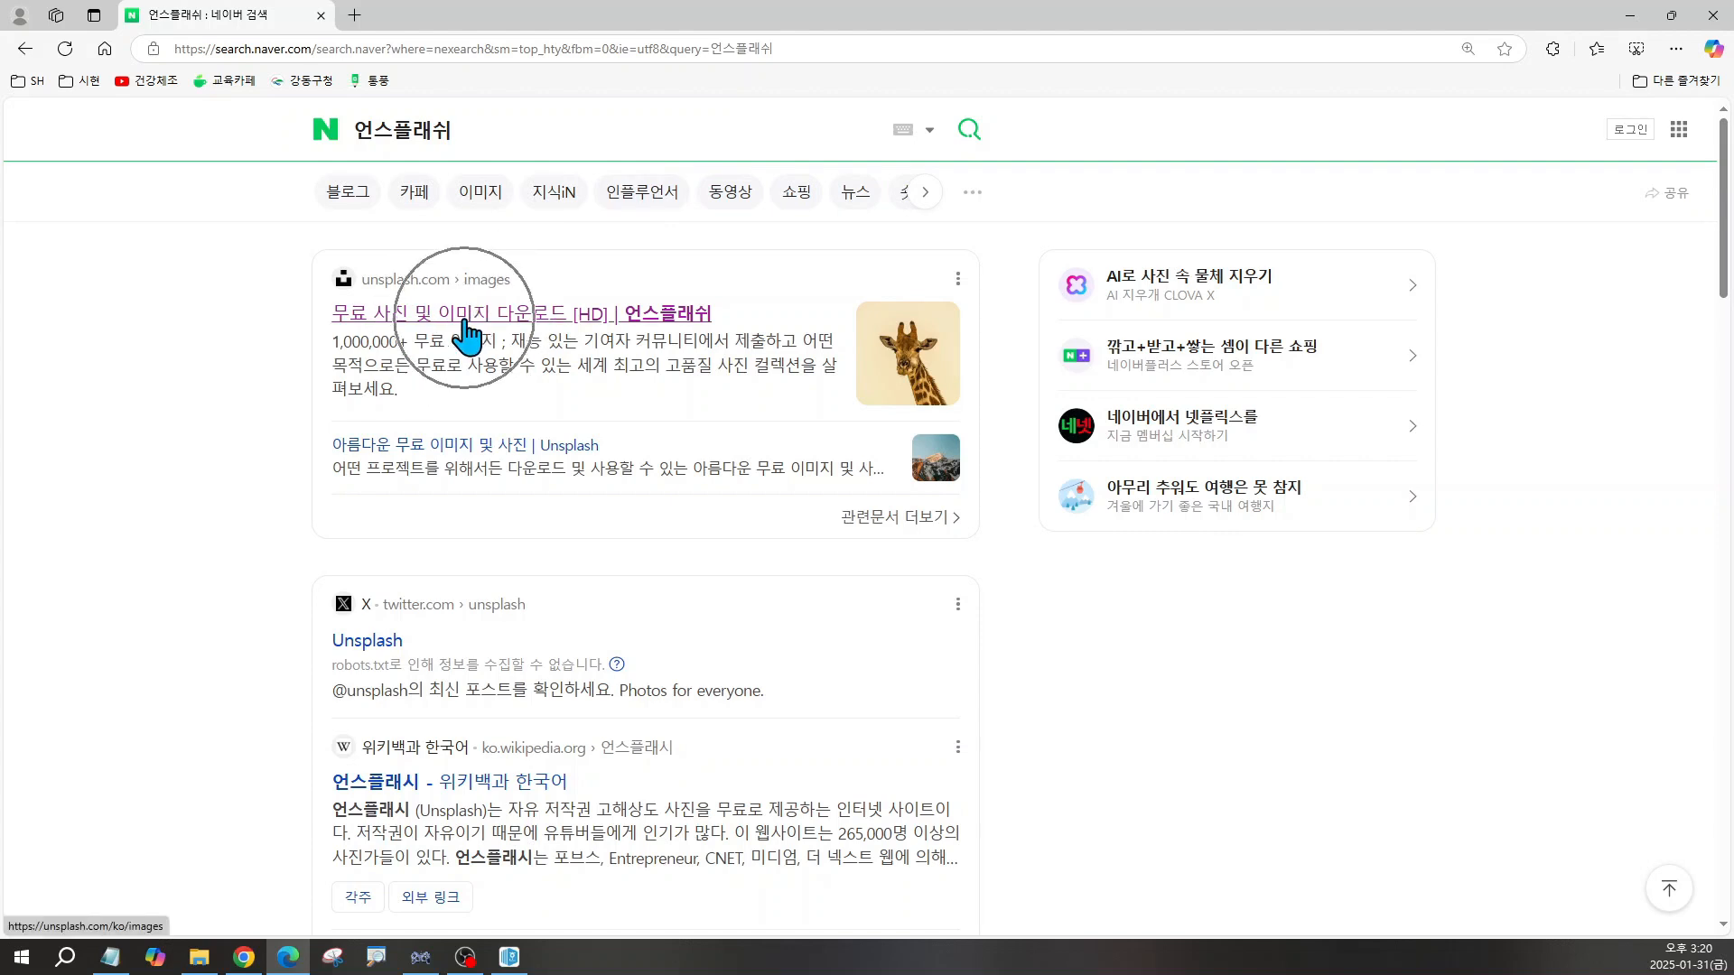
{"action": "key", "text": "ctrl"}
{"action": "key", "text": "ctrl"}
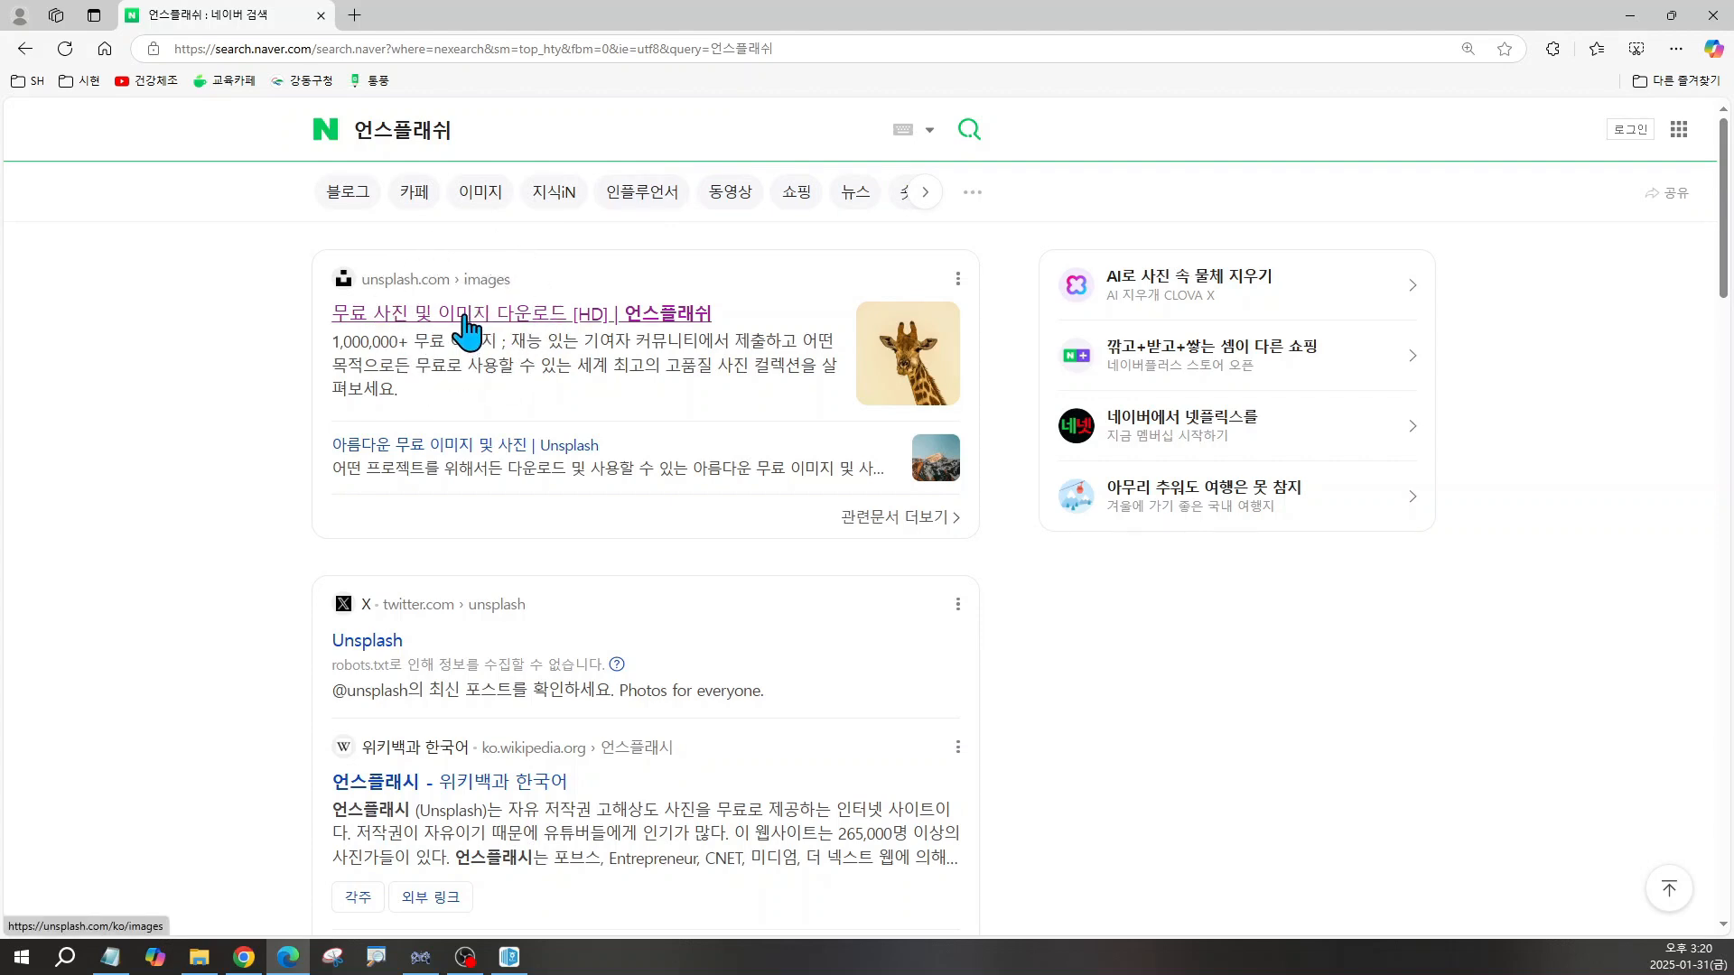
{"action": "key", "text": "ctrl"}
{"action": "left_click", "coordinate": [465, 323]}
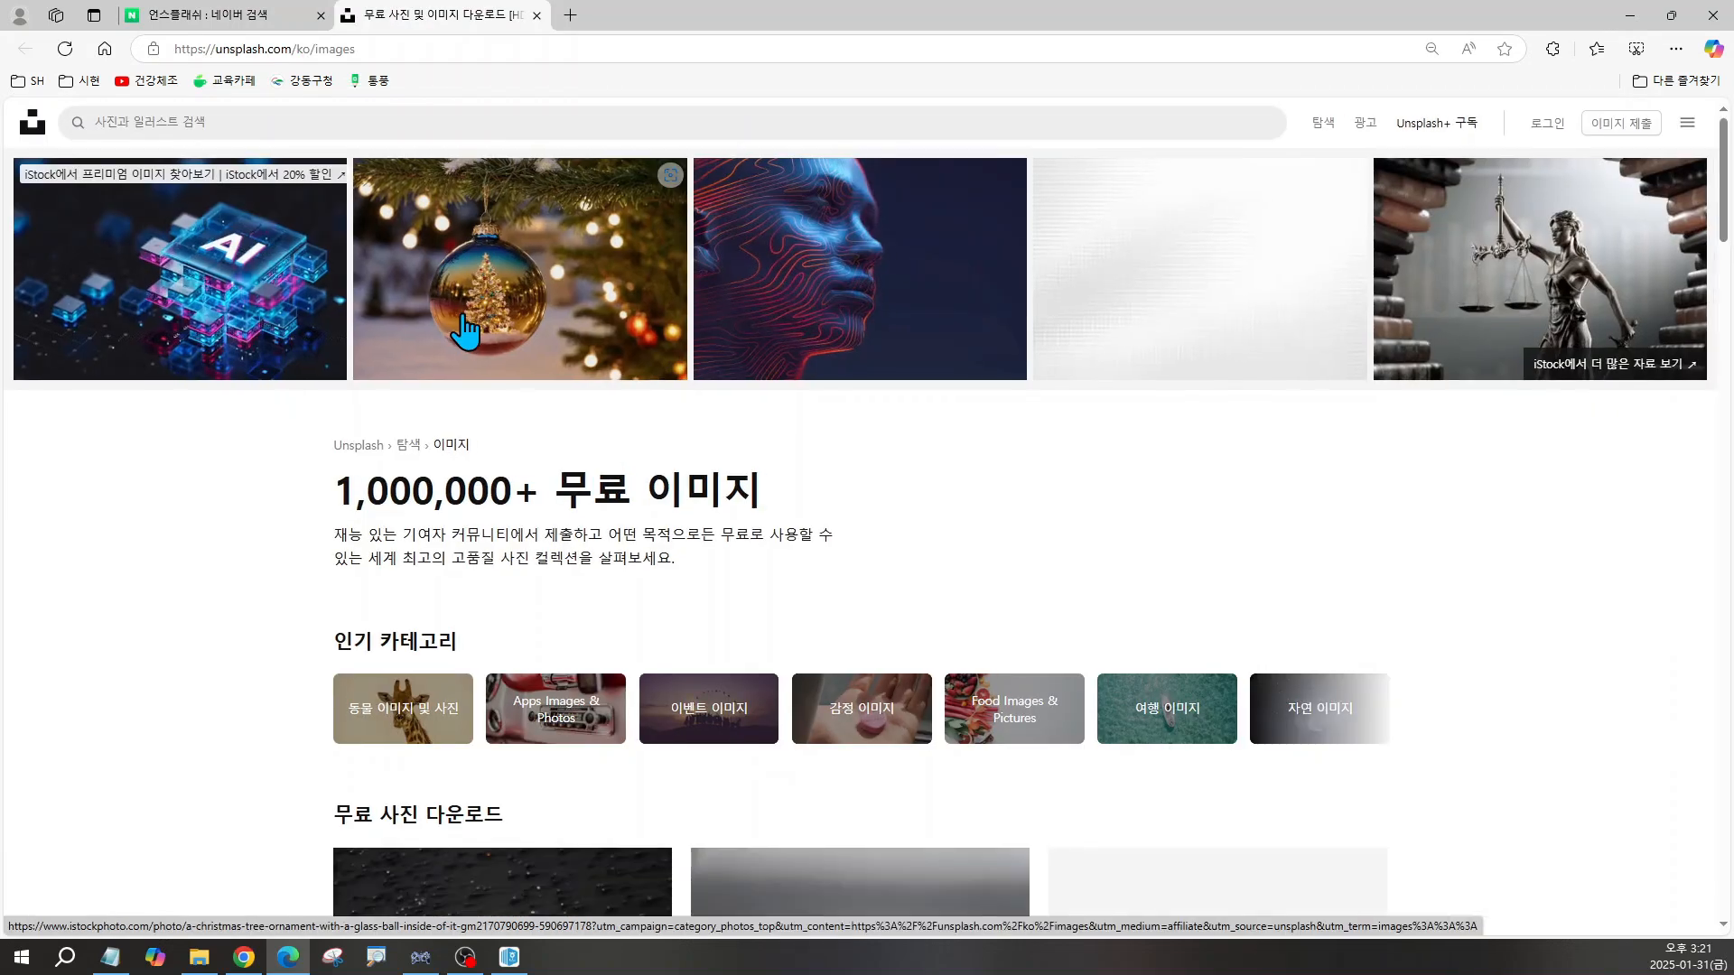
Step: Search Unsplash for images matching 시니어 여가선용
{"action": "key", "text": "ctrl"}
{"action": "key", "text": "ctrl"}
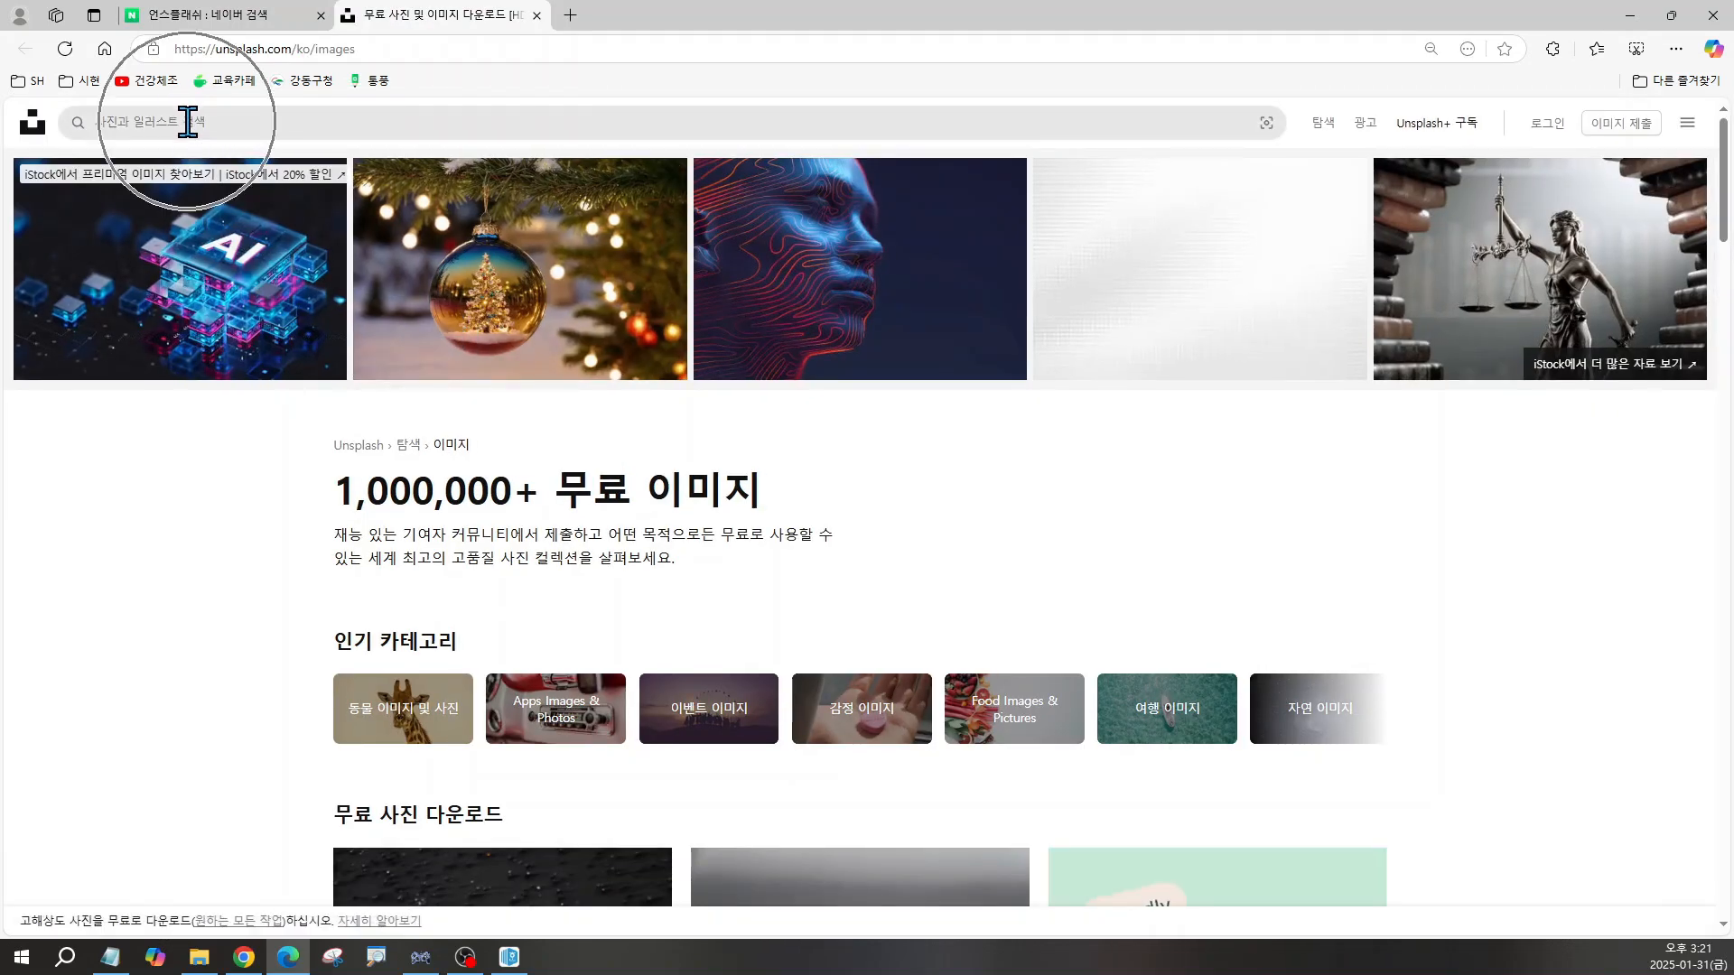
{"action": "left_click", "coordinate": [187, 121]}
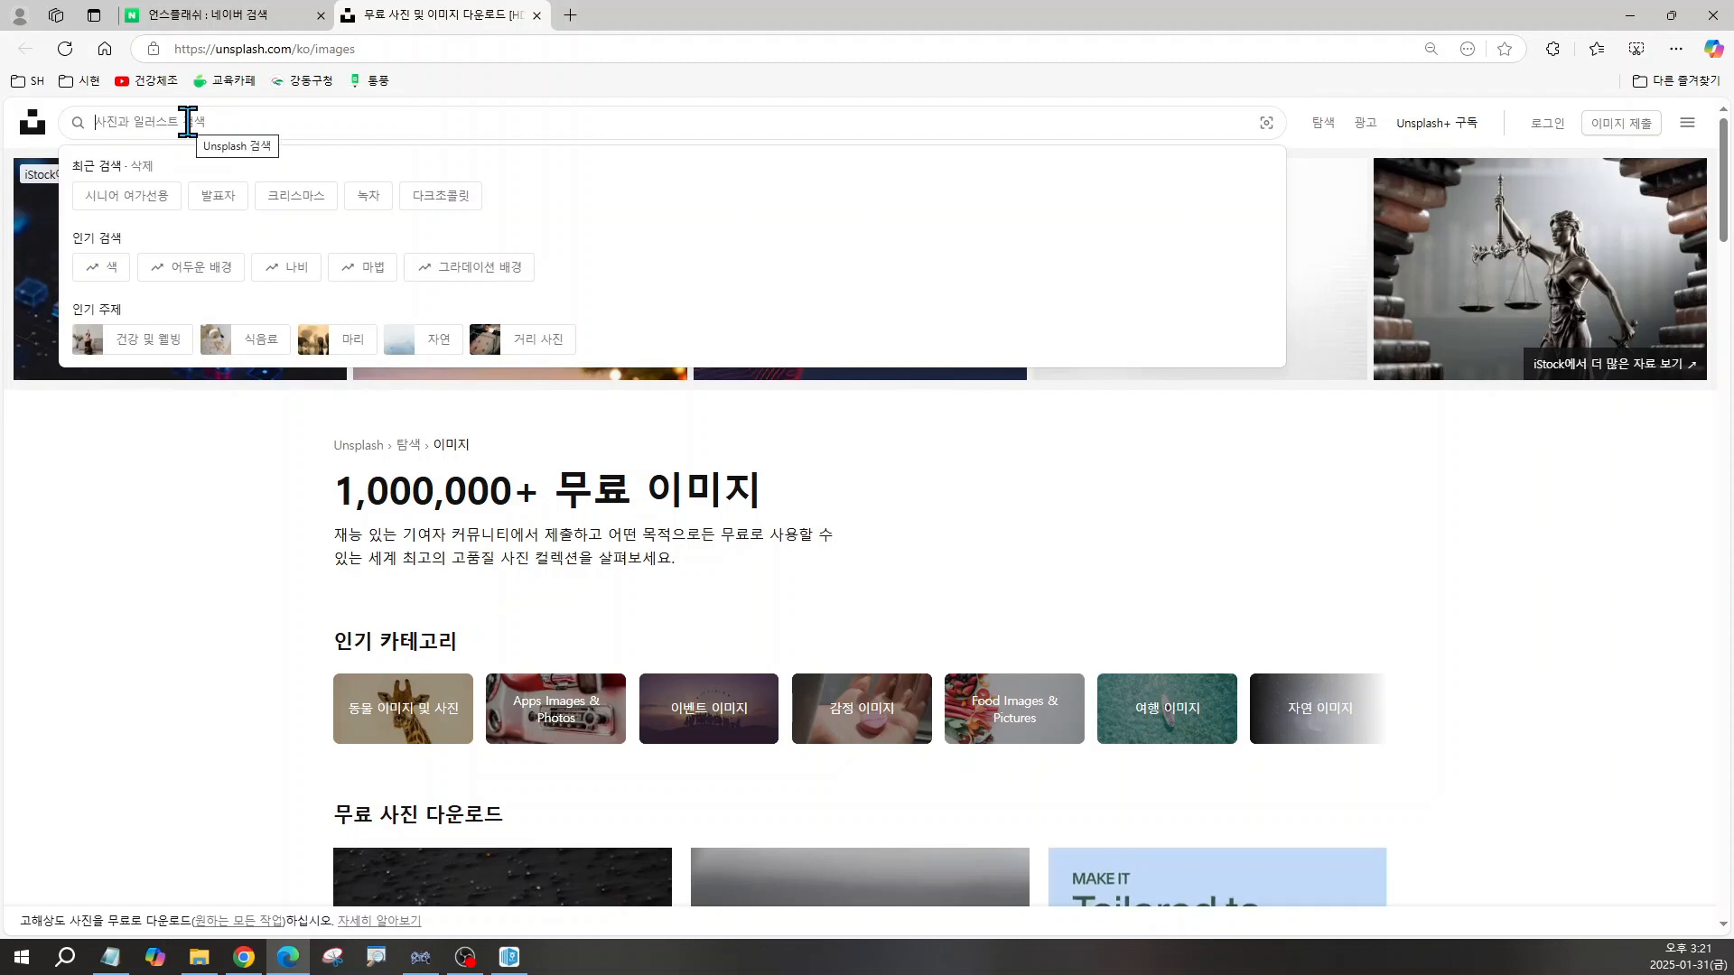
{"action": "type", "text": "시니어 예"}
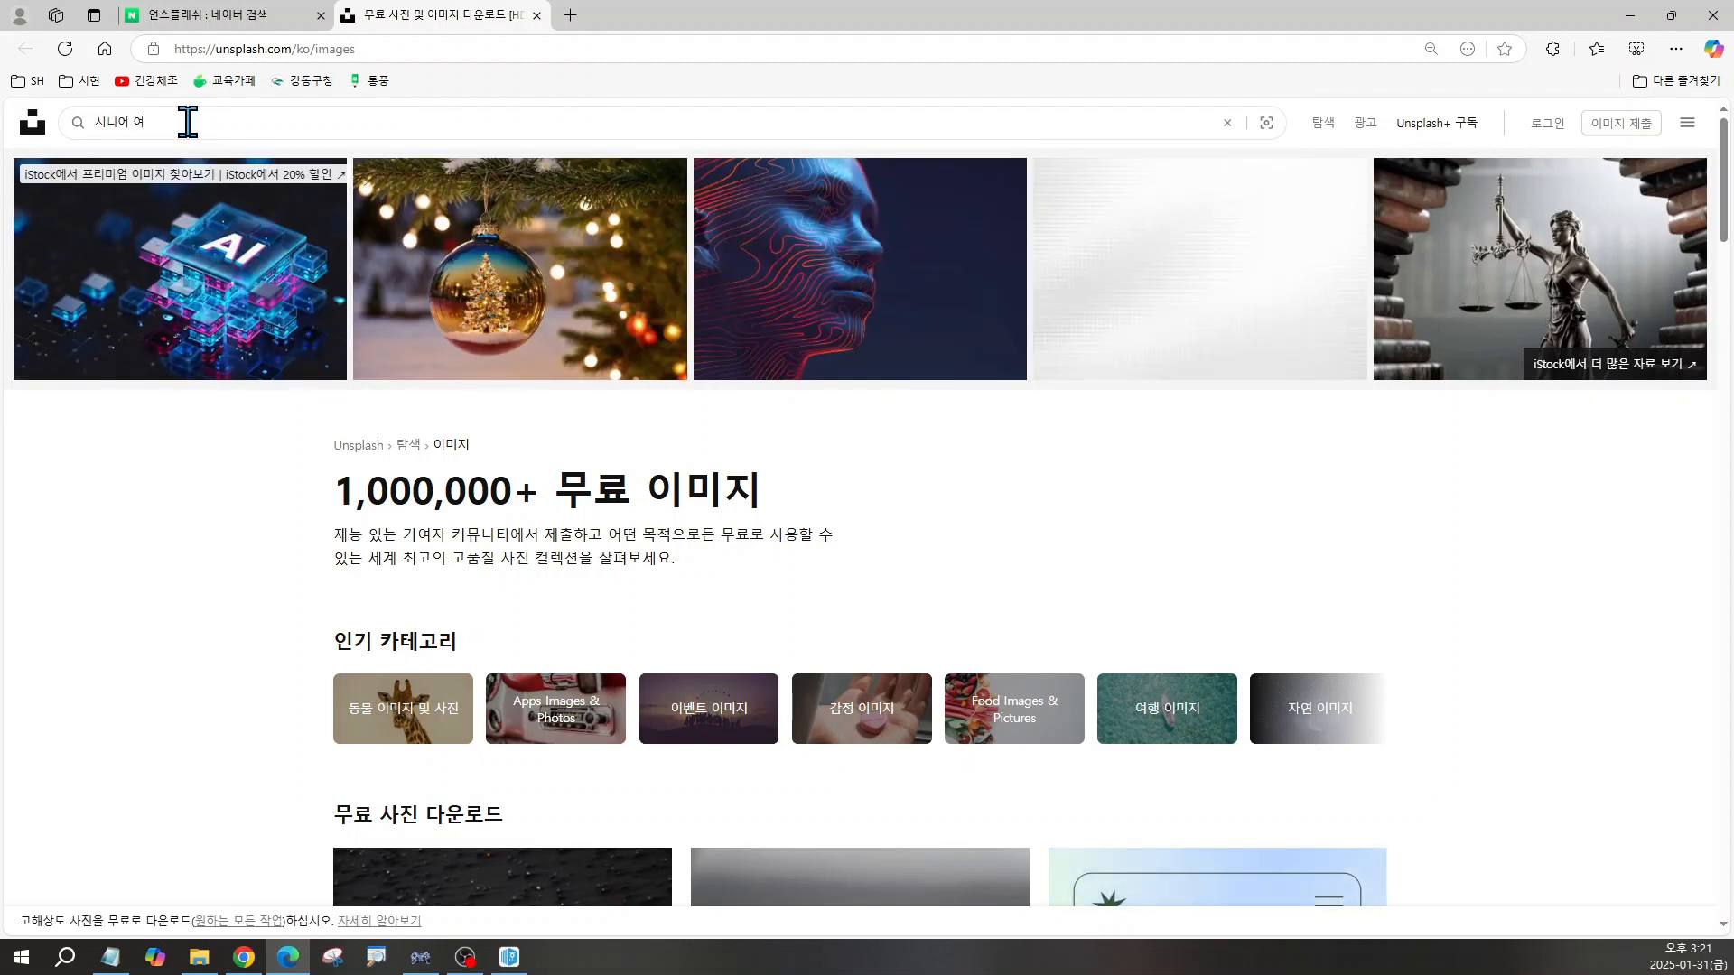
{"action": "type", "text": "가선용"}
{"action": "key", "text": "Return"}
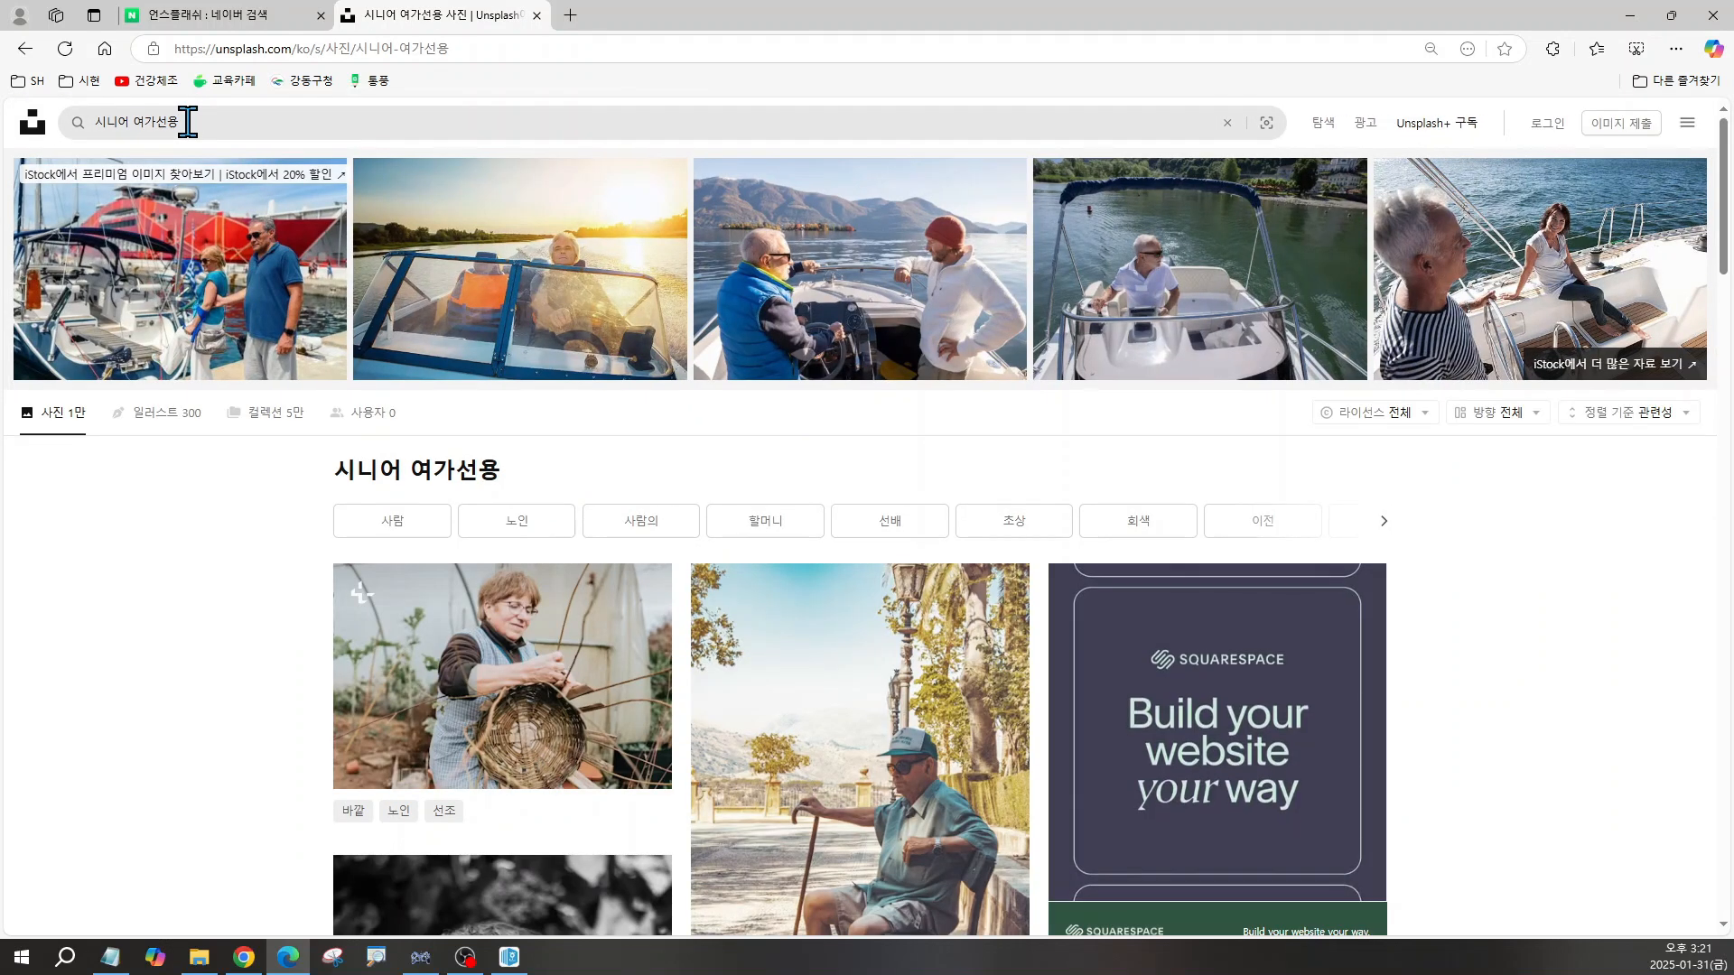
Step: Browse the 시니어 여가선용 photo results for a suitable free picture of seniors enjoying leisure
{"action": "scroll", "coordinate": [194, 220], "scroll_direction": "down", "scroll_amount": 8}
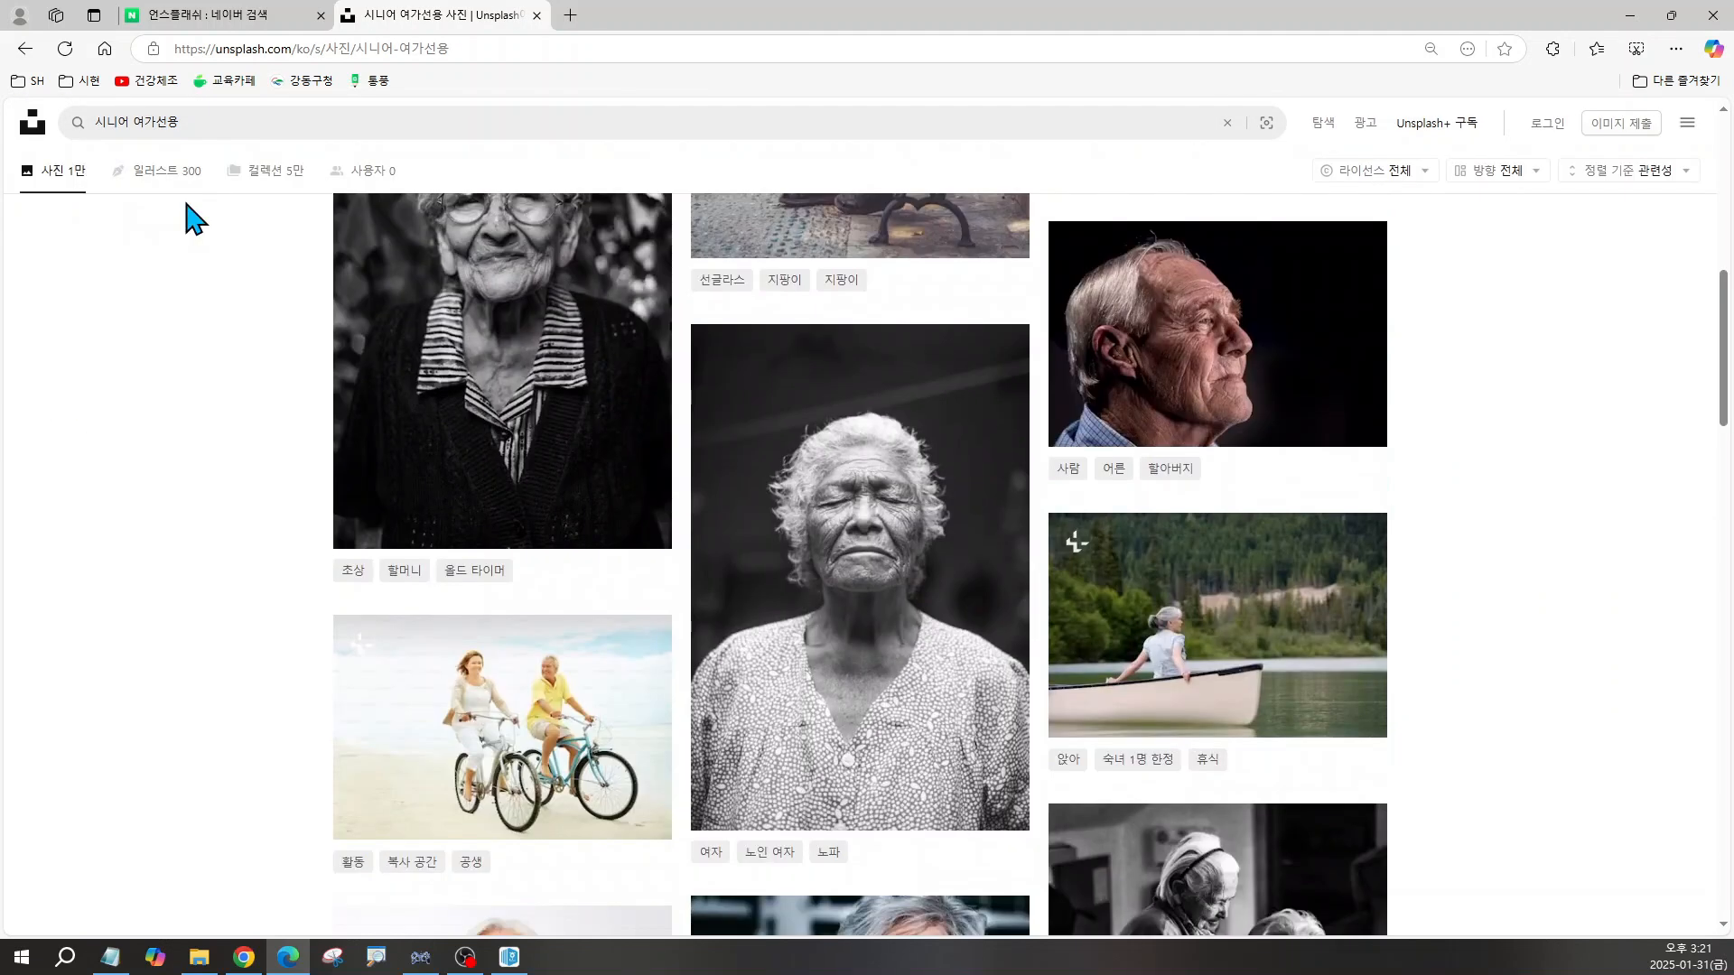
{"action": "scroll", "coordinate": [194, 220], "scroll_direction": "down", "scroll_amount": 1}
{"action": "scroll", "coordinate": [195, 219], "scroll_direction": "down", "scroll_amount": 1}
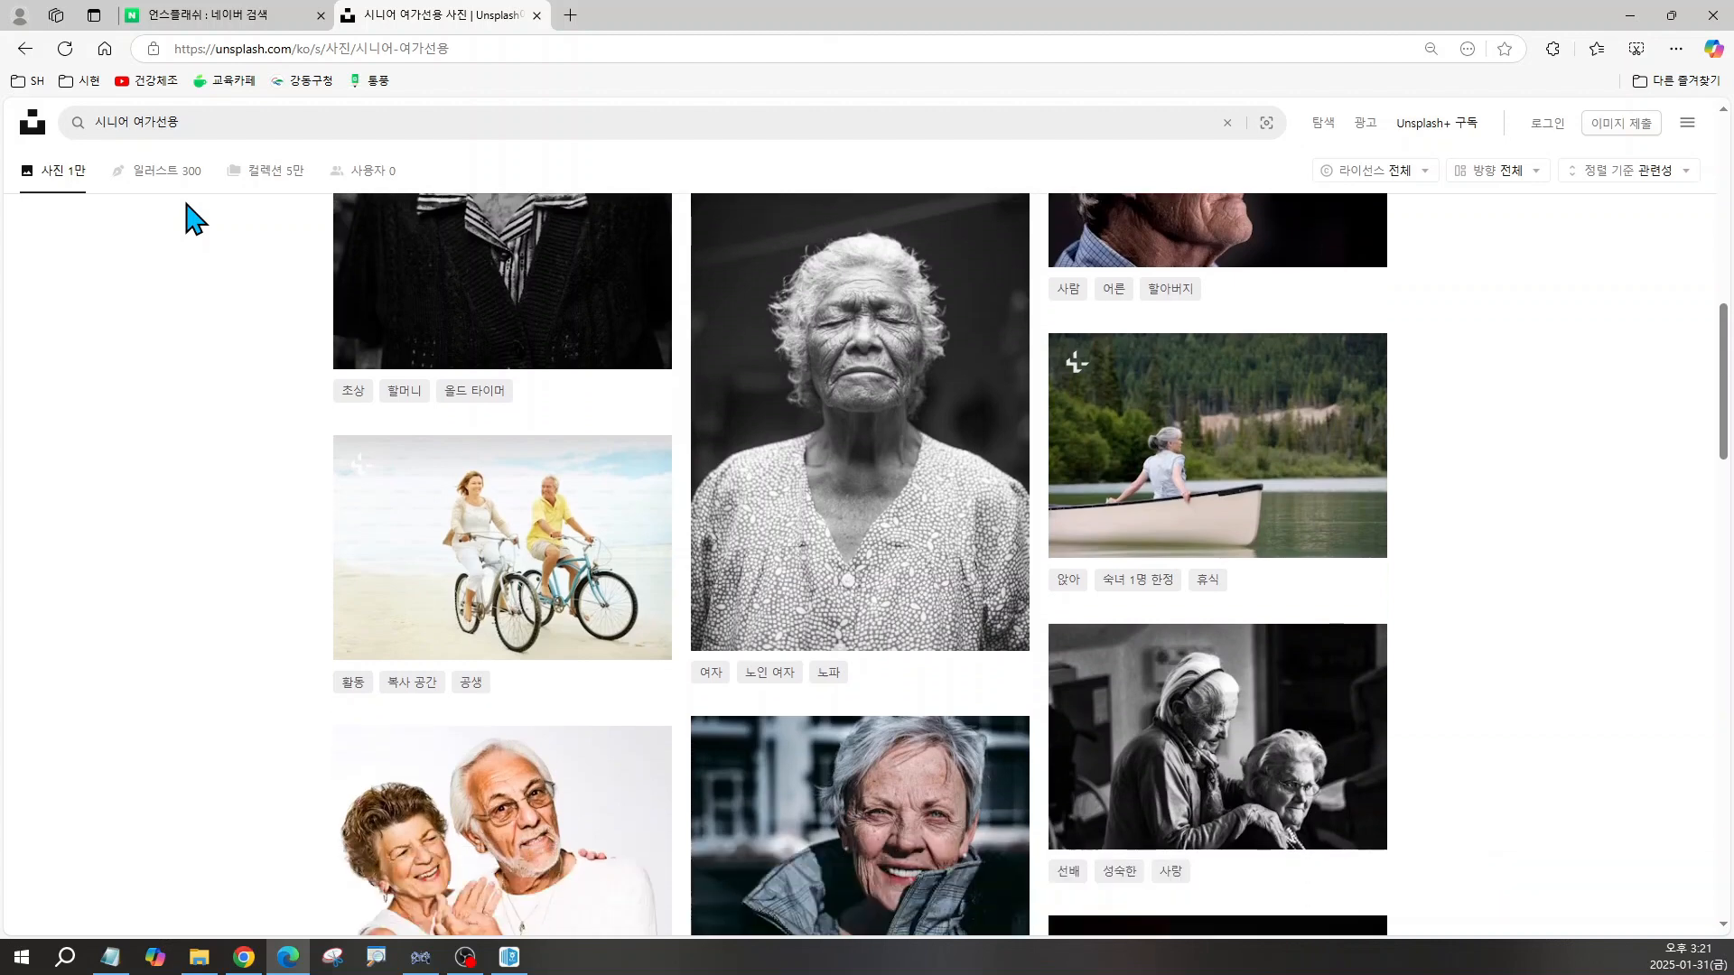
{"action": "scroll", "coordinate": [194, 219], "scroll_direction": "down", "scroll_amount": 1}
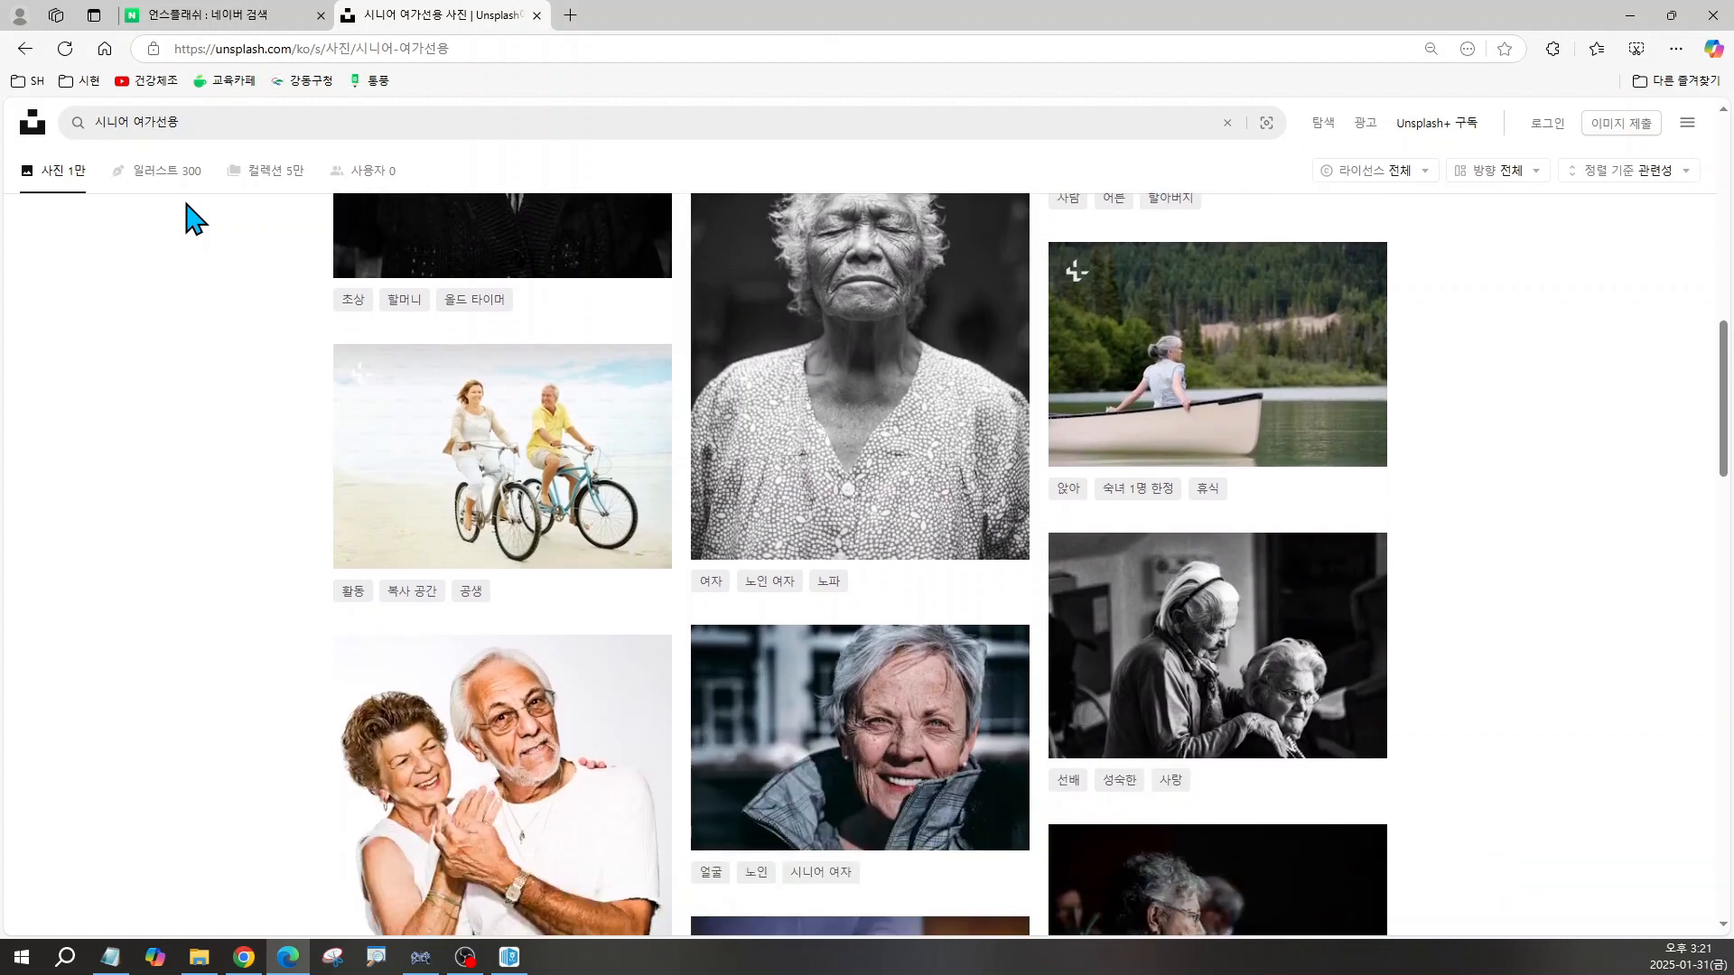
{"action": "scroll", "coordinate": [194, 219], "scroll_direction": "down", "scroll_amount": 2}
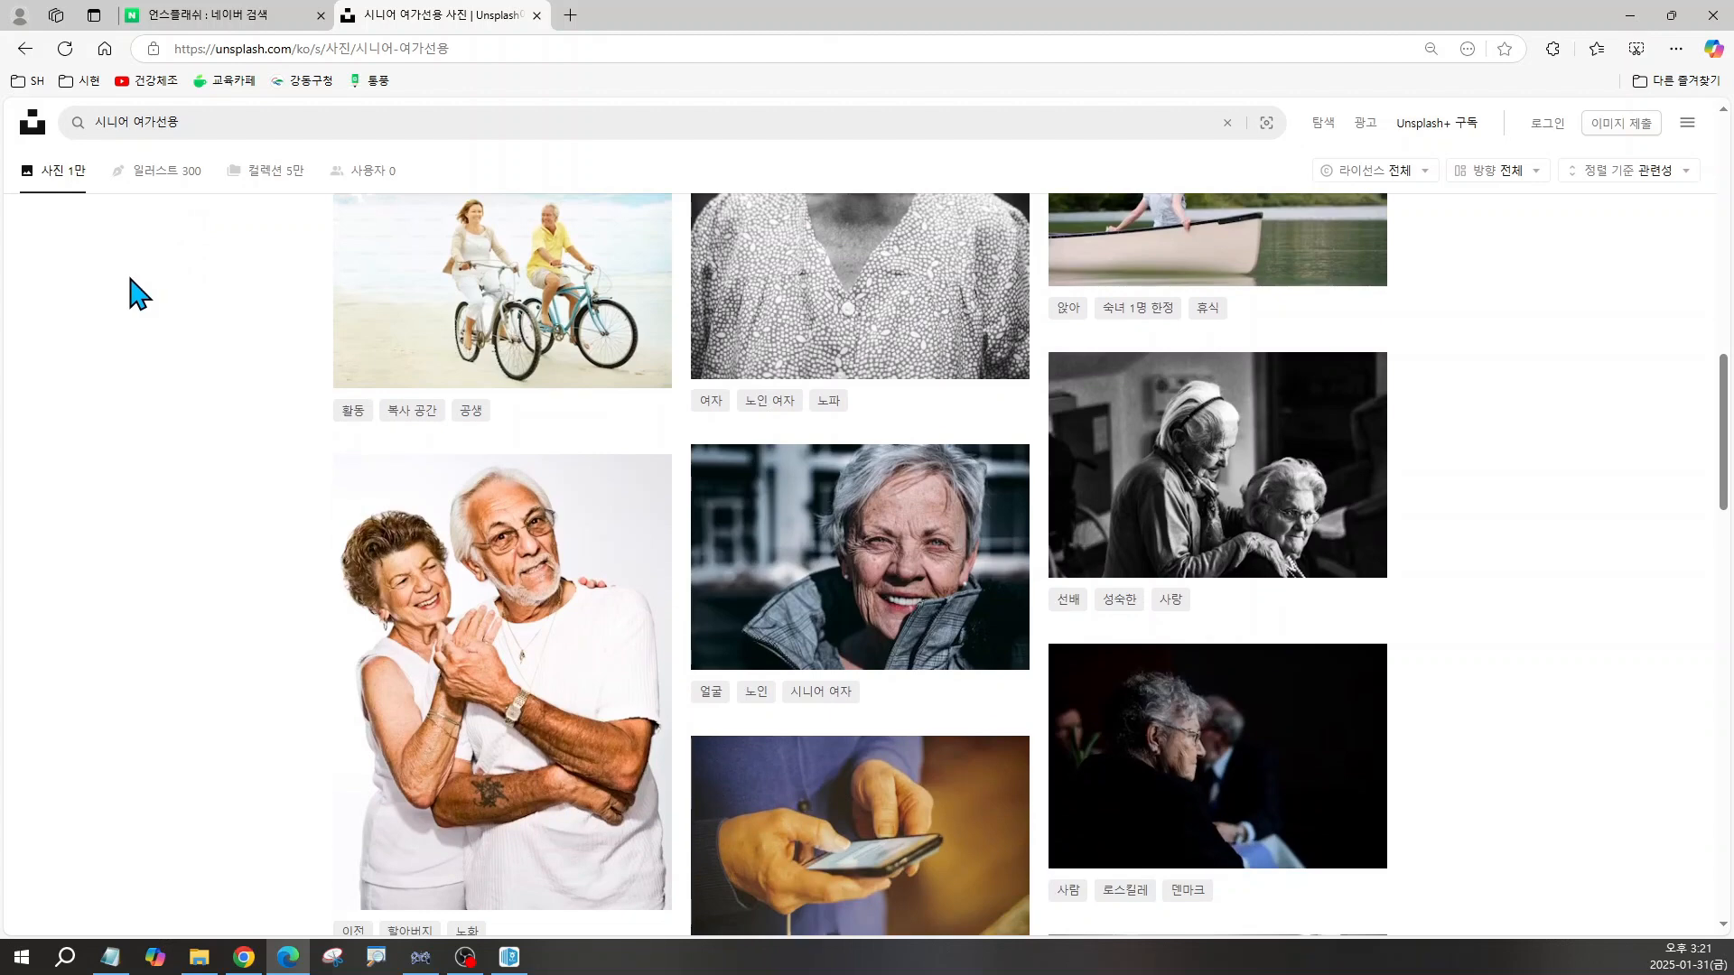
{"action": "scroll", "coordinate": [240, 360], "scroll_direction": "up", "scroll_amount": 2}
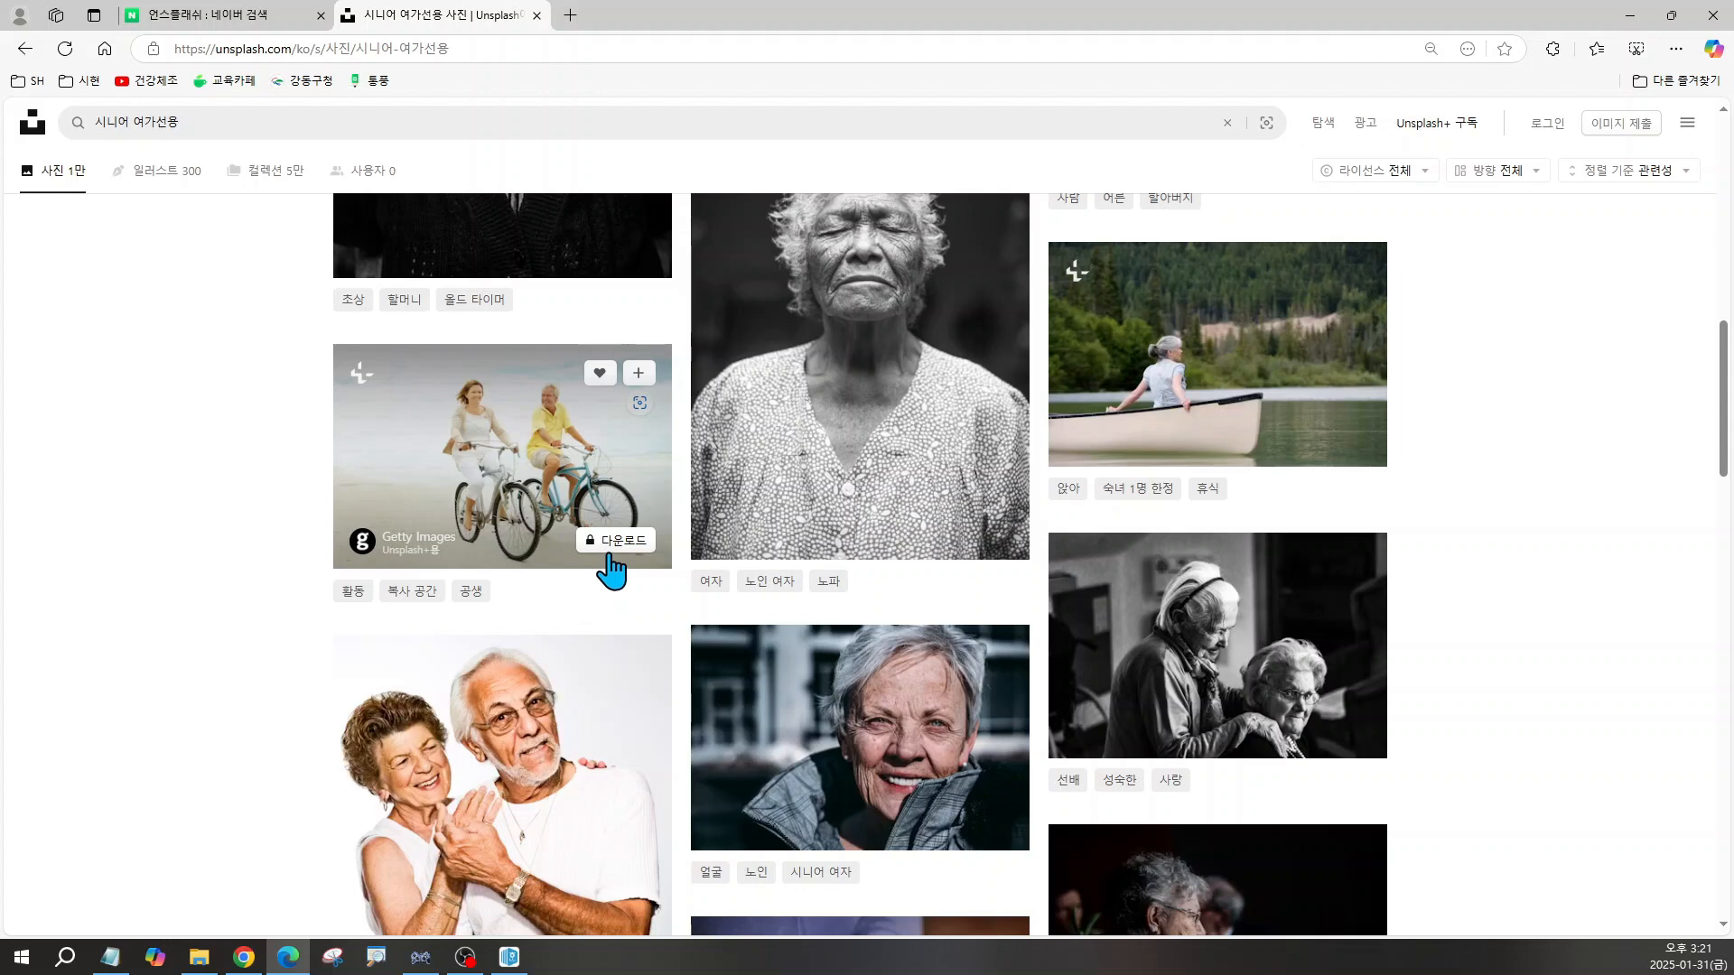
{"action": "scroll", "coordinate": [607, 569], "scroll_direction": "down", "scroll_amount": 1}
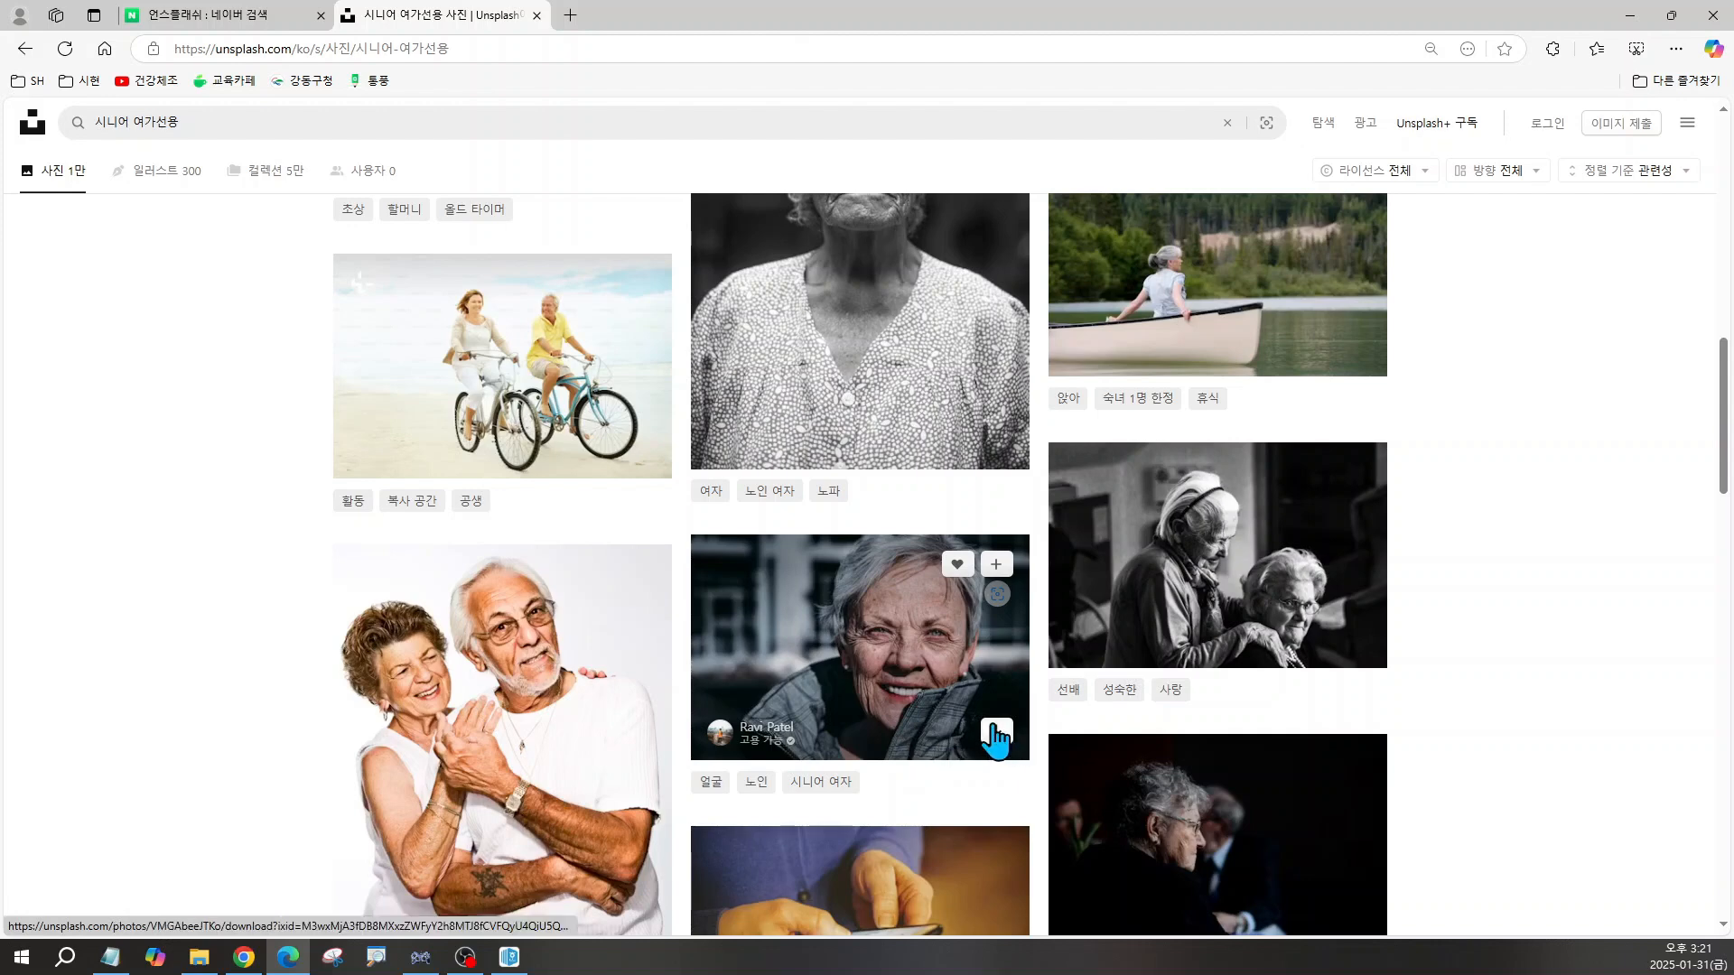
{"action": "scroll", "coordinate": [998, 732], "scroll_direction": "down", "scroll_amount": 1}
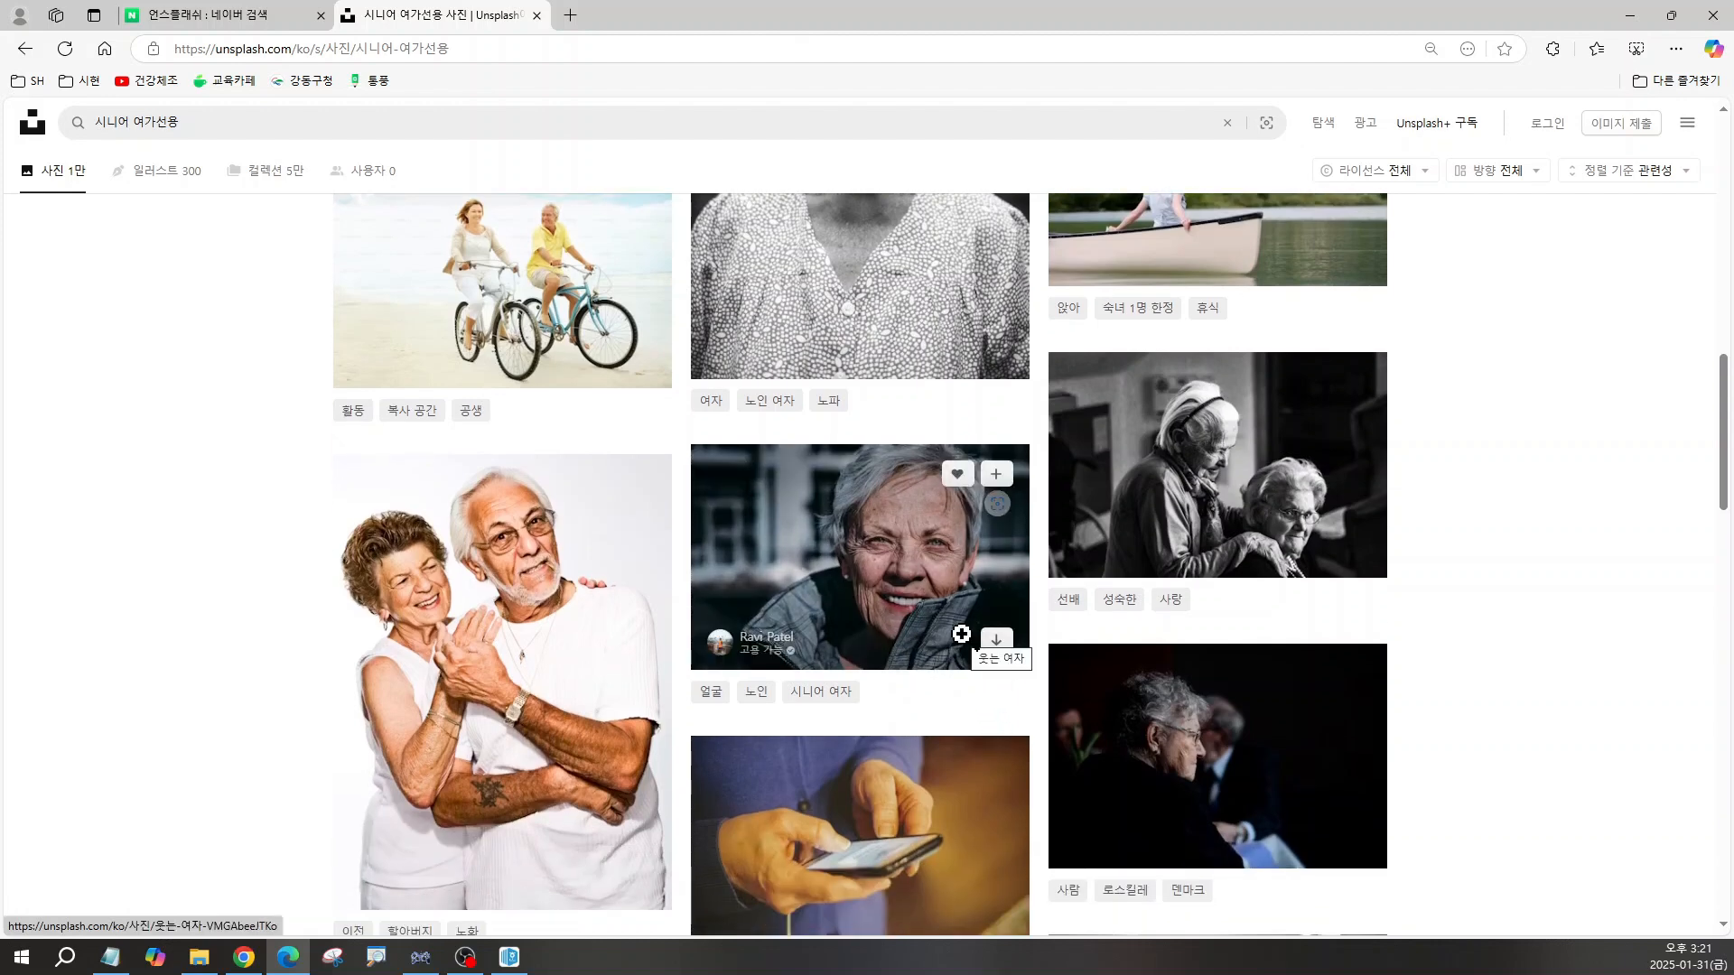
{"action": "scroll", "coordinate": [962, 634], "scroll_direction": "down", "scroll_amount": 2}
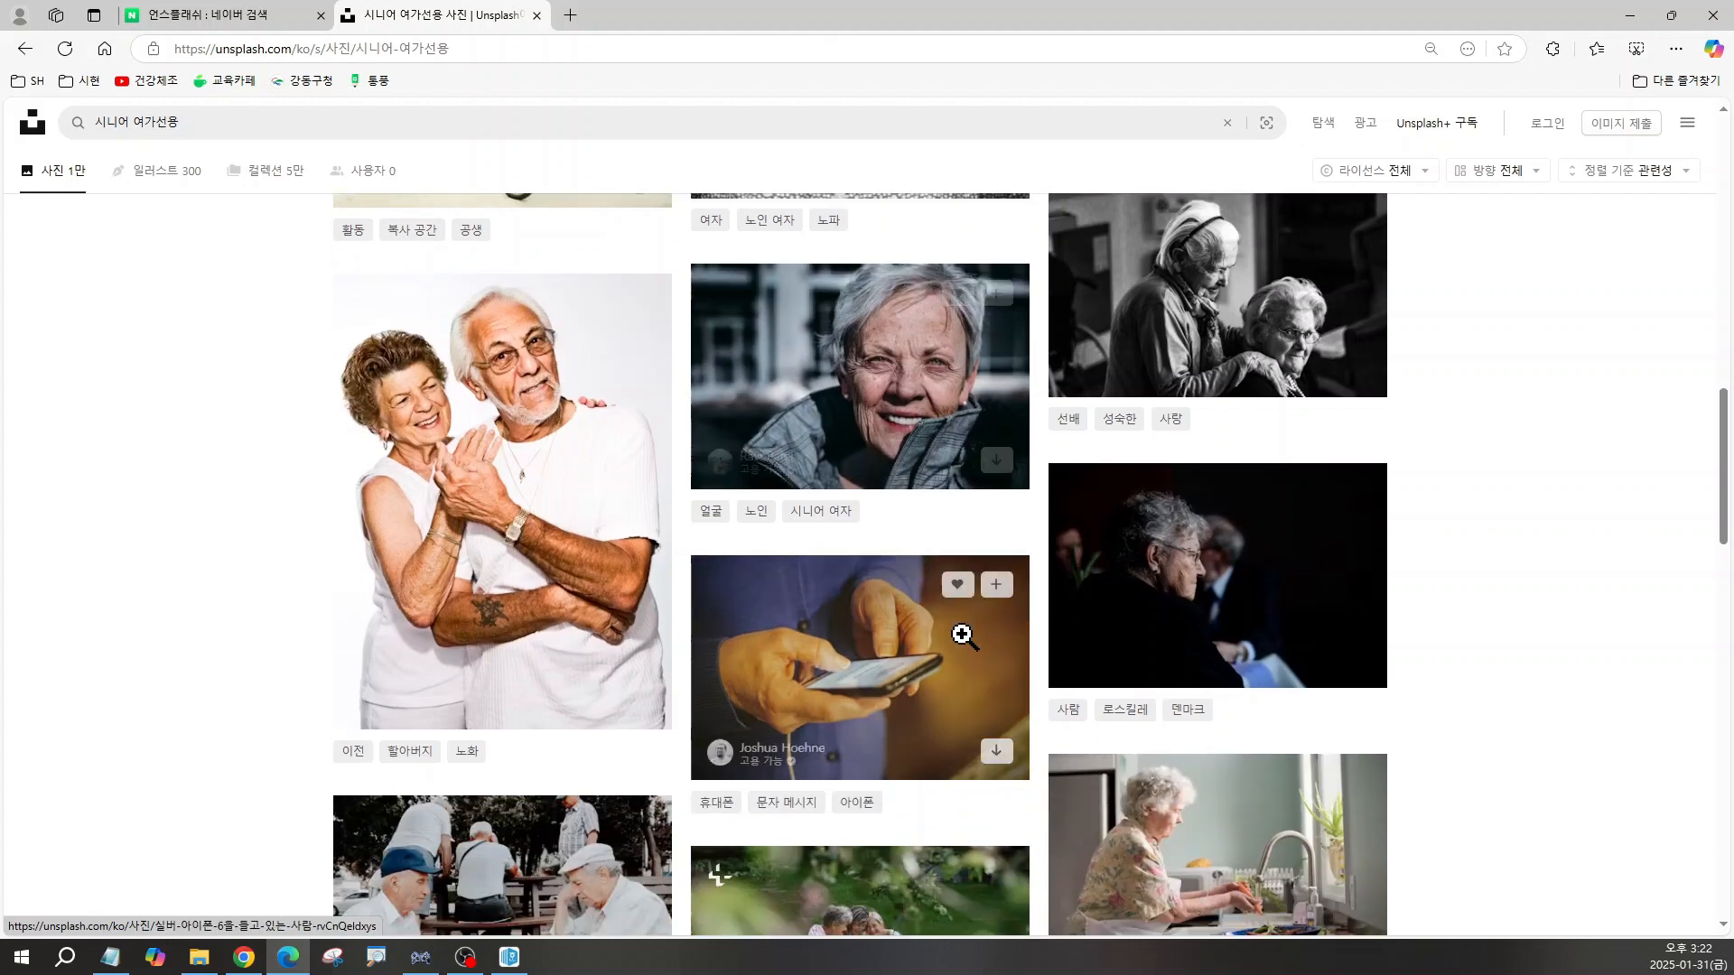
{"action": "scroll", "coordinate": [962, 634], "scroll_direction": "down", "scroll_amount": 11}
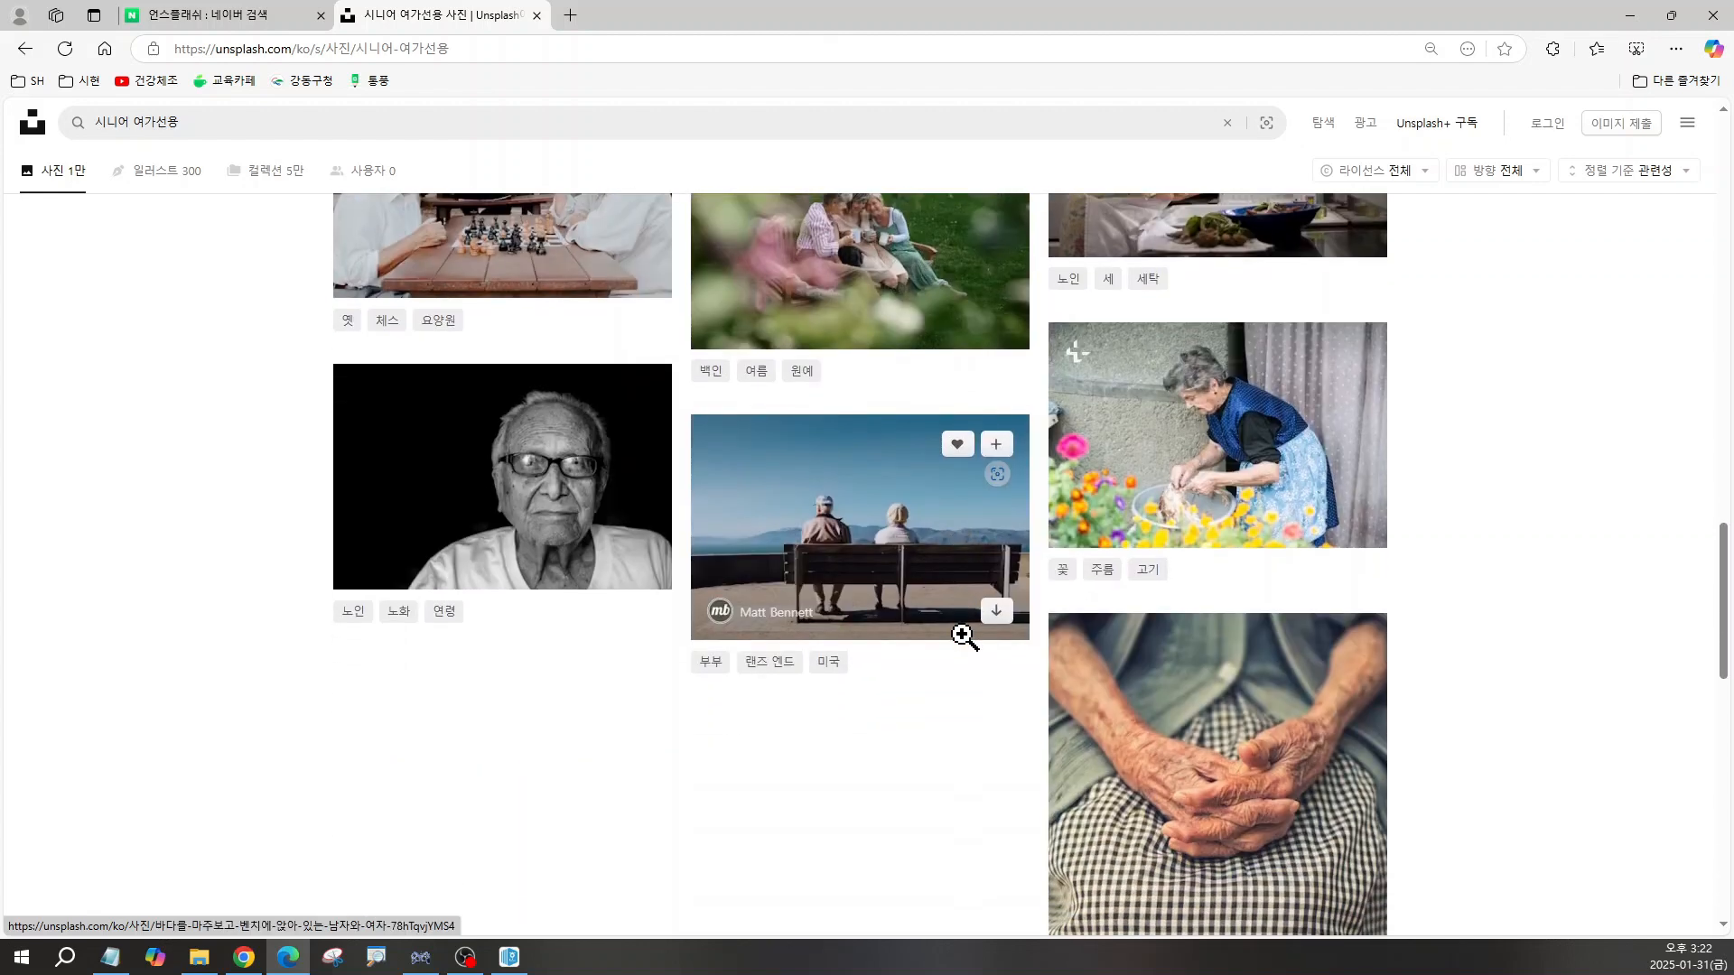
{"action": "scroll", "coordinate": [1289, 755], "scroll_direction": "down", "scroll_amount": 5}
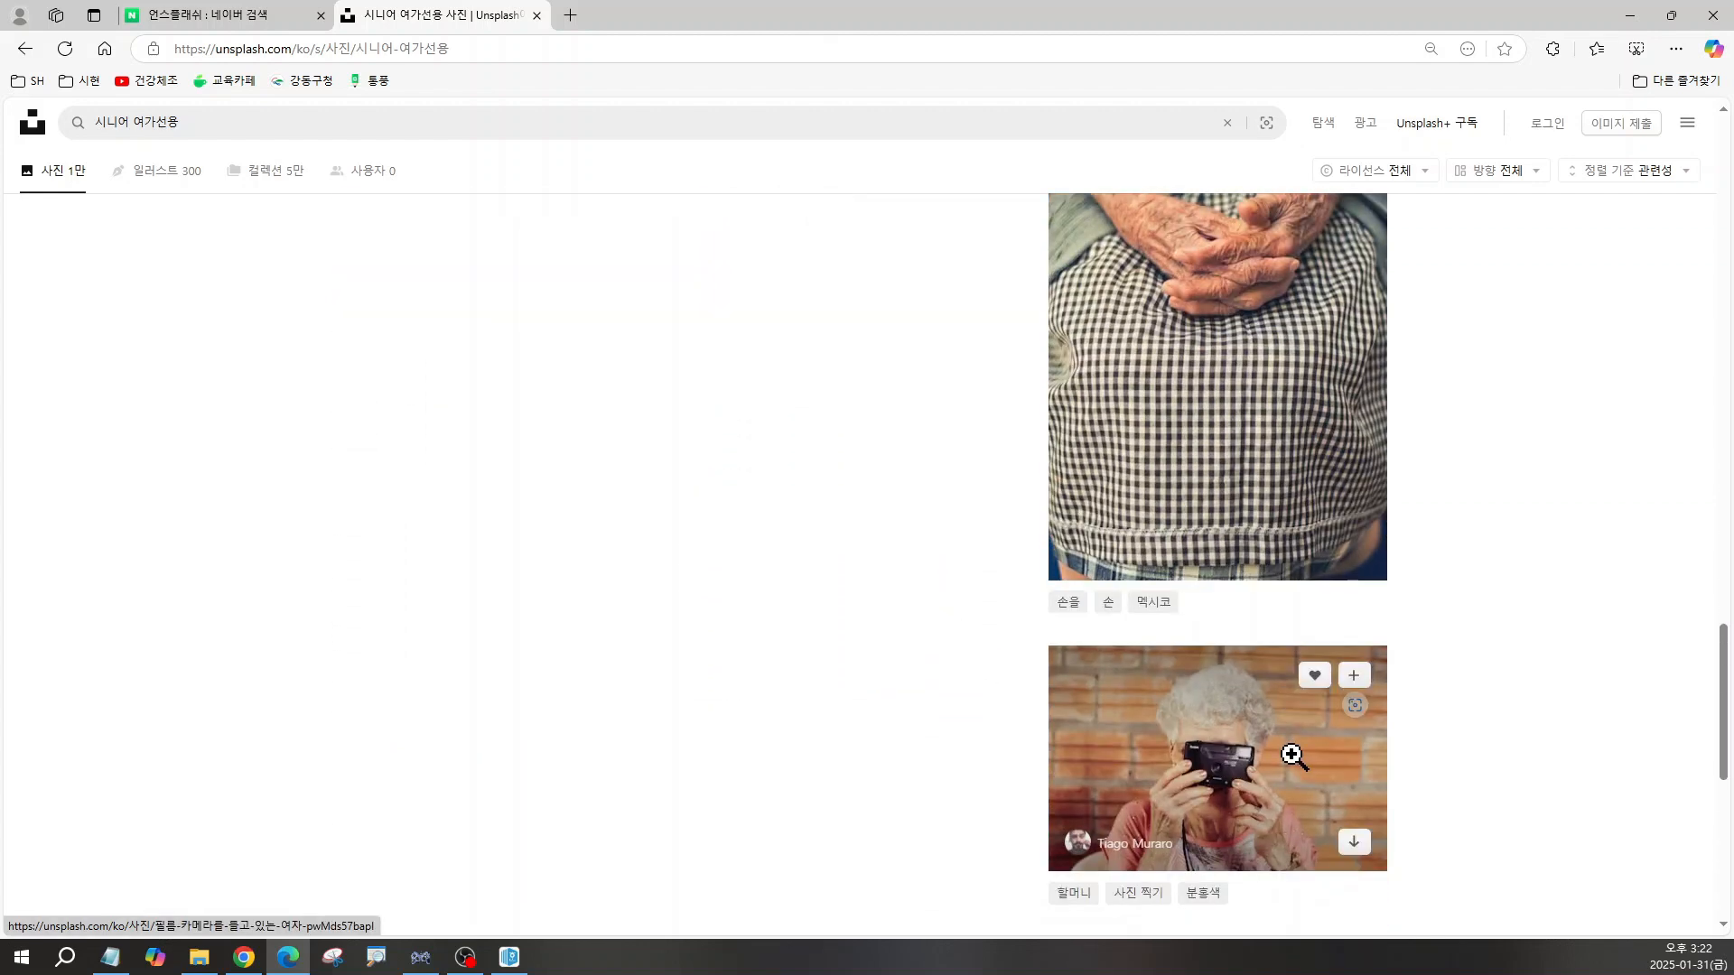
{"action": "scroll", "coordinate": [1300, 771], "scroll_direction": "down", "scroll_amount": 3}
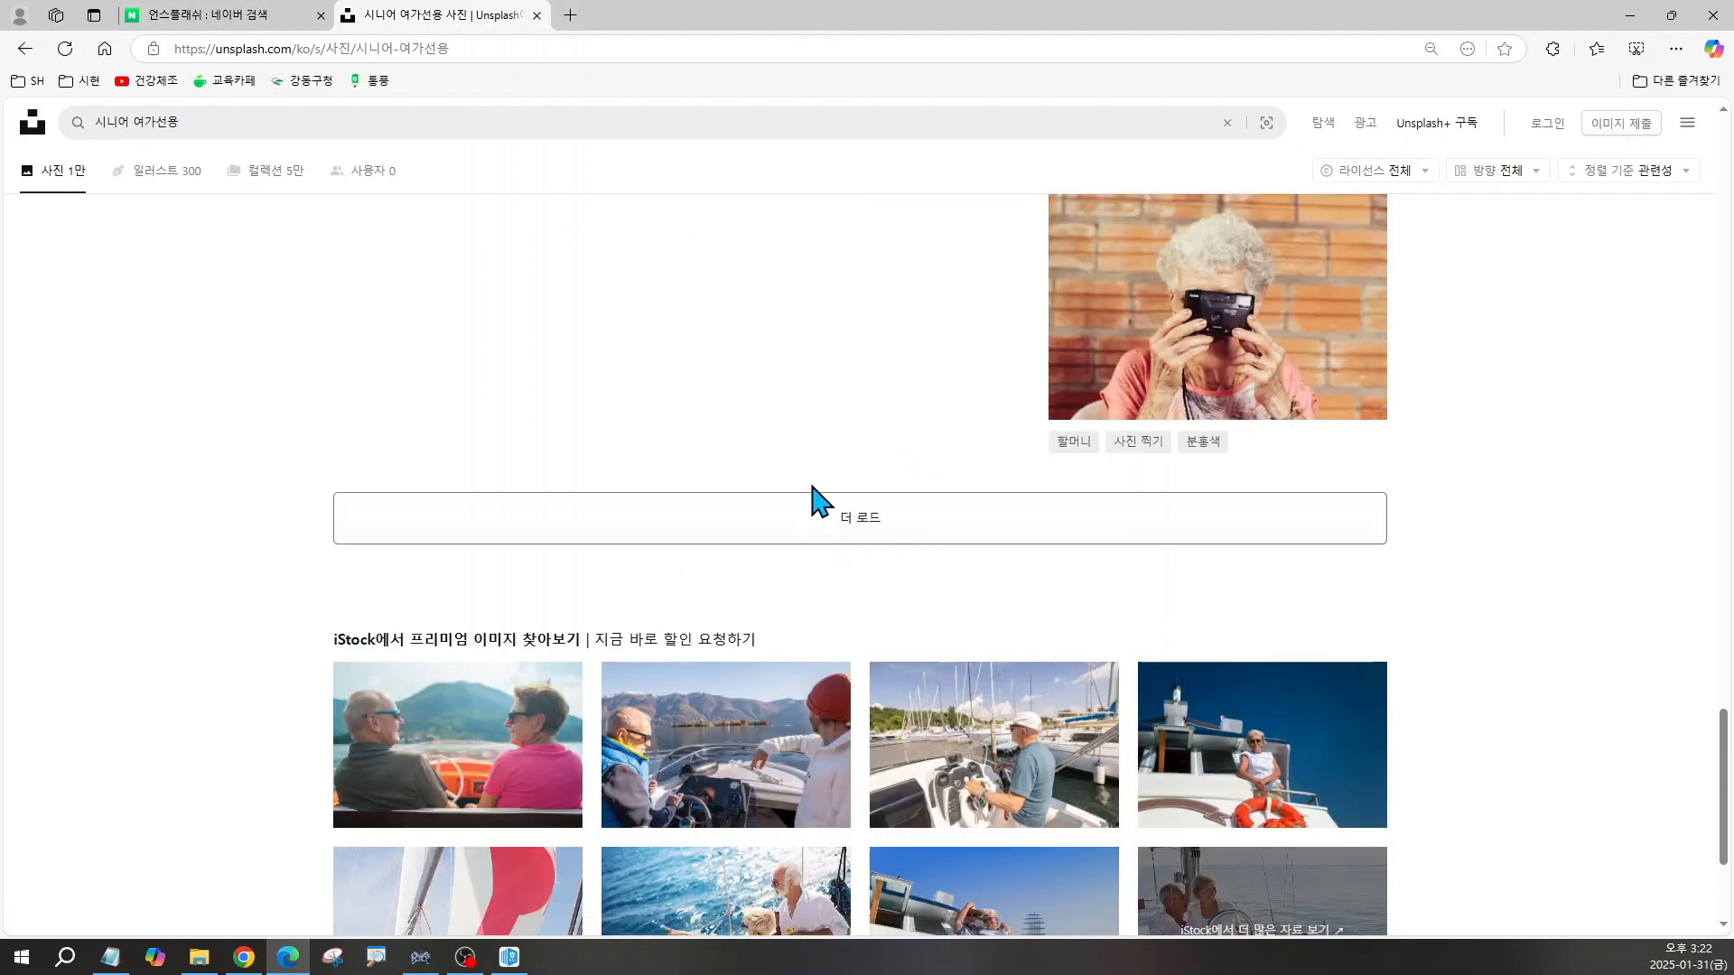
Step: Download the black-and-white Unsplash photo of an elderly couple seen from behind, and close the browser to return to Hangul
{"action": "left_click", "coordinate": [826, 508]}
{"action": "scroll", "coordinate": [880, 525], "scroll_direction": "up", "scroll_amount": 2}
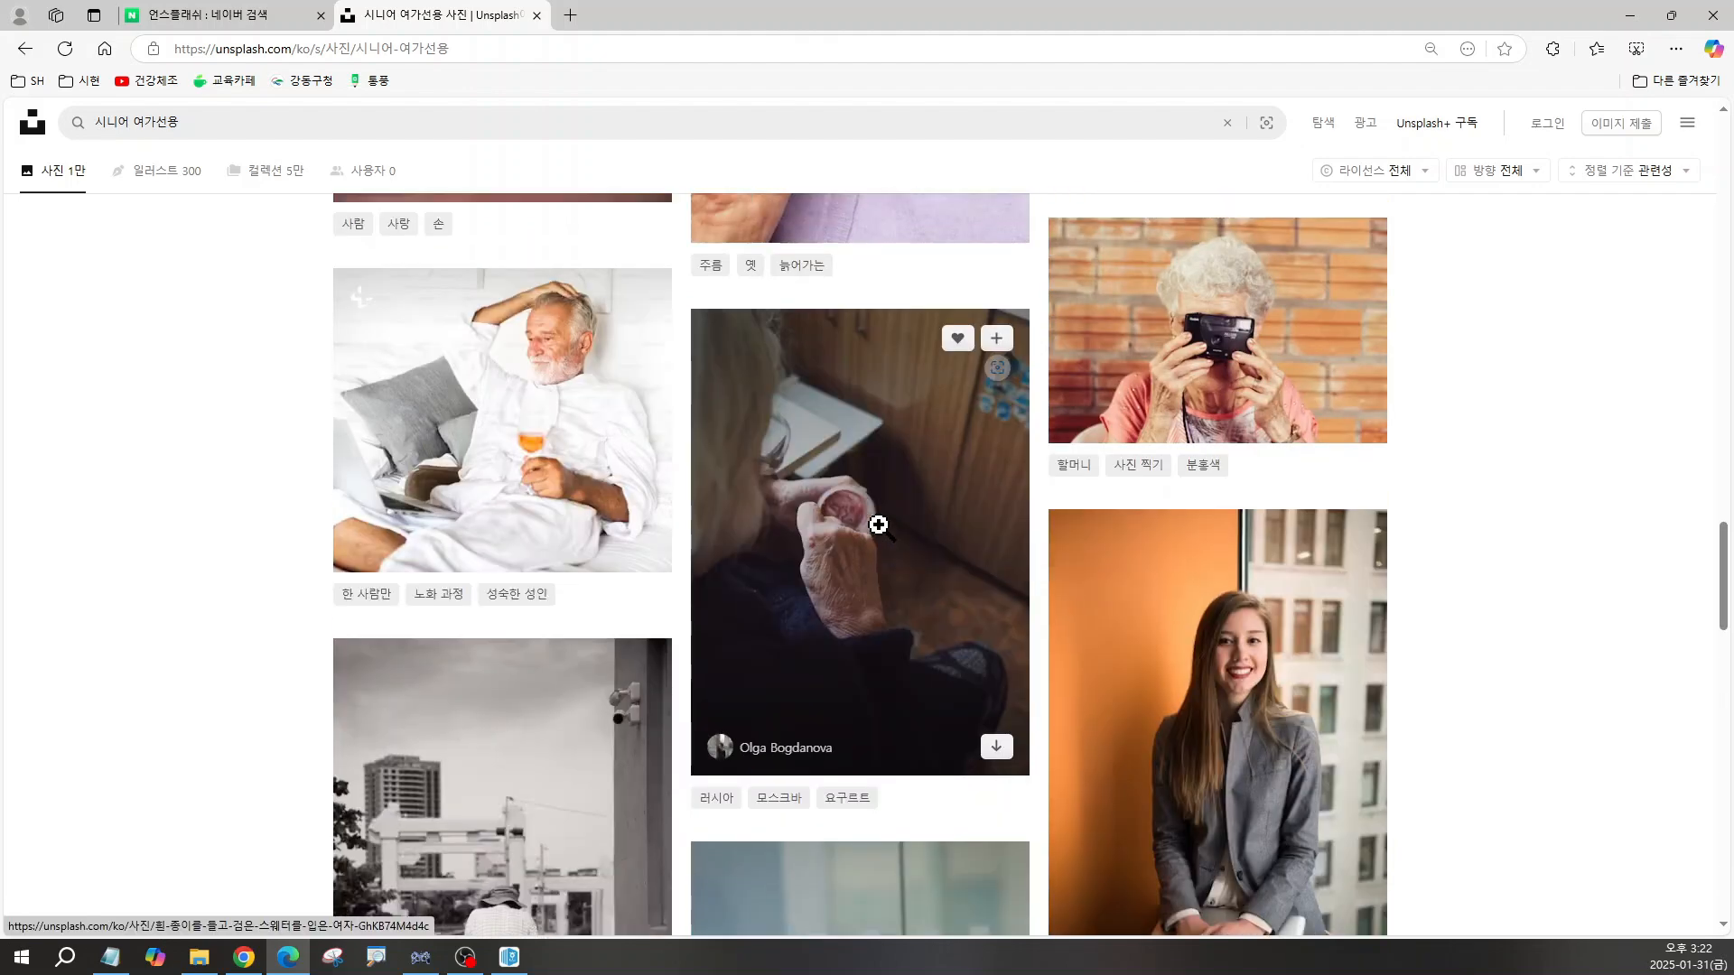
{"action": "scroll", "coordinate": [879, 528], "scroll_direction": "down", "scroll_amount": 3}
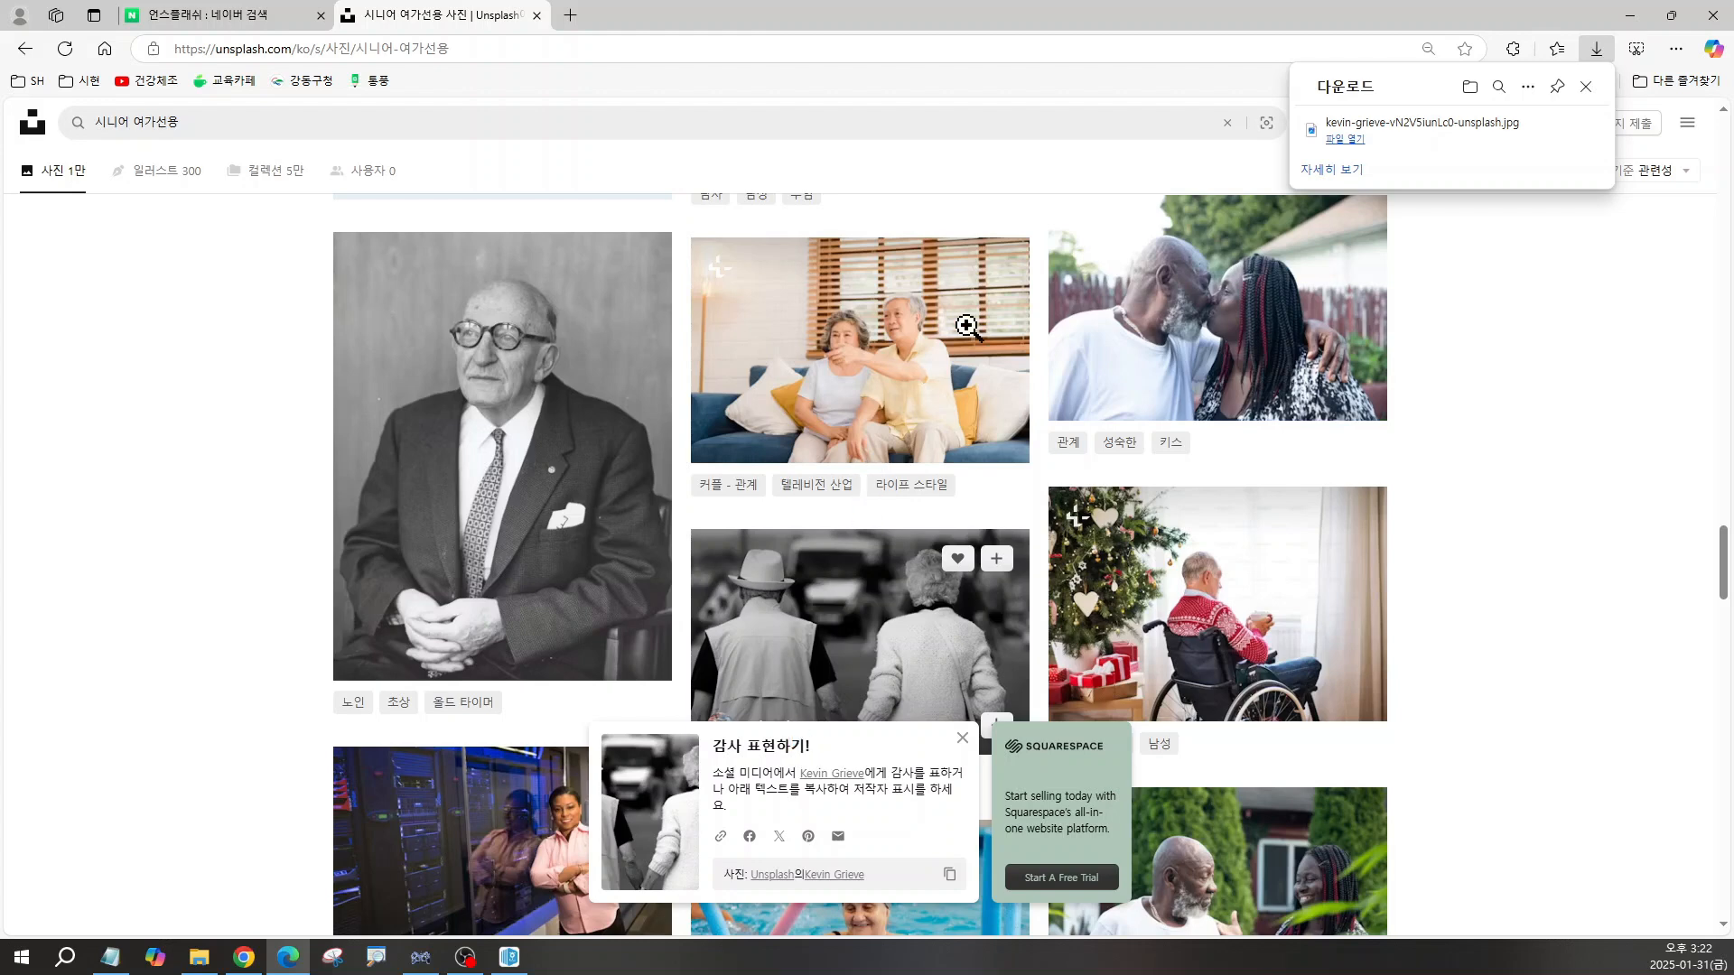
{"action": "left_click", "coordinate": [1704, 21]}
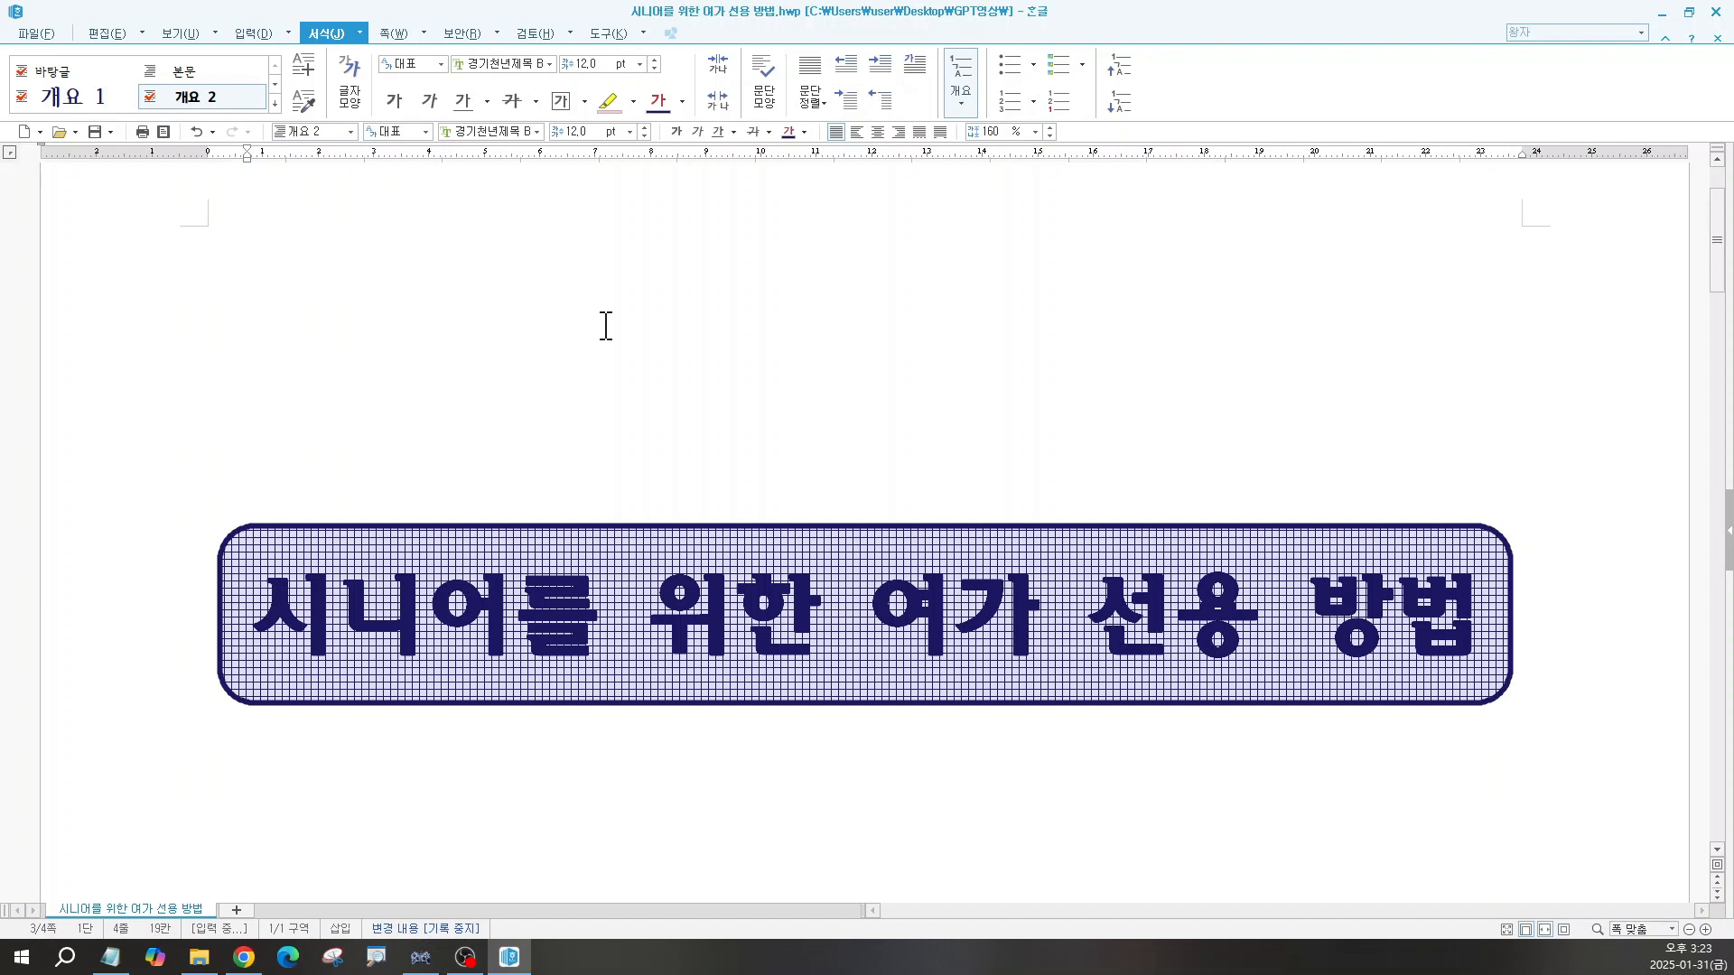
Step: Enable a picture fill for the page background and choose the downloaded black-and-white couple photo, embedded in the document
{"action": "left_click", "coordinate": [398, 34]}
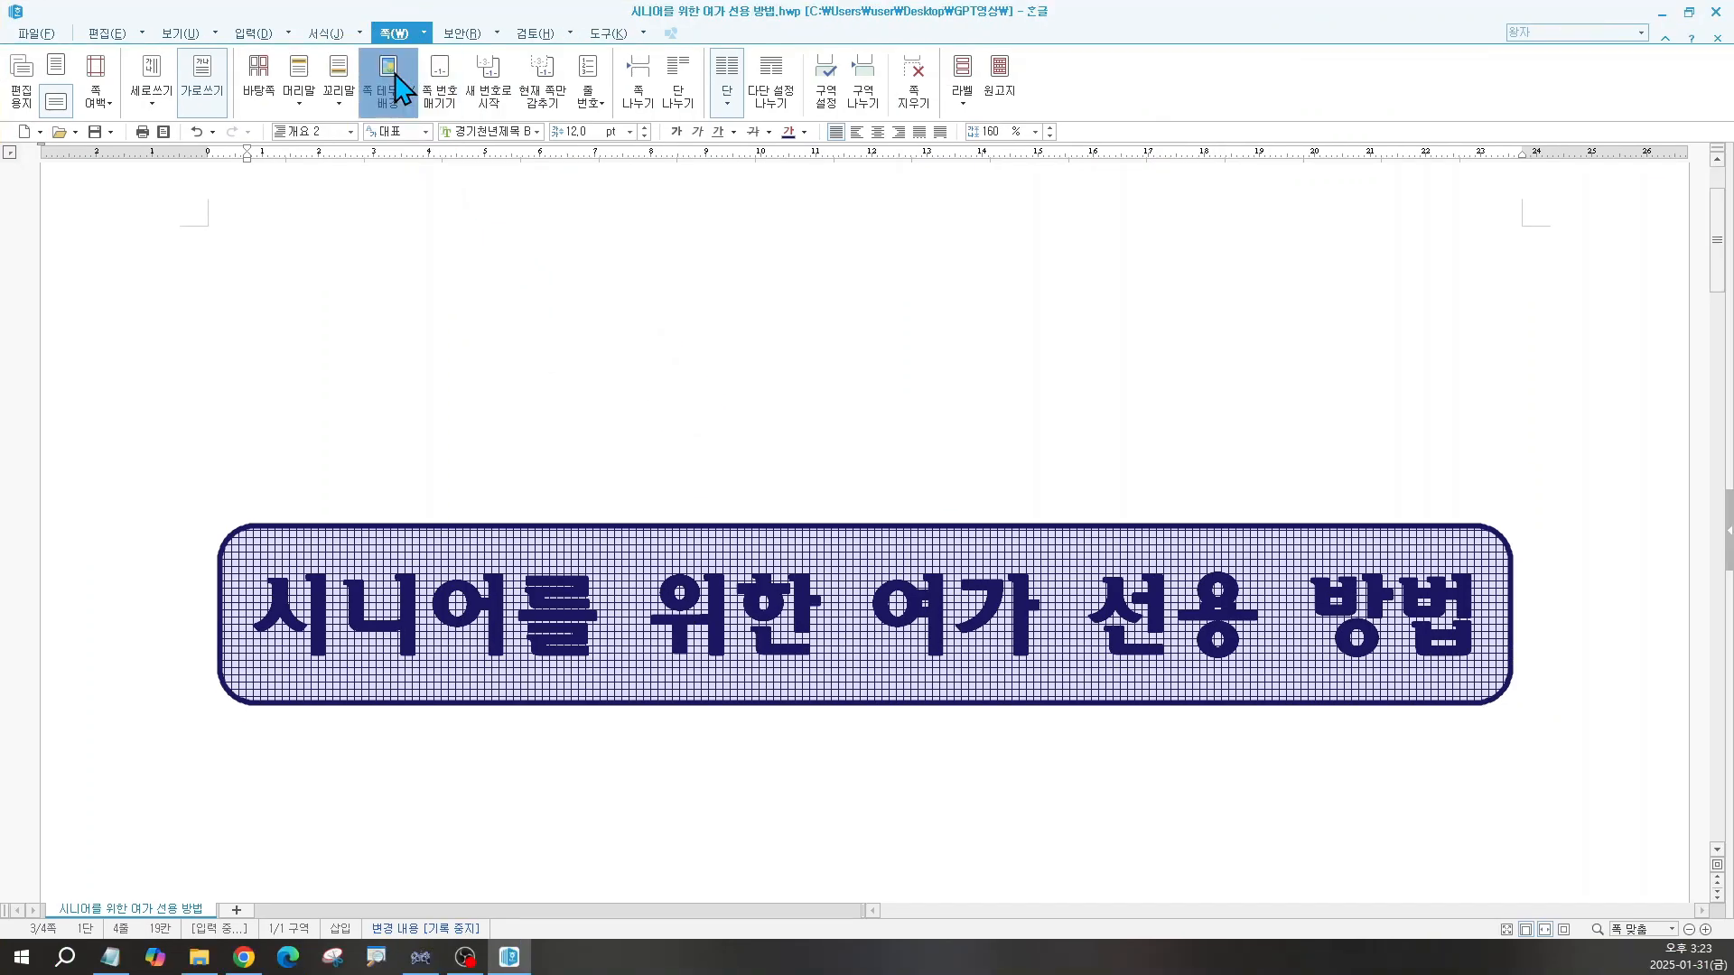
{"action": "left_click", "coordinate": [789, 156]}
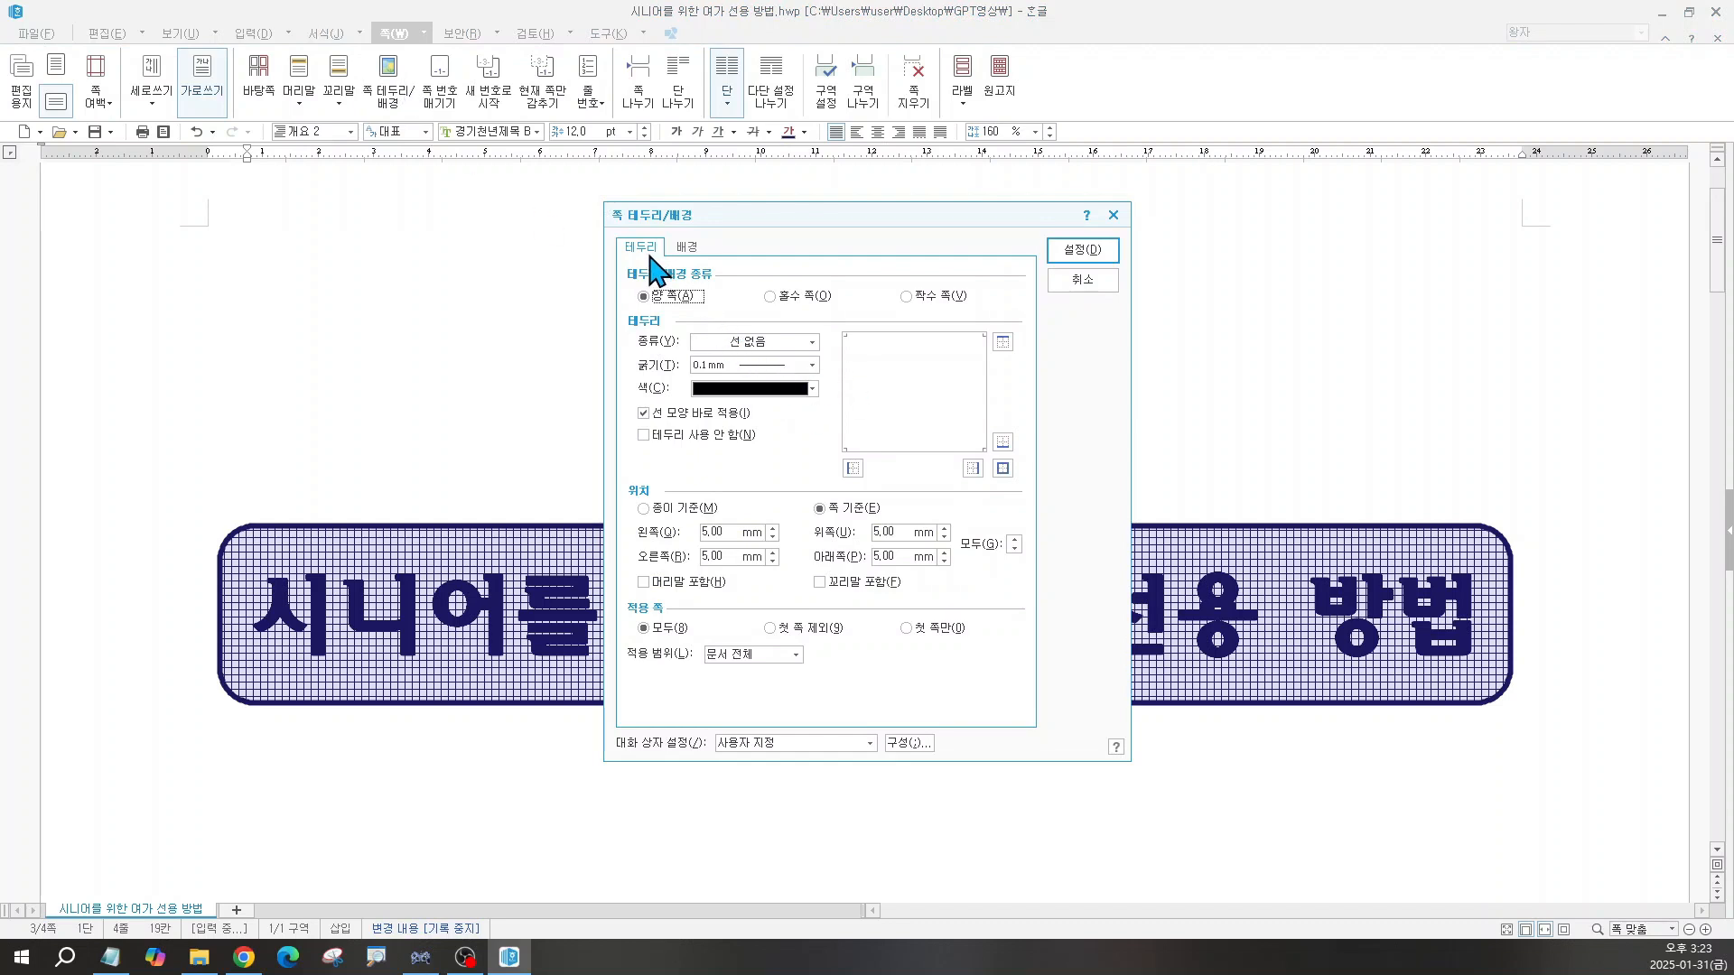
{"action": "left_click", "coordinate": [693, 253]}
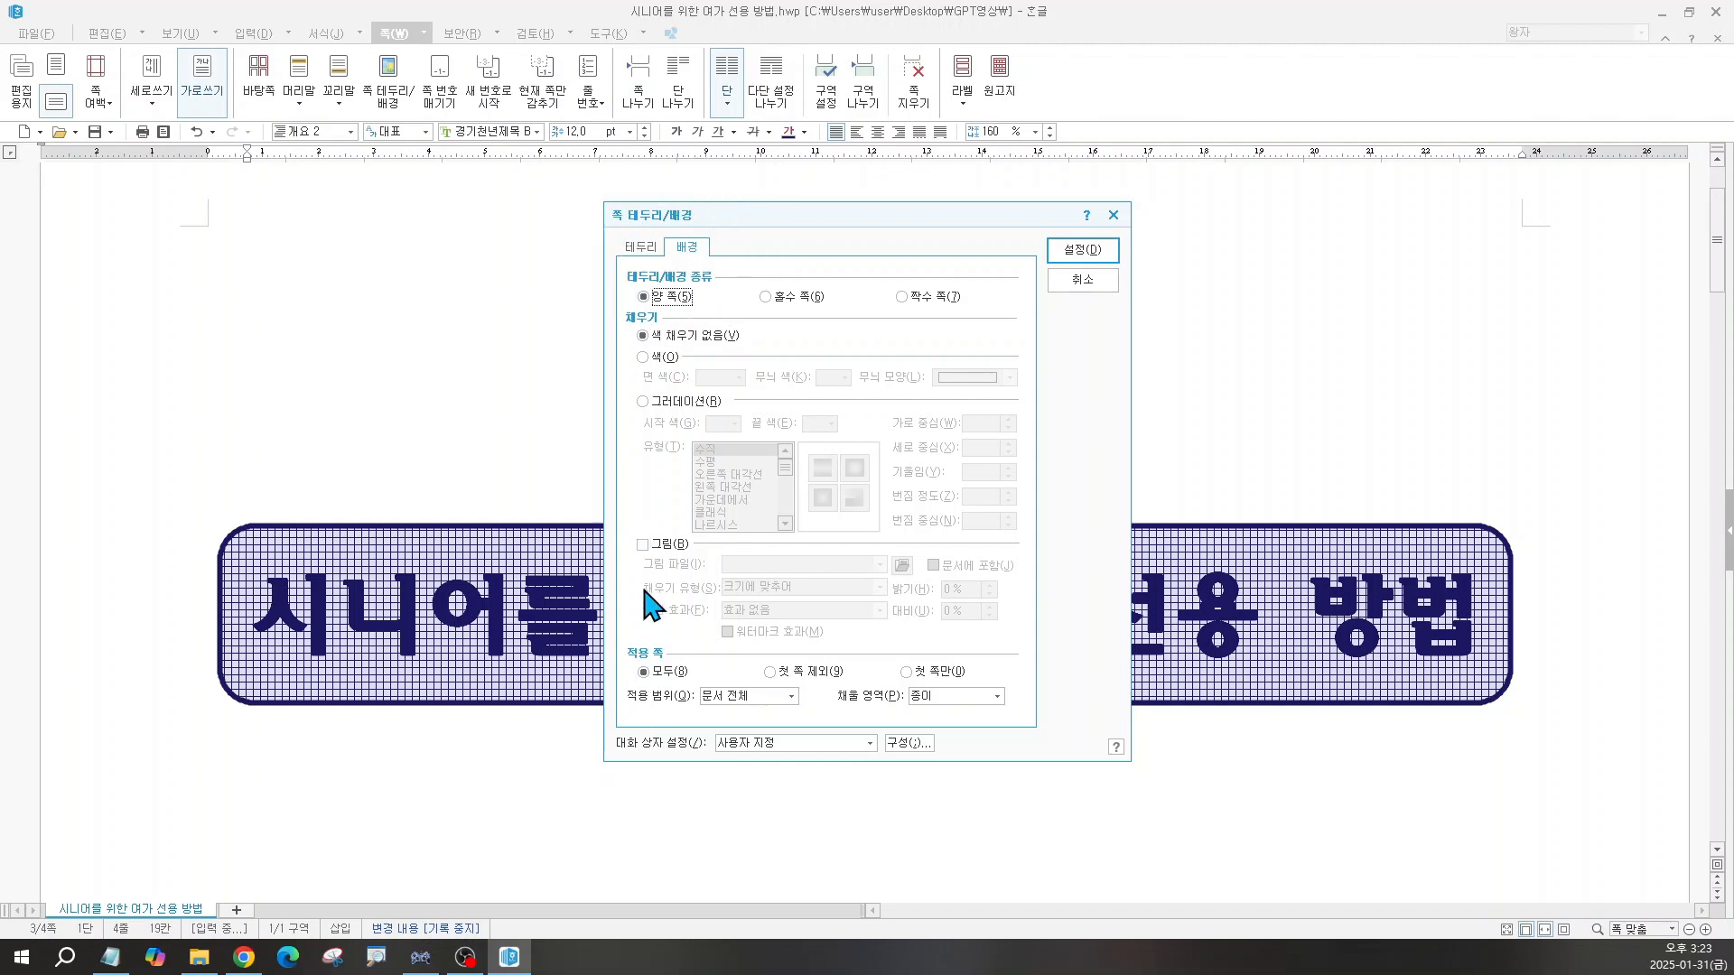
{"action": "left_click", "coordinate": [643, 545]}
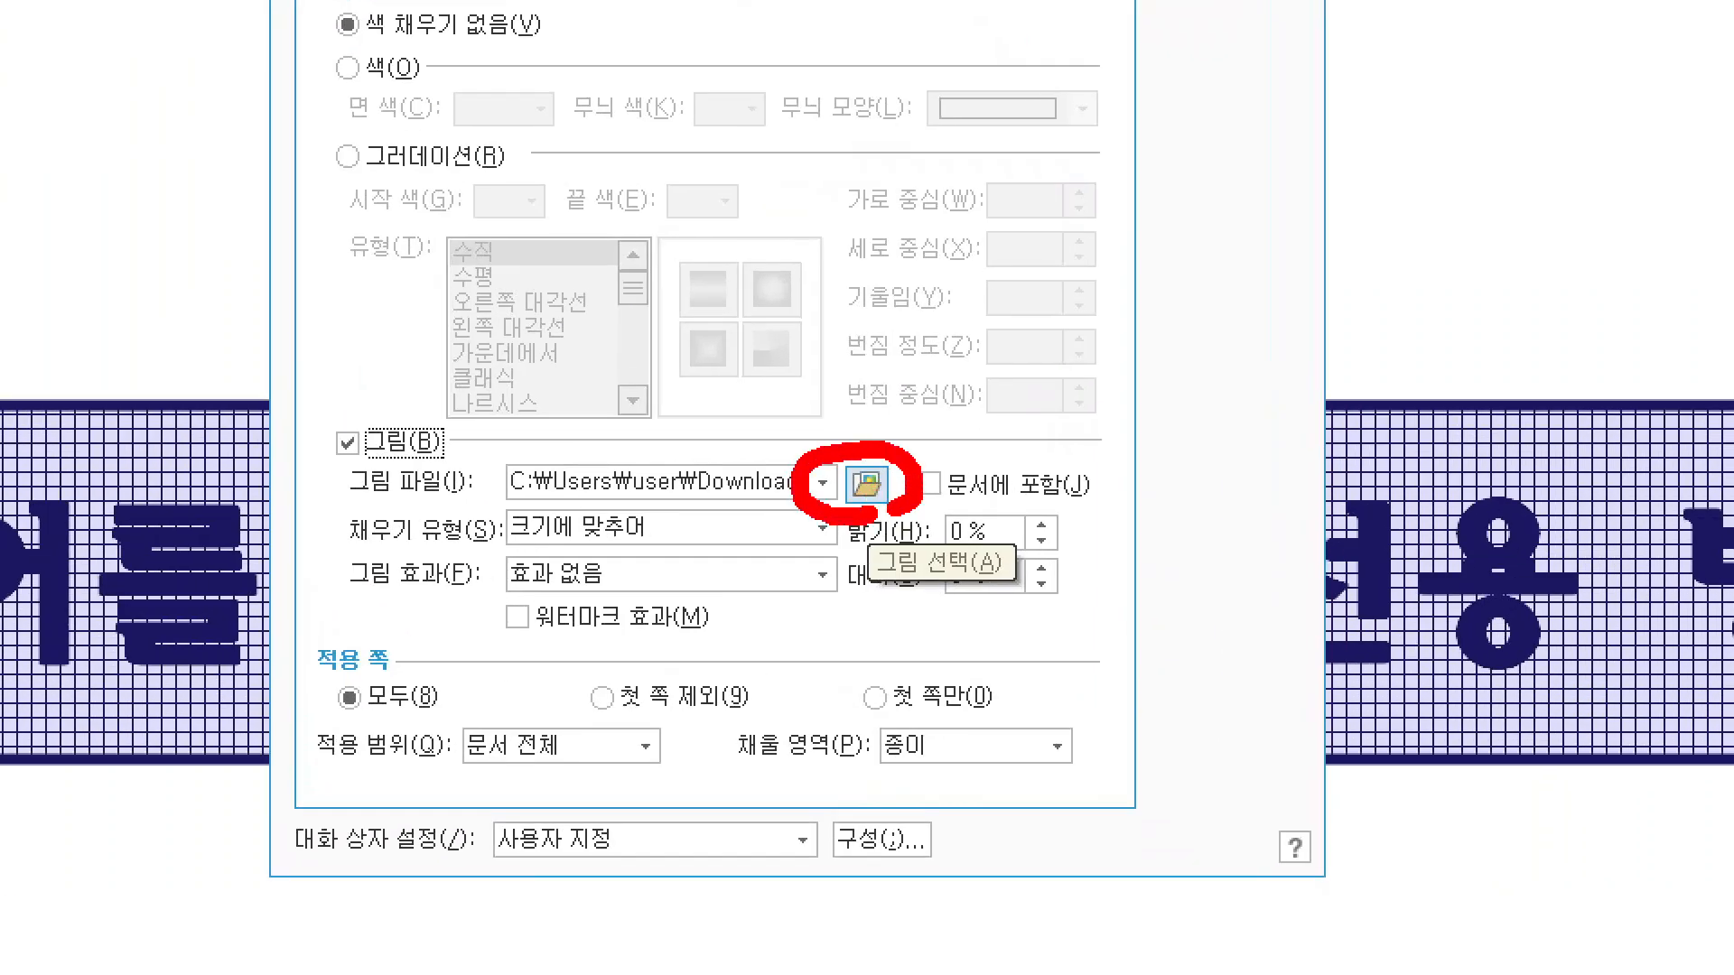
{"action": "left_click", "coordinate": [865, 485]}
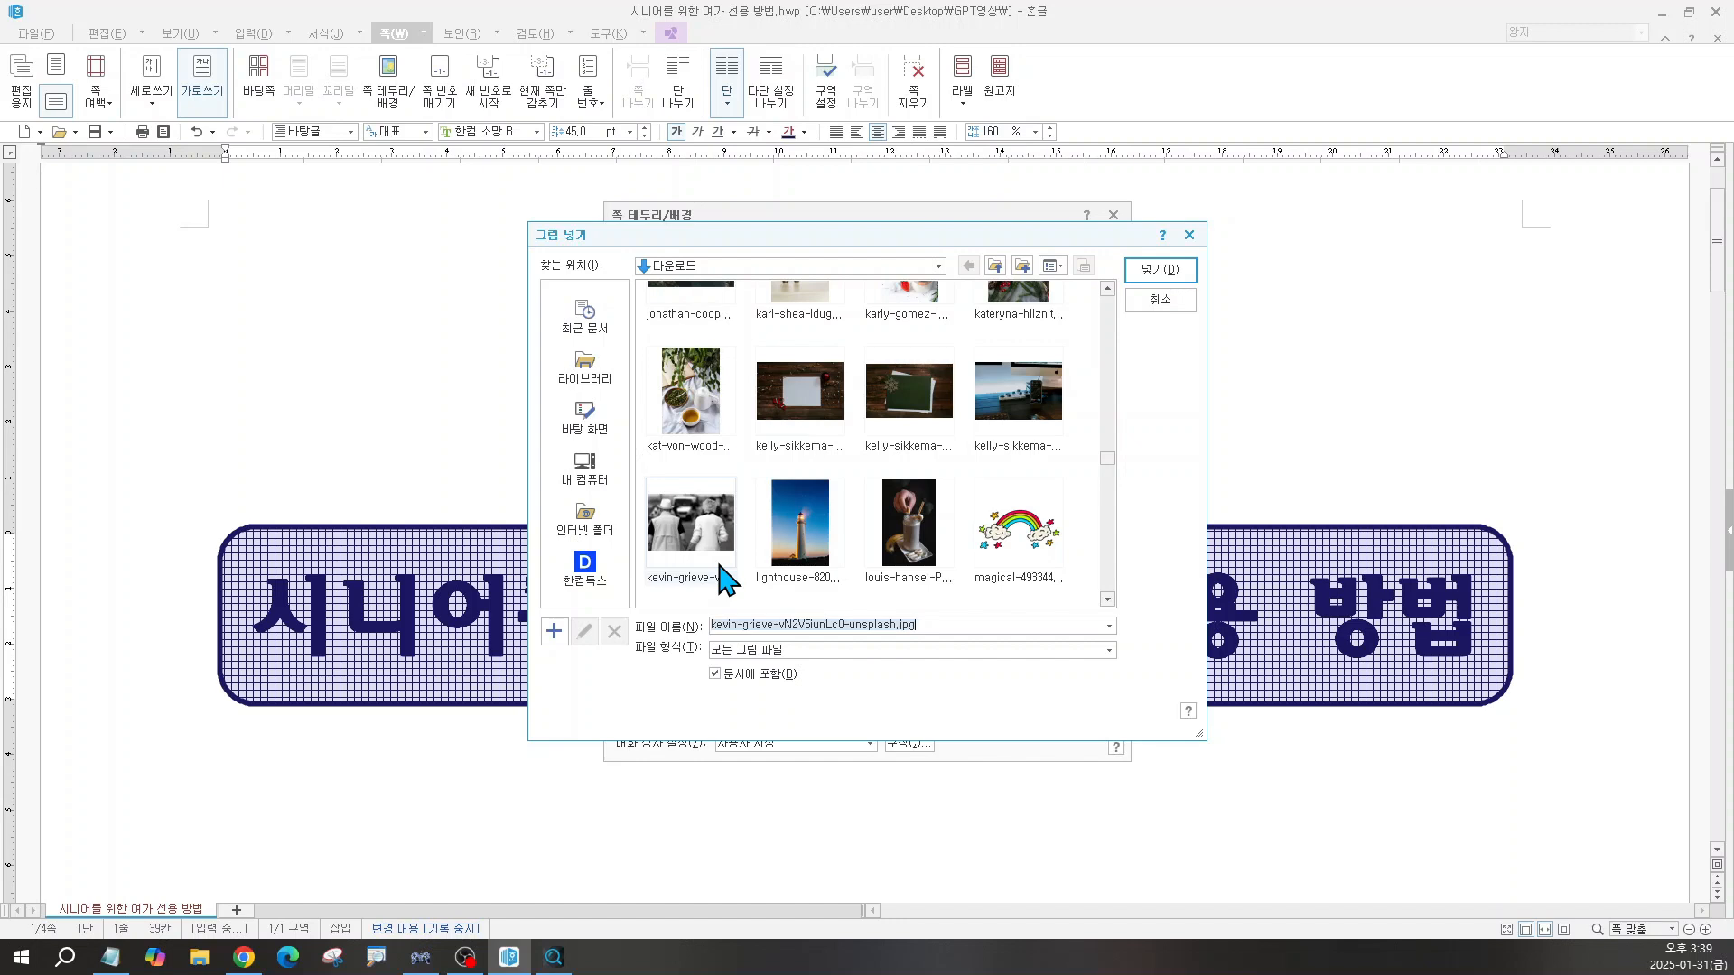
{"action": "left_click", "coordinate": [708, 524]}
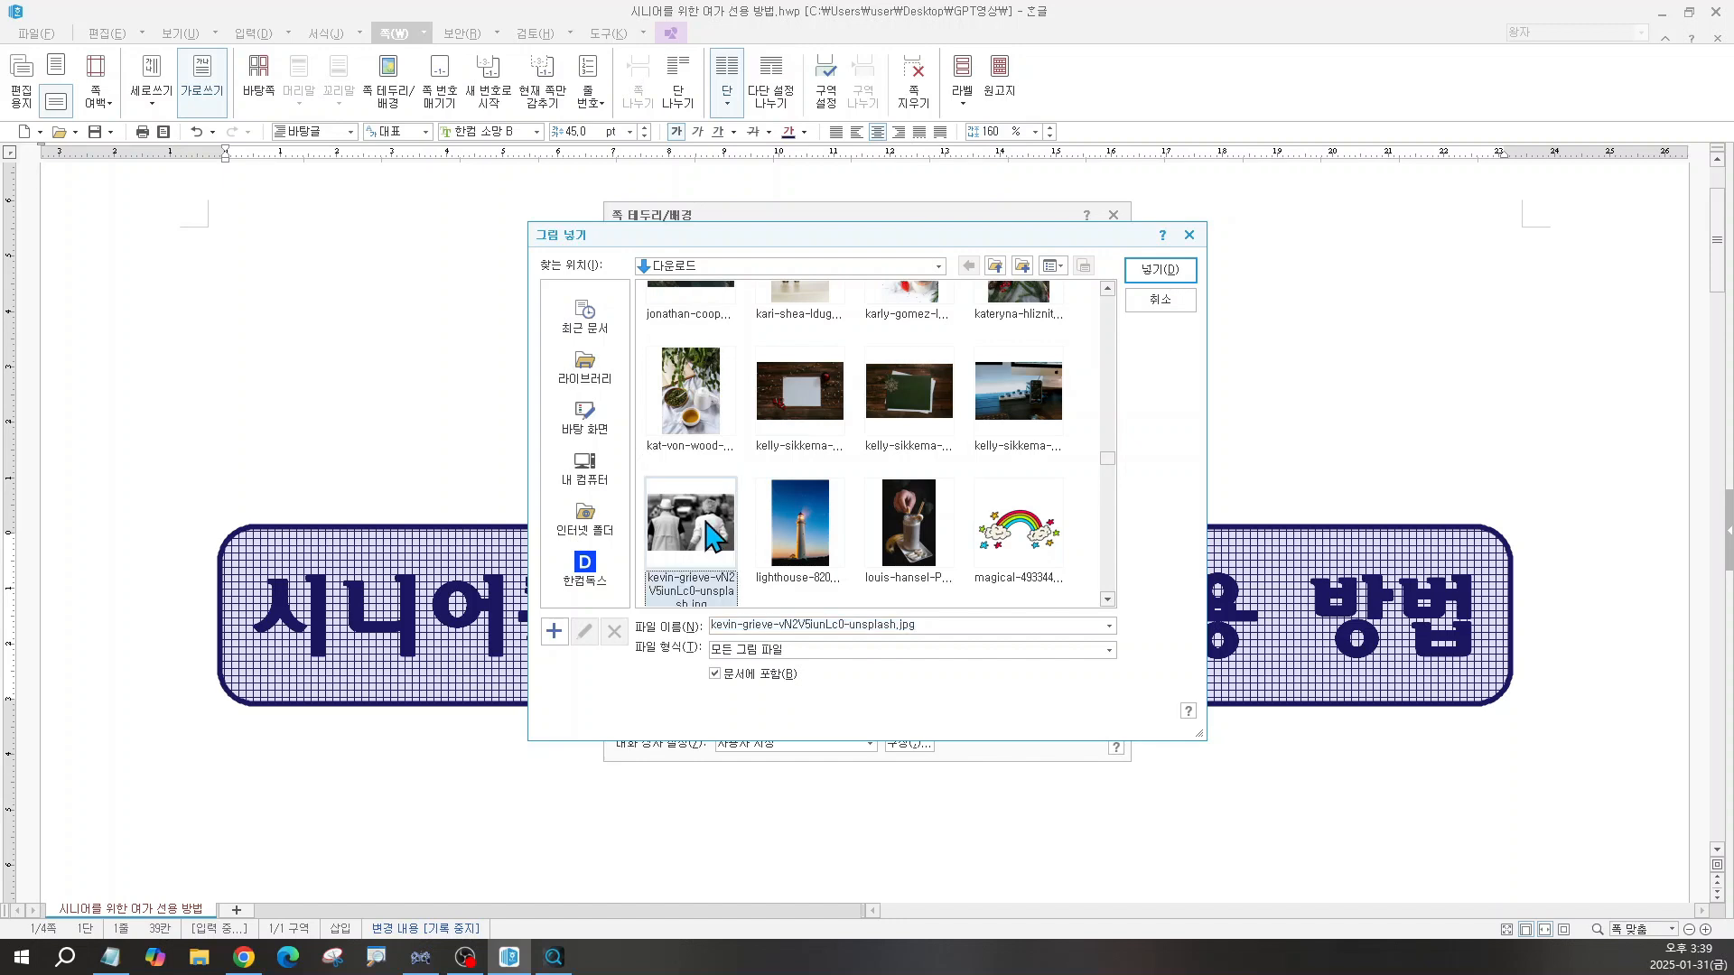
{"action": "left_click", "coordinate": [1159, 271]}
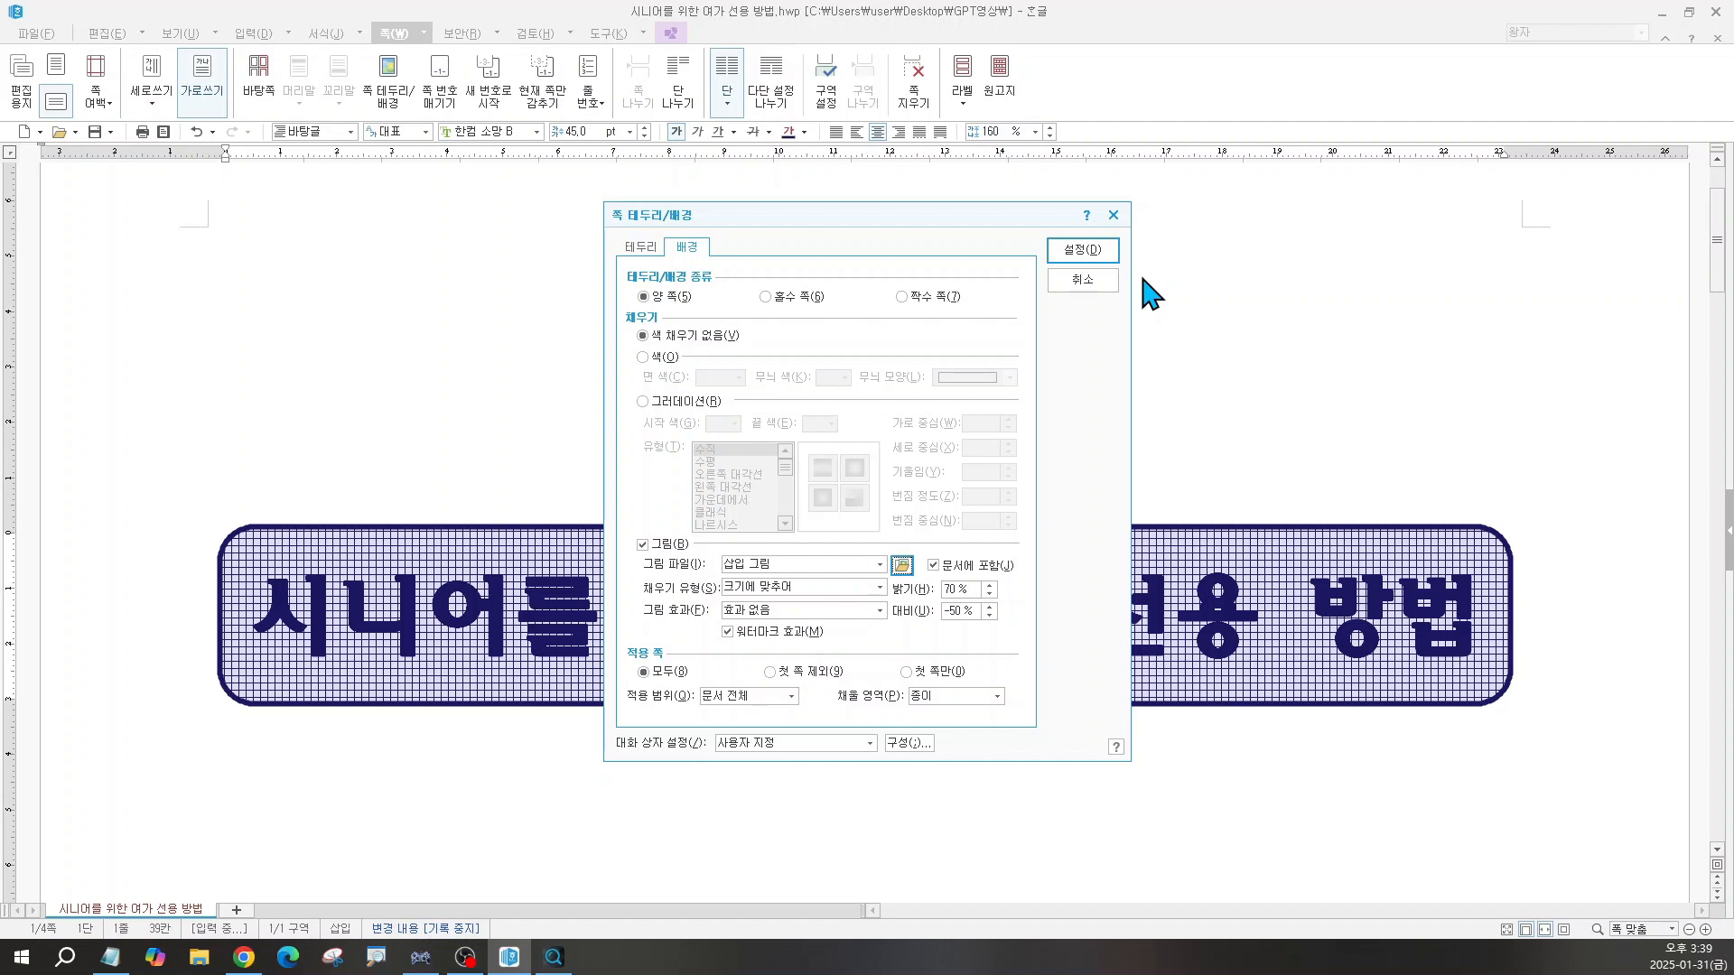
Step: Apply the background picture to all pages with the watermark effect, at 70 % brightness and -50 % contrast, and check the pages
{"action": "left_click", "coordinate": [773, 643]}
{"action": "left_click", "coordinate": [1080, 253]}
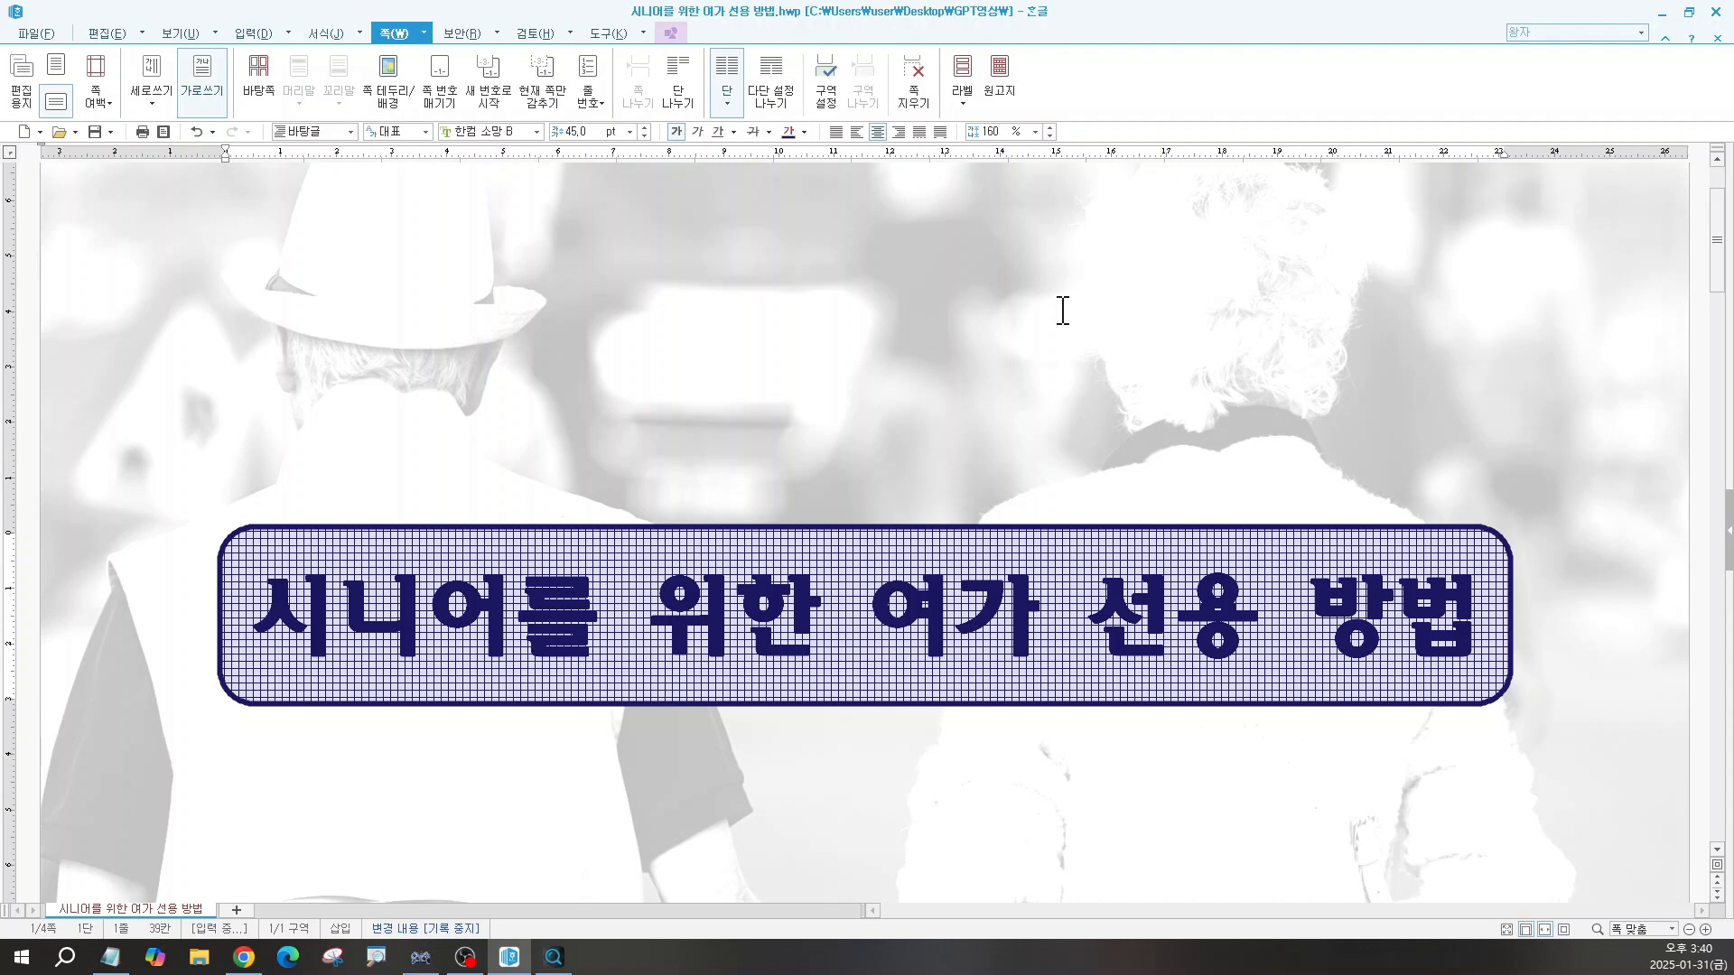
{"action": "scroll", "coordinate": [1021, 379], "scroll_direction": "down", "scroll_amount": 5}
{"action": "scroll", "coordinate": [1022, 381], "scroll_direction": "down", "scroll_amount": 10}
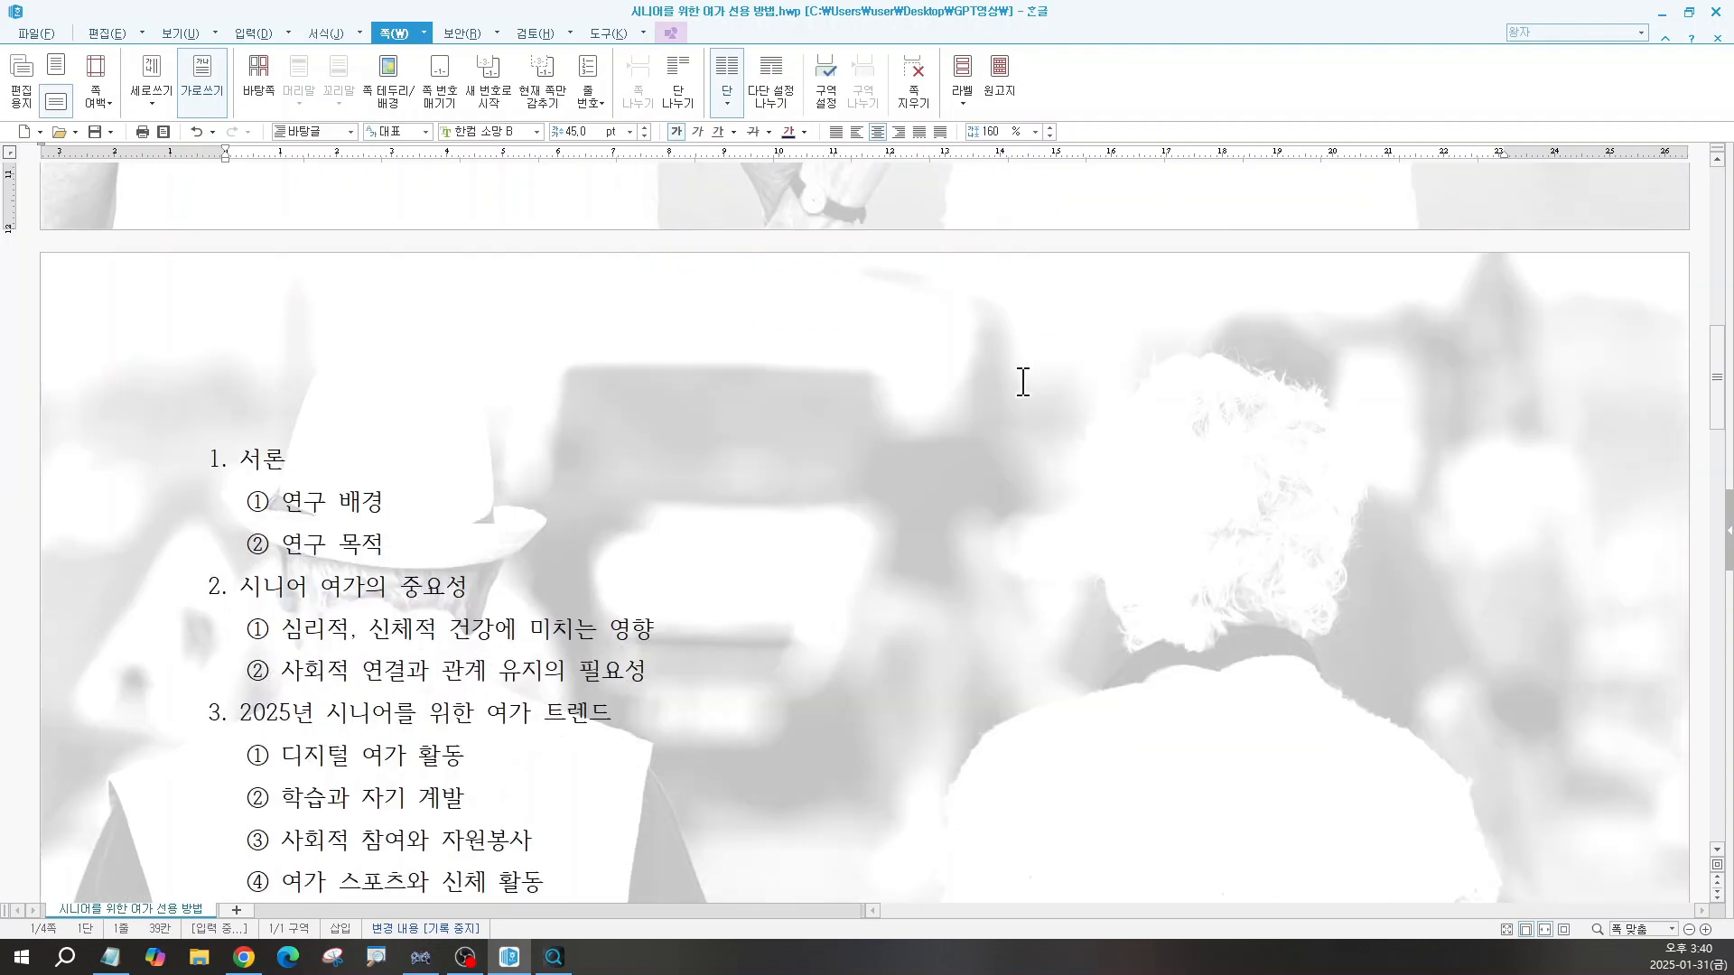